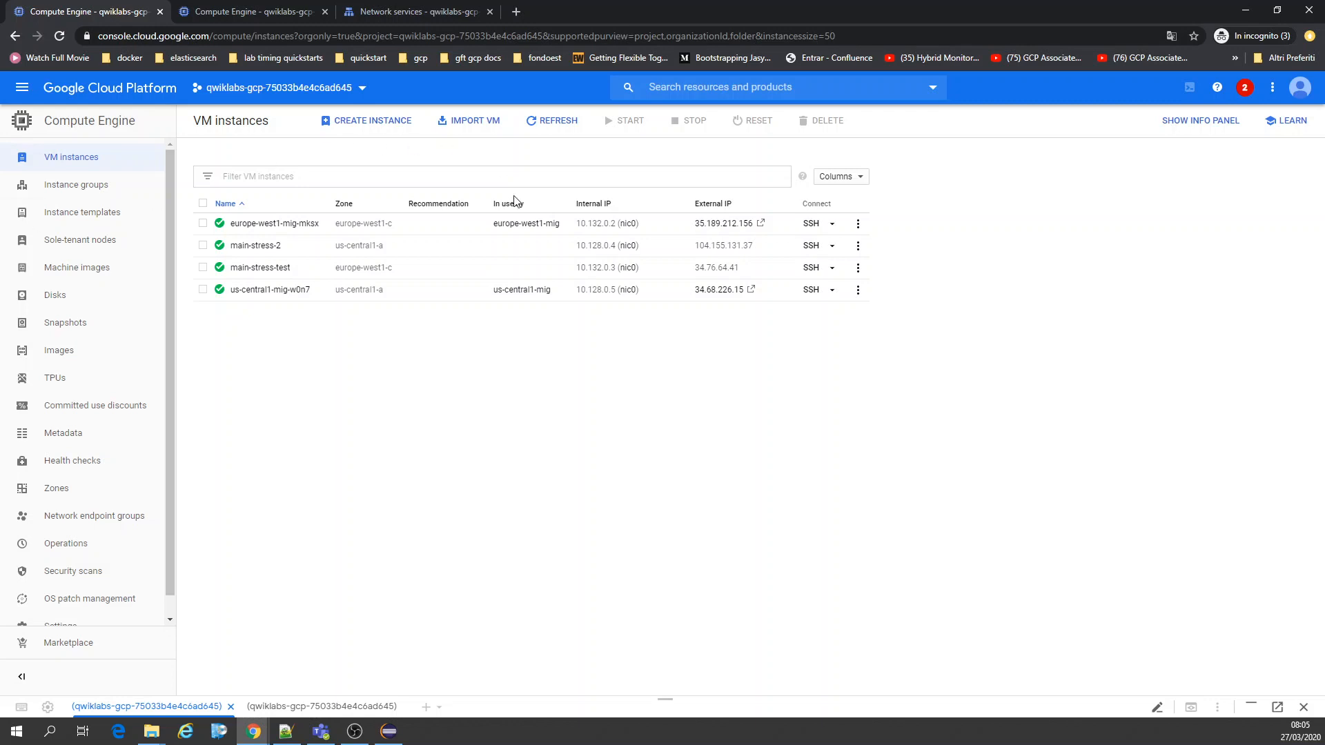
# Start creating a new VM instance and name it mein-web-server.
pyautogui.click(398, 123)
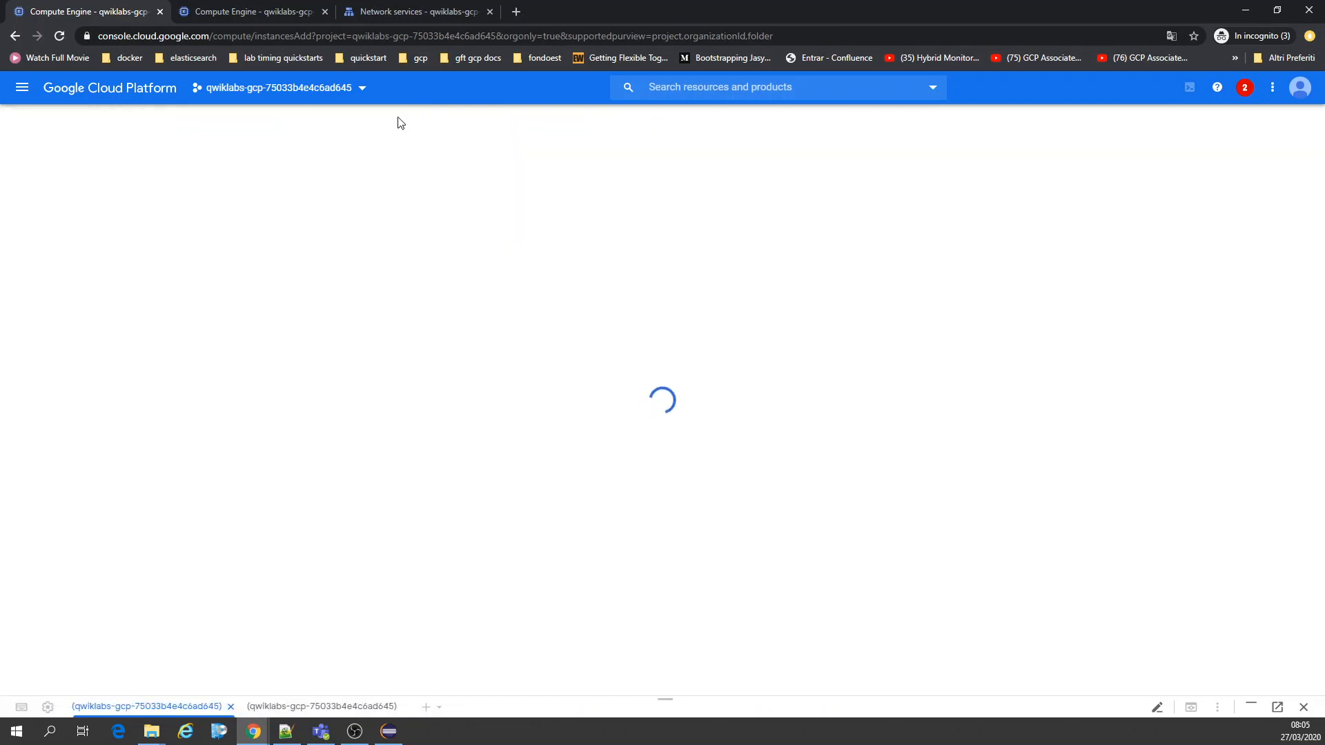
pyautogui.click(345, 182)
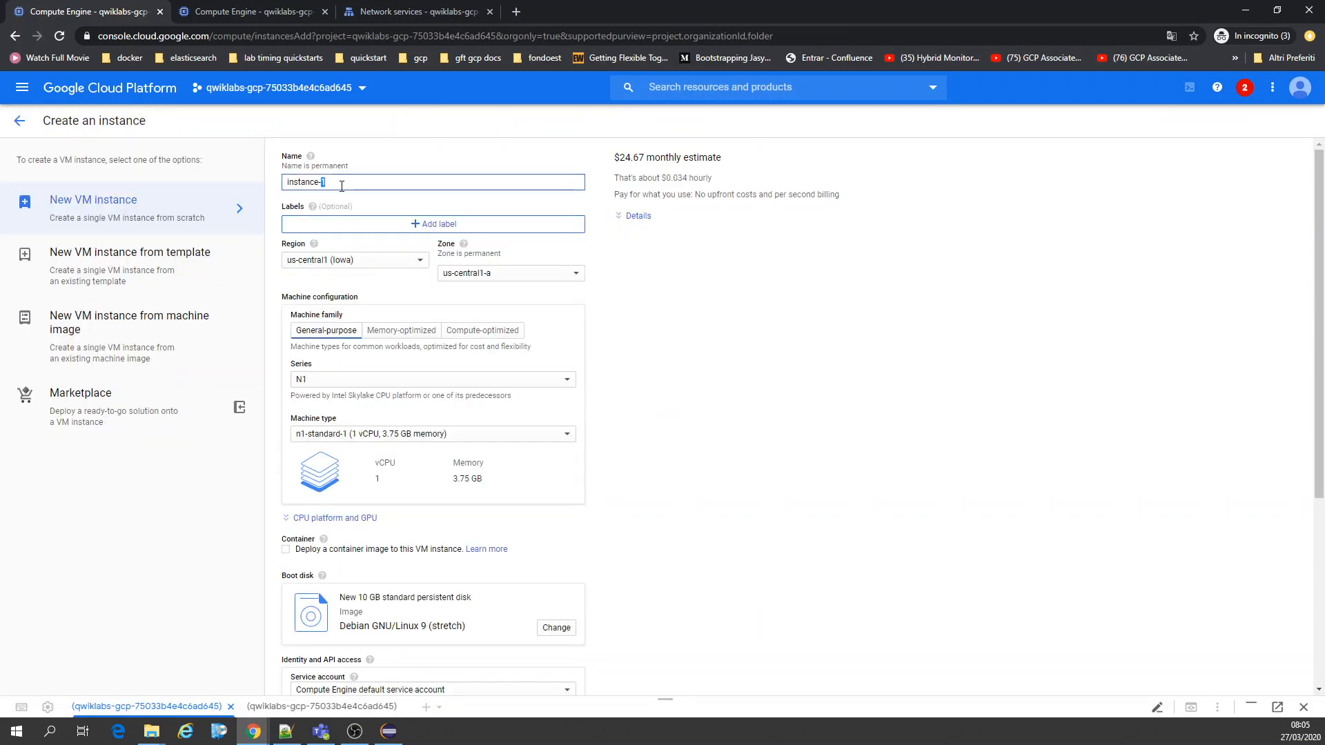
pyautogui.hotkey('ctrl', 'a')
pyautogui.write('mein-web-server')
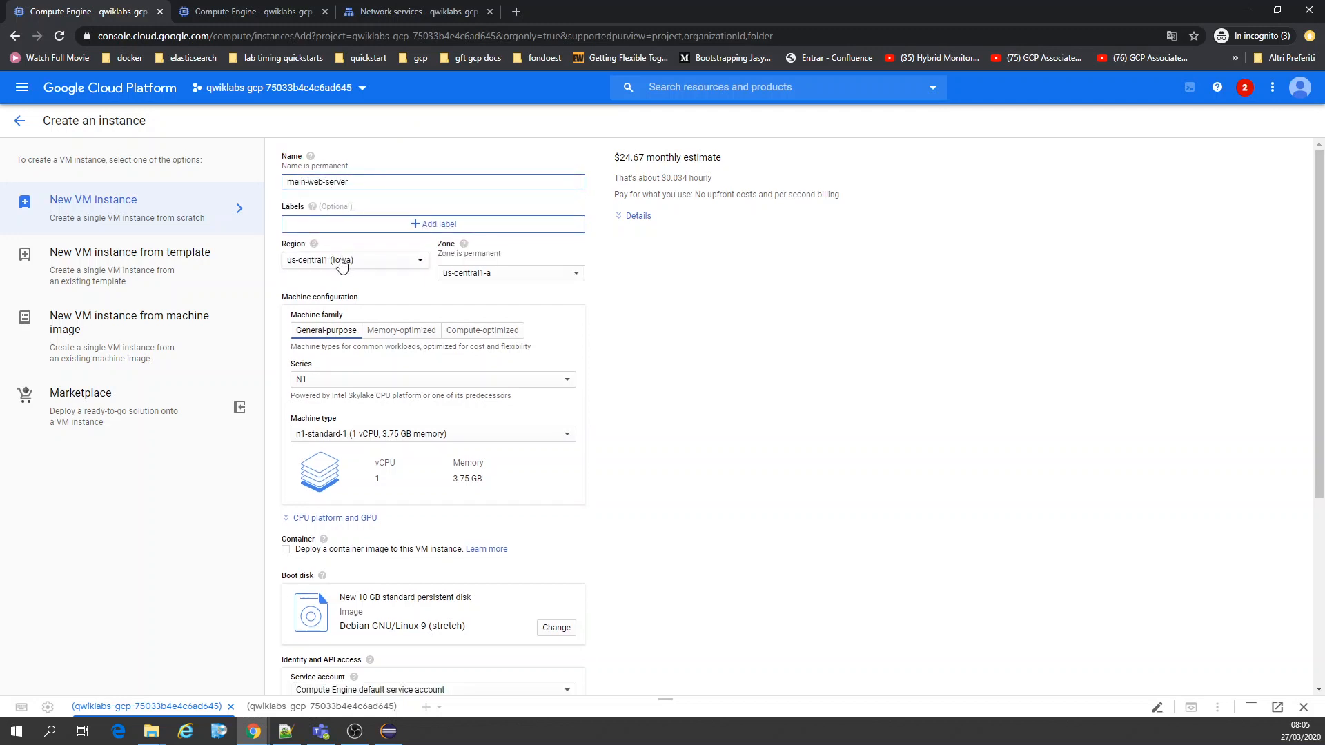
# In the instance's advanced disk settings, turn off deleting the boot disk when the instance is deleted.
pyautogui.scroll(-1, 714, 304)
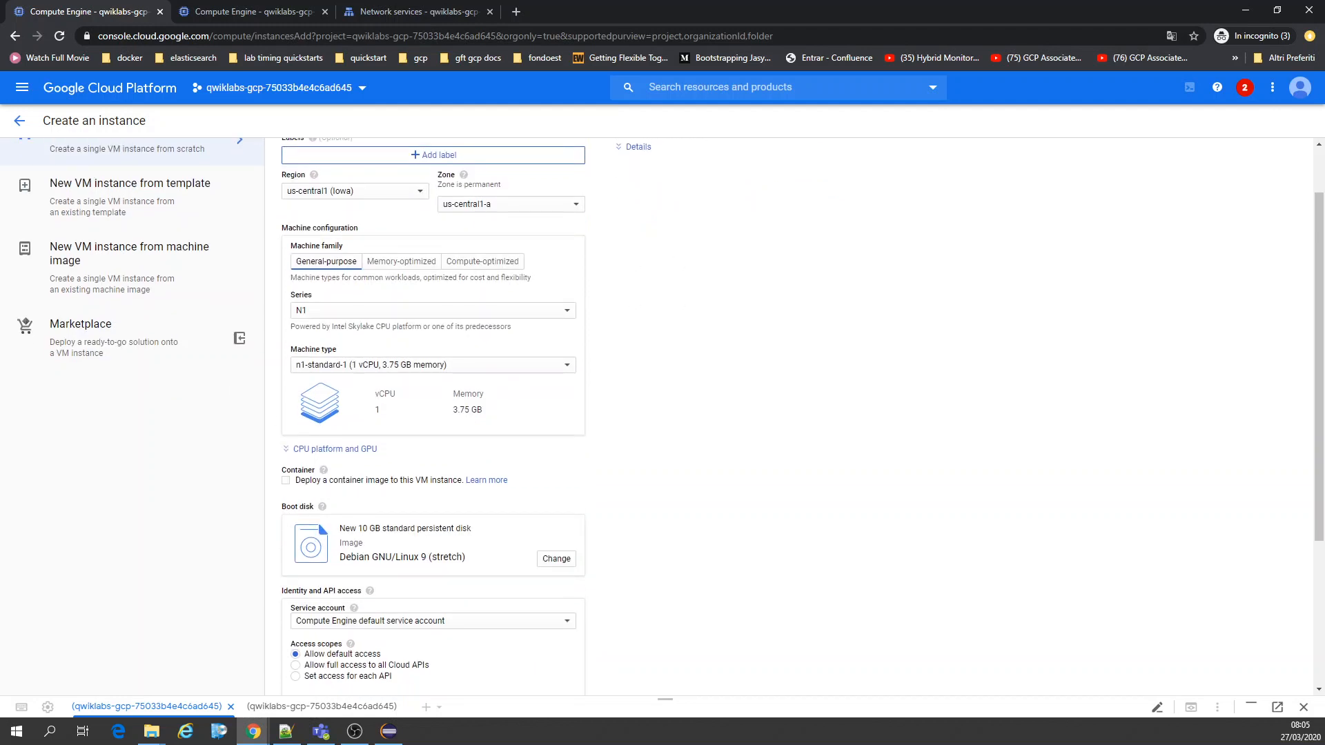
pyautogui.scroll(-3, 685, 418)
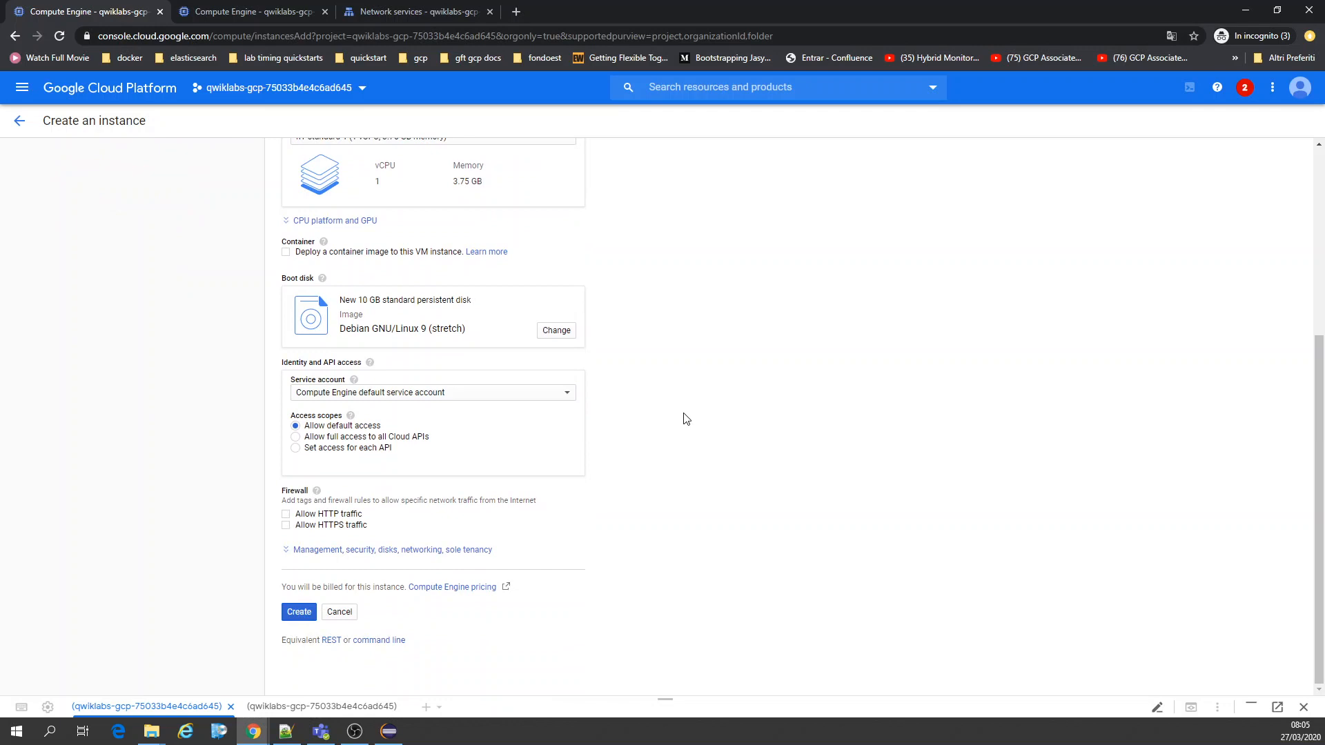
pyautogui.click(350, 550)
pyautogui.scroll(-3, 593, 494)
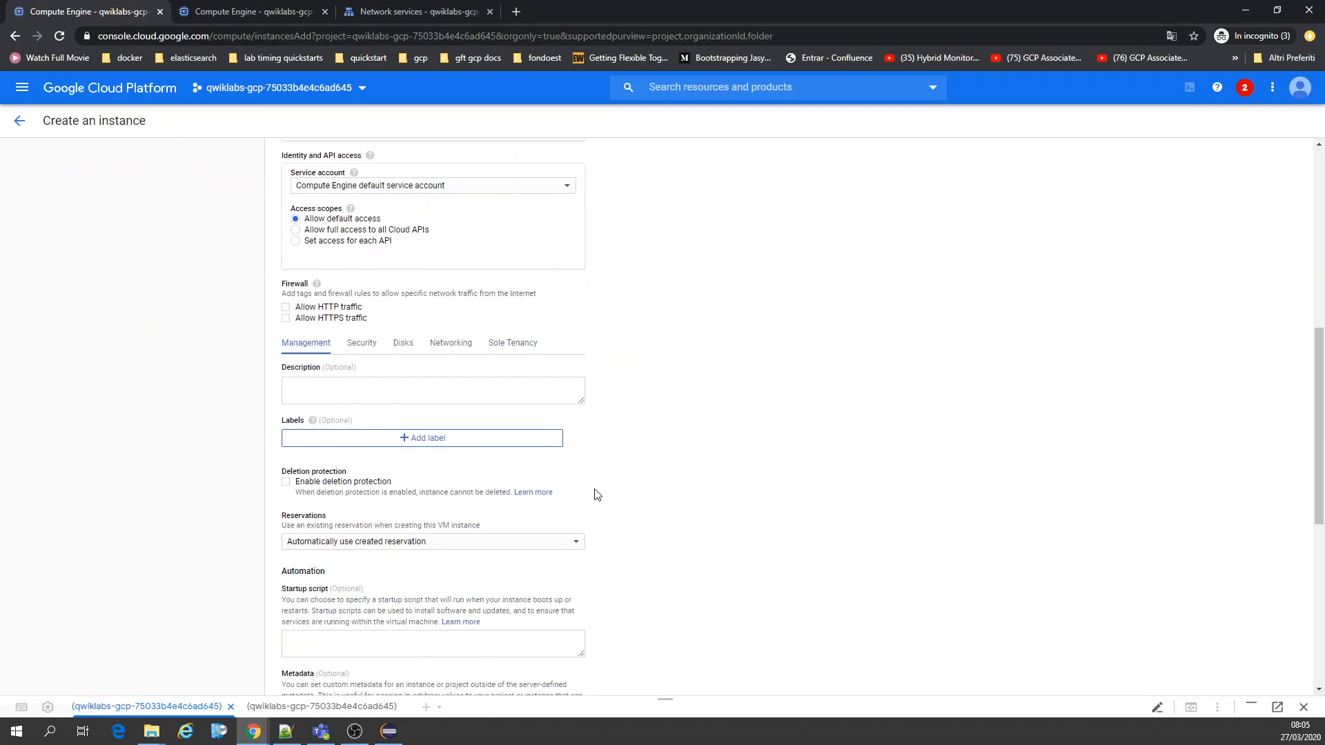
pyautogui.scroll(-1, 597, 494)
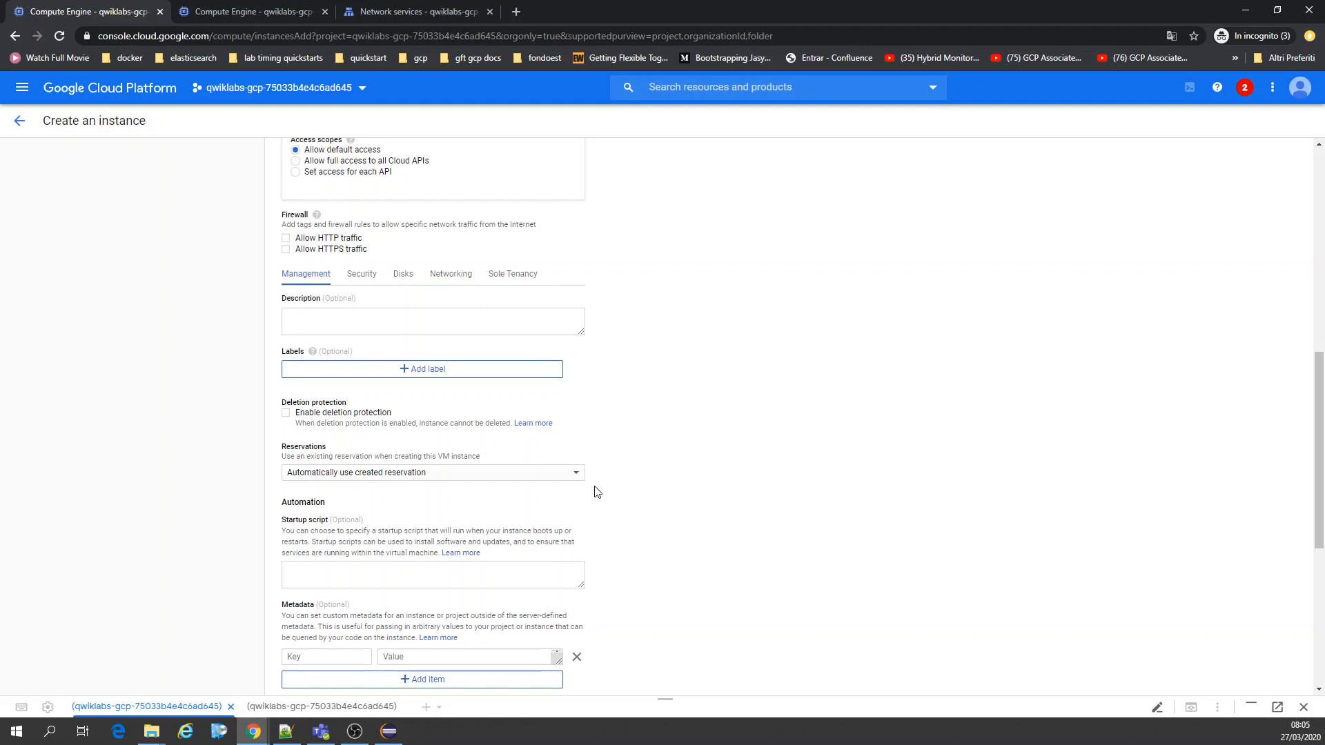
pyautogui.click(403, 274)
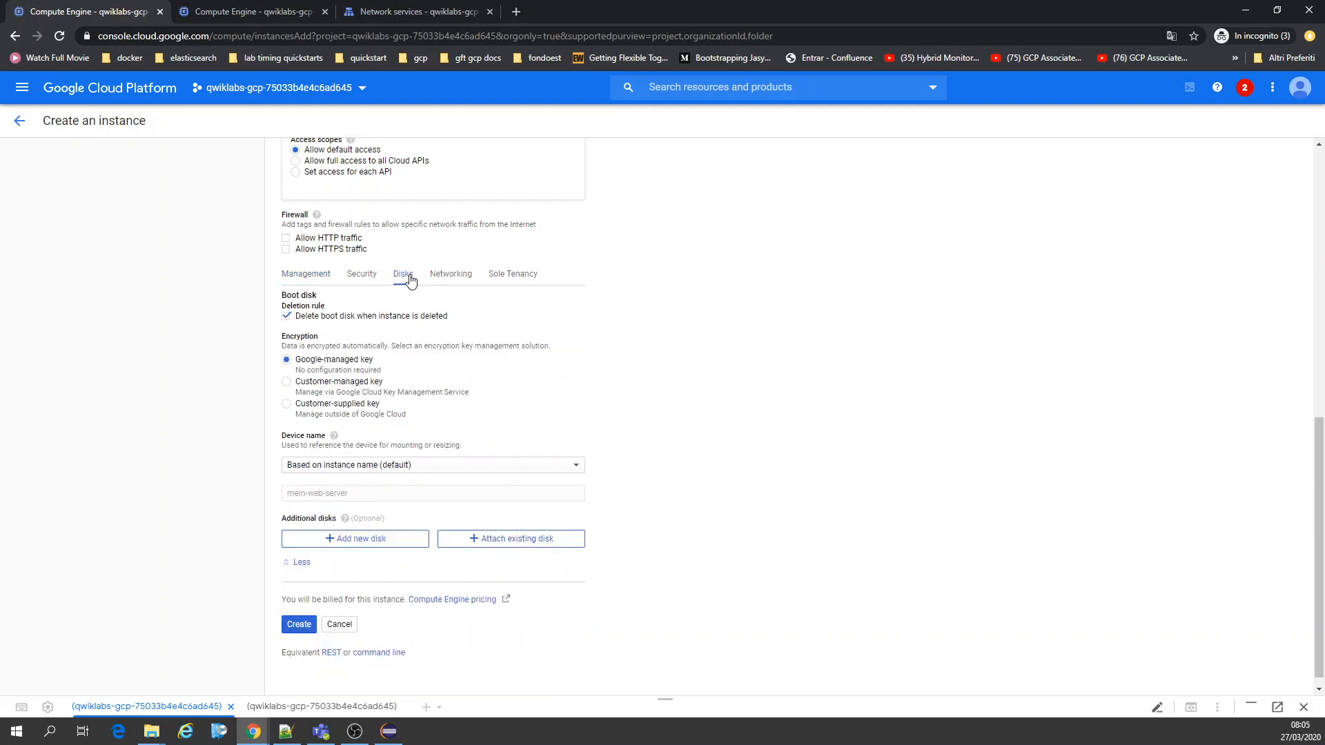
pyautogui.click(287, 317)
# Add the network tag http-server to the instance and create it.
pyautogui.click(457, 274)
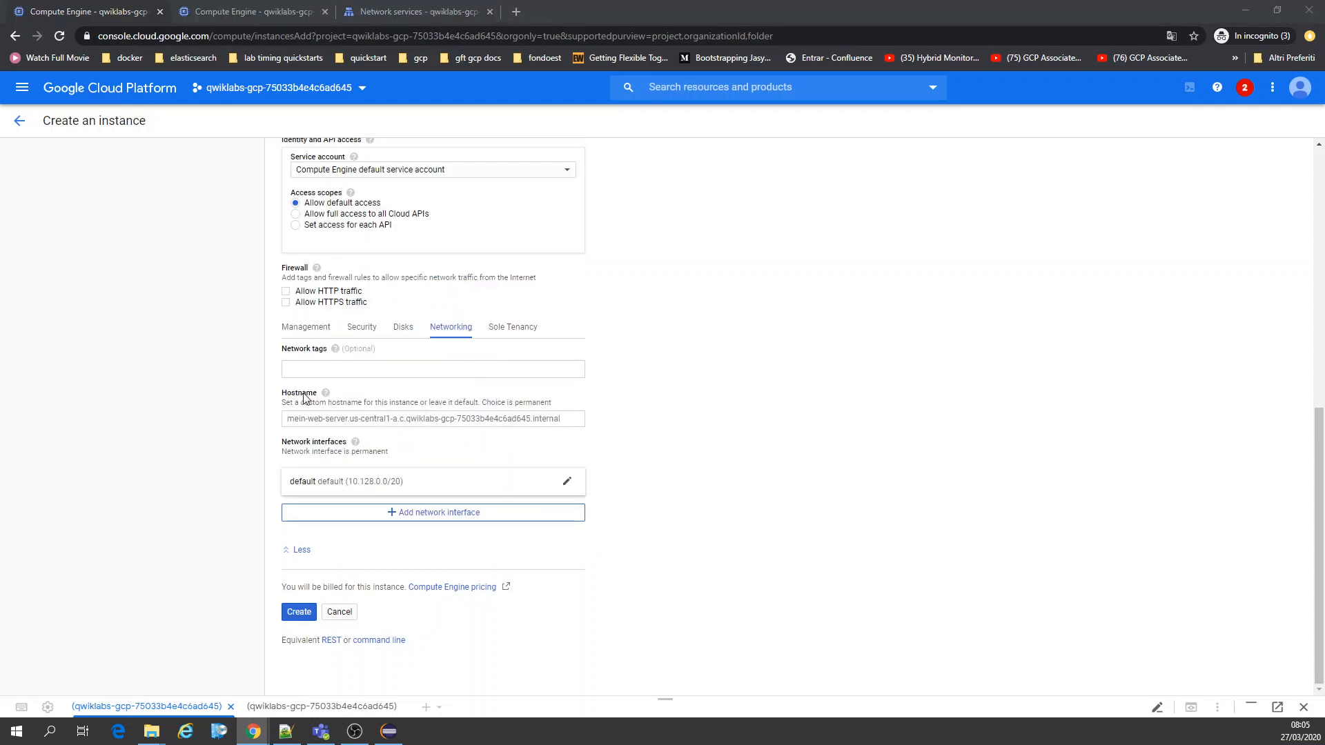
pyautogui.click(311, 369)
pyautogui.write('http-server')
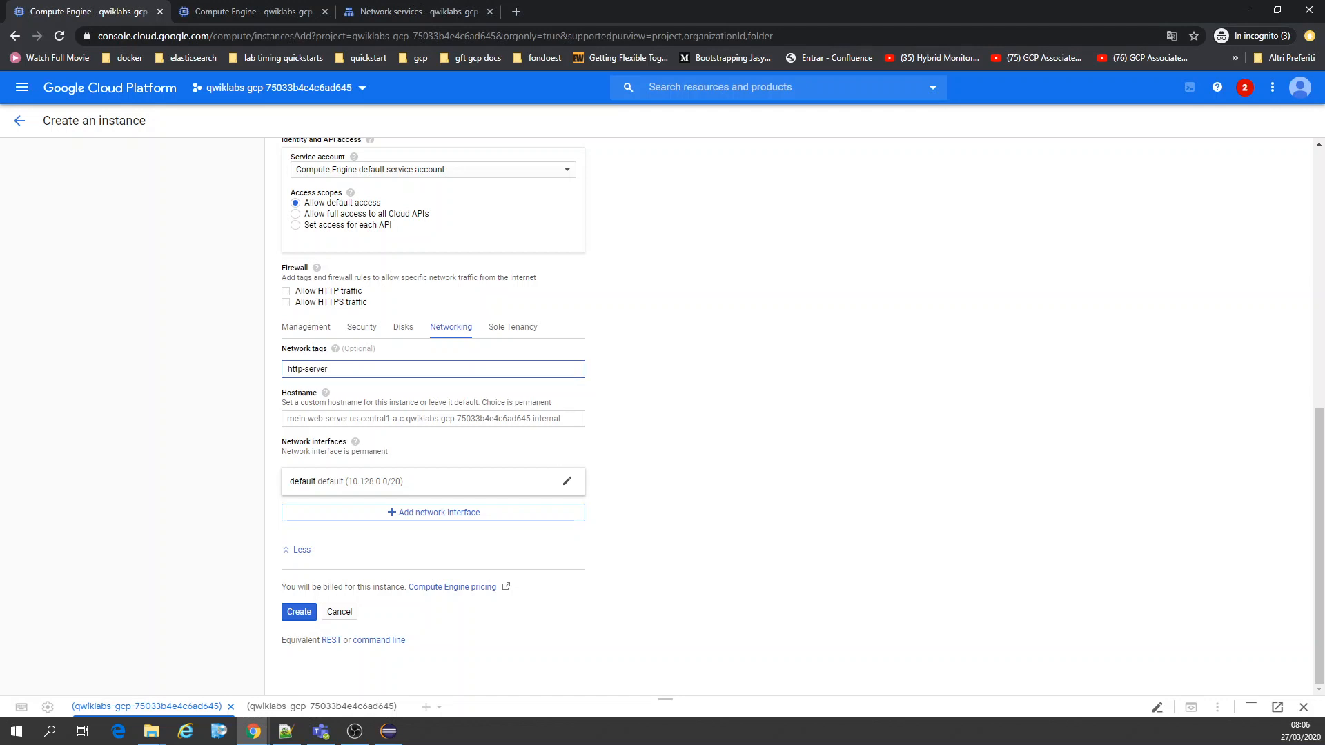
pyautogui.click(299, 611)
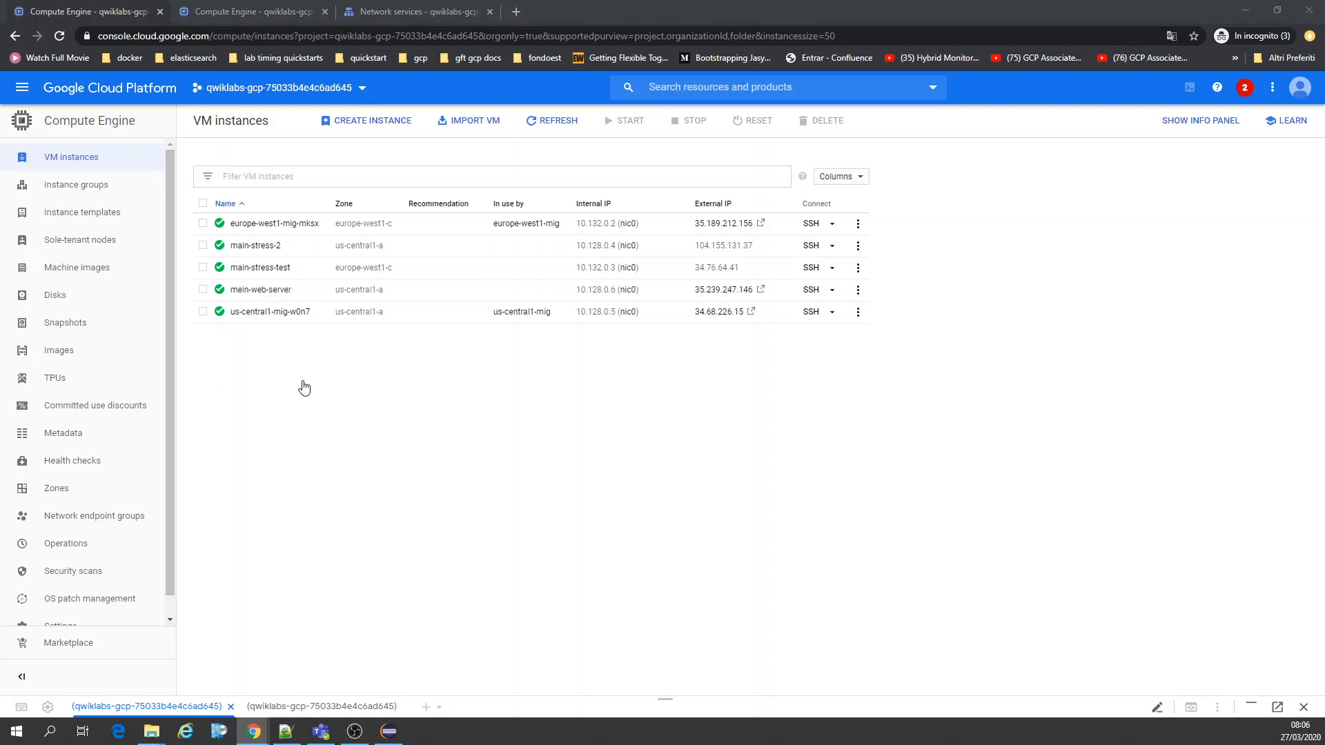
# Open an SSH session to mein-web-server and load its external IP in a separate browser tab.
pyautogui.click(809, 291)
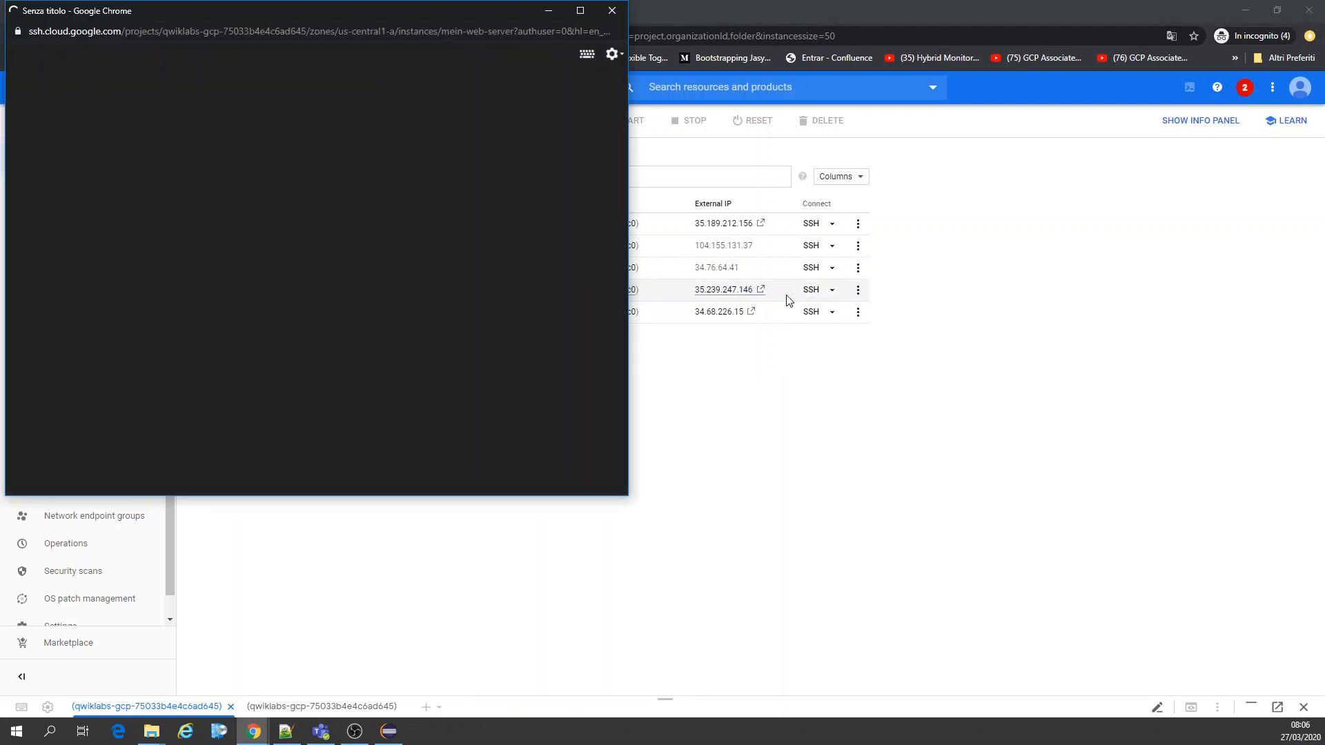
pyautogui.click(731, 290)
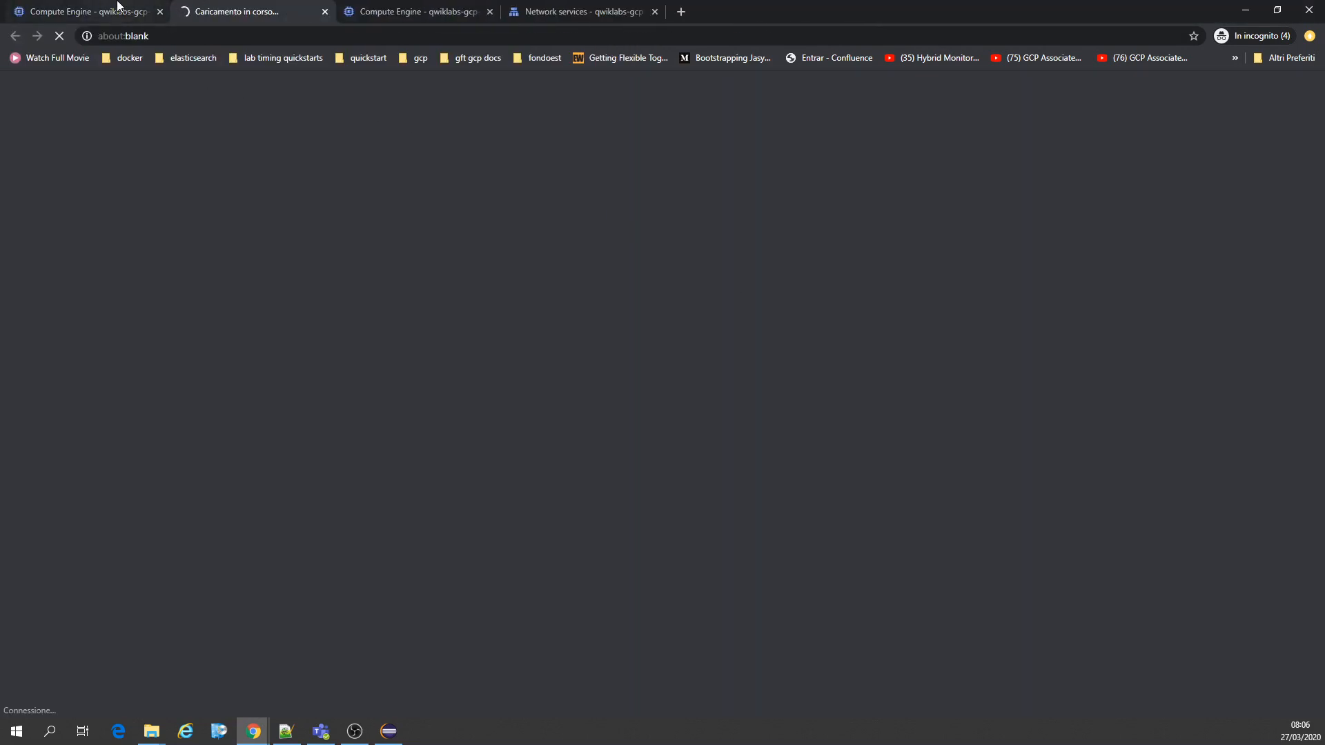
pyautogui.click(111, 12)
pyautogui.moveTo(253, 731)
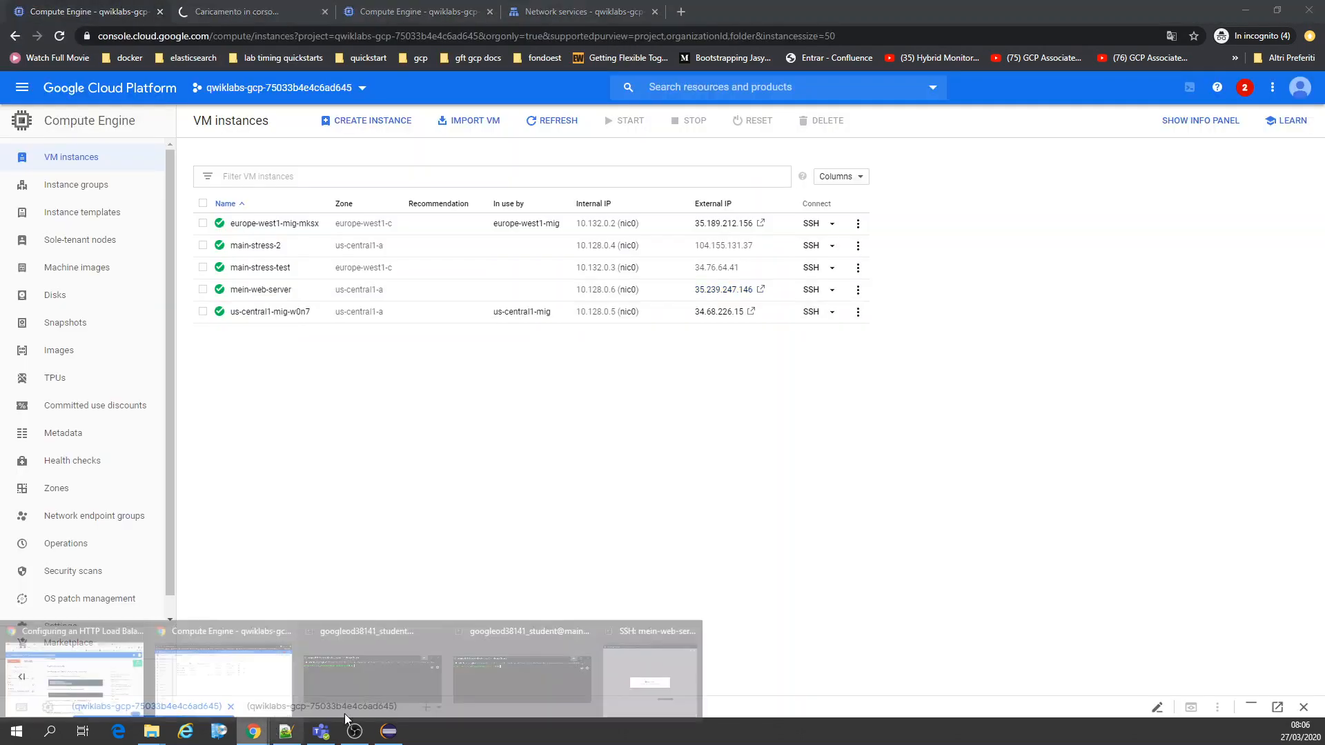
pyautogui.click(614, 670)
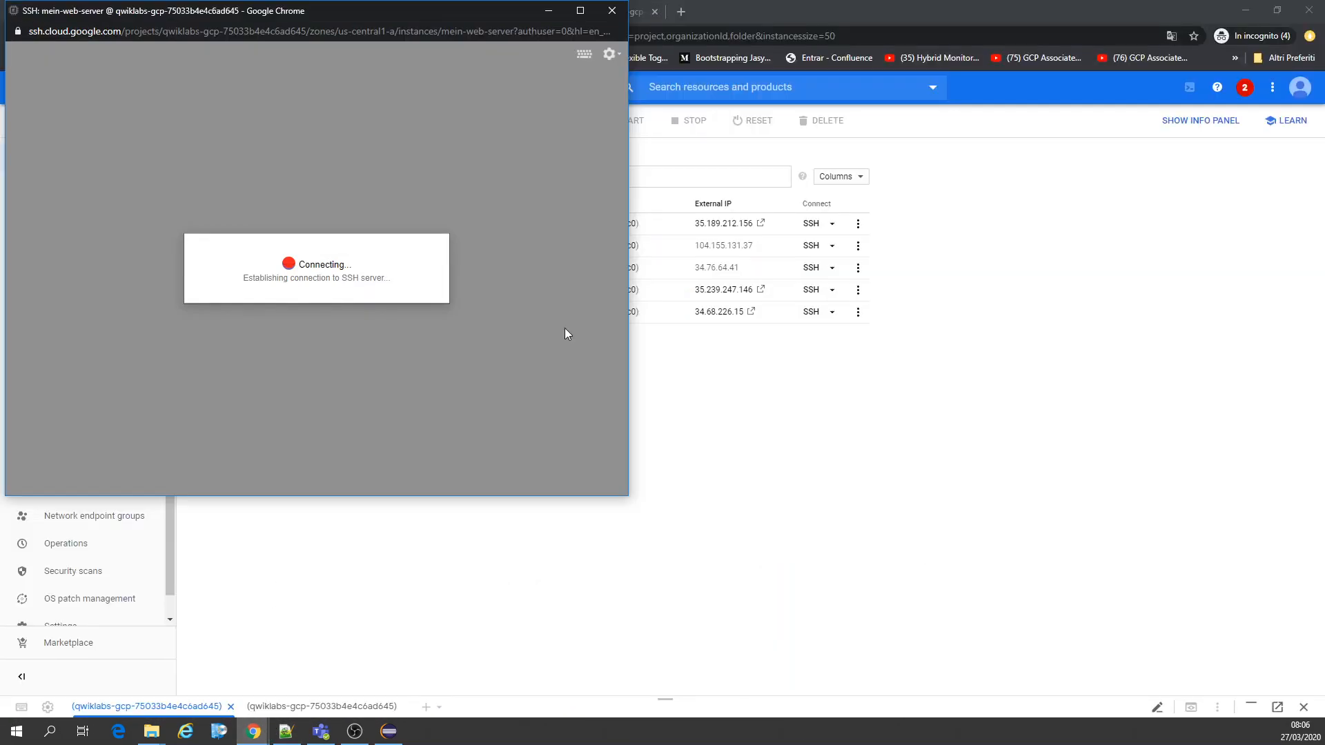
pyautogui.click(580, 10)
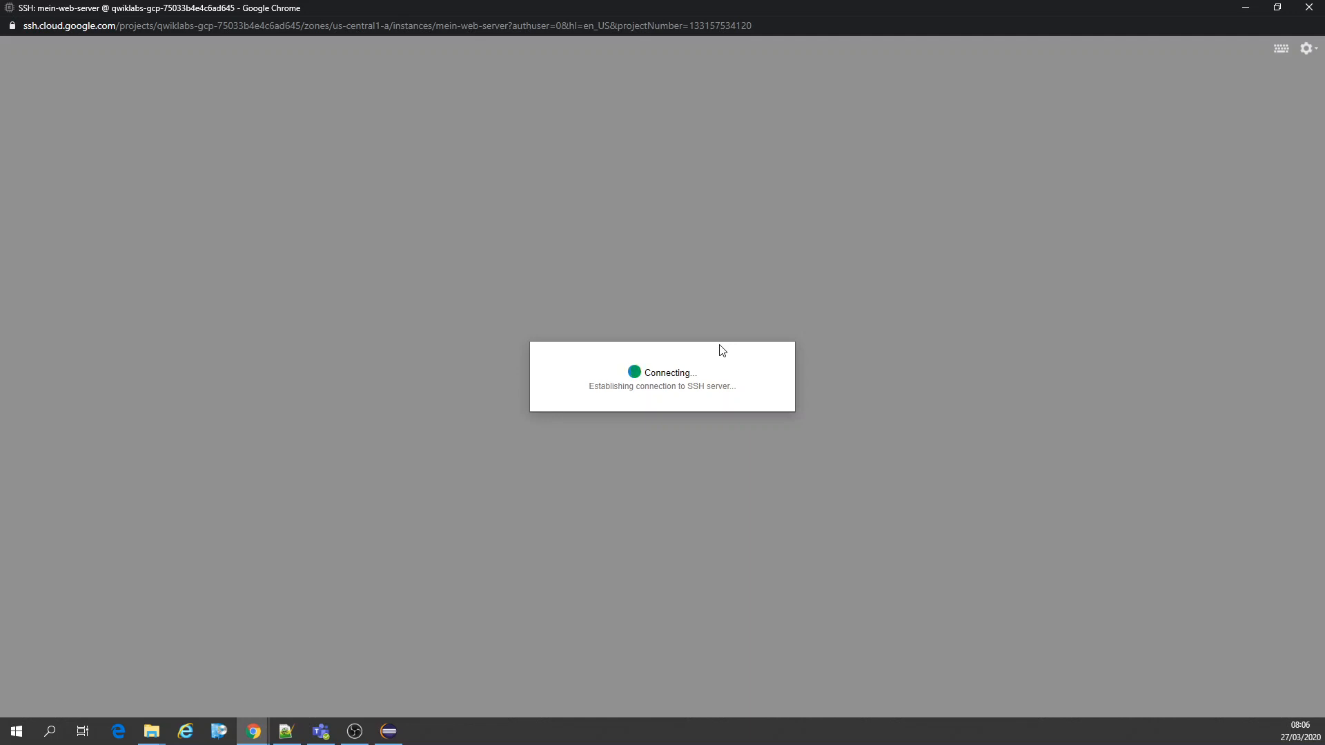
pyautogui.click(1277, 7)
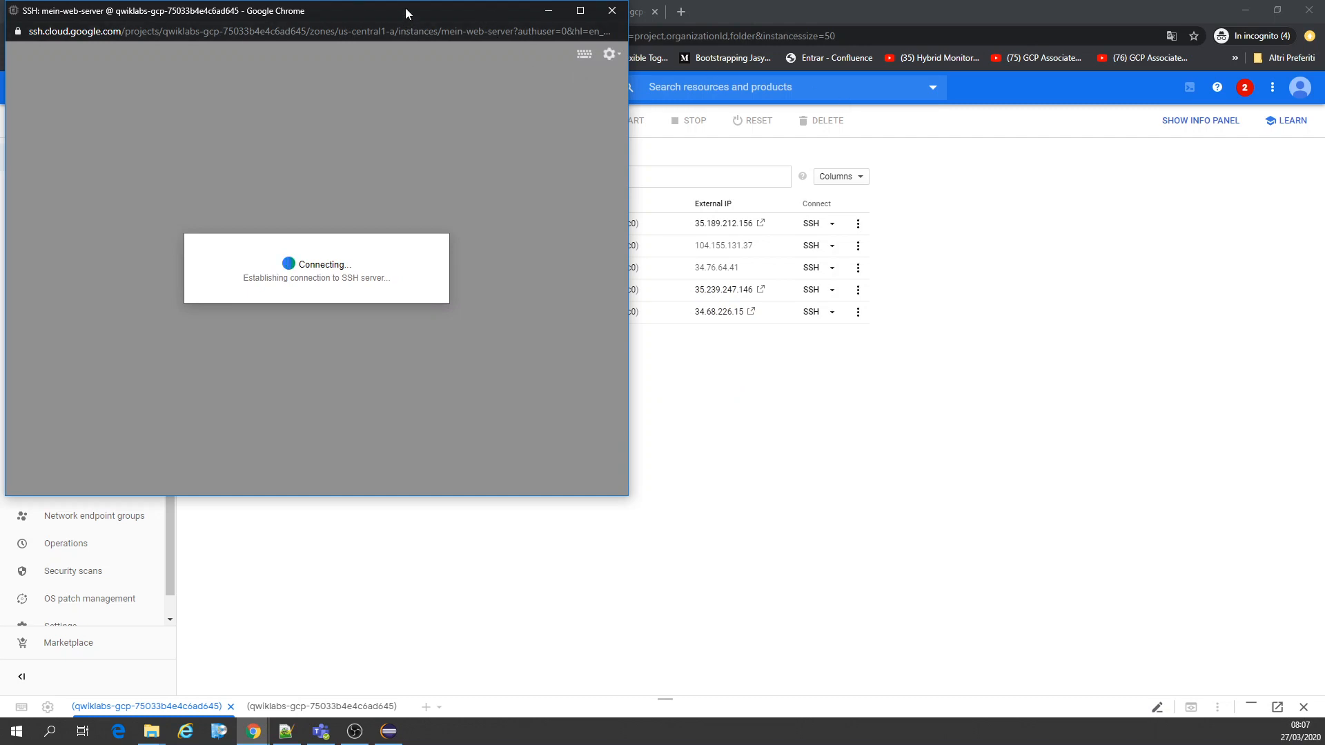
pyautogui.moveTo(406, 12); pyautogui.dragTo(822, 146)
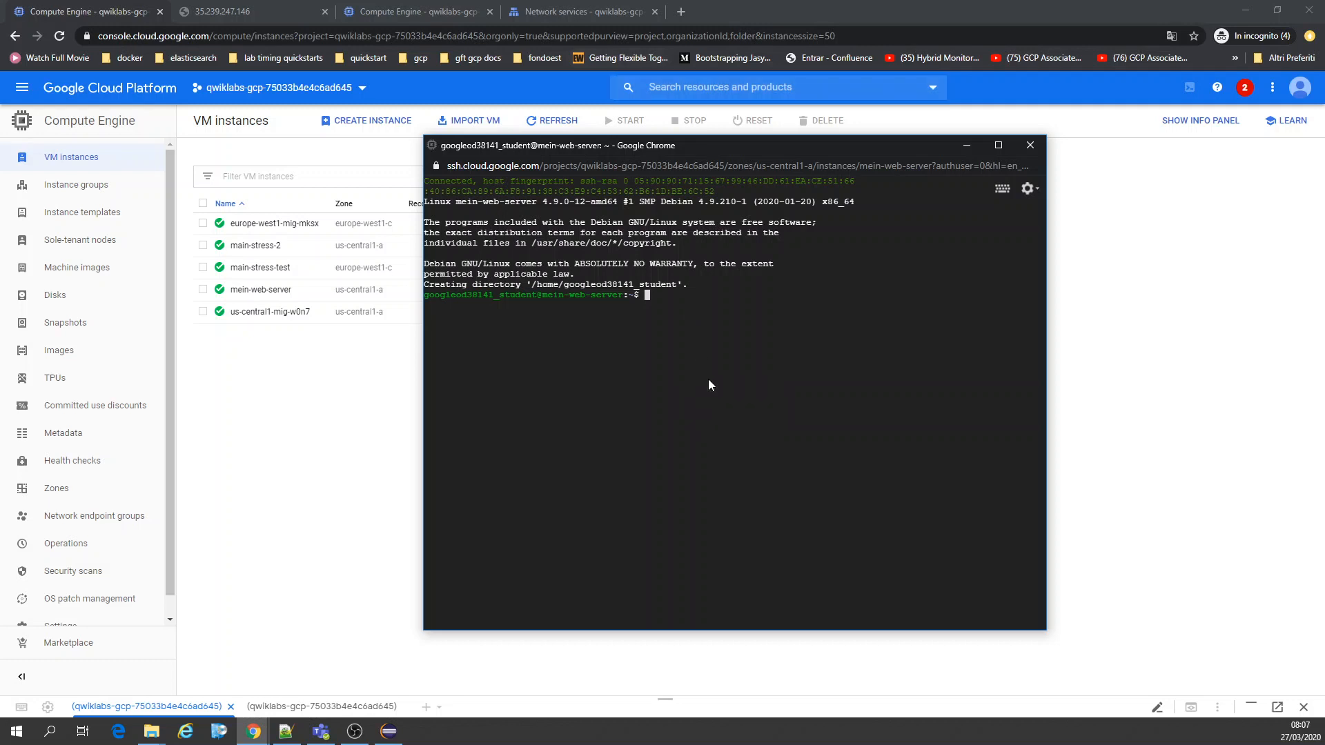
# Clear the terminal, update the package lists with sudo apt-get update, and install Apache with sudo apt-get install -y apache2.
pyautogui.hotkey('ctrl', 'l')
pyautogui.write('sudo apt-get update')
pyautogui.press('Return')
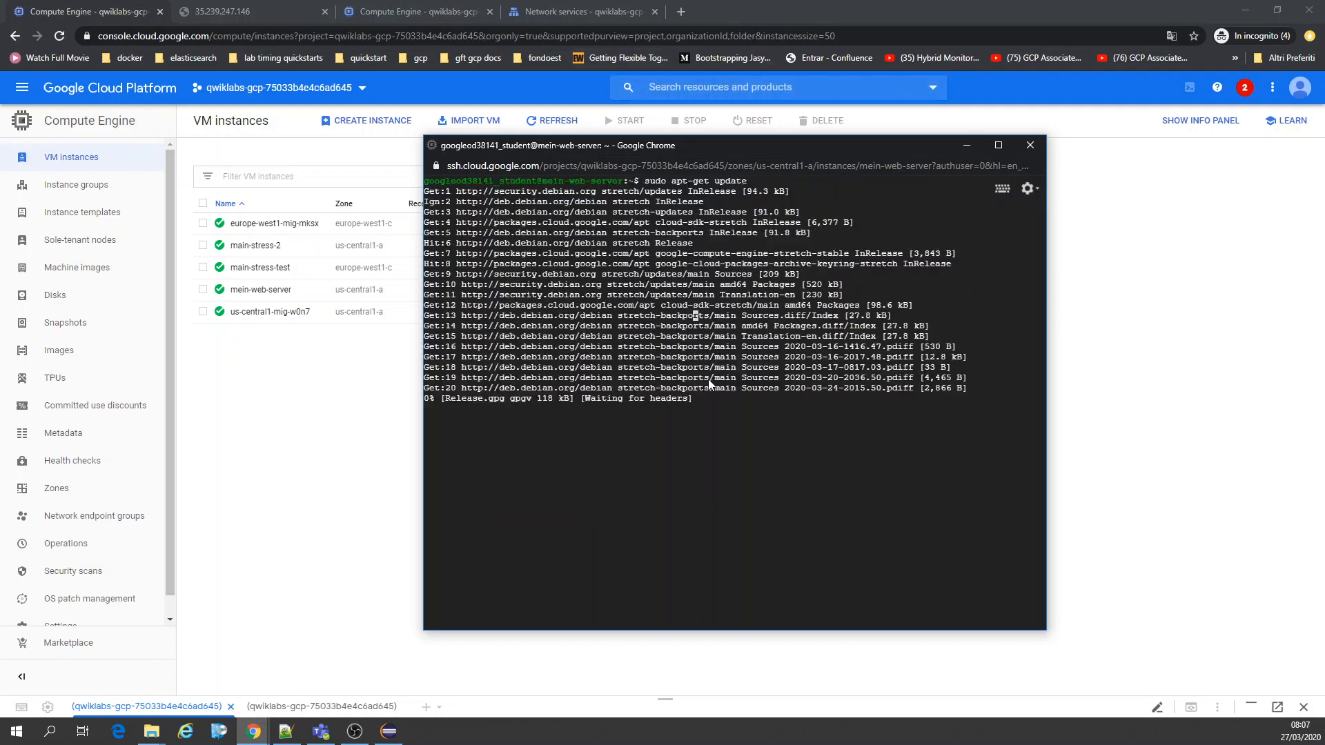
pyautogui.write('sudo apt-get install -y apache2')
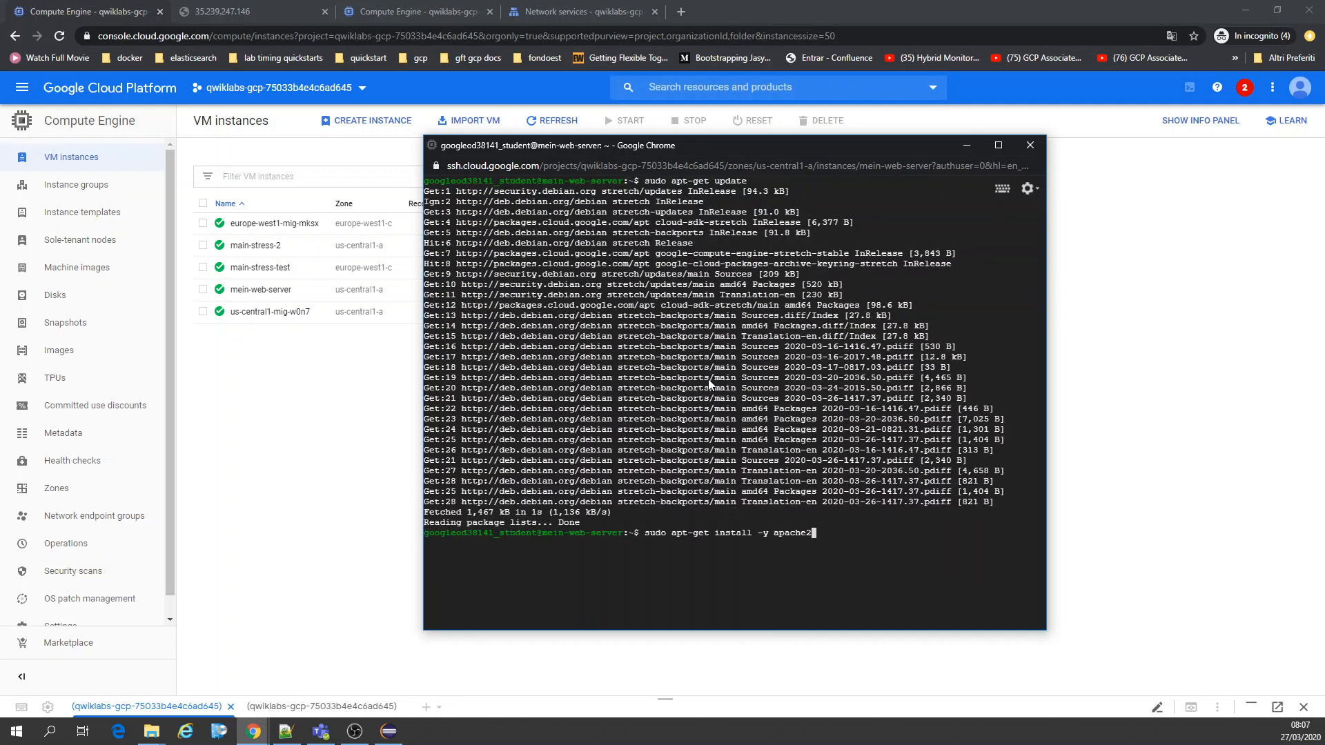
pyautogui.press('Return')
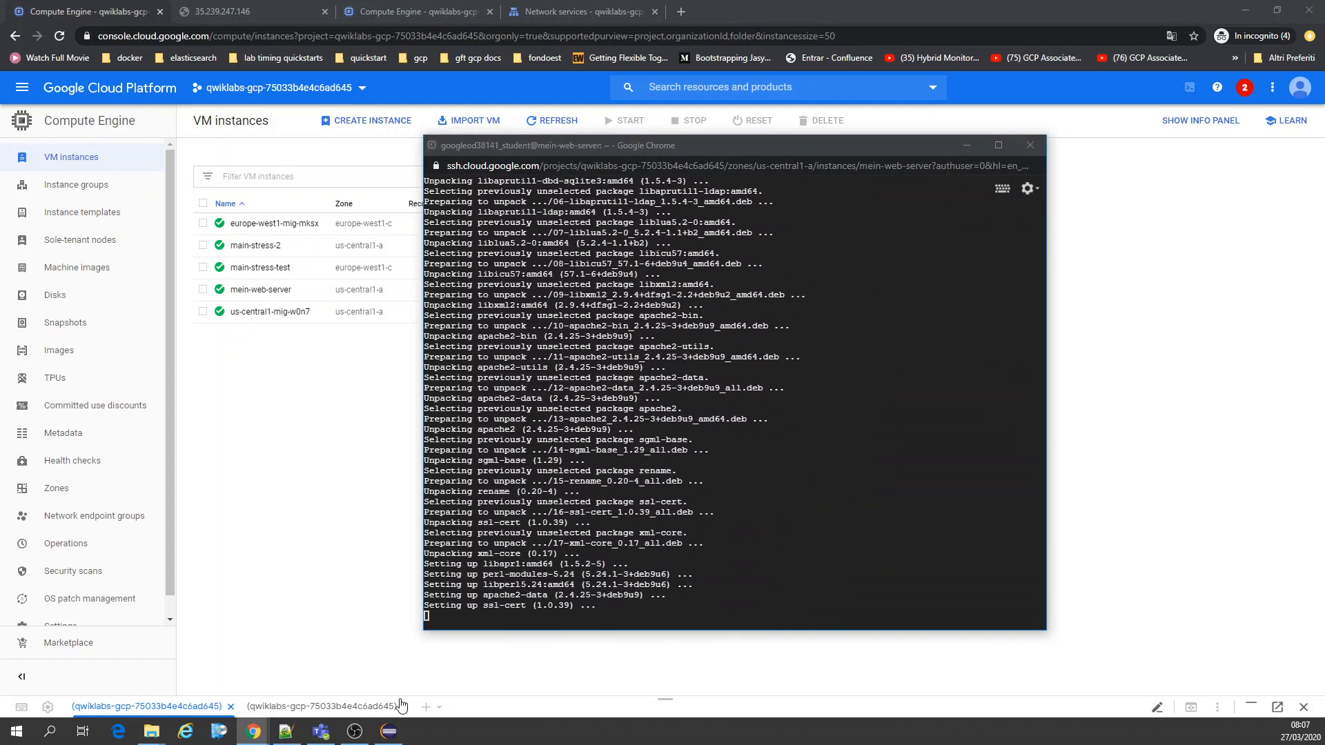
# Start the Apache service with sudo service apache2 start.
pyautogui.click(785, 595)
pyautogui.write('sudo service apache2 start')
pyautogui.press('Return')
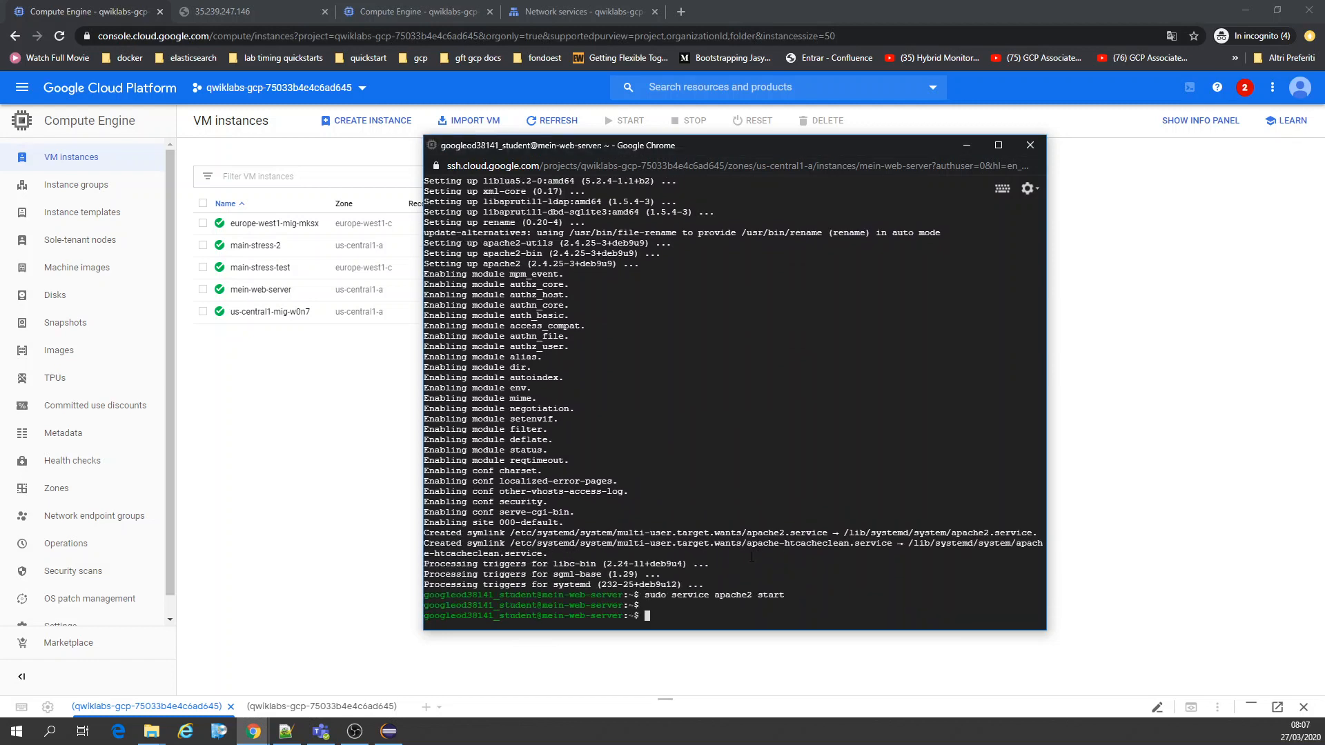
# Check the web page served at the instance's external IP and return to the mein-web-server SSH session.
pyautogui.click(245, 12)
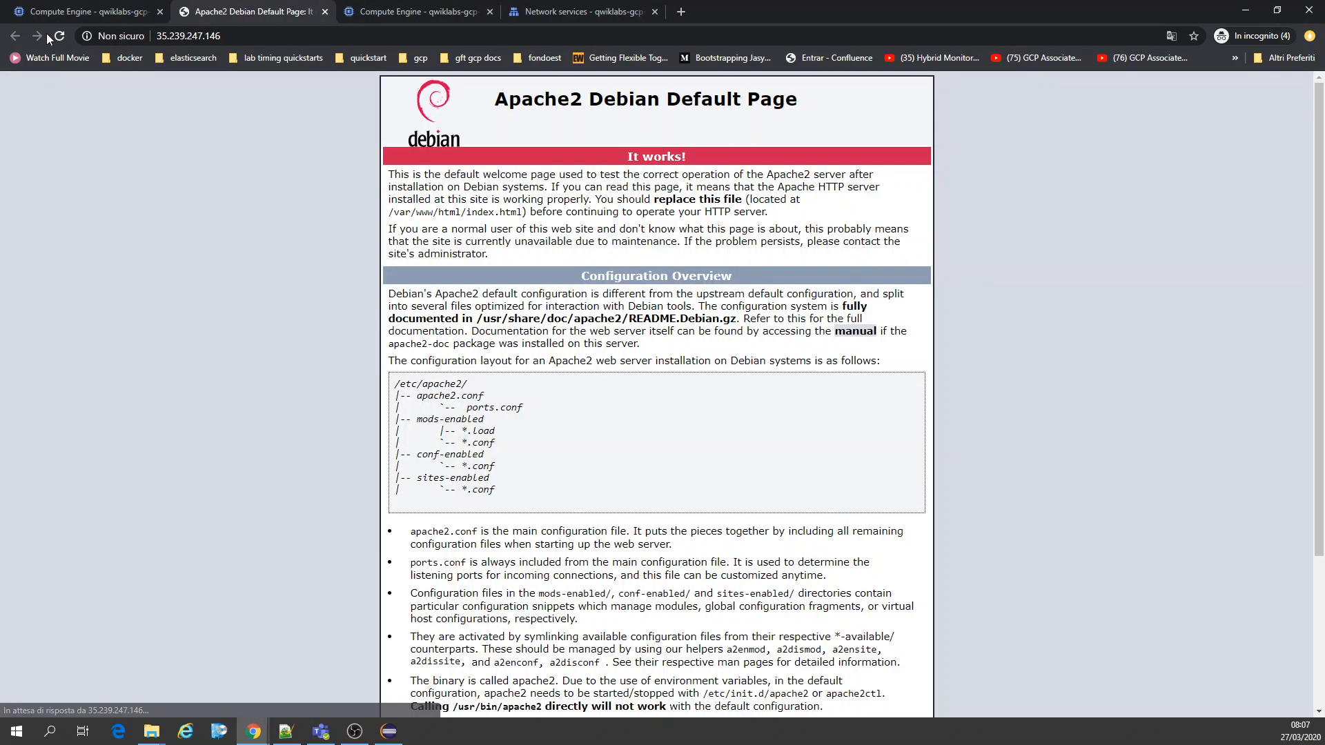
pyautogui.click(64, 6)
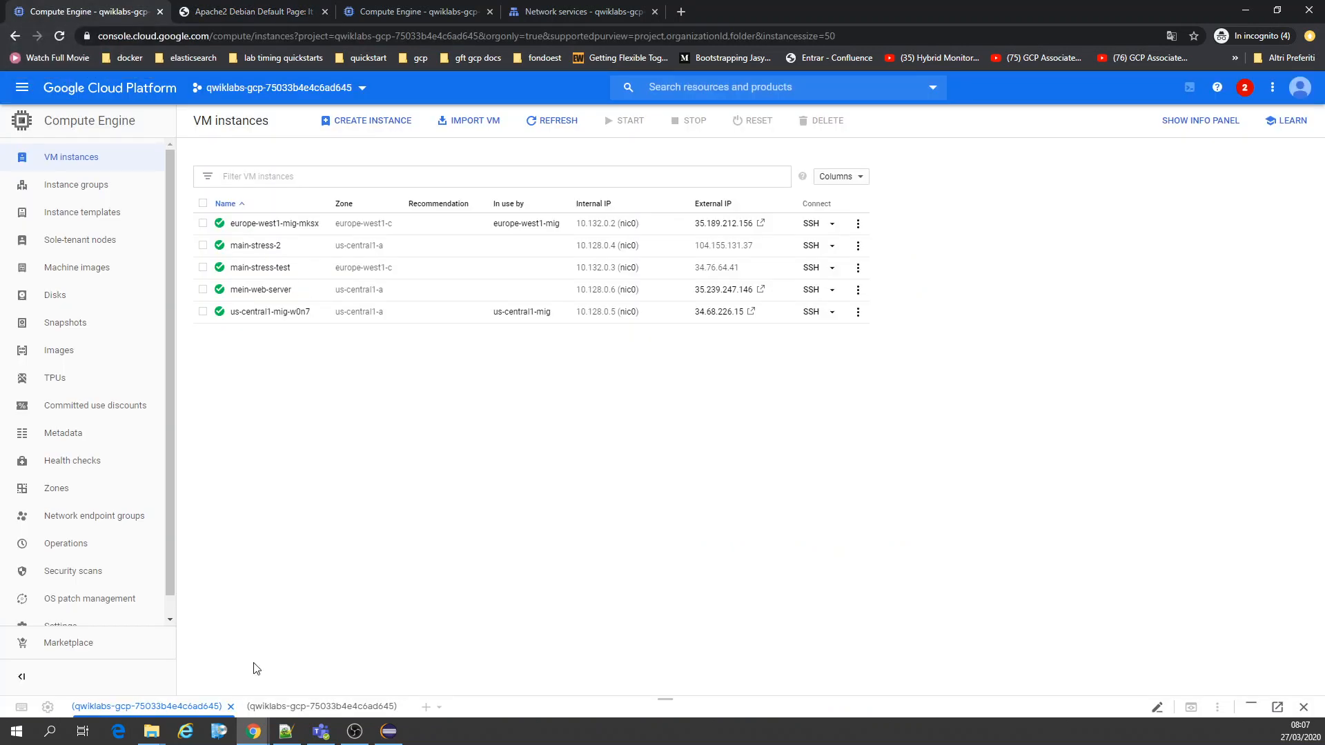
pyautogui.click(253, 730)
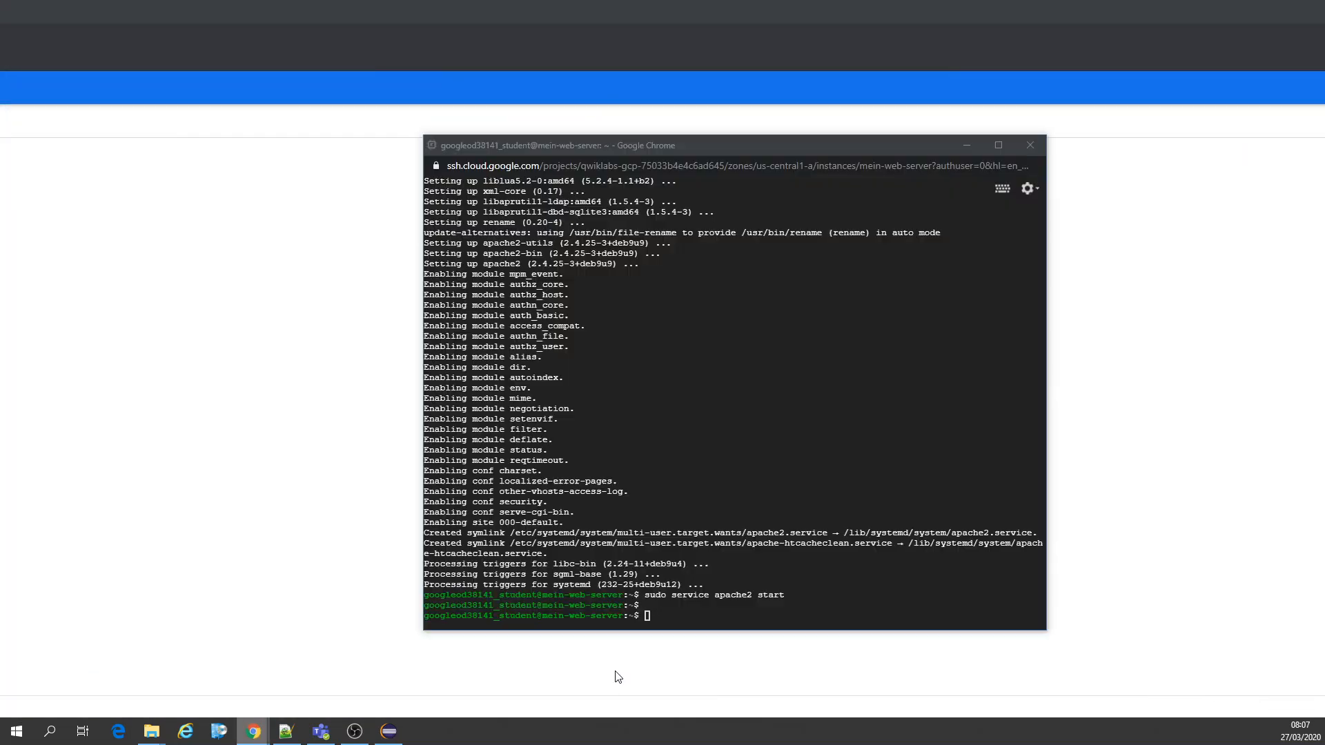
pyautogui.click(615, 674)
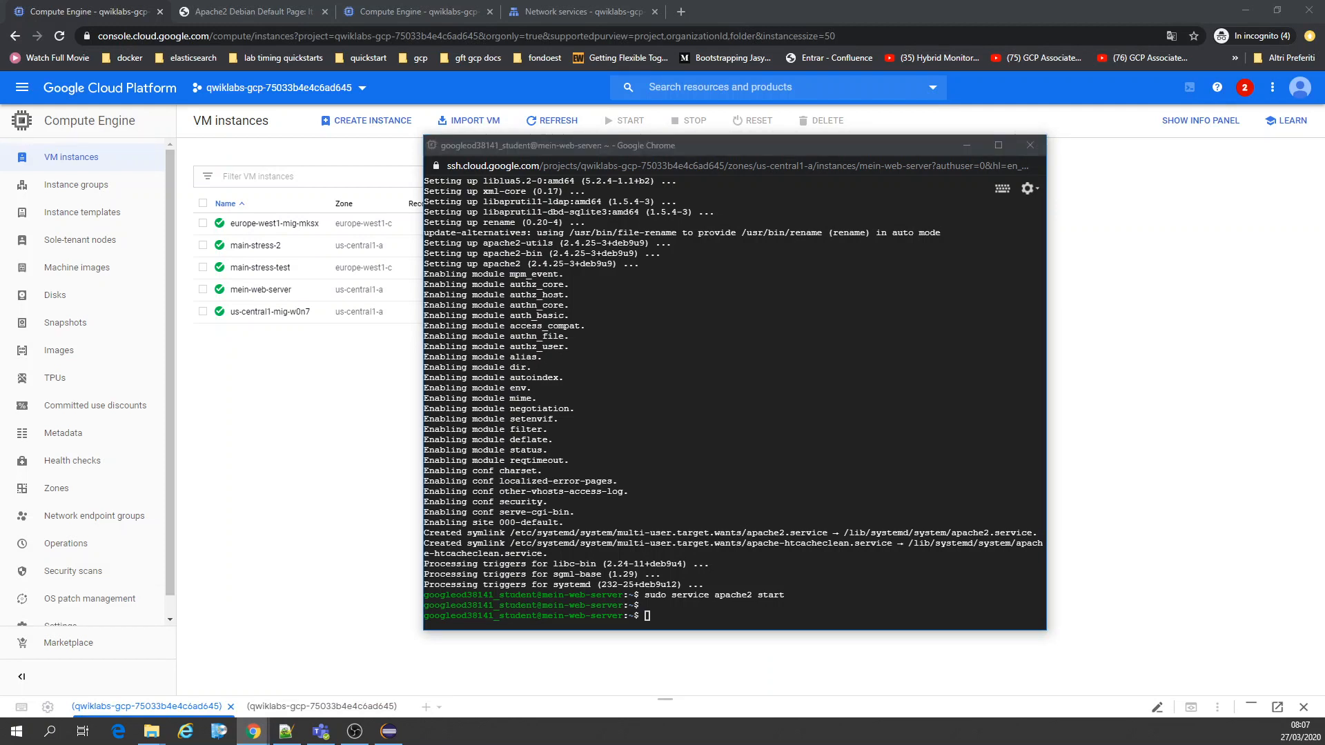
# Enable Apache at boot with sudo update-rc.d apache2 enable, and leave the SSH session.
pyautogui.click(747, 607)
pyautogui.write('sudo update-rc.d apache2 enable')
pyautogui.press('Return')
pyautogui.press('Return')
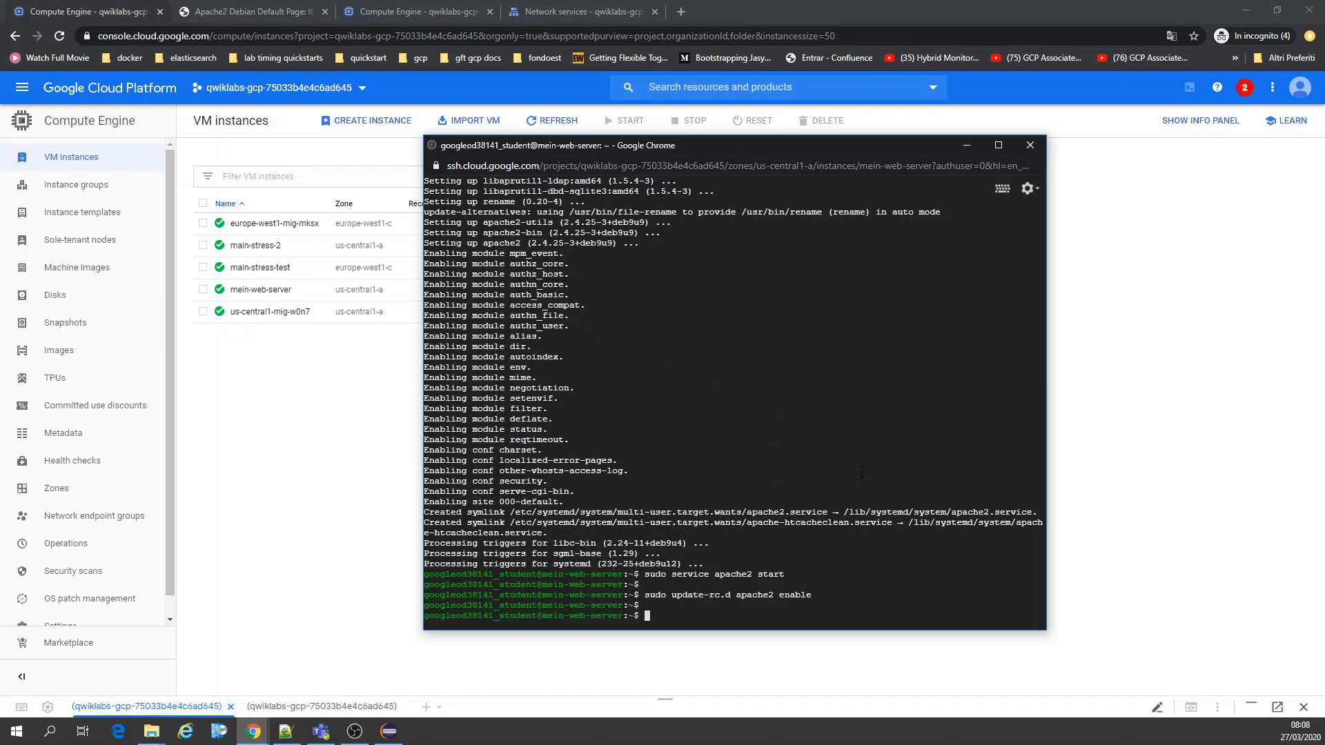
pyautogui.write('cat')
pyautogui.hotkey('alt', 'Tab')
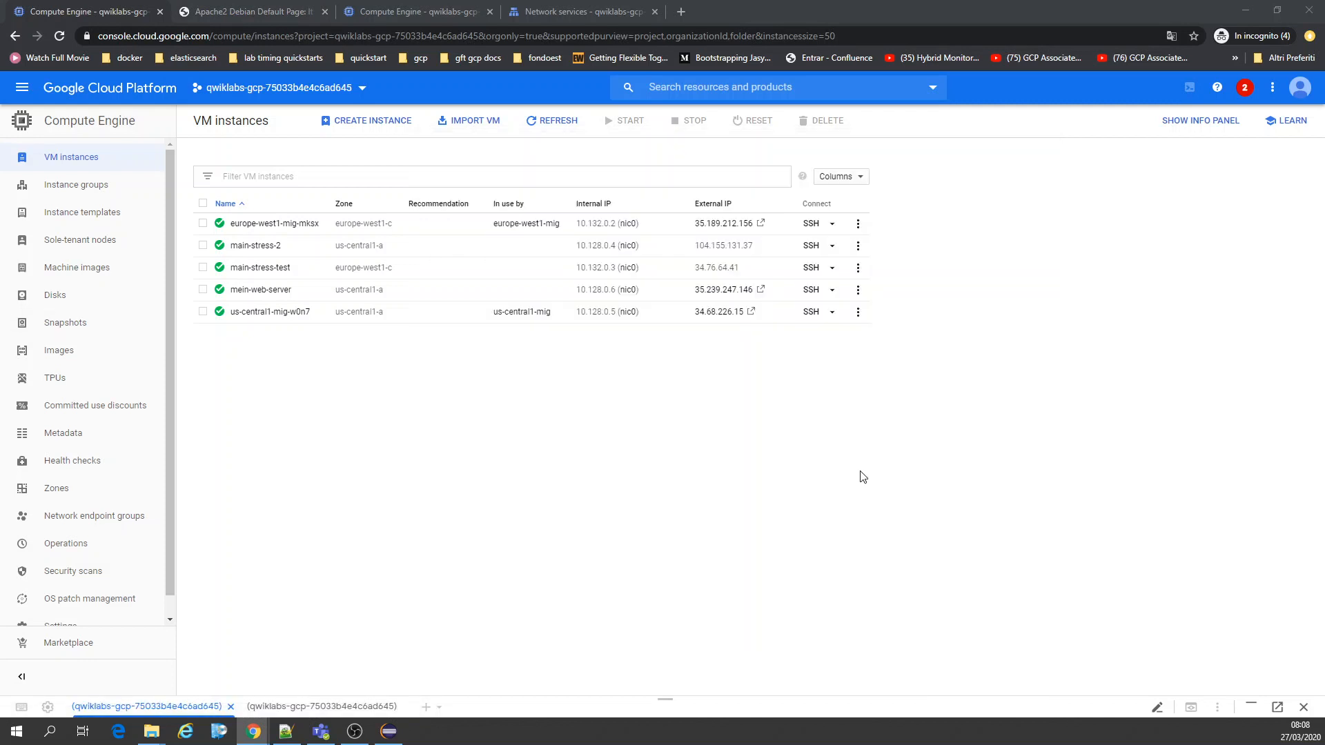
# Reload the server's web page once more and reset the mein-web-server instance, choosing not to show the reset warning again.
pyautogui.click(203, 290)
pyautogui.click(235, 12)
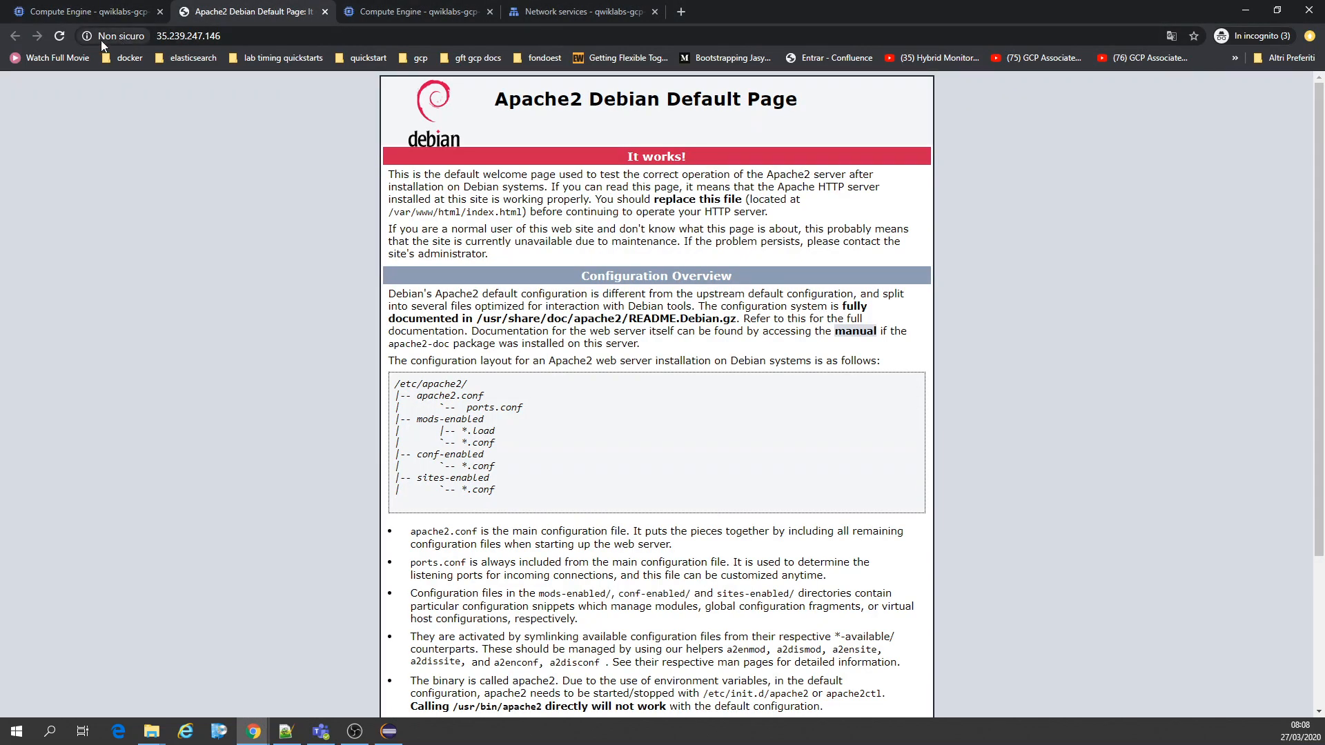
pyautogui.click(63, 38)
pyautogui.click(97, 12)
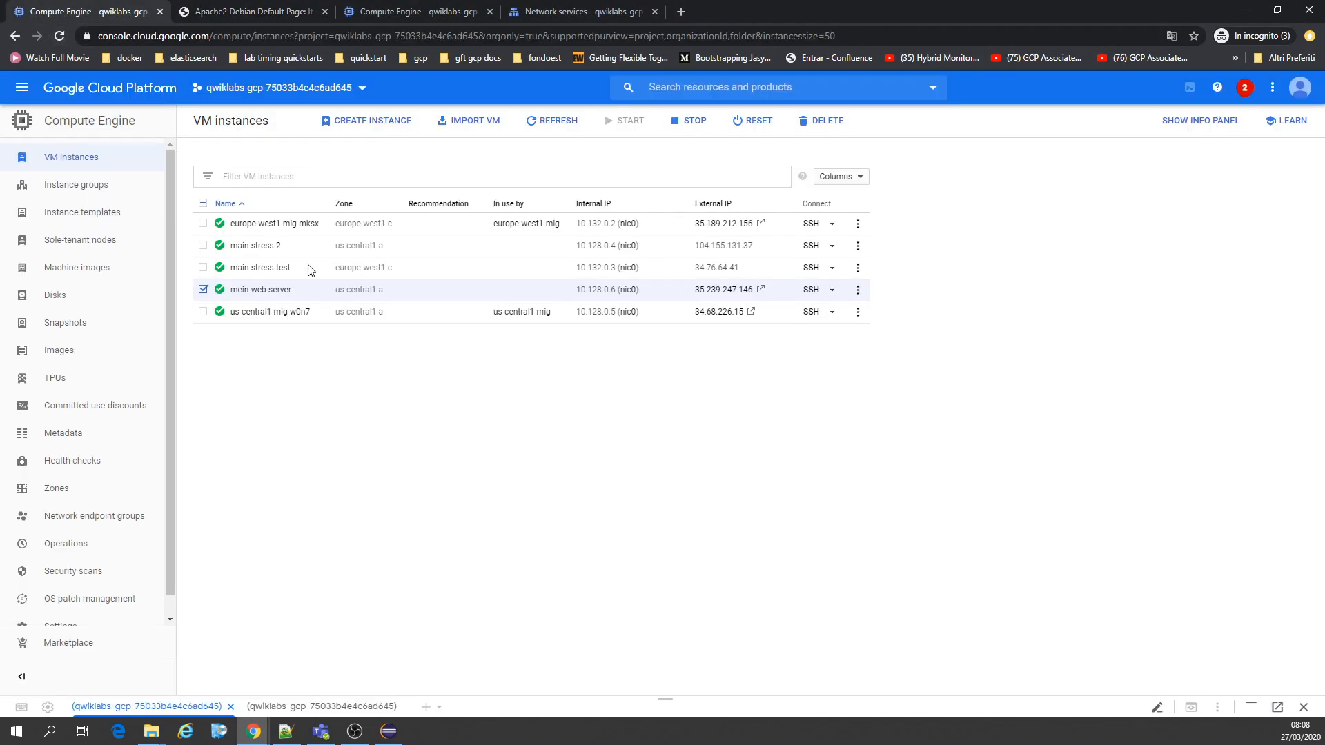
pyautogui.click(754, 121)
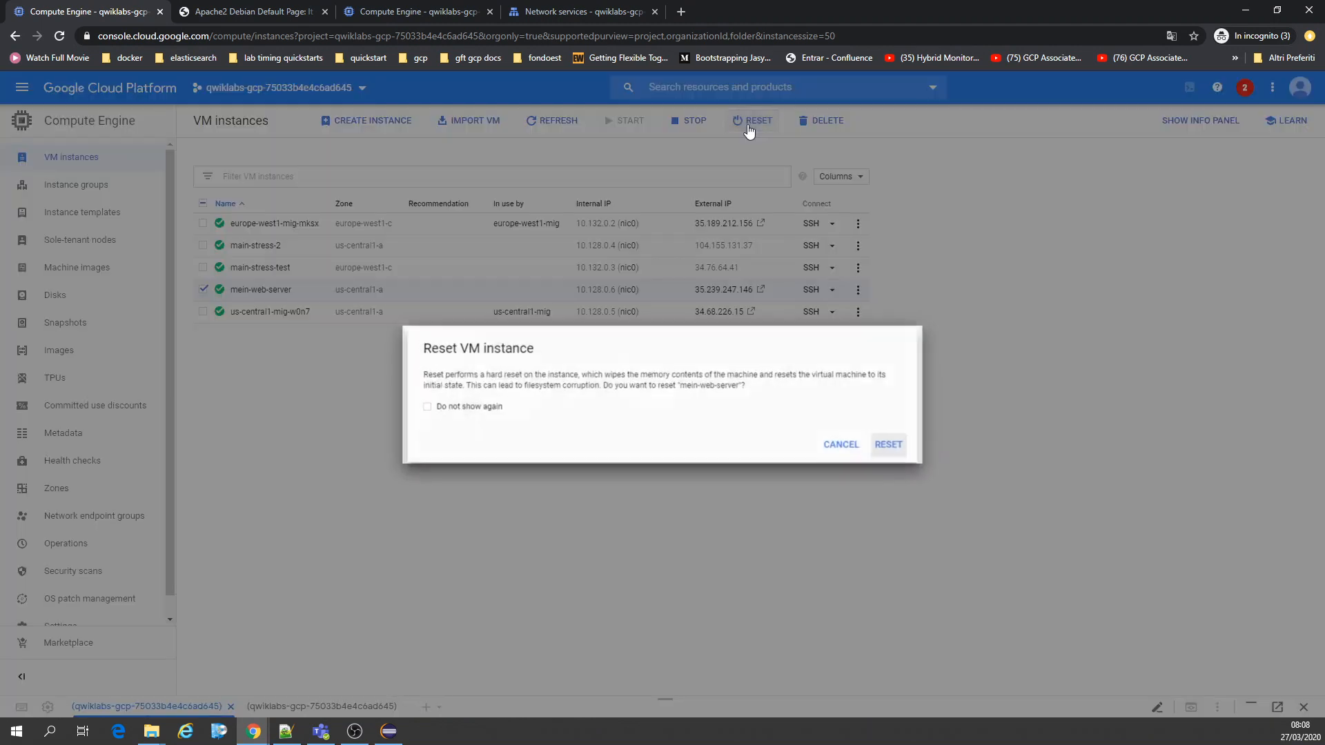
pyautogui.click(490, 411)
pyautogui.click(896, 447)
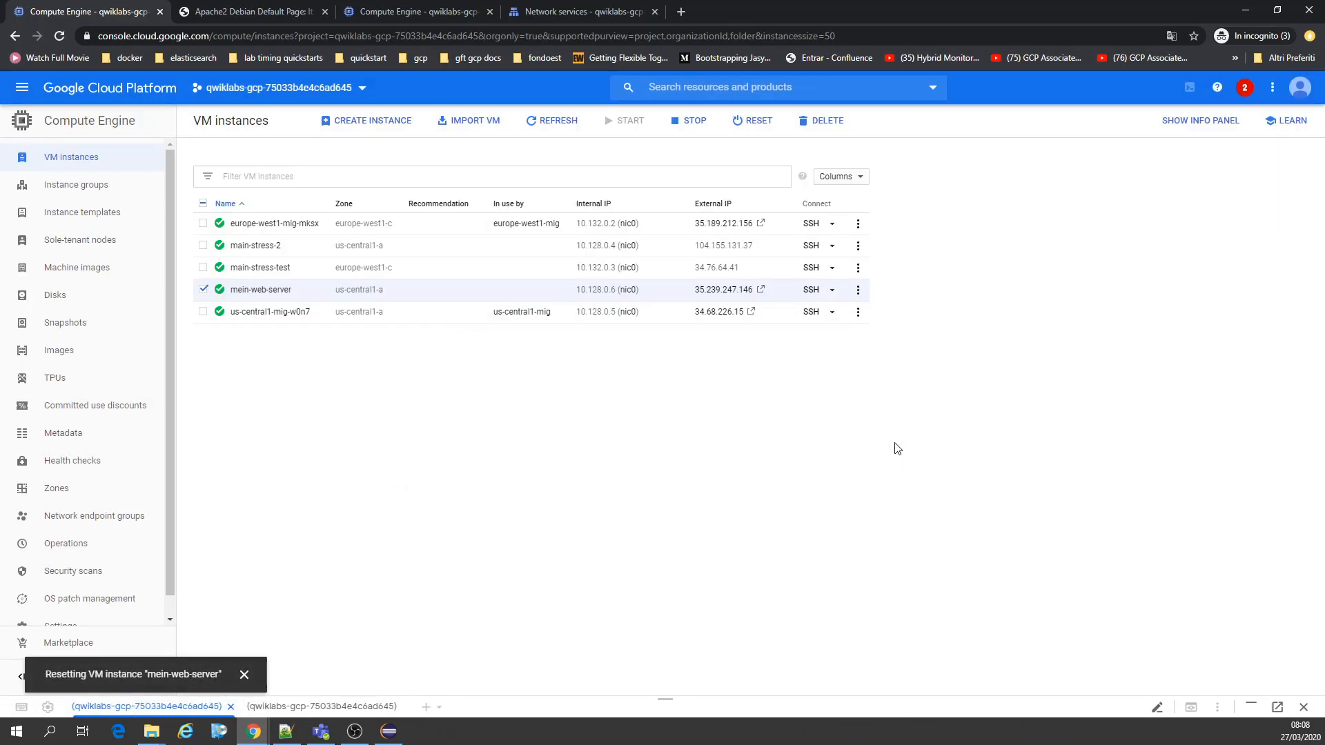
# Reload the page at mein-web-server's external IP to check whether Apache responds after the reset.
pyautogui.click(254, 11)
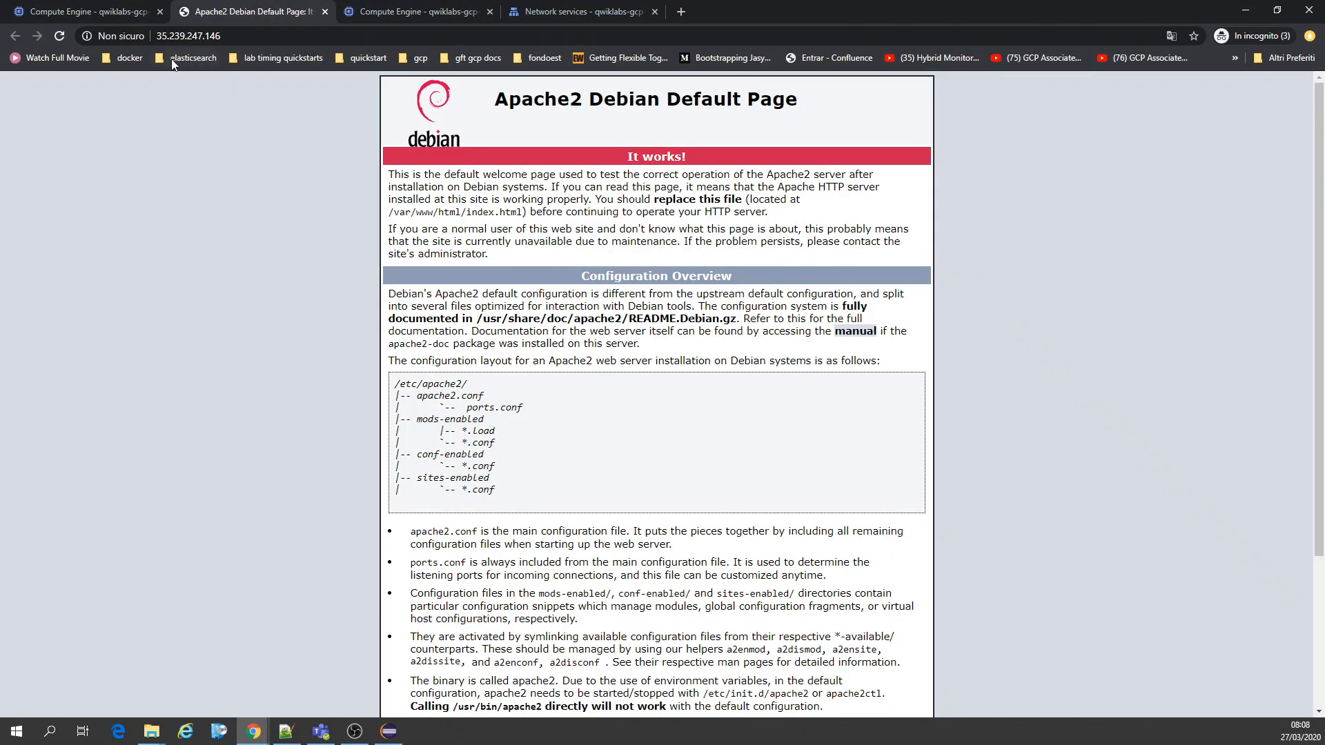
pyautogui.click(61, 39)
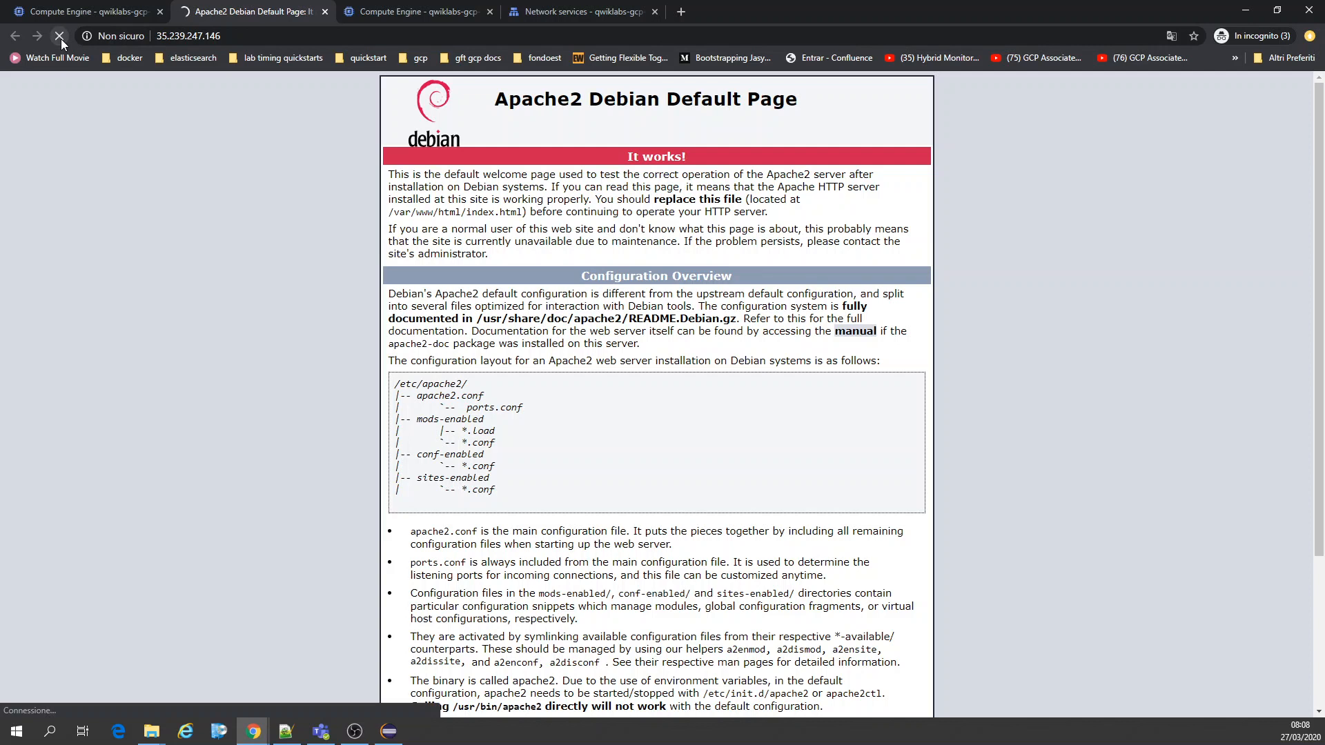
pyautogui.click(89, 11)
pyautogui.click(250, 5)
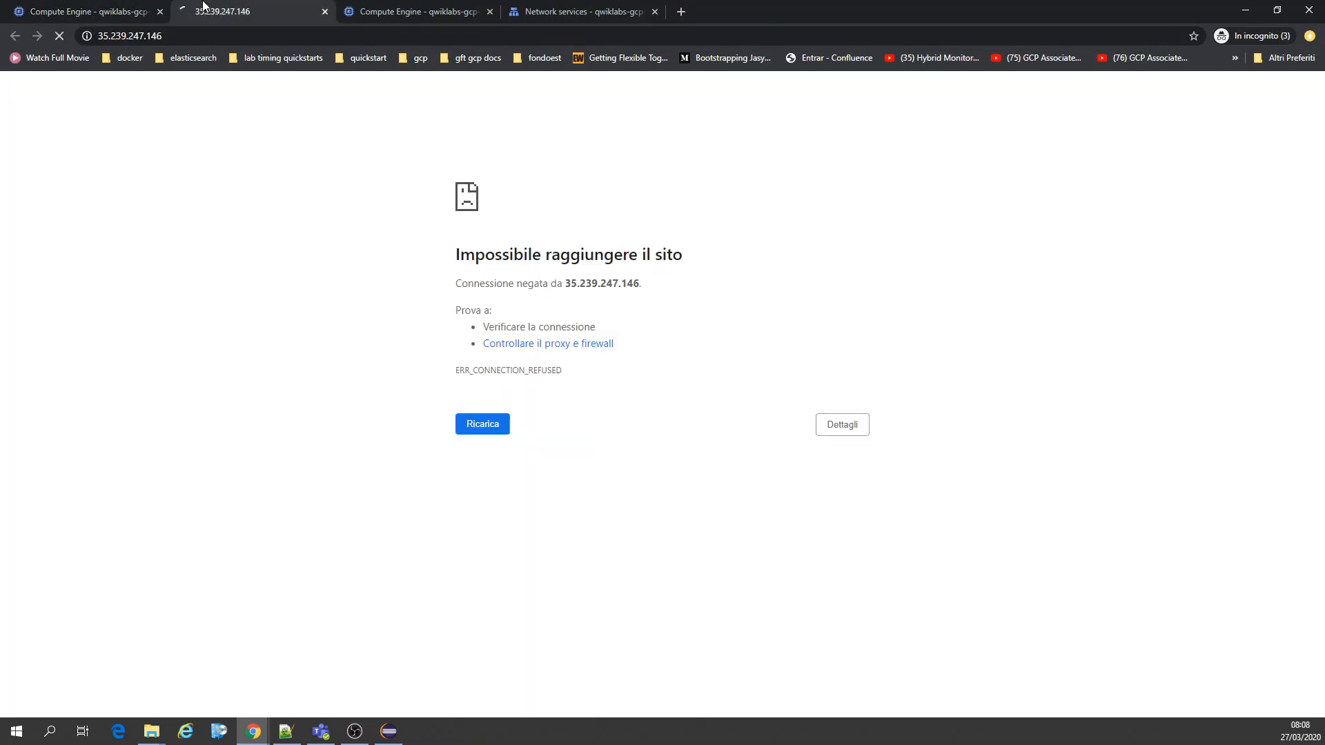
# Open an SSH session to mein-web-server, check Apache with sudo service apache2 status, and exit the session.
pyautogui.click(89, 12)
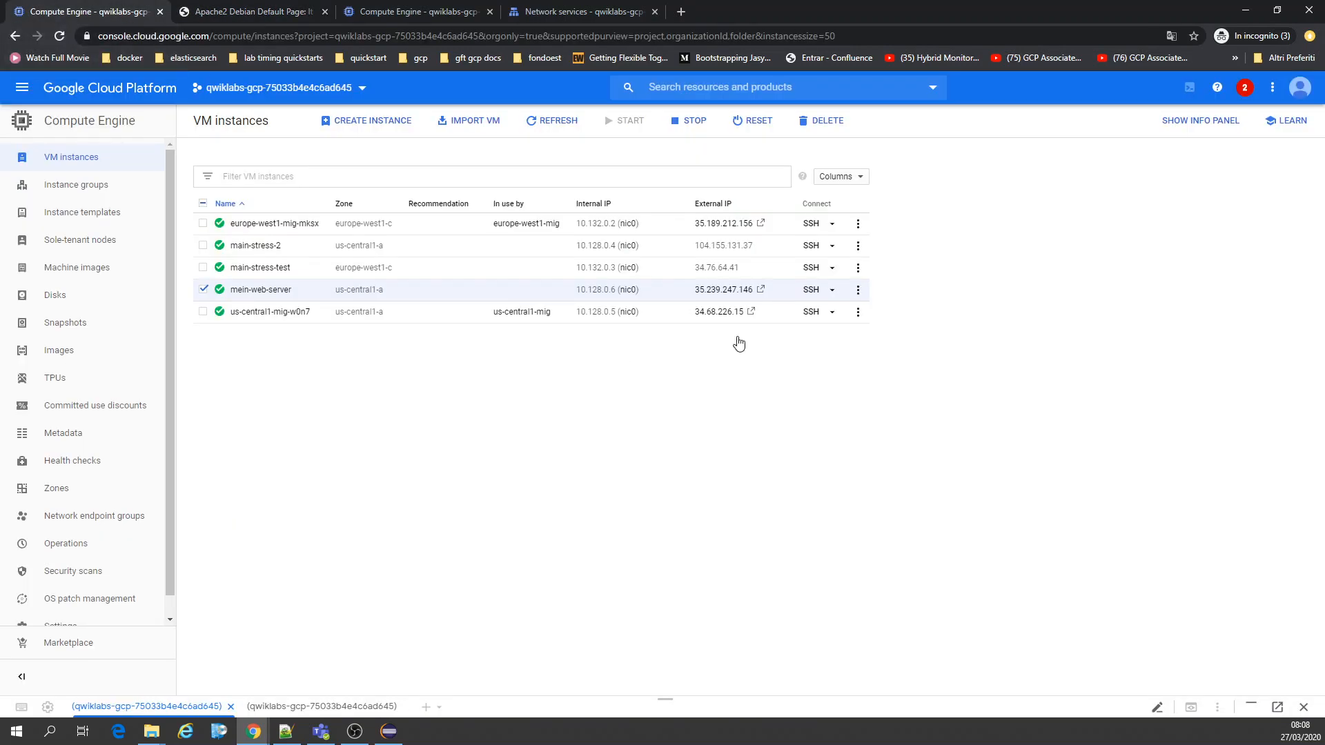
pyautogui.click(808, 289)
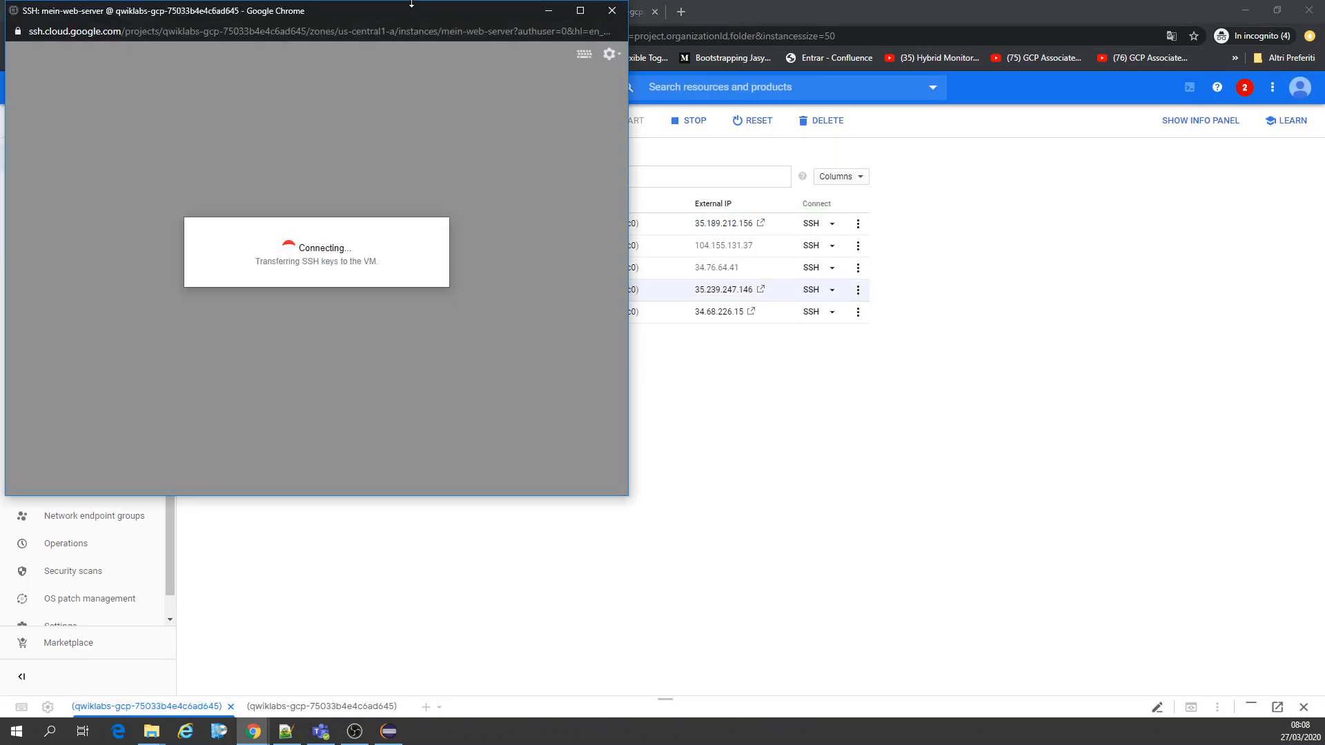
pyautogui.moveTo(409, 9); pyautogui.dragTo(718, 164)
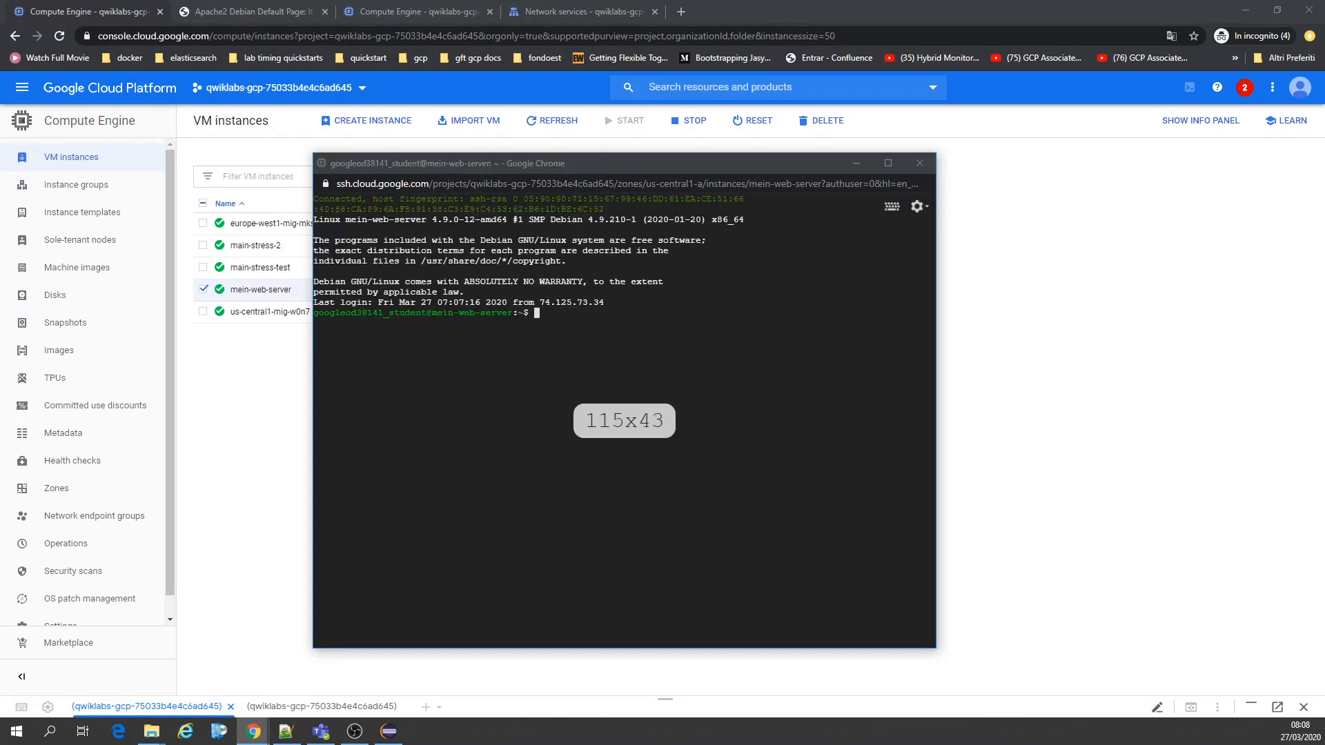
pyautogui.click(483, 425)
pyautogui.rightClick(483, 426)
pyautogui.press('Return')
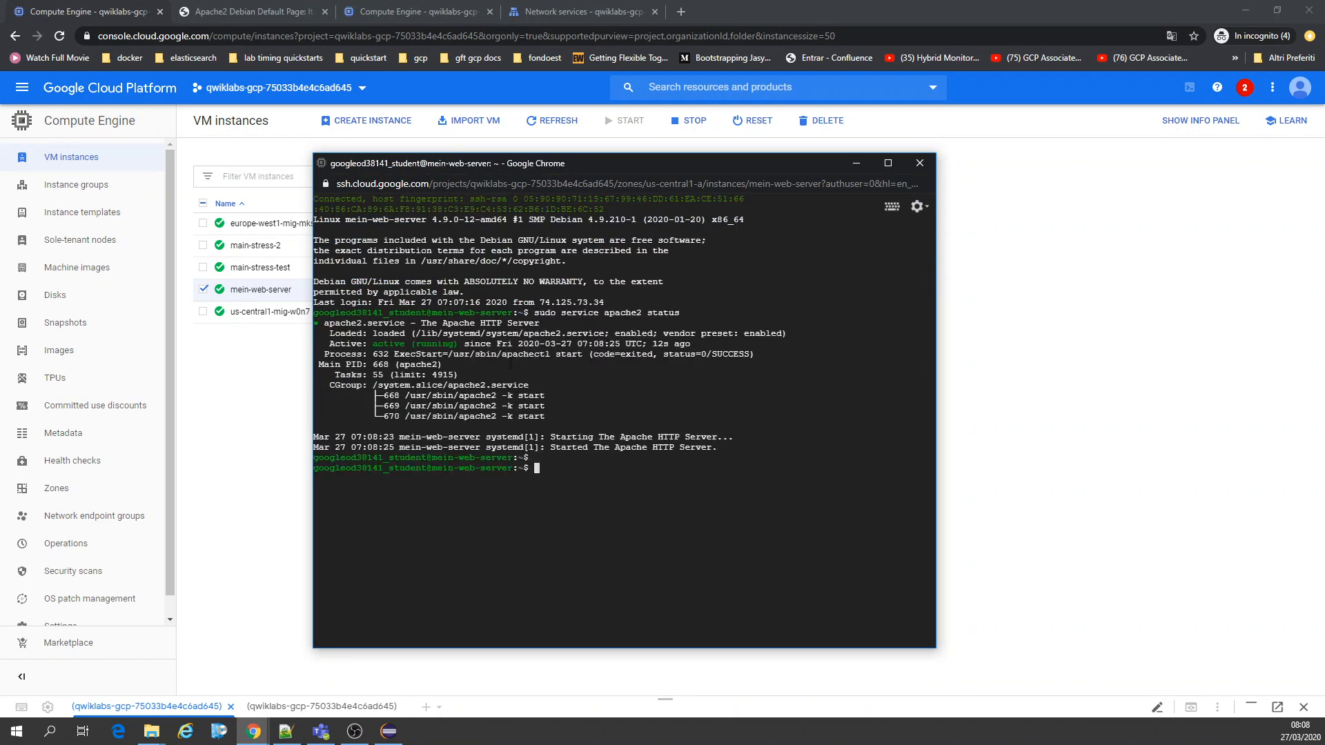
pyautogui.moveTo(550, 437); pyautogui.dragTo(735, 454)
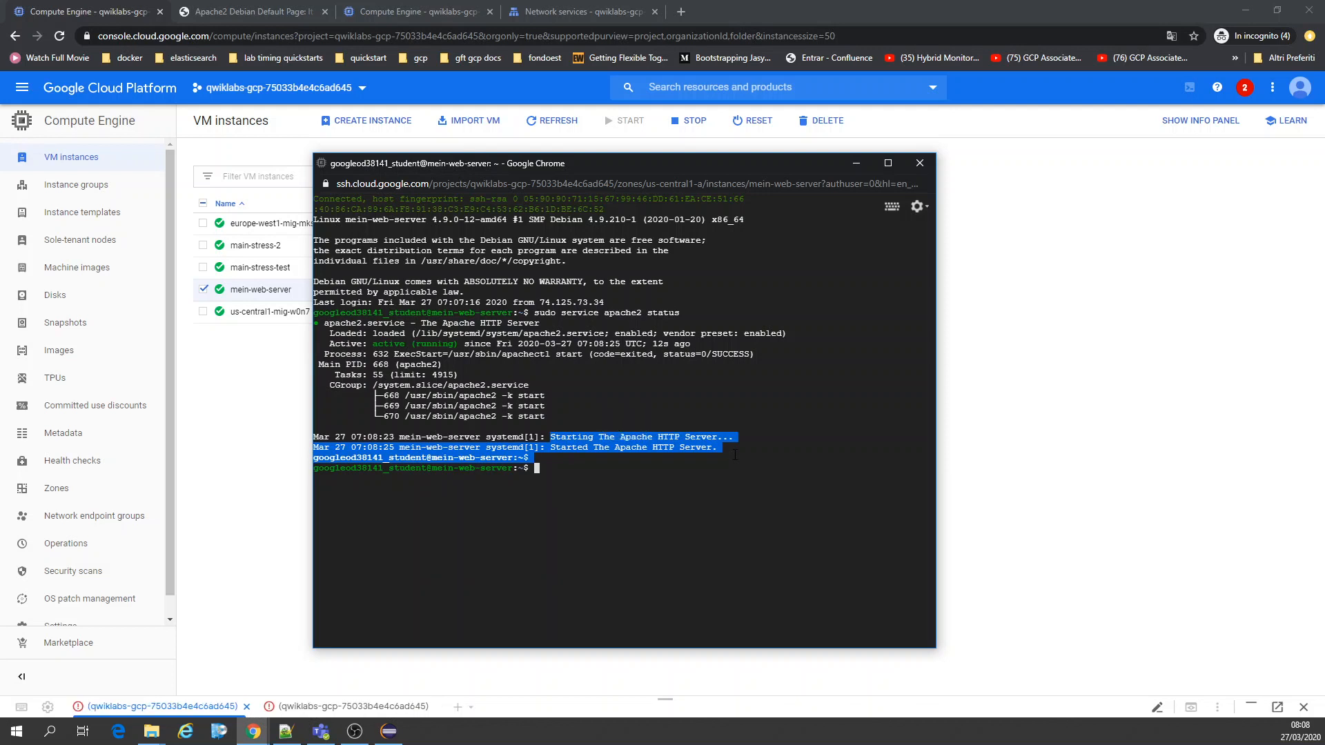
pyautogui.click(778, 517)
pyautogui.write('exit')
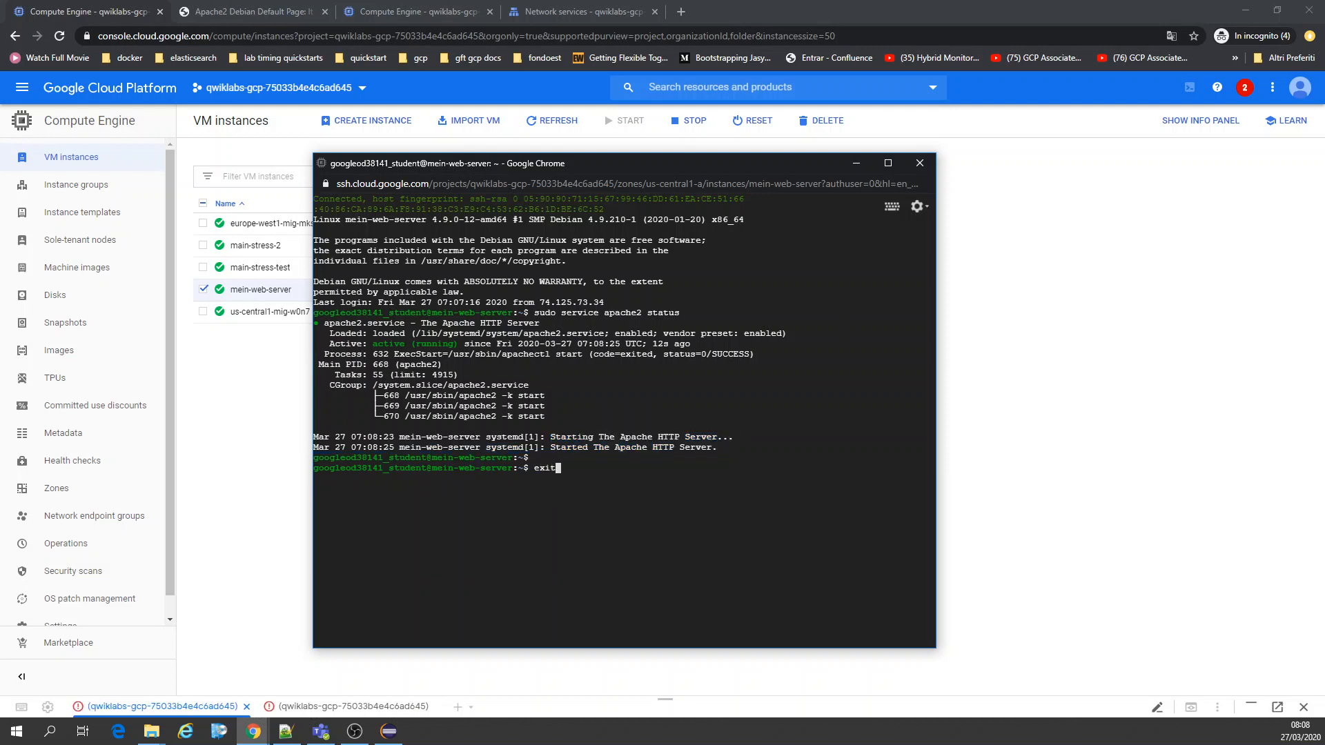
pyautogui.press('Return')
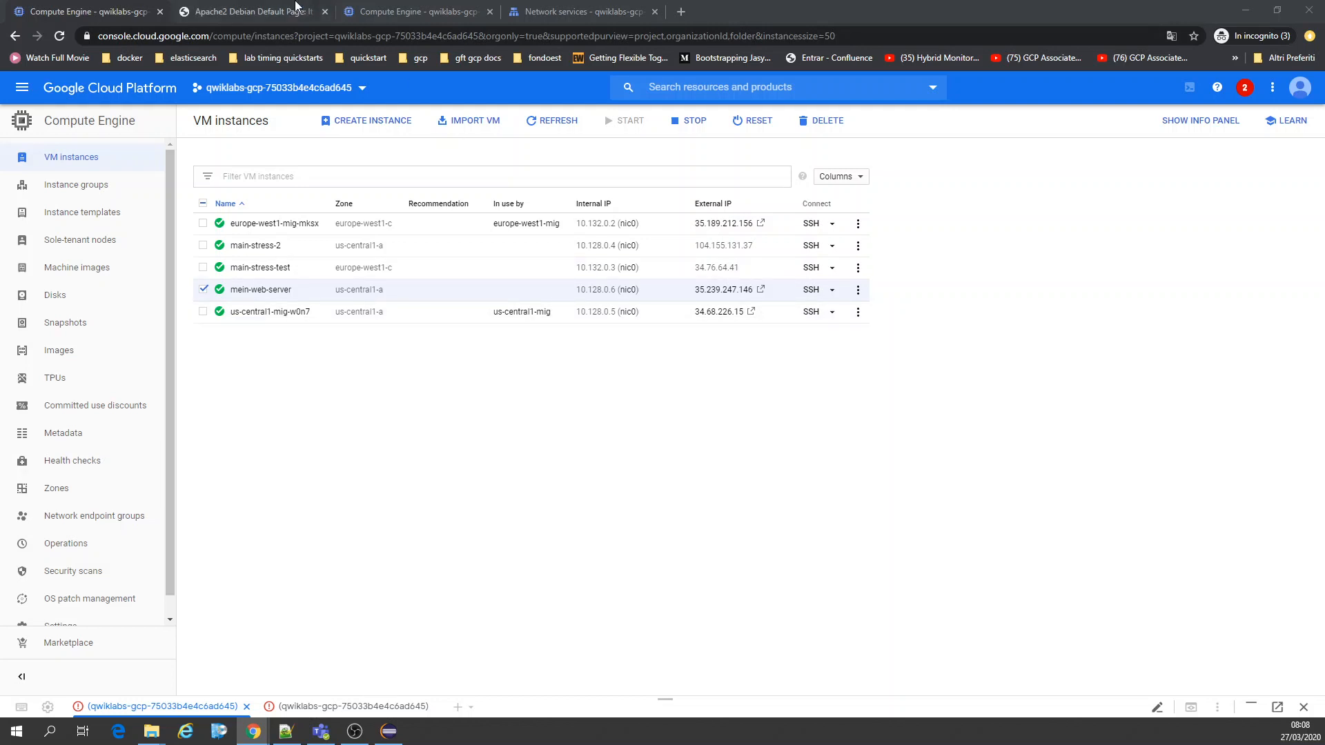
# Reload the web page at mein-web-server's external IP once more and close that browser tab.
pyautogui.click(250, 11)
pyautogui.click(60, 36)
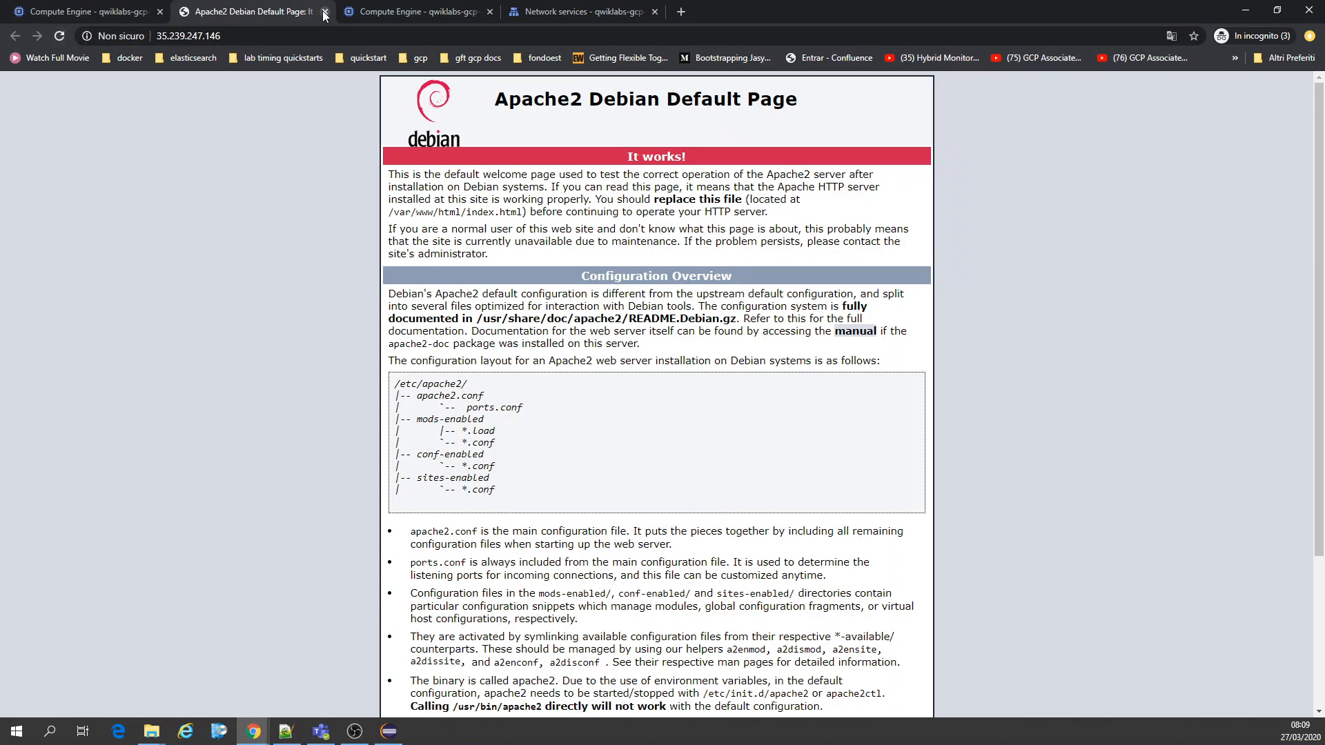
pyautogui.click(325, 11)
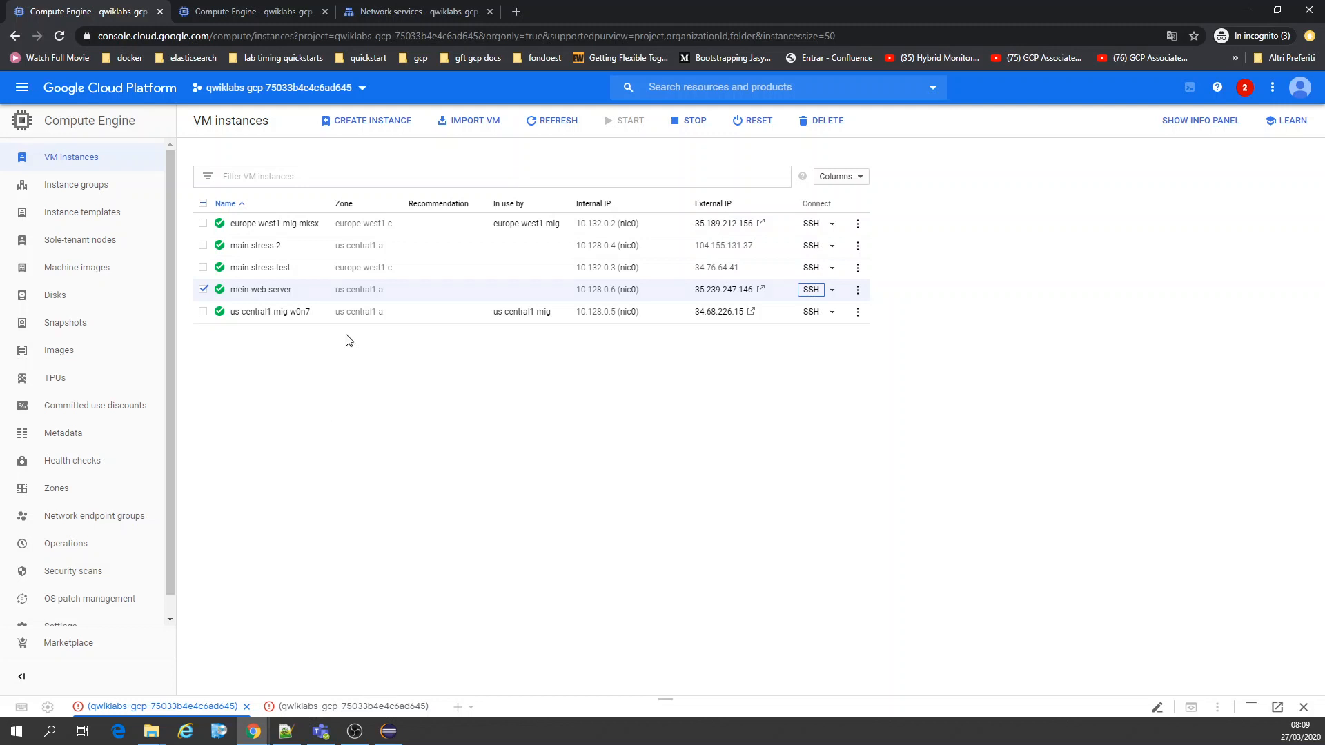
pyautogui.click(378, 126)
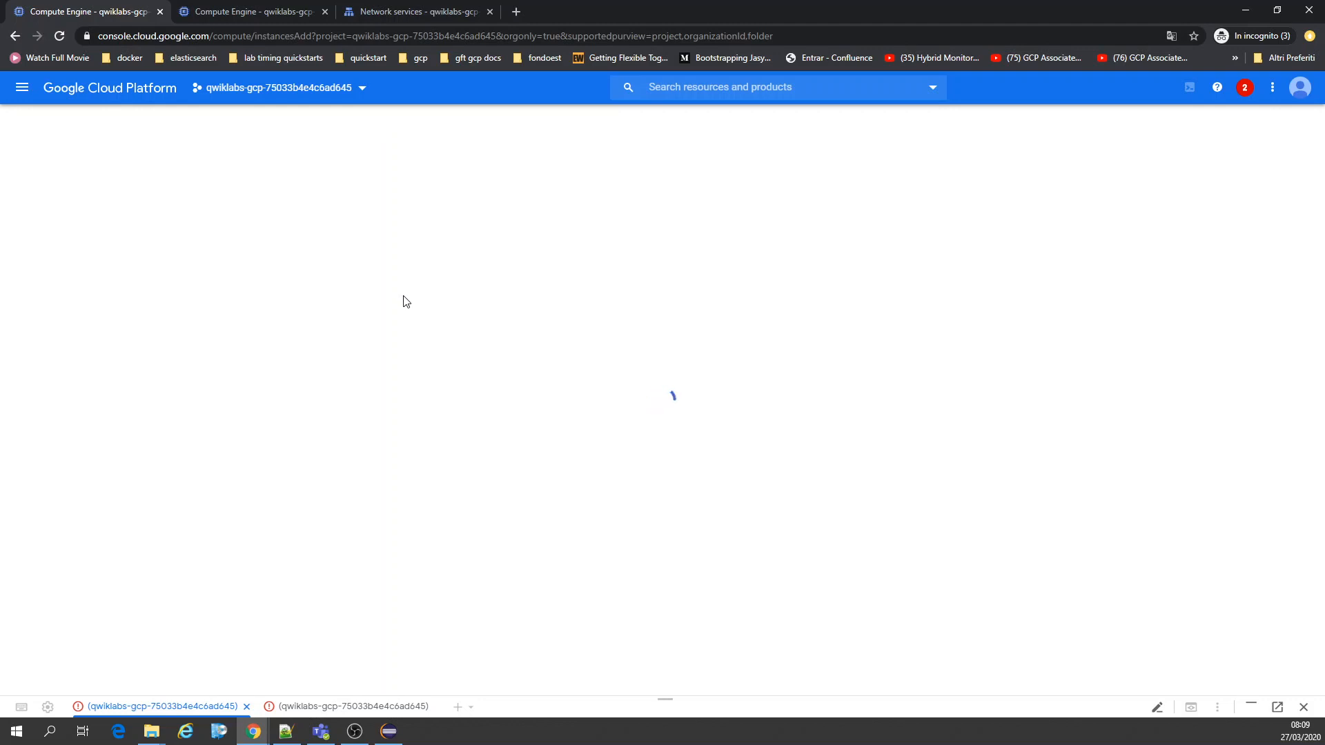
pyautogui.scroll(-2, 404, 315)
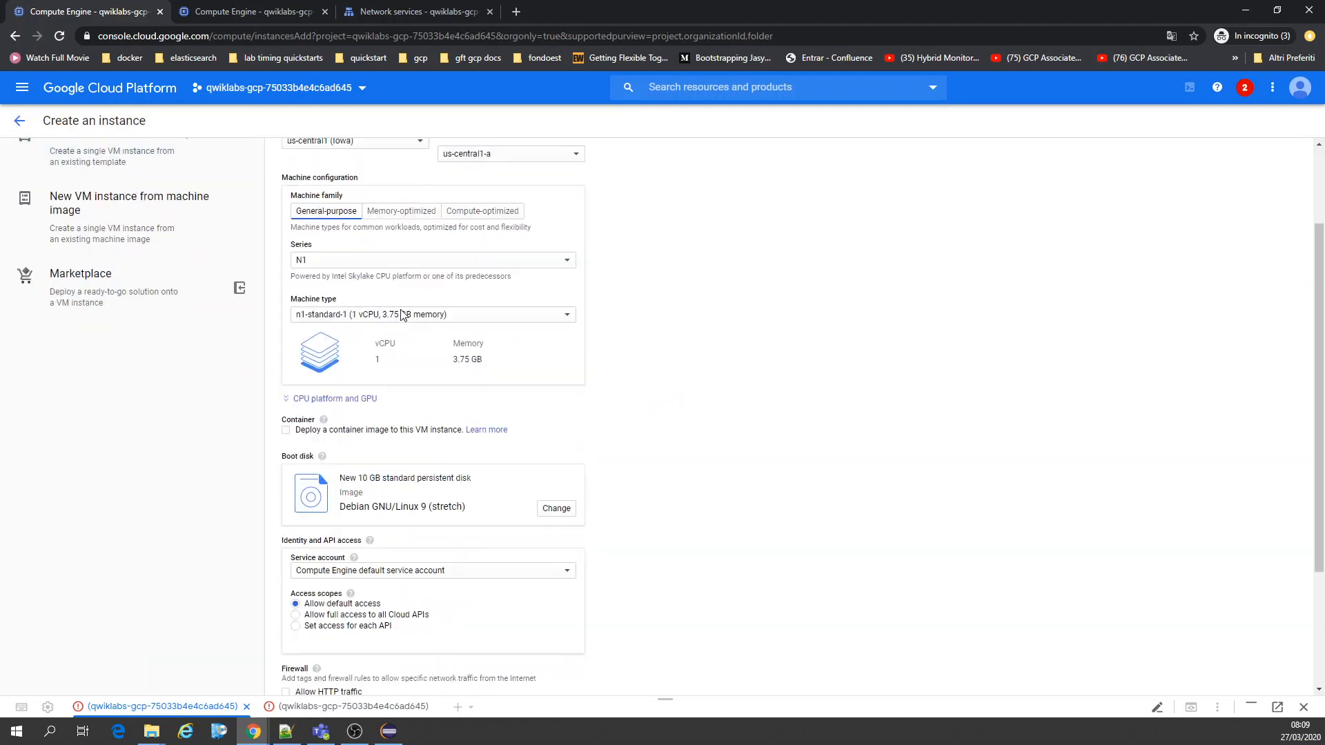
pyautogui.click(561, 495)
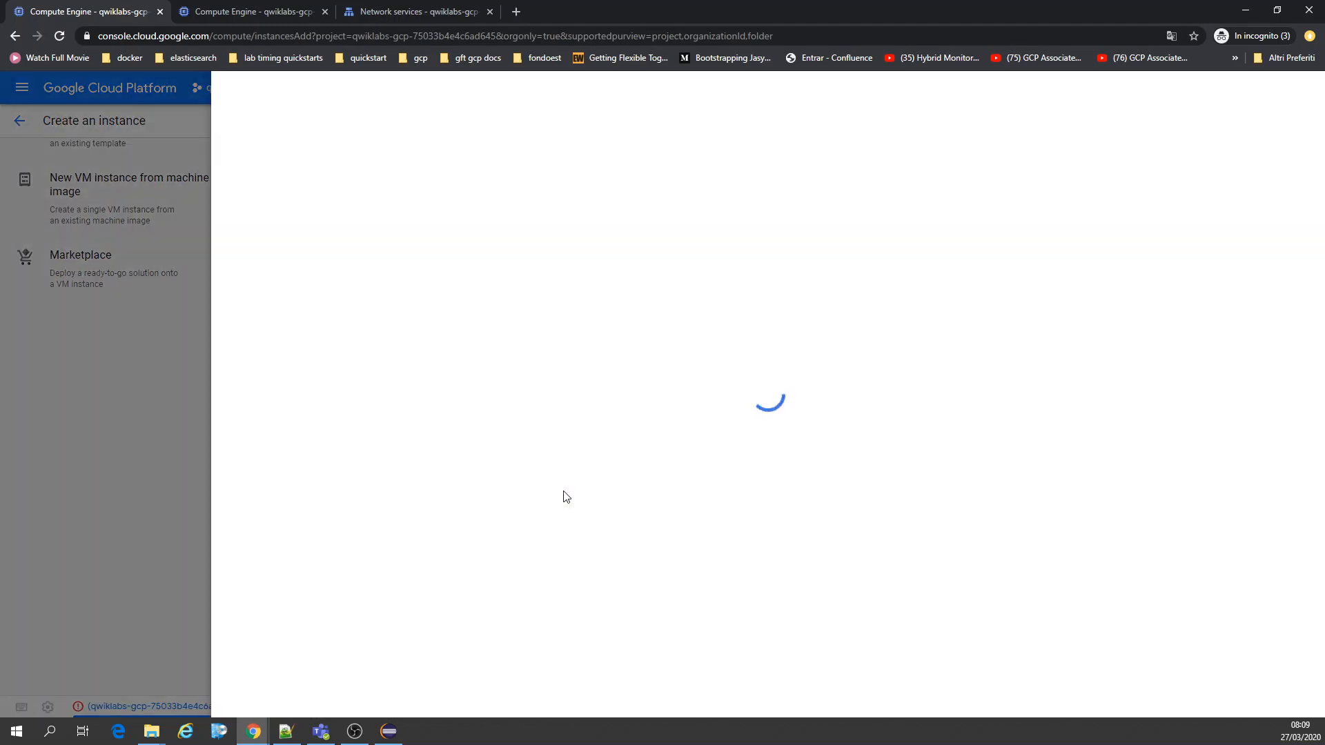
pyautogui.click(328, 141)
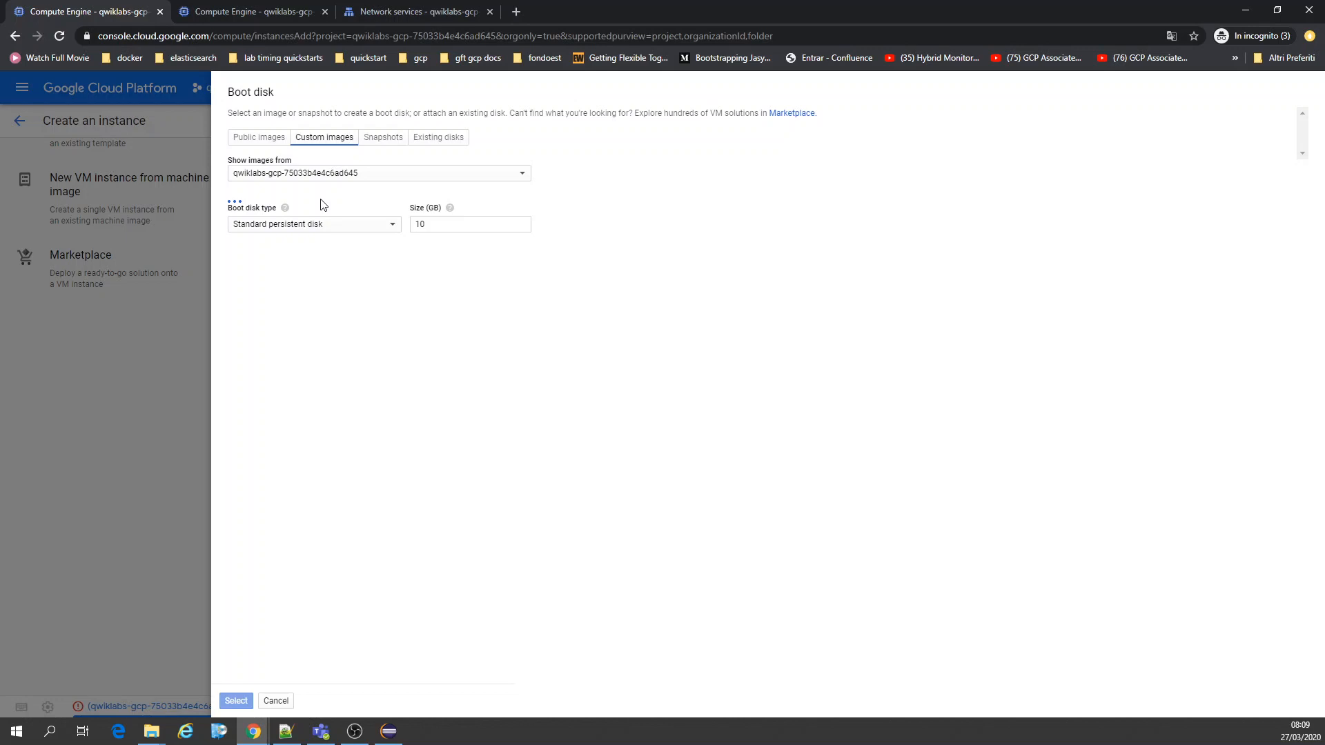
pyautogui.click(328, 230)
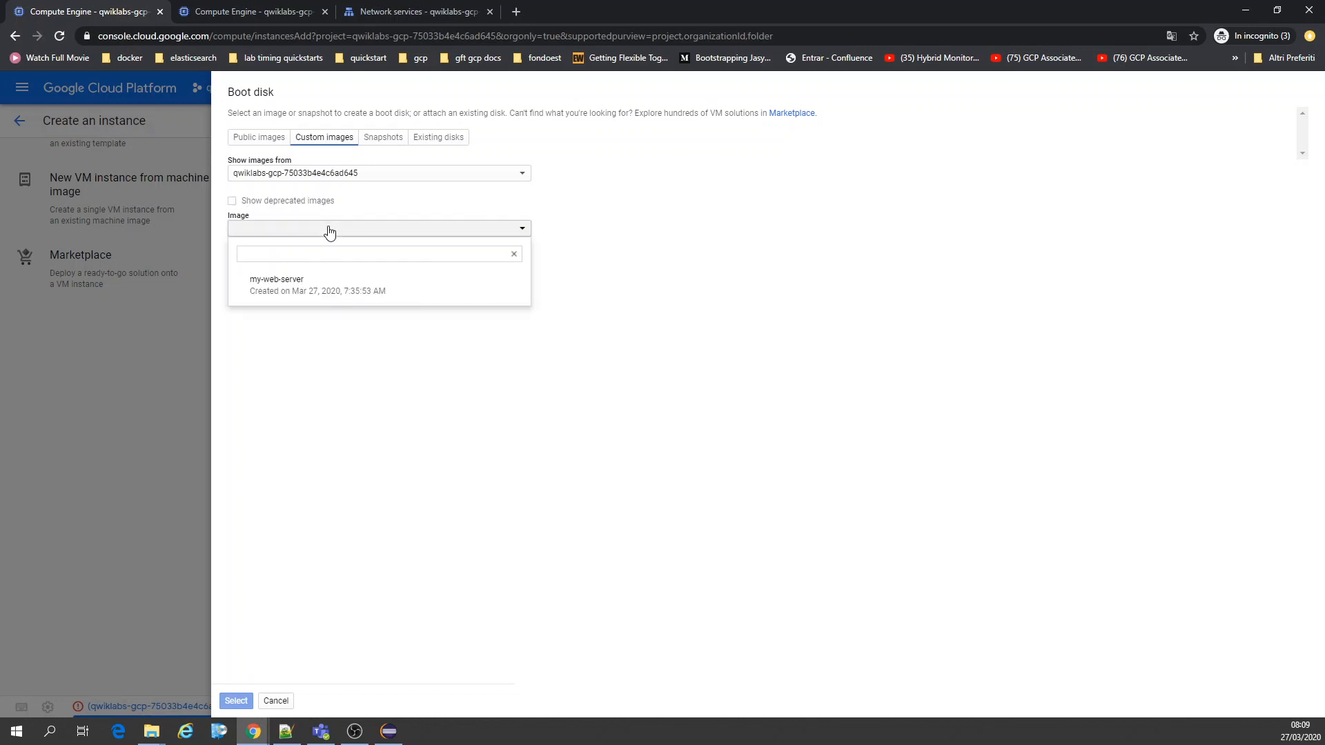
pyautogui.click(275, 701)
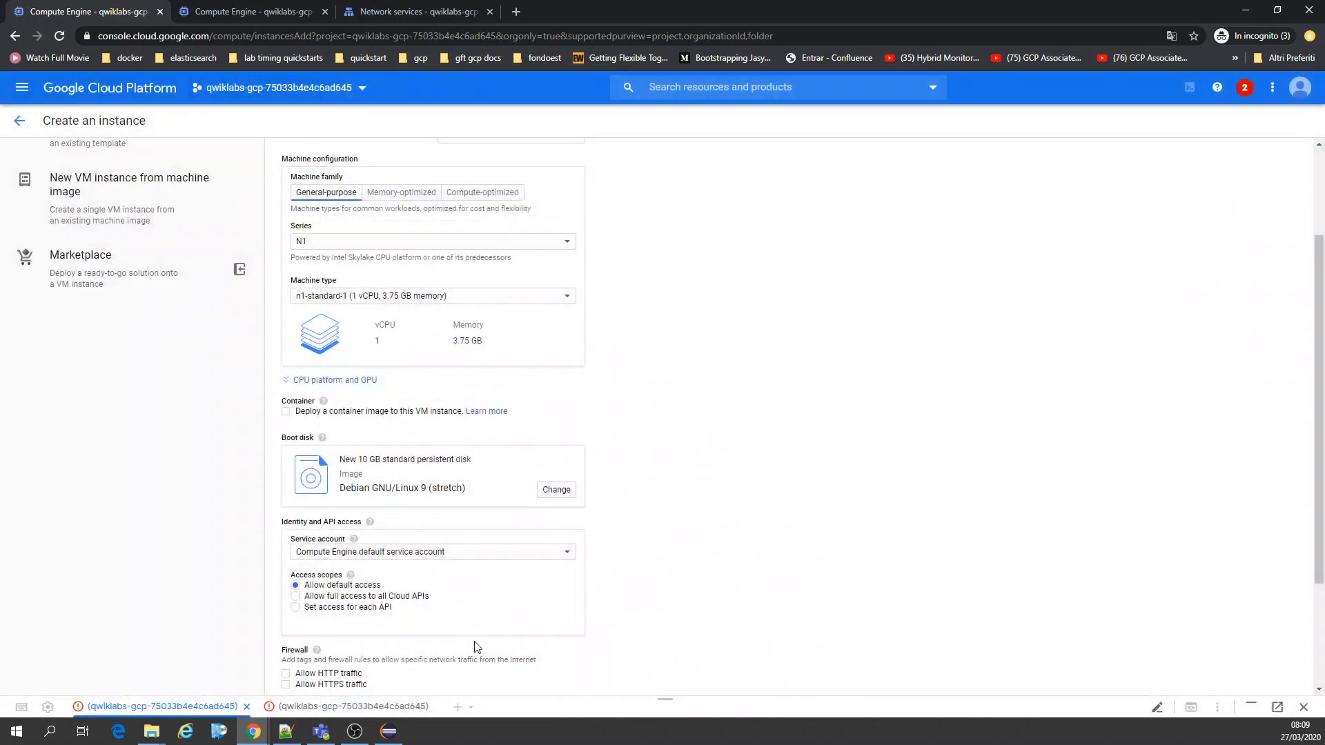
pyautogui.scroll(-3, 474, 647)
pyautogui.click(340, 614)
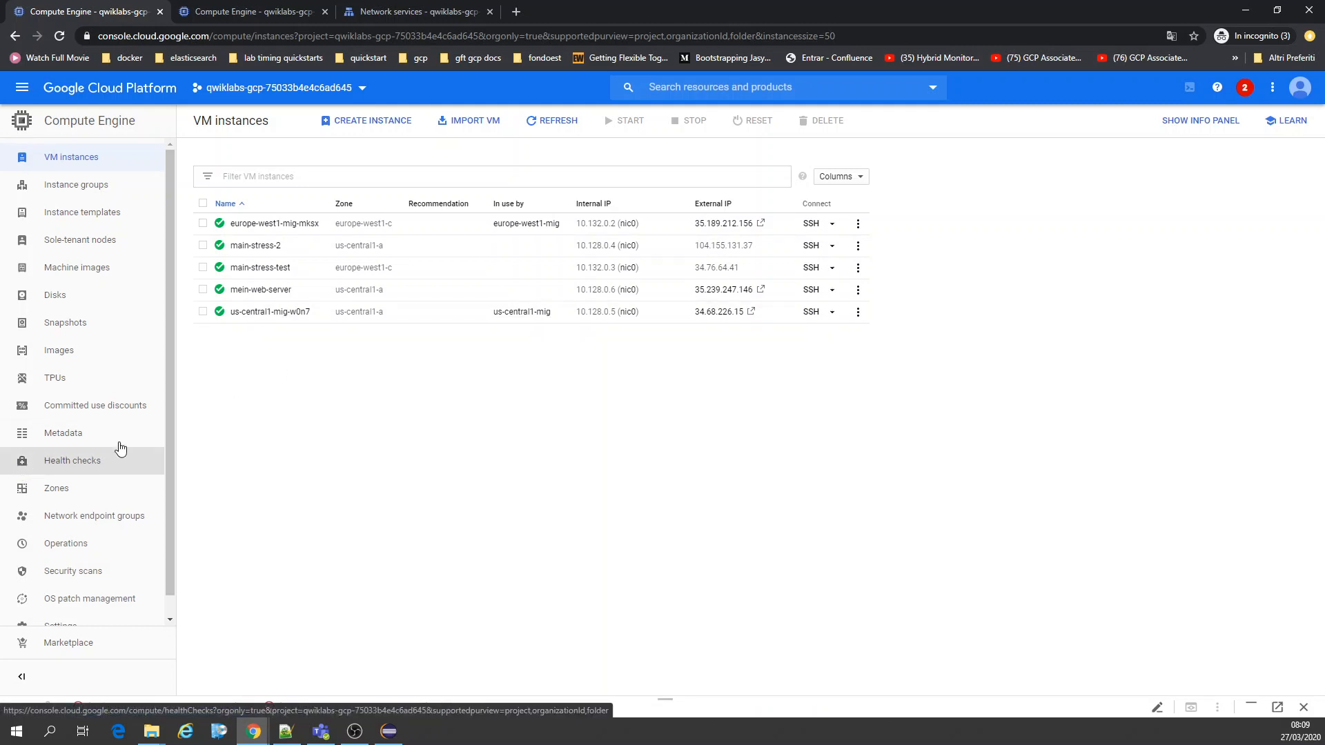
# Review mein-web-server's details, including its boot disk, and delete the VM instance without deleting the boot disk.
pyautogui.click(262, 291)
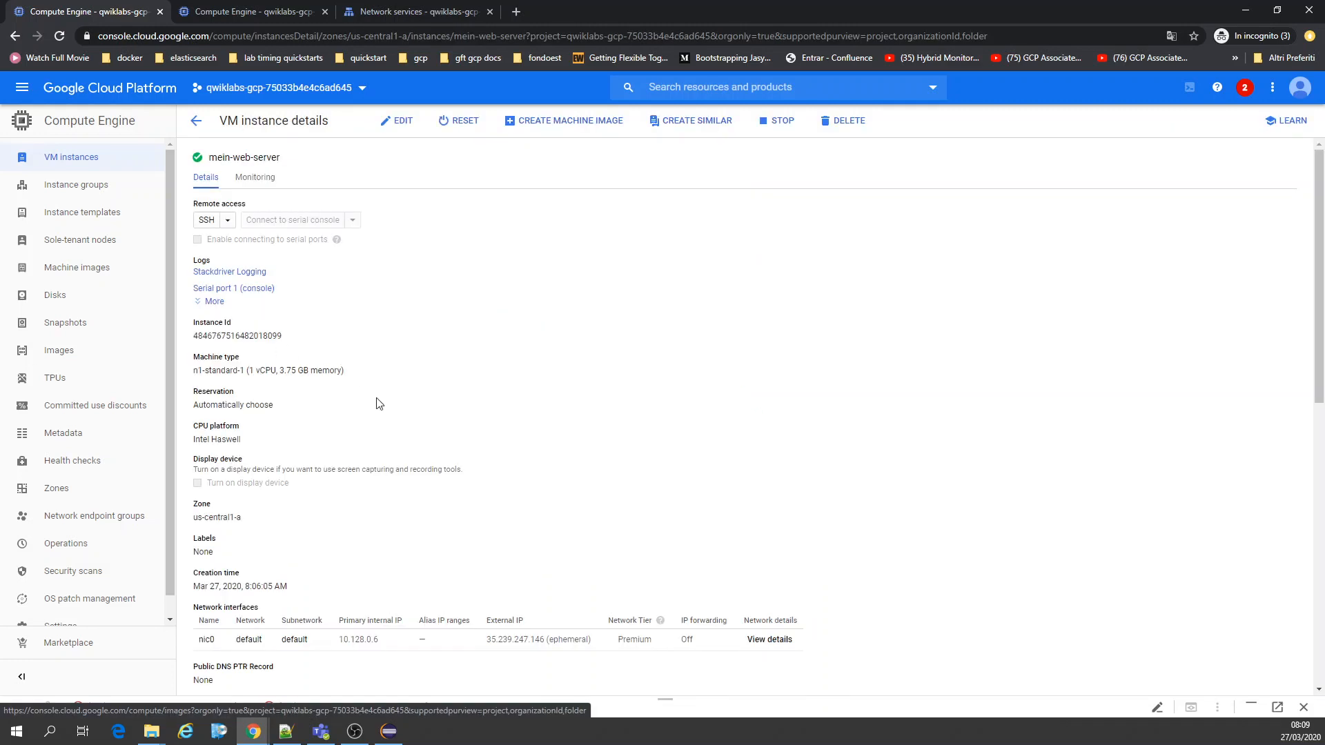
pyautogui.scroll(-2, 397, 449)
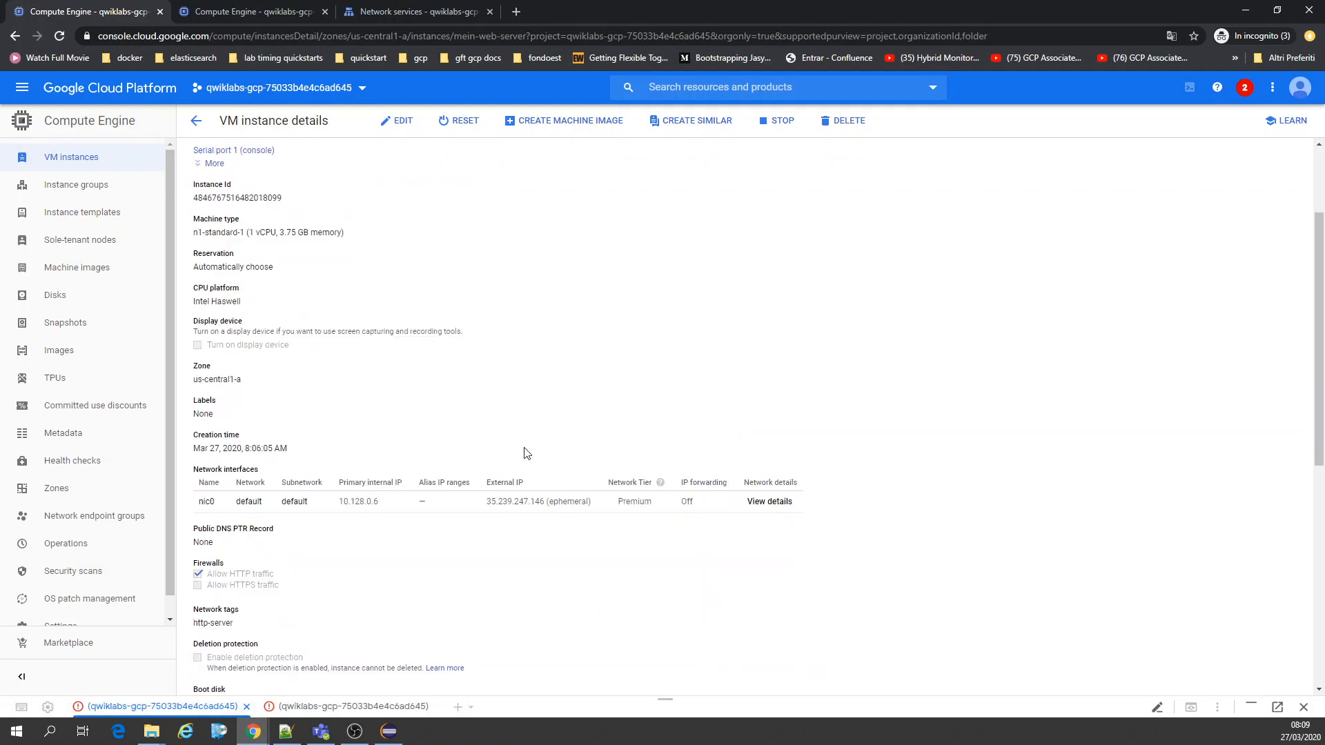
pyautogui.scroll(-3, 528, 450)
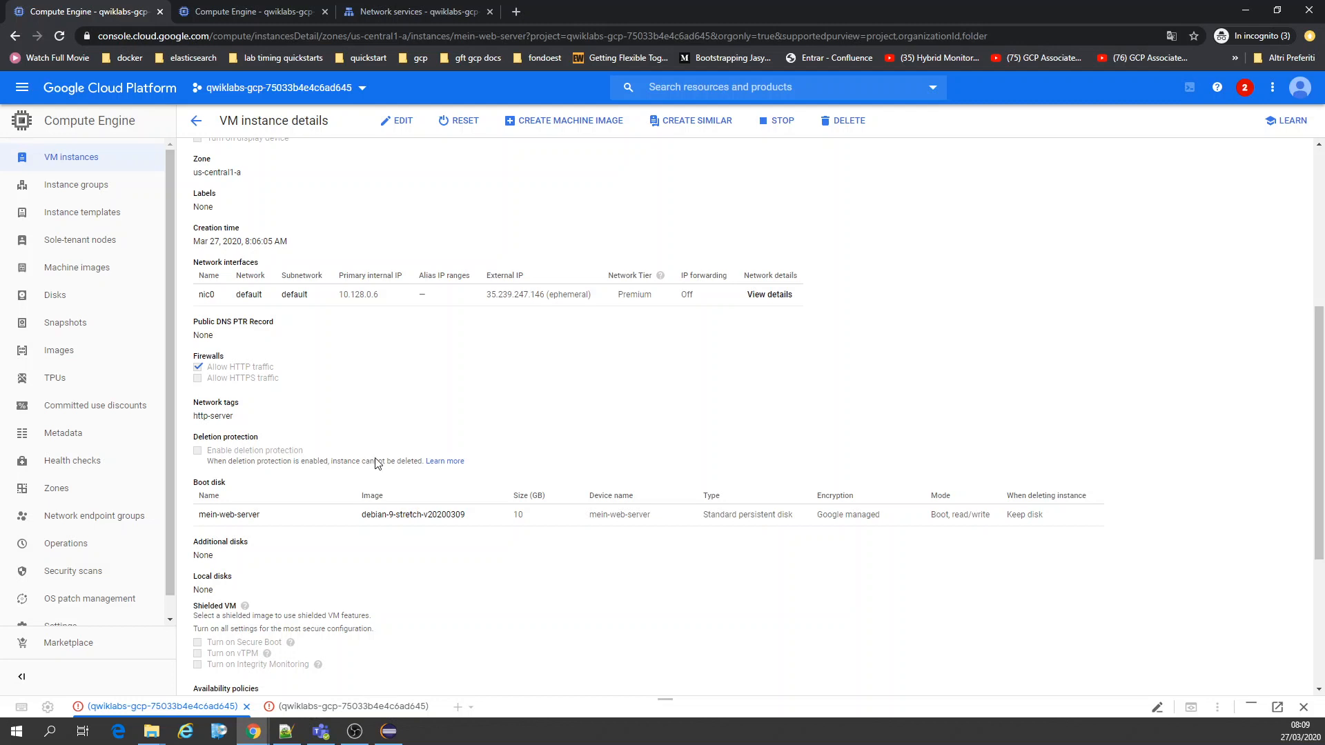
pyautogui.scroll(-1, 453, 578)
pyautogui.scroll(-3, 426, 590)
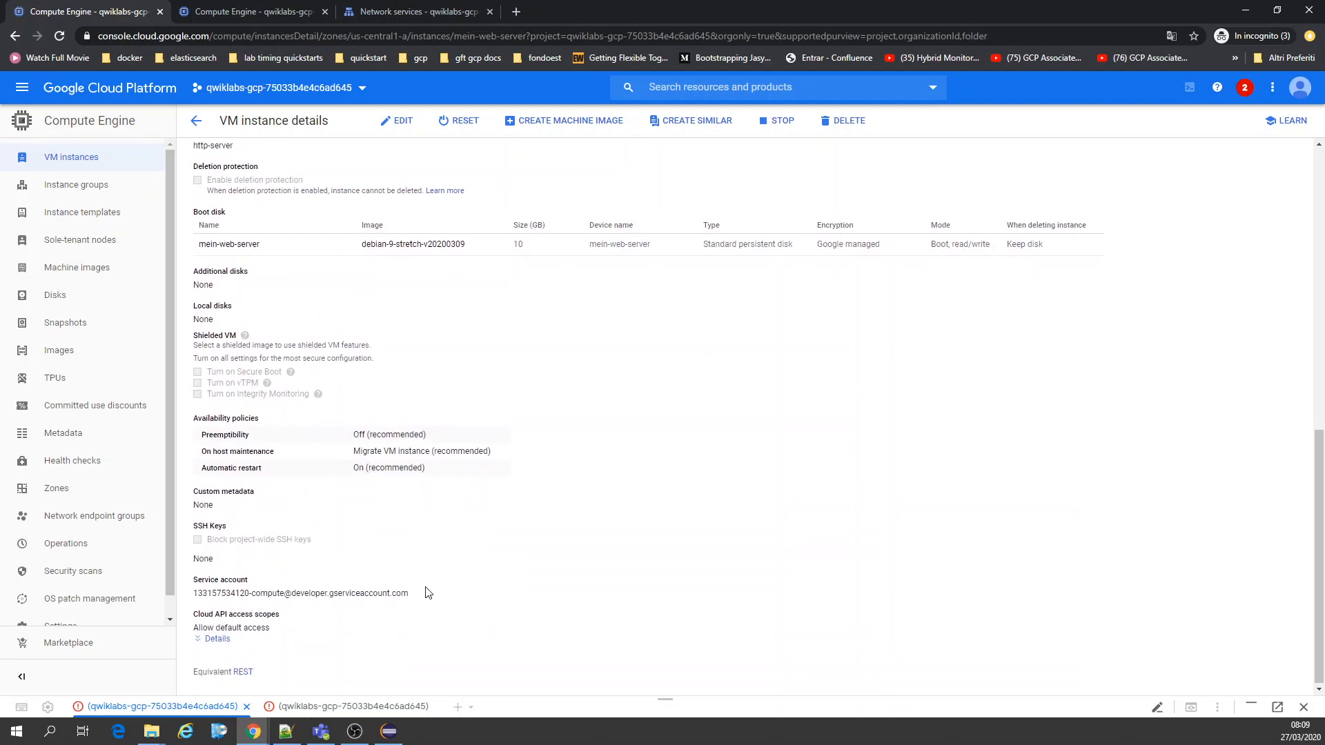
pyautogui.scroll(7, 426, 586)
pyautogui.click(836, 124)
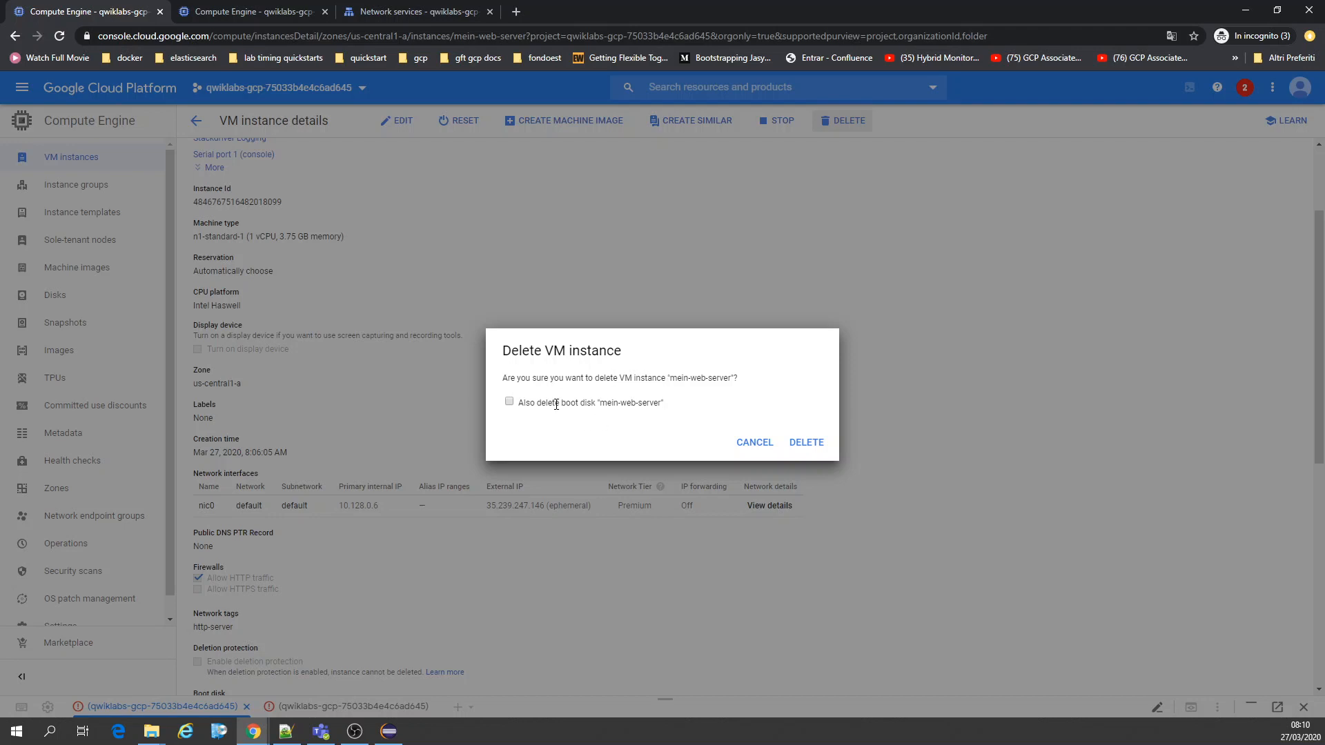
pyautogui.moveTo(593, 403); pyautogui.dragTo(713, 422)
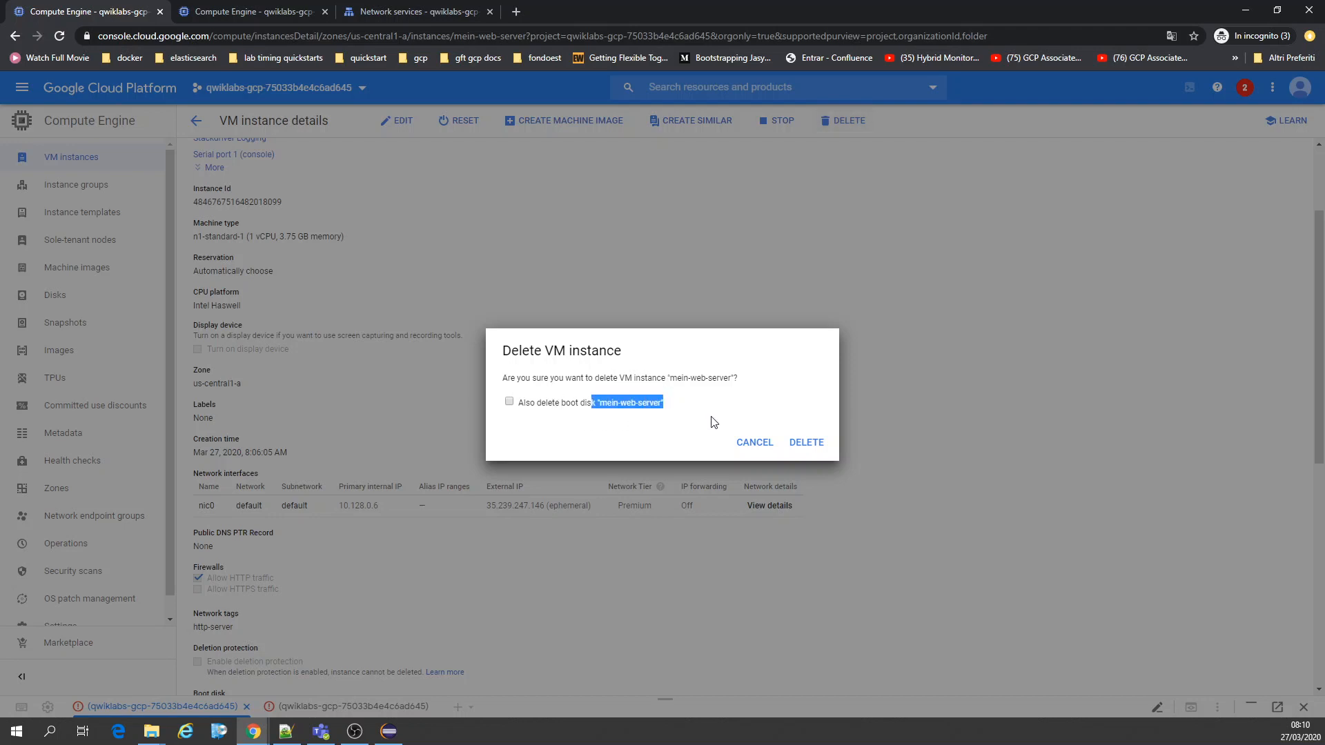
pyautogui.click(662, 414)
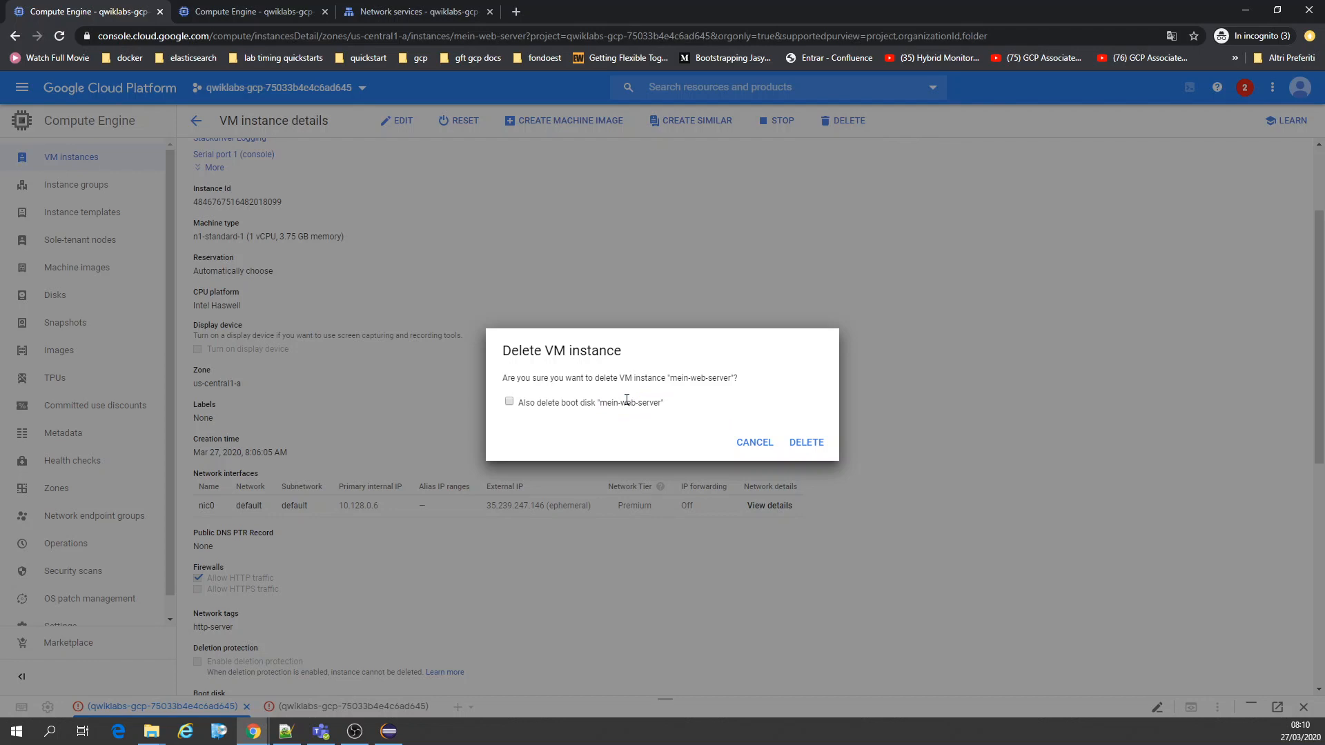
pyautogui.click(804, 442)
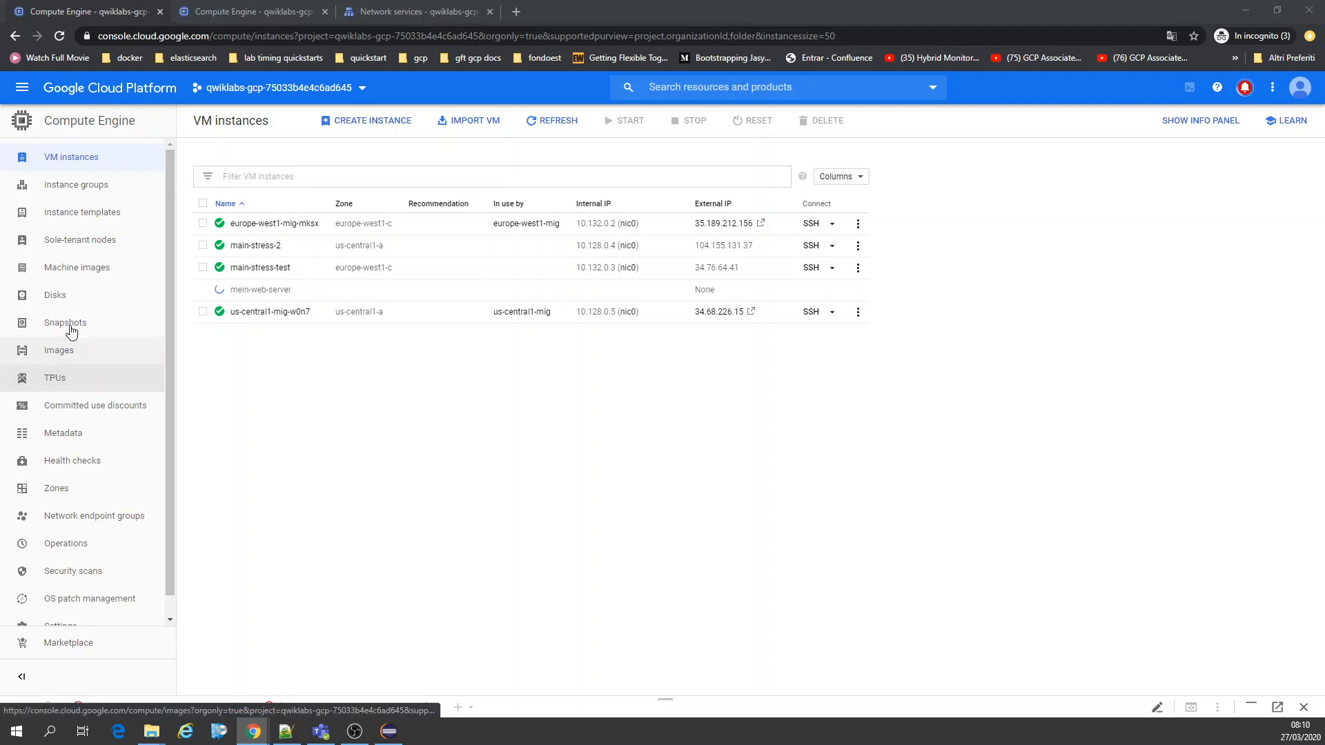
# Create a custom image named mein-webserver from the source disk mein-web-server, keeping the default multi-regional US location.
pyautogui.click(72, 357)
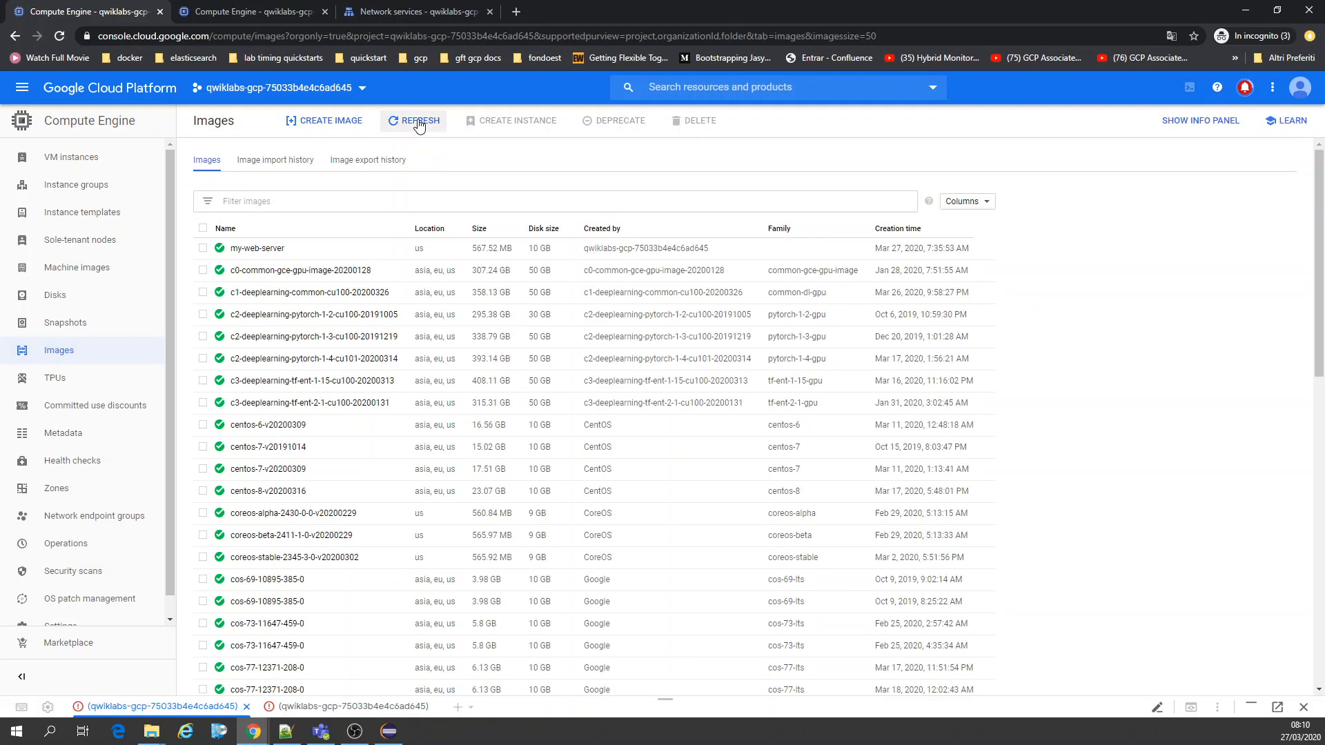
pyautogui.click(364, 124)
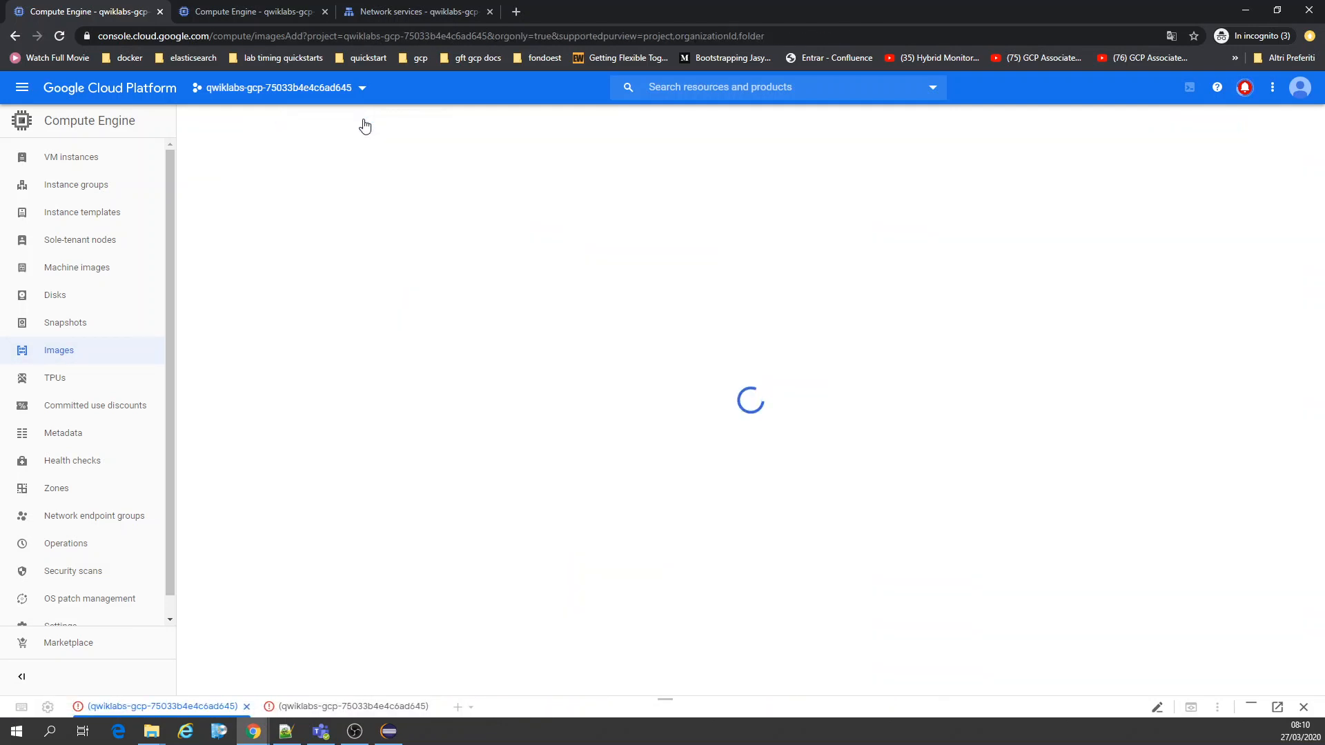
pyautogui.tripleClick(321, 186)
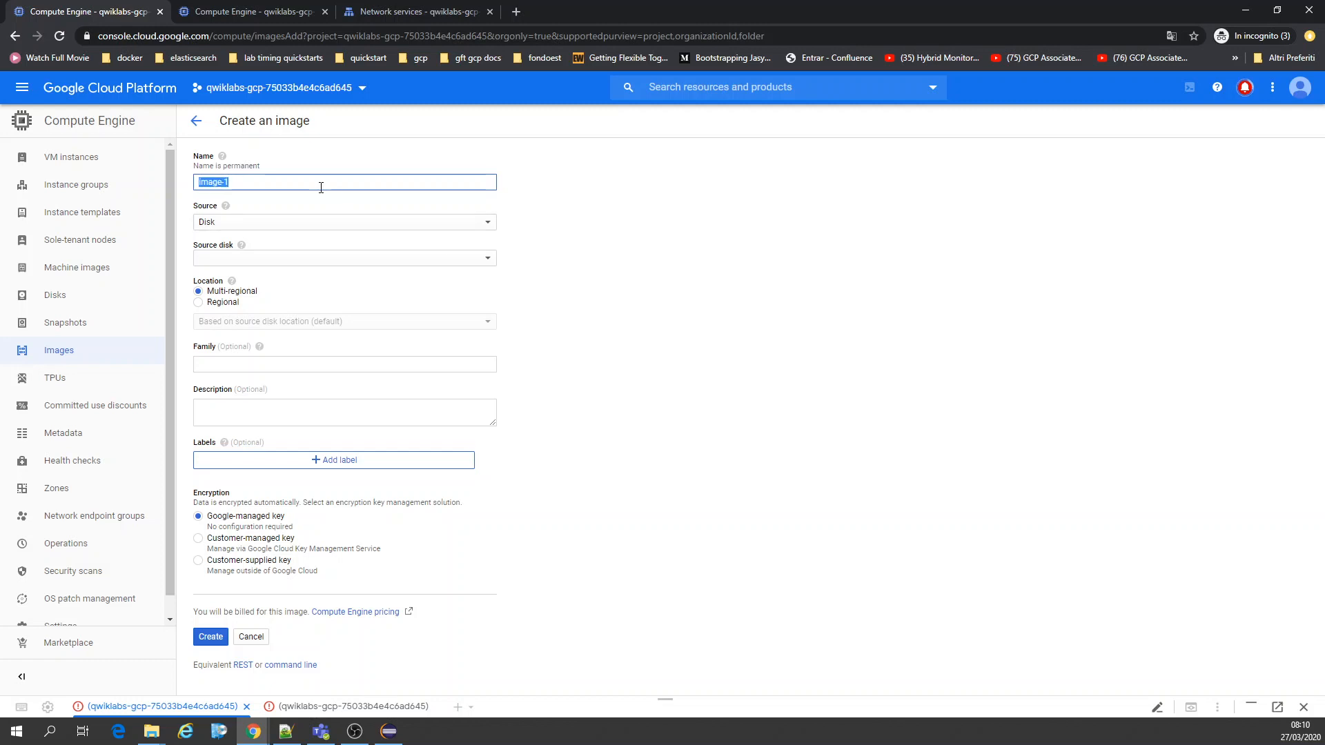
pyautogui.write('mein-webserver')
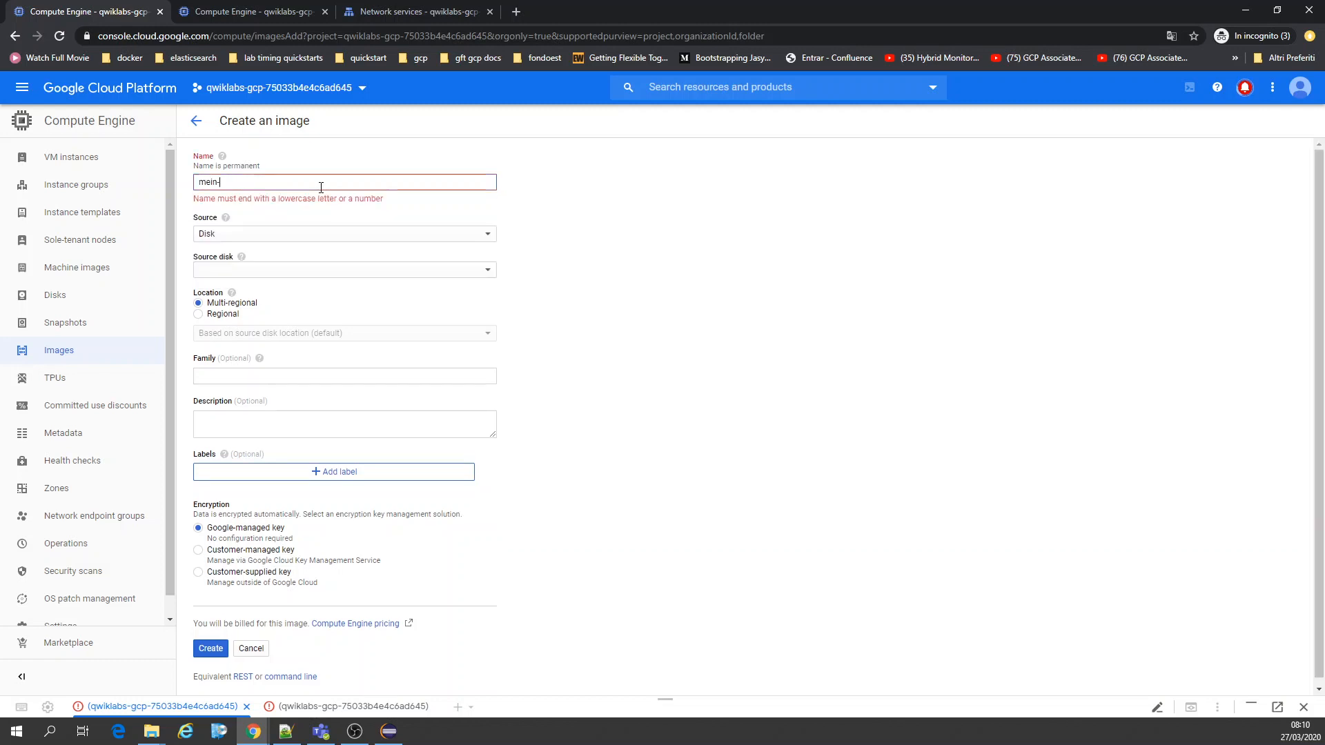
pyautogui.click(267, 268)
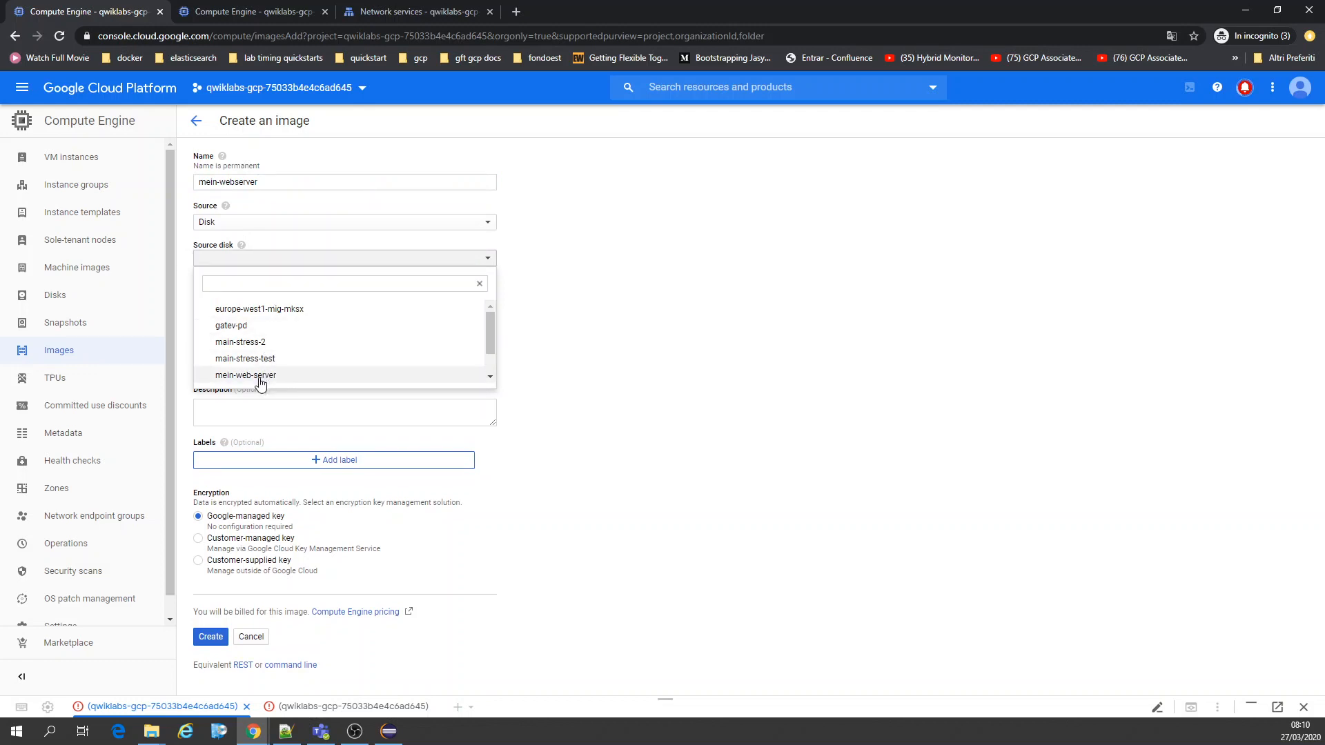
pyautogui.moveTo(490, 334); pyautogui.dragTo(490, 358)
pyautogui.click(274, 343)
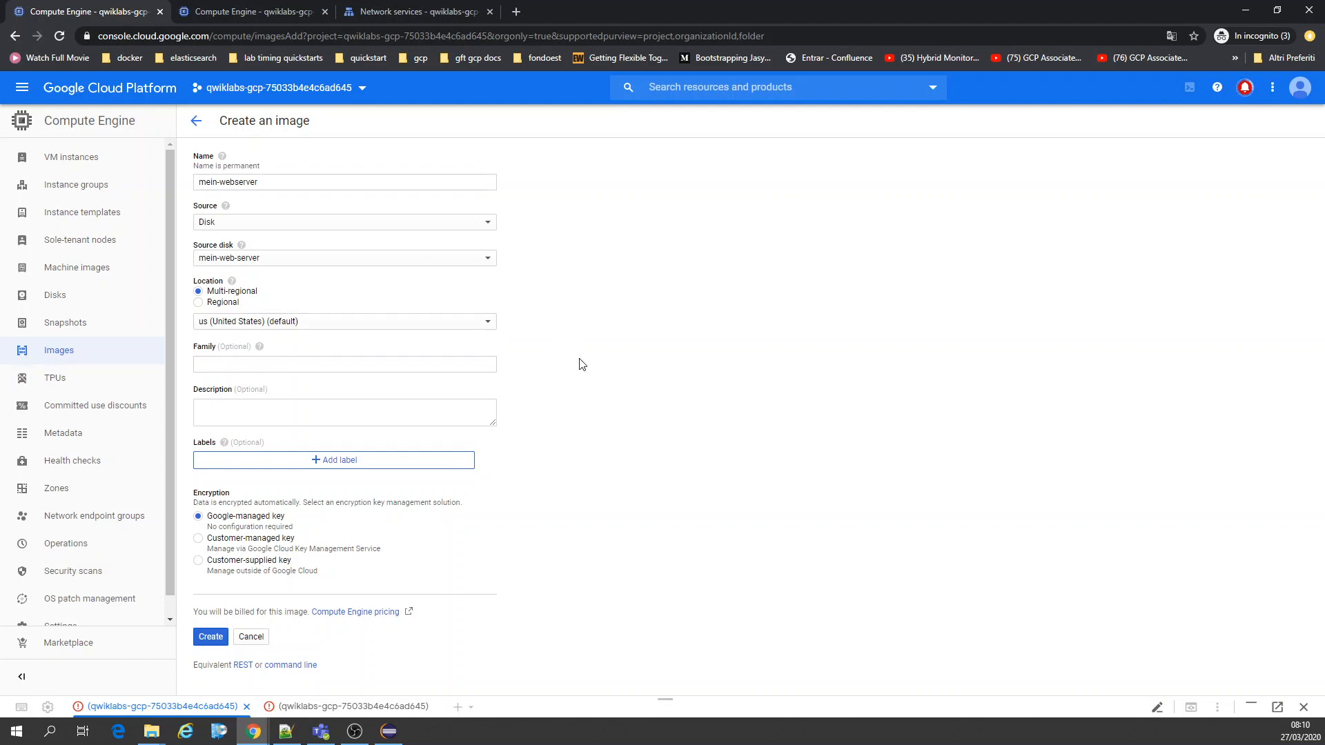
pyautogui.click(222, 642)
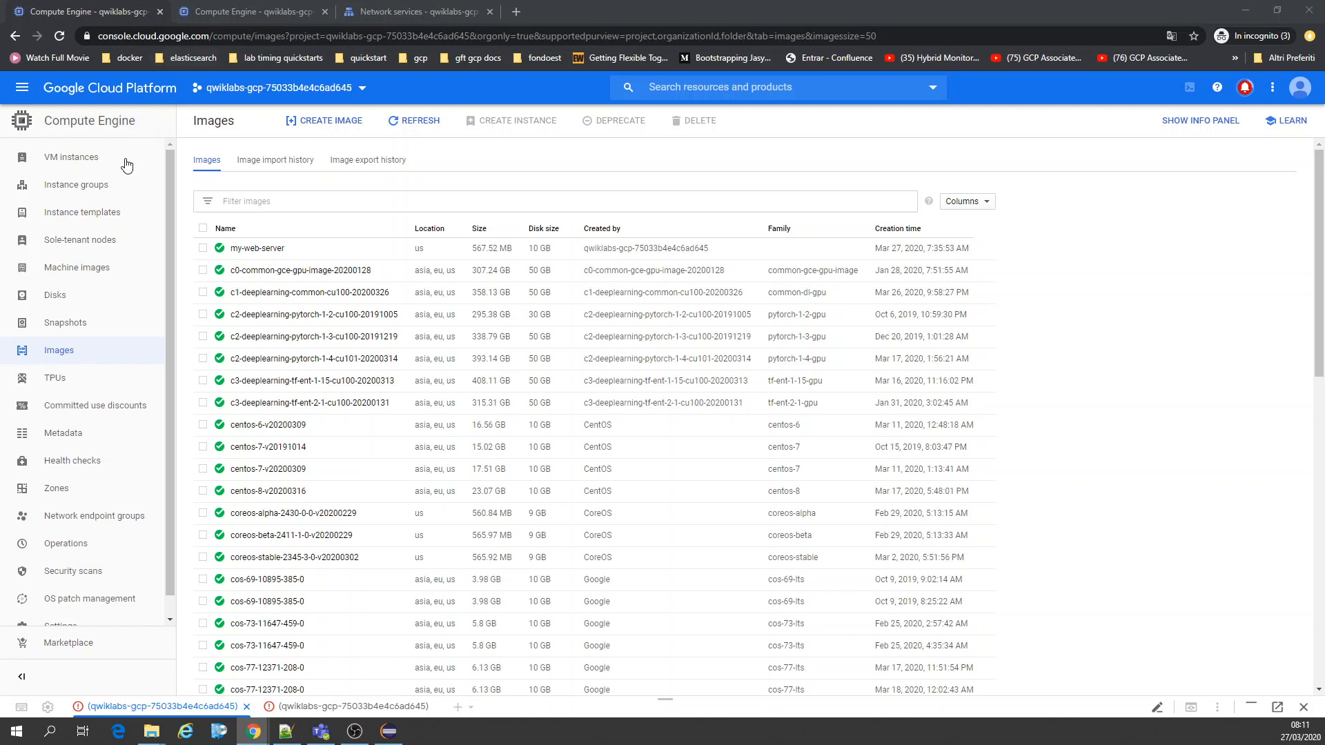
# Start a new instance template and name it mein-webserver-template-1.
pyautogui.click(103, 218)
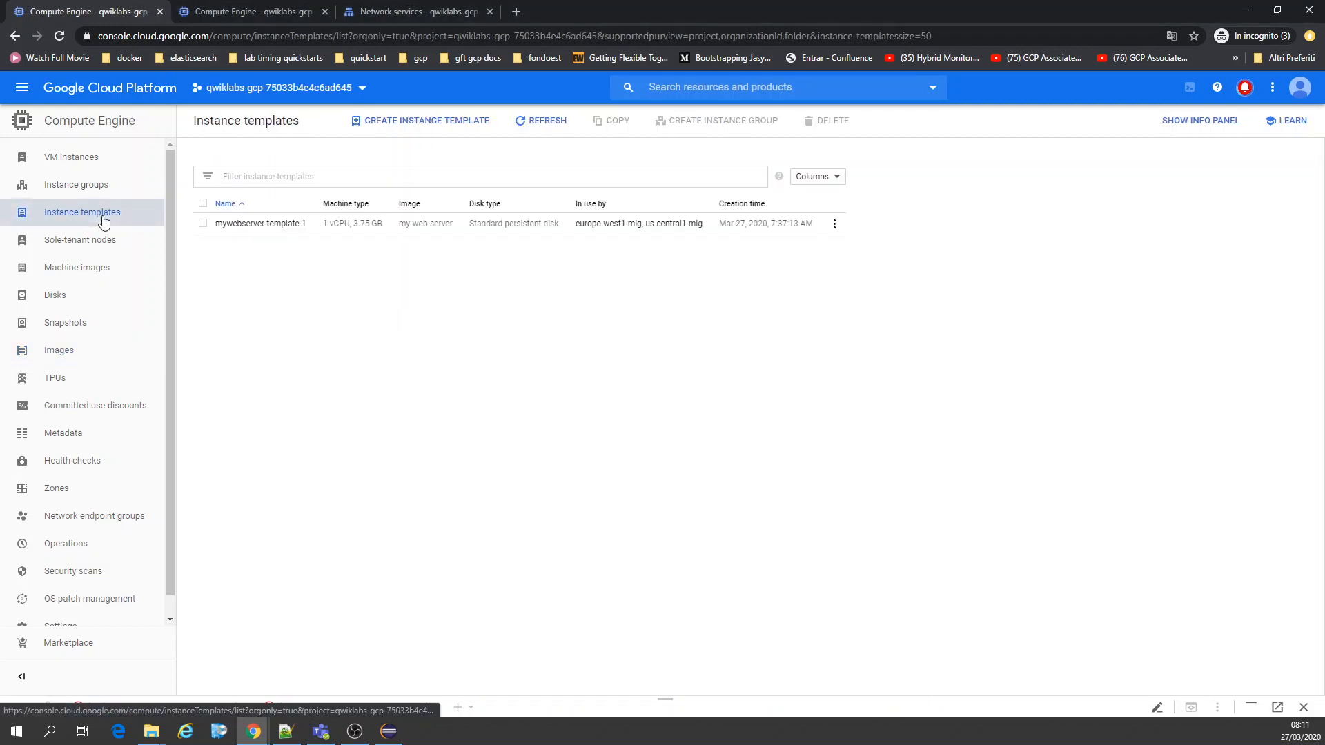
pyautogui.click(444, 131)
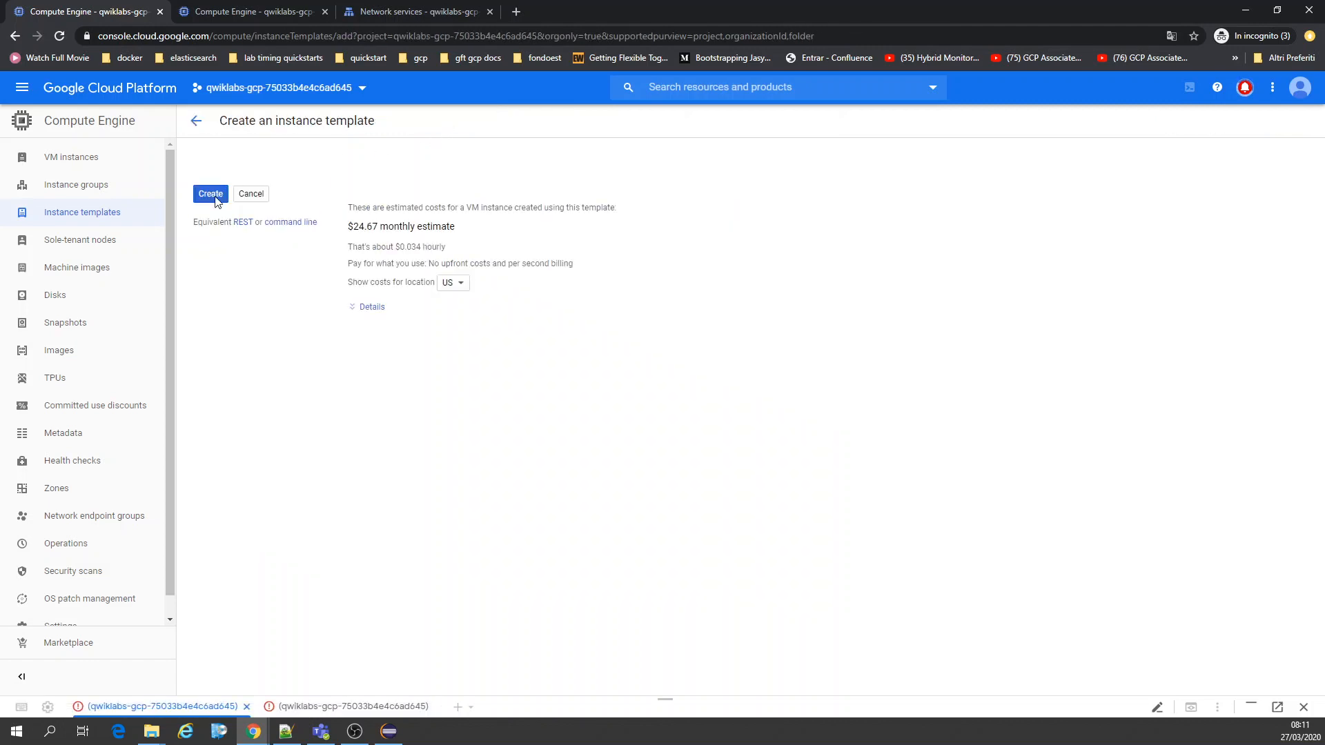
pyautogui.doubleClick(220, 214)
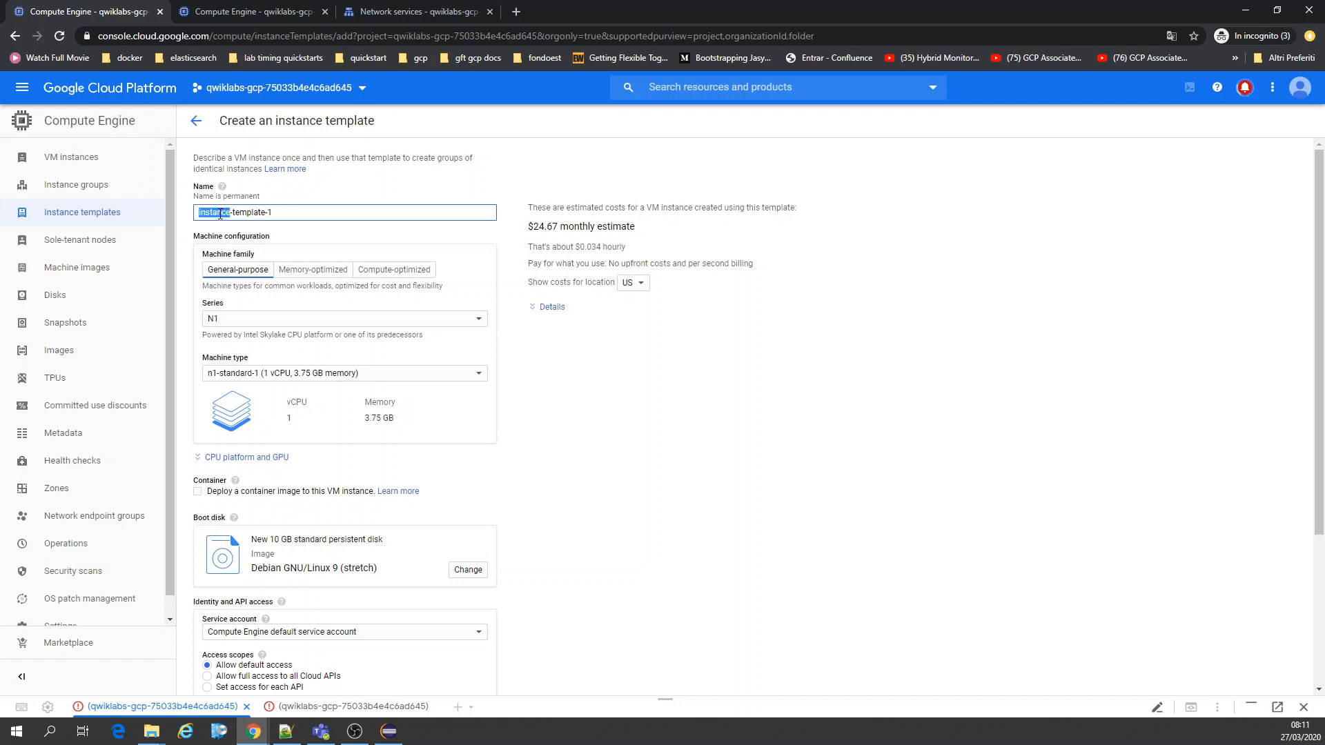
pyautogui.write('mein-webserver')
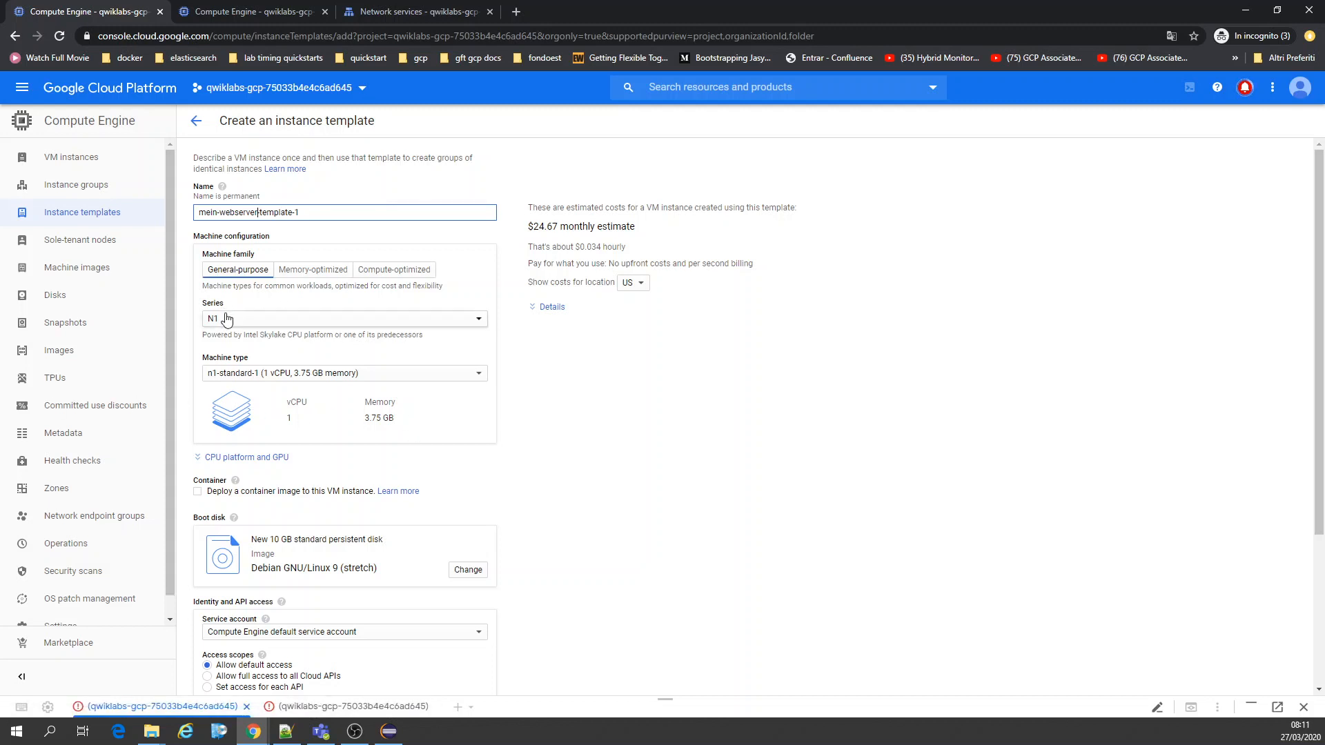
# Set the template's machine type to f1-micro and its boot disk to the custom image mein-webserver.
pyautogui.click(307, 383)
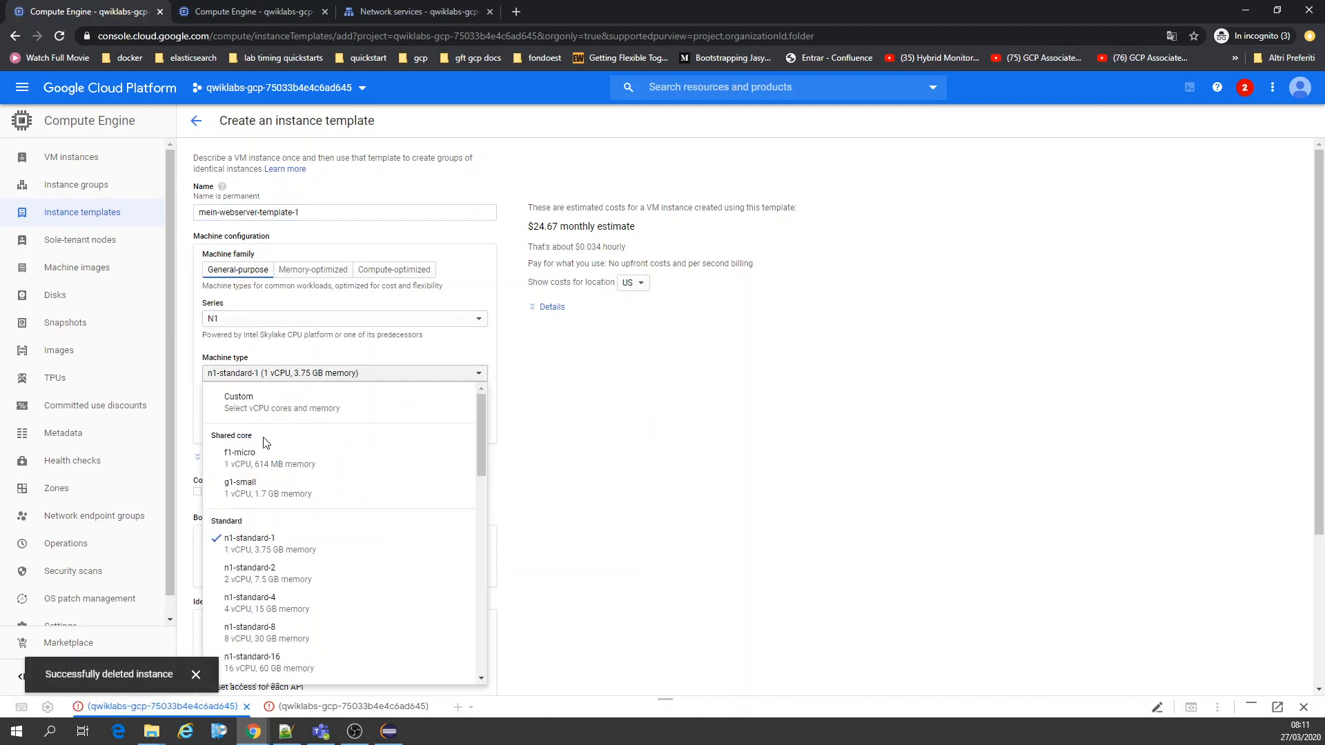
pyautogui.click(246, 454)
pyautogui.scroll(-2, 583, 391)
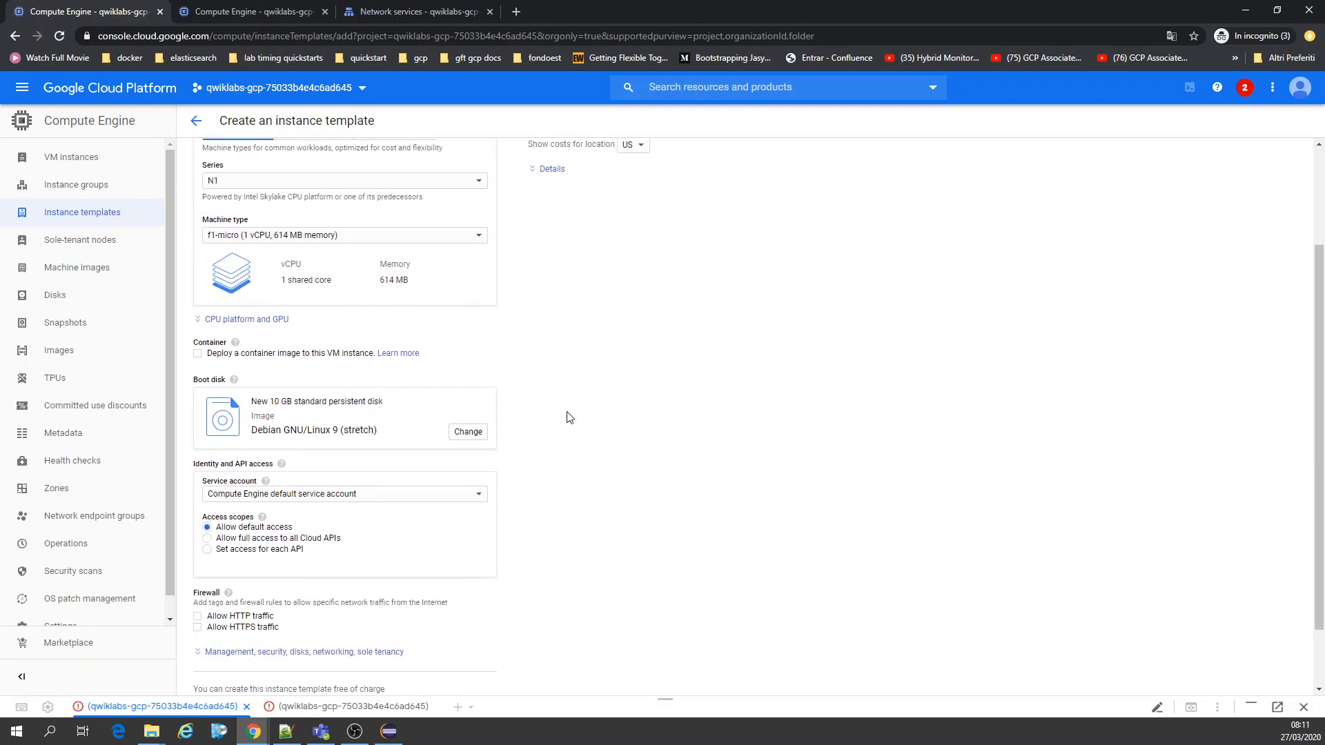
pyautogui.click(468, 432)
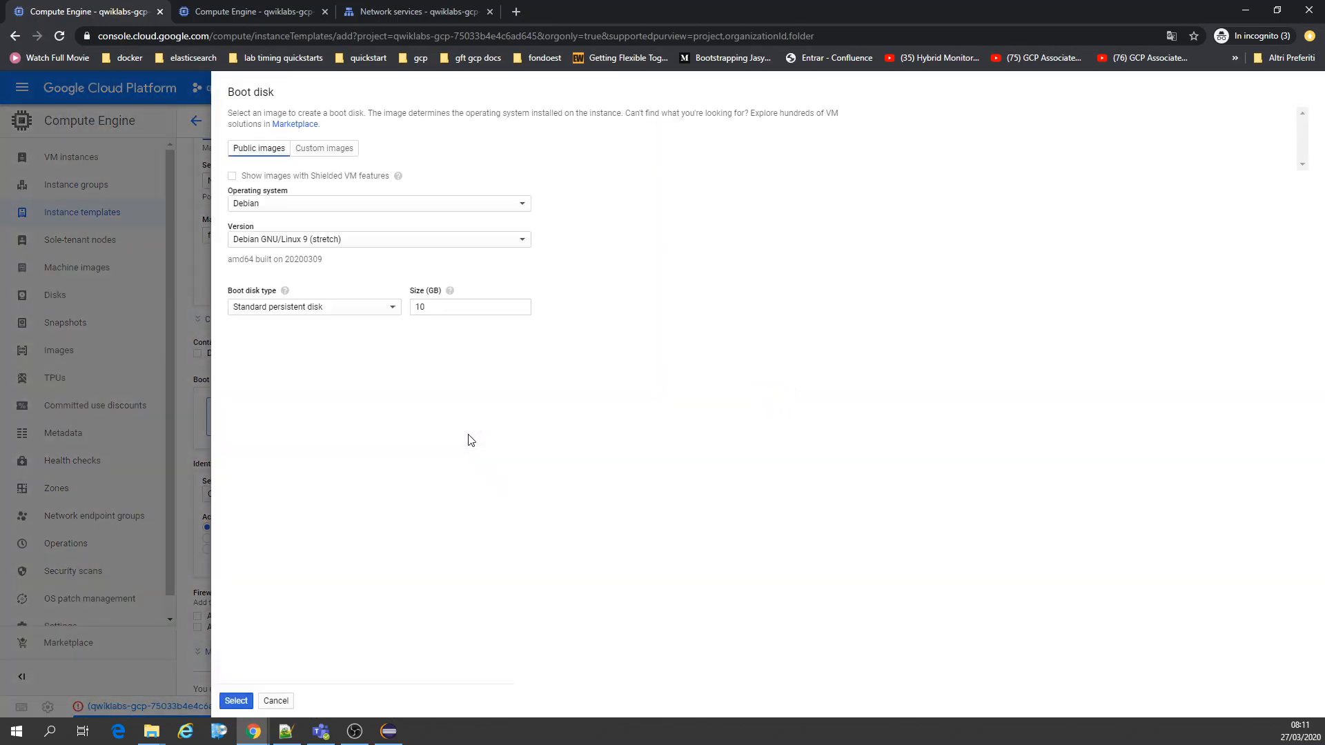
pyautogui.click(317, 158)
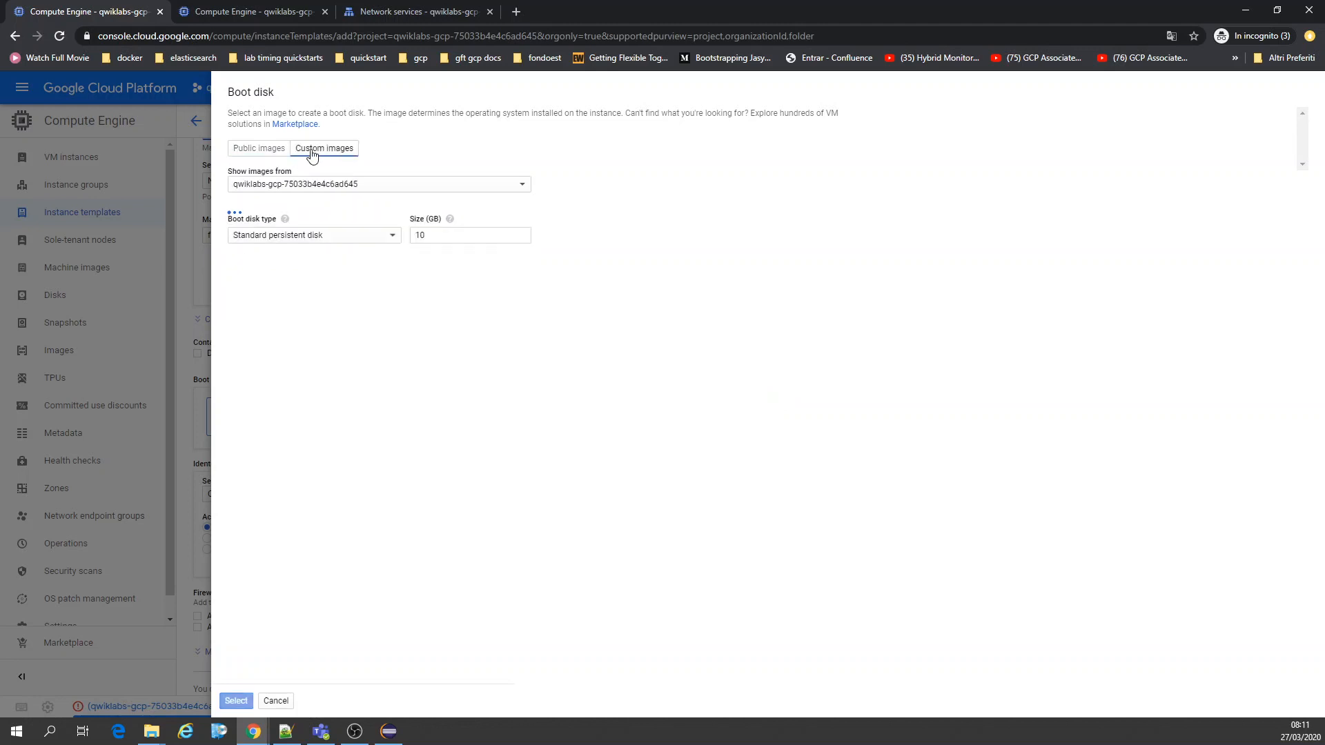
pyautogui.click(318, 238)
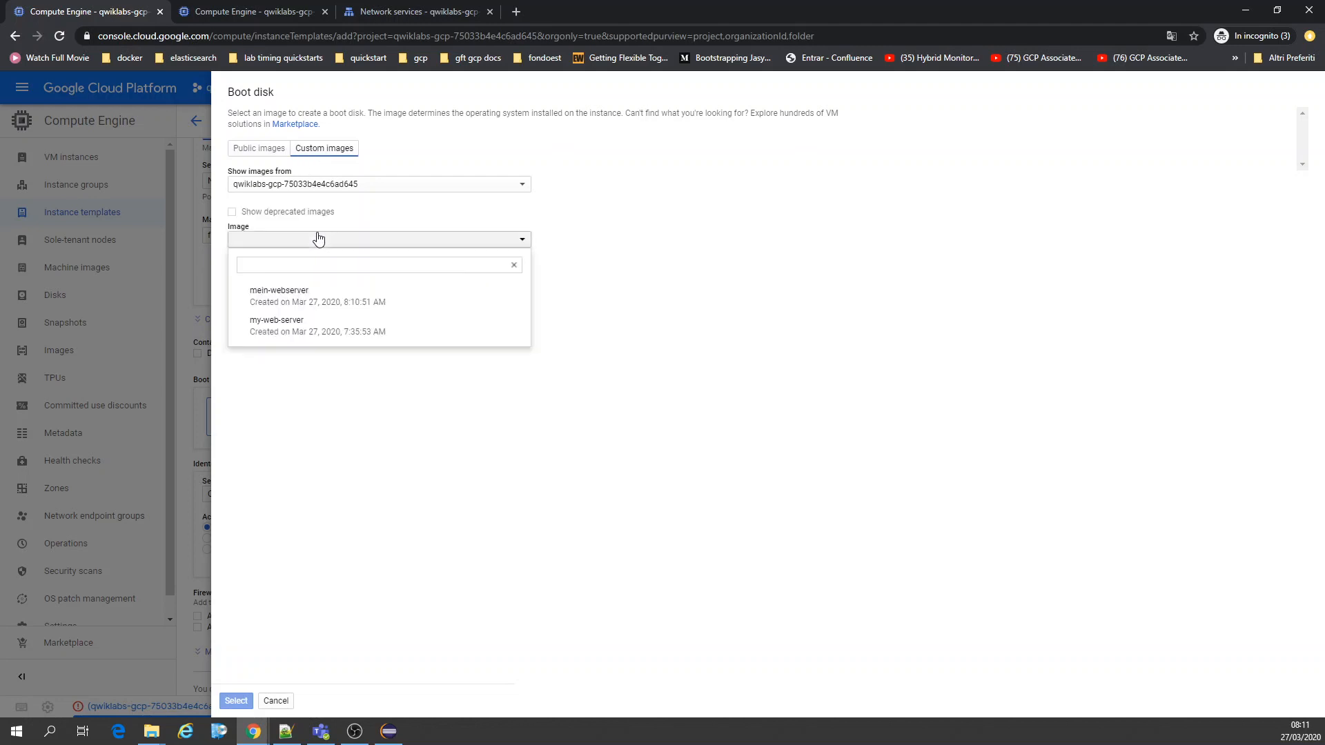
pyautogui.click(313, 290)
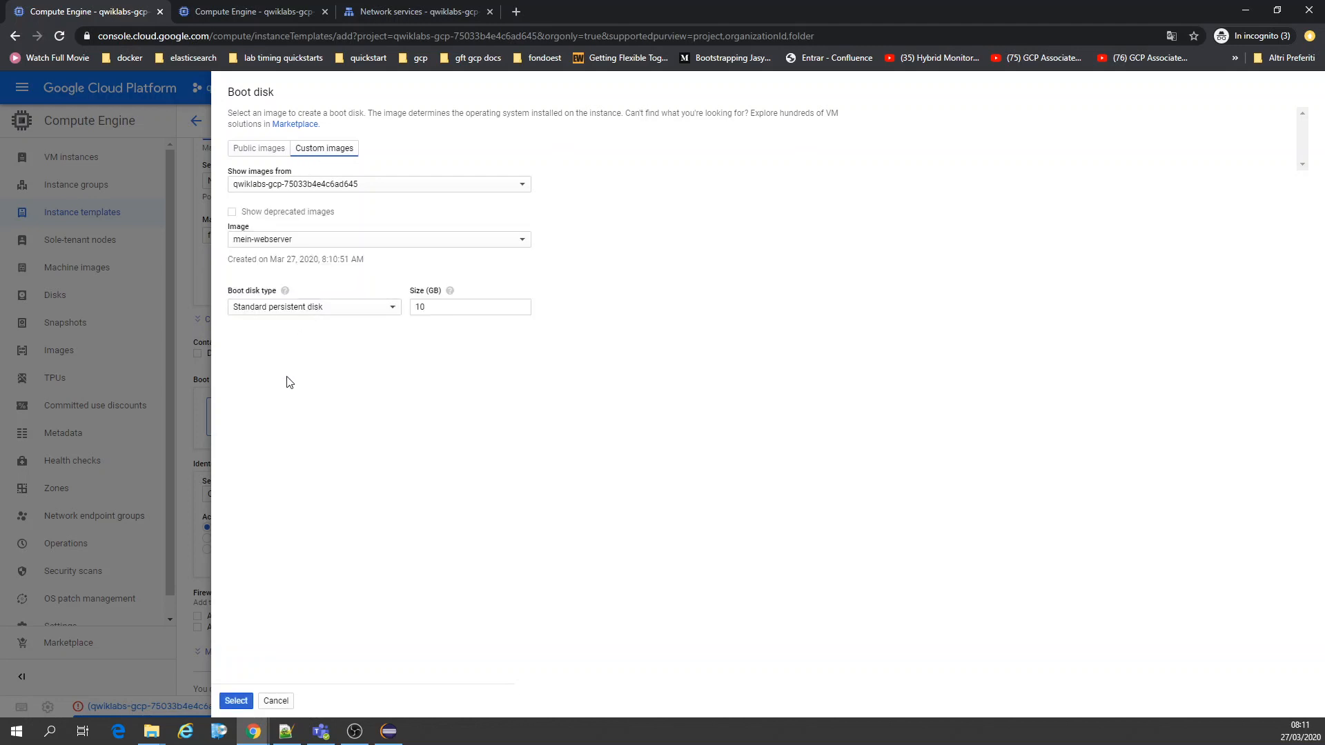
pyautogui.click(240, 703)
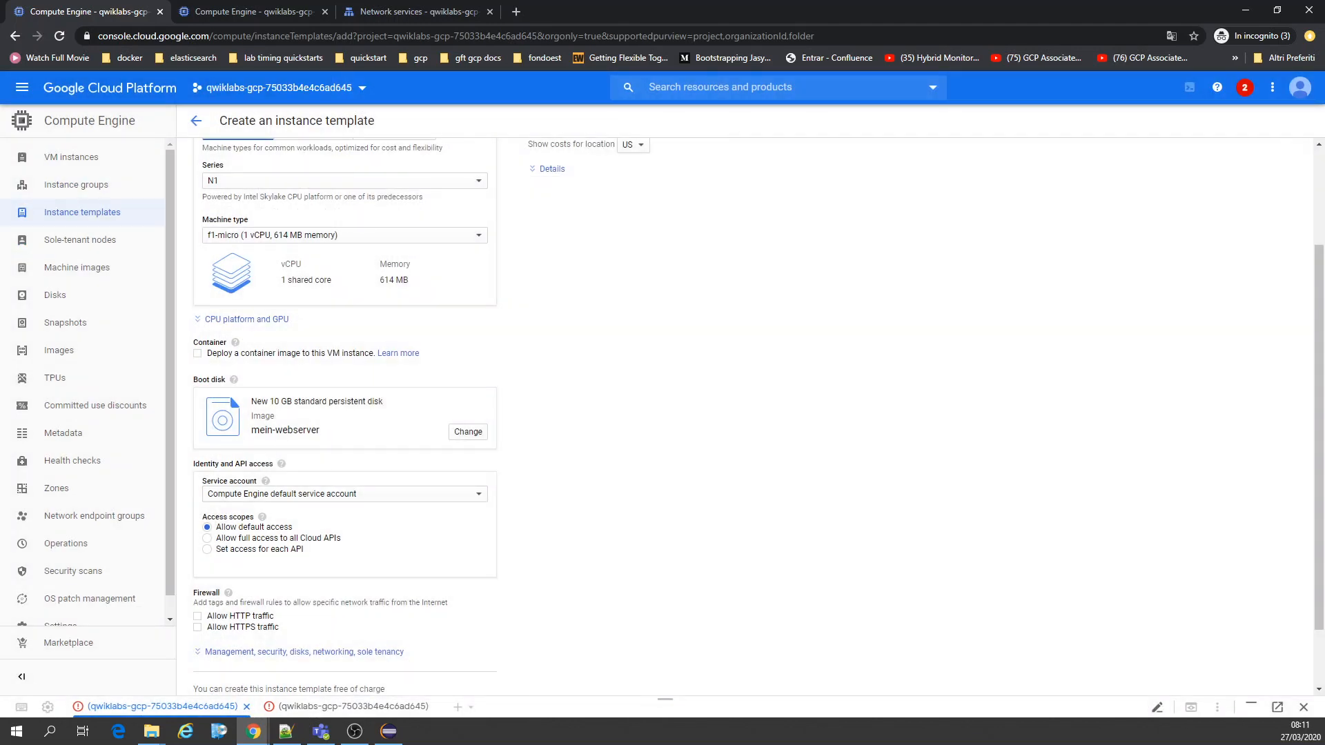
# Add the network tag http-server to the template's networking settings and create the instance template.
pyautogui.scroll(-1, 289, 441)
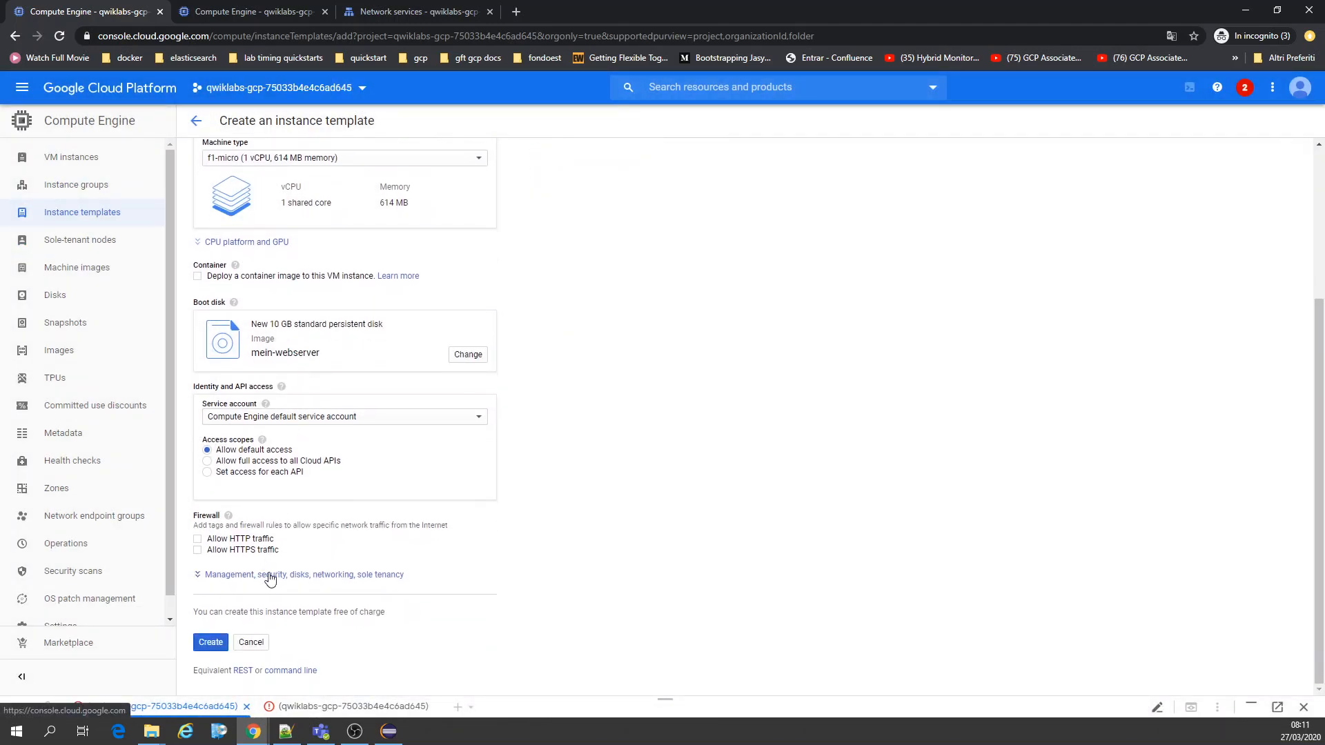
pyautogui.click(269, 576)
pyautogui.scroll(-2, 541, 520)
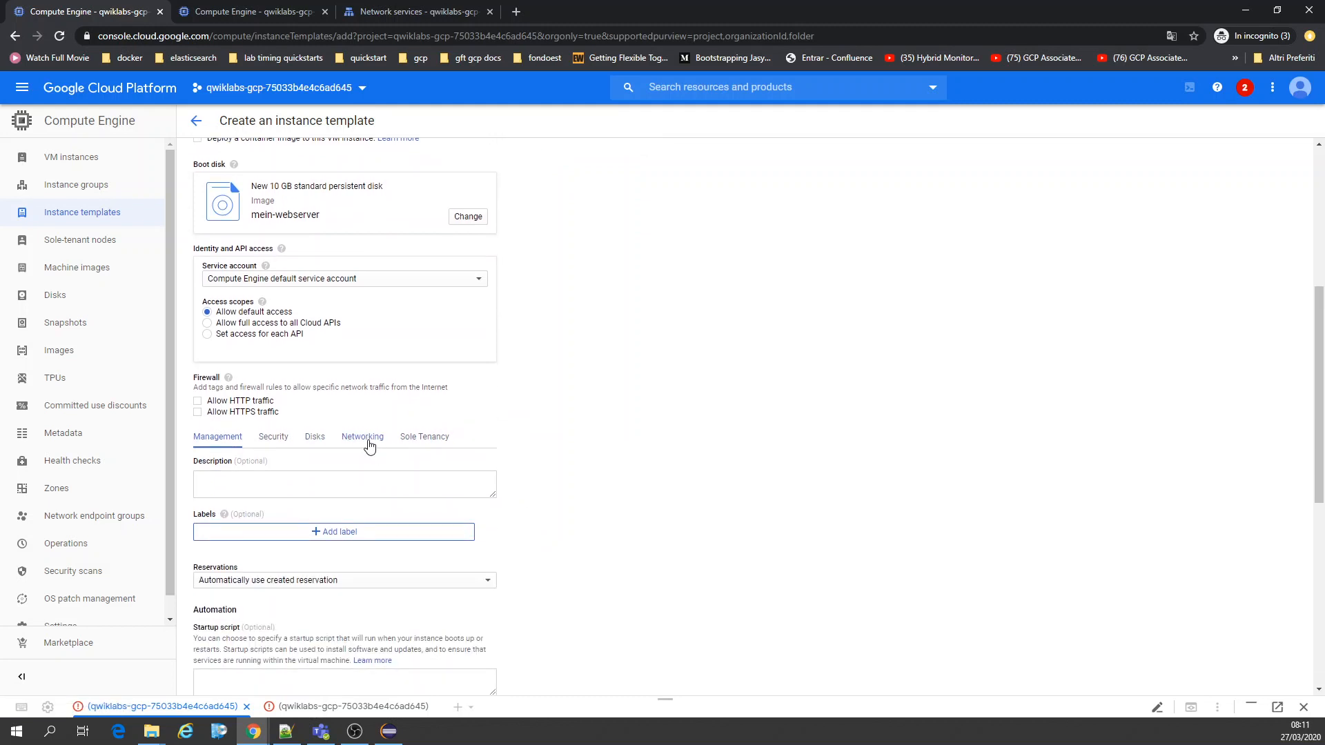
pyautogui.click(362, 437)
pyautogui.scroll(-2, 582, 465)
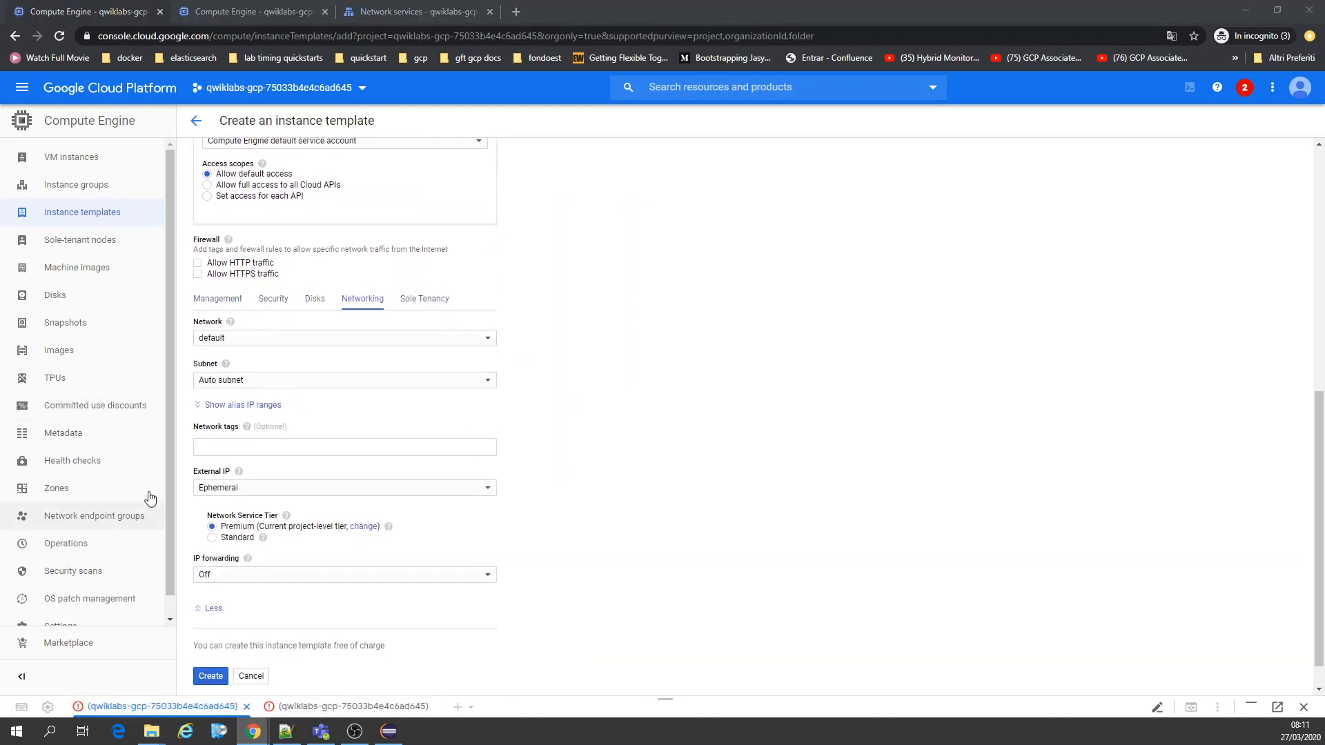
pyautogui.click(229, 446)
pyautogui.write('http-server')
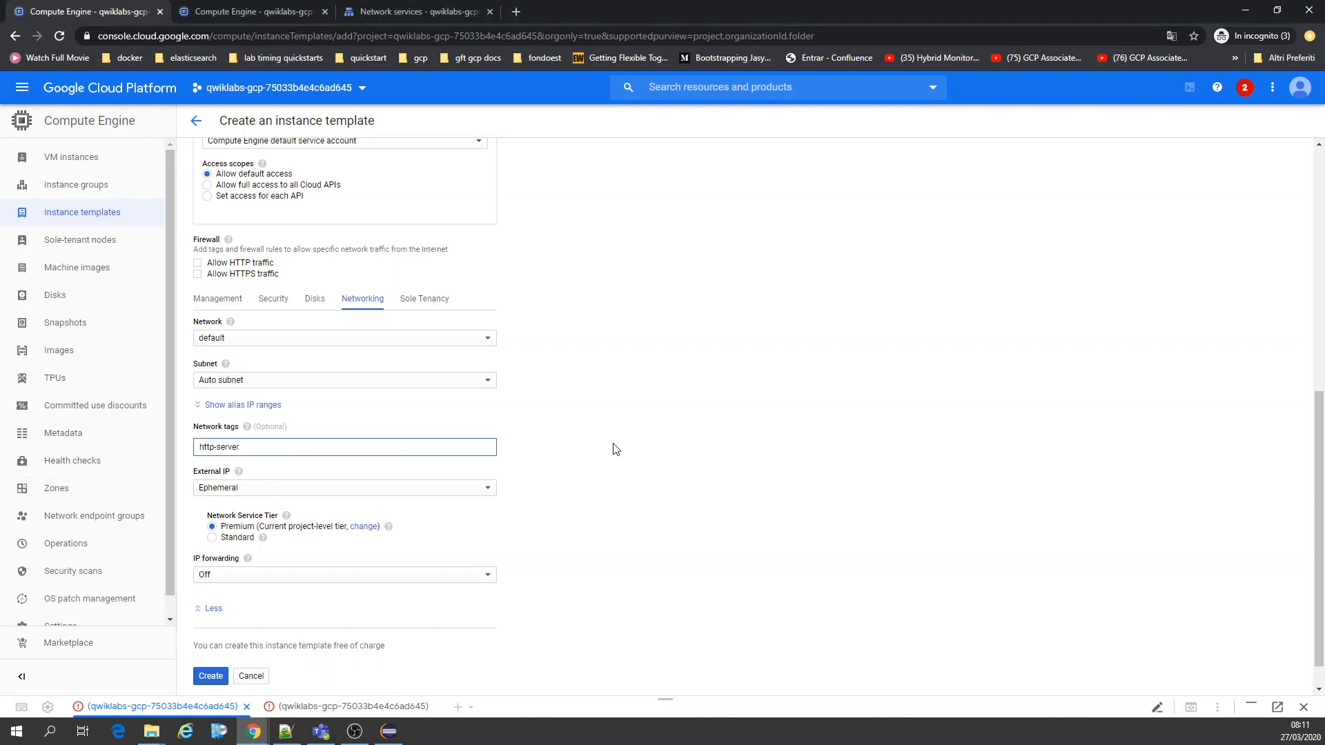
pyautogui.click(615, 449)
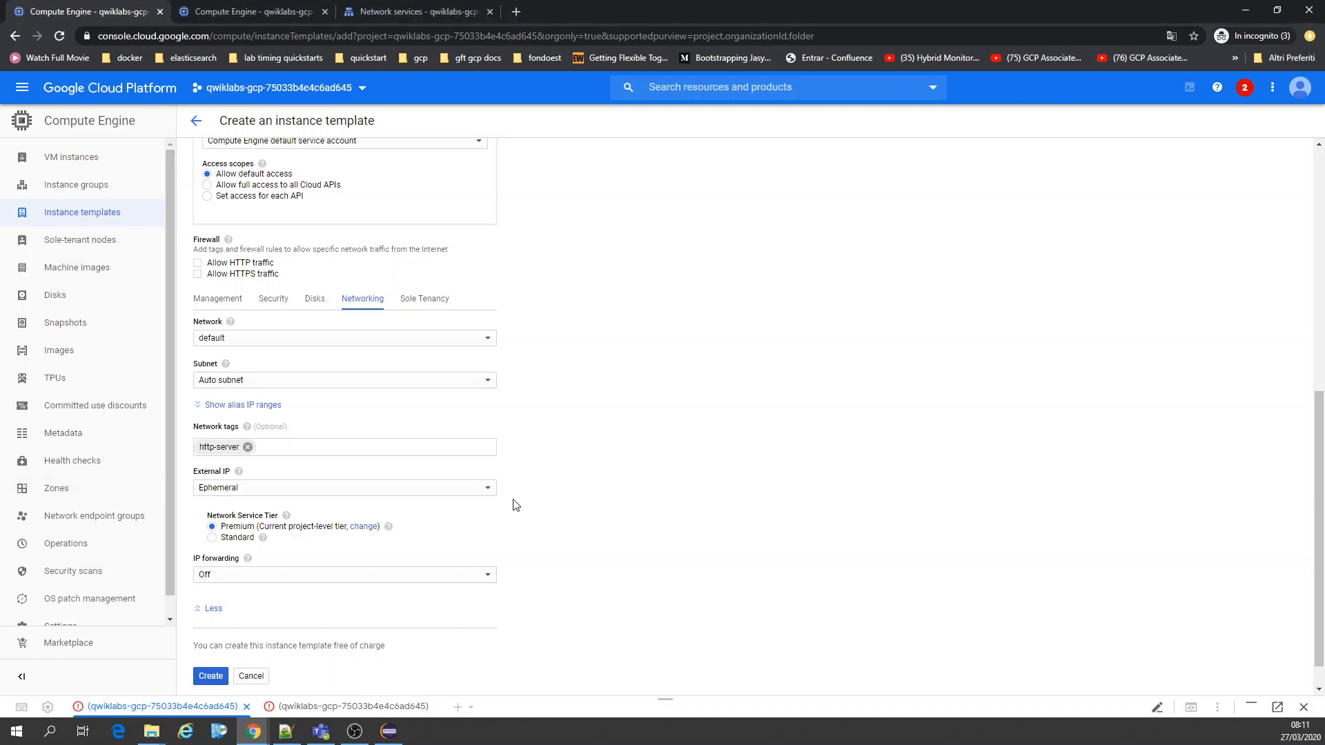
pyautogui.click(211, 676)
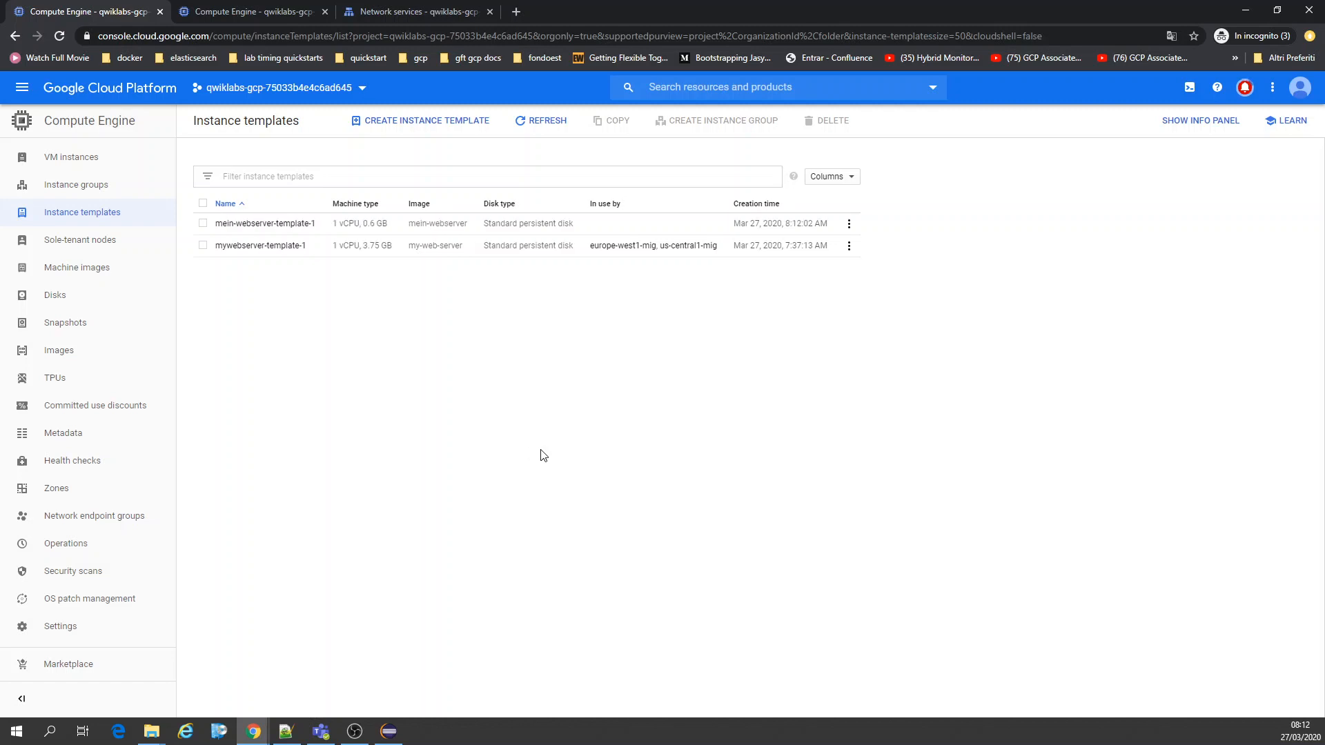
# Start a managed instance group named us-group-1 across multiple zones in us-central1, based on the template mein-webserver-template-1.
pyautogui.click(109, 186)
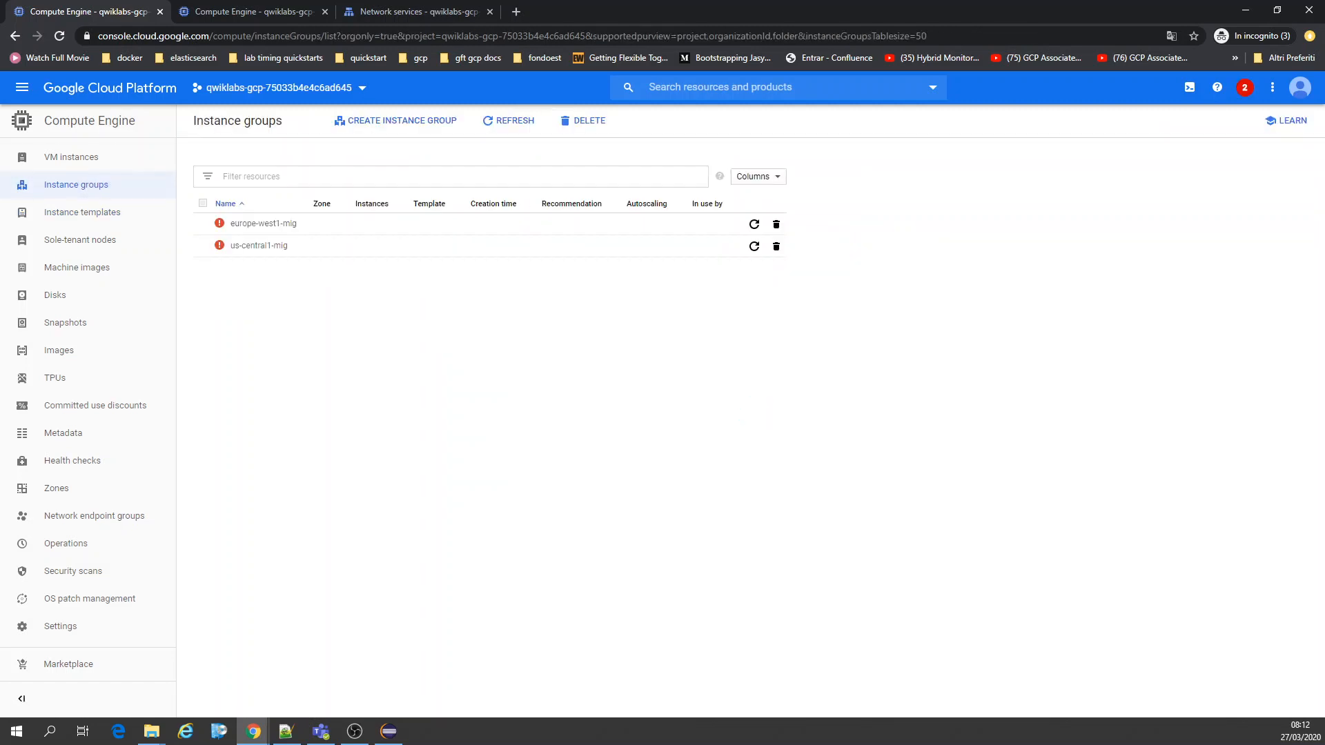
pyautogui.click(431, 122)
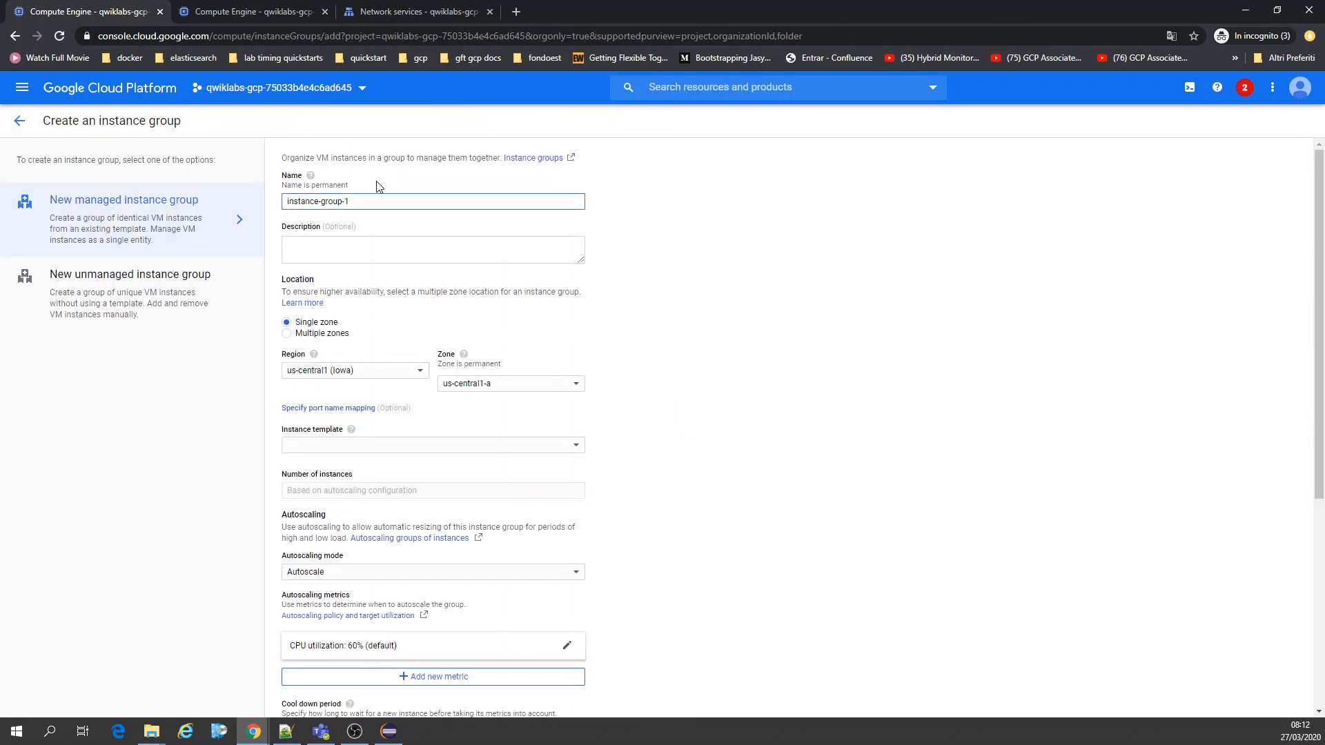
pyautogui.doubleClick(313, 202)
pyautogui.write('us')
pyautogui.click(325, 334)
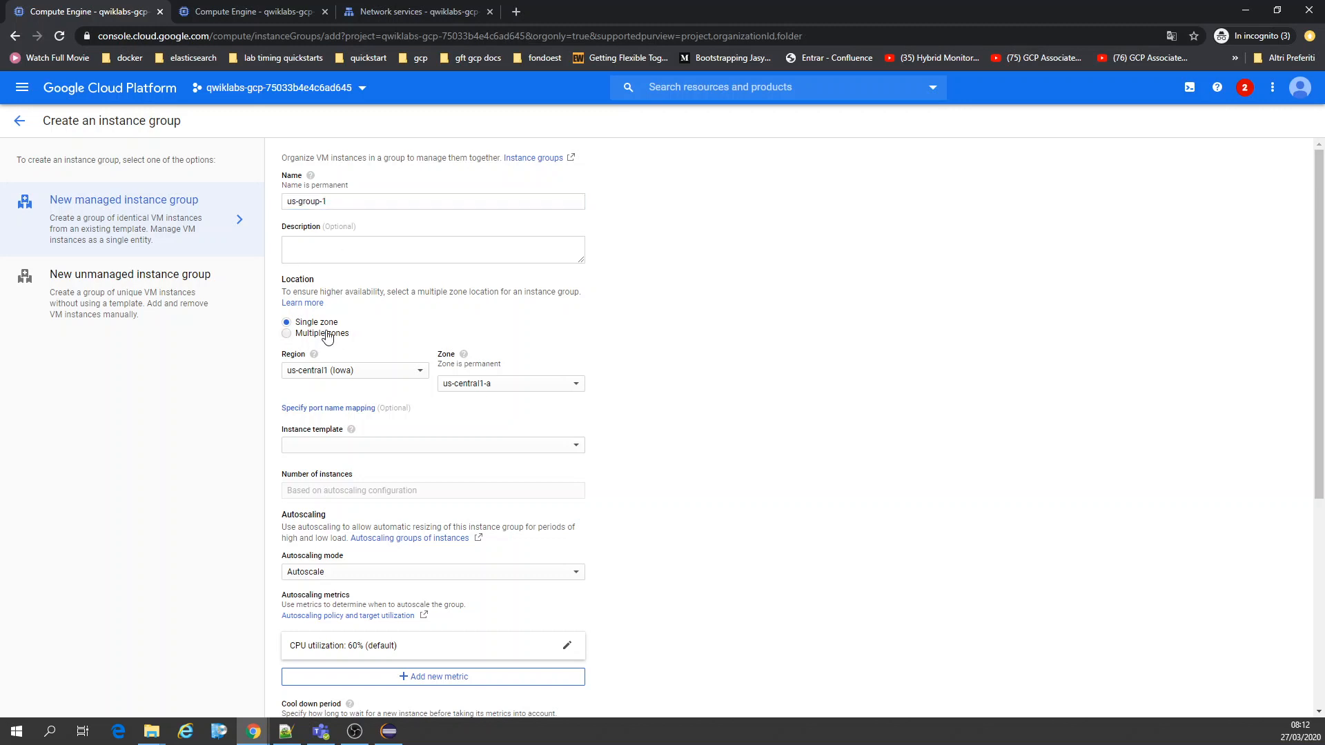
pyautogui.scroll(-2, 630, 375)
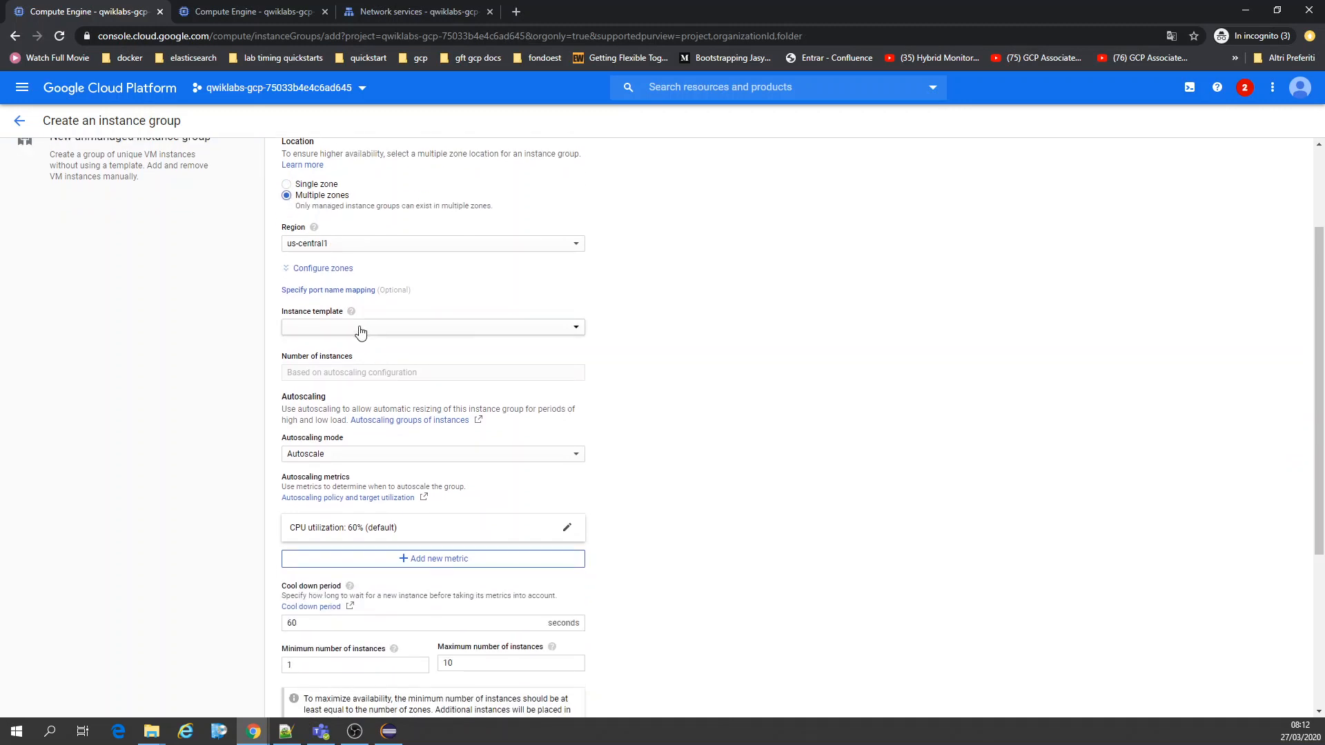
pyautogui.click(359, 328)
pyautogui.click(351, 412)
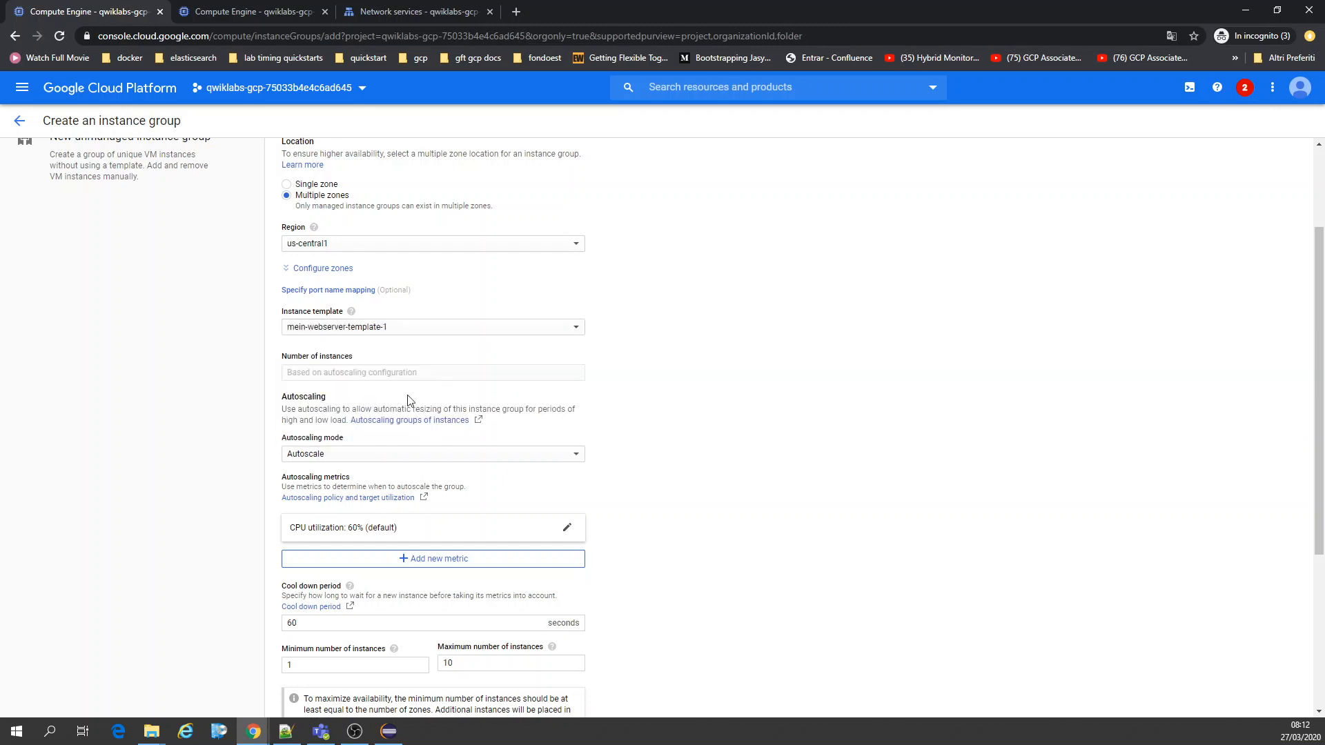
# Set us-group-1's autoscaling target CPU utilization to 40% and its maximum number of instances to 5.
pyautogui.scroll(-1, 640, 366)
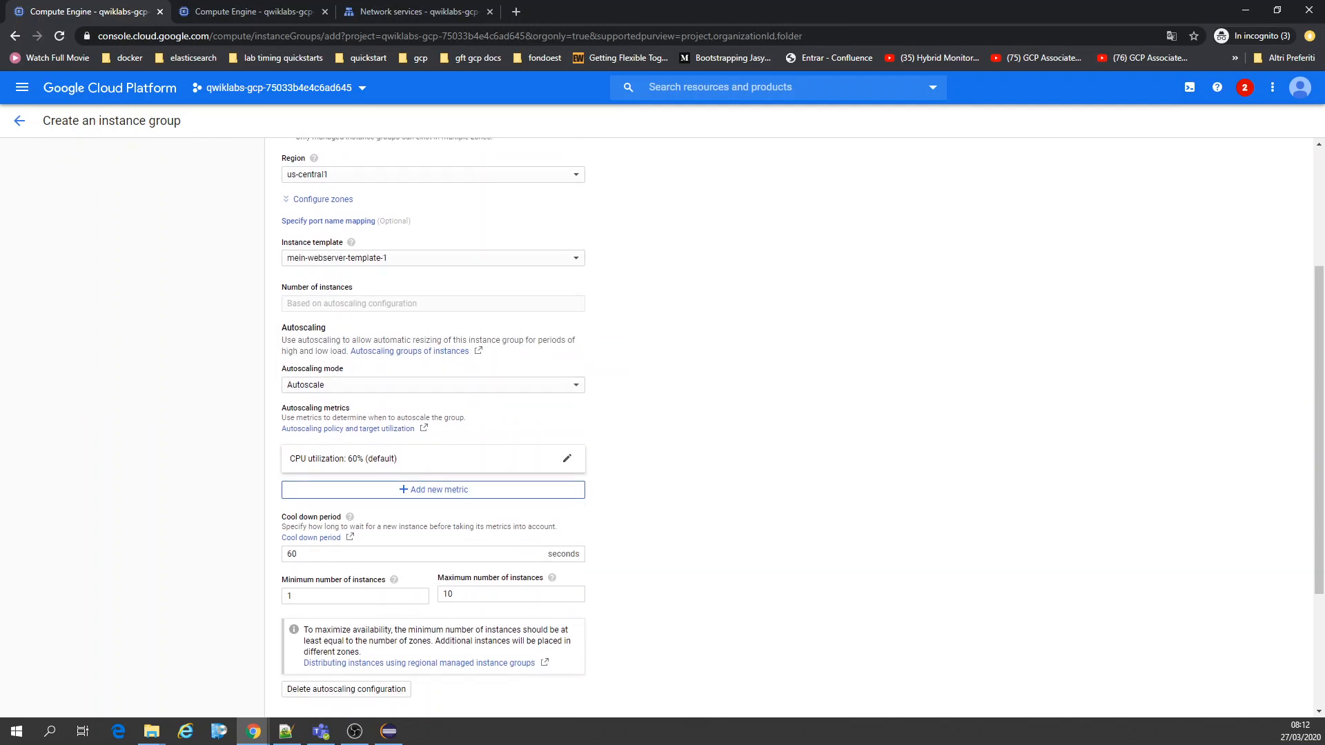
pyautogui.click(342, 388)
pyautogui.click(676, 356)
pyautogui.scroll(-3, 676, 355)
pyautogui.click(408, 269)
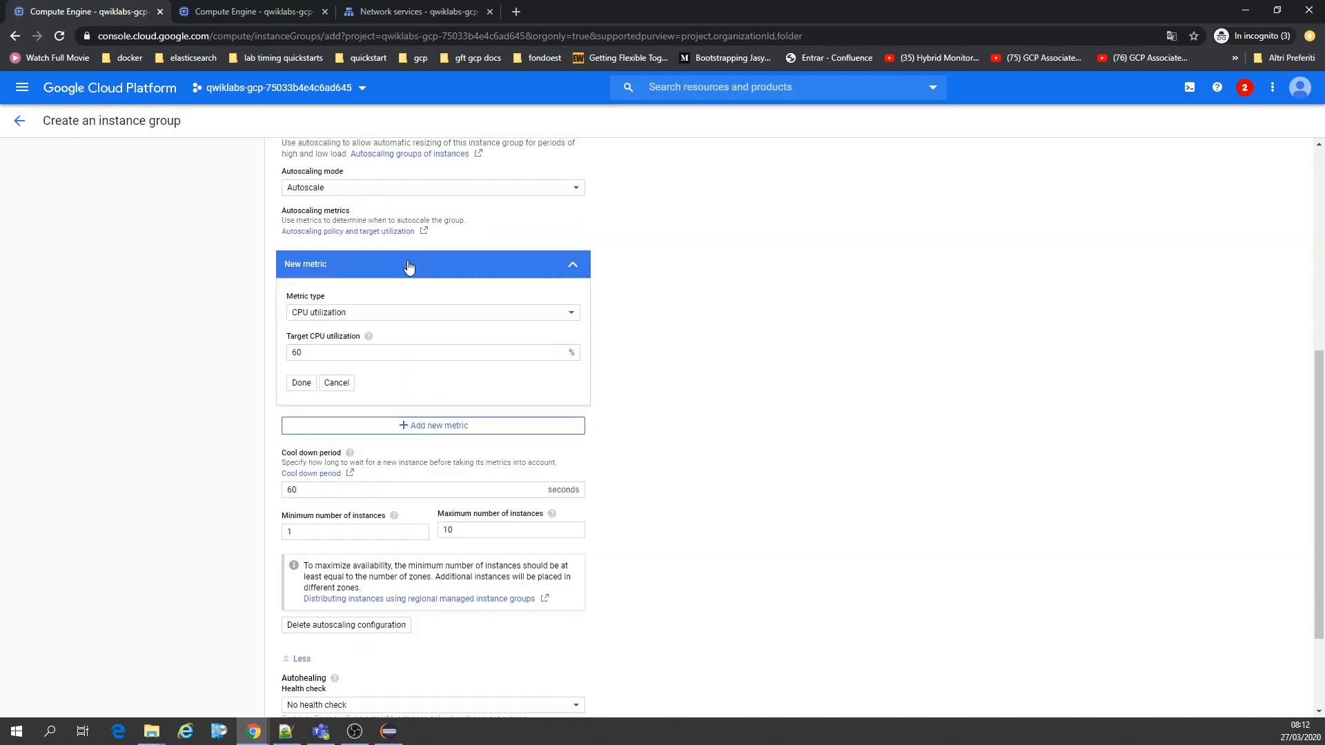
pyautogui.moveTo(323, 352); pyautogui.dragTo(285, 359)
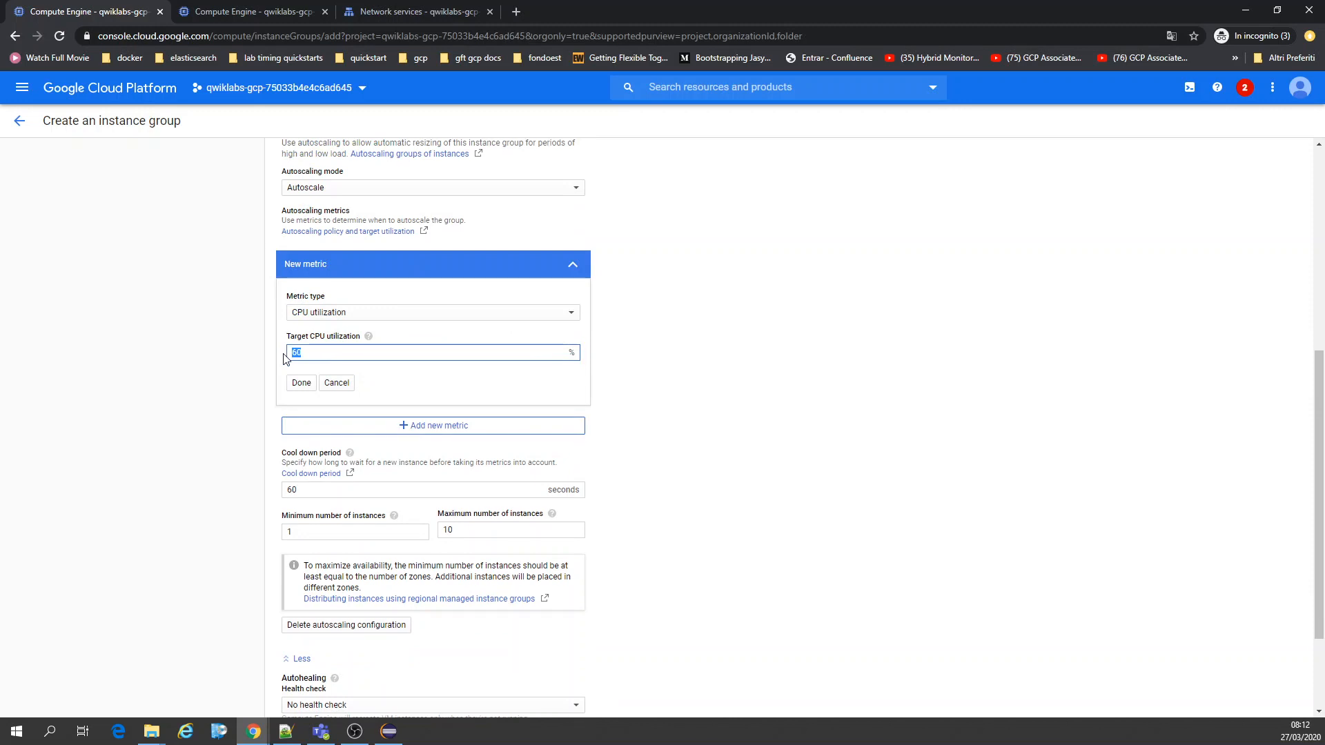
pyautogui.click(725, 364)
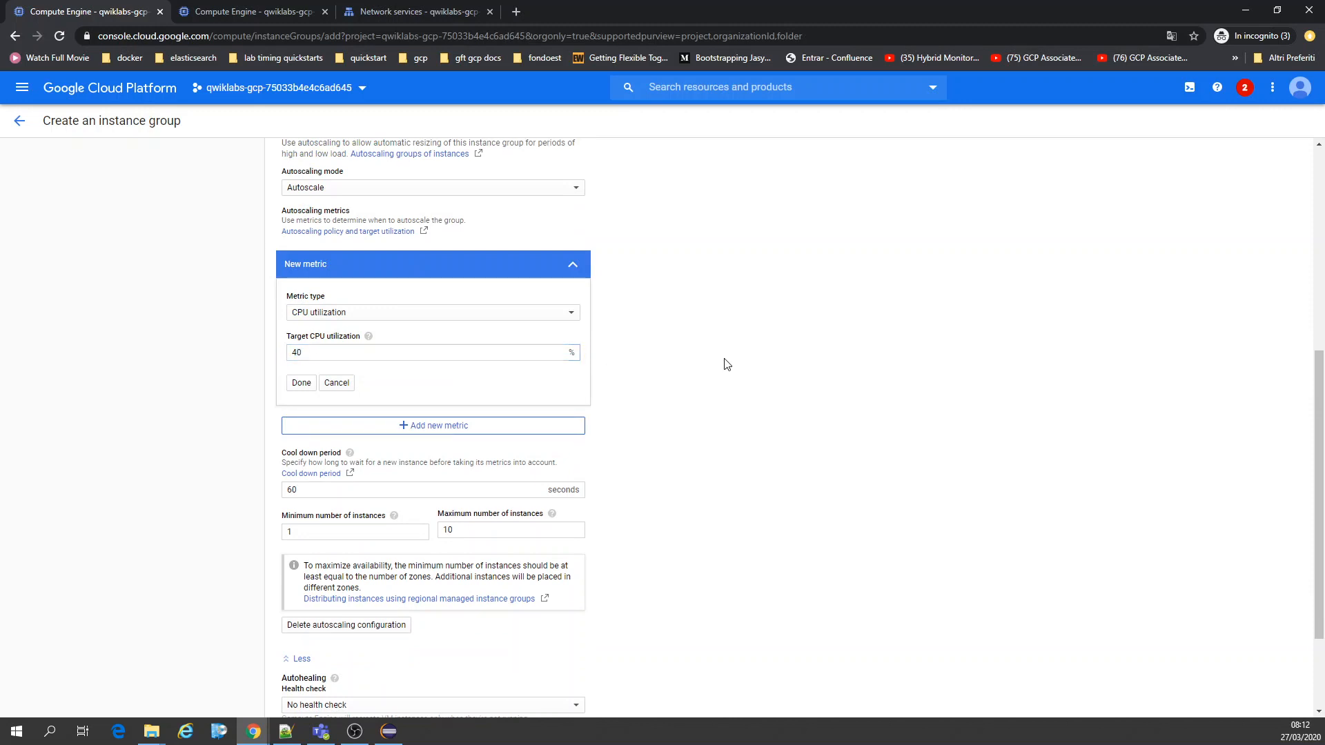
pyautogui.click(301, 383)
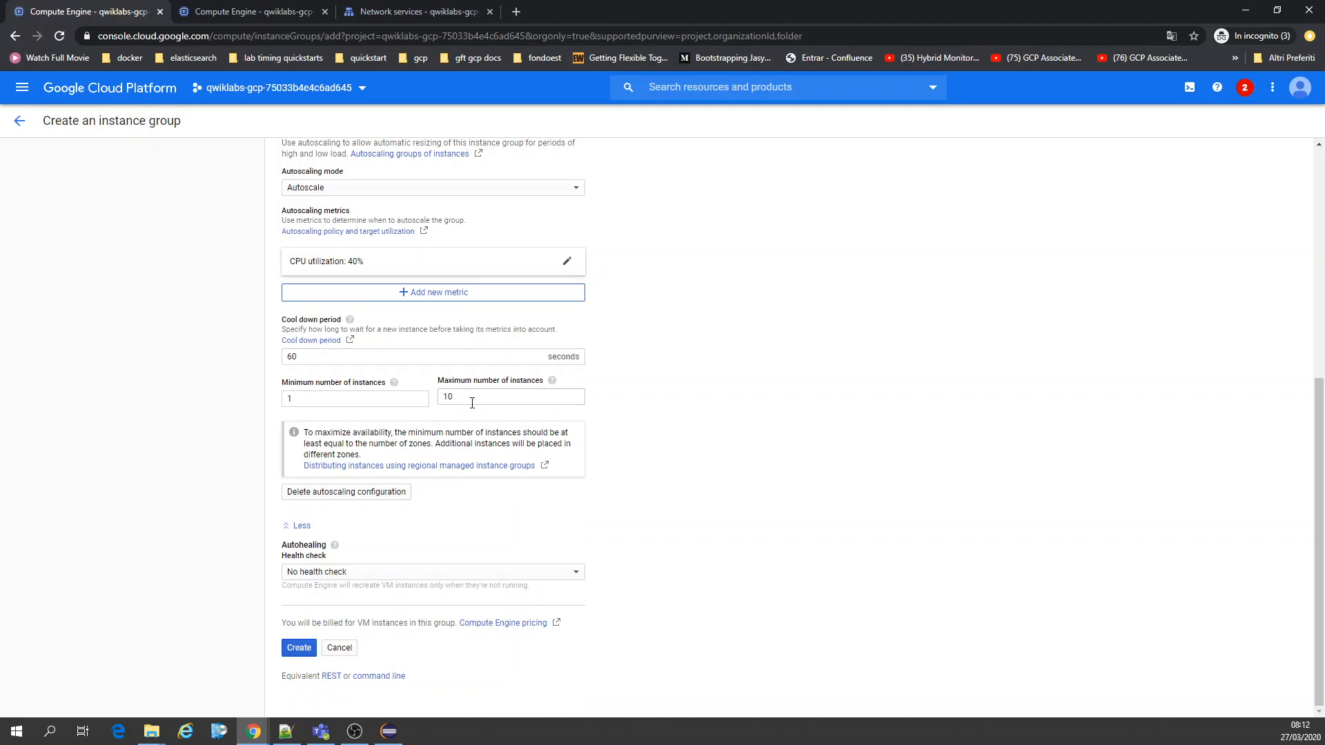
pyautogui.doubleClick(532, 396)
# Assign the health check http-health-check (TCP) with an initial delay of 60 seconds and create the instance group.
pyautogui.click(322, 572)
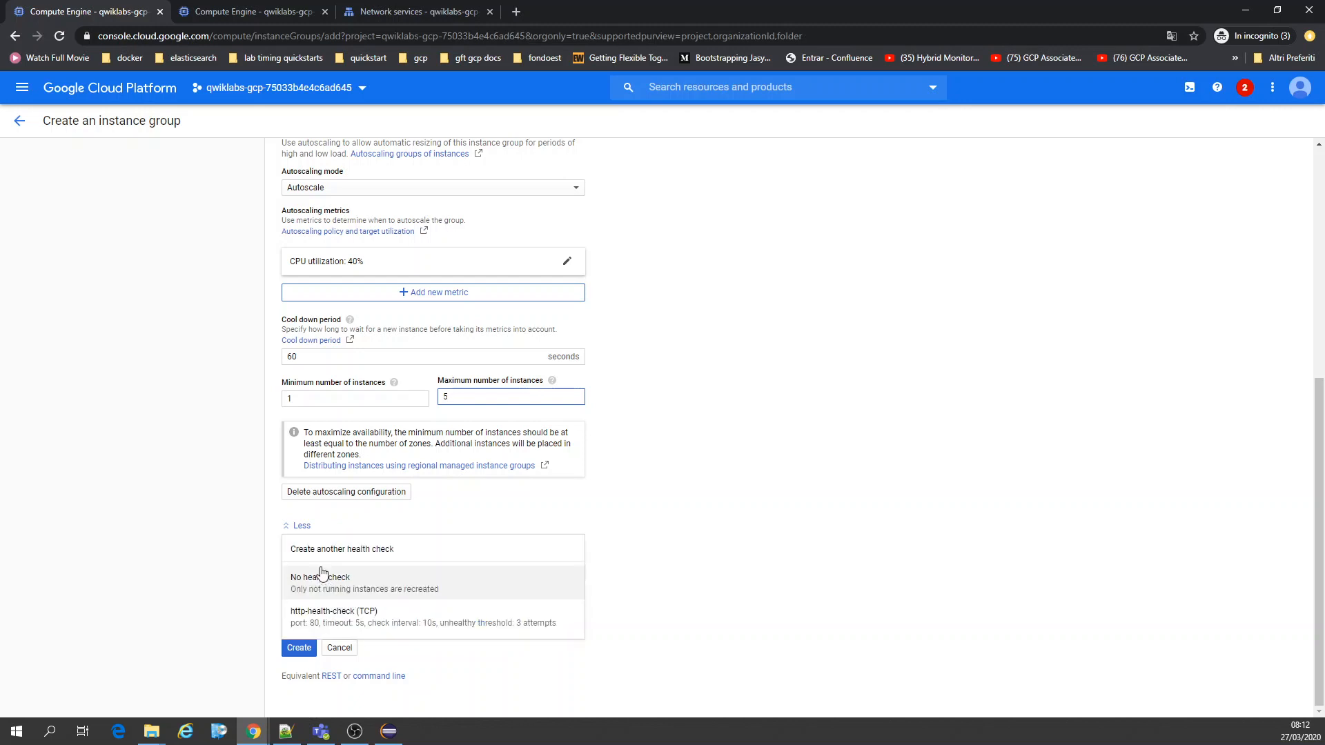
pyautogui.click(392, 618)
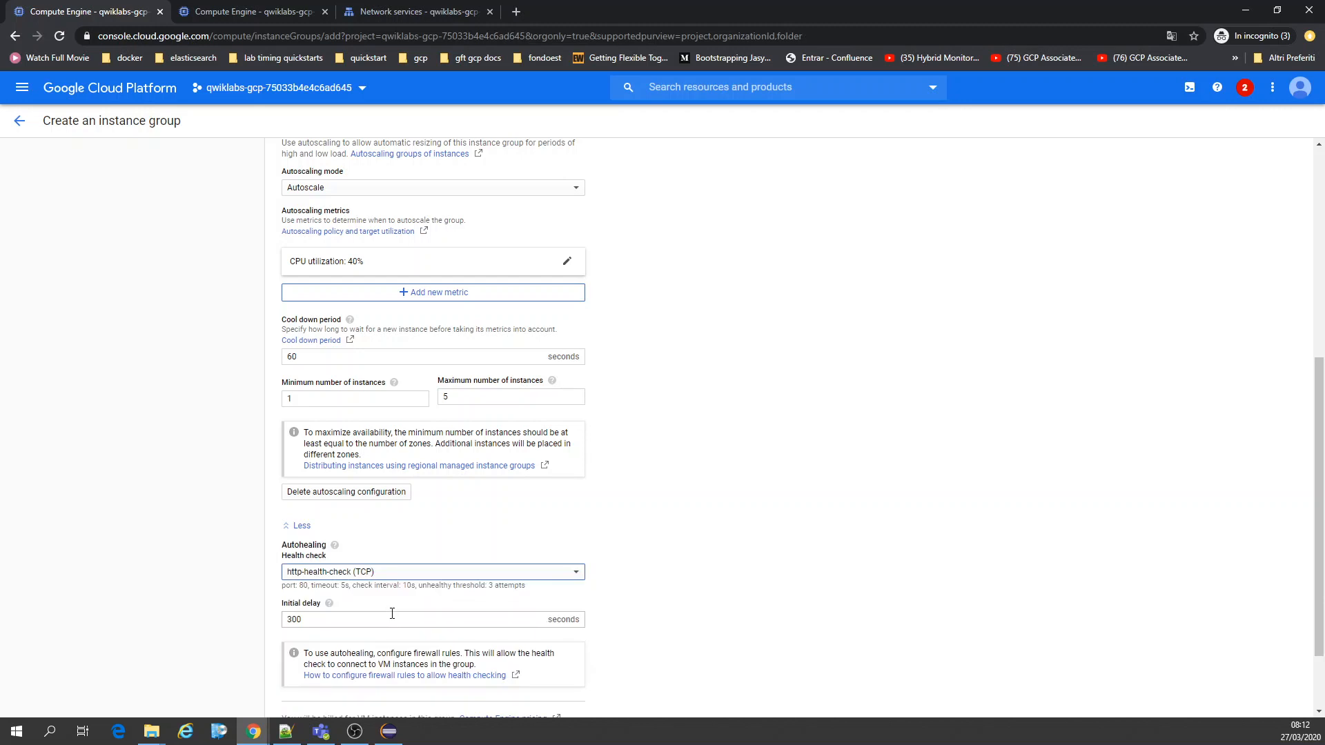
pyautogui.doubleClick(315, 628)
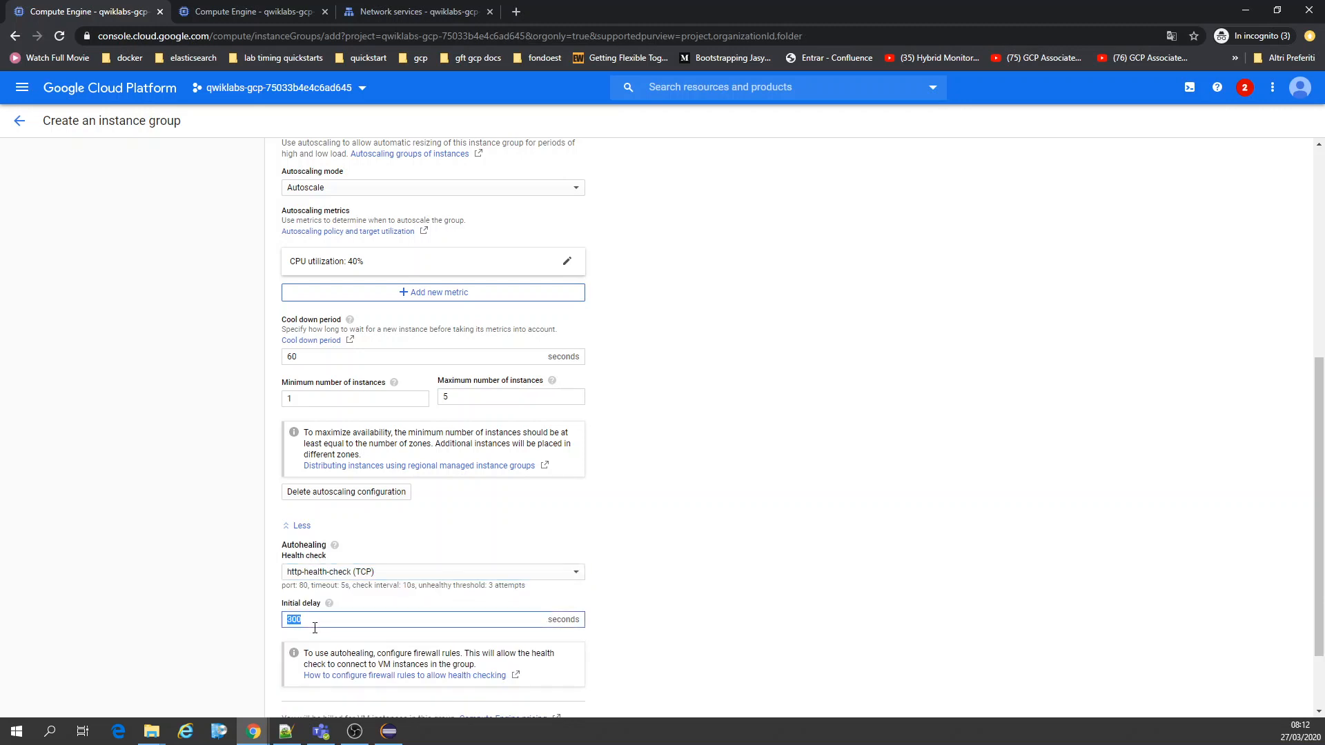
pyautogui.write('60')
pyautogui.scroll(-2, 752, 502)
pyautogui.click(752, 502)
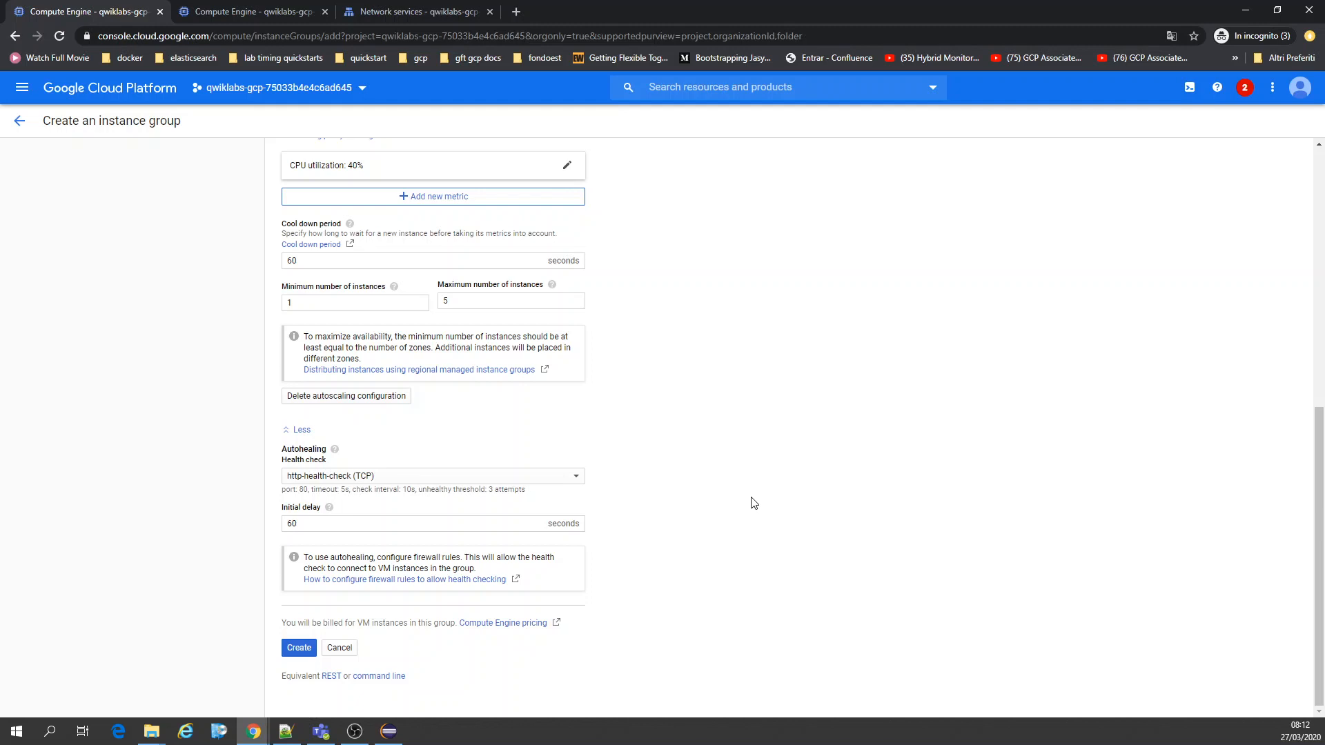
pyautogui.click(290, 646)
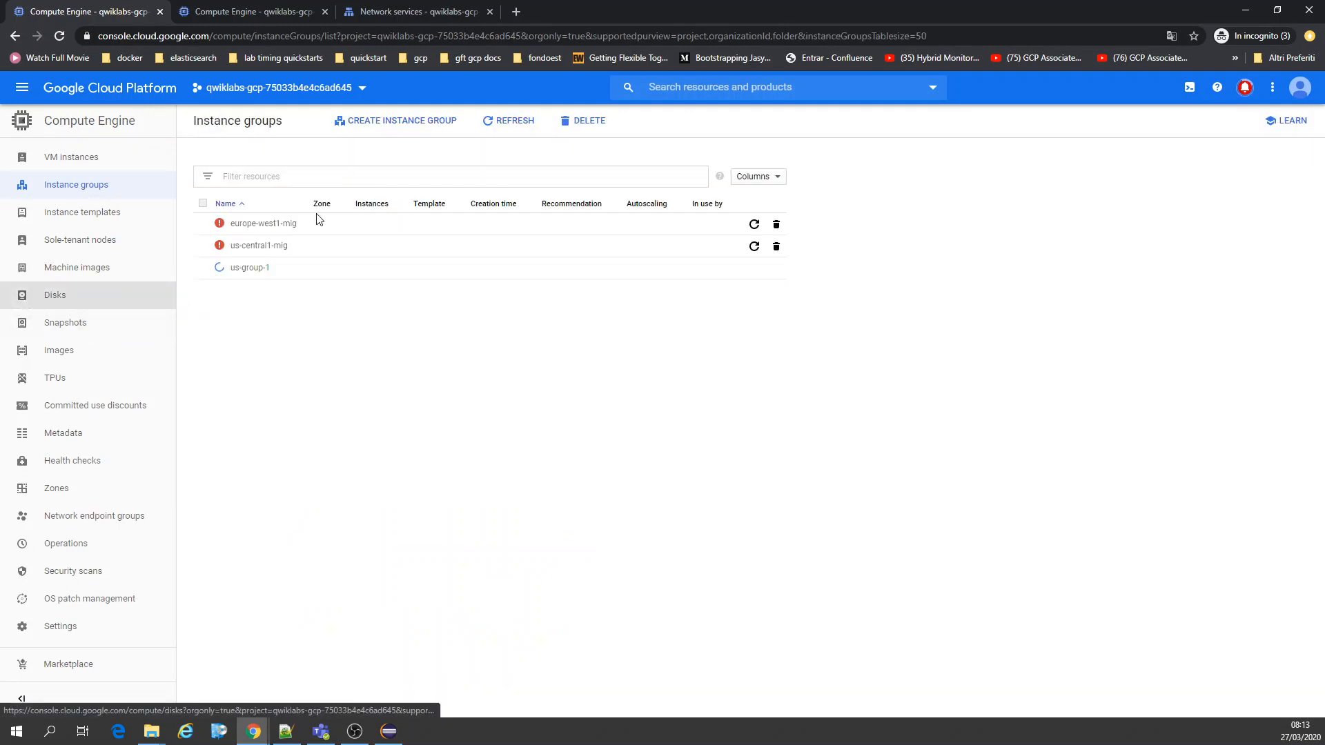
# Start another managed instance group named europe-group-1 from mein-webserver-template-1, across multiple zones in region europe-west1.
pyautogui.click(405, 130)
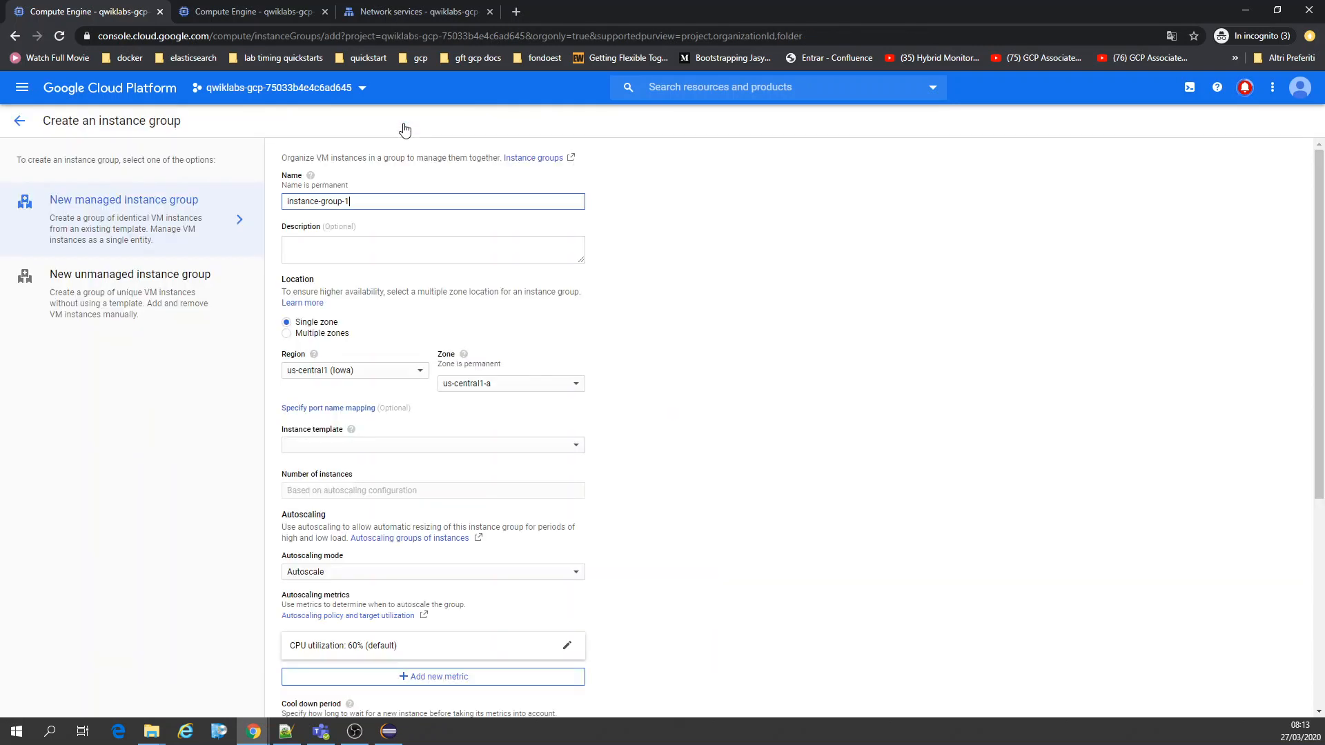
pyautogui.doubleClick(306, 204)
pyautogui.write('europe')
pyautogui.scroll(-2, 390, 352)
pyautogui.click(352, 308)
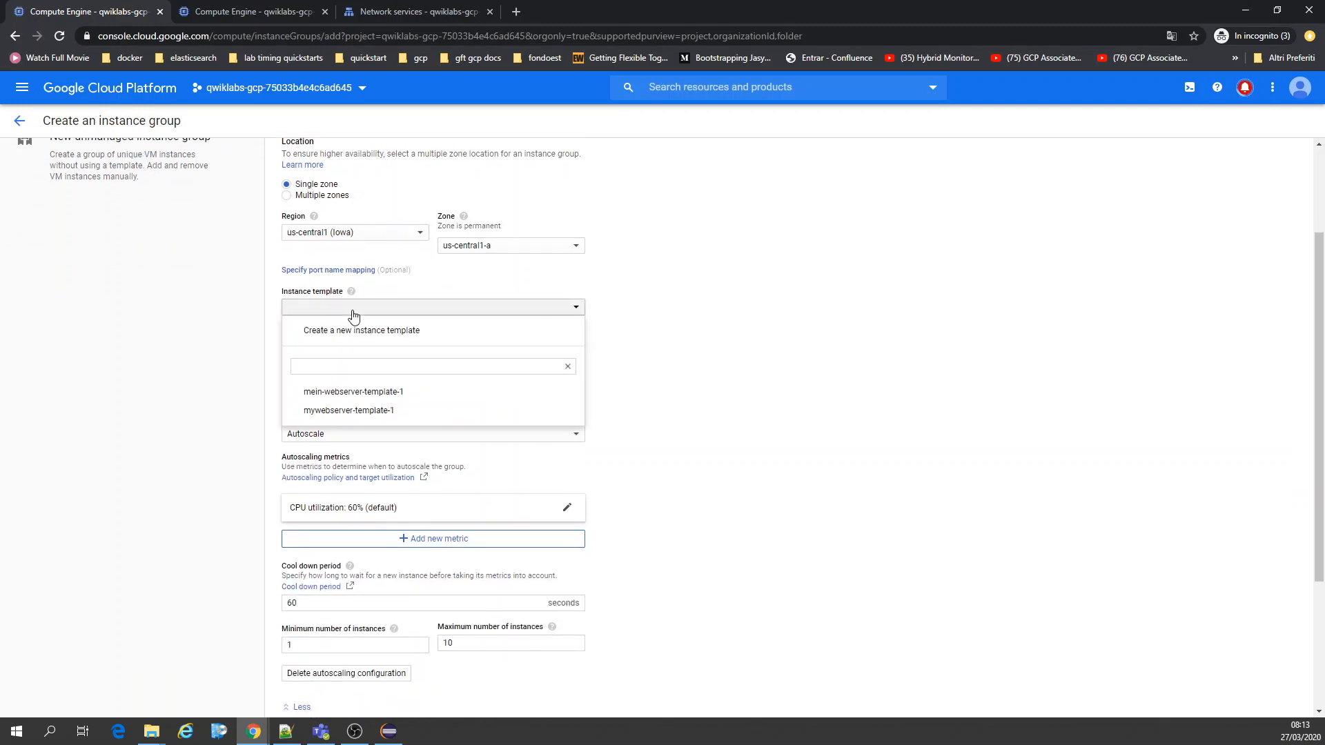
pyautogui.click(349, 393)
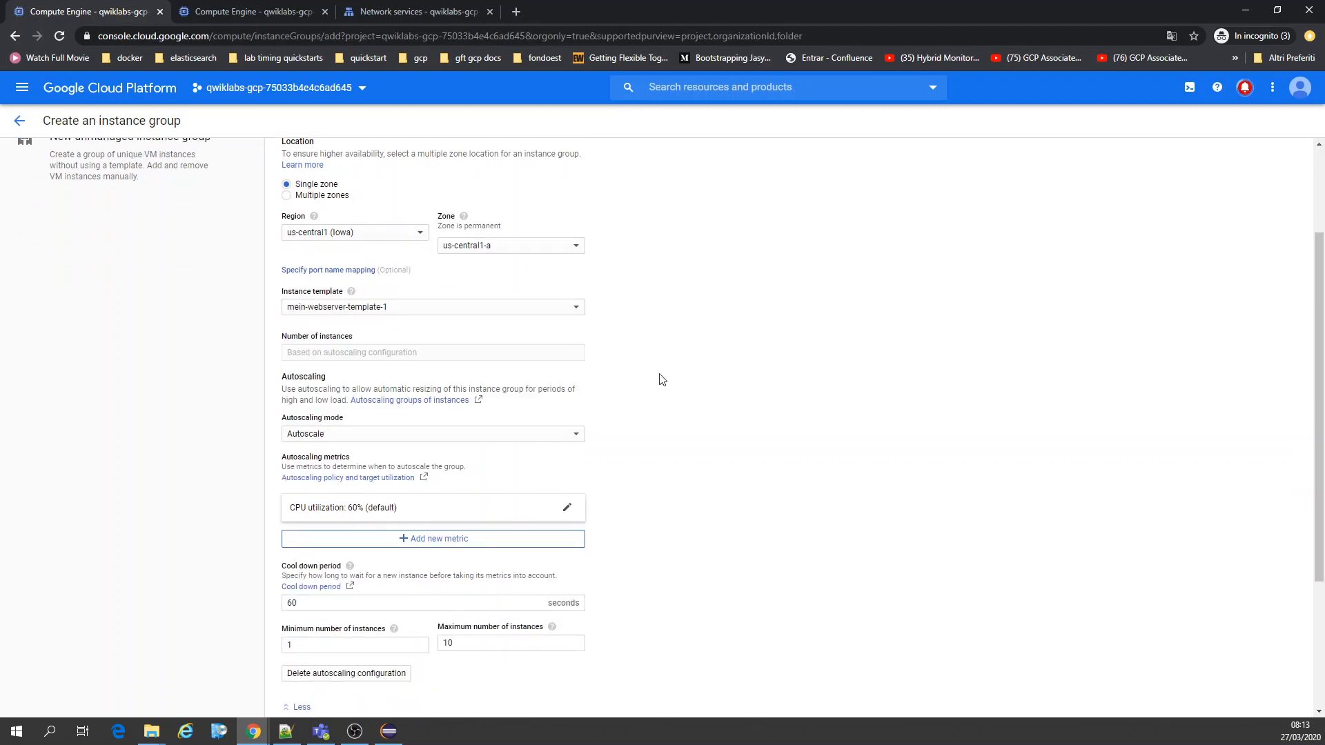
pyautogui.click(302, 197)
pyautogui.click(308, 245)
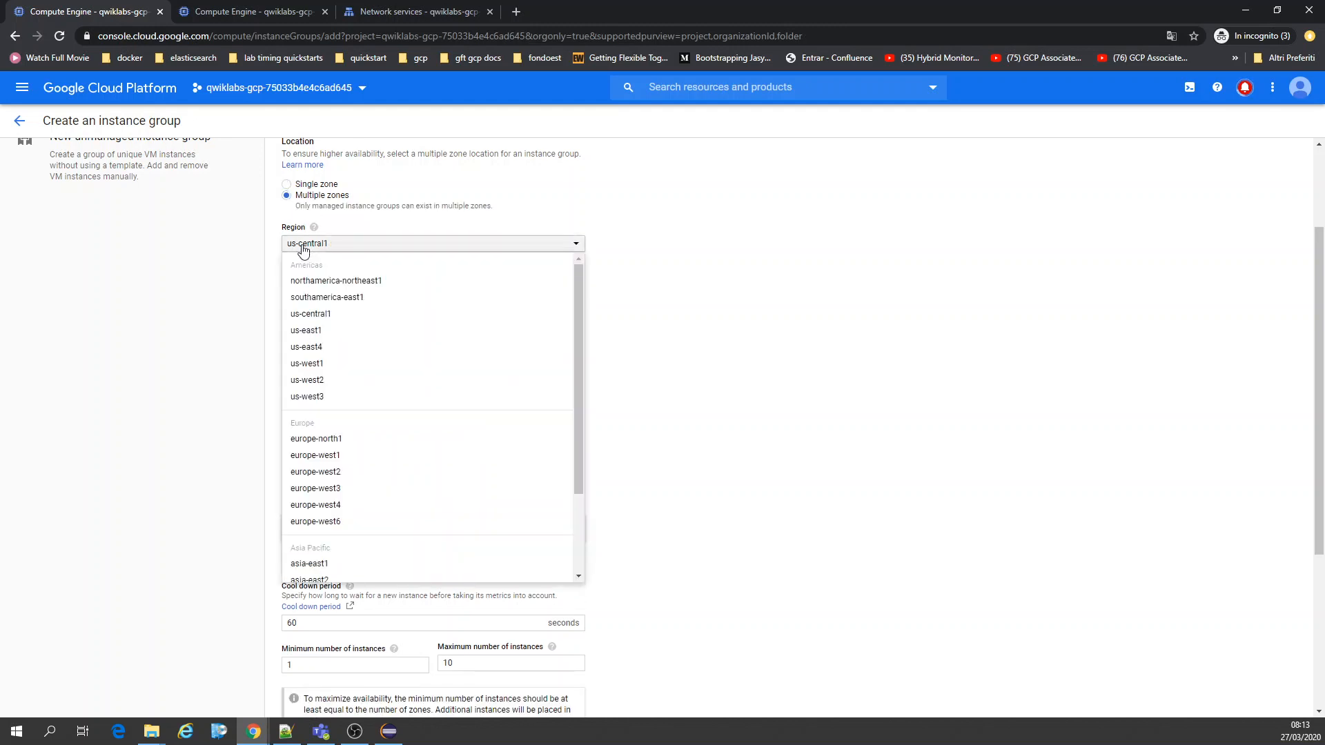
pyautogui.click(334, 455)
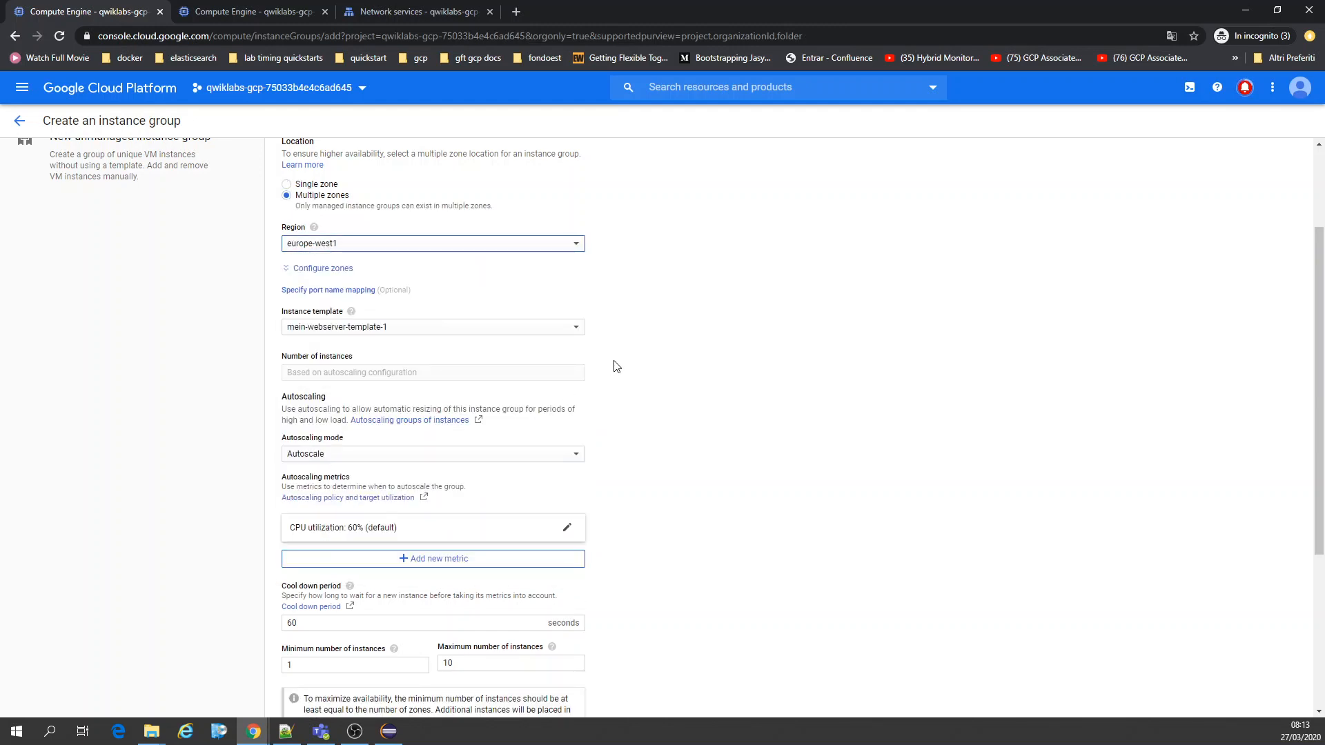
# Set the target CPU utilization of europe-group-1's autoscaling metric to 40%.
pyautogui.scroll(-3, 617, 366)
pyautogui.click(397, 320)
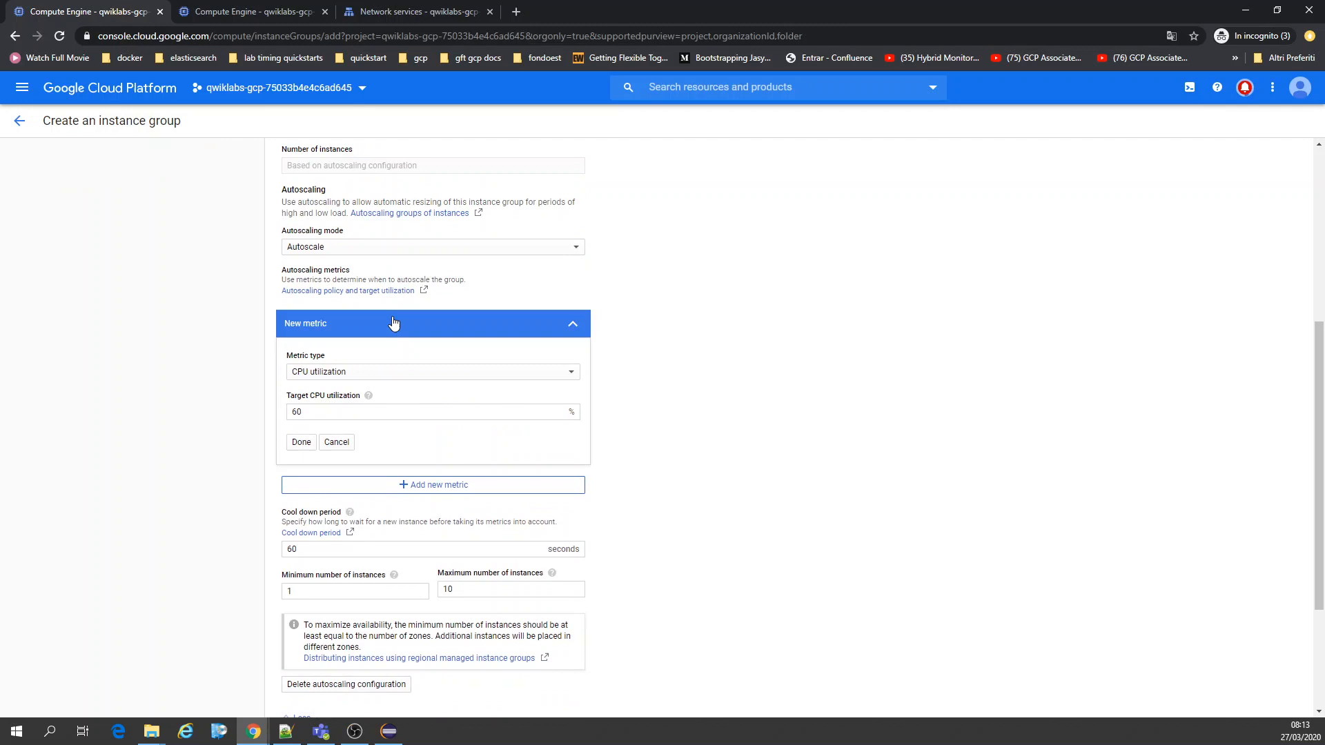
pyautogui.doubleClick(322, 417)
pyautogui.write('4')
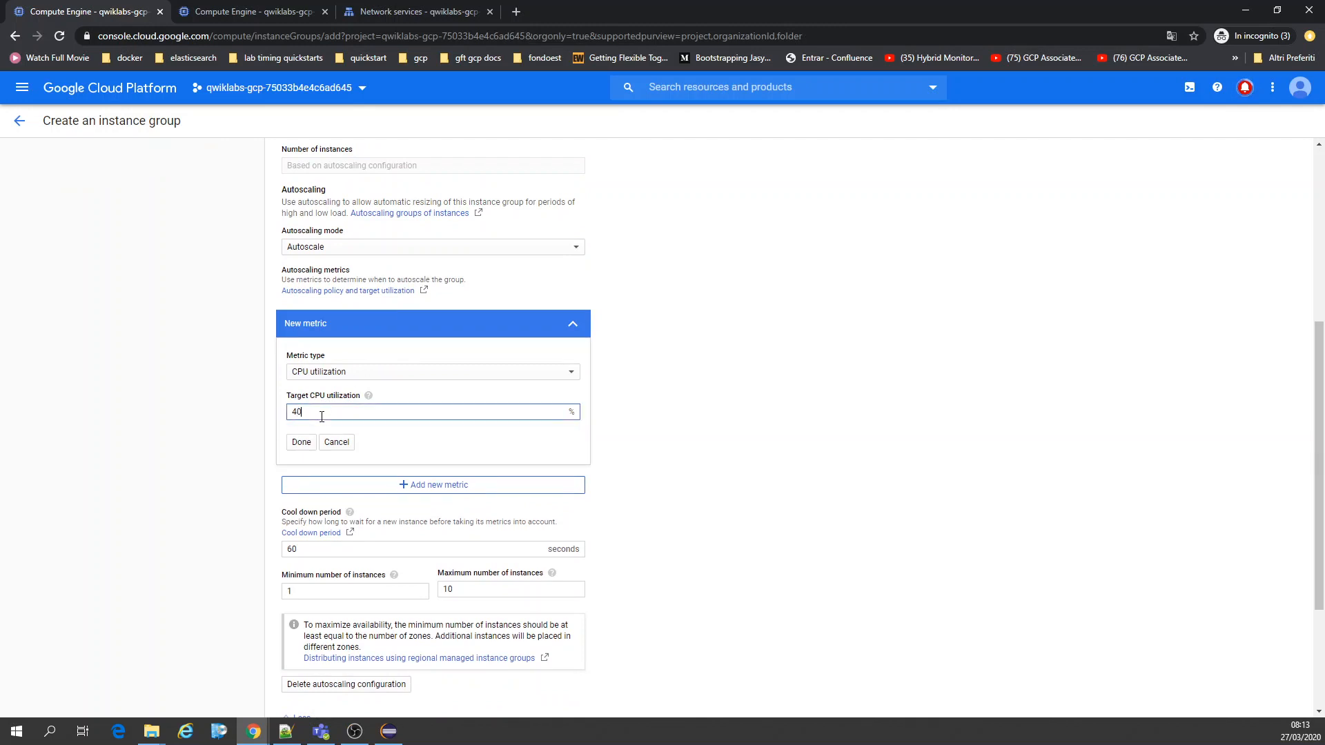
pyautogui.write('0')
pyautogui.click(301, 443)
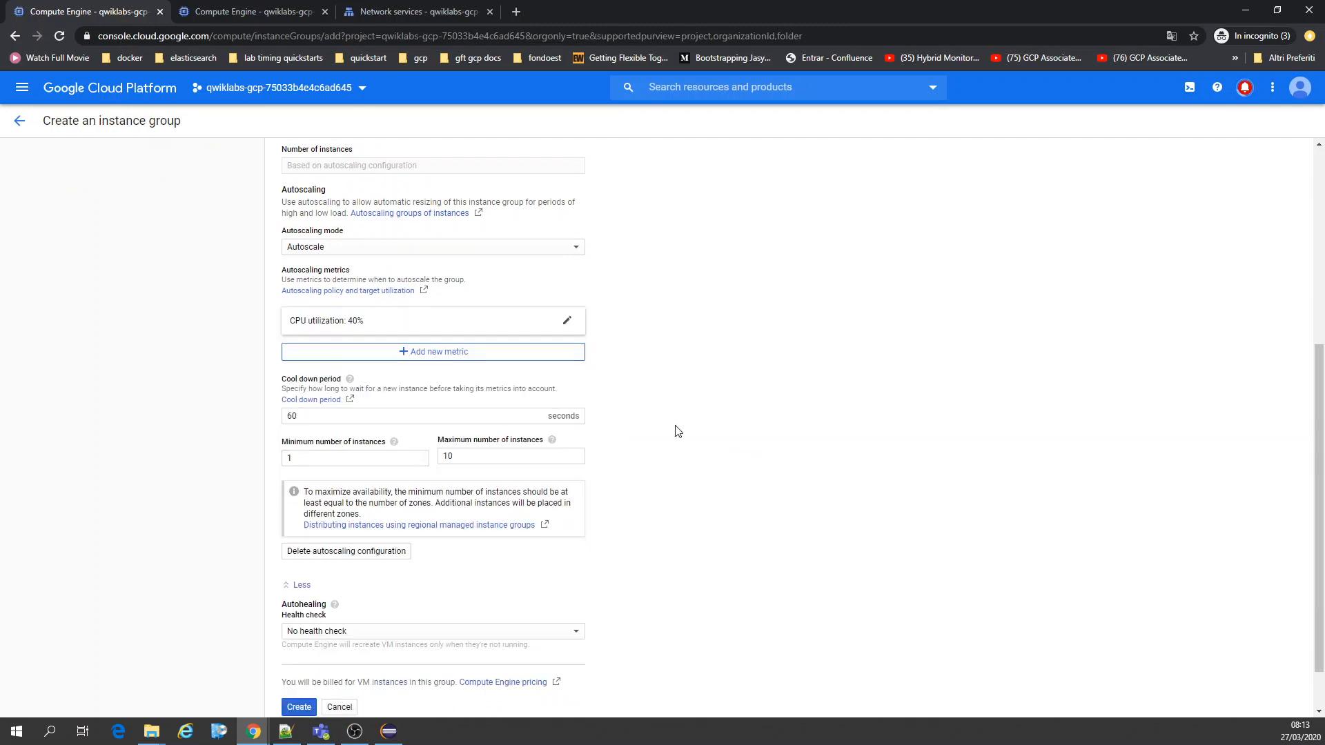
# Assign the health check http-health-check (TCP) to europe-group-1 and set its maximum number of instances to 5.
pyautogui.scroll(-1, 676, 429)
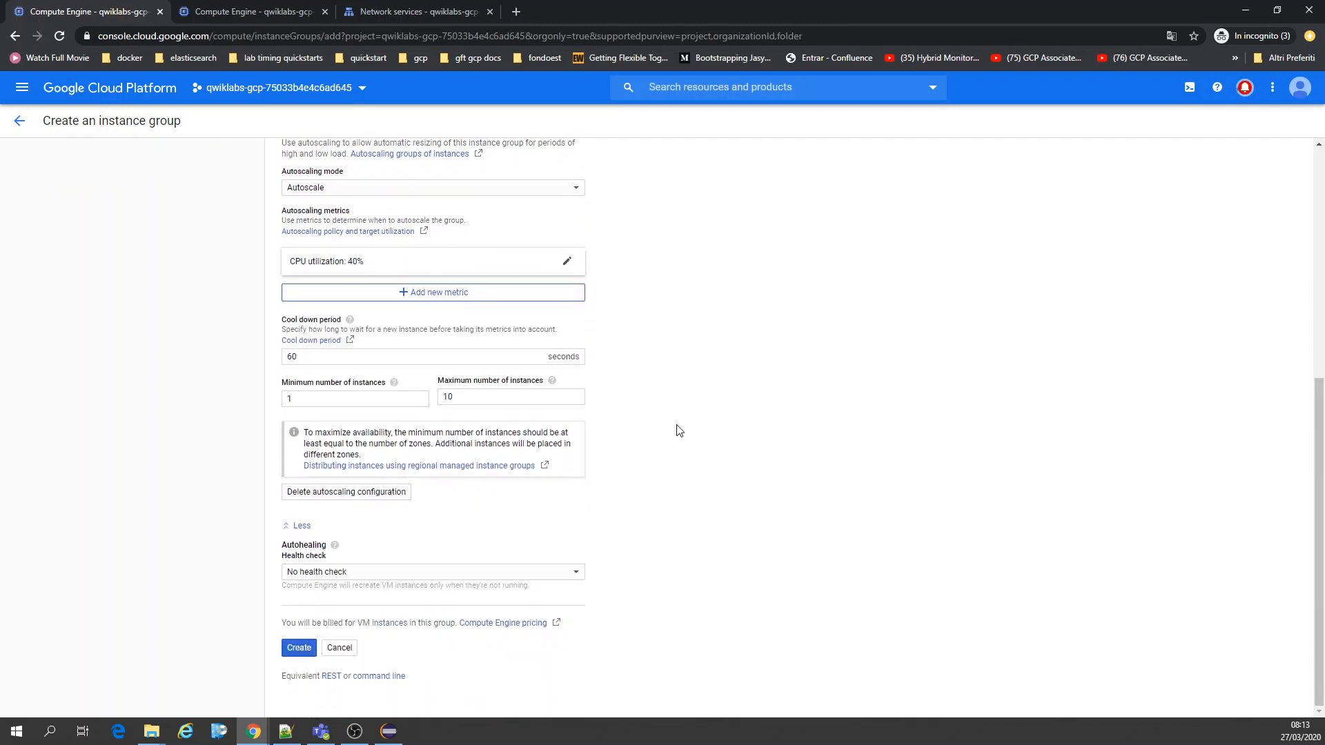
pyautogui.click(337, 572)
pyautogui.click(334, 619)
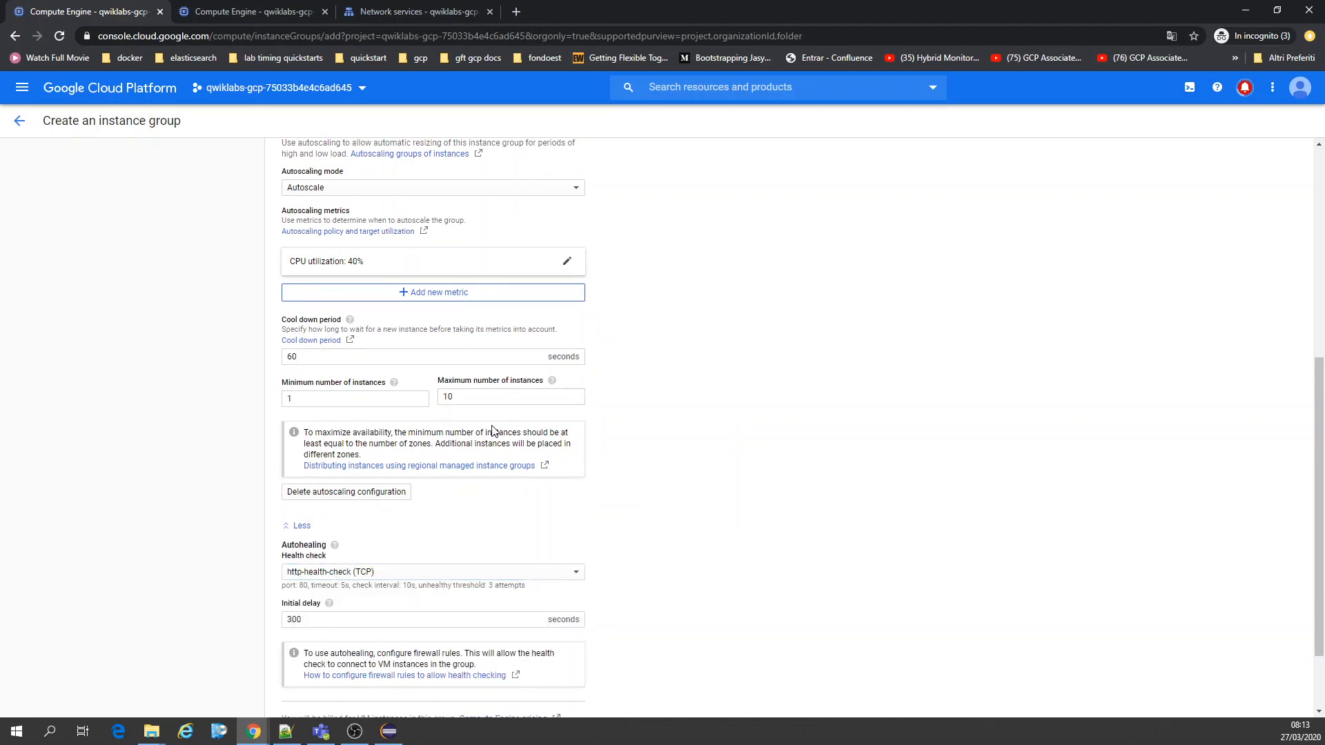
pyautogui.click(481, 398)
pyautogui.doubleClick(471, 402)
pyautogui.write('5')
pyautogui.click(707, 301)
# Set the health check's initial delay to 60 seconds and create the europe-group-1 instance group.
pyautogui.scroll(-2, 712, 464)
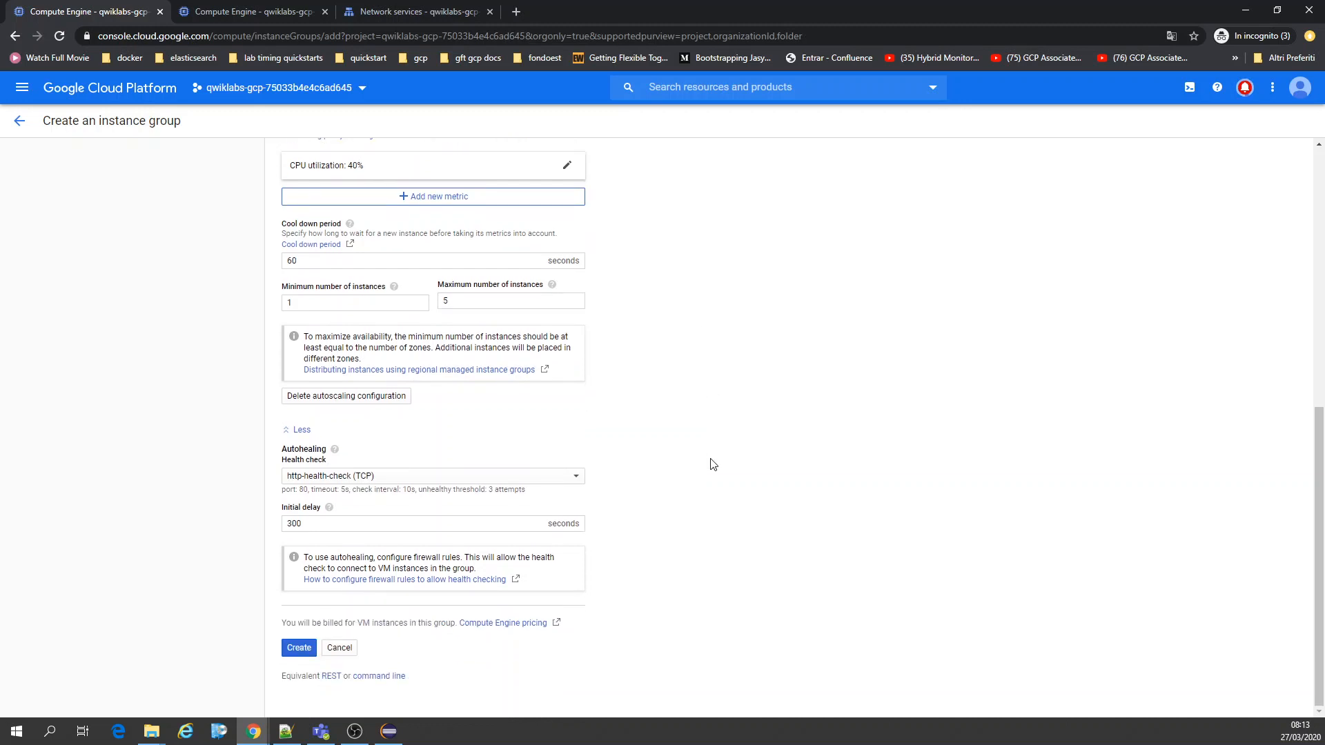
pyautogui.click(424, 530)
pyautogui.doubleClick(423, 530)
pyautogui.write('60')
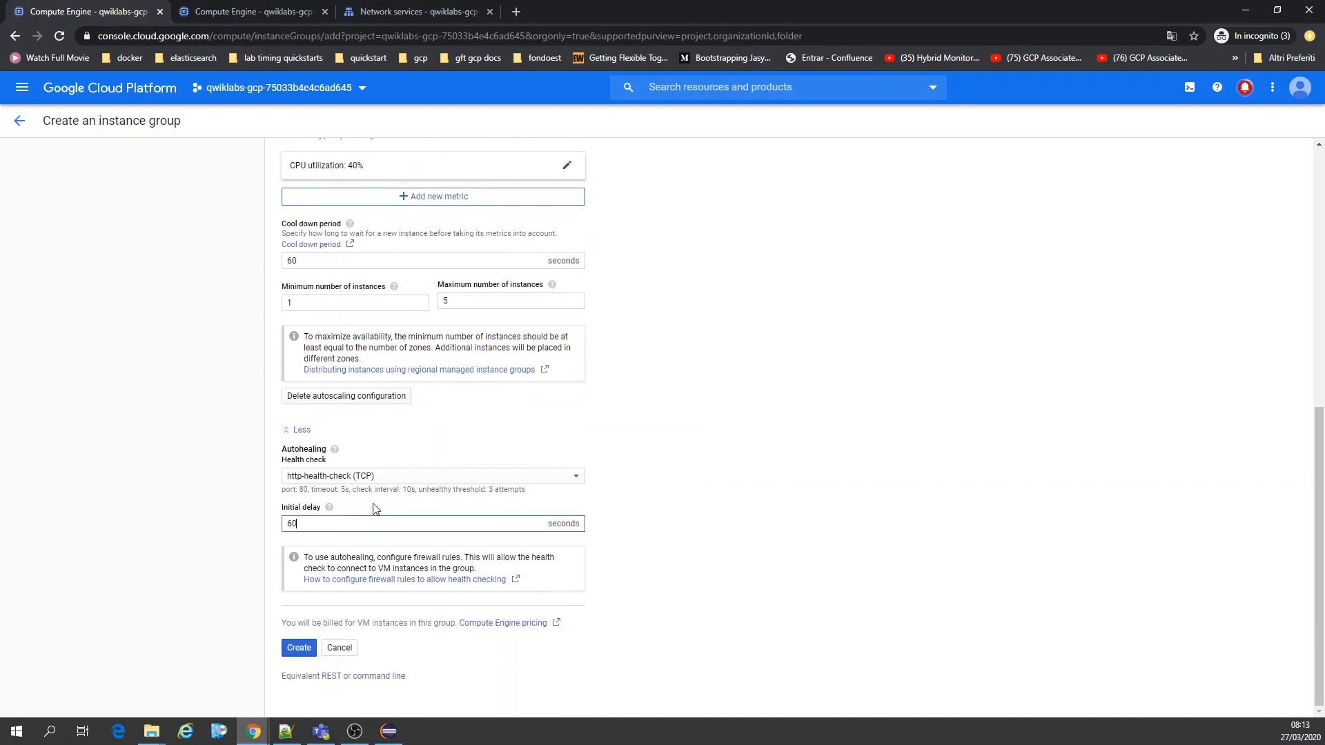
pyautogui.click(297, 649)
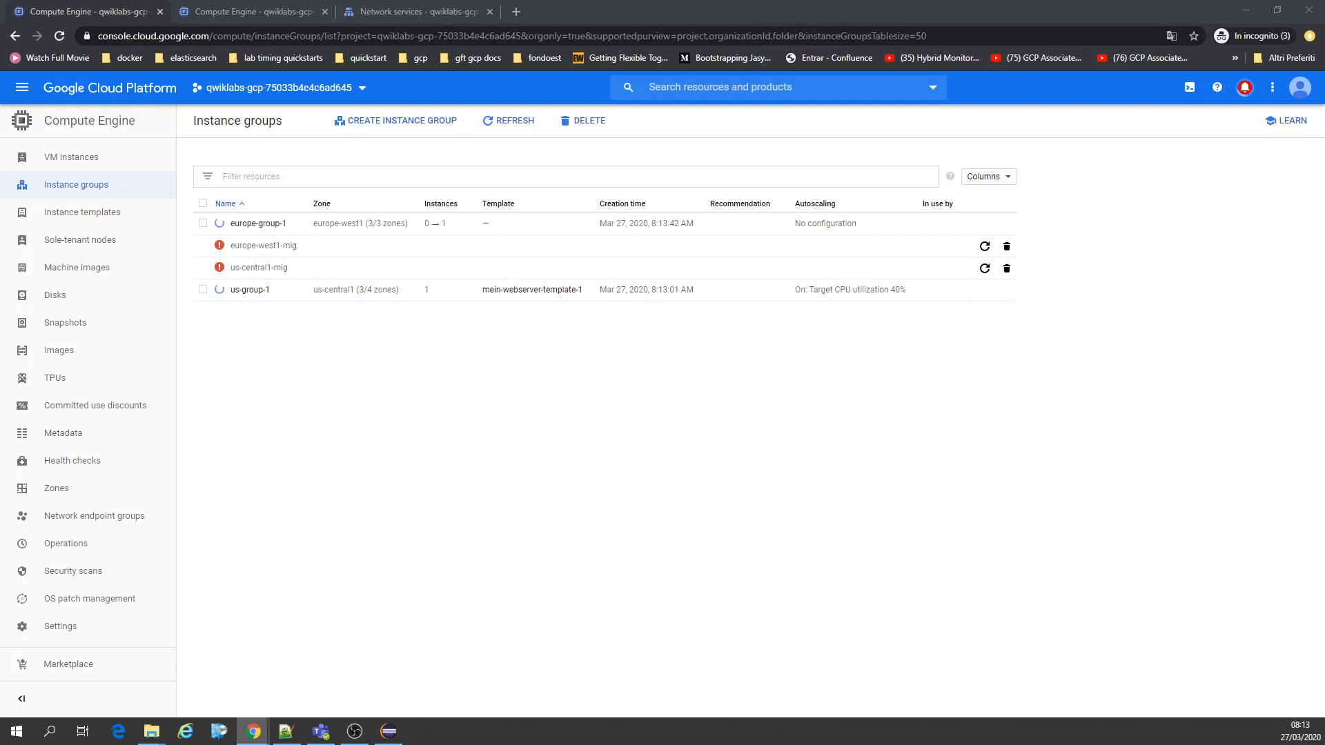
# Refresh the instance groups list to check the creation status and open the list of VM instances.
pyautogui.click(519, 123)
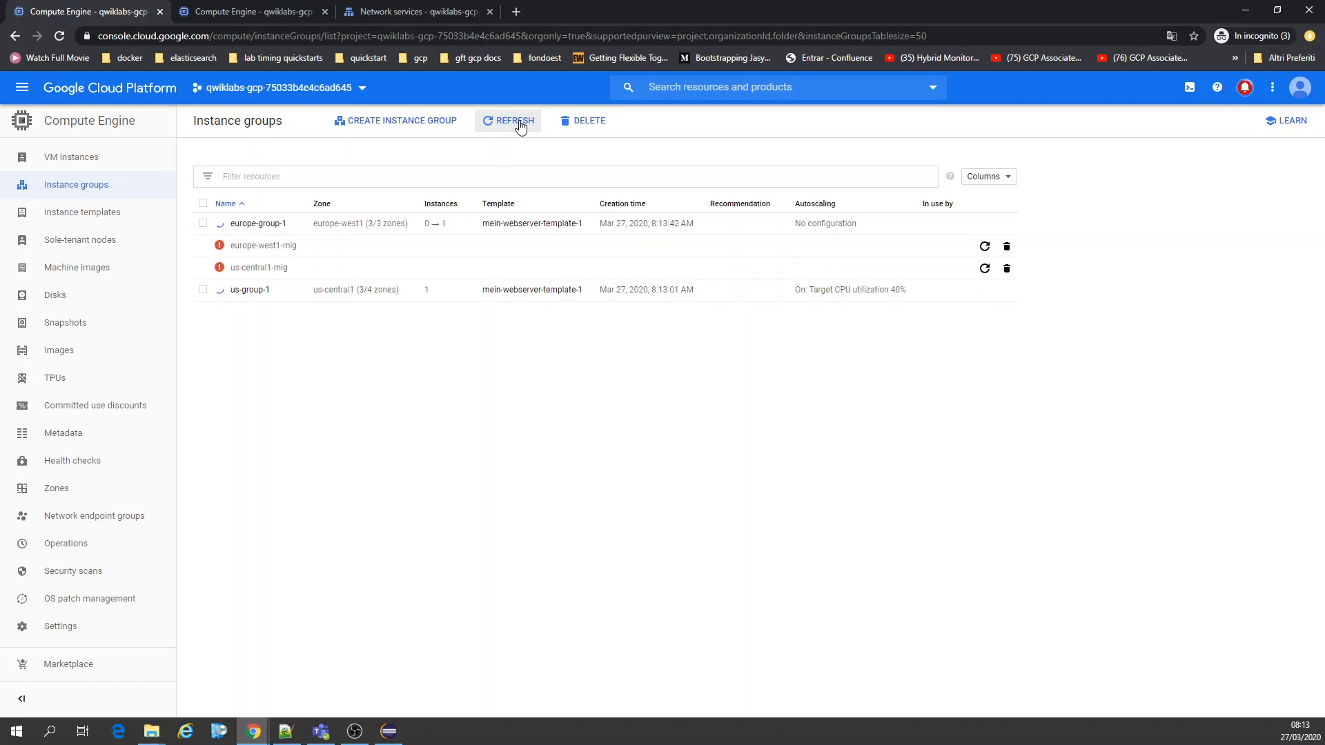
pyautogui.click(519, 124)
pyautogui.click(249, 10)
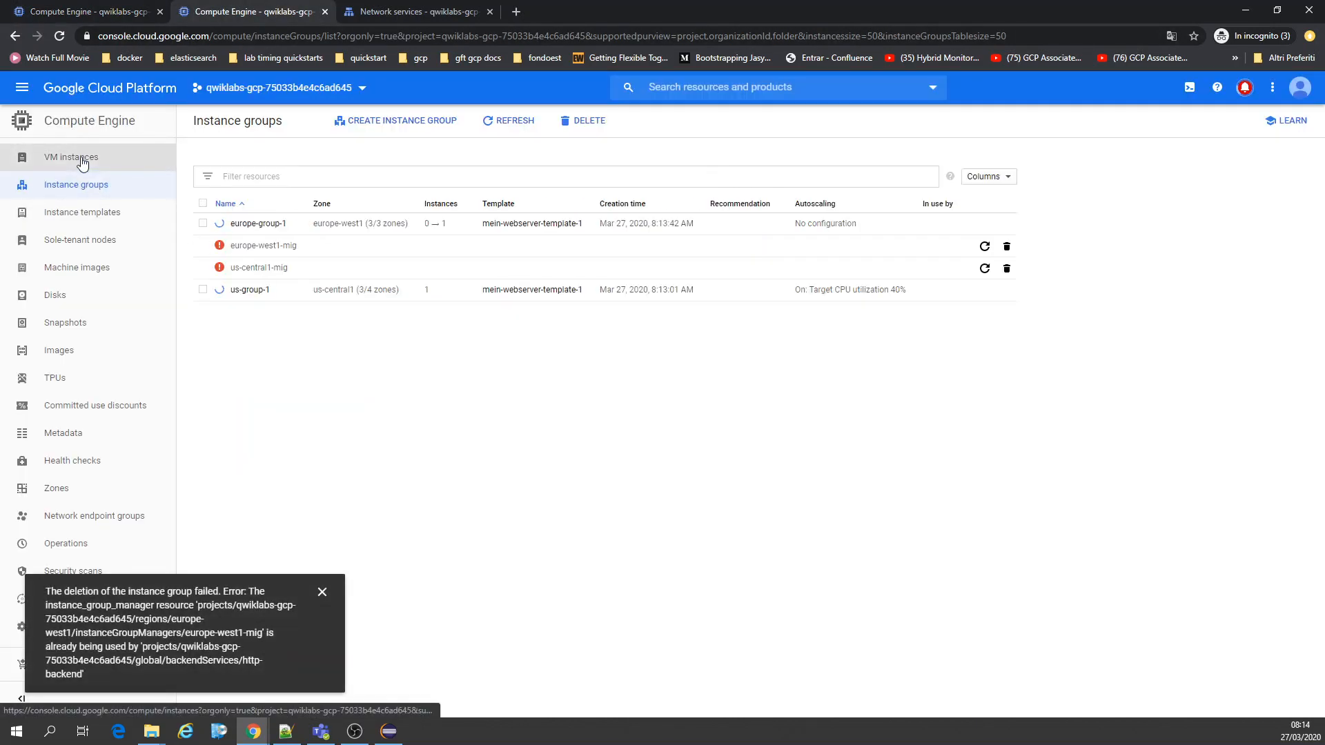
pyautogui.click(90, 12)
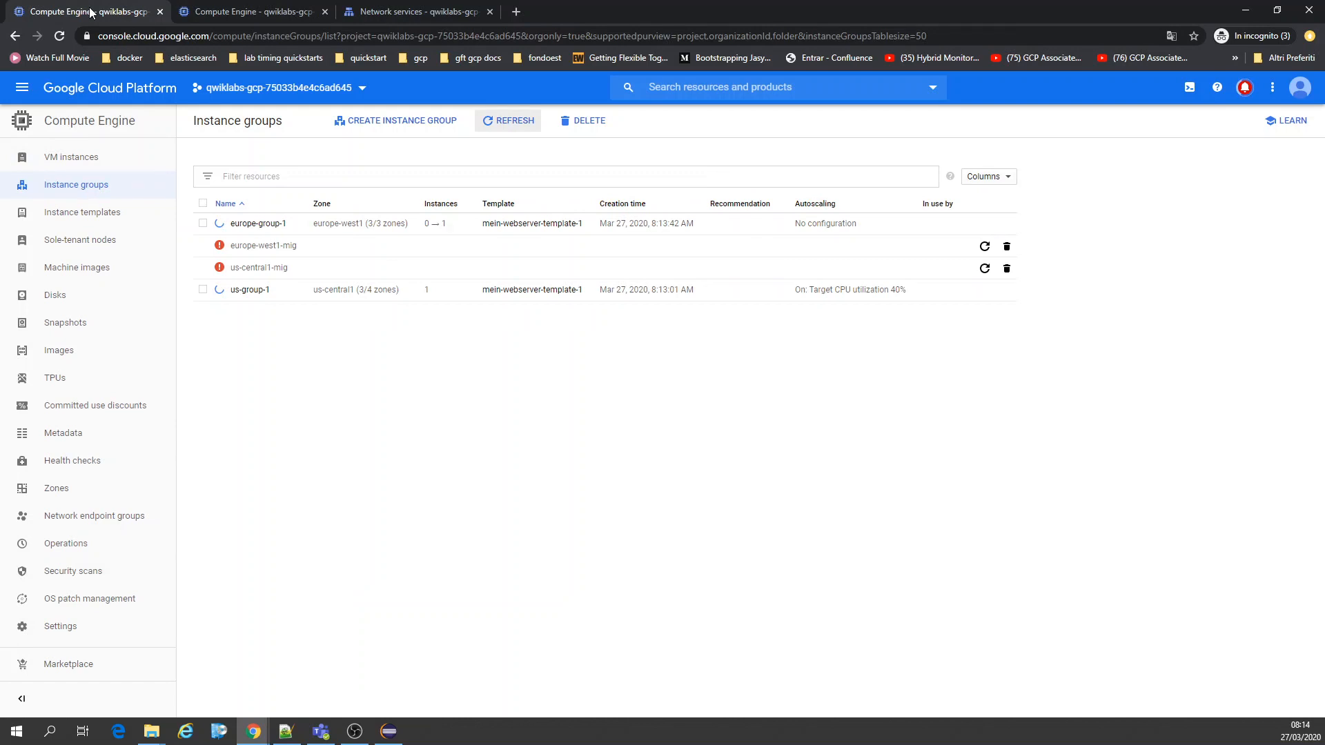
pyautogui.click(66, 157)
pyautogui.click(231, 10)
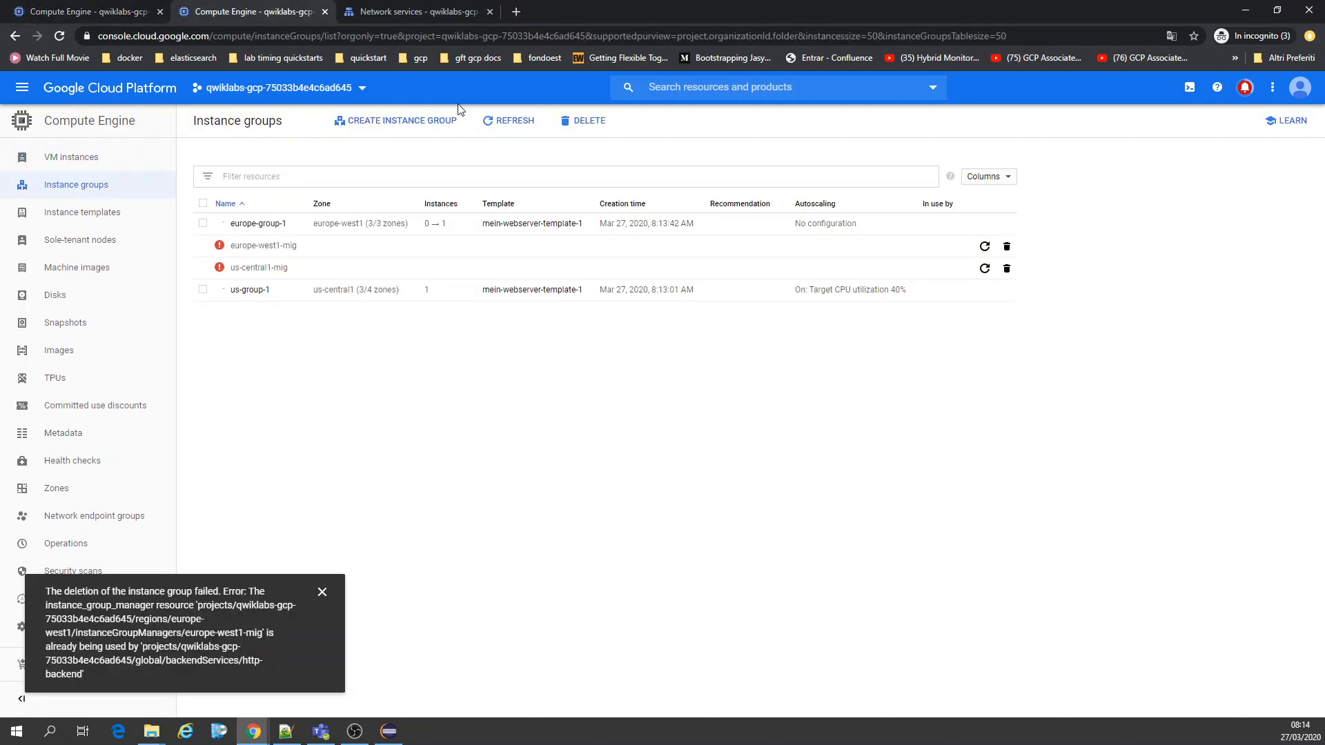
pyautogui.click(510, 124)
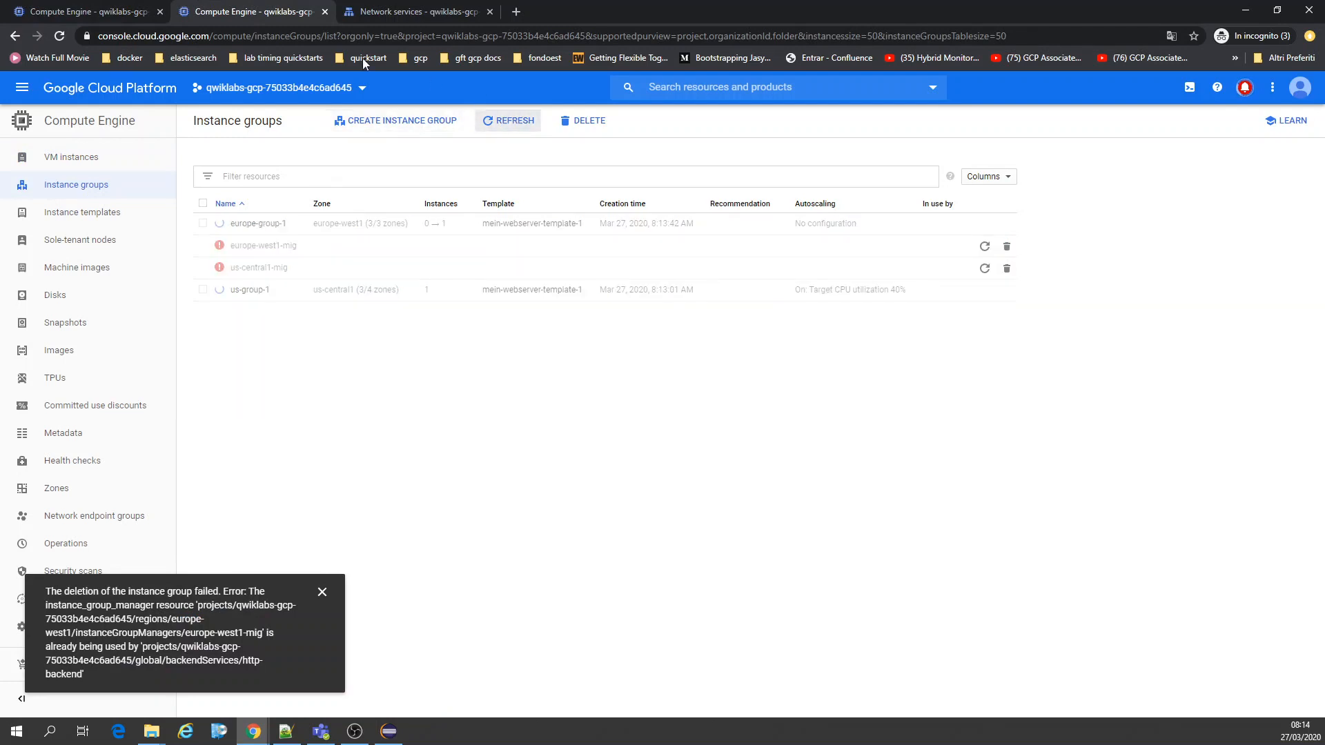
pyautogui.click(120, 7)
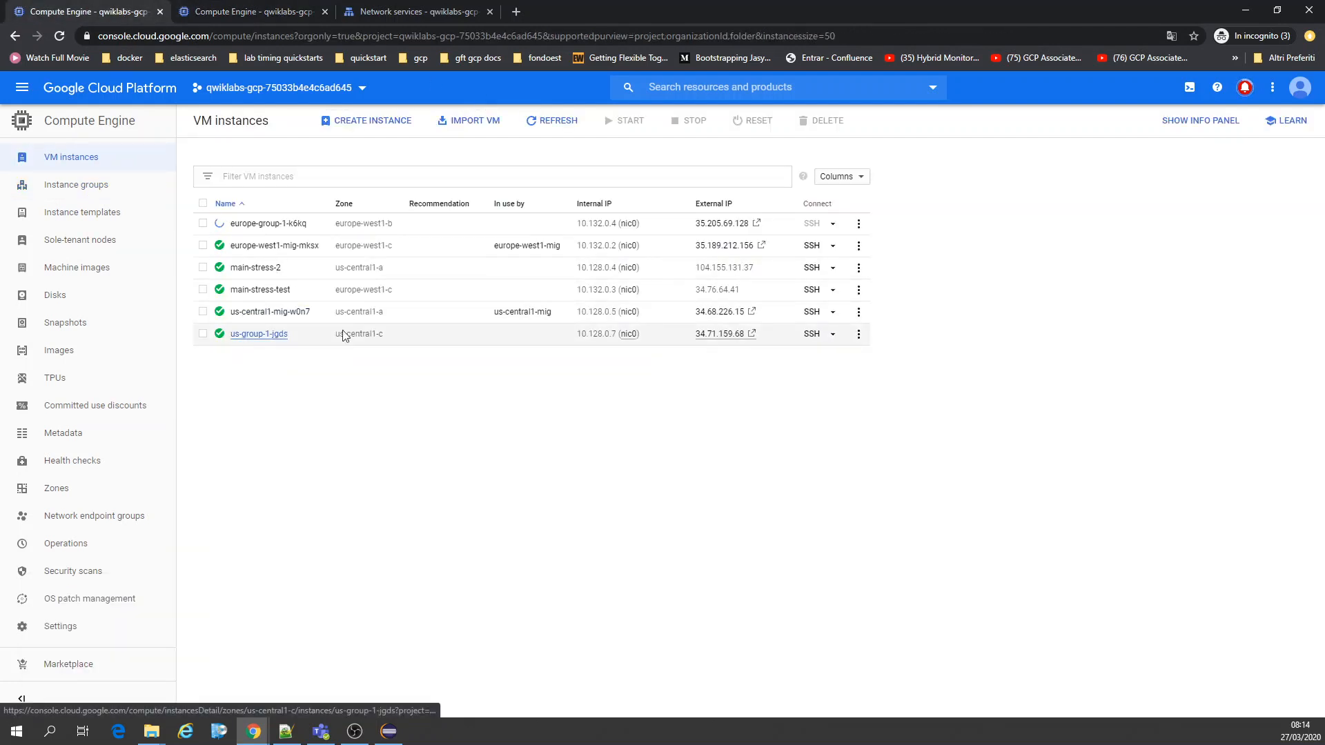
# Open the external IP pages of the us-group-1 and europe-group-1 instances to check their web servers, and close both pages.
pyautogui.click(720, 334)
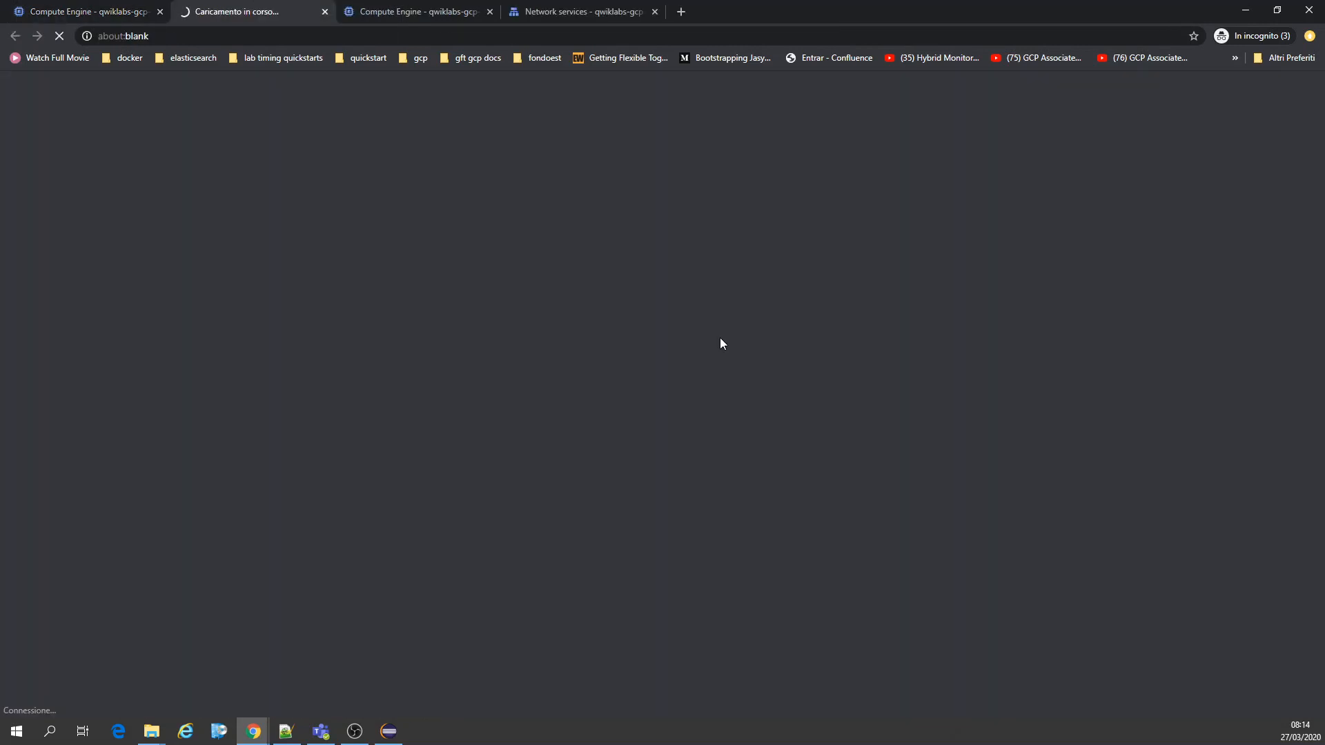
pyautogui.click(77, 10)
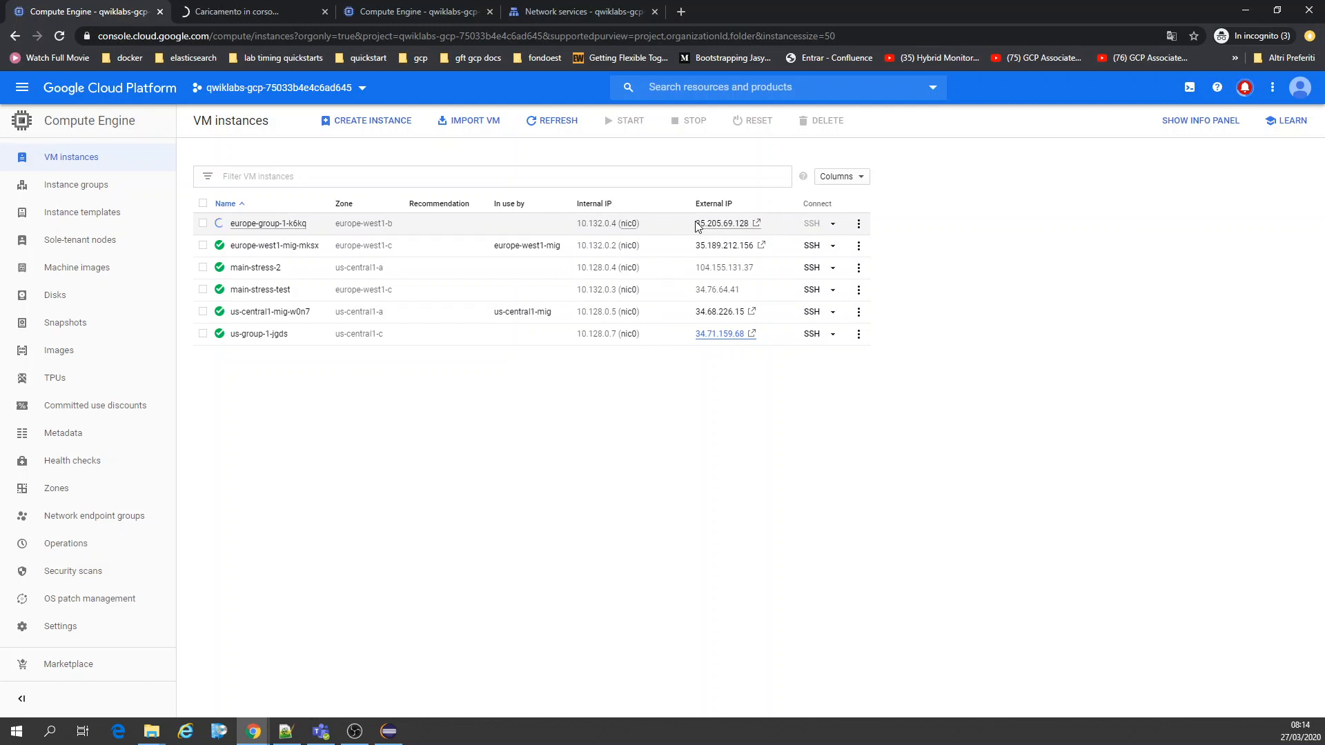
pyautogui.click(712, 225)
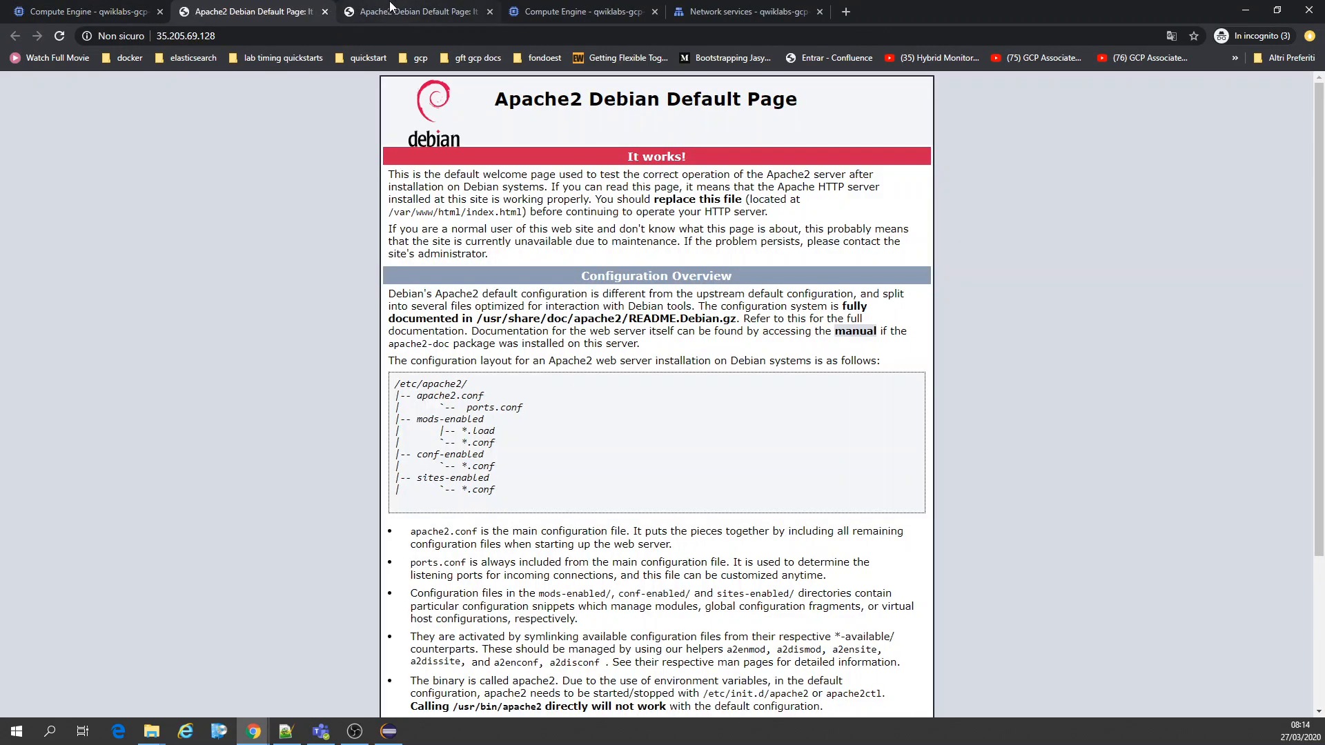
pyautogui.click(323, 12)
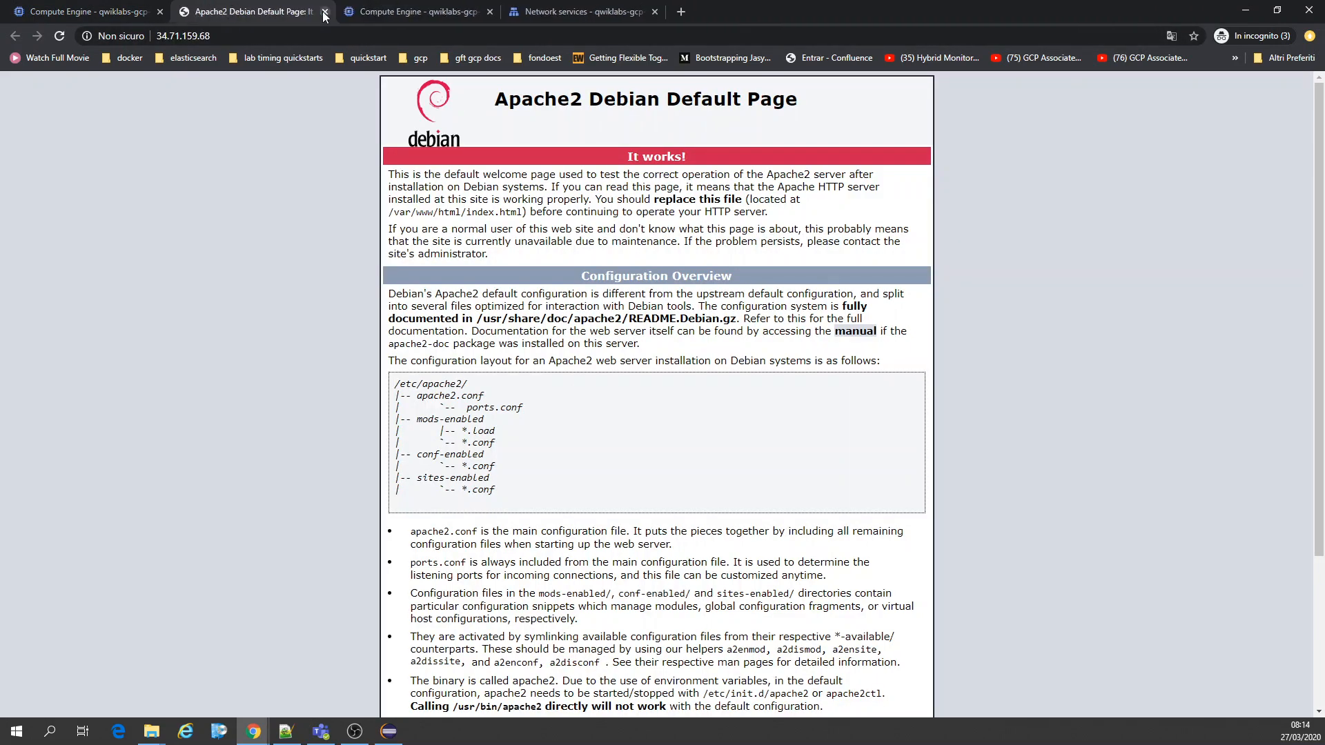
pyautogui.click(324, 12)
pyautogui.click(89, 11)
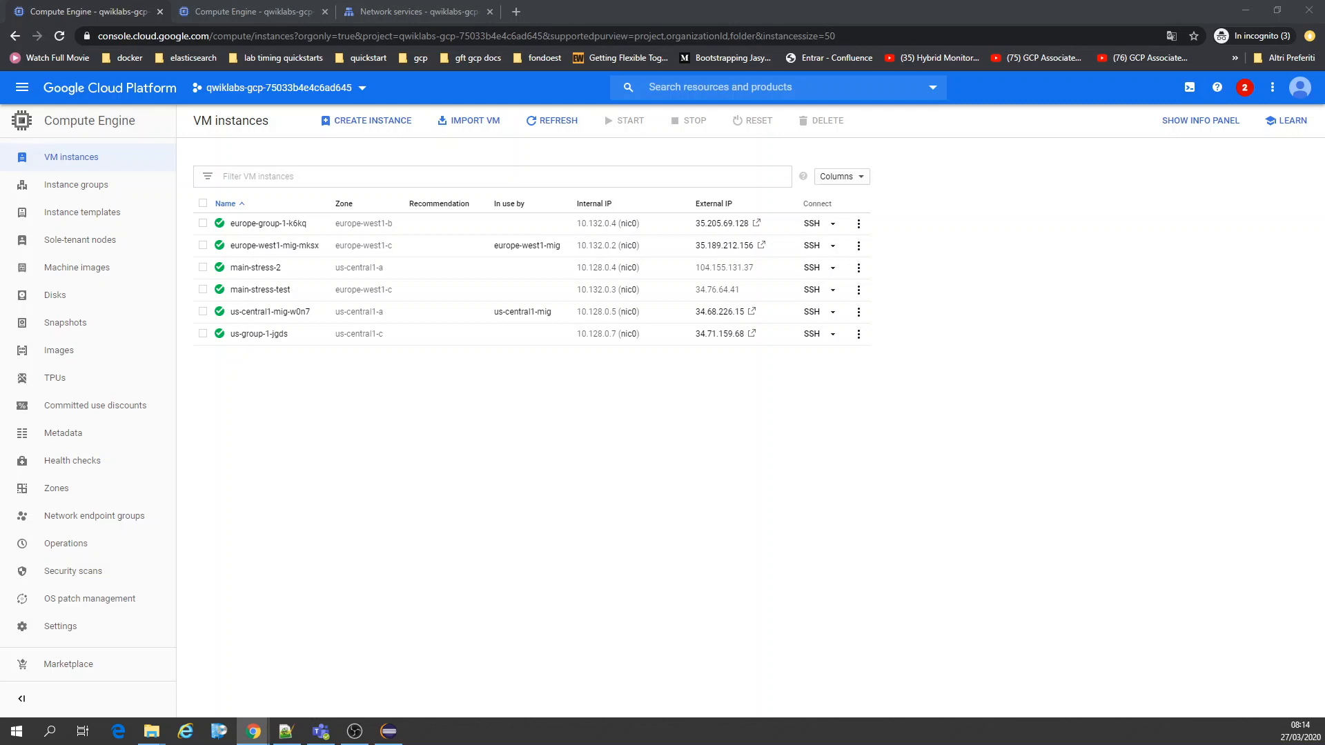
# Start an HTTP(S) load balancer for traffic from the Internet to the VMs and name it mein-lb.
pyautogui.click(397, 8)
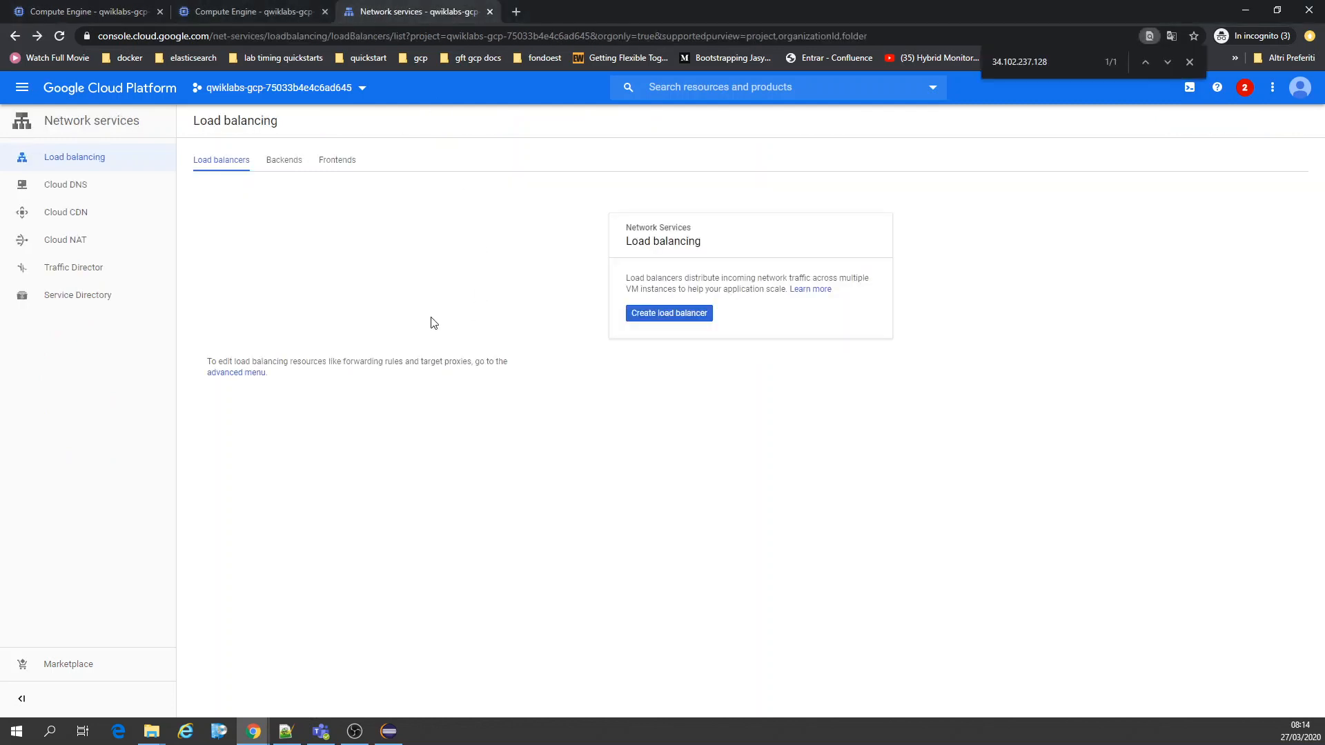
pyautogui.click(678, 314)
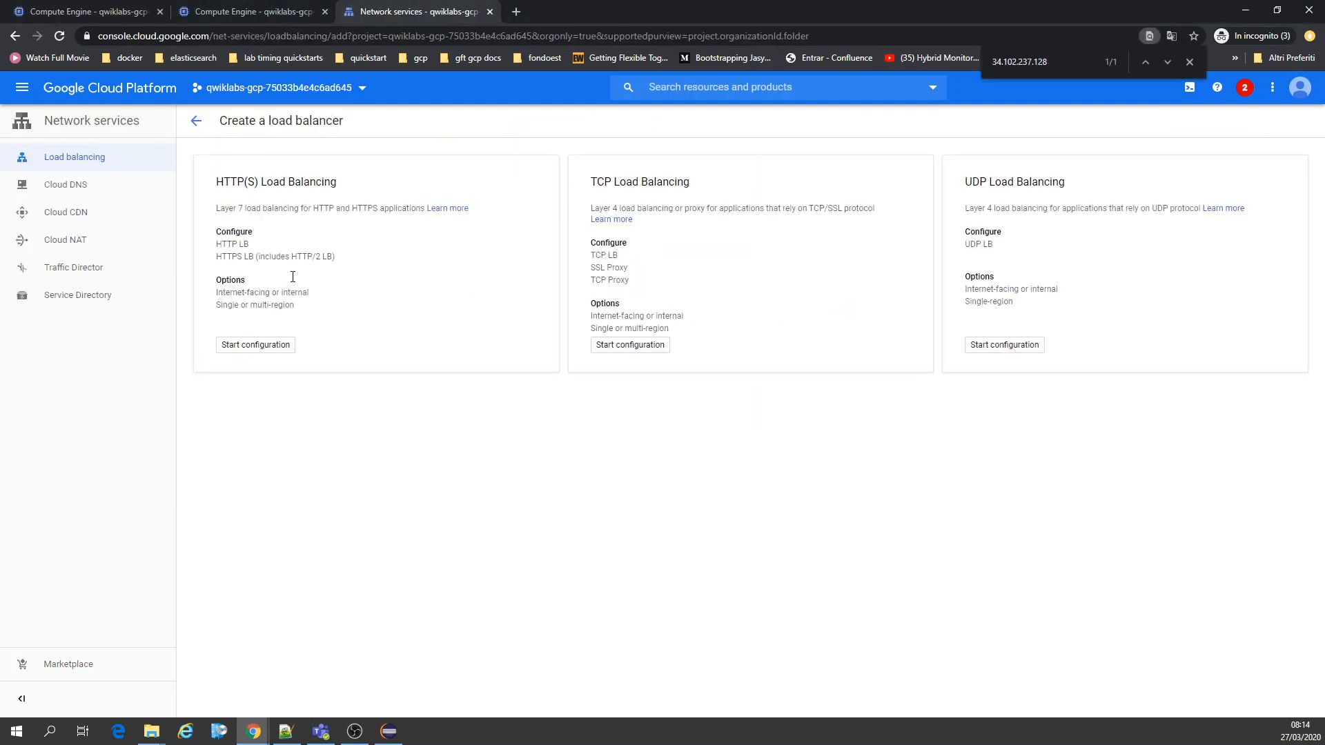
pyautogui.click(265, 344)
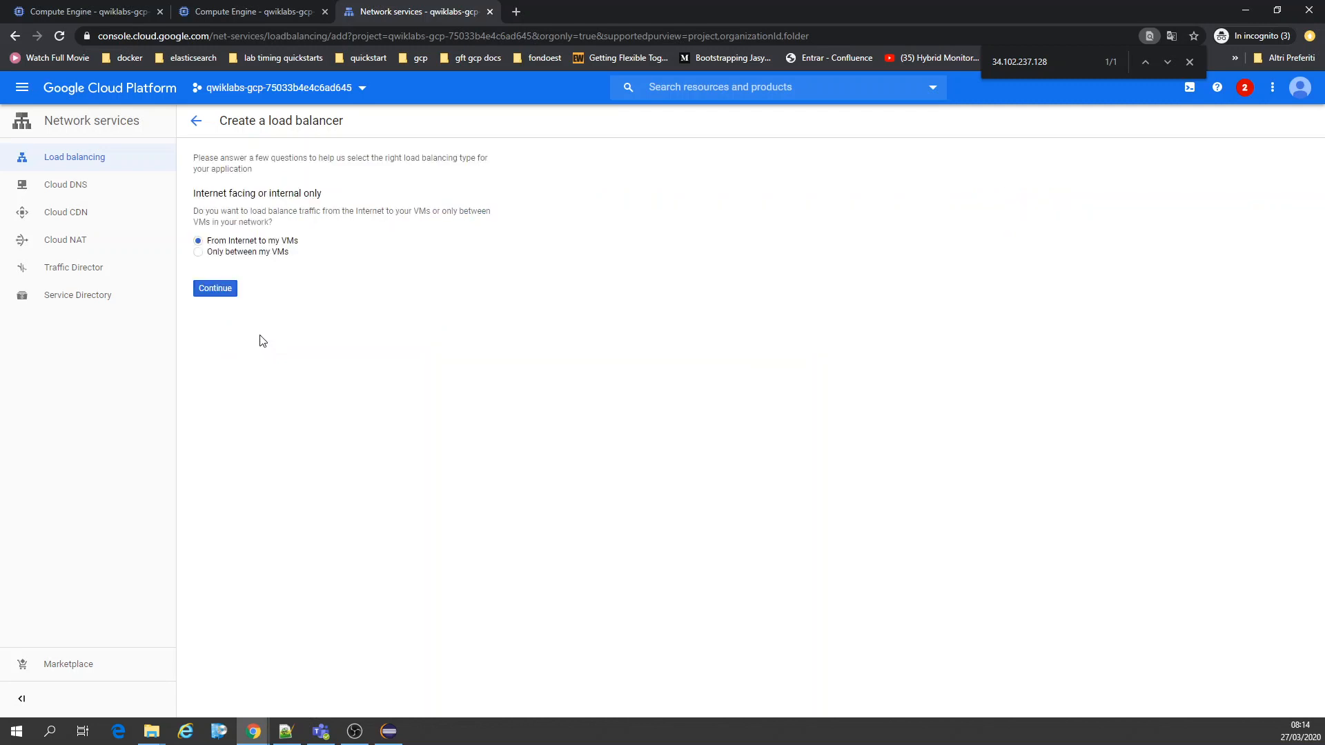
pyautogui.click(230, 291)
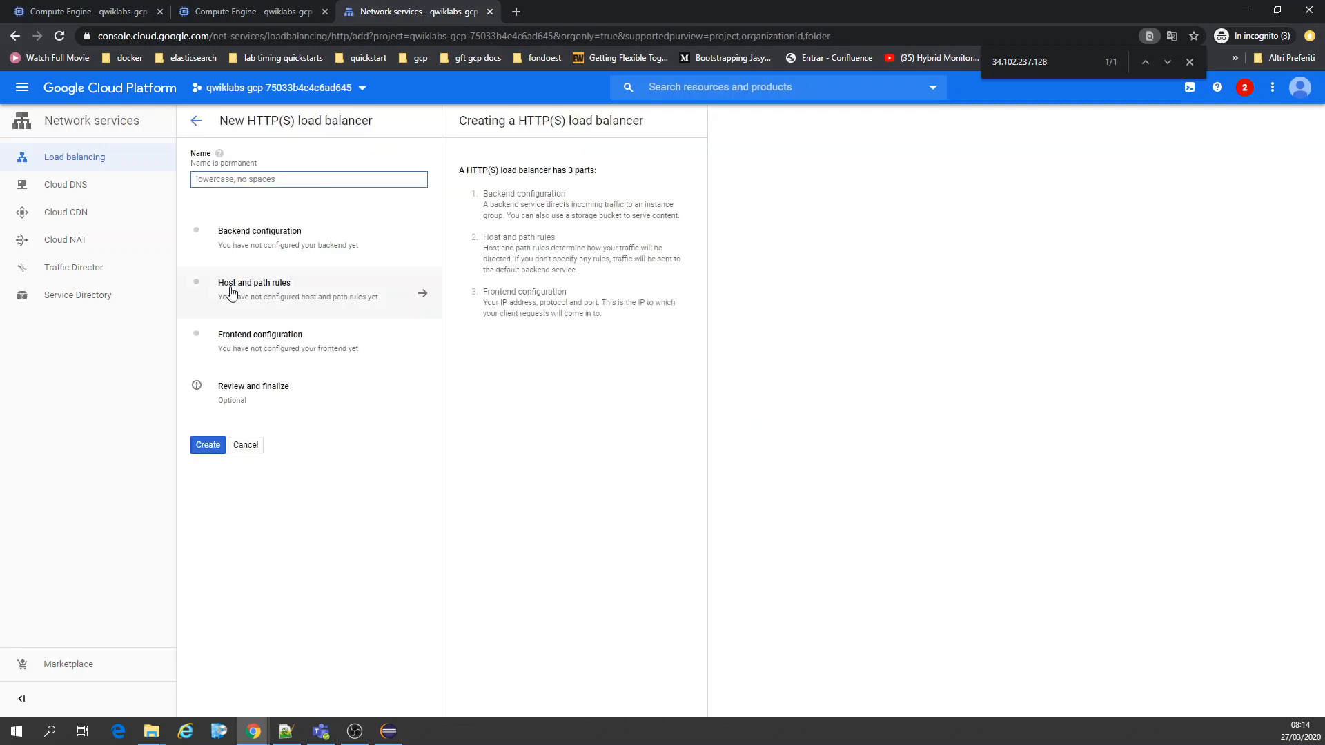
pyautogui.click(236, 179)
pyautogui.write('me')
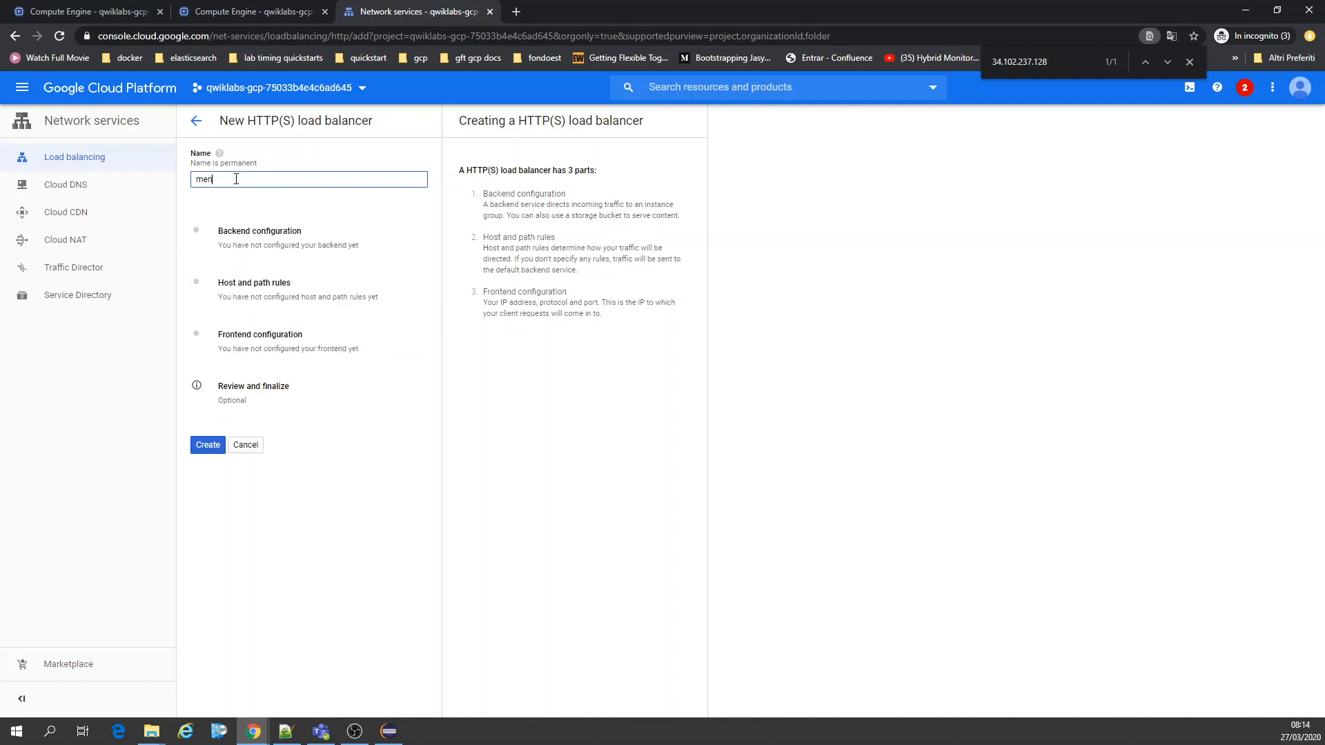
pyautogui.write('in-lb')
# Start a new backend service named http-be in the load balancer's backend configuration.
pyautogui.click(263, 231)
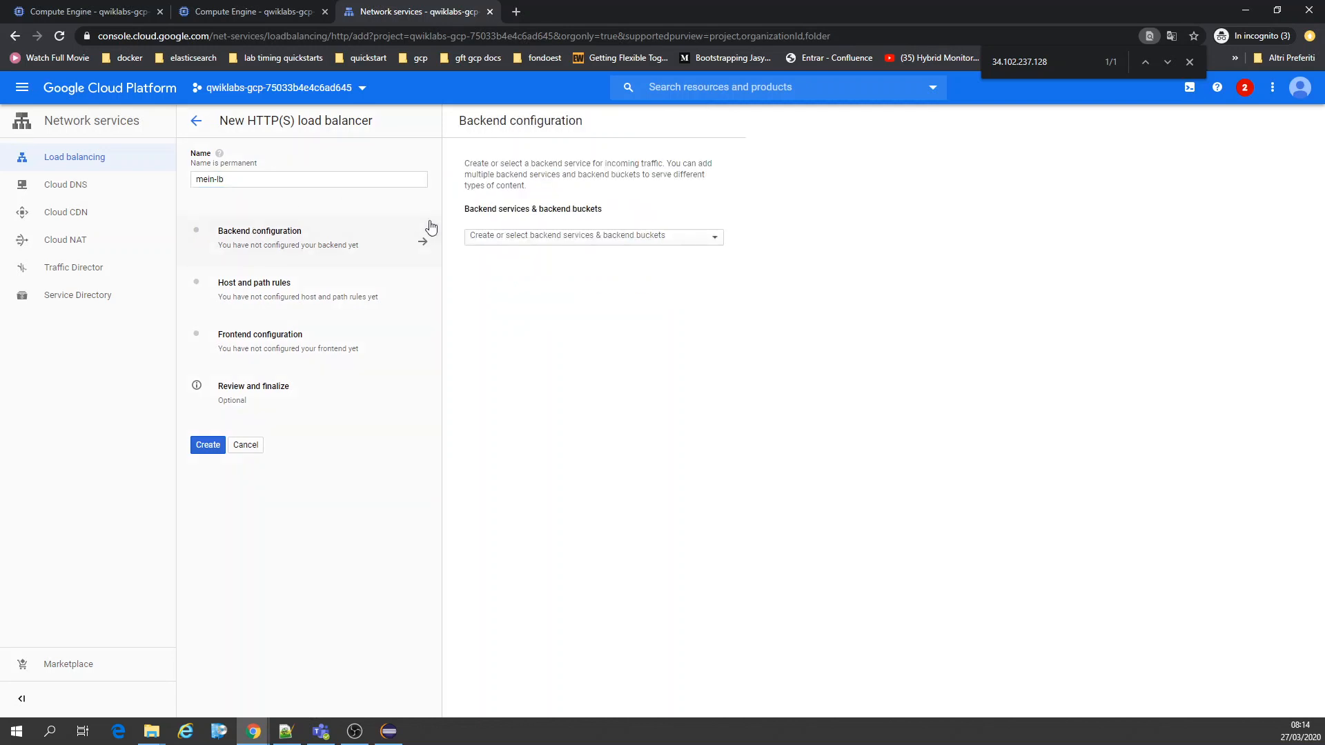
pyautogui.click(520, 237)
pyautogui.moveTo(545, 261)
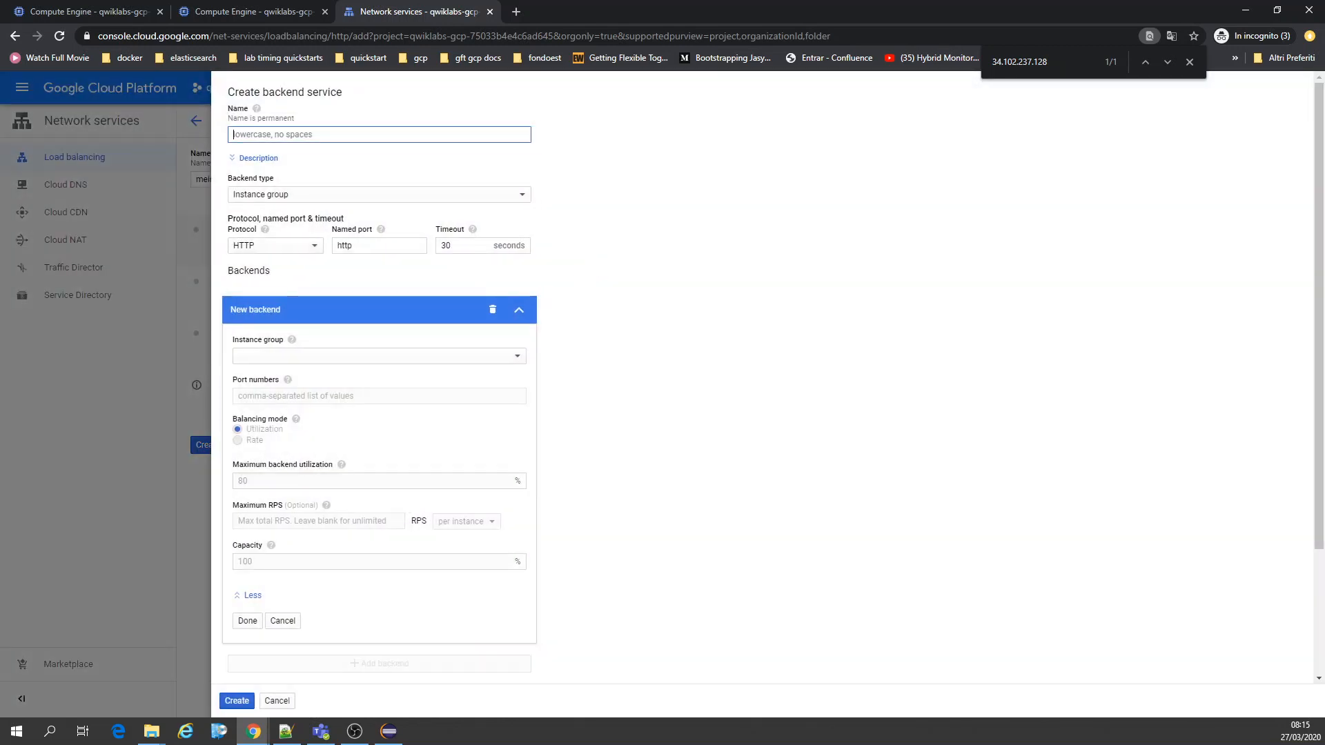
pyautogui.click(292, 132)
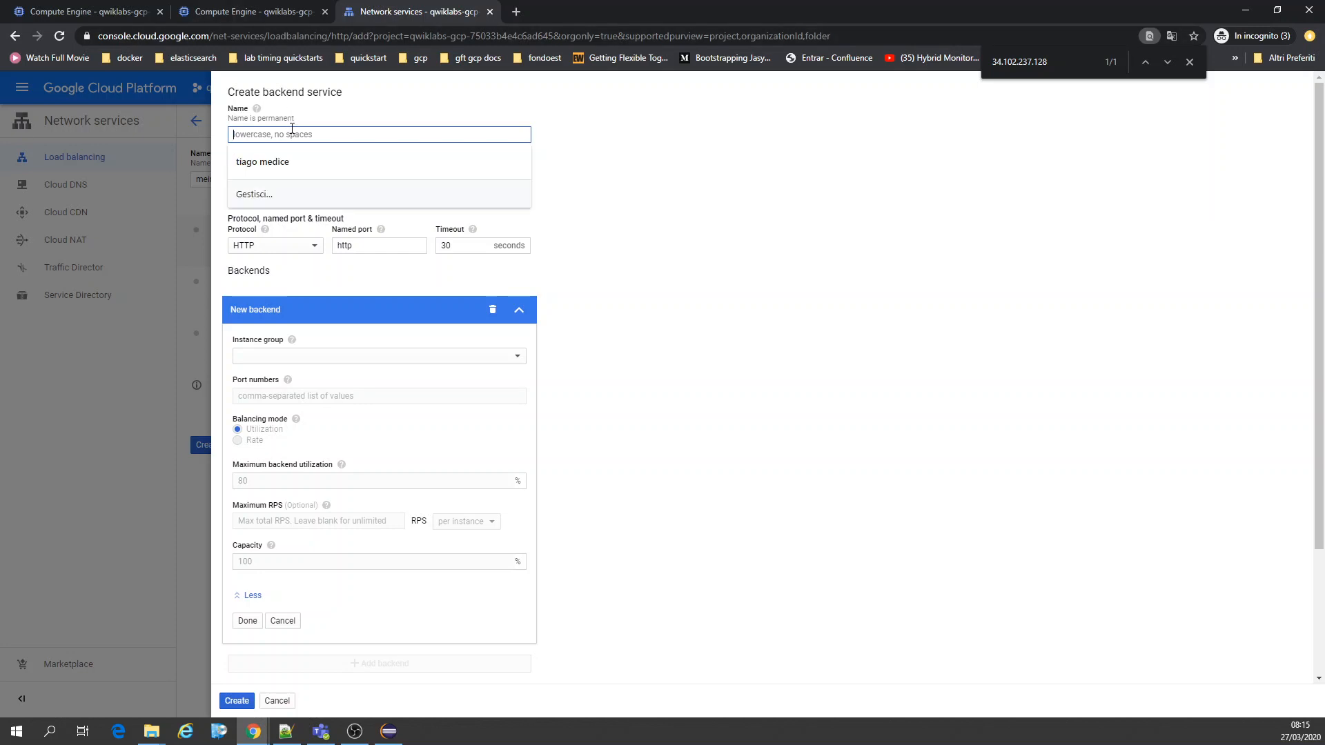
pyautogui.write('http-be')
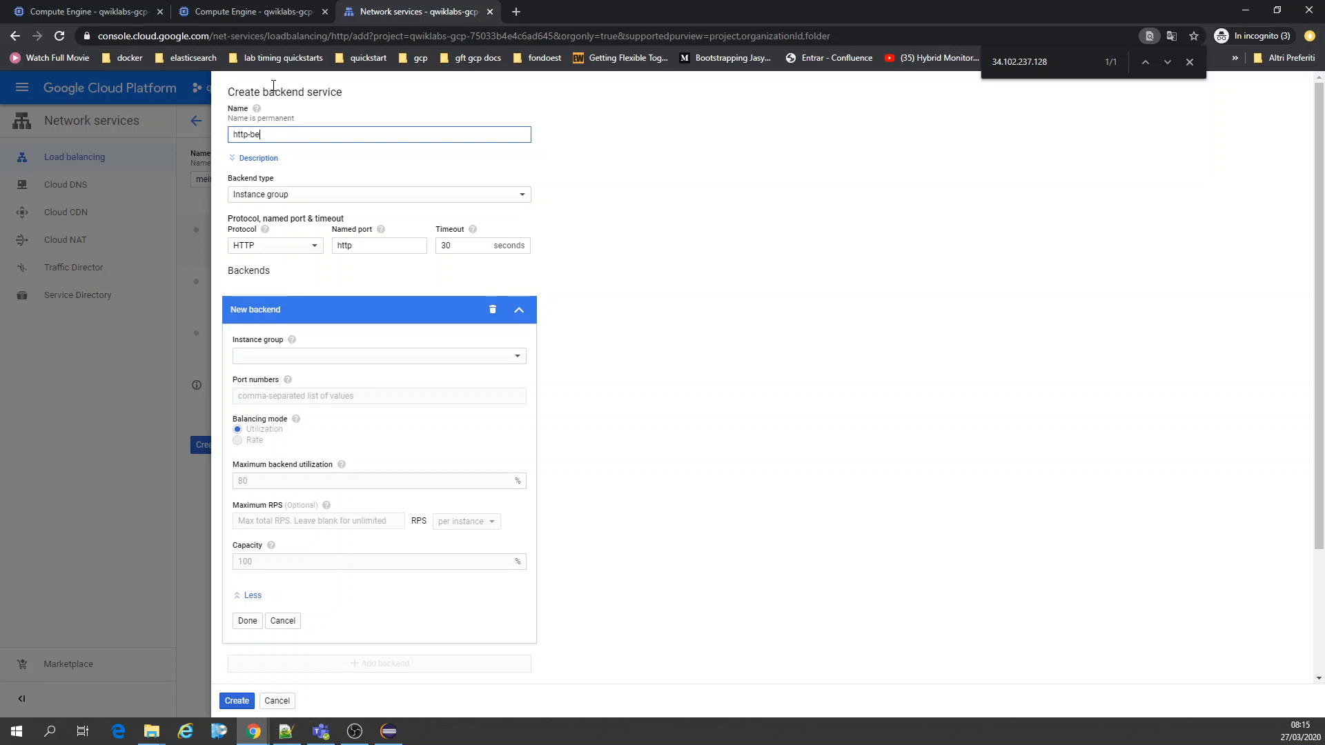
# Choose us-group-1 as the new backend's instance group and set its maximum backend utilization to 50%.
pyautogui.click(308, 355)
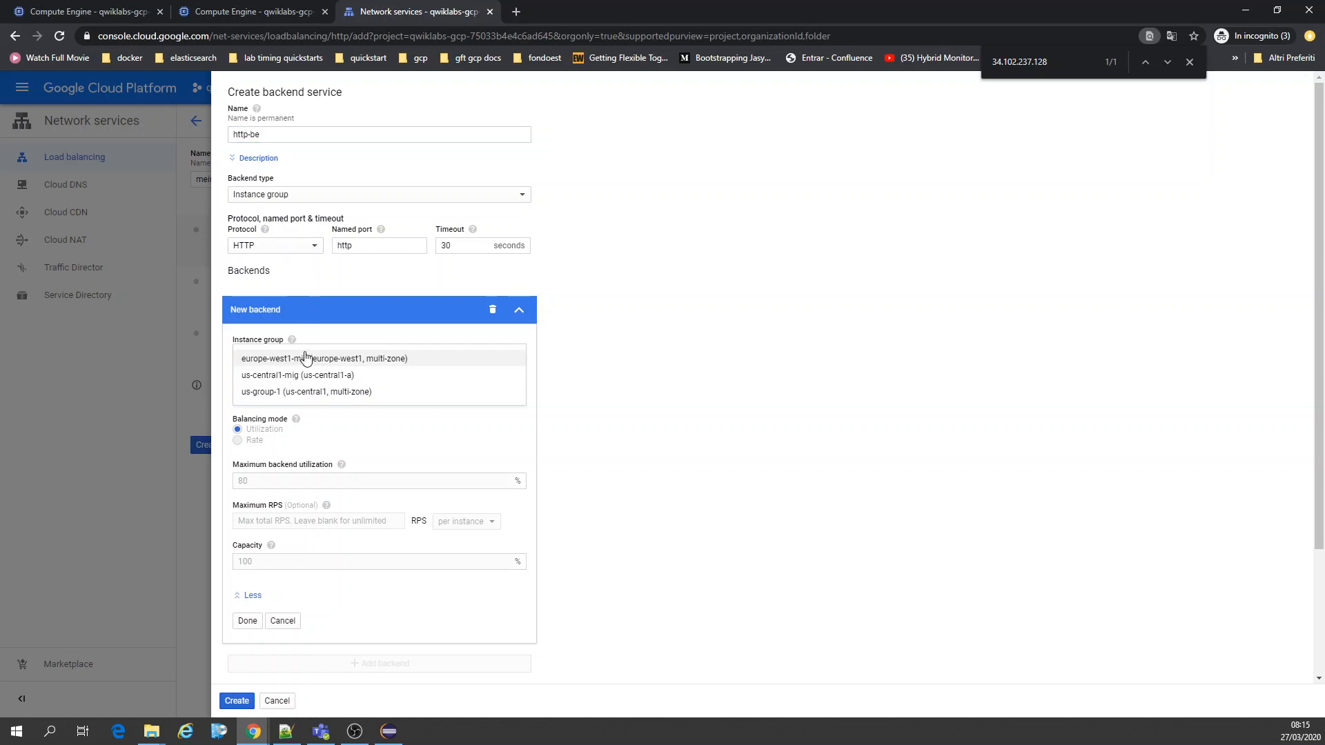
pyautogui.click(310, 392)
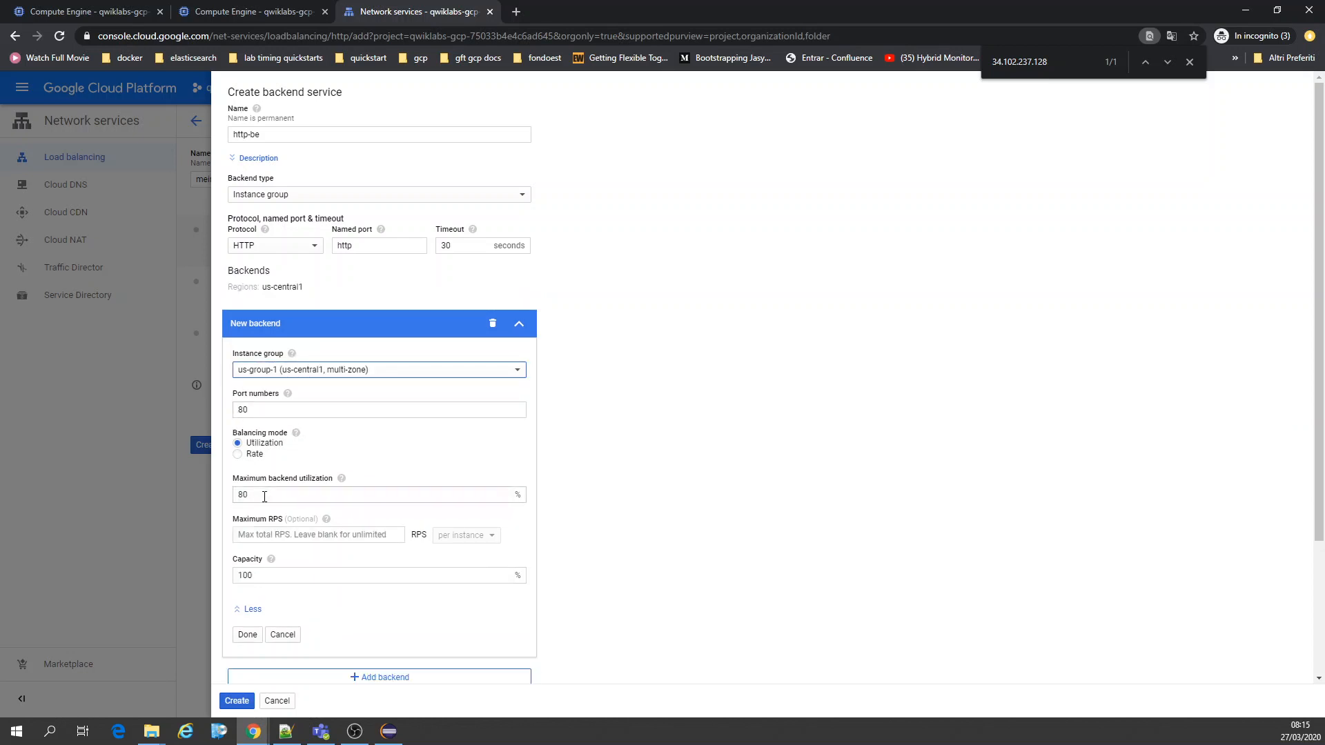
pyautogui.scroll(-2, 270, 497)
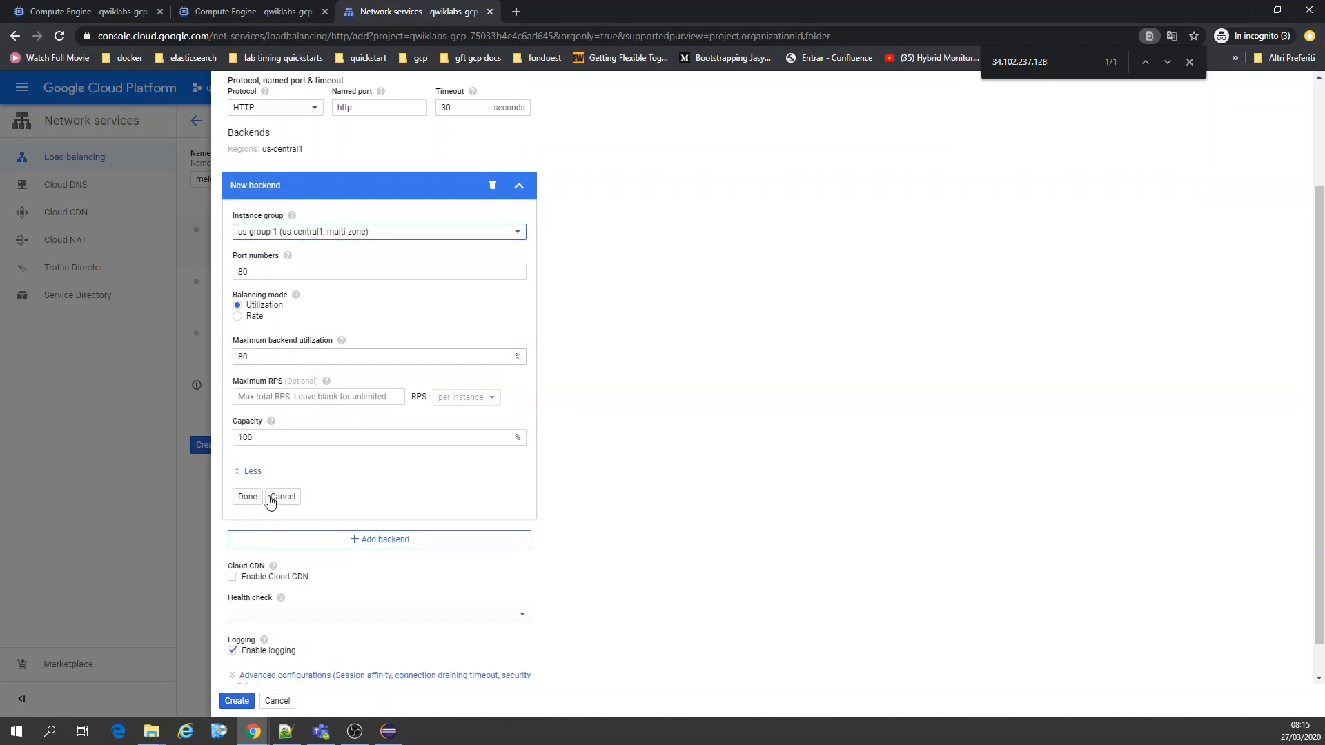
pyautogui.doubleClick(298, 359)
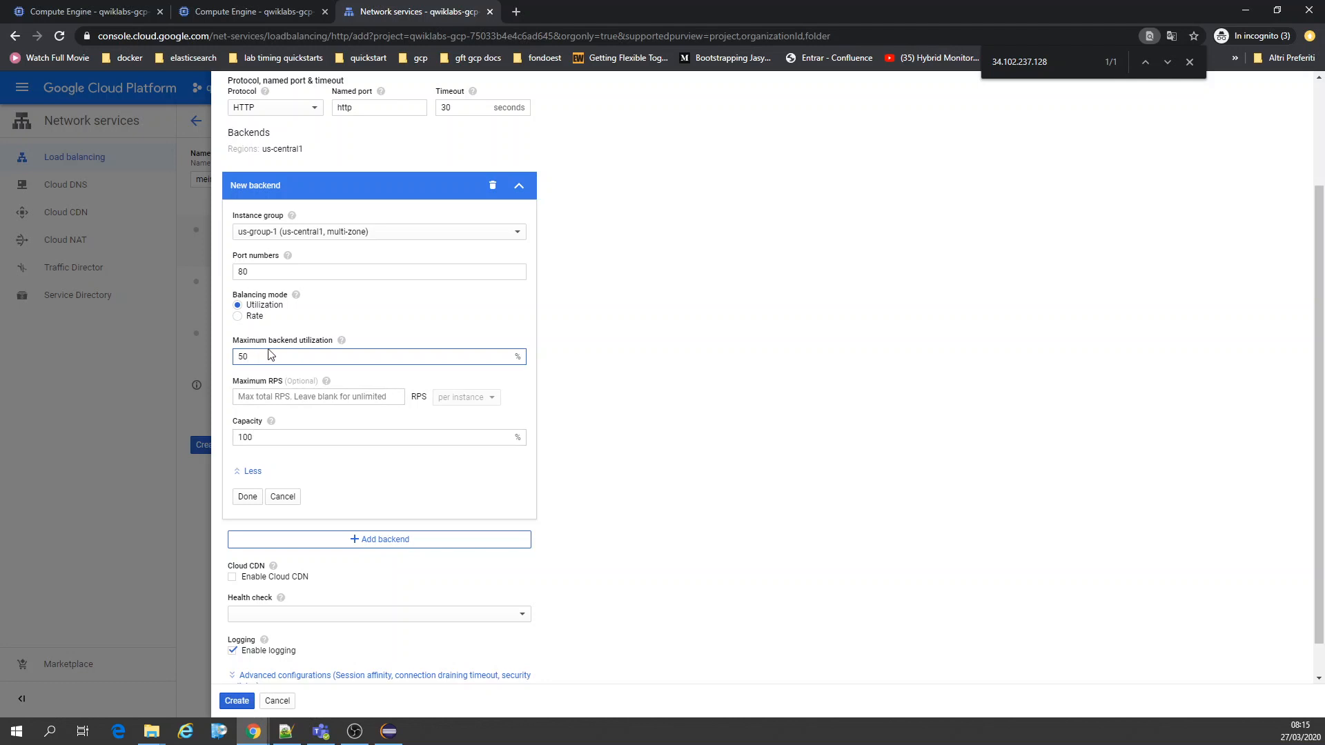
# Balance the us-group-1 backend by rate with a maximum of 40 RPS and 80% capacity, and finish that backend.
pyautogui.click(247, 319)
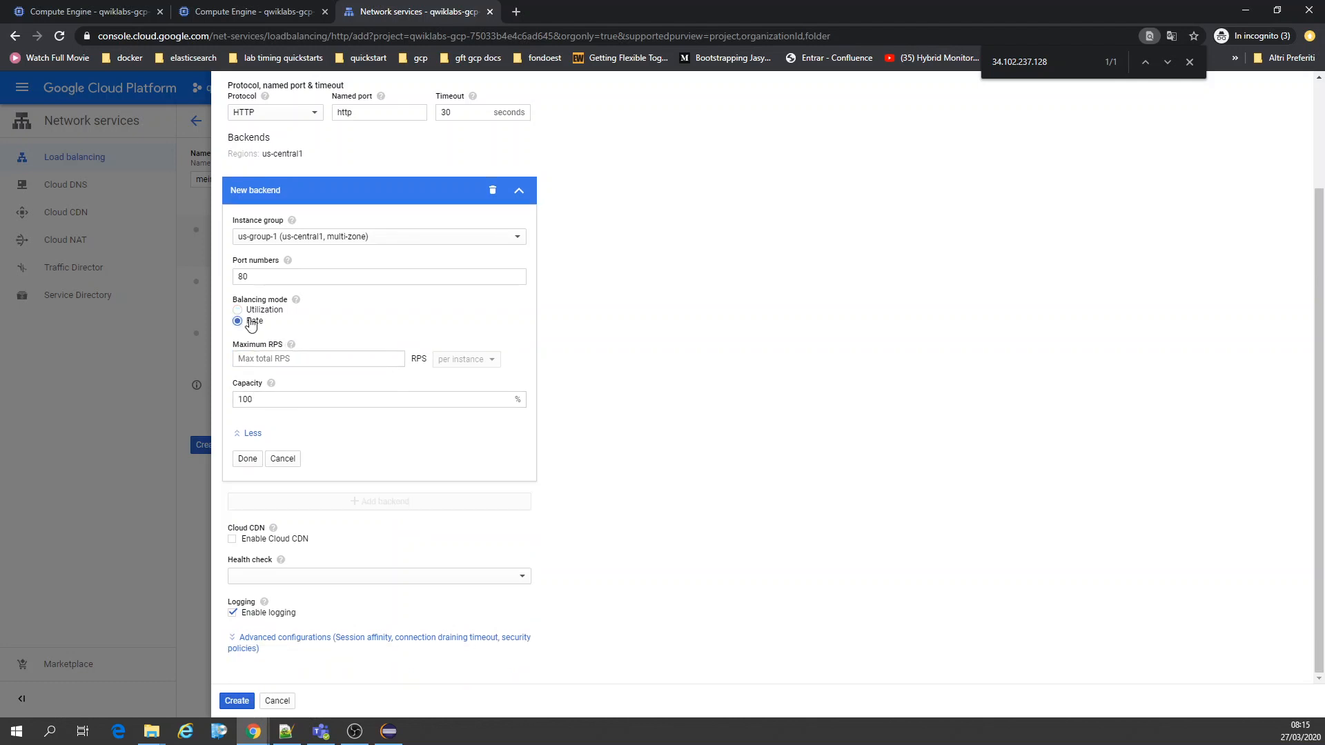
pyautogui.click(269, 400)
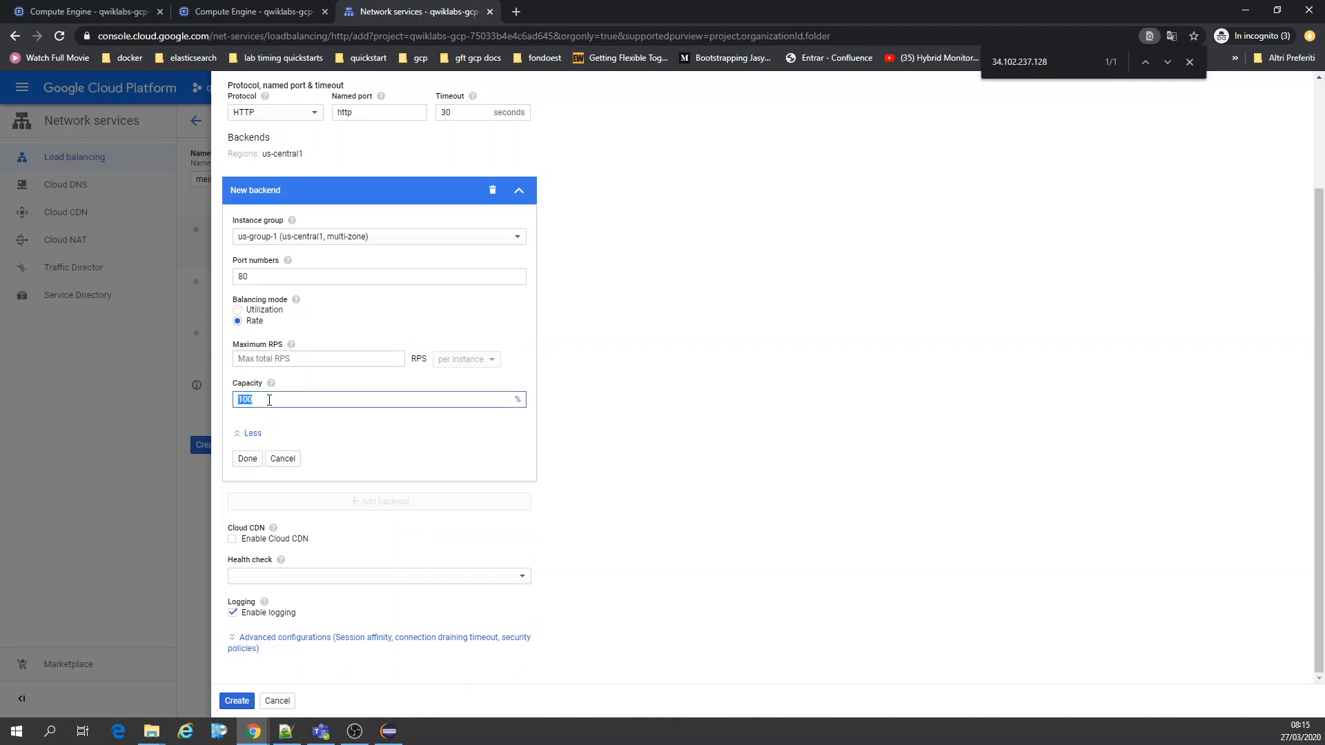
pyautogui.write('80')
pyautogui.click(275, 353)
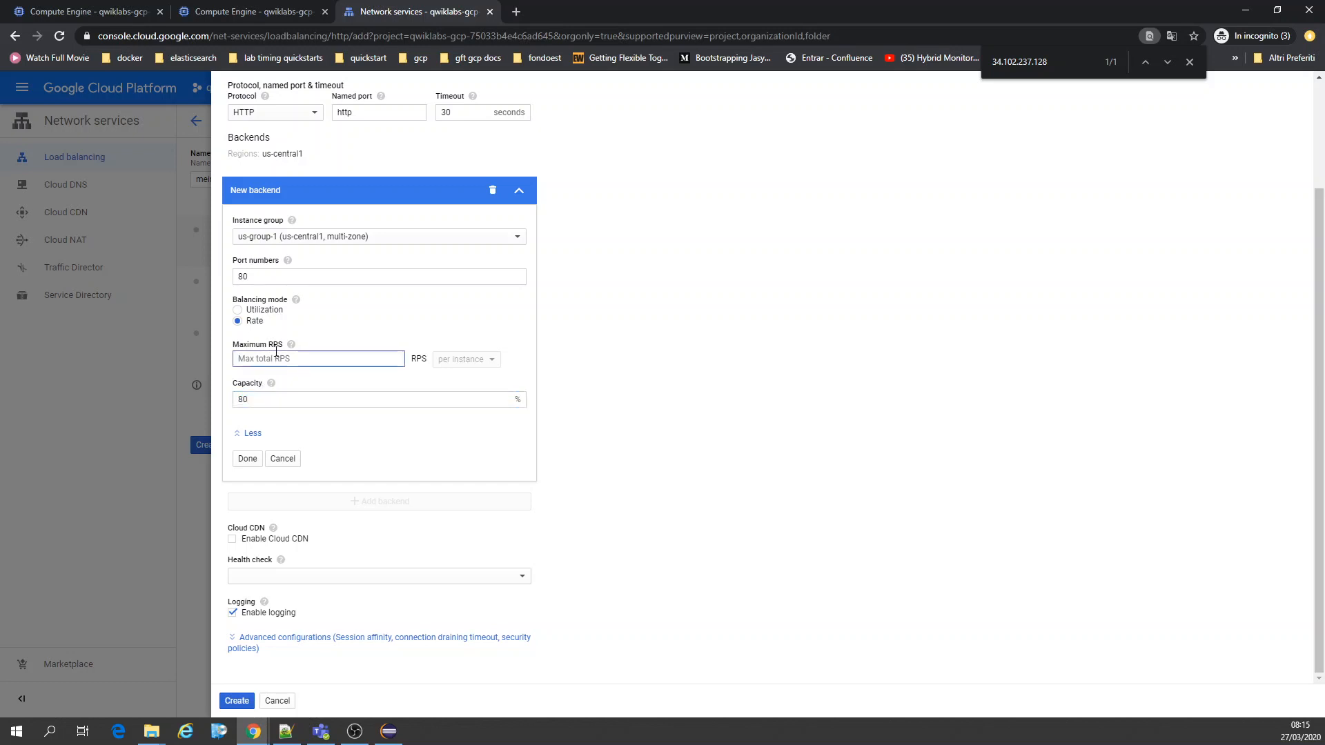
pyautogui.write('40')
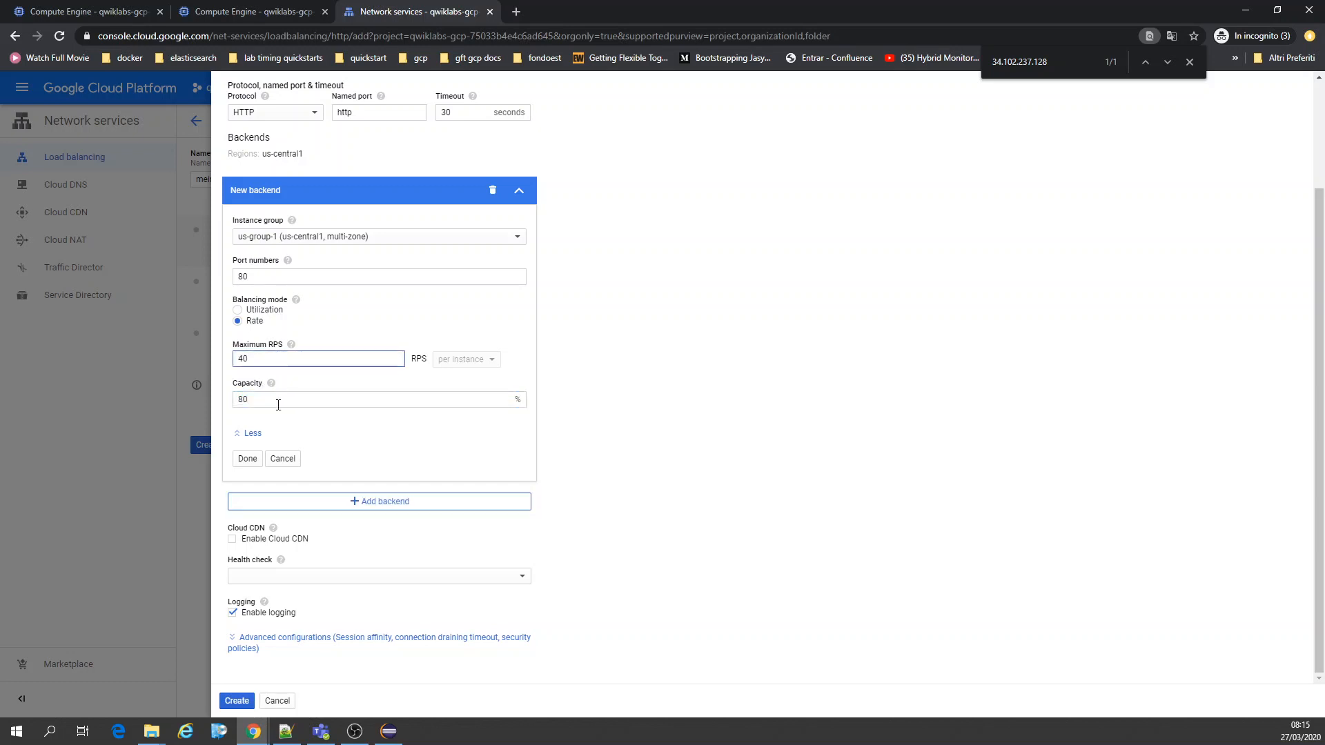
pyautogui.click(246, 459)
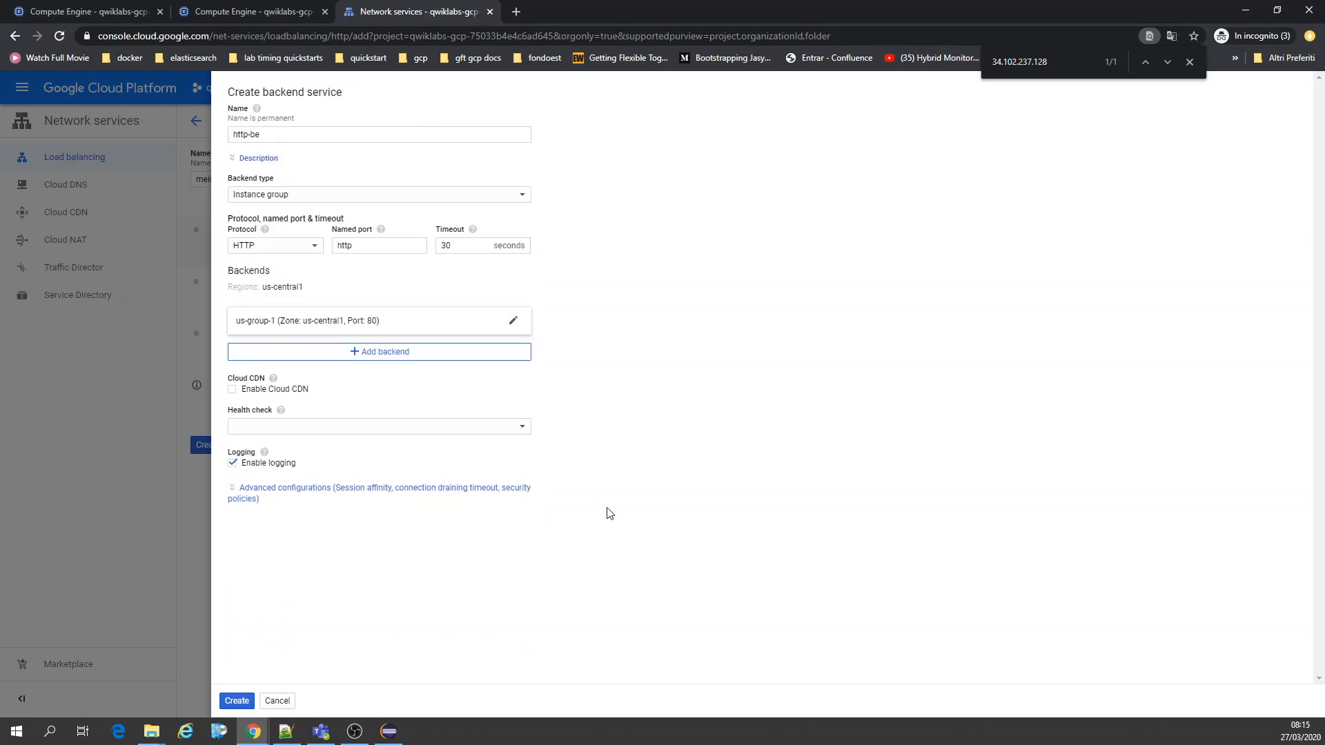
# Add a second backend, look for europe-group-1 among its instance group choices, and refresh the Compute Engine instance groups list.
pyautogui.click(358, 353)
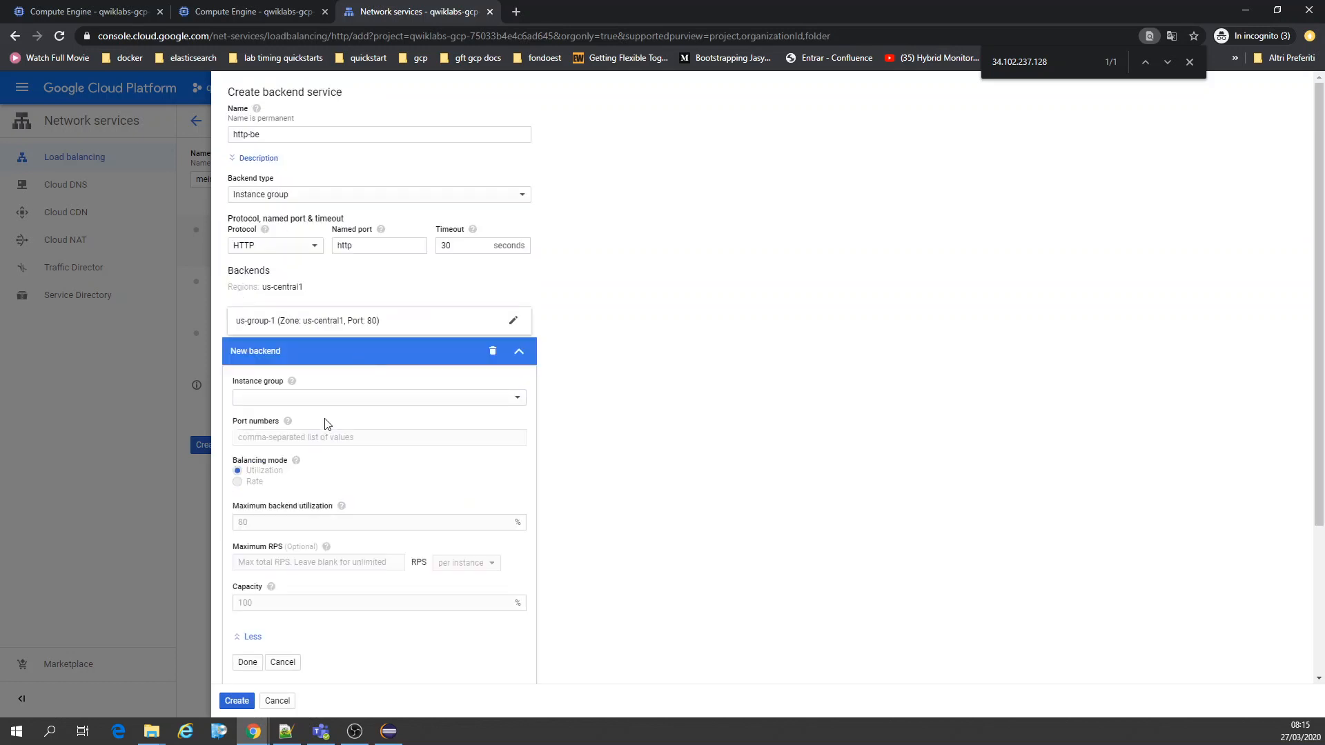
pyautogui.click(331, 398)
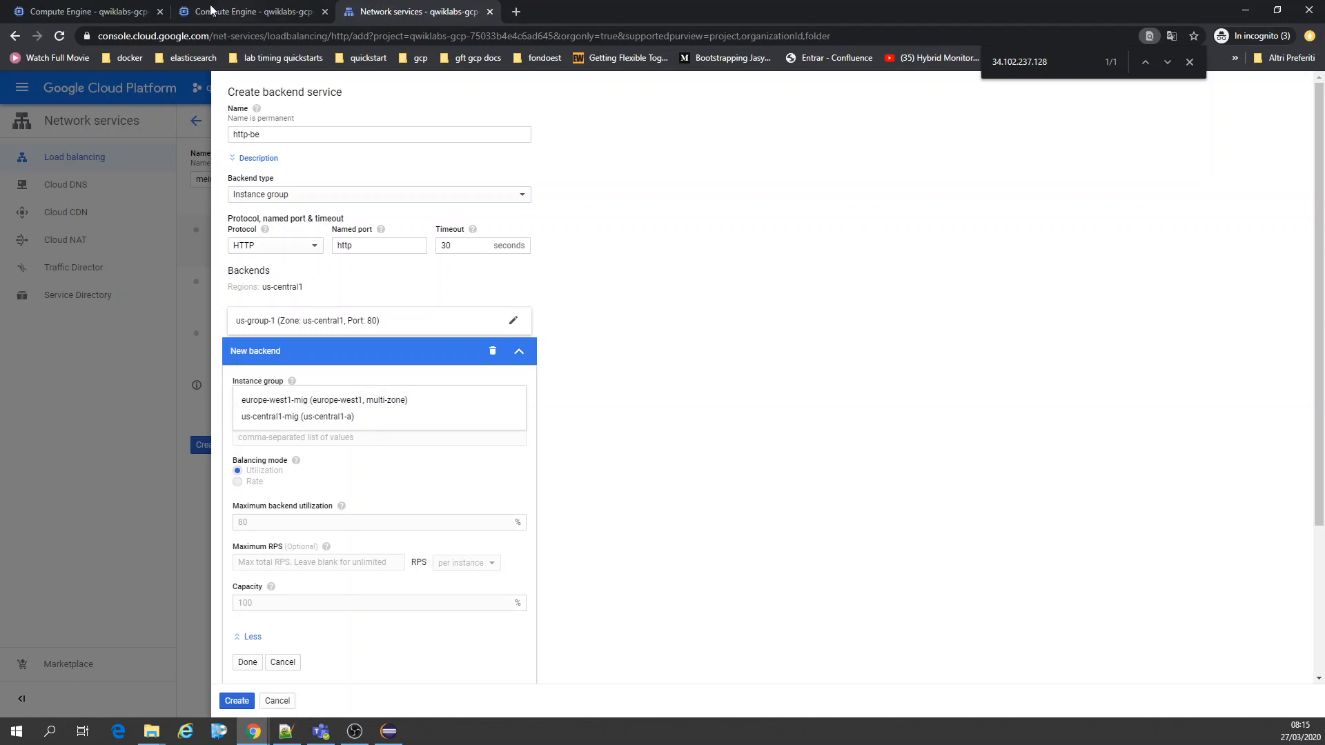
pyautogui.click(83, 9)
pyautogui.click(240, 8)
pyautogui.click(510, 121)
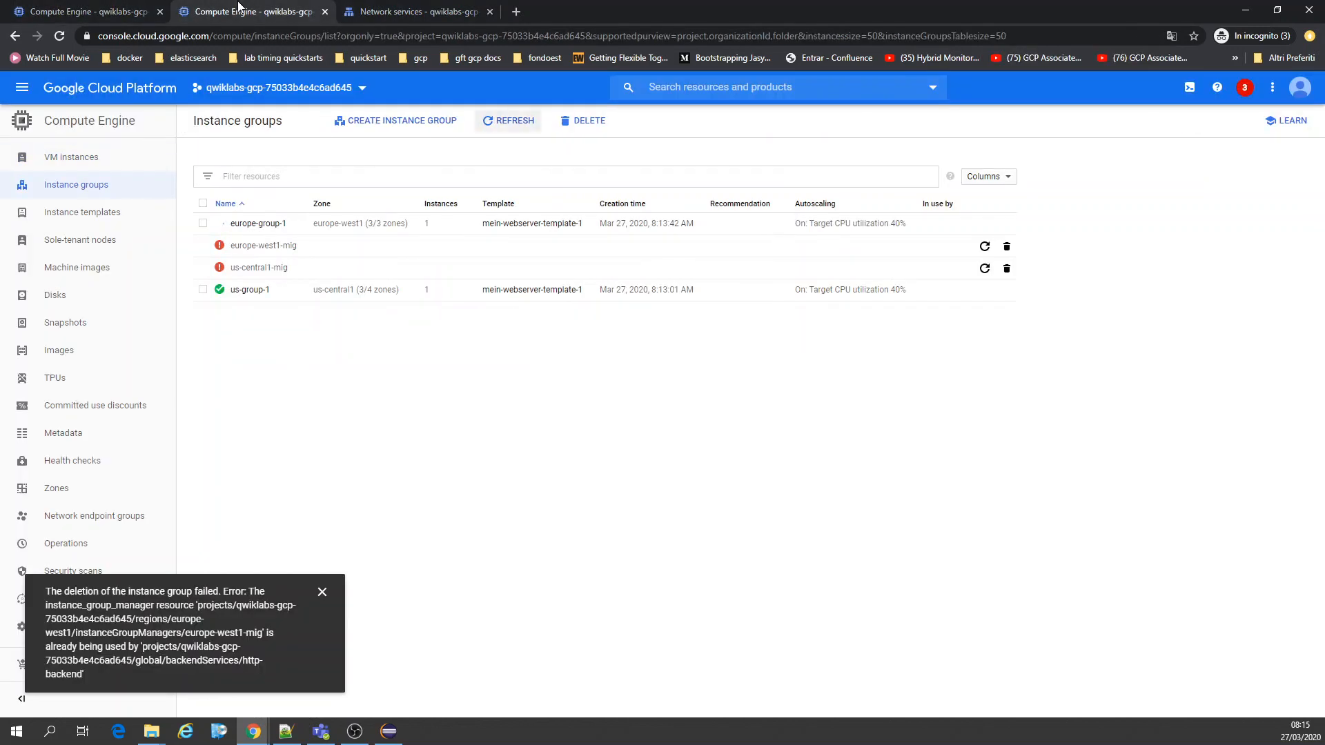
pyautogui.click(506, 123)
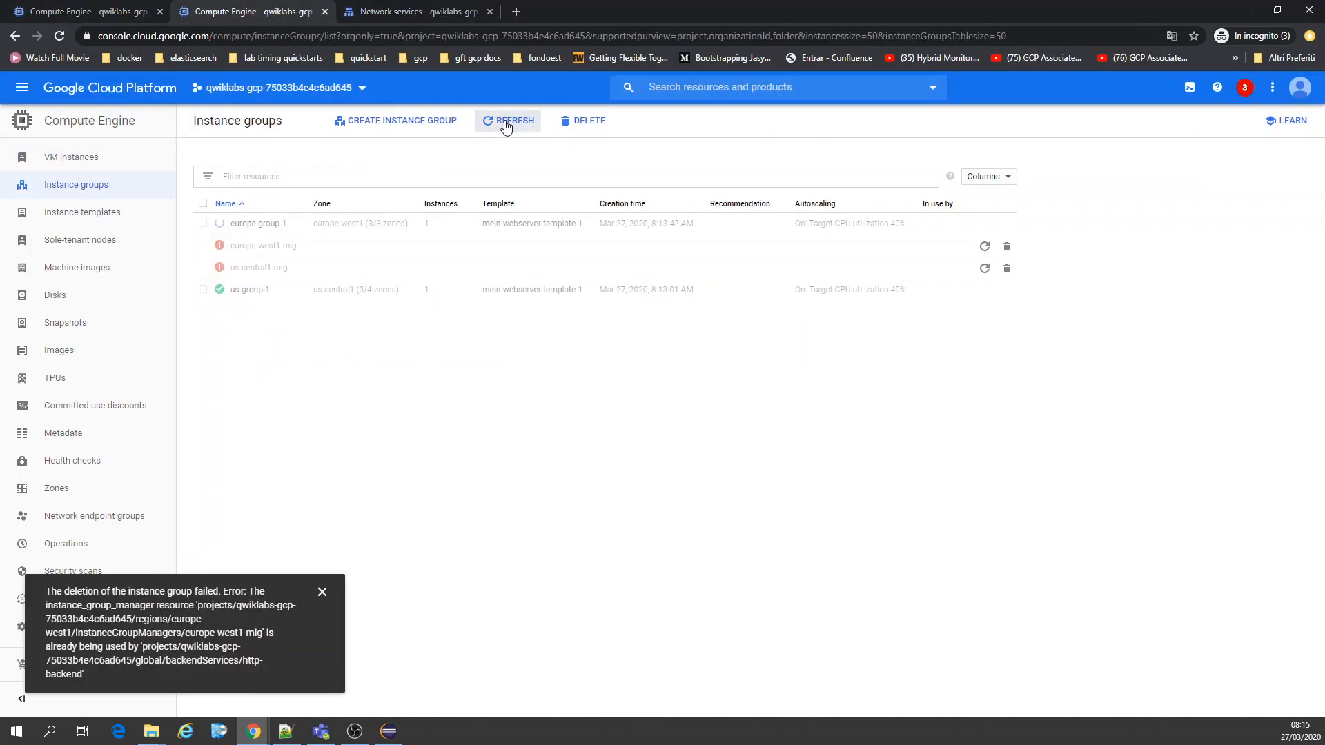
pyautogui.click(395, 8)
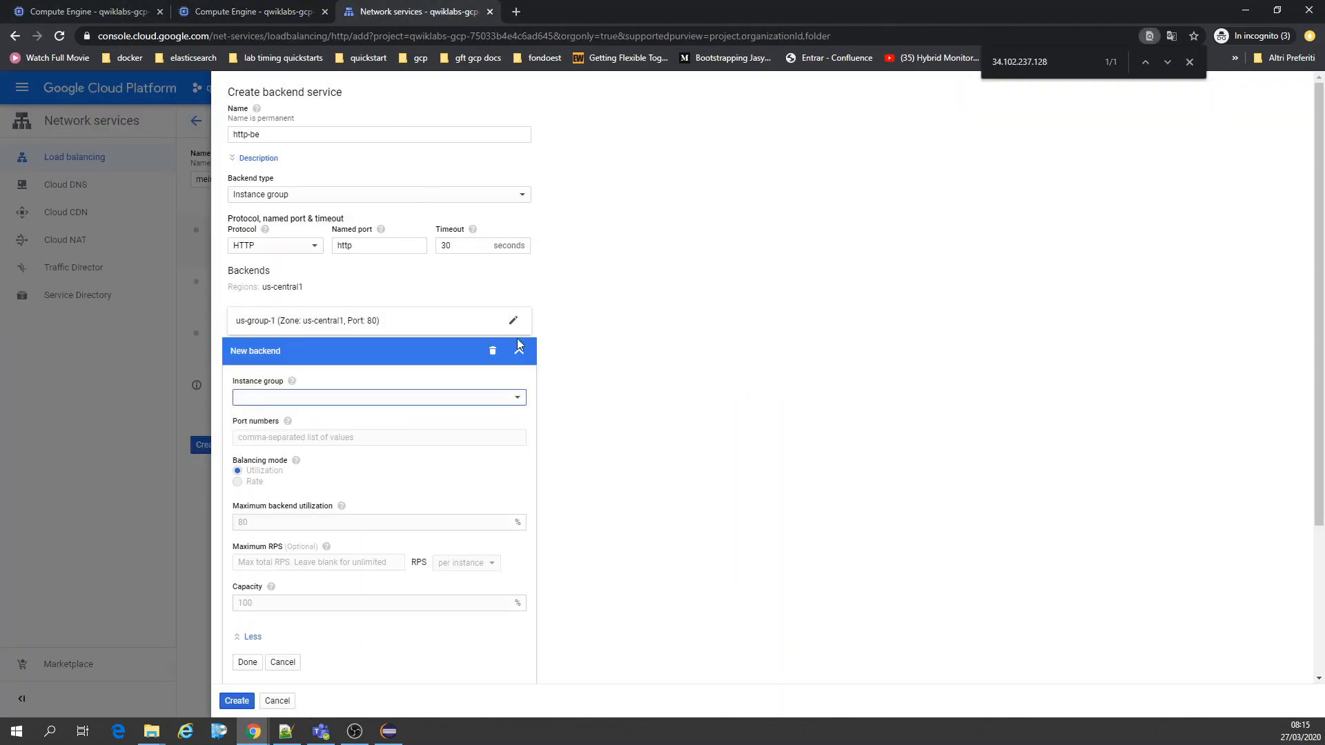
# Compare the second backend's instance group choices with the instance groups list, and remove that backend.
pyautogui.click(506, 398)
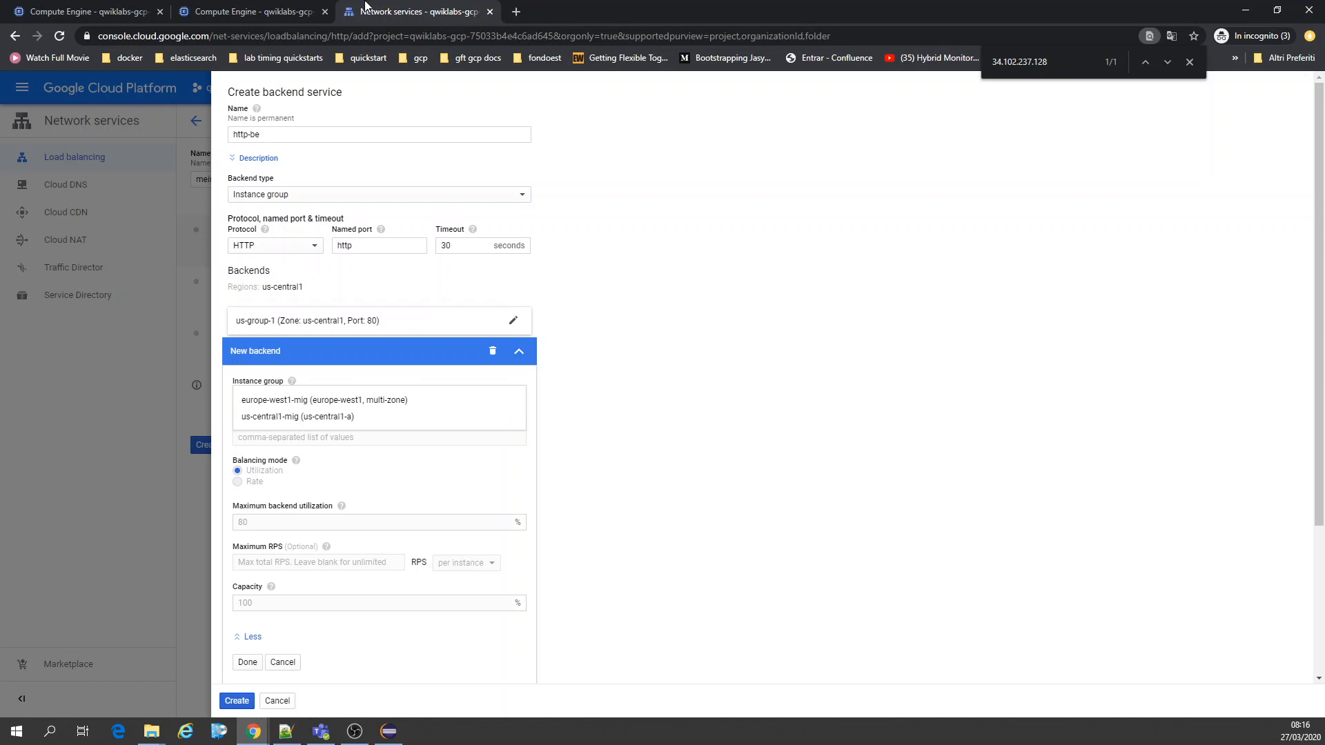
pyautogui.click(284, 10)
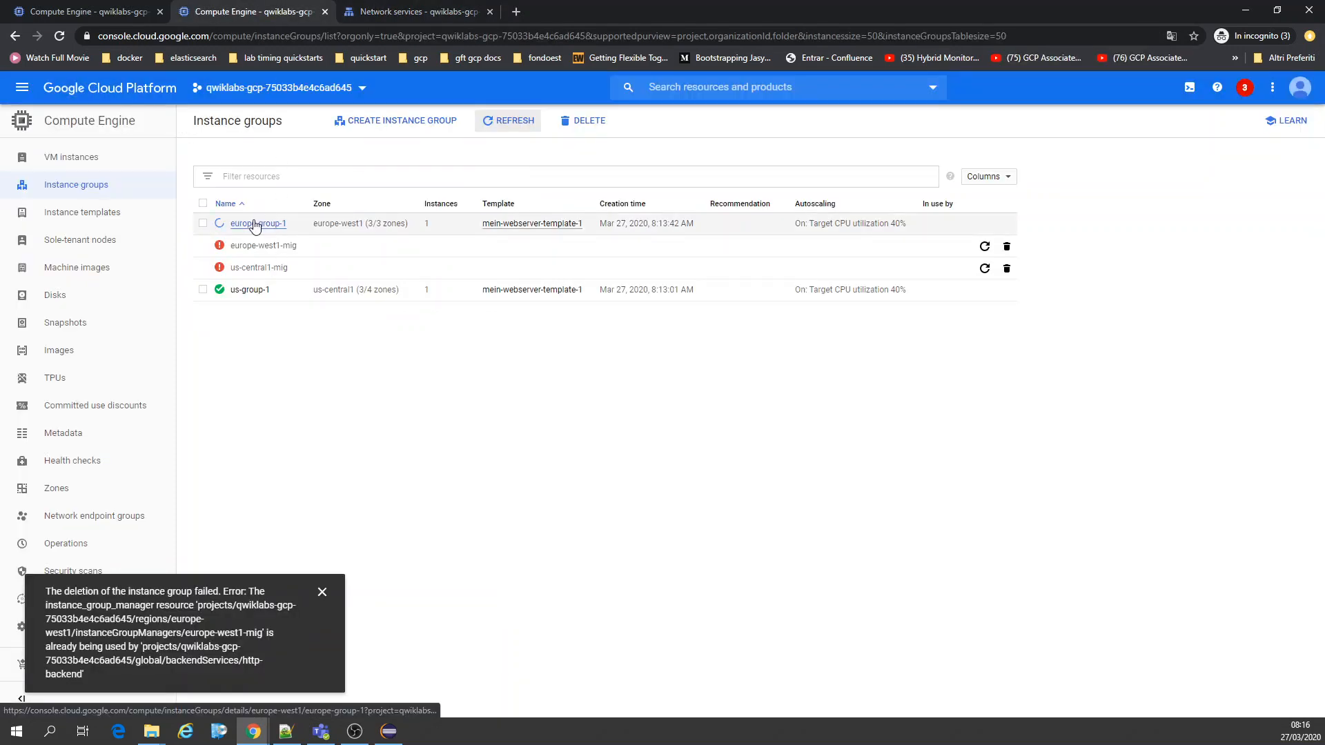
pyautogui.click(376, 8)
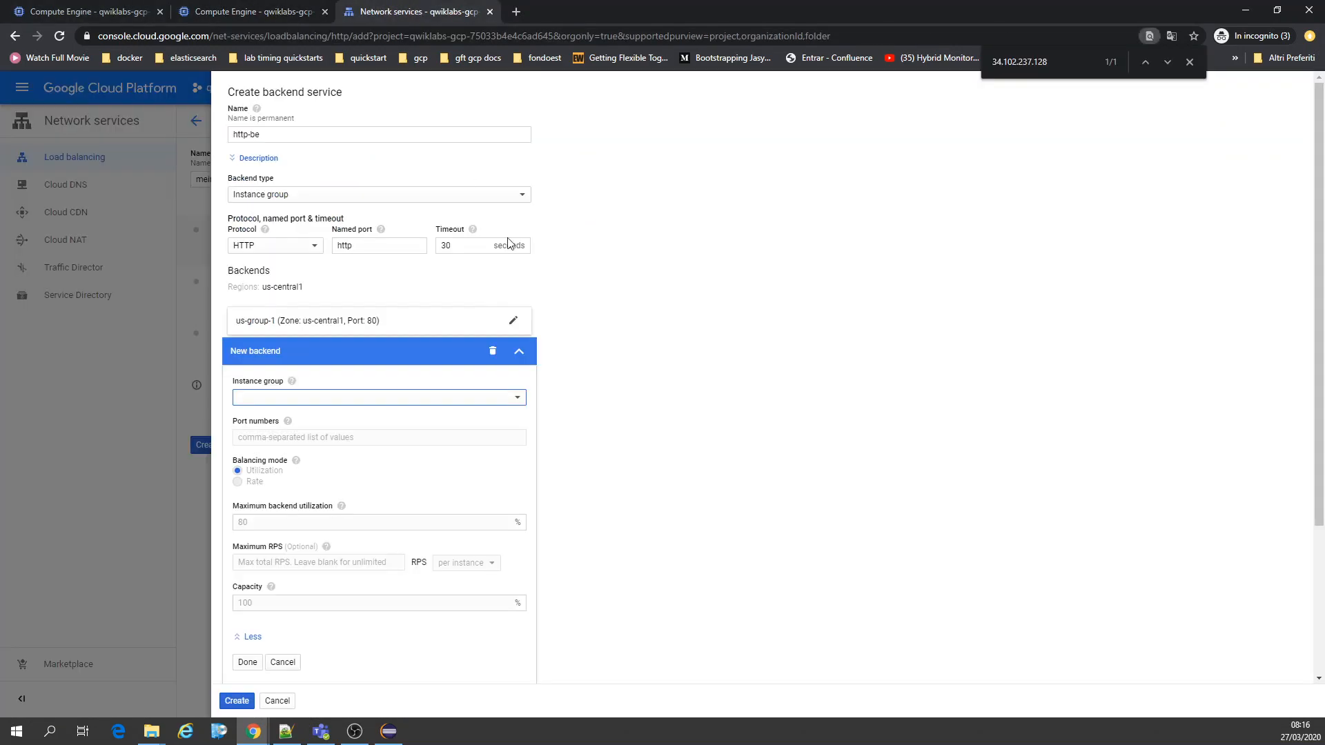
pyautogui.click(492, 352)
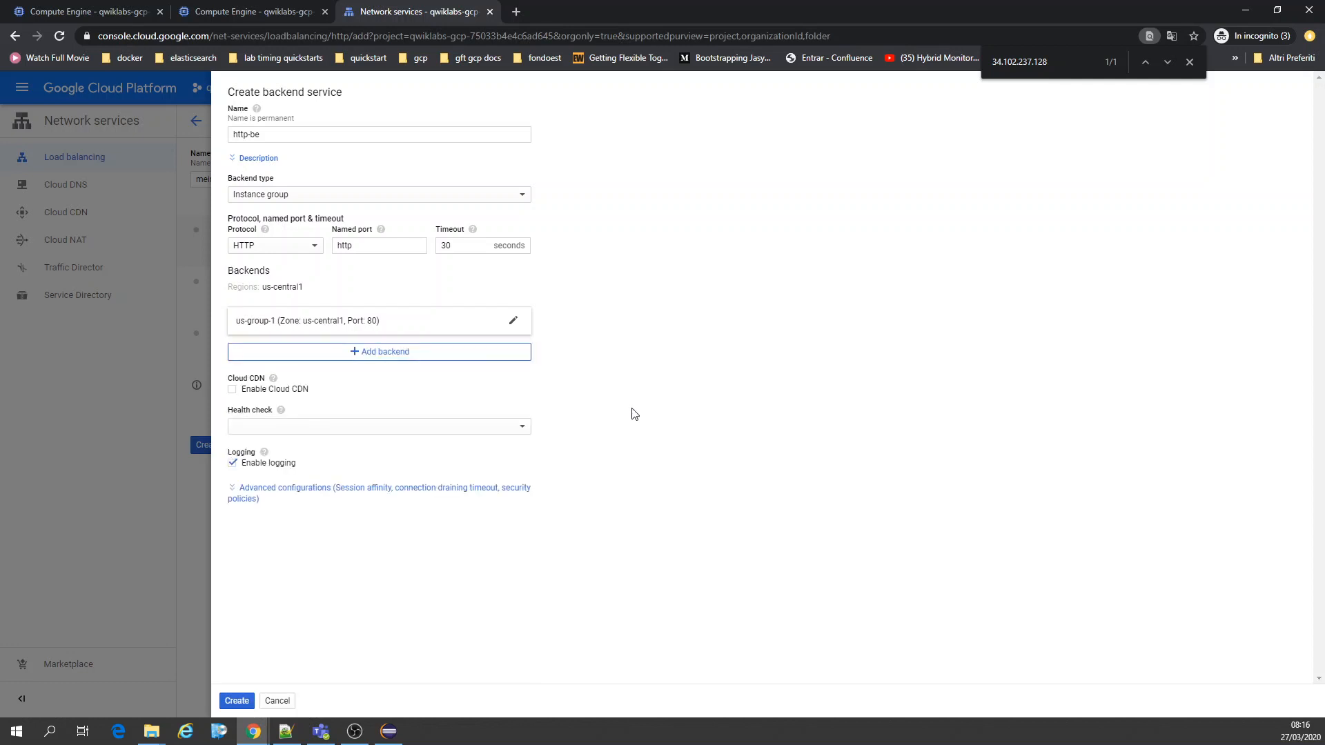
# Refresh the instance groups list, recheck the choices in another added backend, and discard the http-be backend service.
pyautogui.click(265, 8)
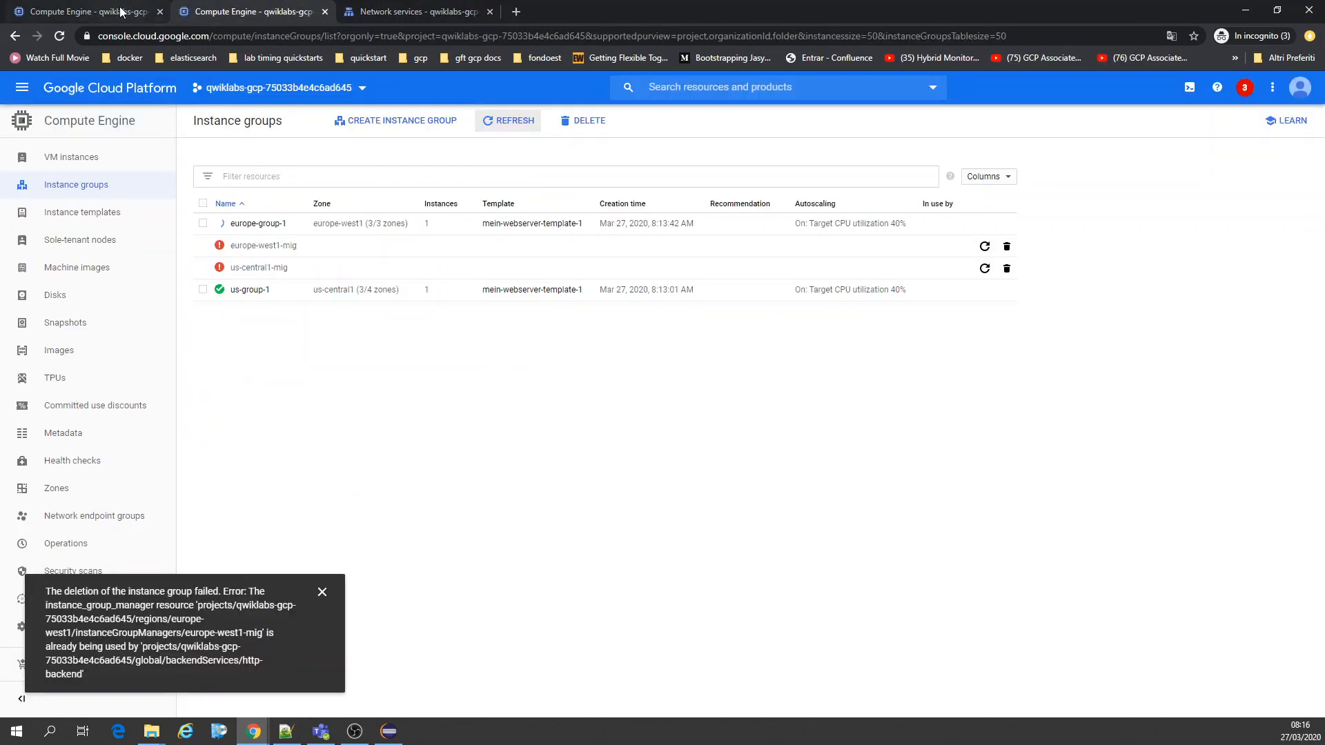
pyautogui.click(495, 126)
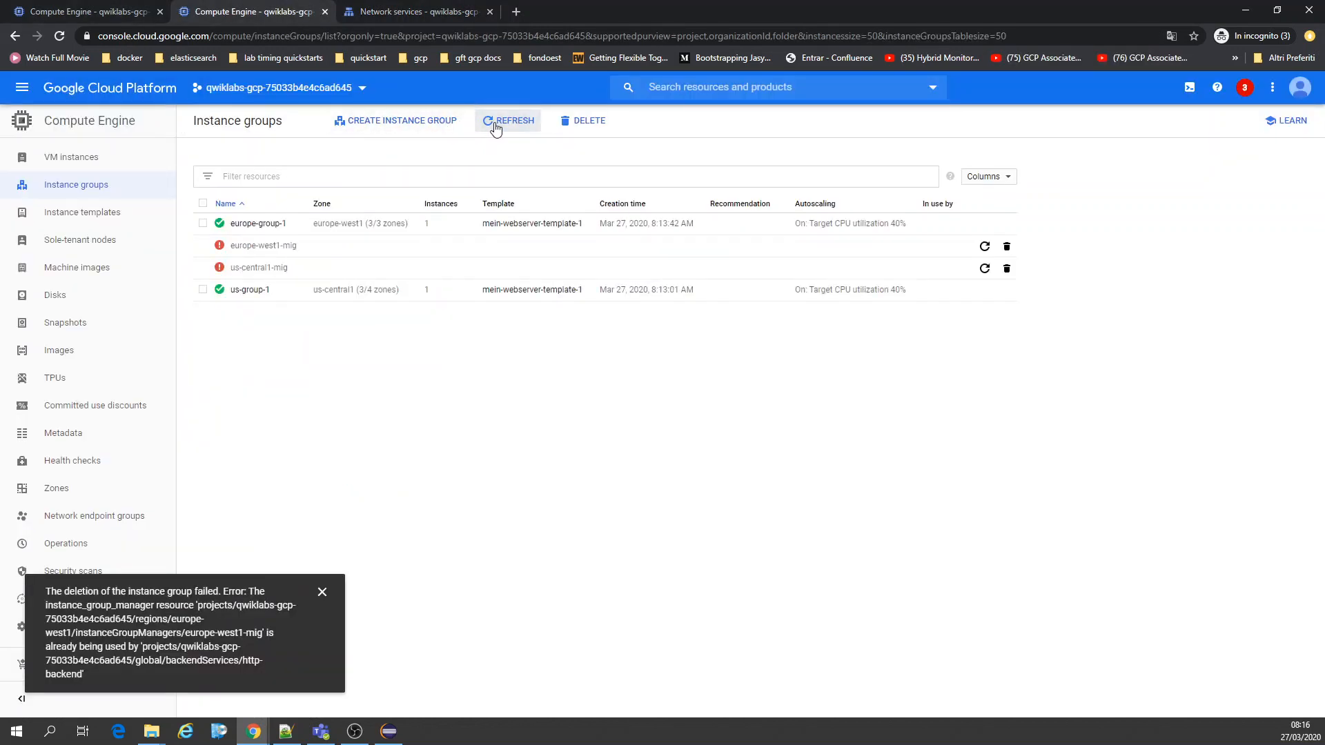
pyautogui.click(404, 12)
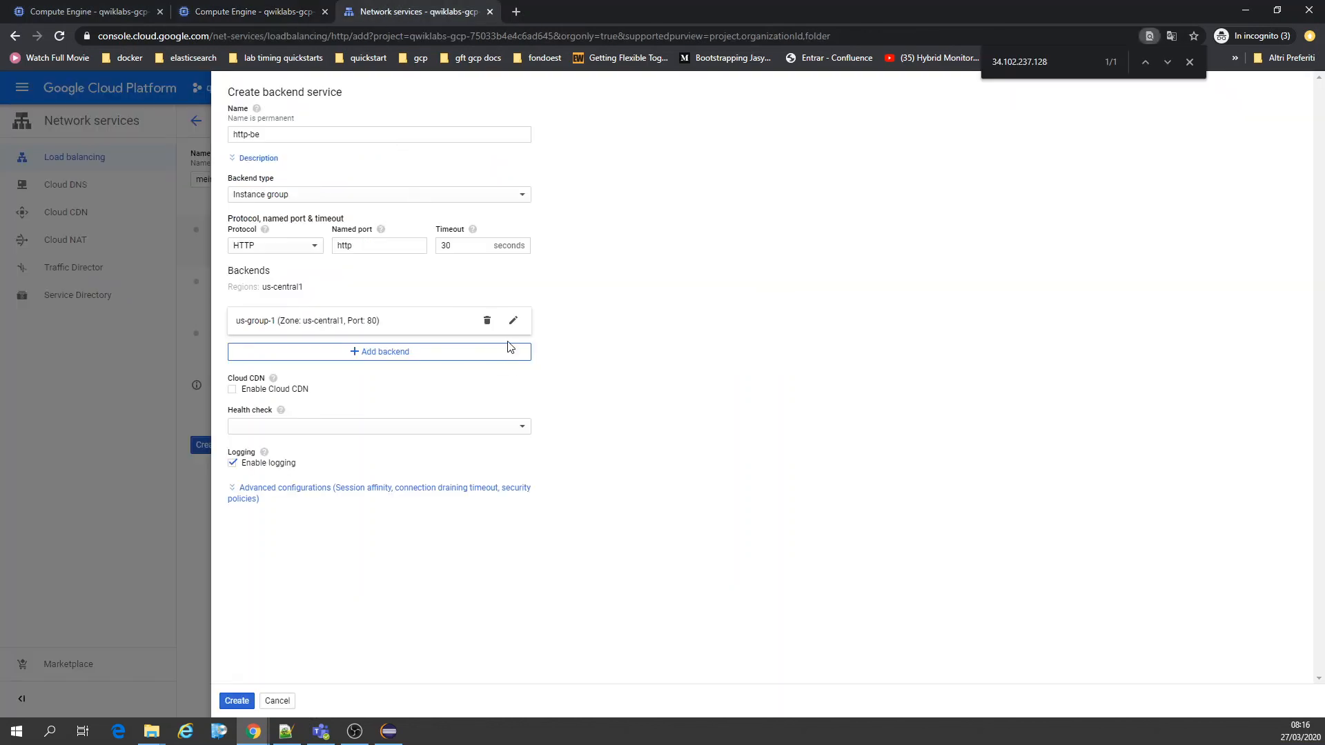
pyautogui.click(508, 358)
pyautogui.click(503, 400)
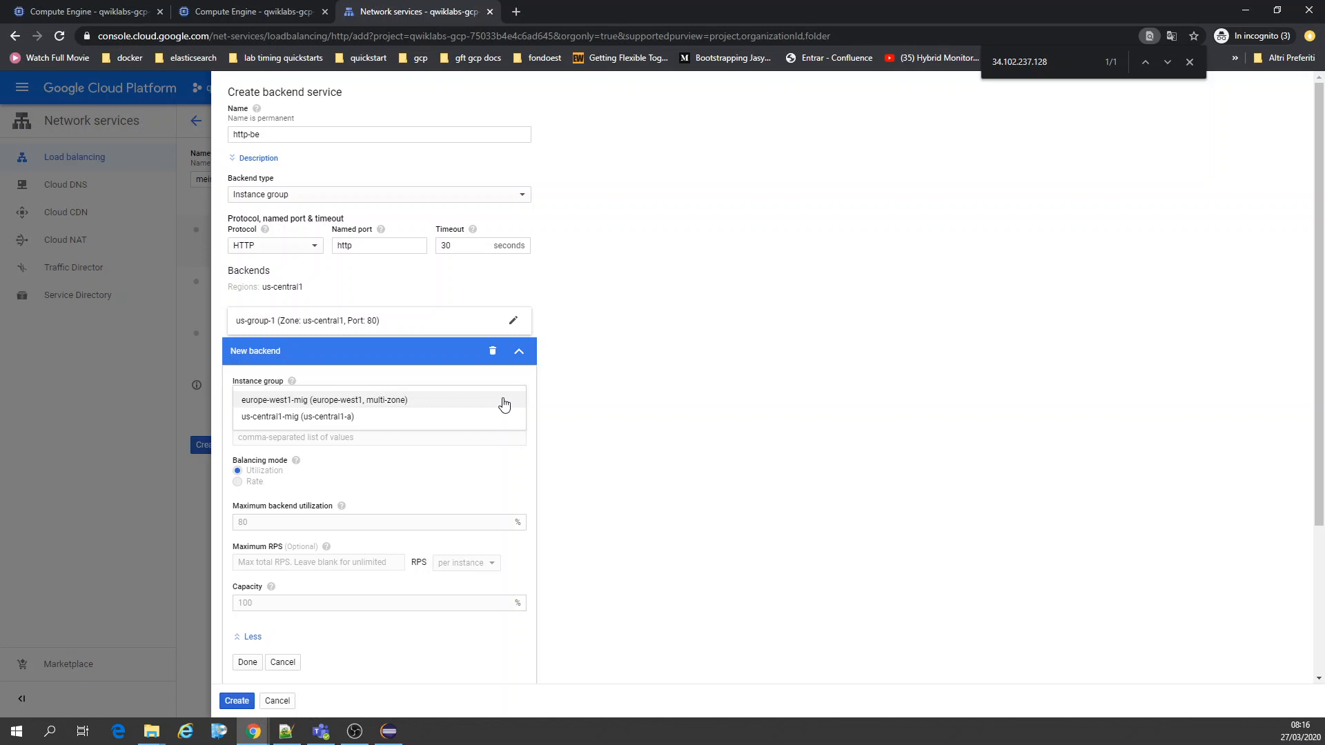
pyautogui.click(616, 388)
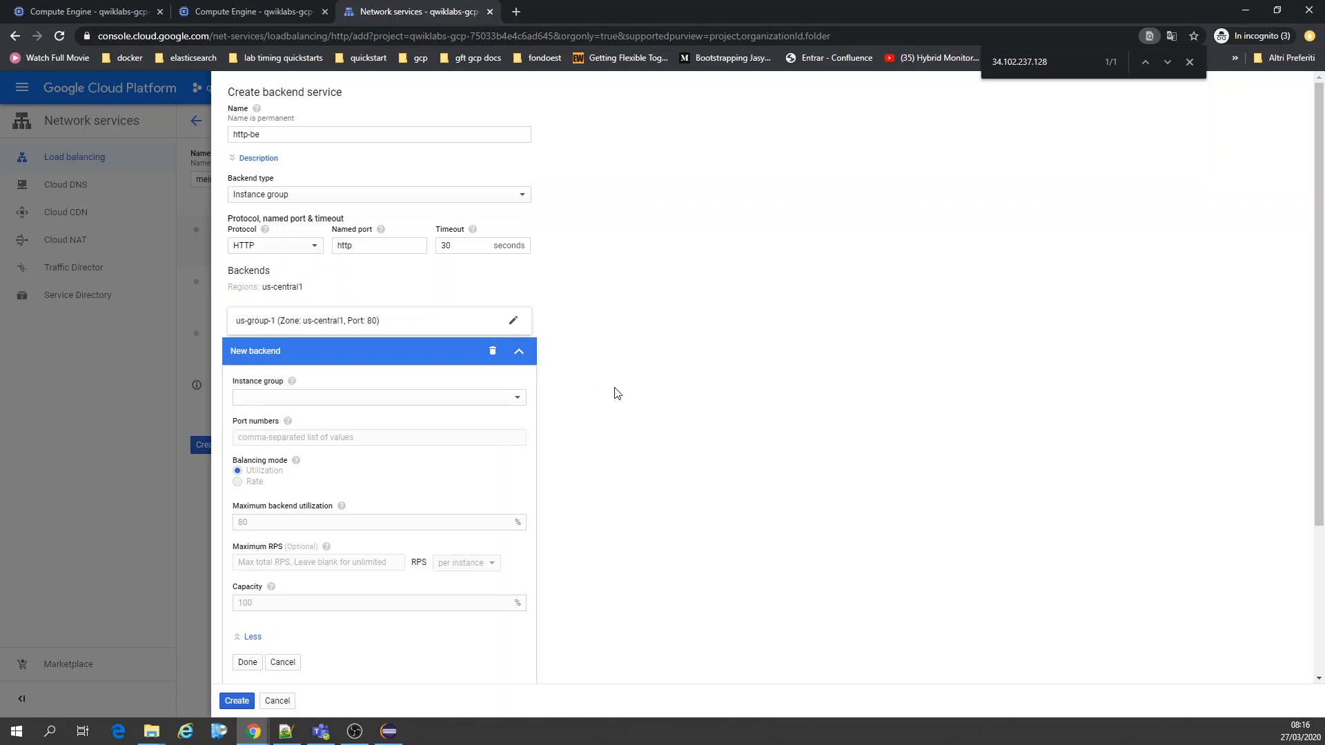
pyautogui.click(277, 701)
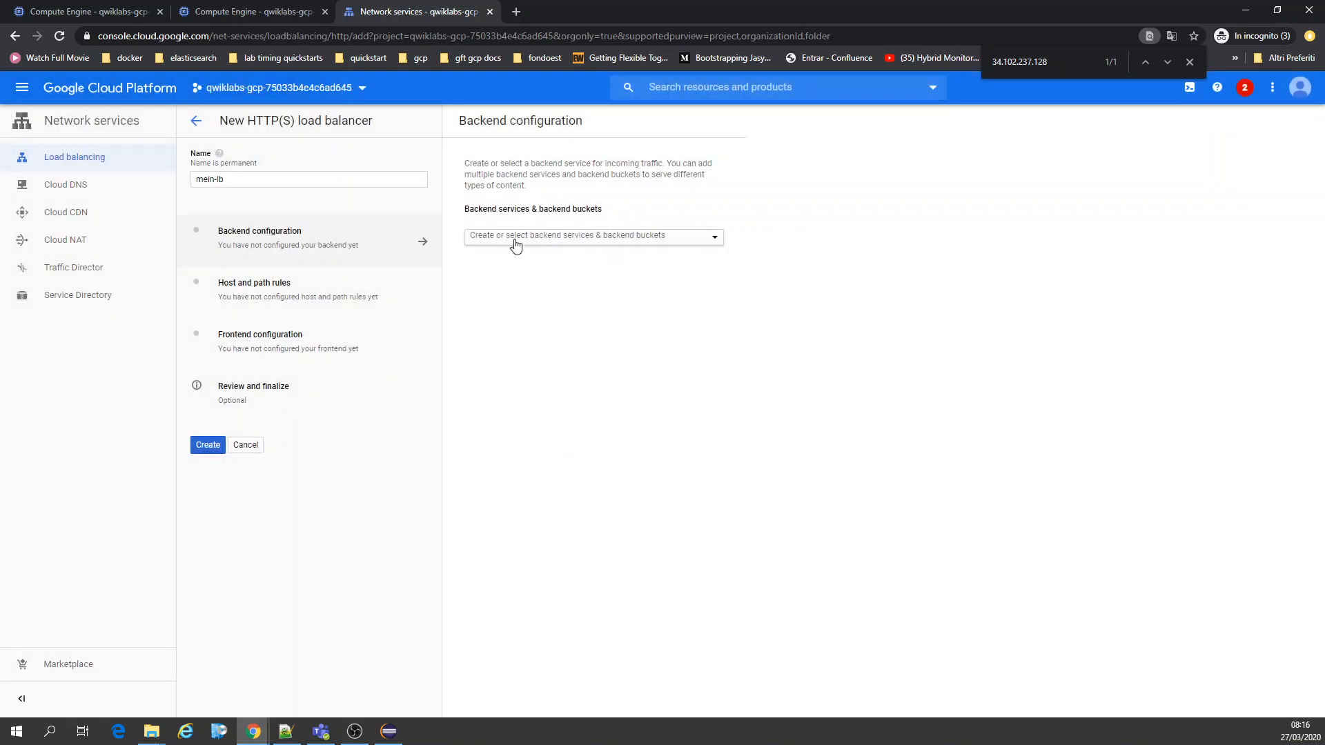
# Start a new backend service named be-service and check its instance group choices for europe-group-1.
pyautogui.click(514, 241)
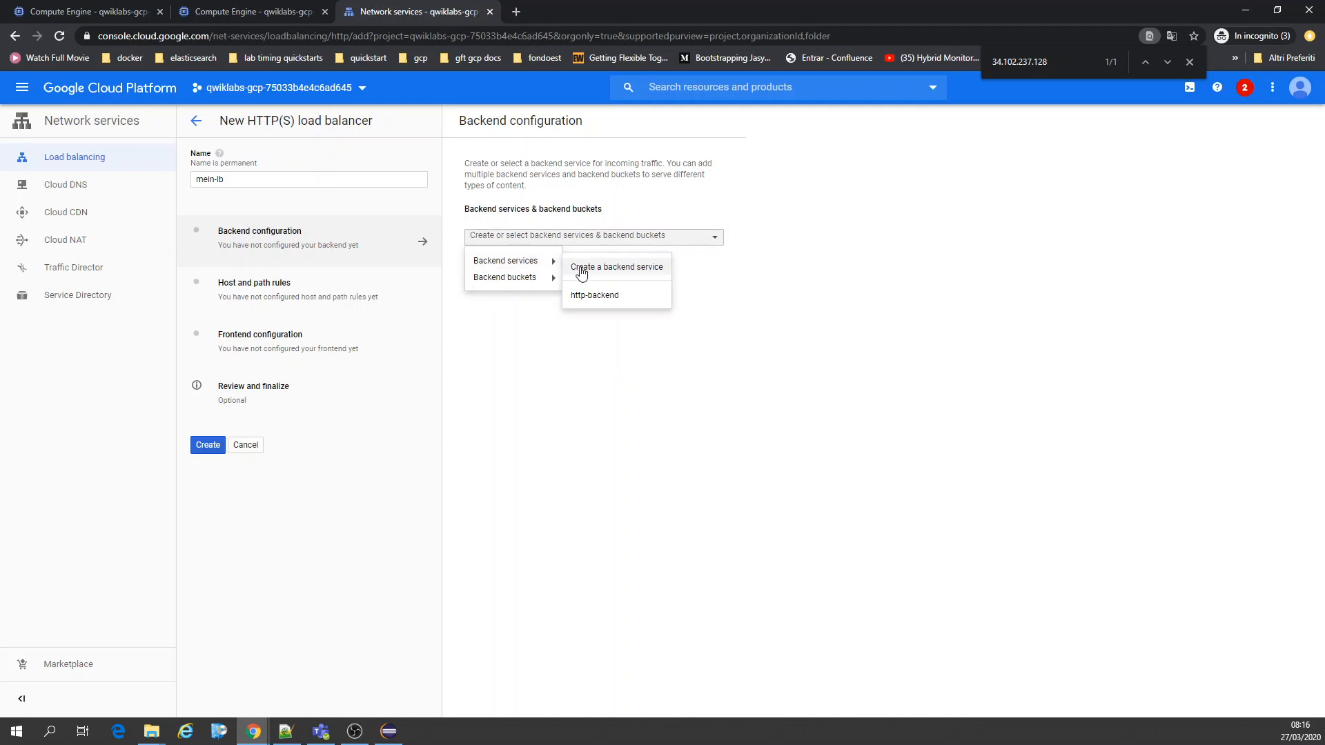
pyautogui.click(581, 272)
pyautogui.click(376, 133)
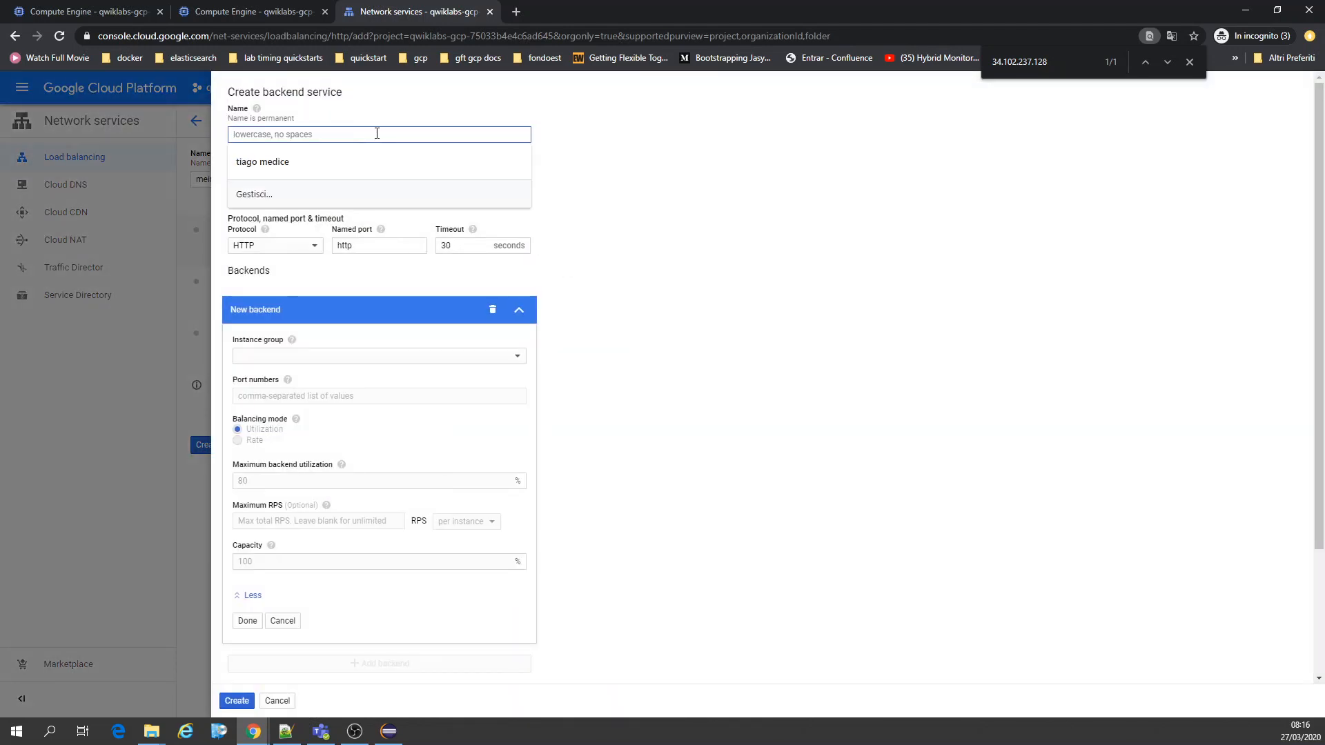
pyautogui.write('be-service')
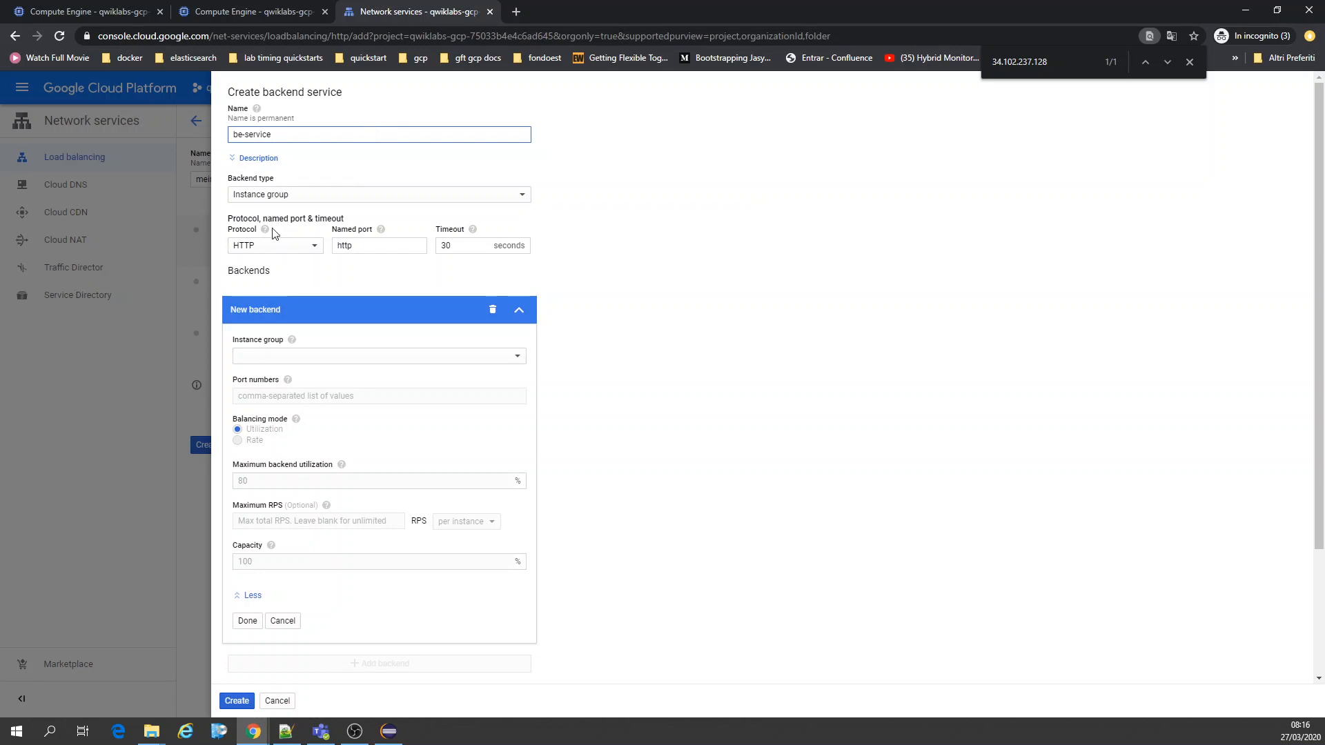
pyautogui.click(307, 356)
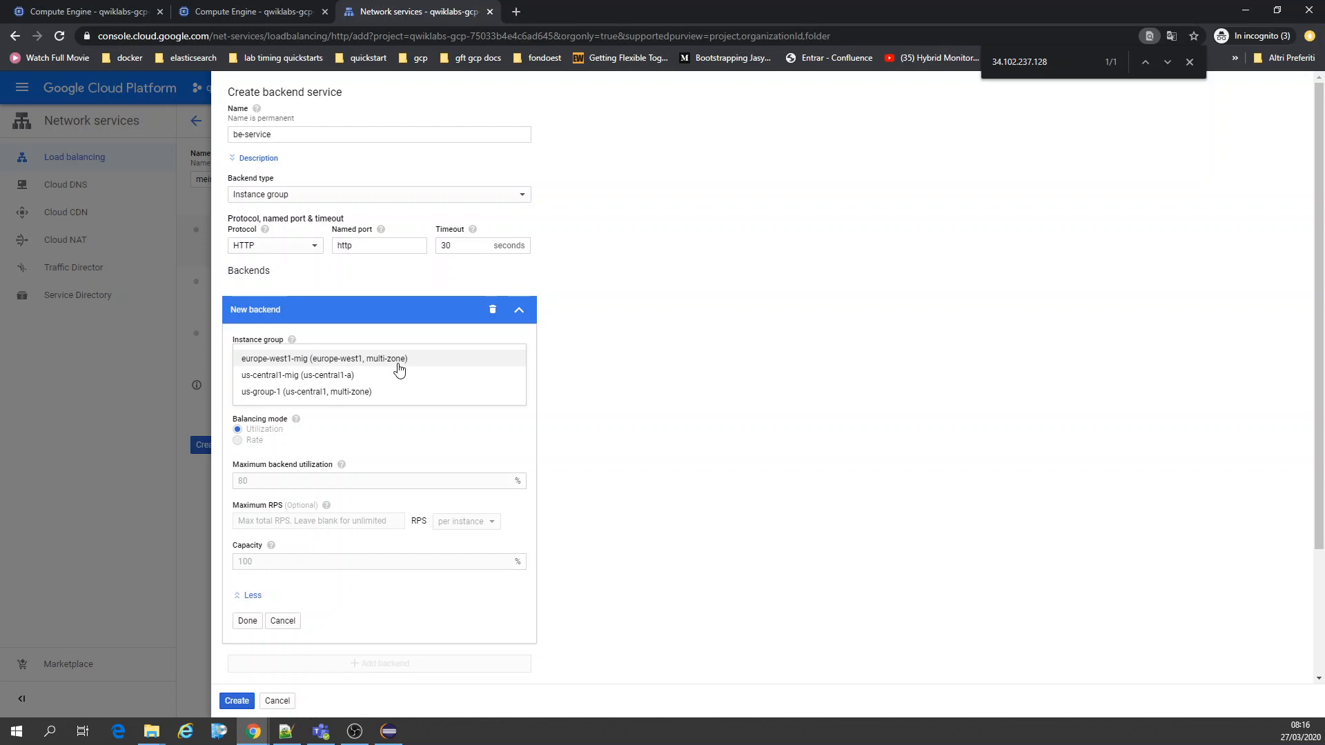
# Refresh the instance groups list once more and cancel the unfinished be-service backend service.
pyautogui.click(211, 12)
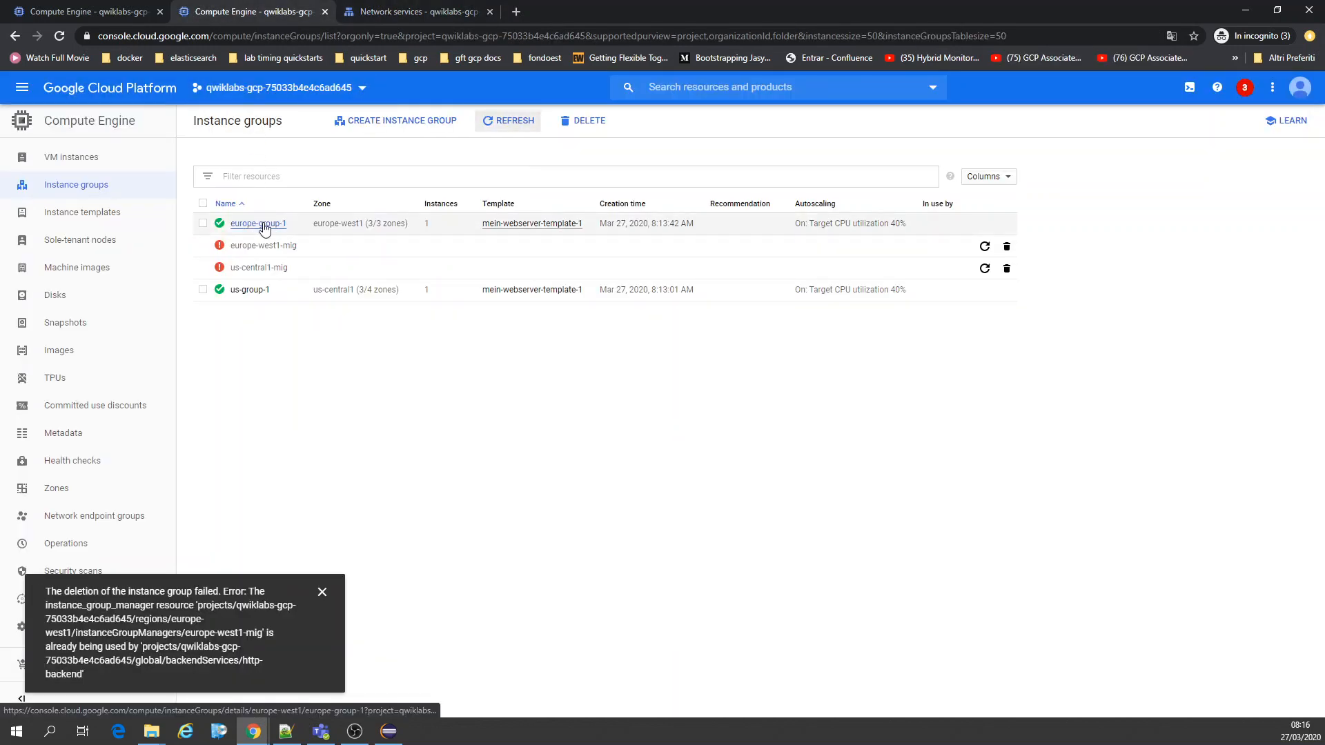
pyautogui.click(509, 120)
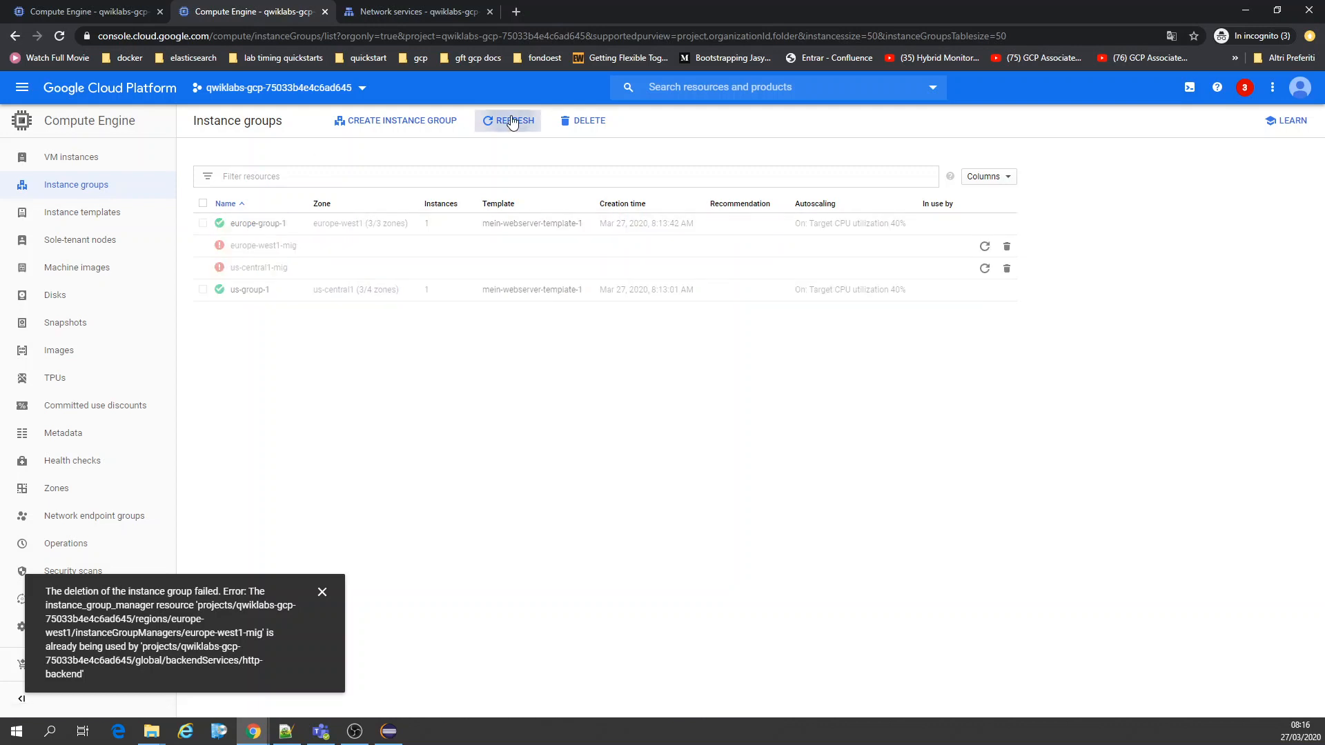
pyautogui.click(404, 10)
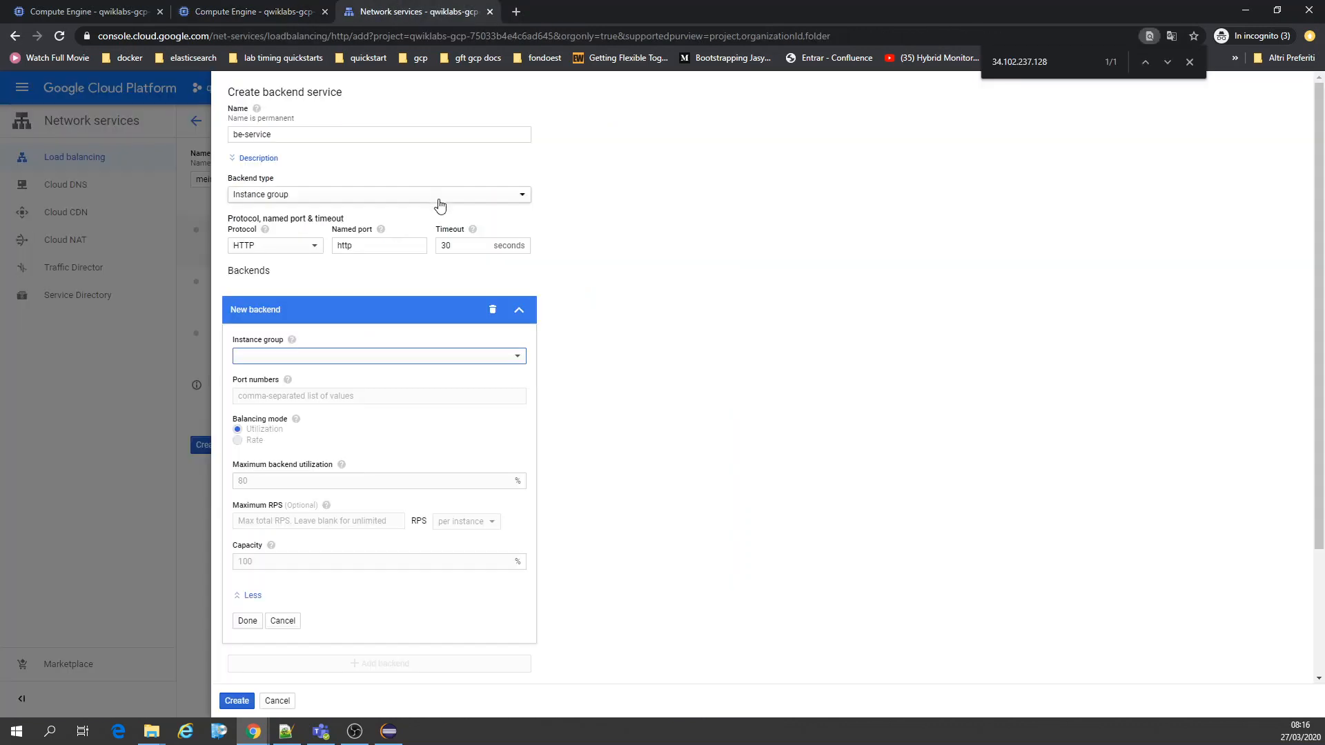
pyautogui.click(278, 701)
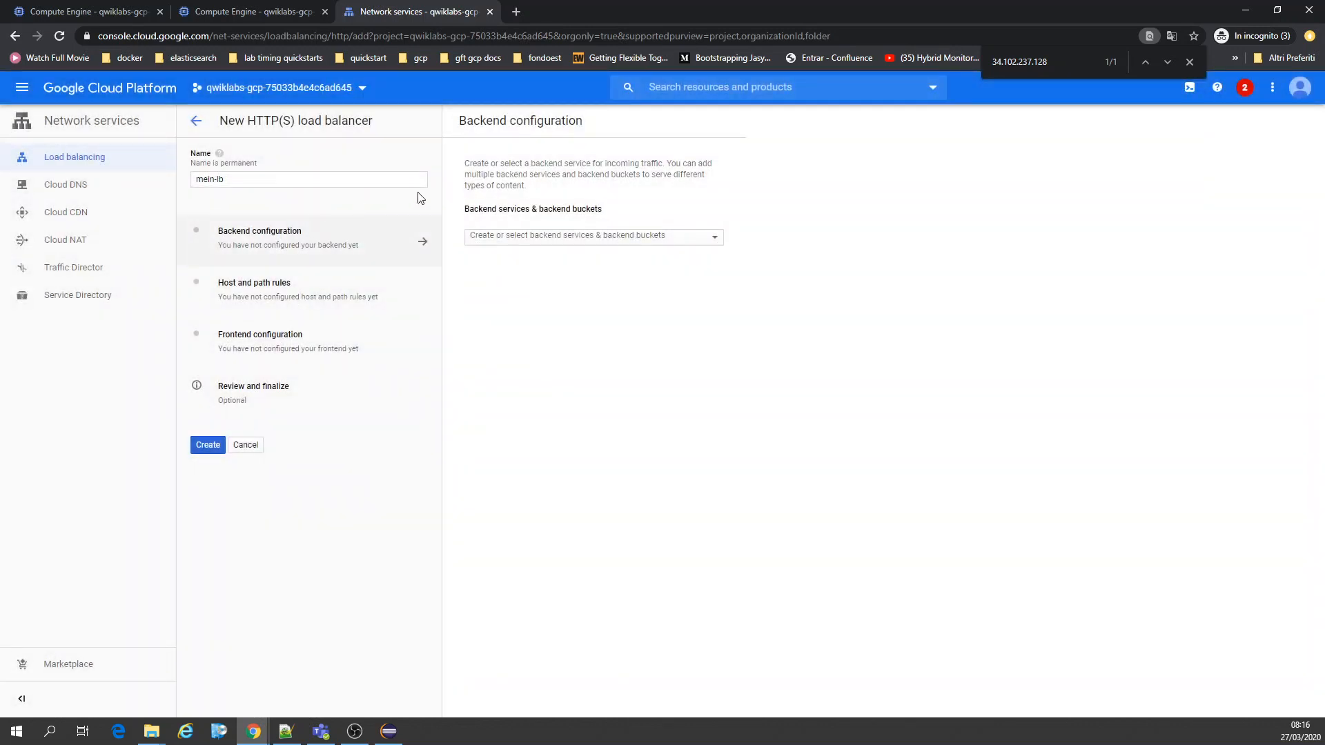
# Start another backend service for the load balancer and name it be-service.
pyautogui.click(499, 238)
pyautogui.moveTo(508, 262)
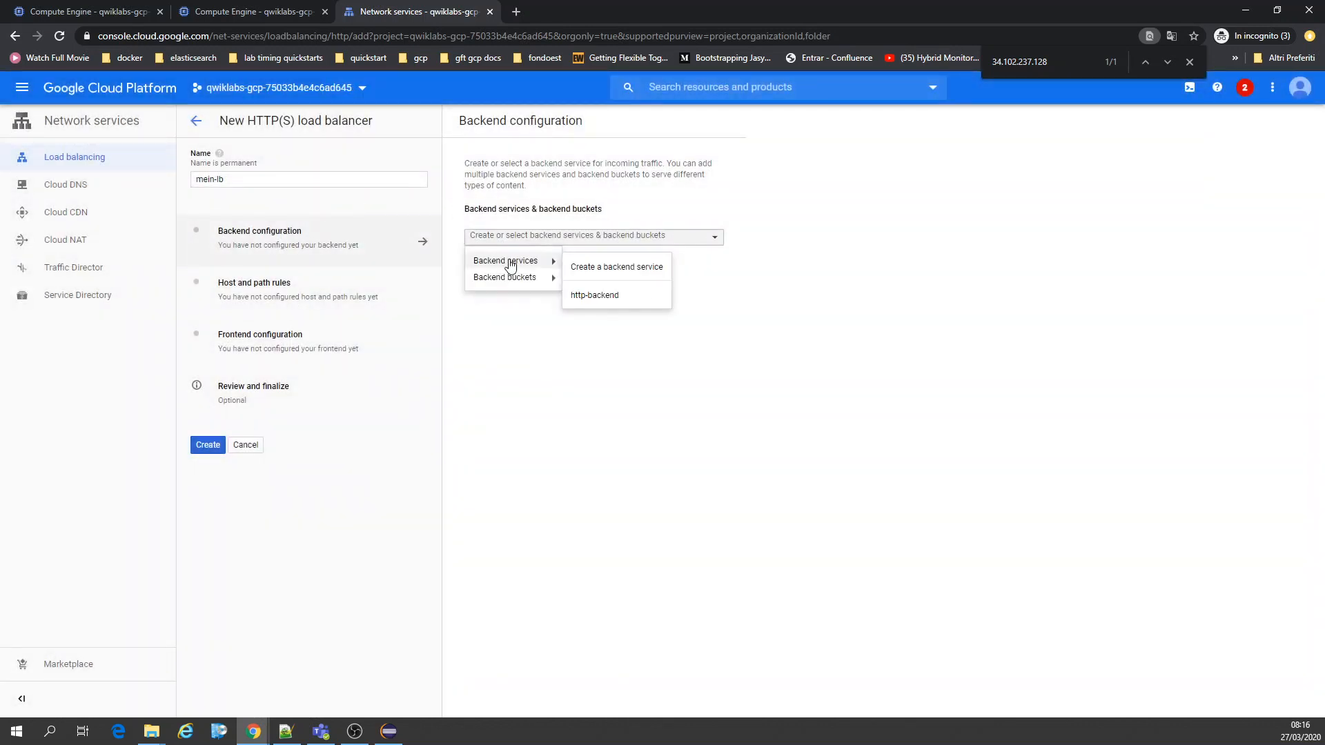
pyautogui.click(595, 265)
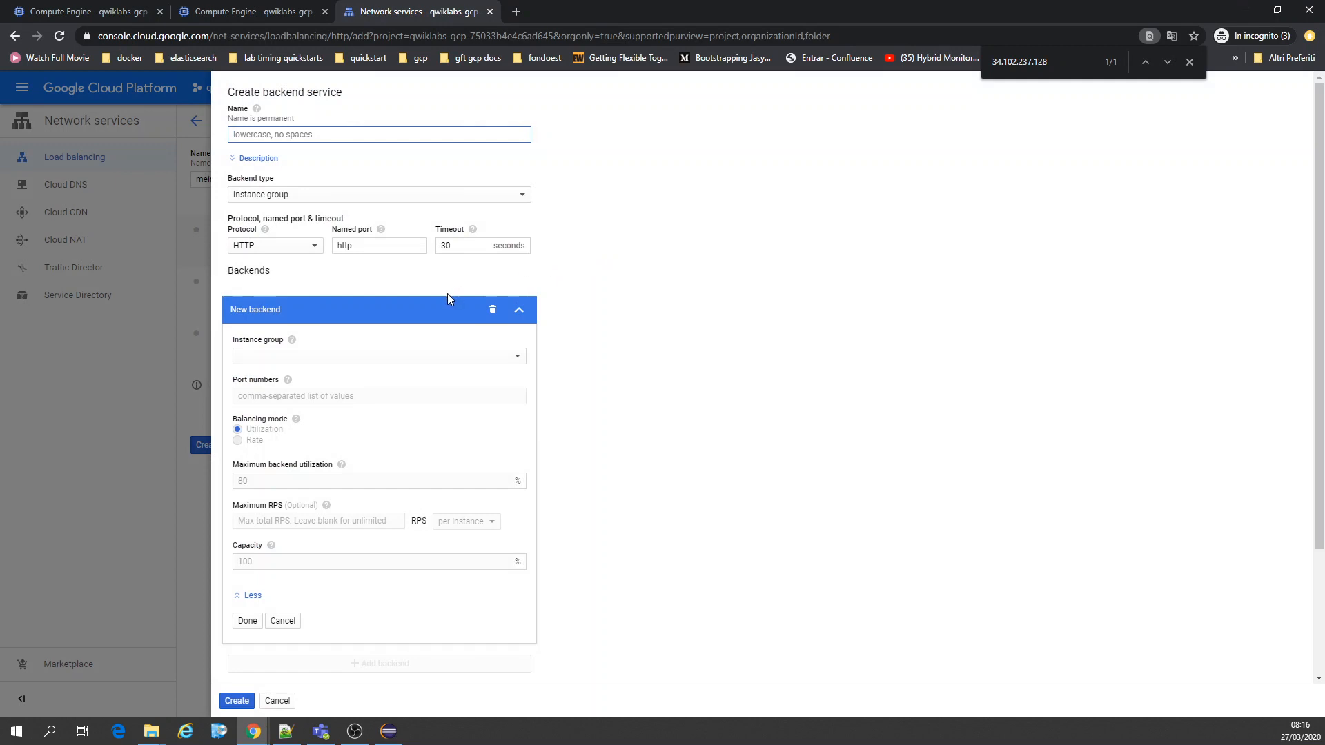
pyautogui.click(294, 132)
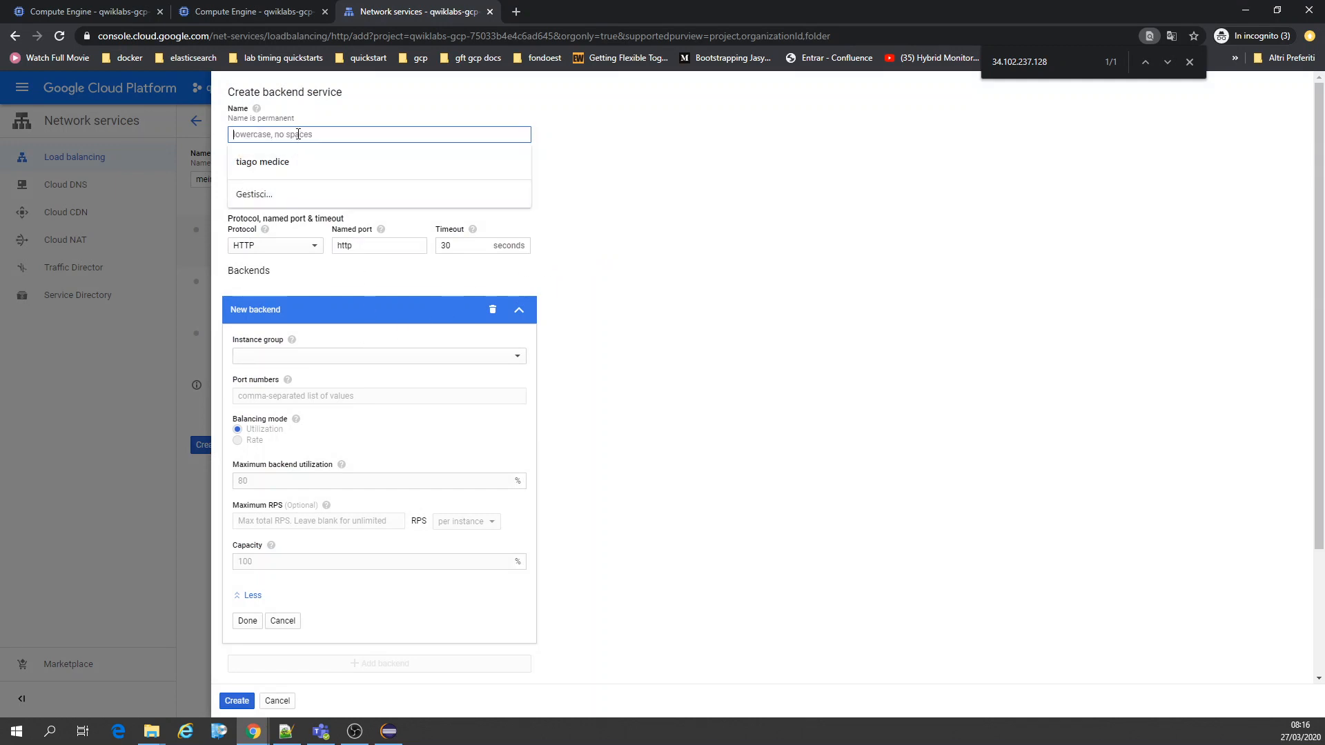
pyautogui.write('be-service')
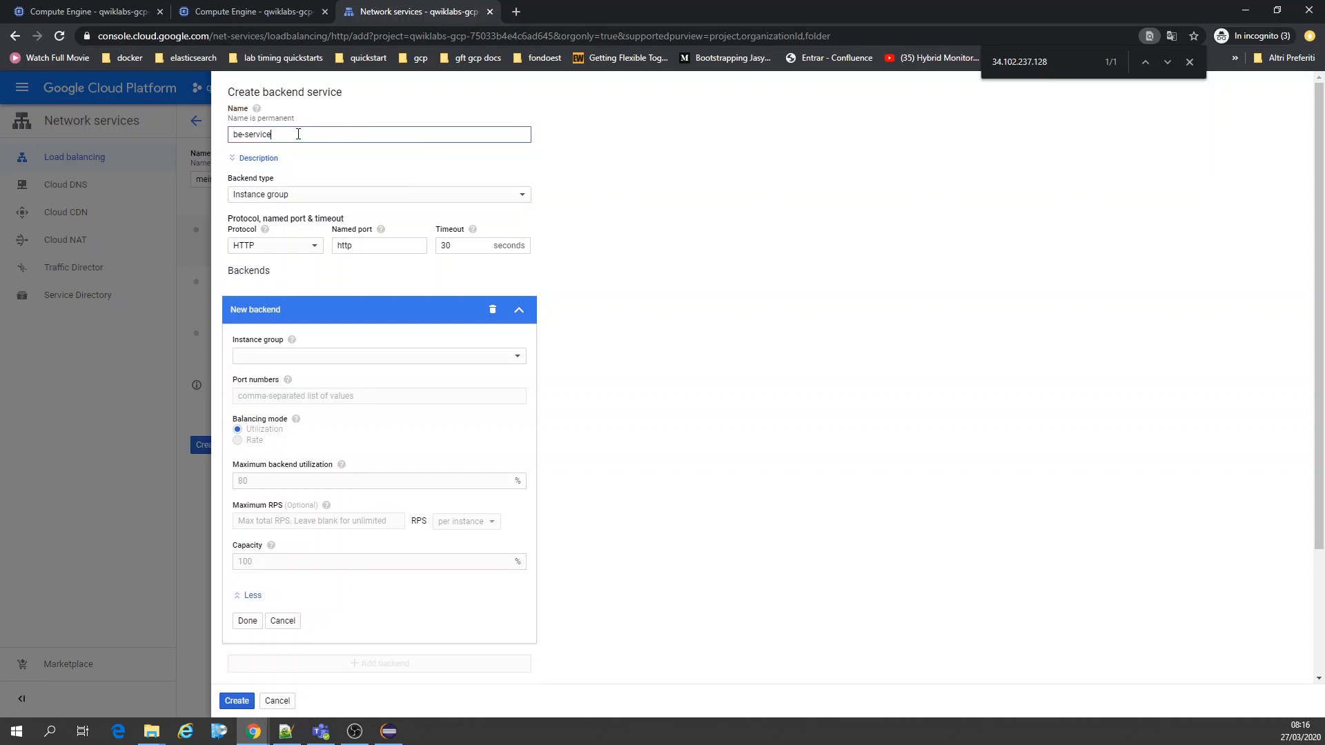
pyautogui.click(688, 153)
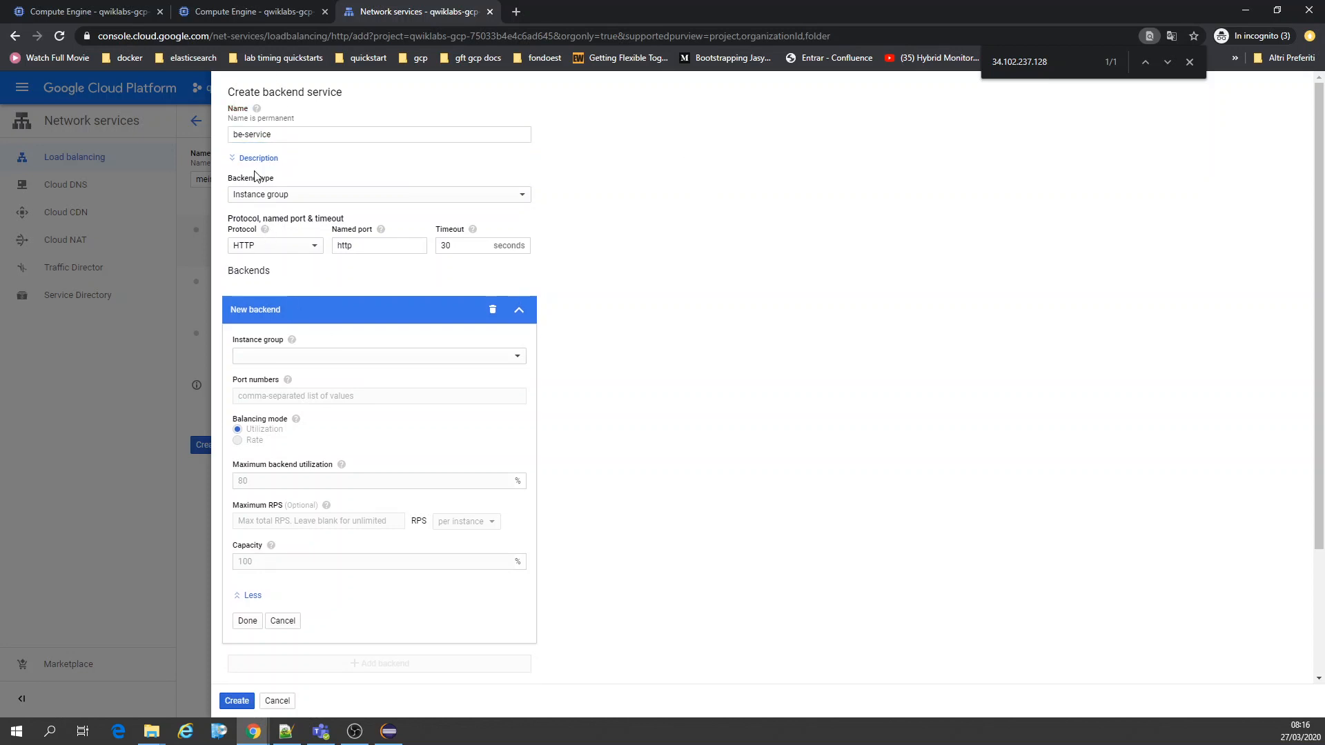
# Add us-group-1 as a backend of be-service with port 80, Rate balancing mode and 80% capacity.
pyautogui.click(328, 355)
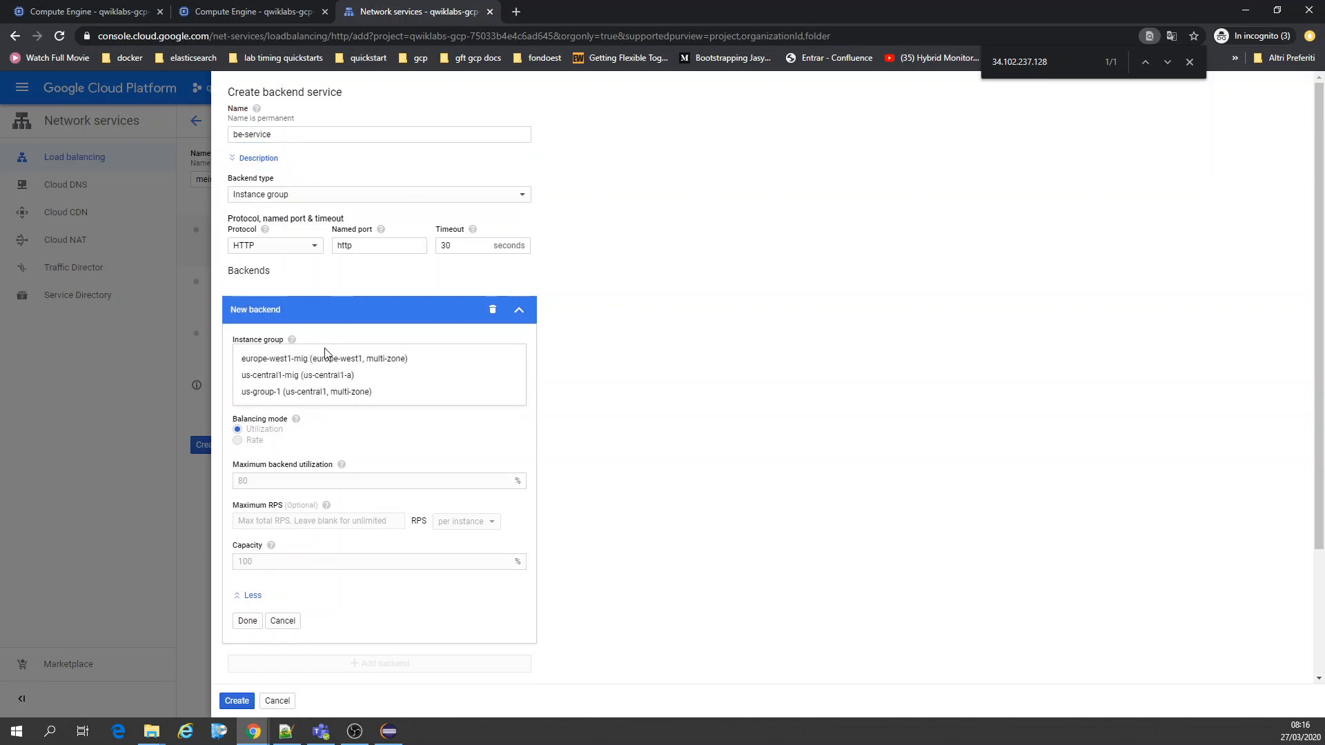
pyautogui.click(302, 398)
pyautogui.scroll(-3, 645, 402)
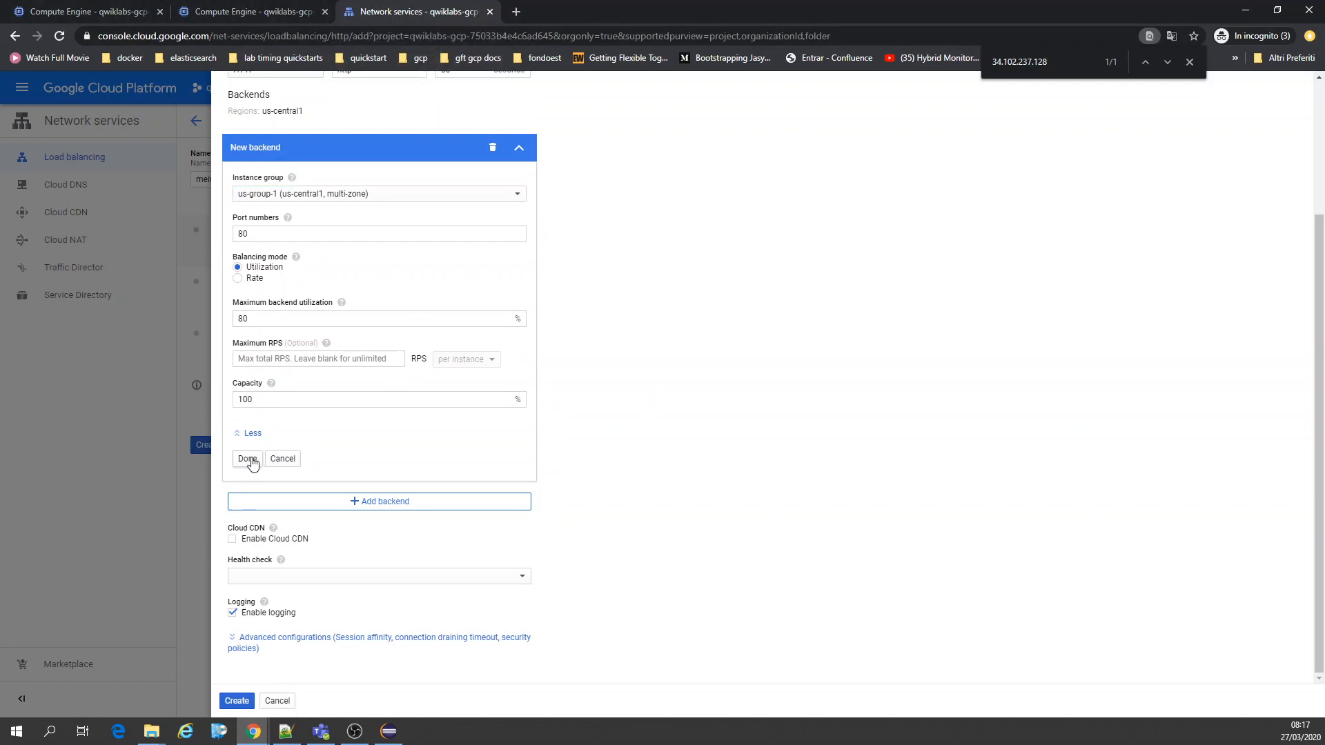
pyautogui.moveTo(250, 318); pyautogui.dragTo(230, 320)
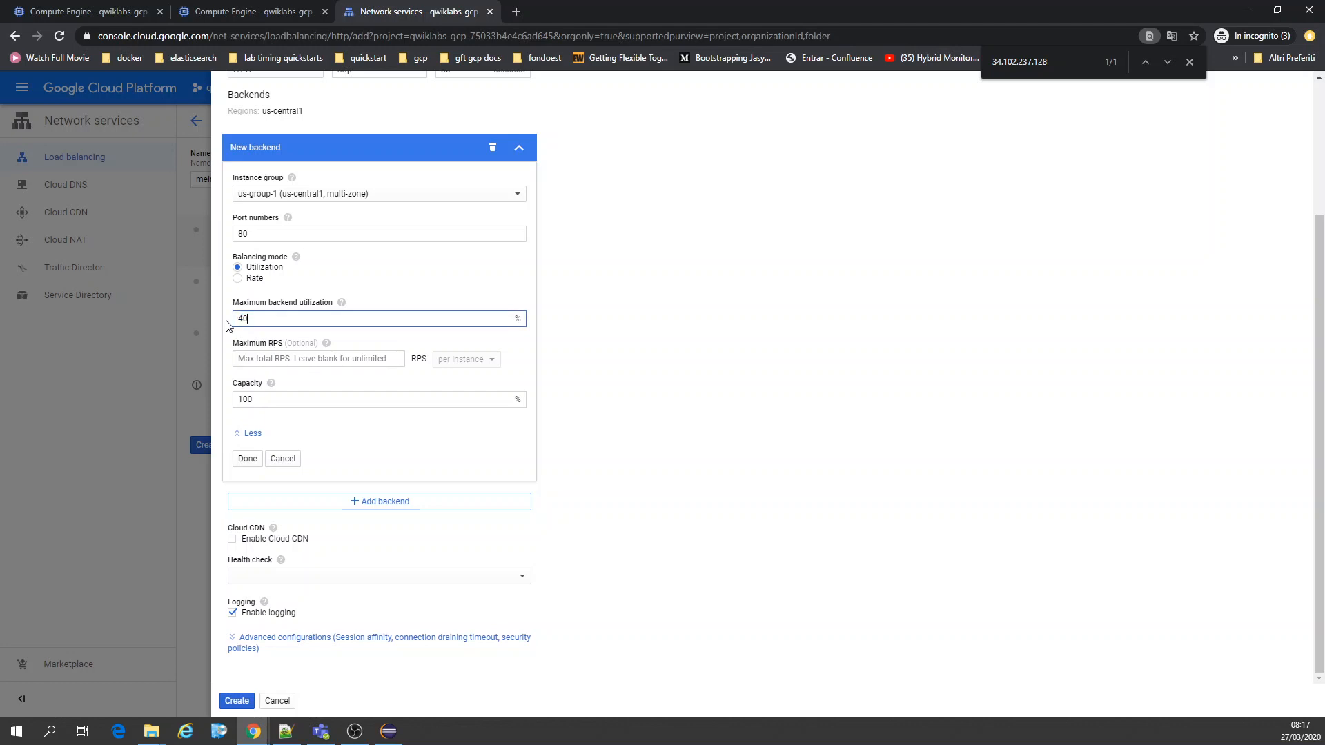
pyautogui.click(238, 278)
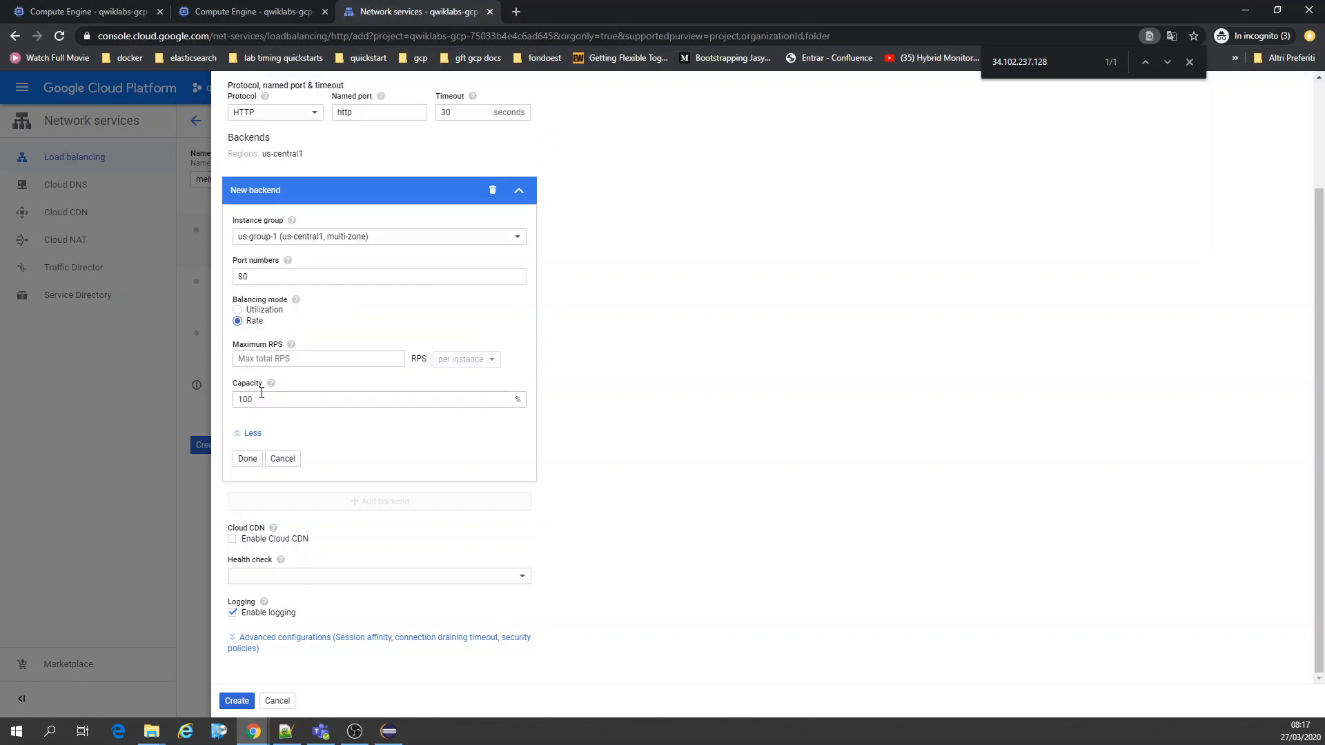
pyautogui.doubleClick(261, 393)
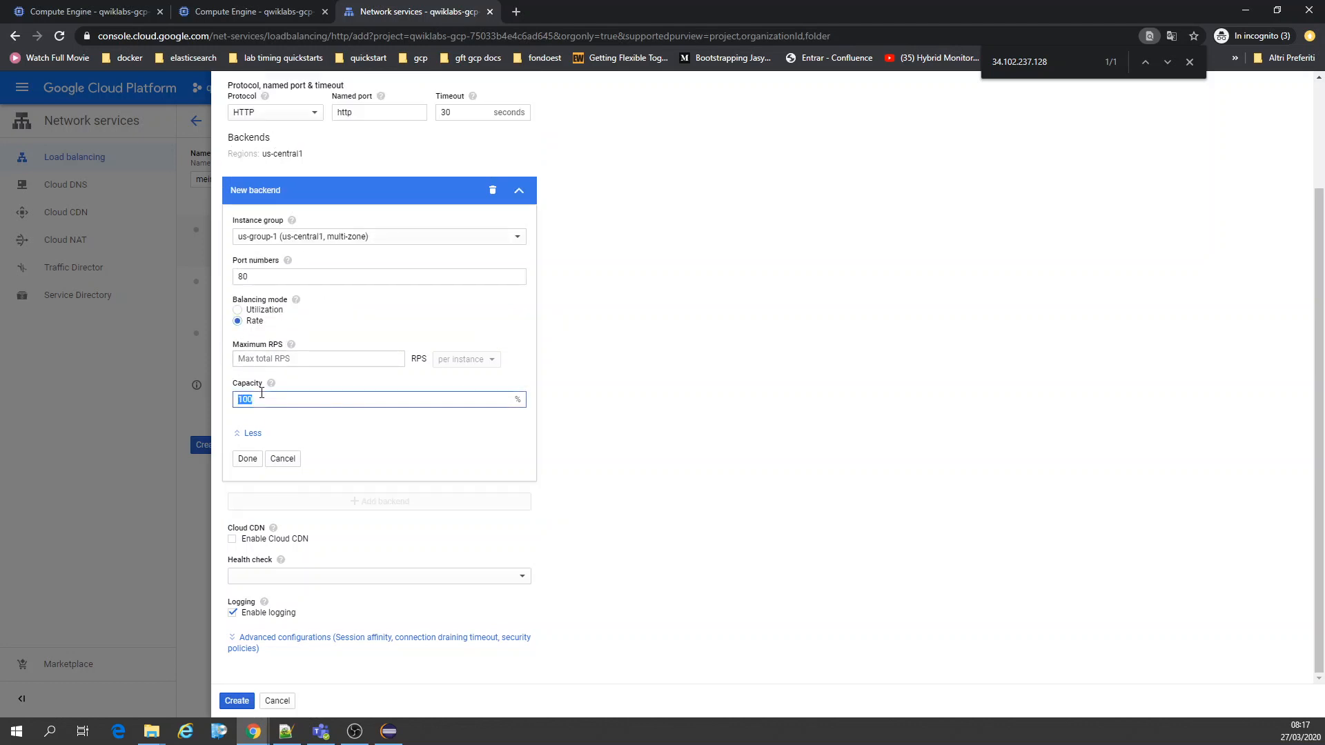
pyautogui.click(247, 459)
# Reopen the us-group-1 backend, recheck its instance group choices, and remove the backend from be-service.
pyautogui.moveTo(372, 329)
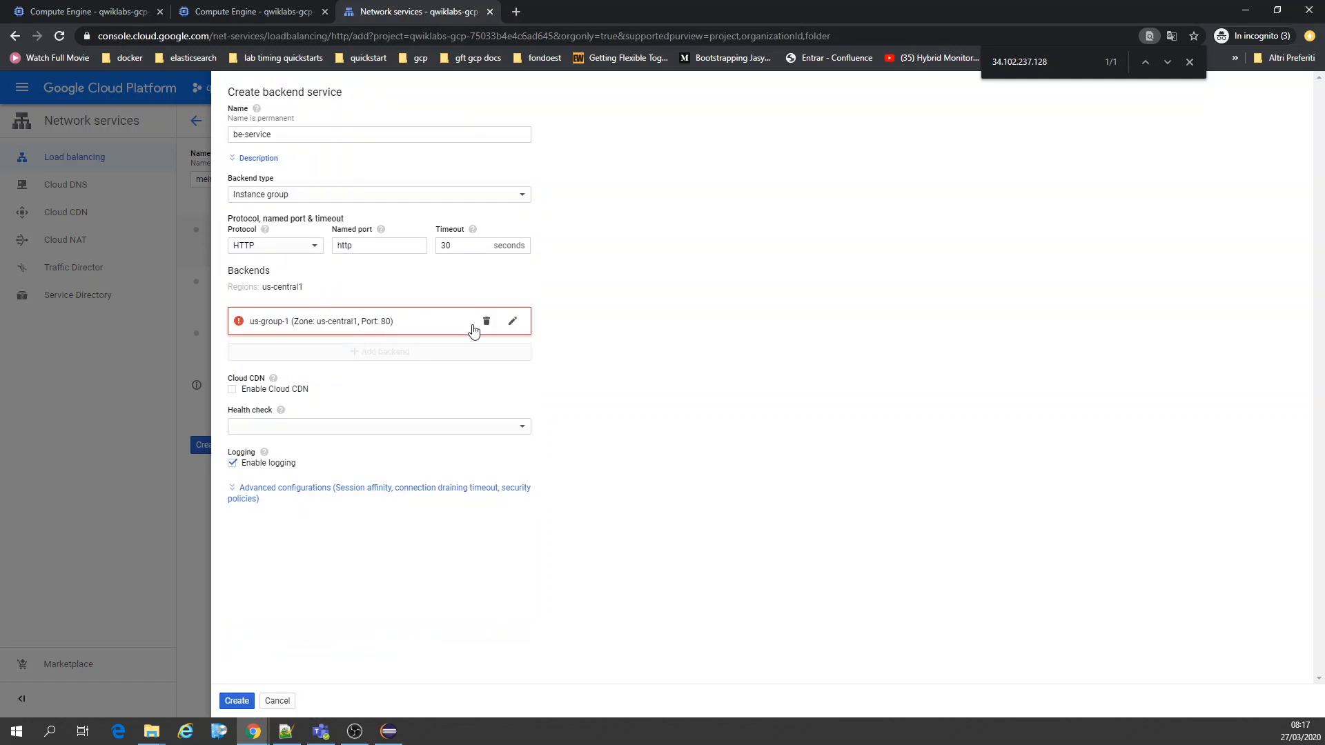
pyautogui.click(513, 324)
pyautogui.click(388, 370)
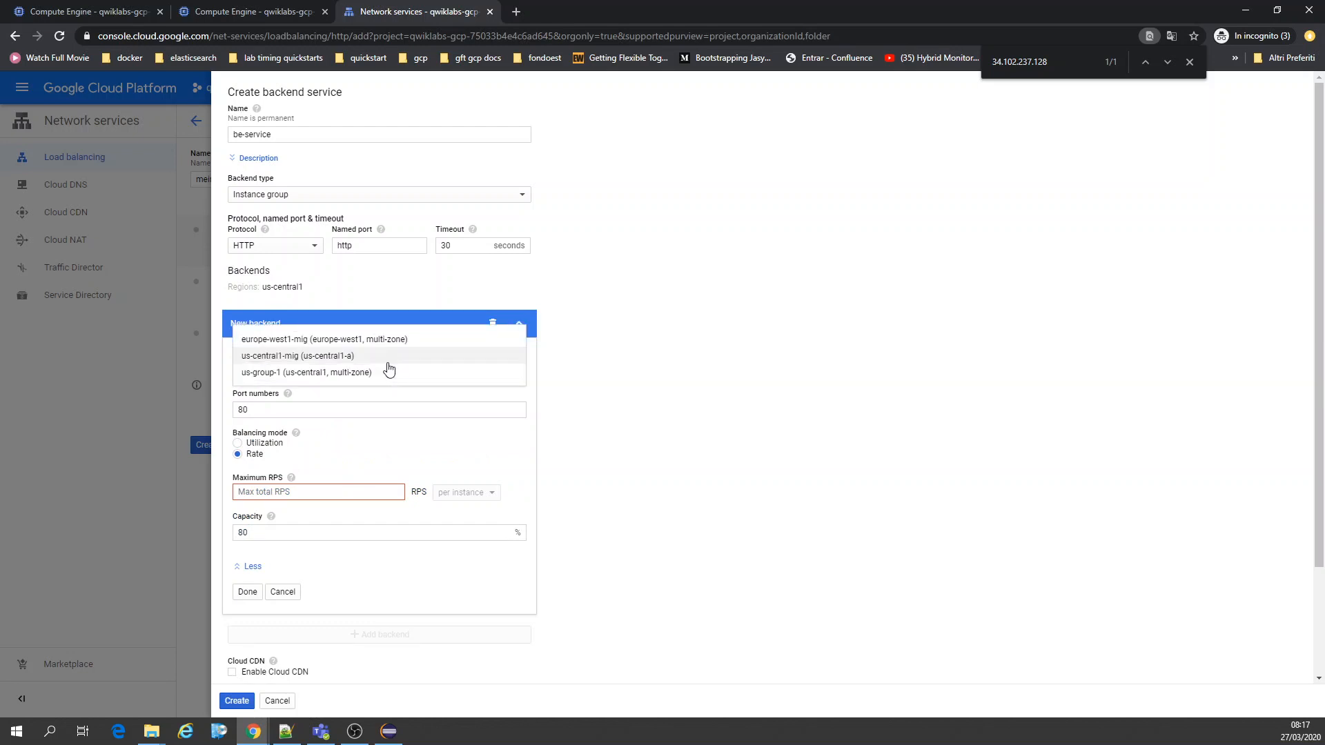
pyautogui.click(391, 370)
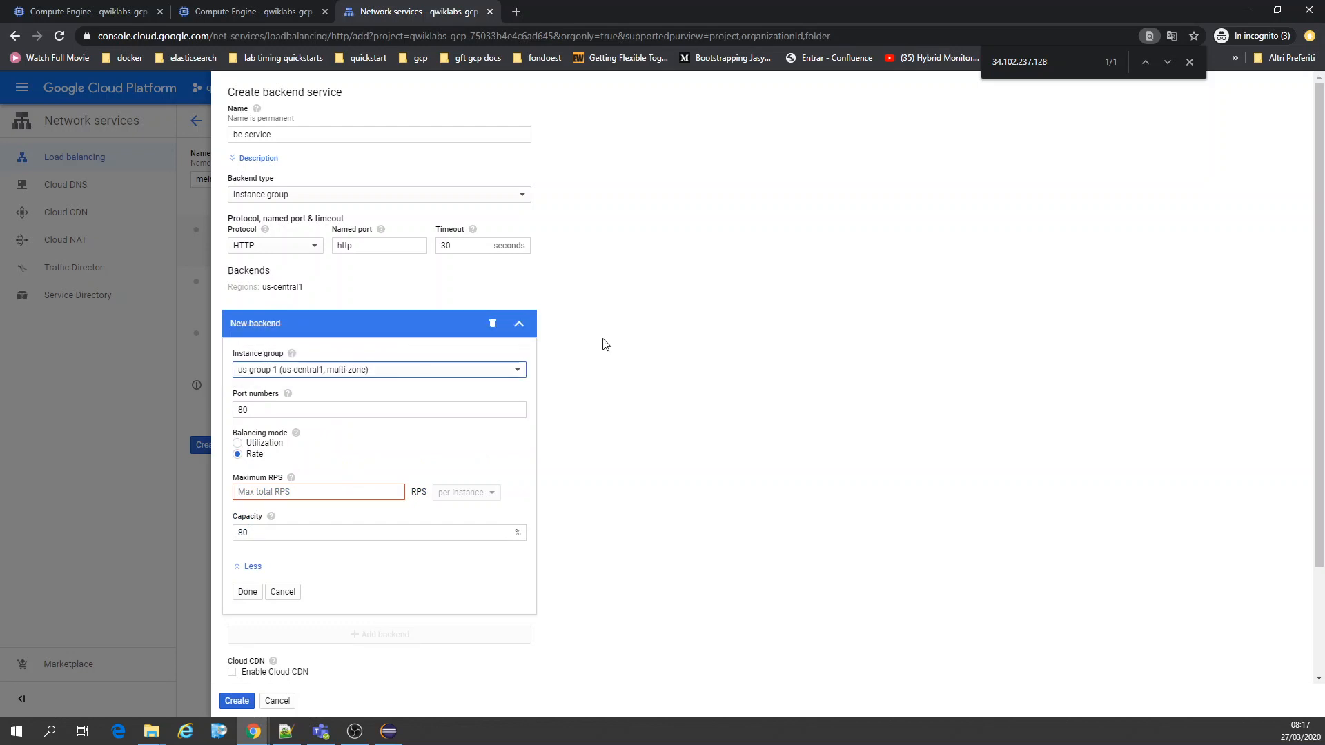
pyautogui.click(492, 324)
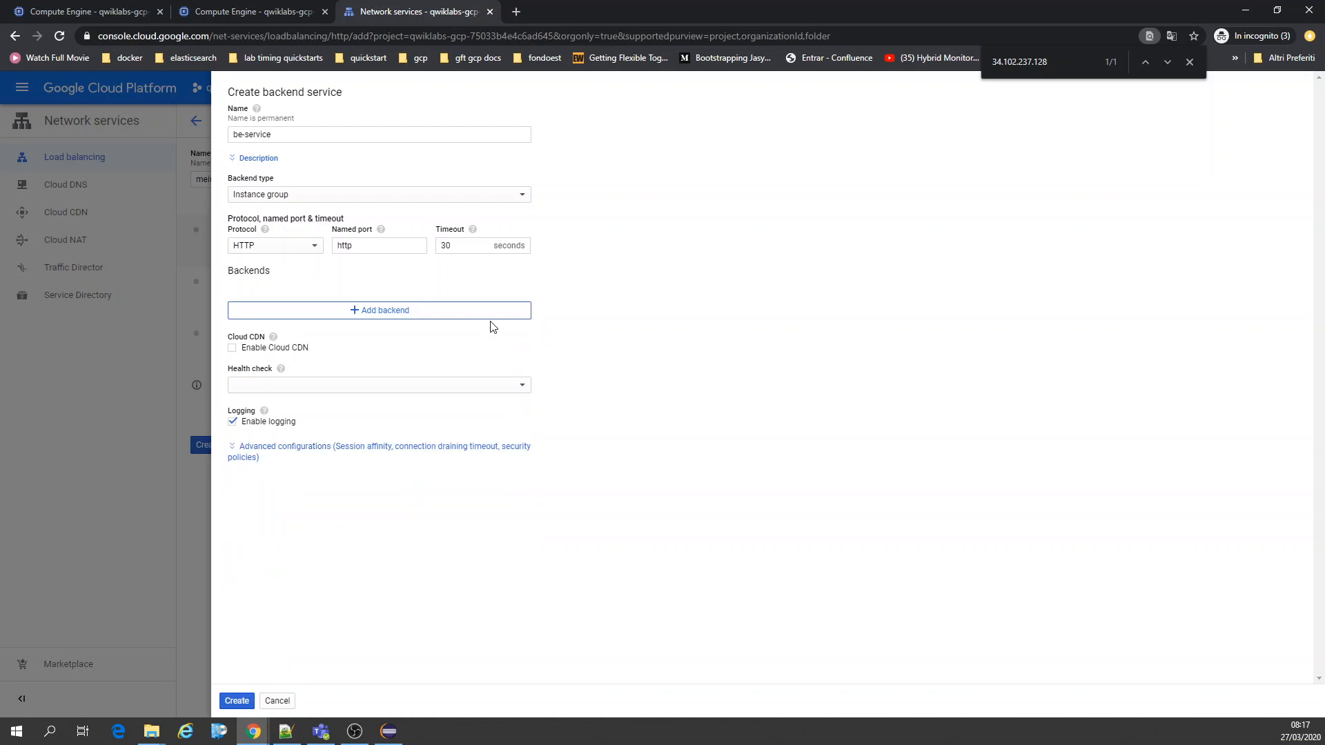
# Discard the be-service backend service and the whole mein-lb load balancer configuration.
pyautogui.click(277, 700)
pyautogui.click(238, 443)
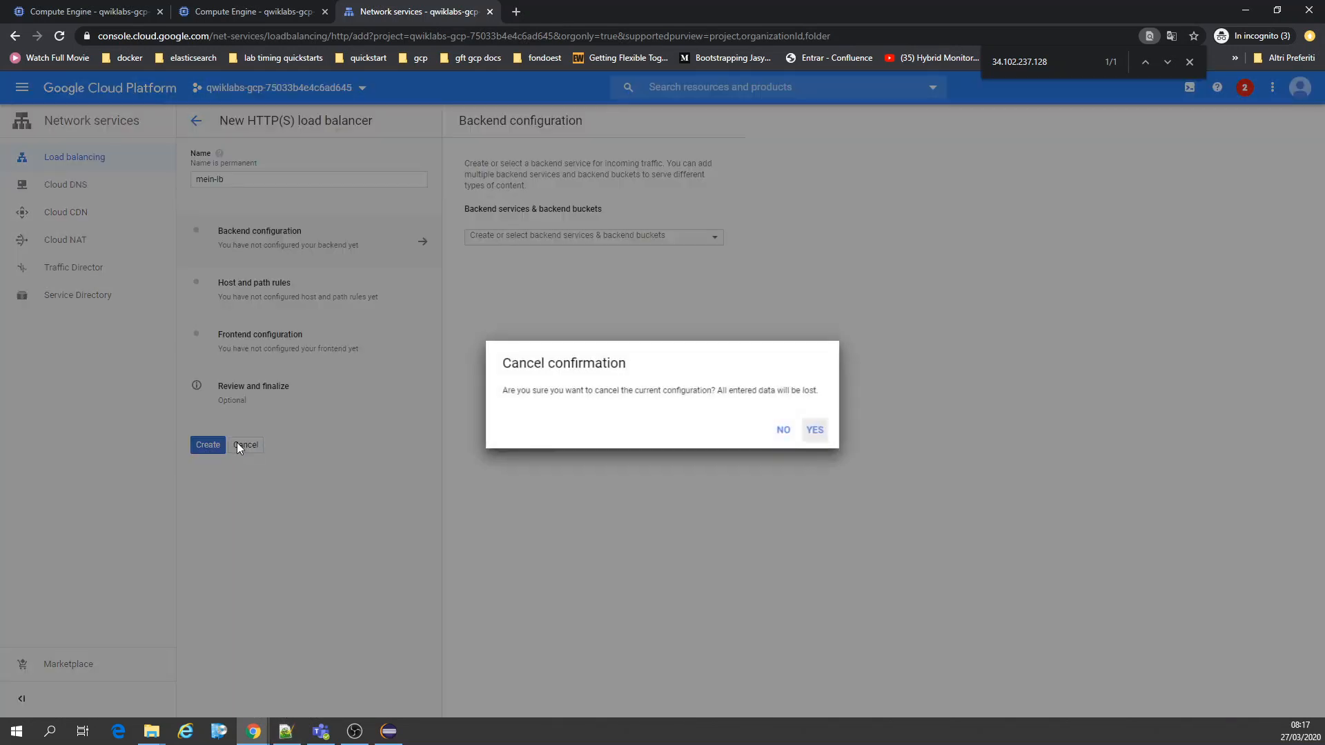
pyautogui.click(815, 431)
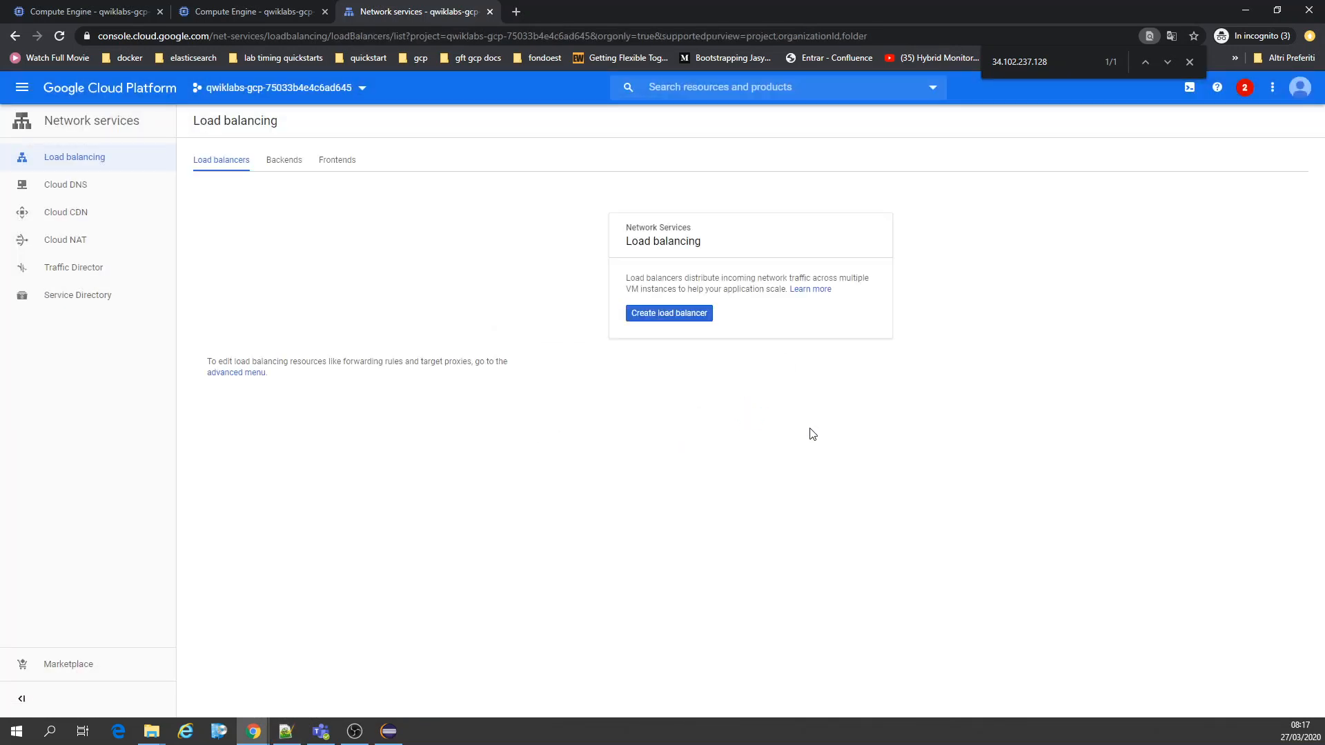
# Start a new HTTP(S) load balancer, and meanwhile refresh the instance groups and check the VM instances list.
pyautogui.click(663, 316)
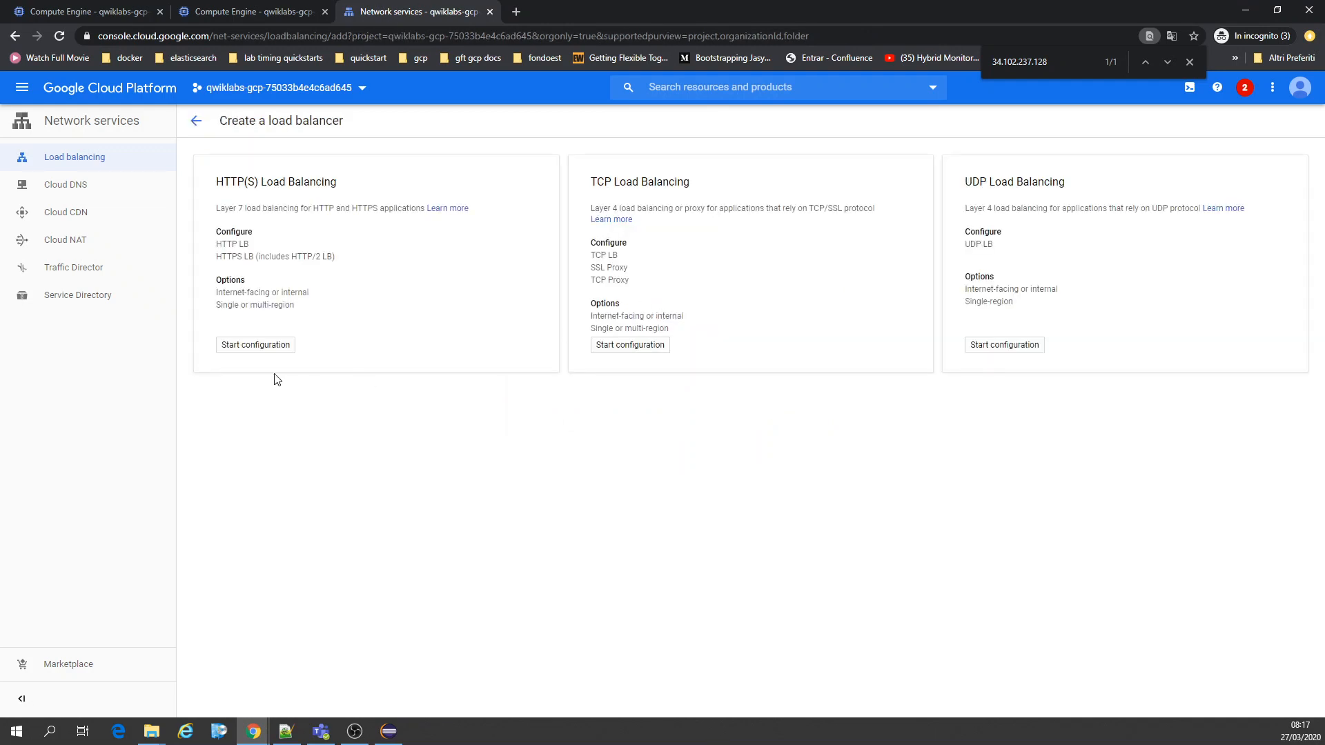
pyautogui.click(232, 8)
pyautogui.click(500, 122)
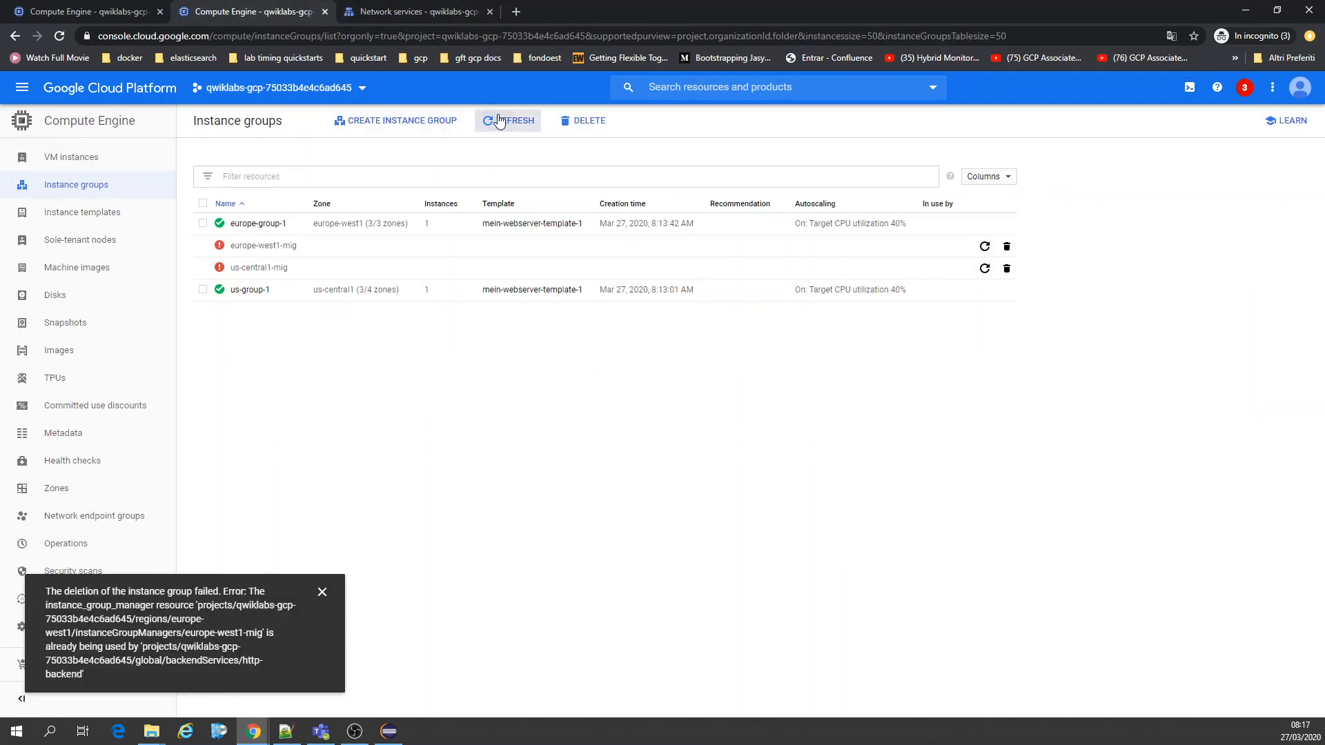
pyautogui.click(144, 7)
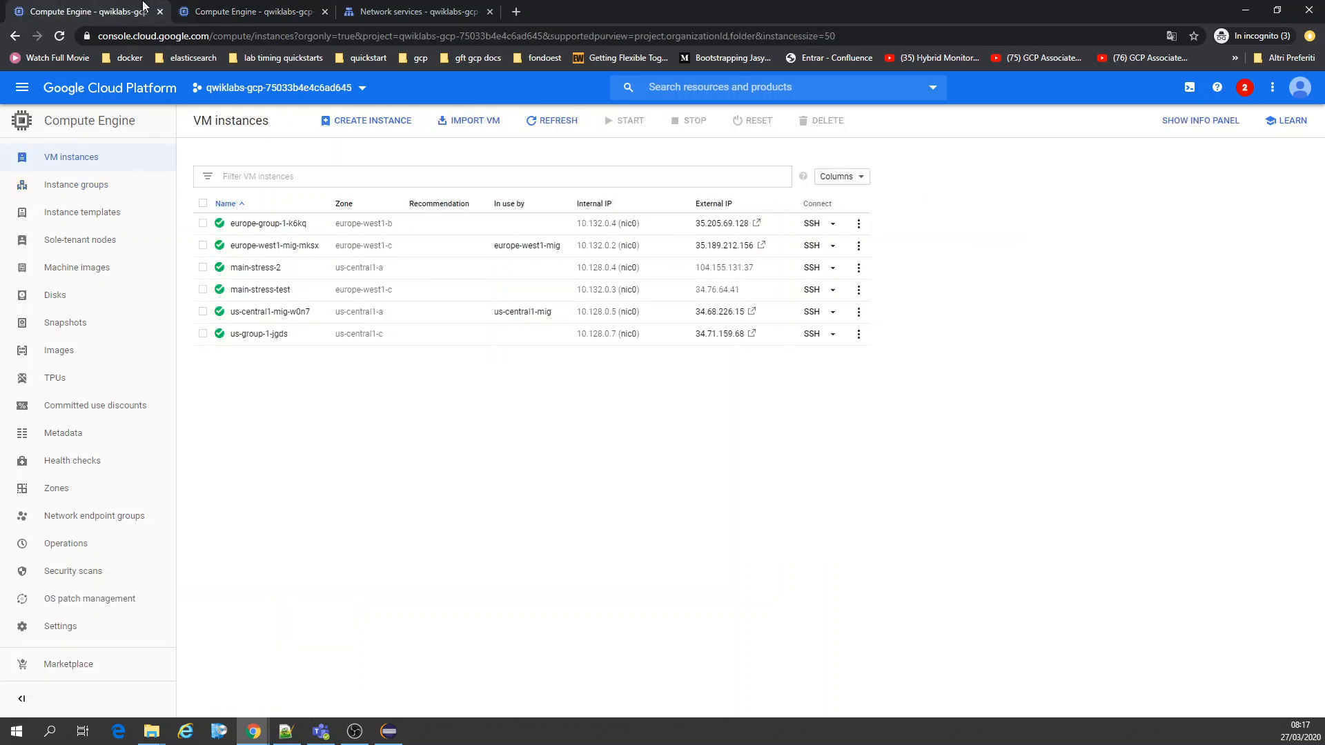
pyautogui.click(402, 10)
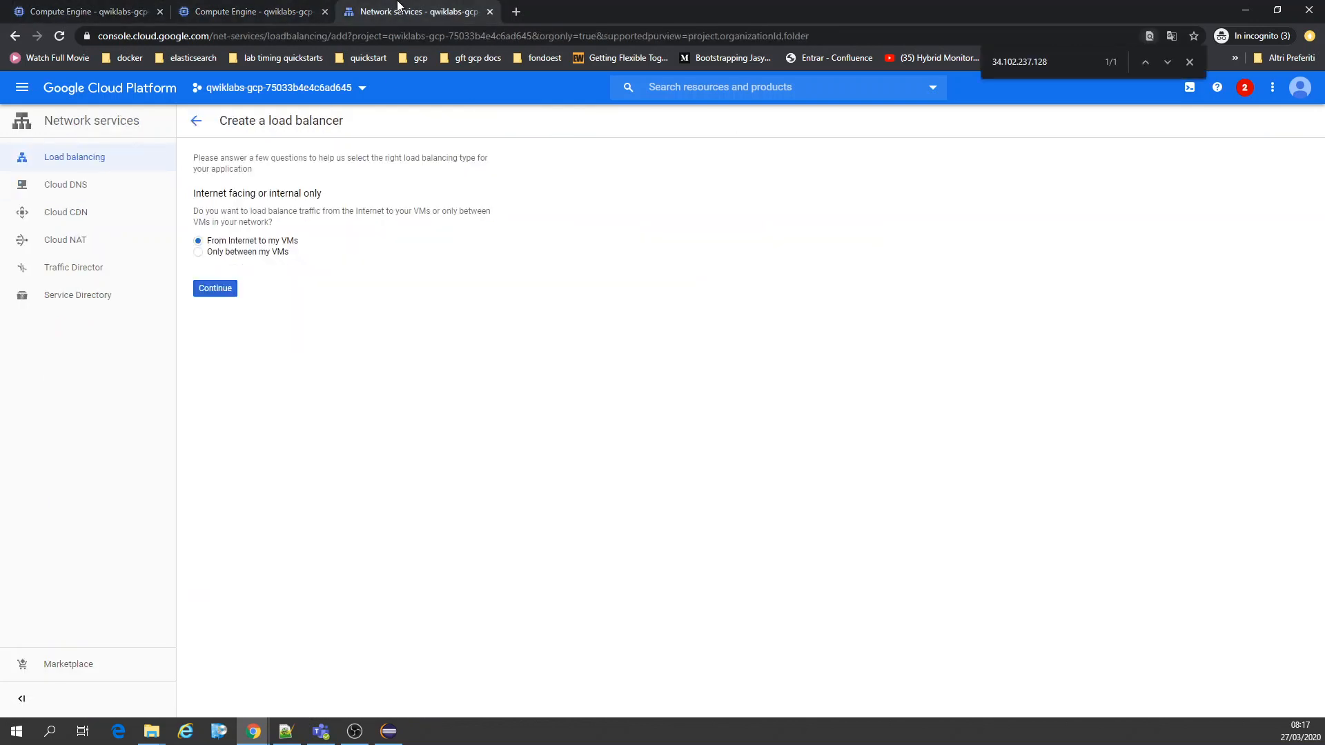
# Set the HTTP(S) load balancer to route traffic from the Internet to the VMs and name it mein-lb.
pyautogui.click(223, 290)
pyautogui.click(243, 180)
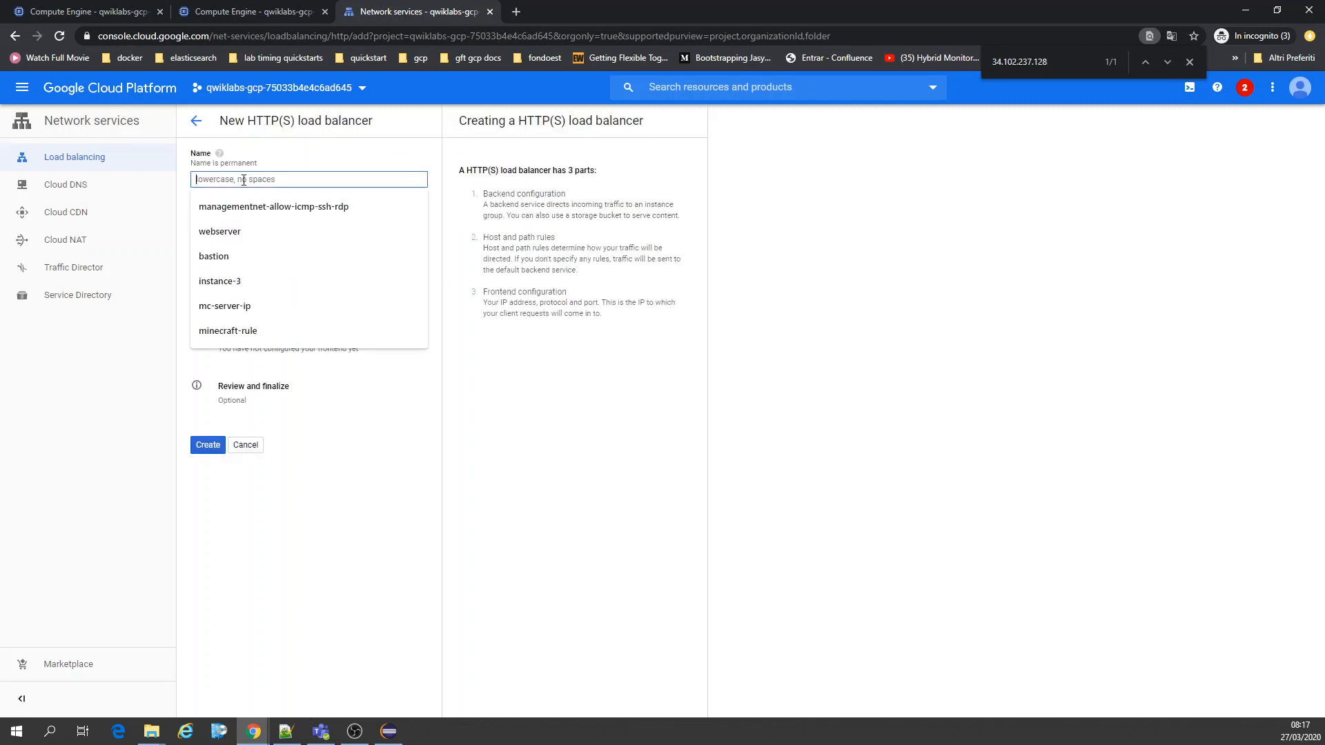
pyautogui.write('mein-')
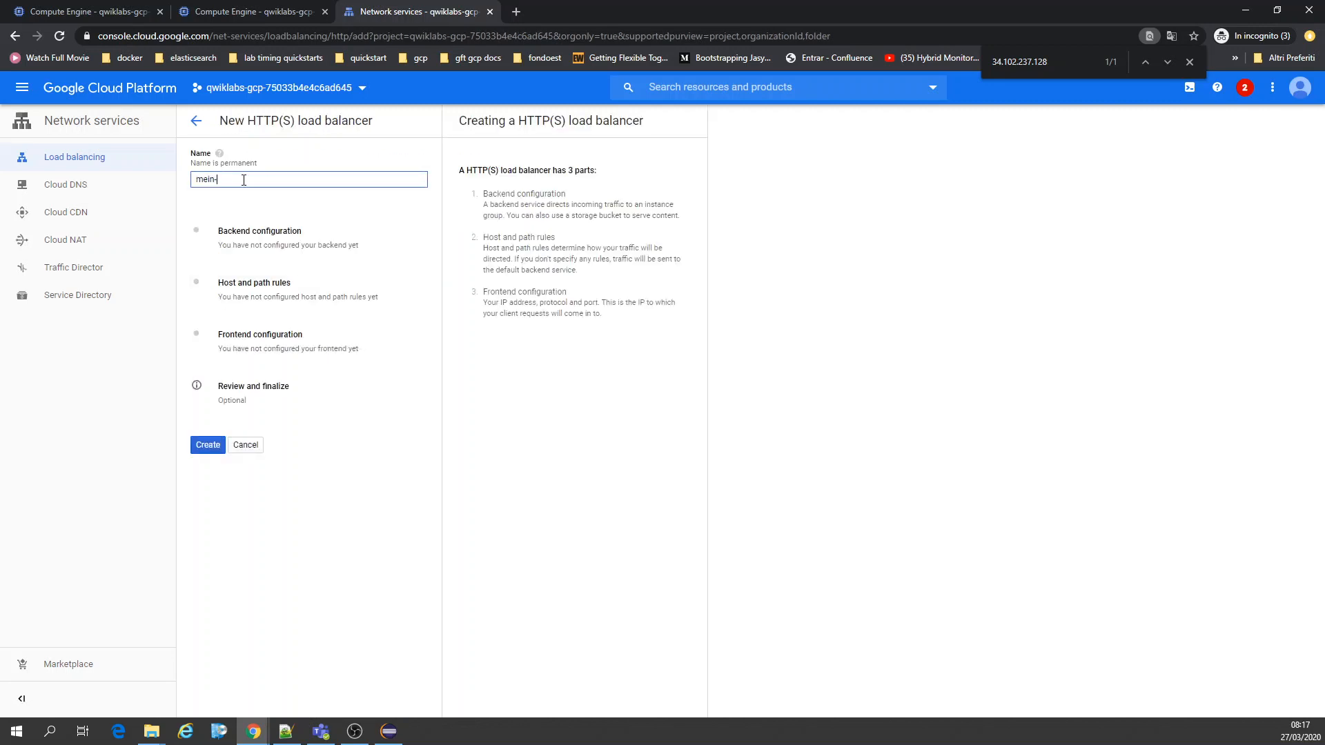
pyautogui.write('lb')
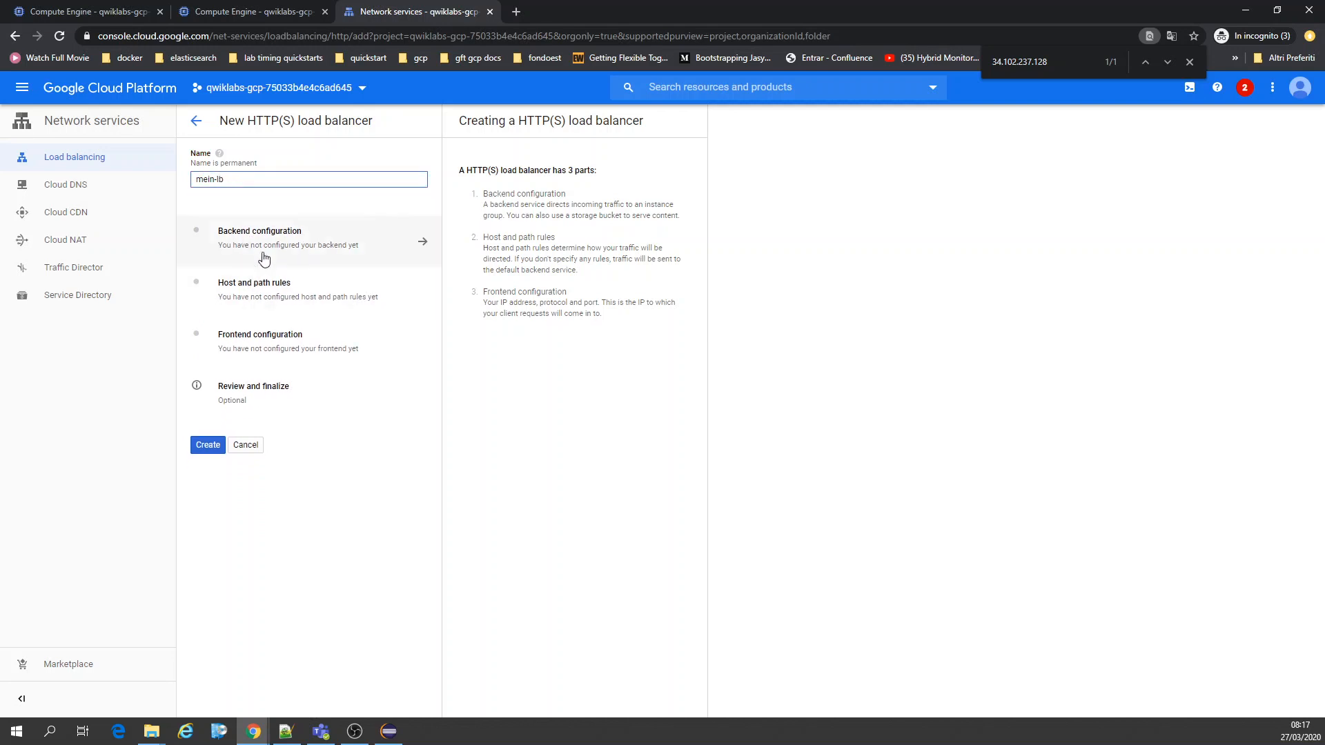
# Start a new backend service in the backend configuration of mein-lb and name it service-be.
pyautogui.click(264, 256)
pyautogui.click(507, 237)
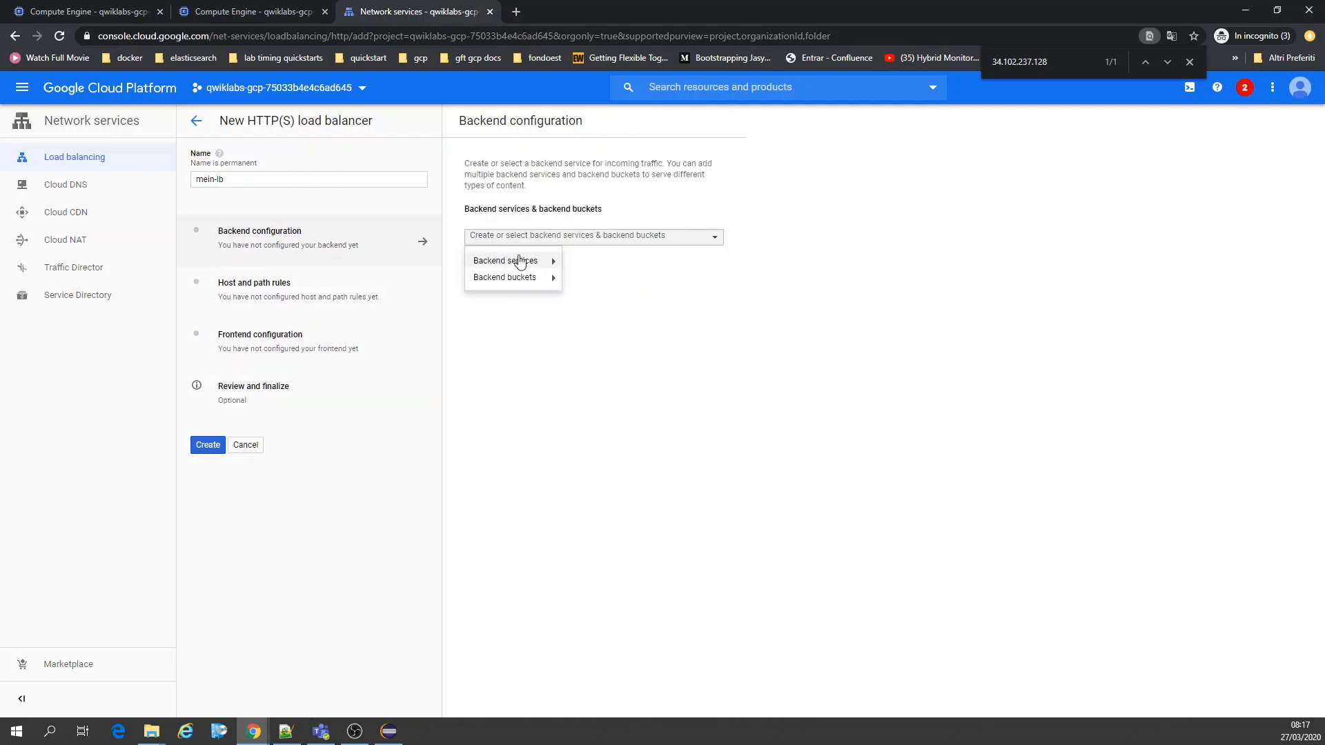
pyautogui.moveTo(521, 263)
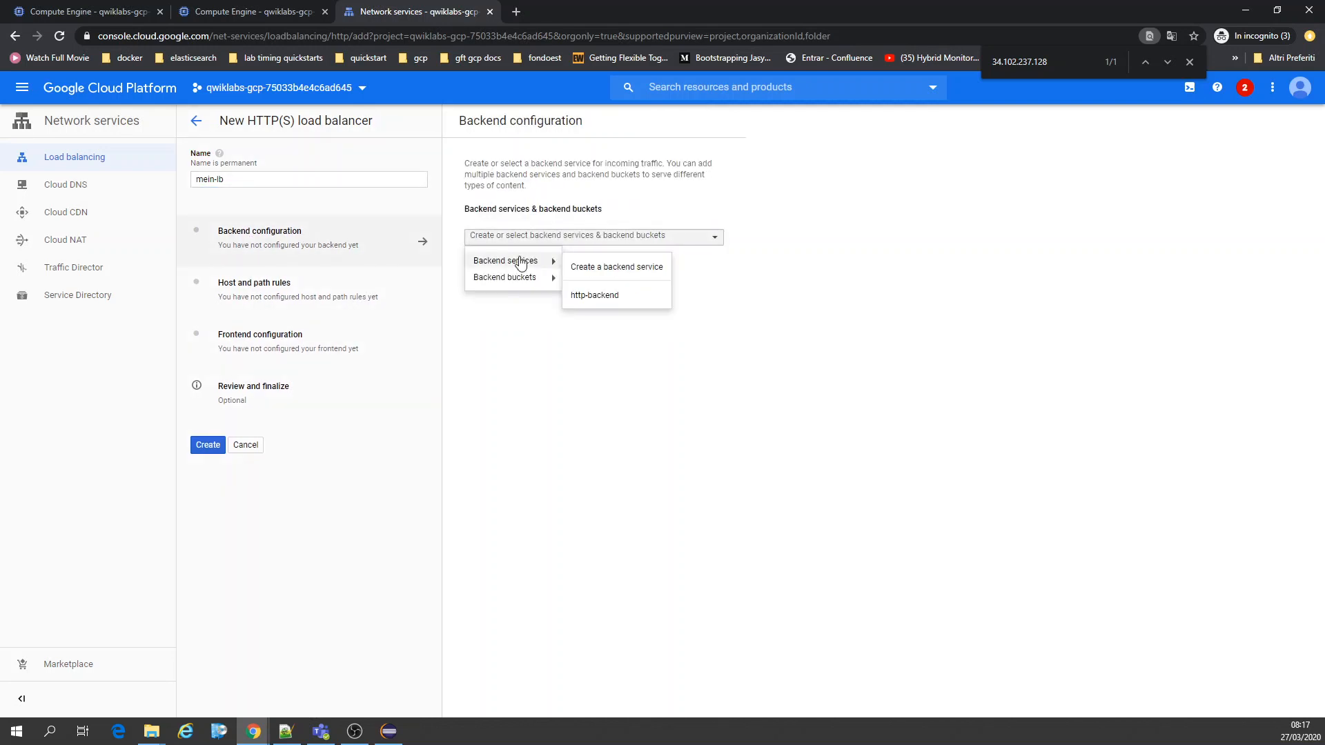
pyautogui.click(610, 268)
pyautogui.click(303, 134)
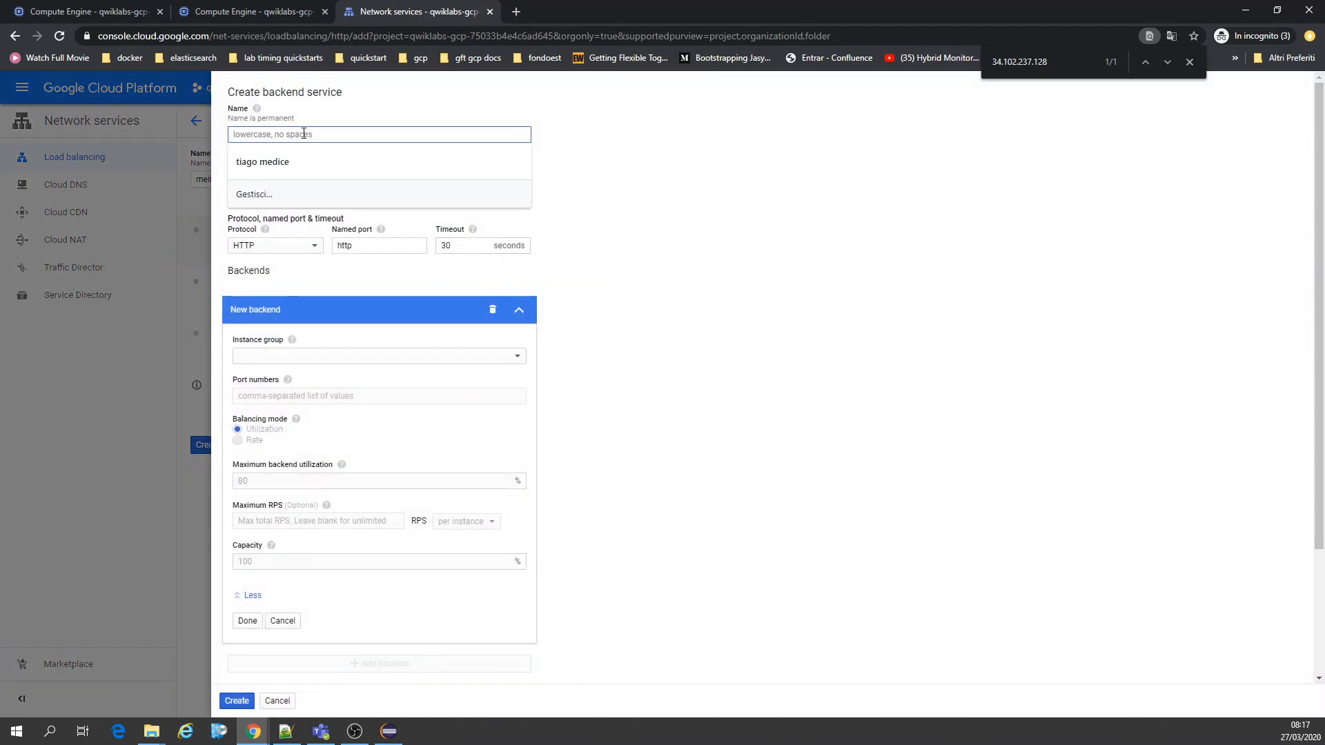
pyautogui.write('service')
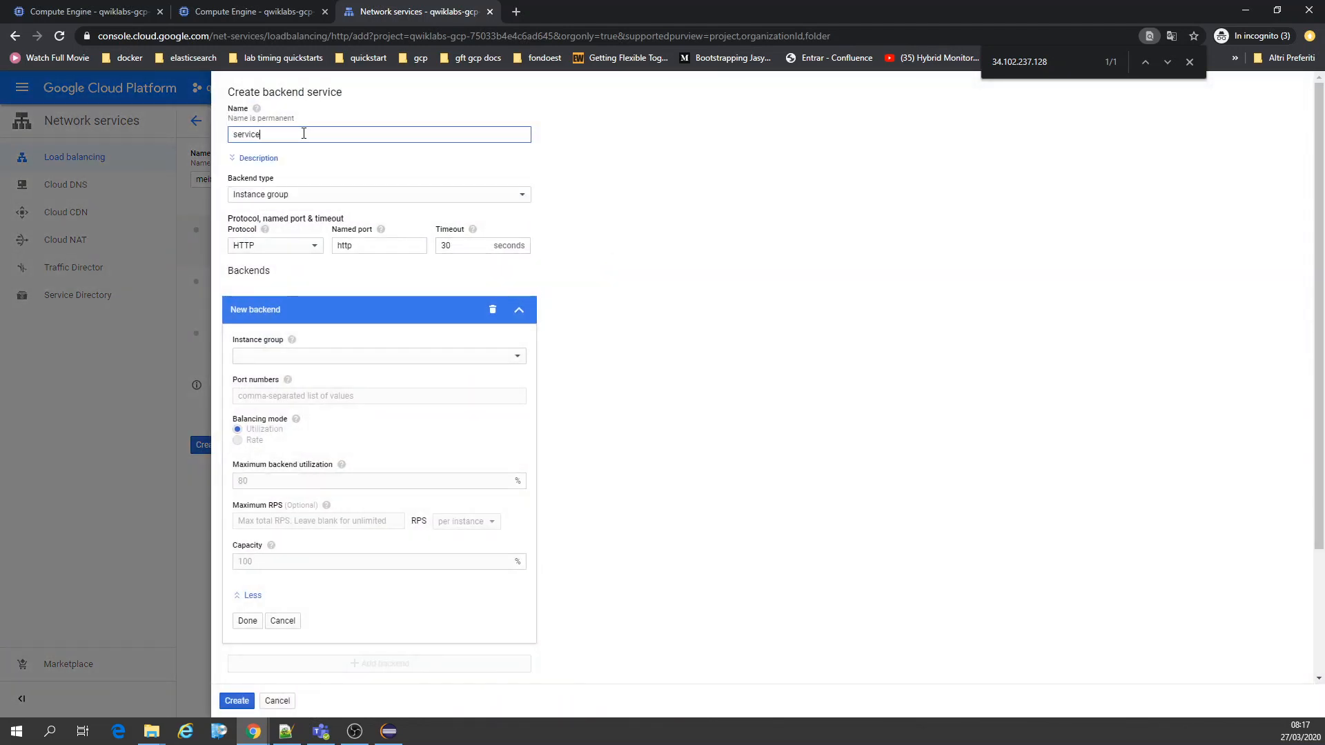
pyautogui.write('-be')
# Compare the backend's instance group choices with the VM instances, instance templates and instance groups in Compute Engine.
pyautogui.click(300, 355)
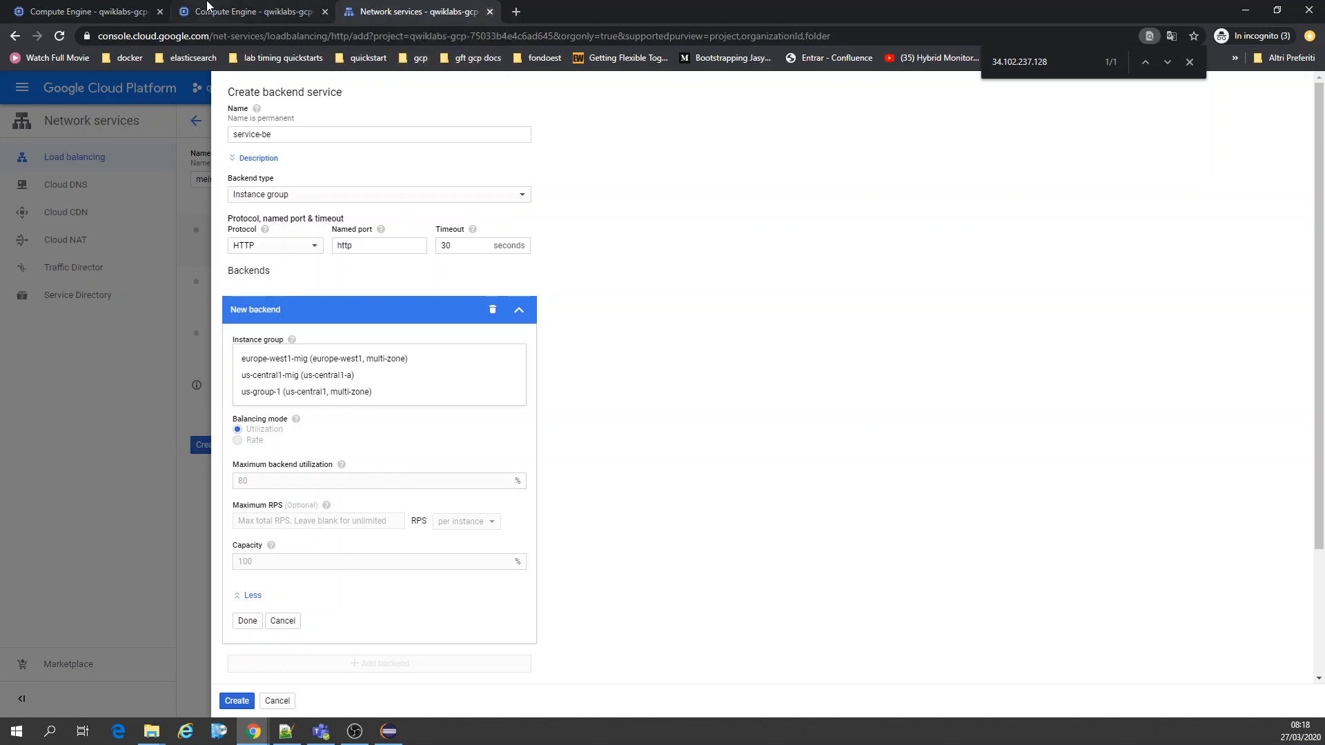
pyautogui.click(87, 8)
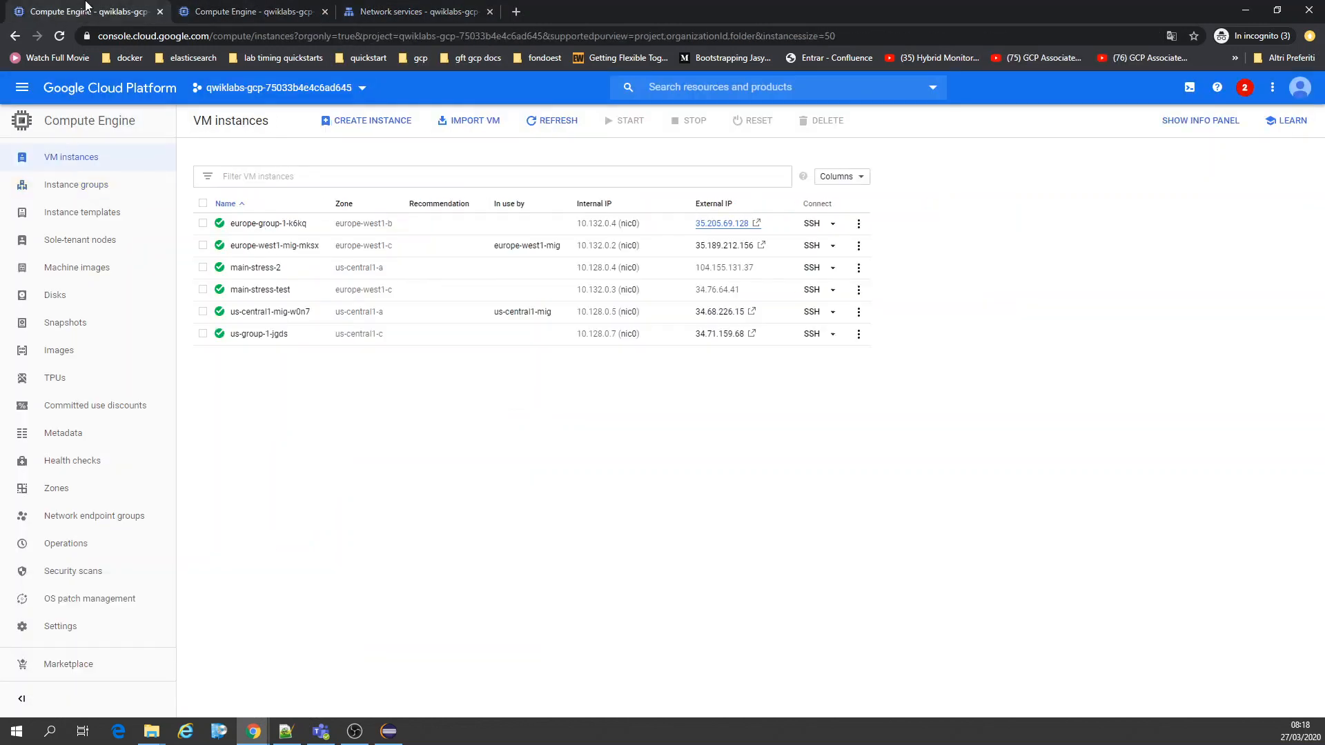
pyautogui.click(551, 121)
pyautogui.click(93, 210)
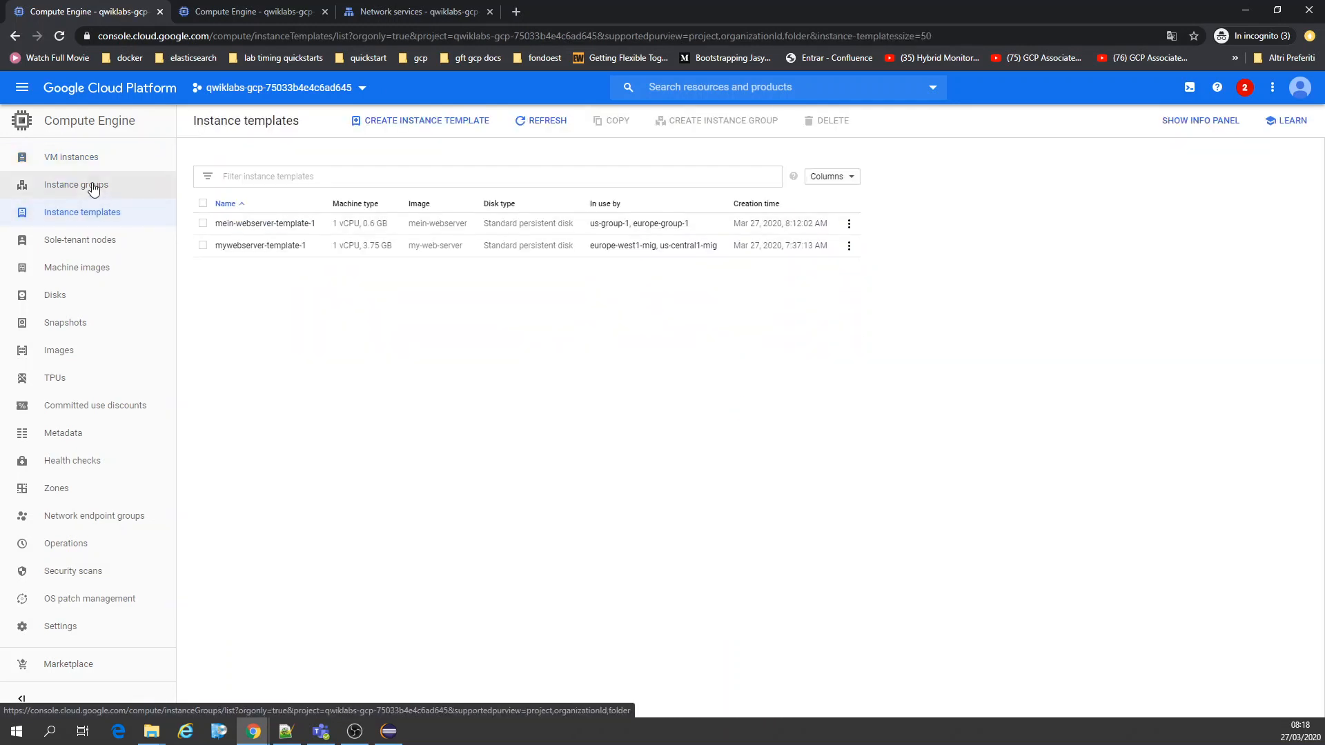
pyautogui.click(93, 187)
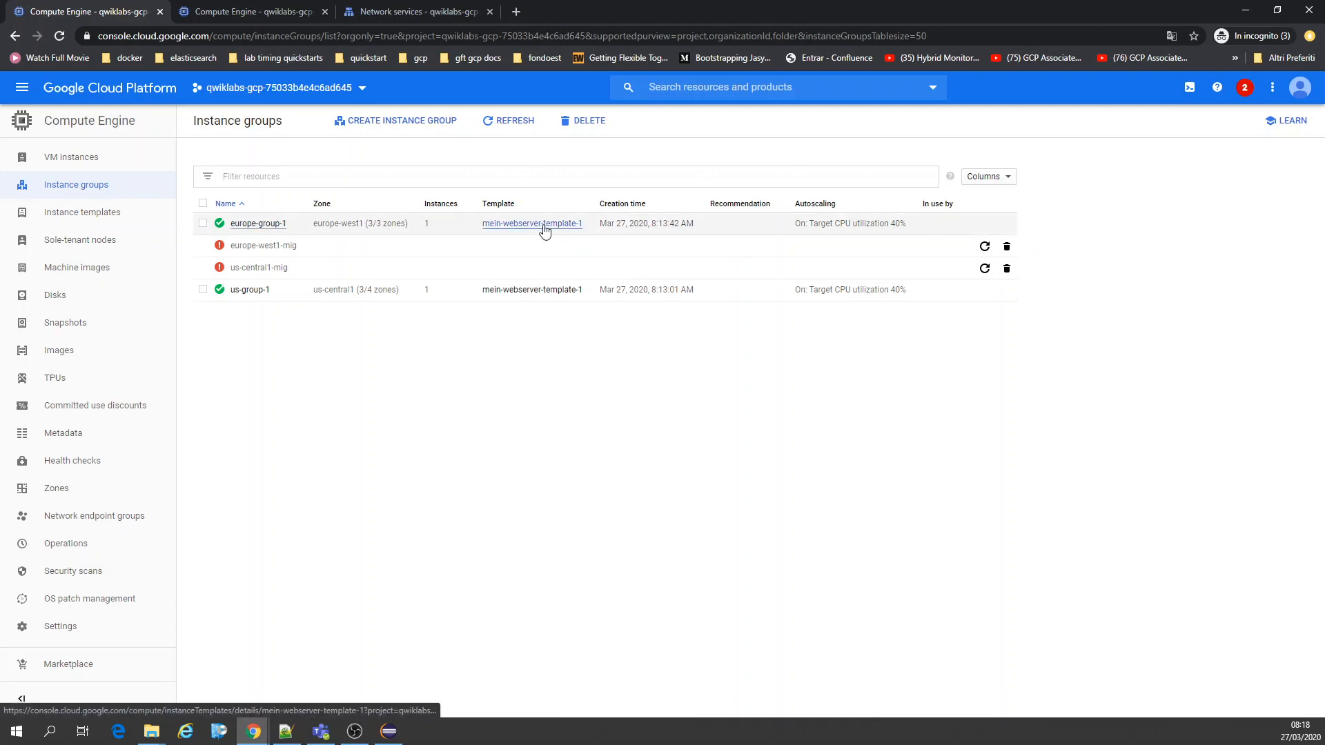
pyautogui.click(391, 10)
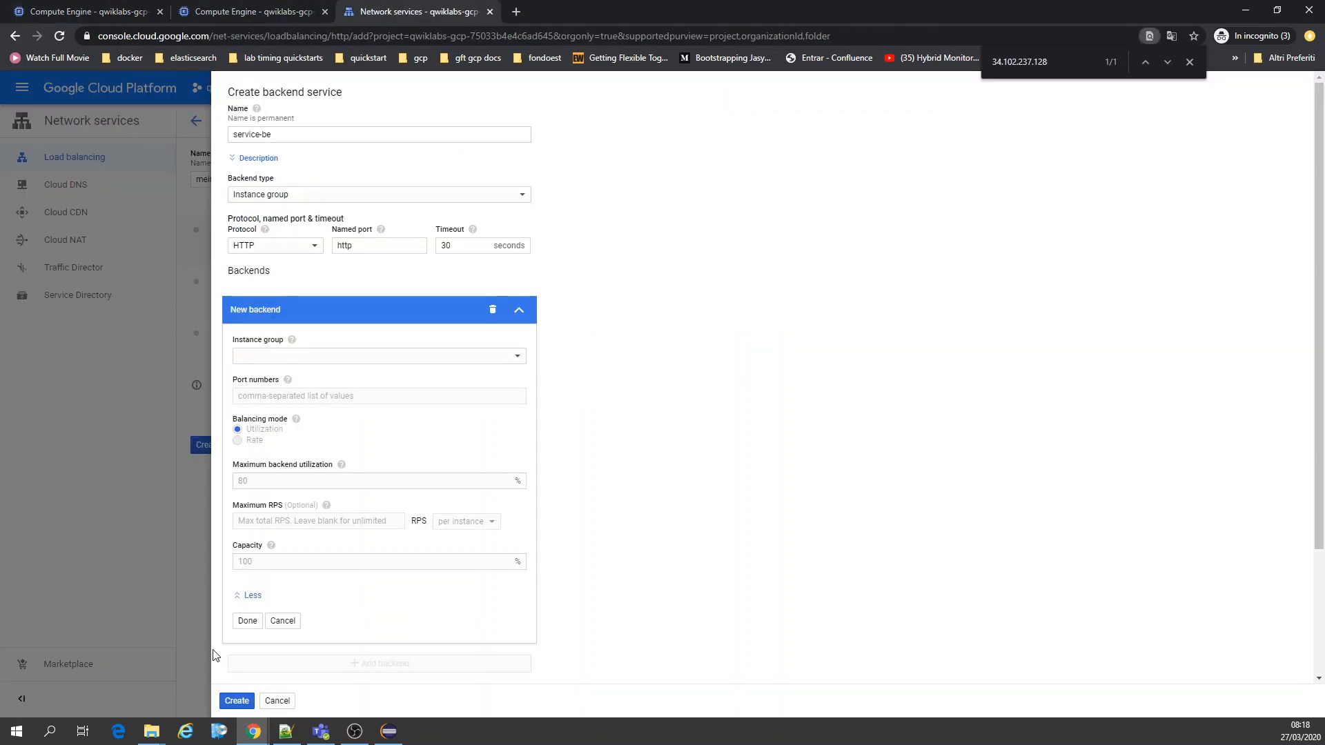
# Discard service-be and the mein-lb load balancer configuration, and reload the load balancing page.
pyautogui.click(277, 700)
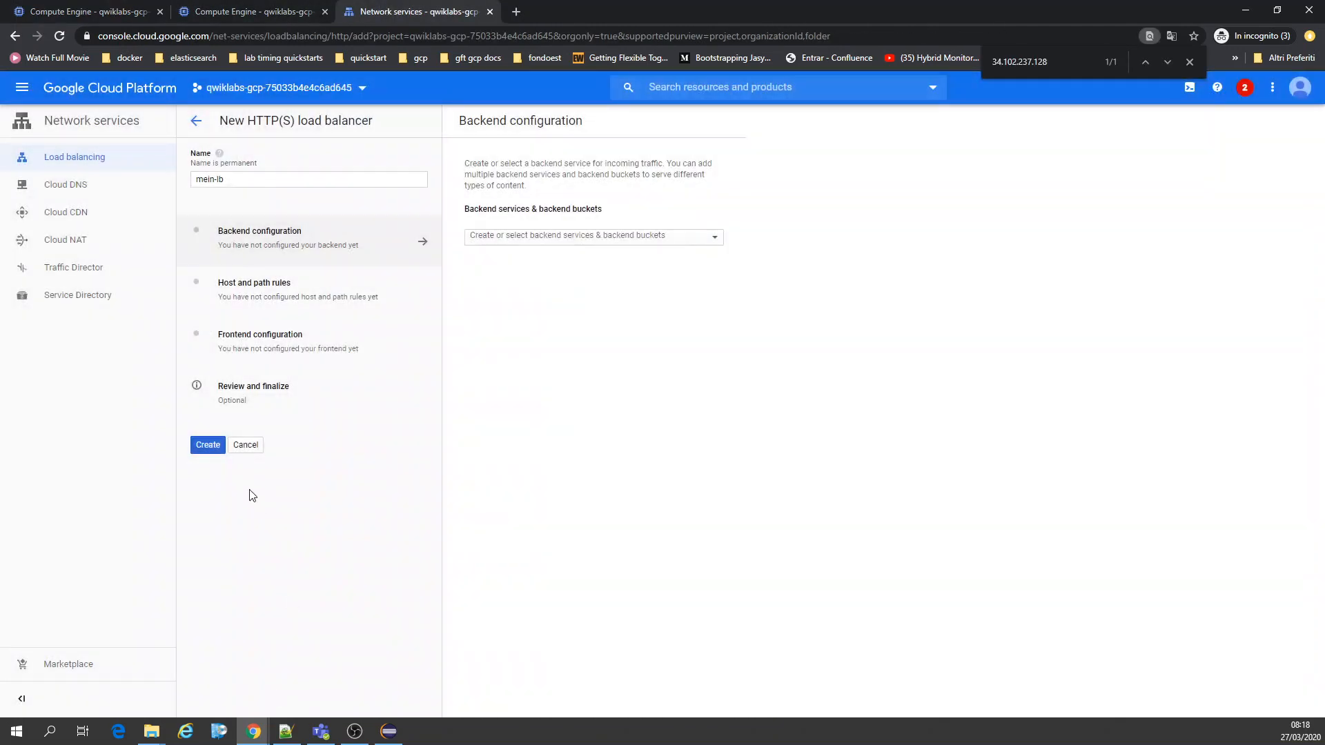
pyautogui.click(242, 447)
pyautogui.click(814, 429)
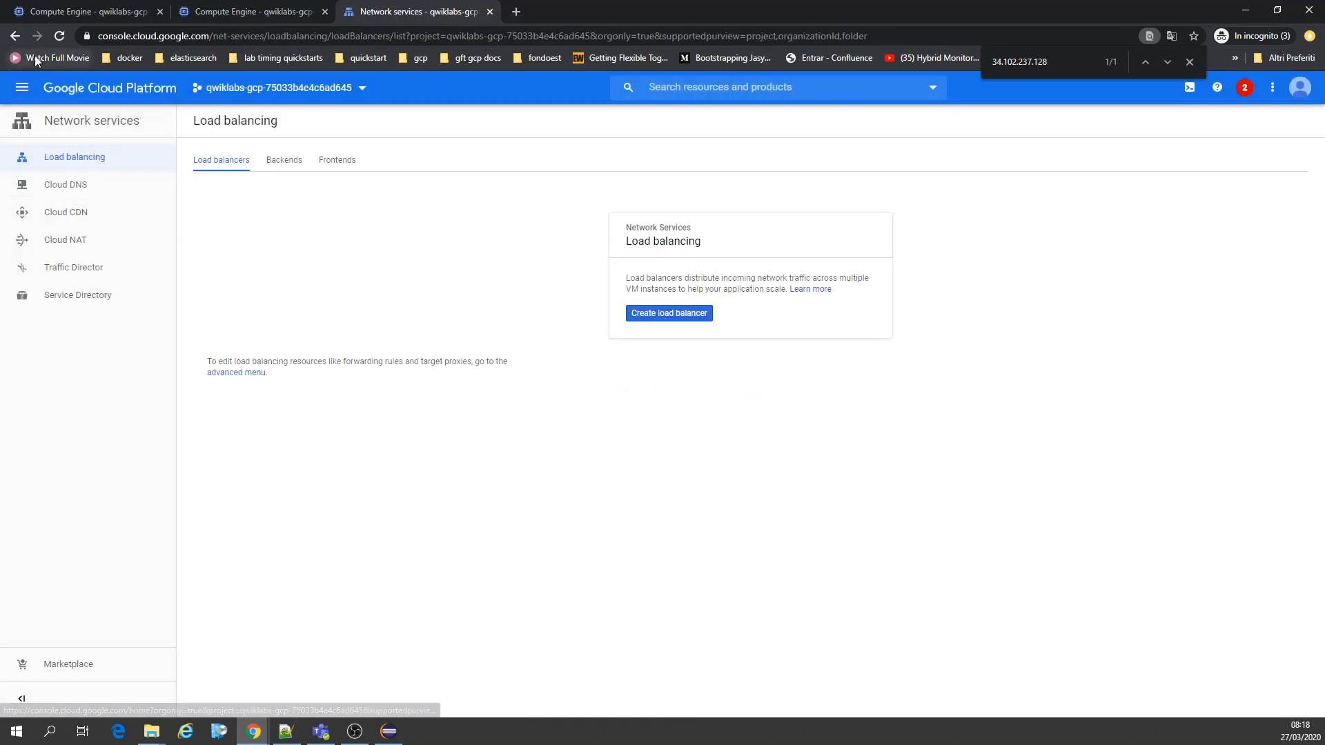
pyautogui.click(58, 36)
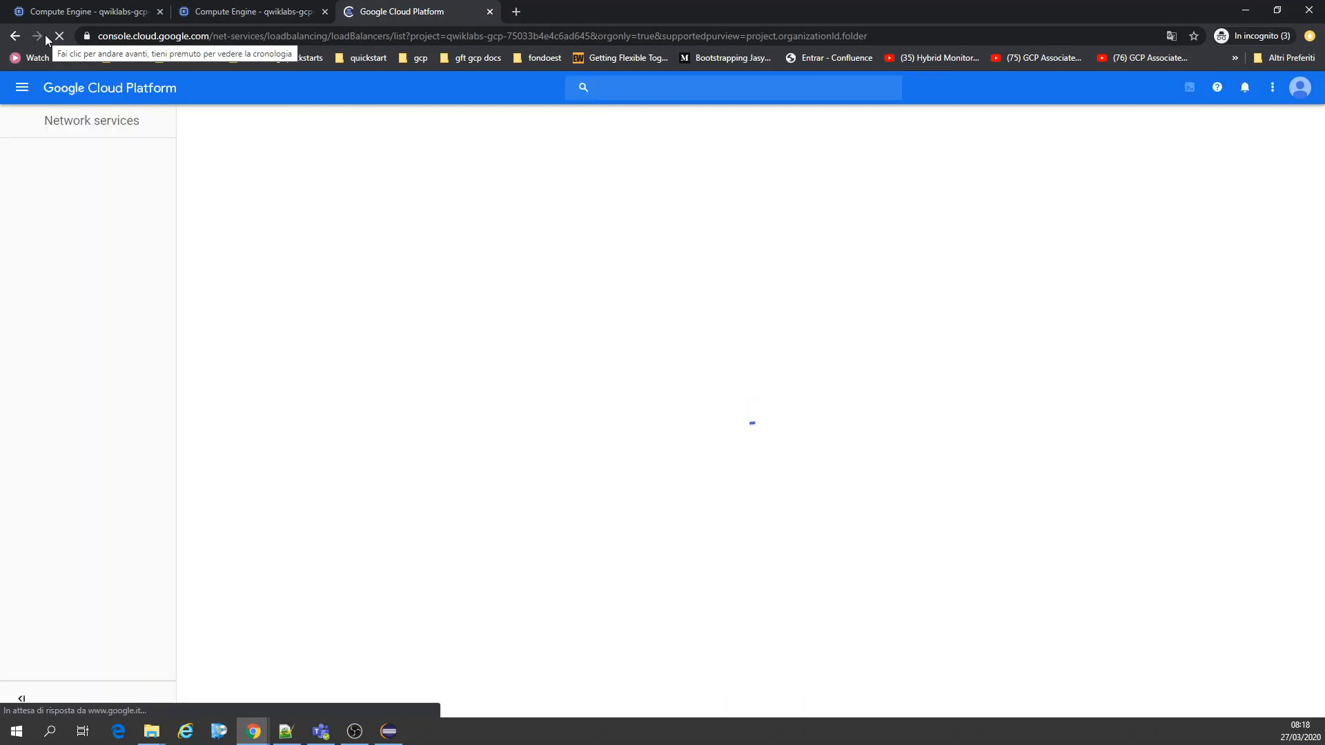
pyautogui.click(220, 9)
pyautogui.click(417, 10)
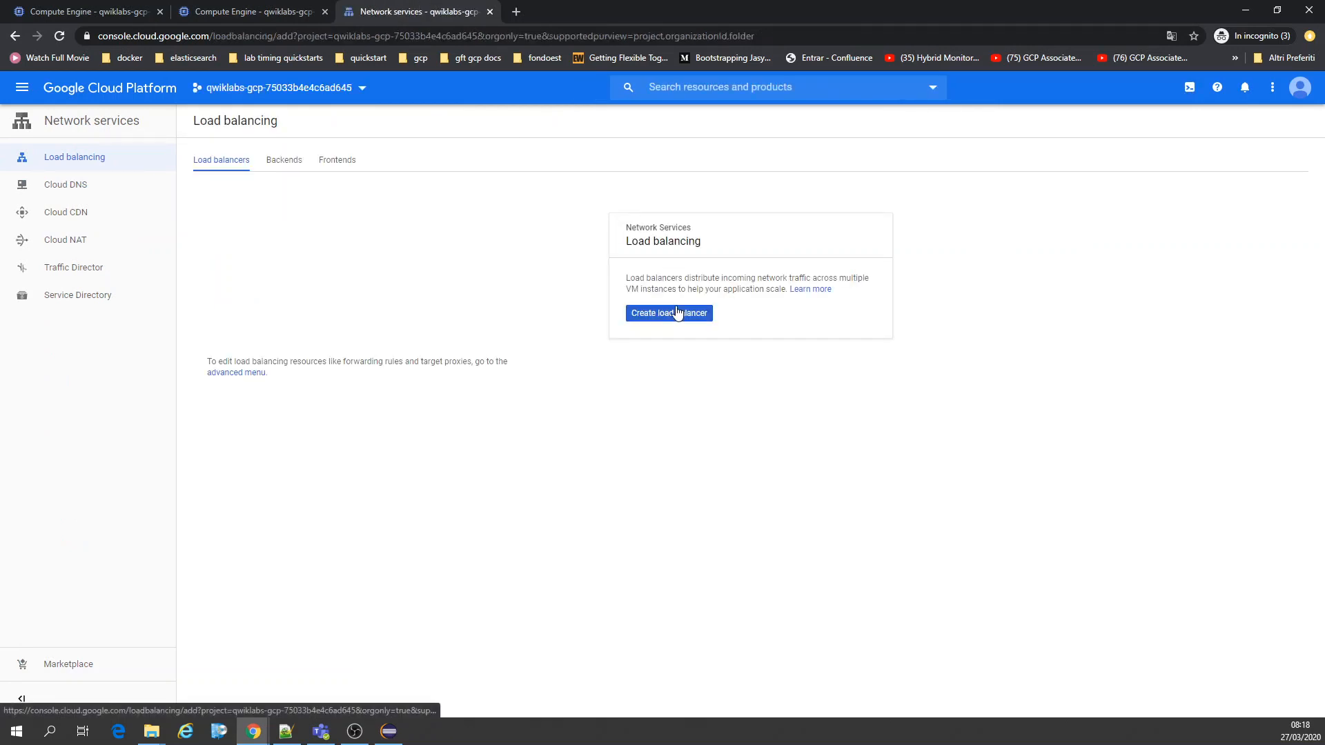
# Start a new HTTP(S) load balancer for traffic from the Internet to the VMs and name it mein-lb.
pyautogui.click(674, 313)
pyautogui.click(271, 344)
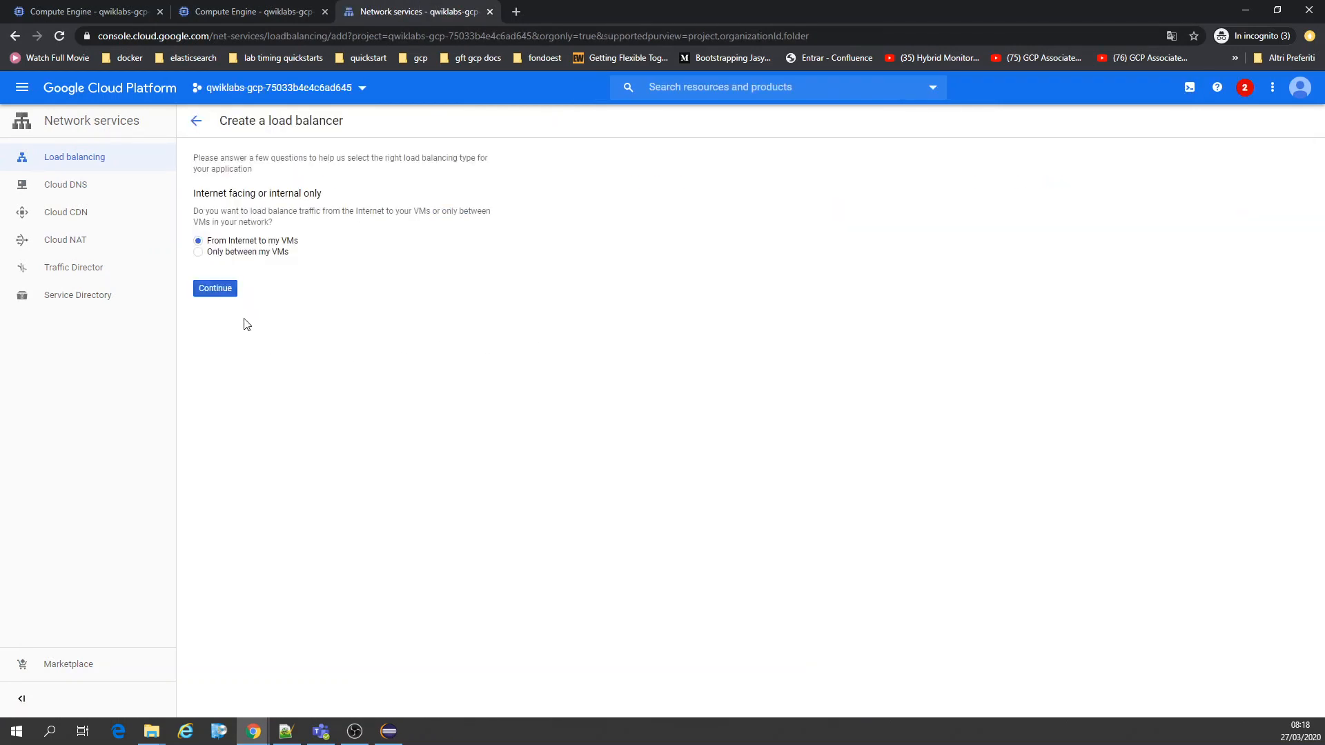
pyautogui.click(227, 295)
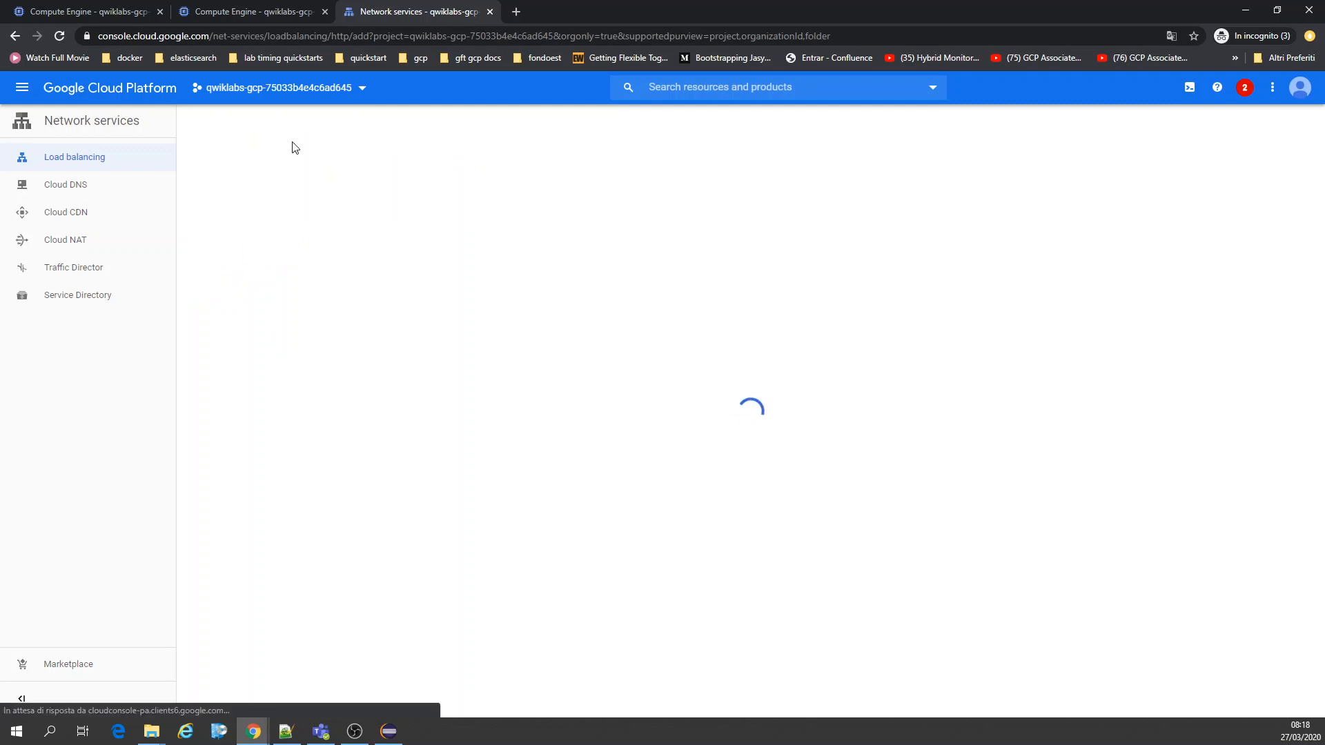
pyautogui.click(280, 182)
pyautogui.write('mein-lb')
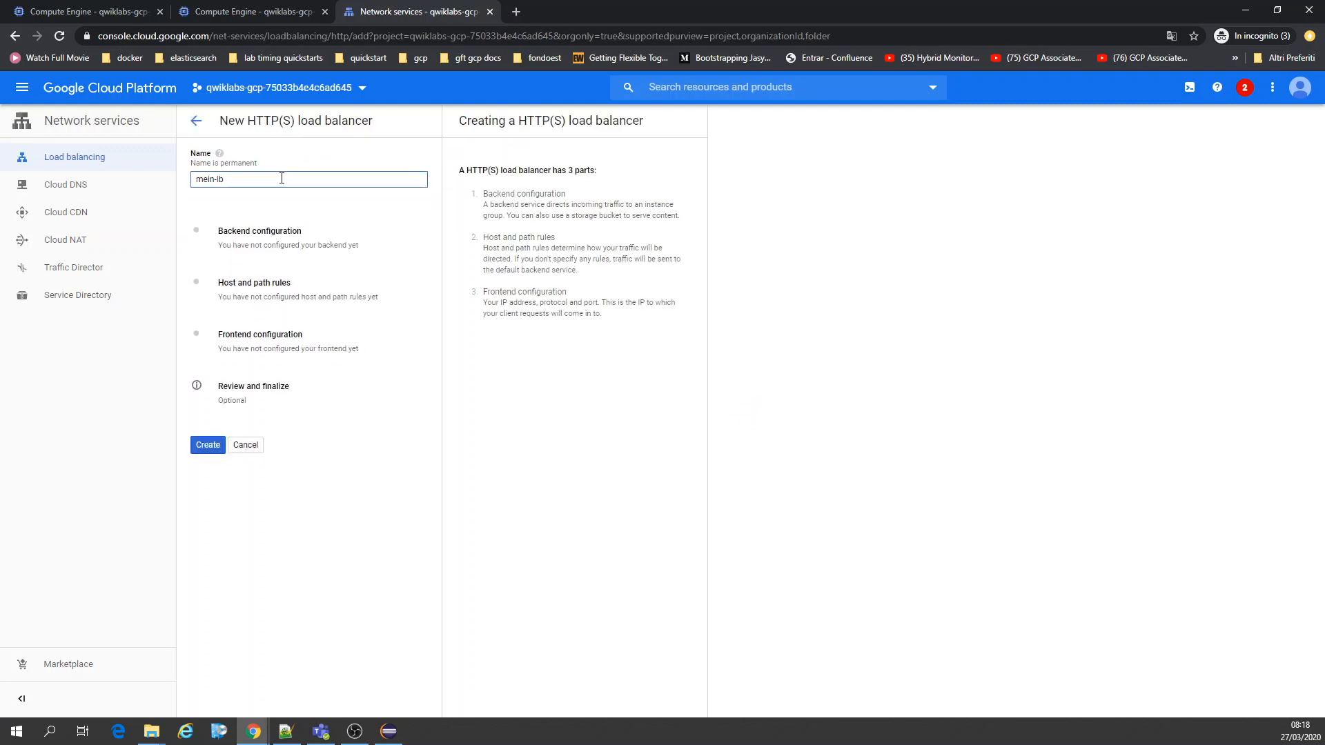
# Start a new backend service named service-be in the load balancer's backend configuration.
pyautogui.click(290, 237)
pyautogui.click(562, 237)
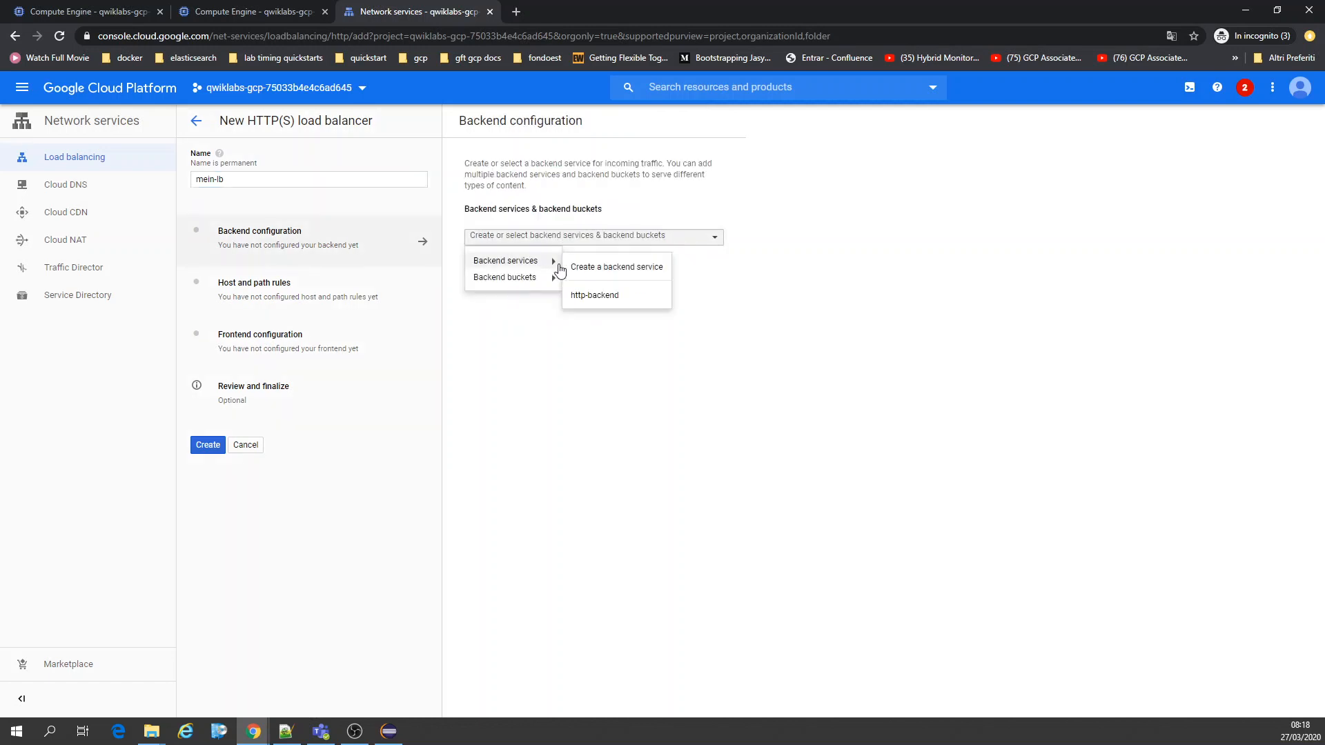
pyautogui.click(580, 276)
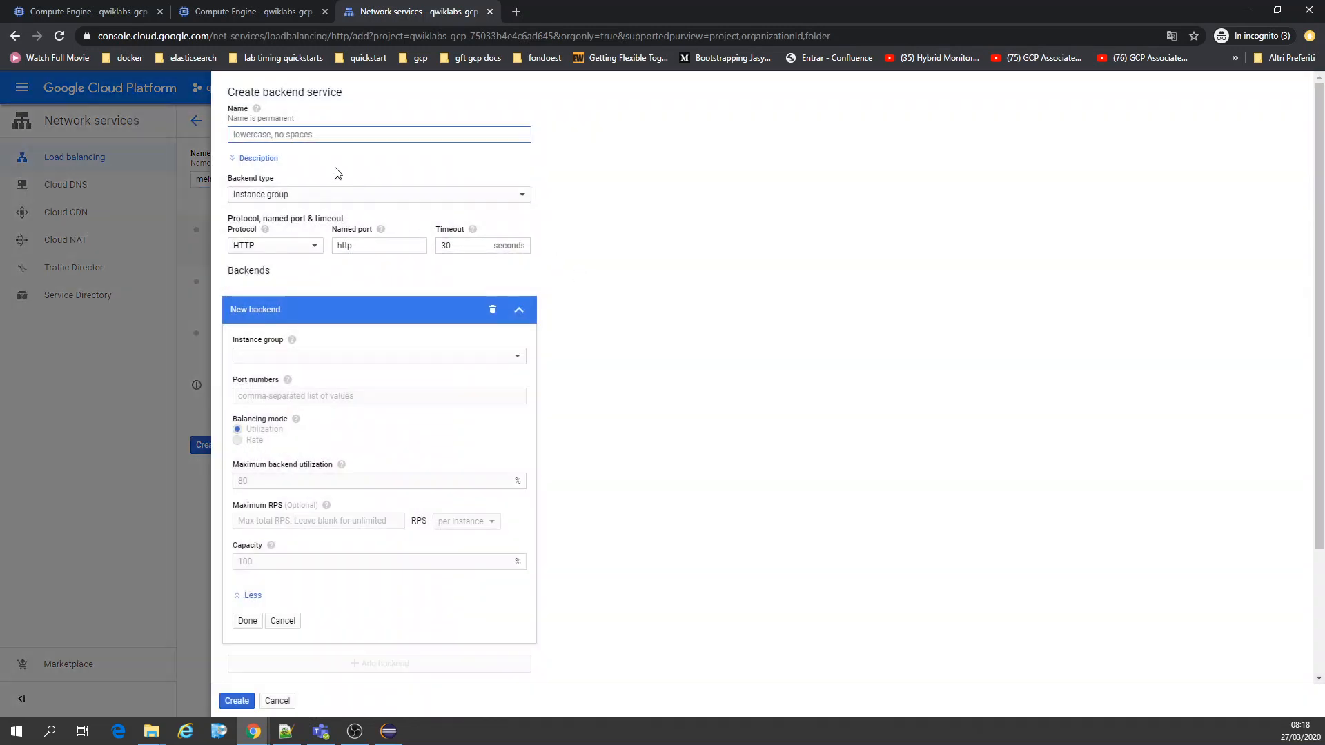
pyautogui.click(314, 131)
pyautogui.write('service-be')
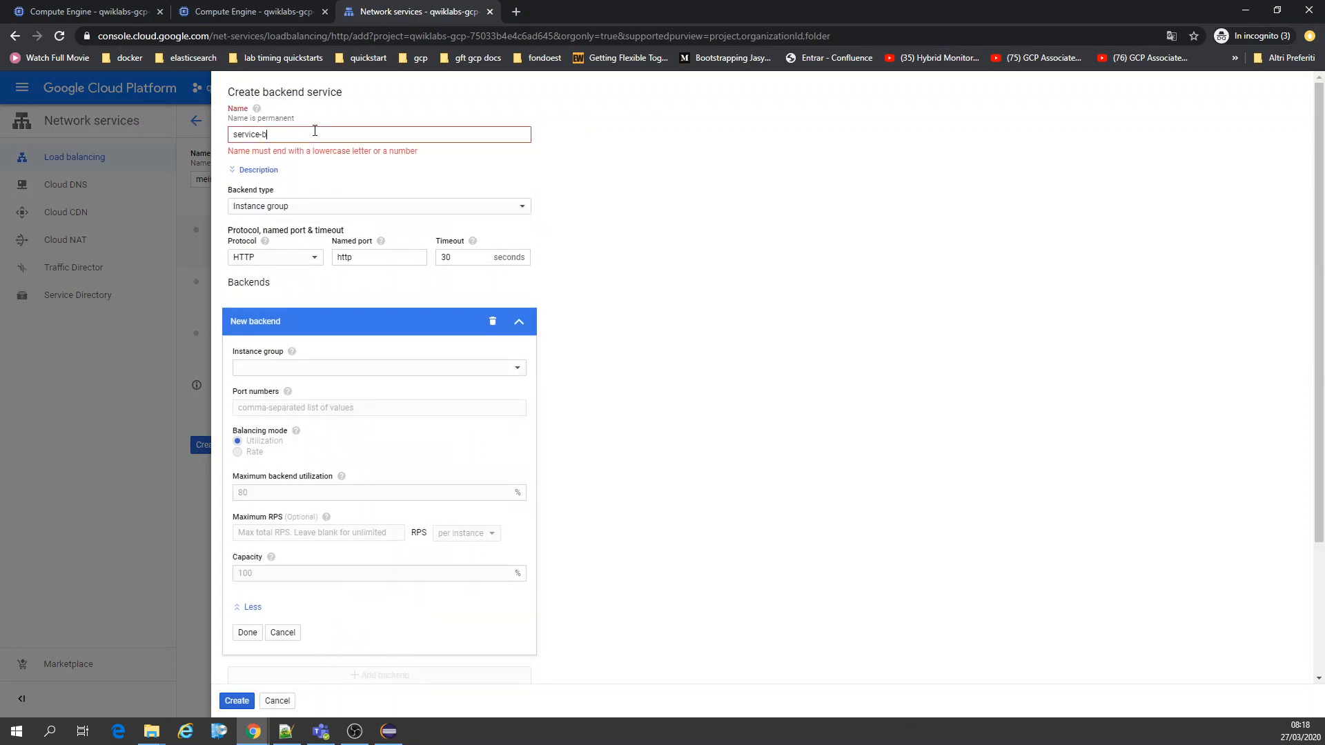
# Configure the first backend with instance group us-group-1, Rate balancing mode, maximum 40 RPS and 75% capacity.
pyautogui.click(269, 359)
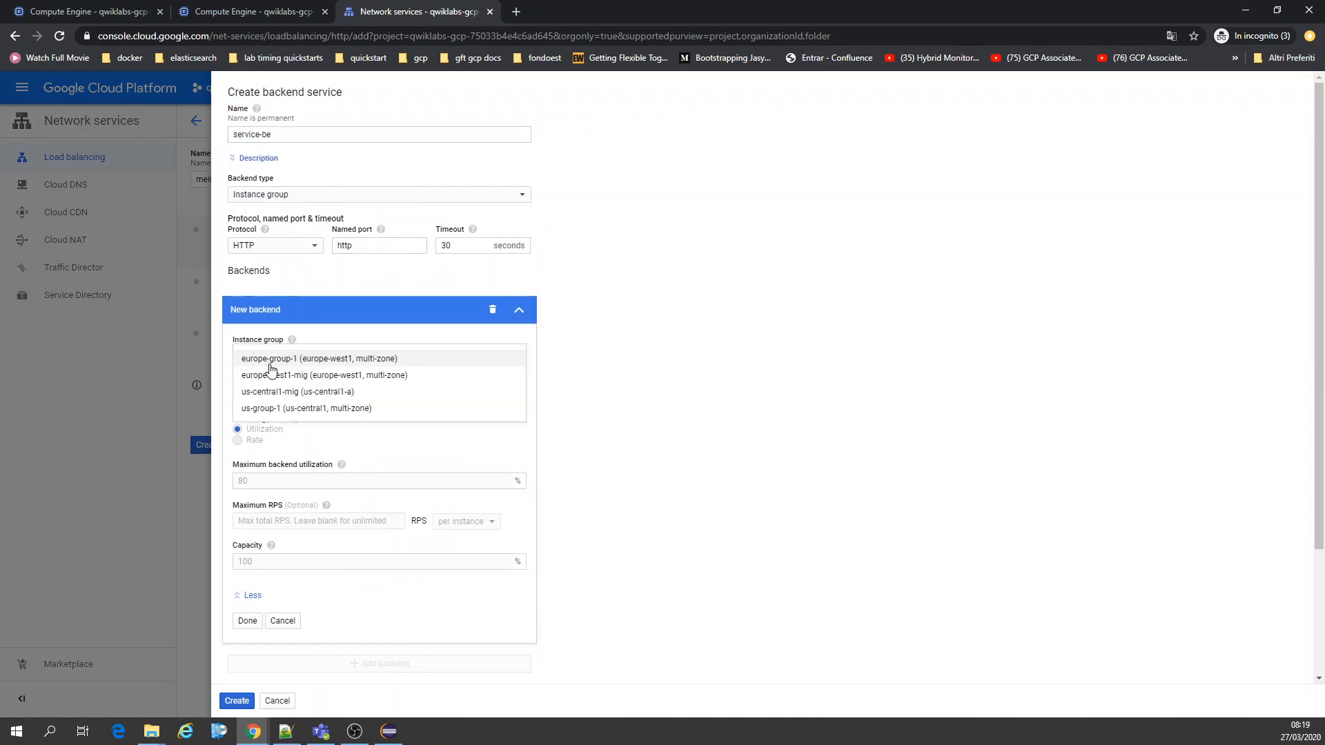
pyautogui.click(291, 409)
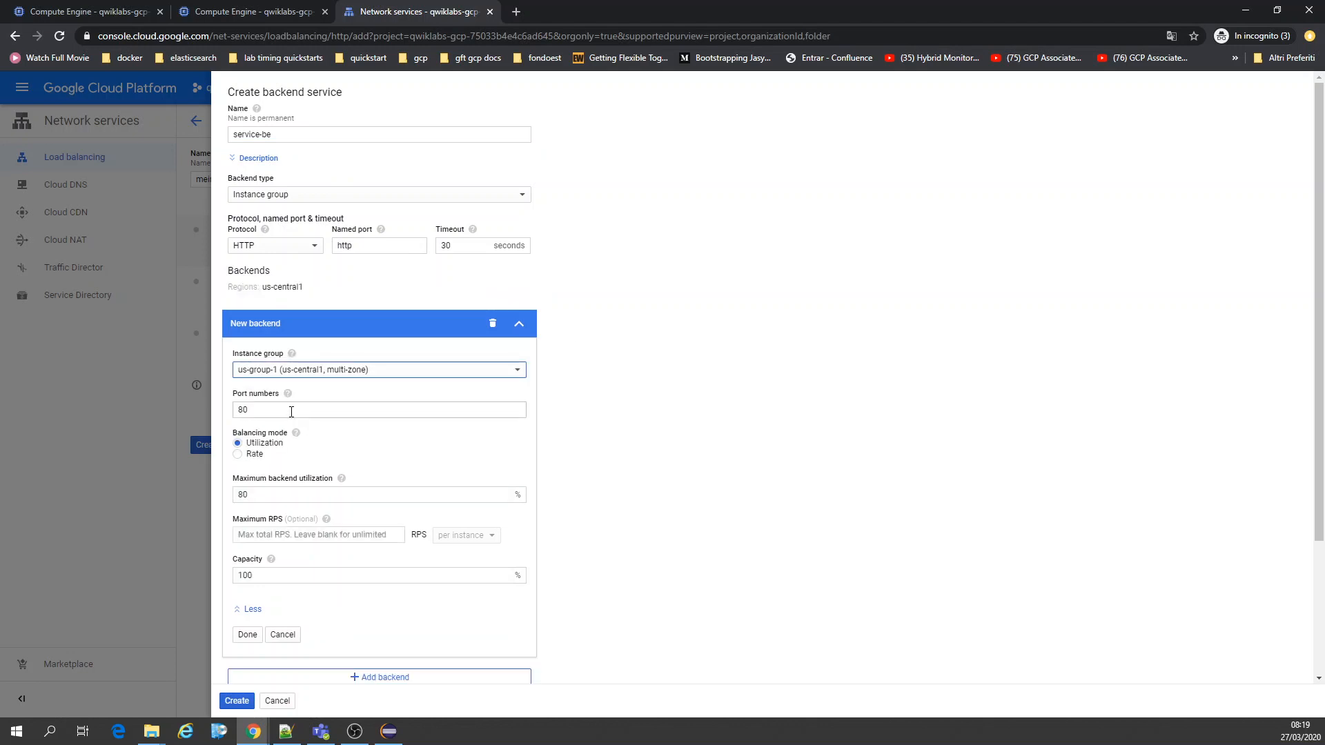
pyautogui.click(253, 454)
pyautogui.click(252, 492)
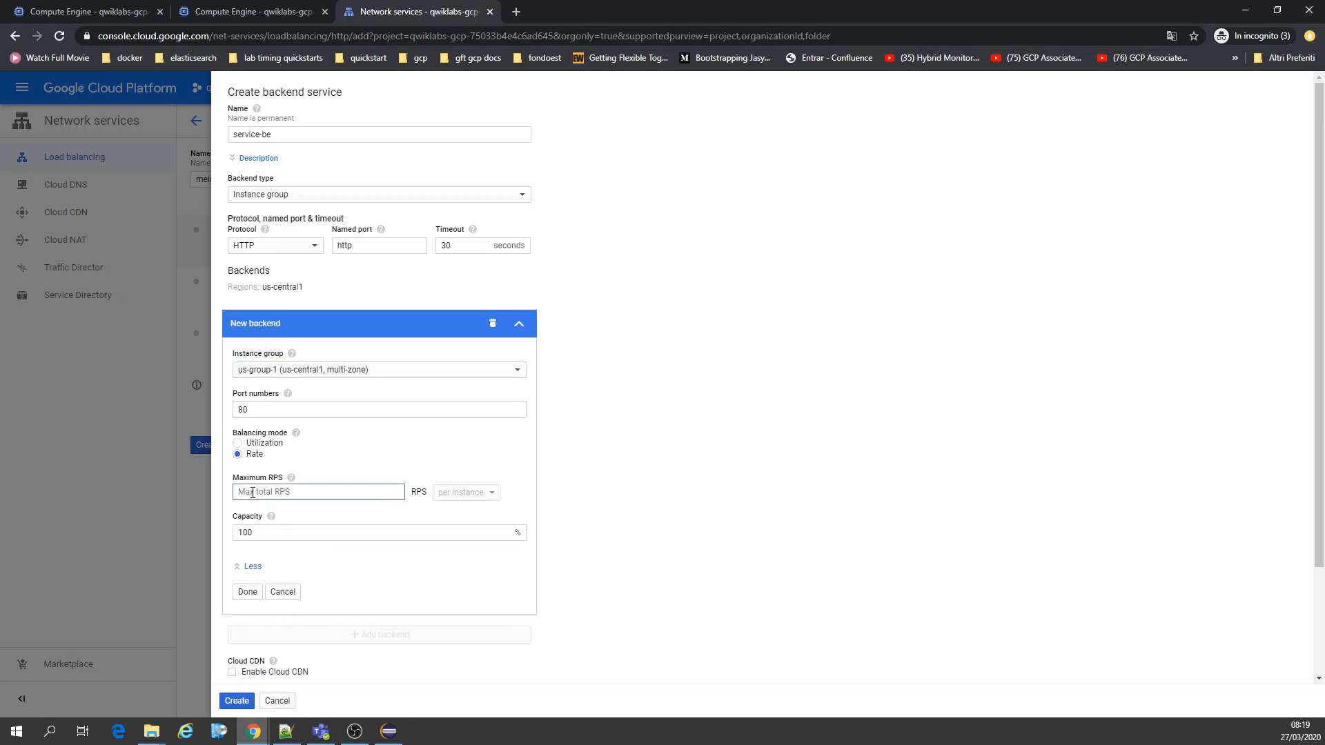
pyautogui.write('40')
pyautogui.doubleClick(262, 533)
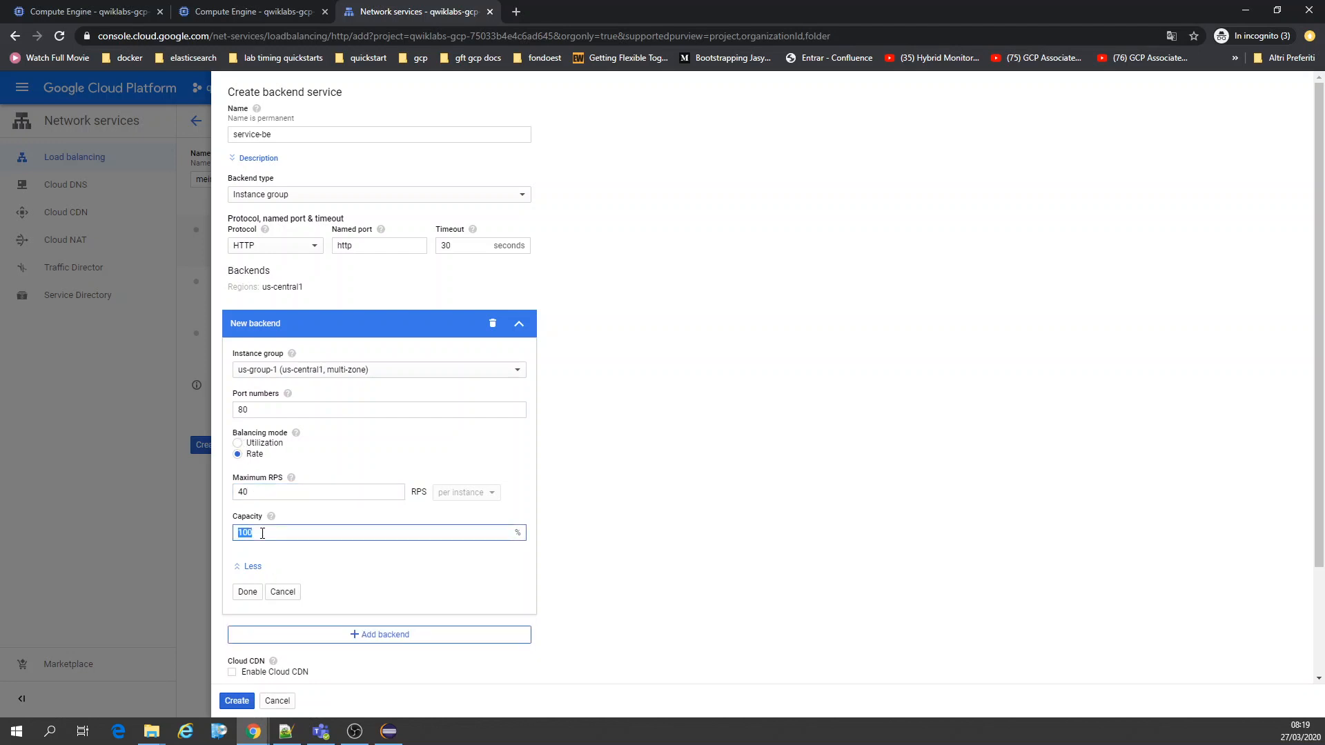
pyautogui.write('75')
pyautogui.click(247, 591)
# Add a second backend with instance group europe-group-1, Rate balancing mode, maximum 40 RPS and 75% capacity.
pyautogui.click(383, 358)
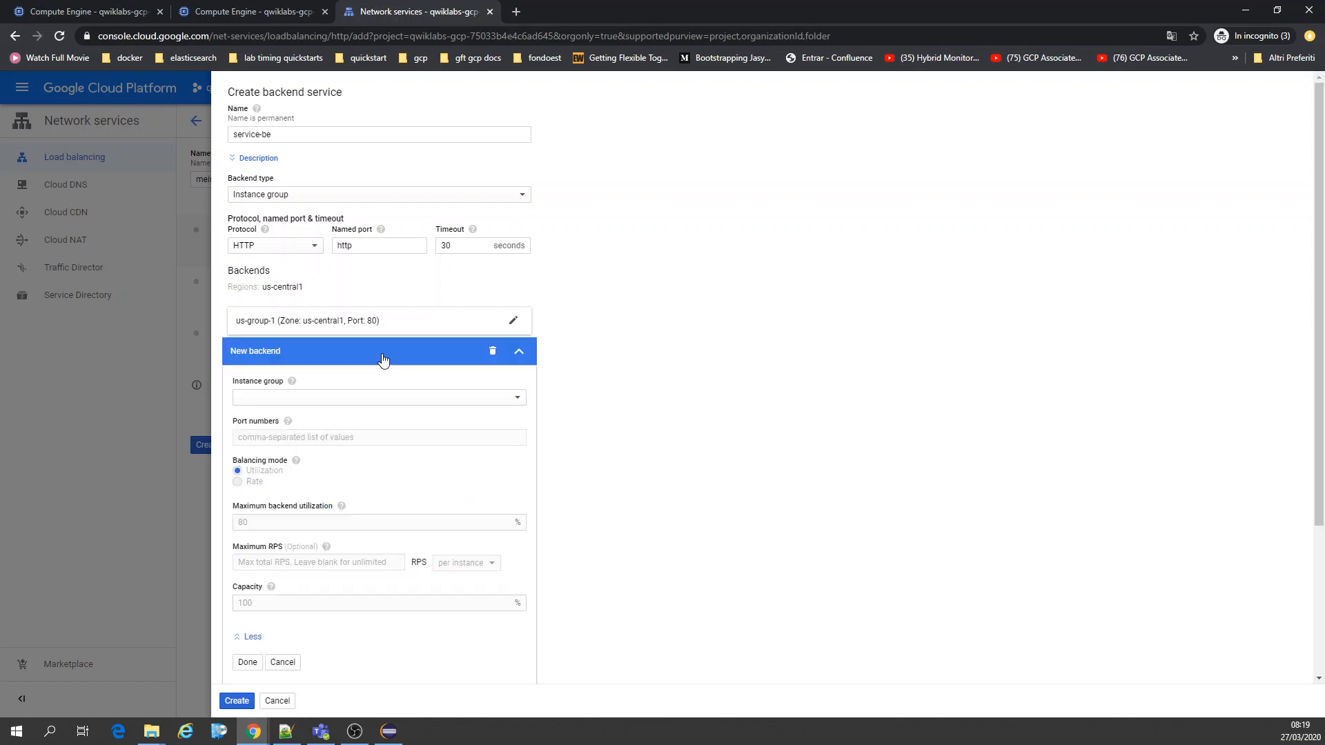
pyautogui.click(358, 397)
pyautogui.click(357, 400)
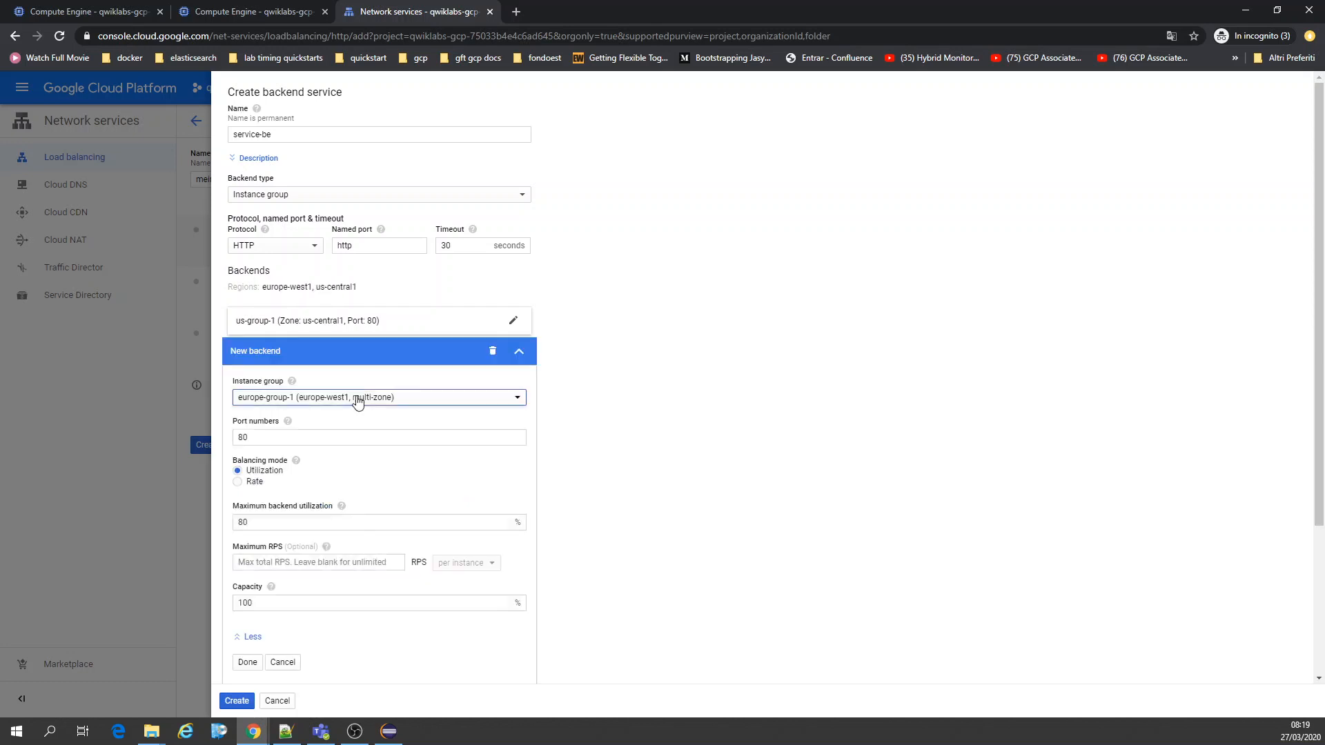
pyautogui.click(238, 483)
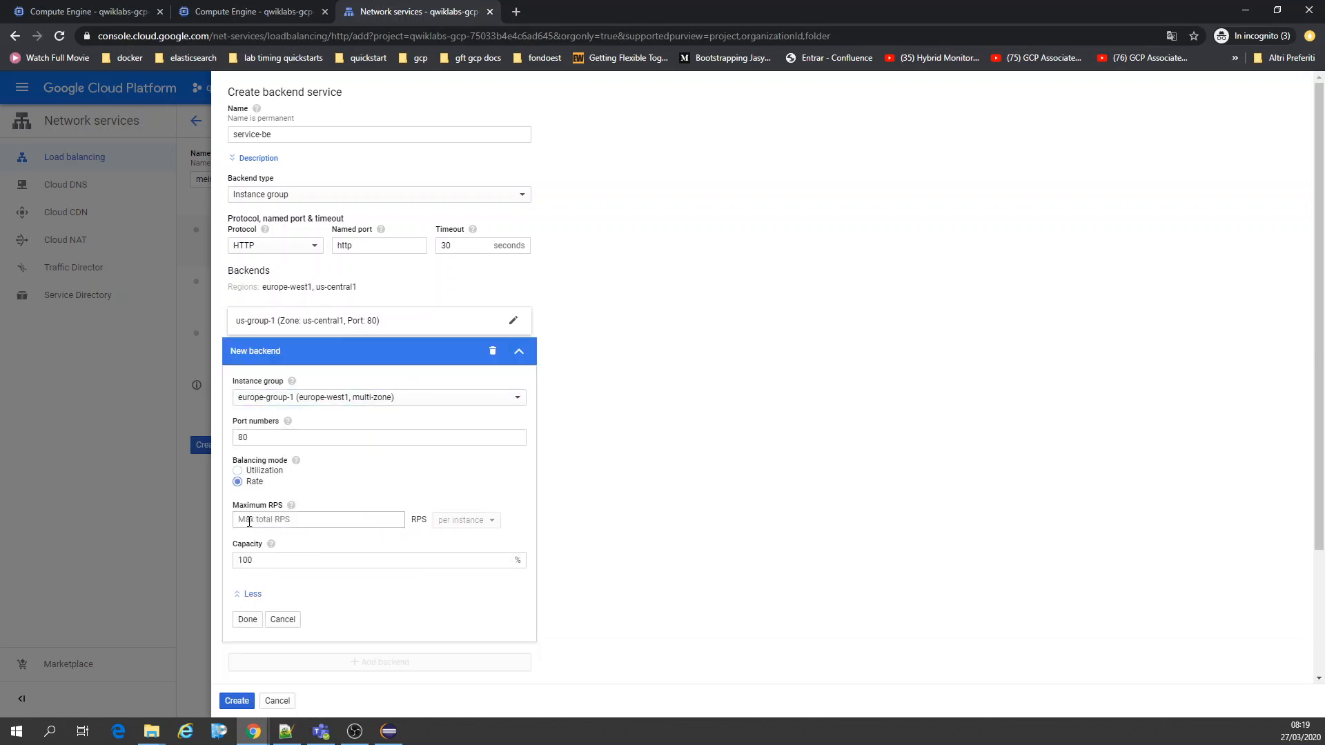
pyautogui.click(250, 522)
pyautogui.write('40')
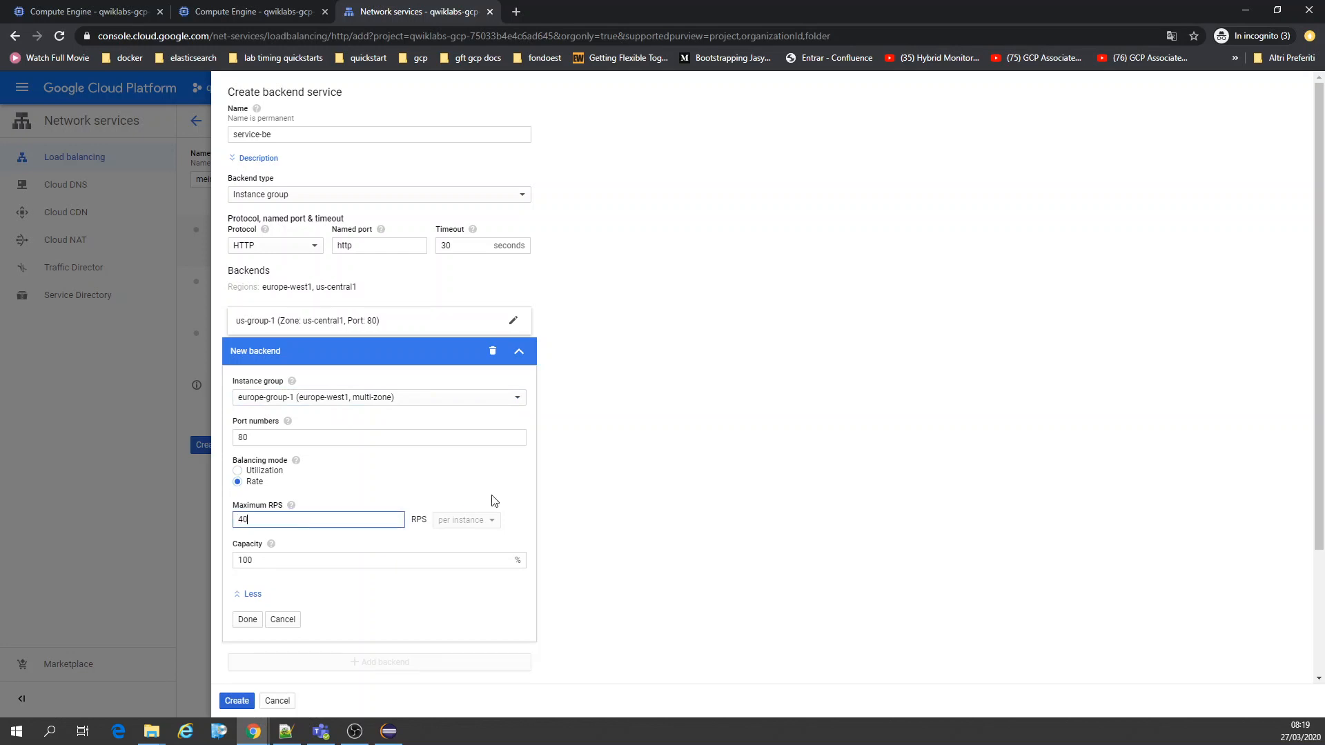
pyautogui.doubleClick(391, 564)
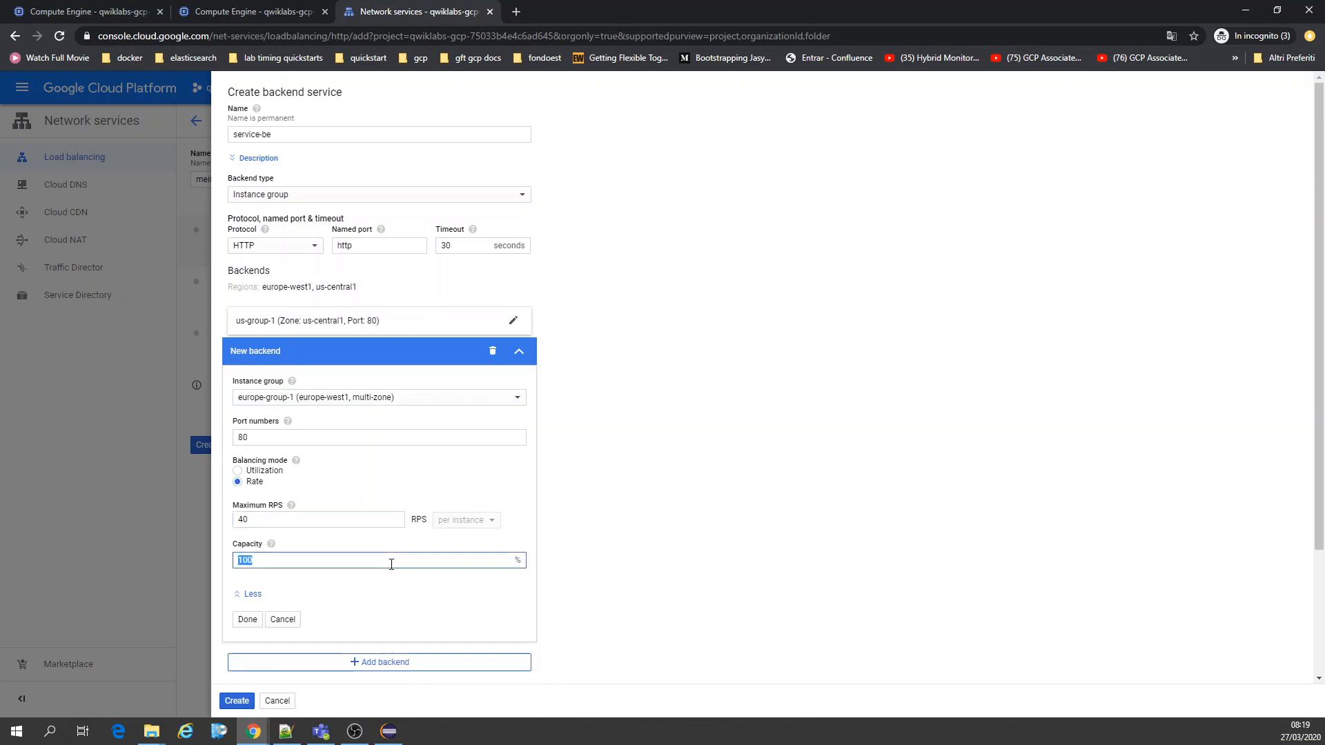
pyautogui.write('70')
pyautogui.click(250, 623)
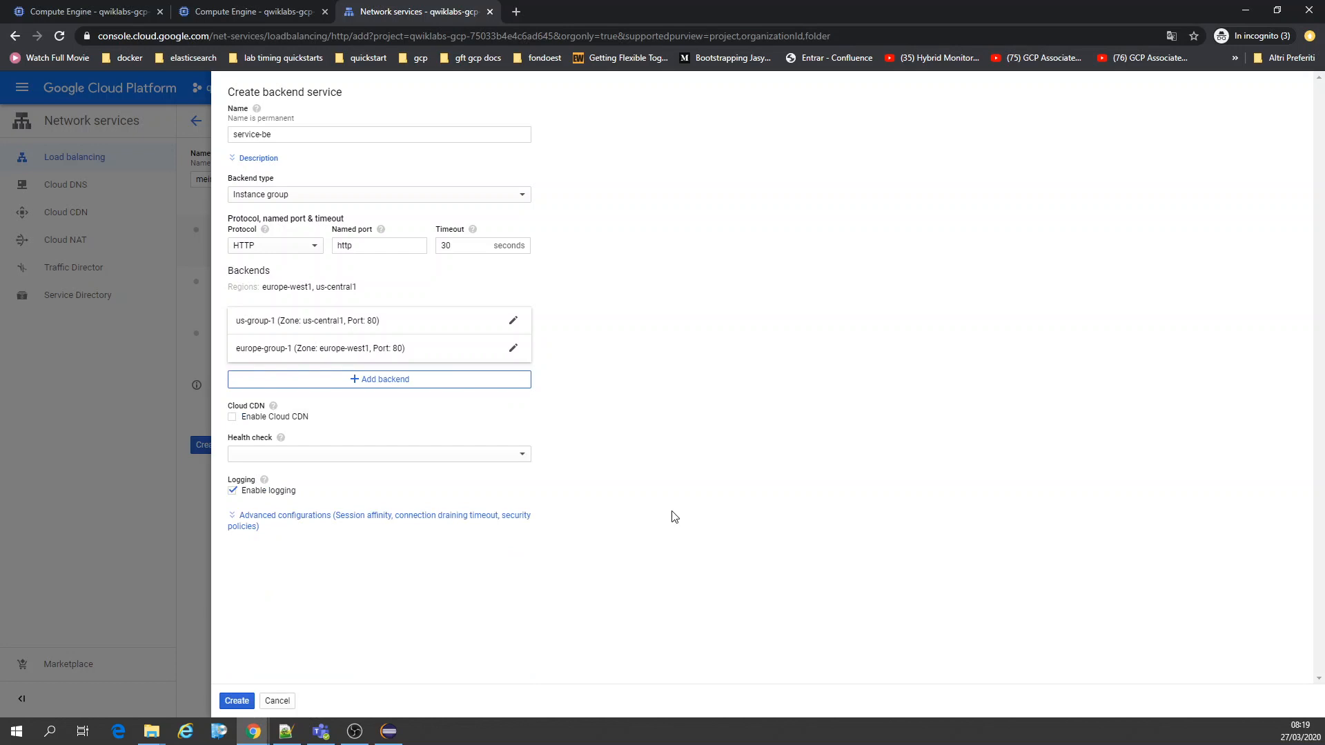
# Assign the http-health-check health check, review the advanced configurations and create the backend service.
pyautogui.click(457, 455)
pyautogui.click(398, 477)
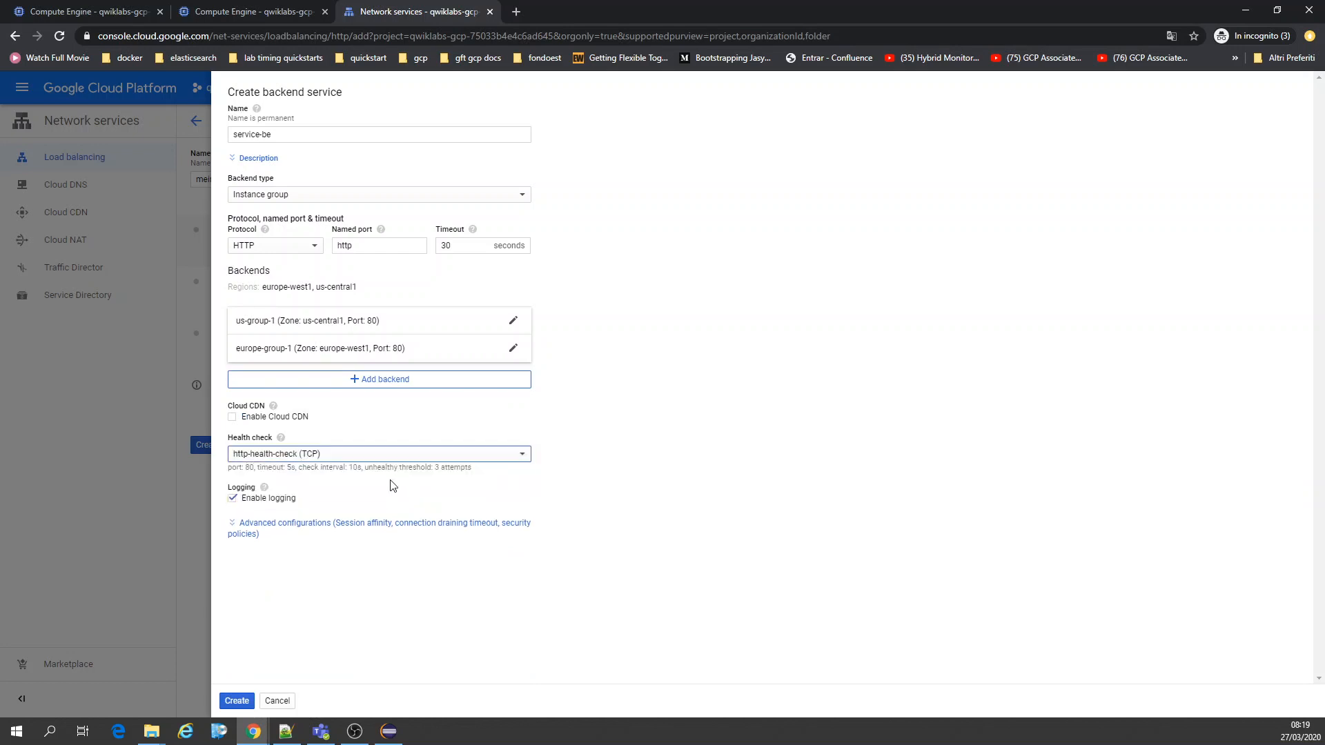
pyautogui.click(298, 528)
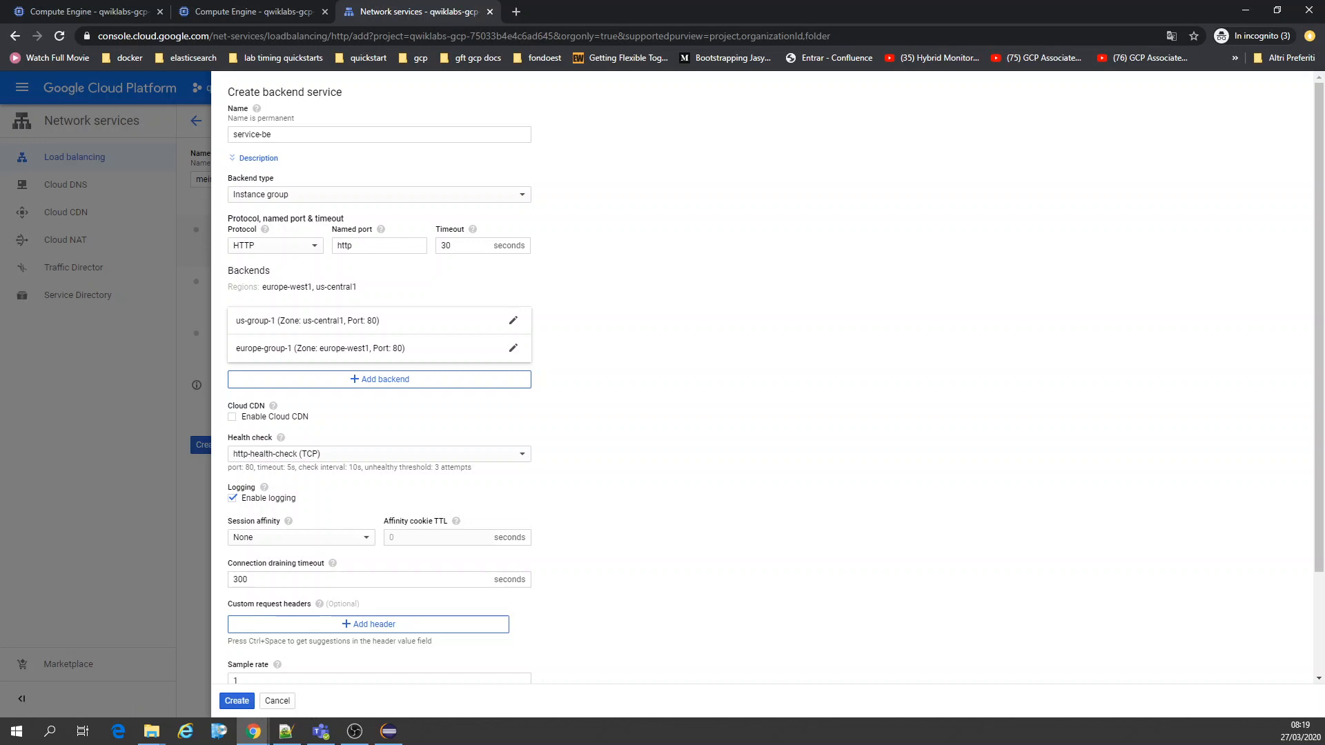
pyautogui.doubleClick(239, 579)
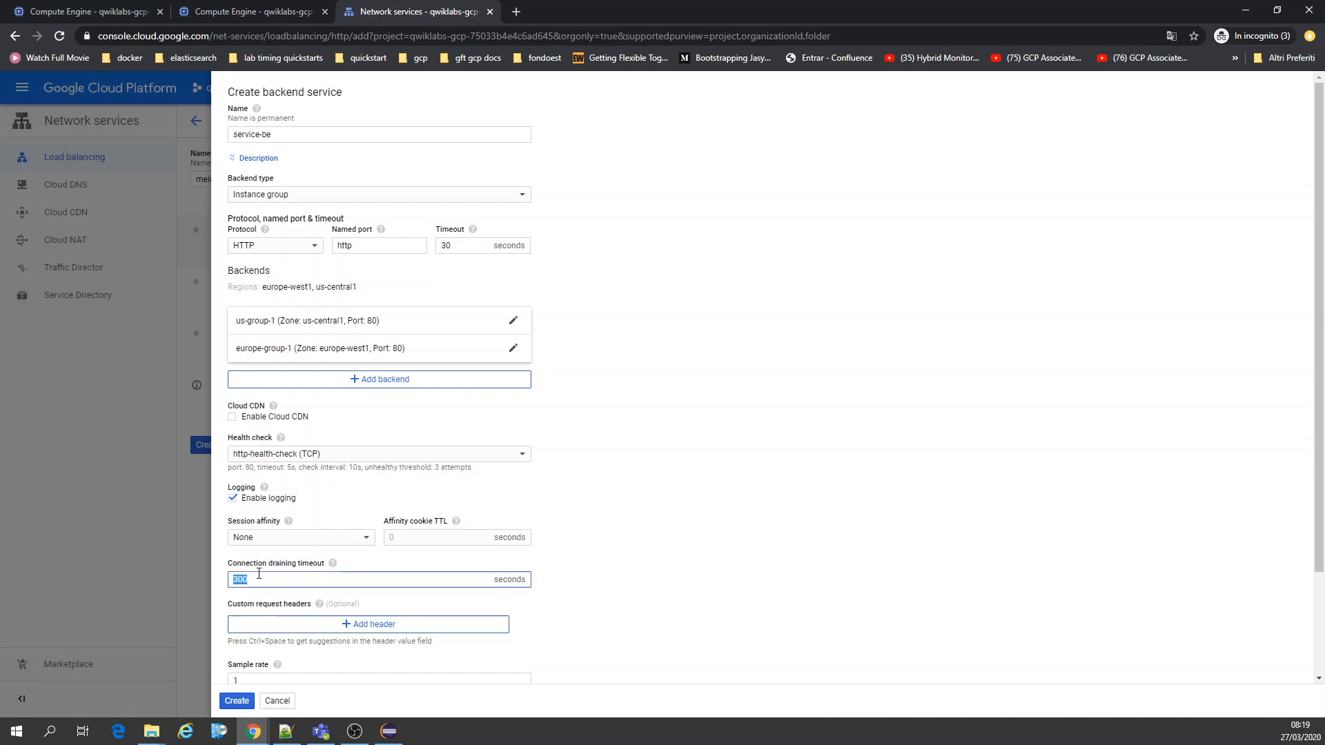
pyautogui.scroll(-3, 619, 524)
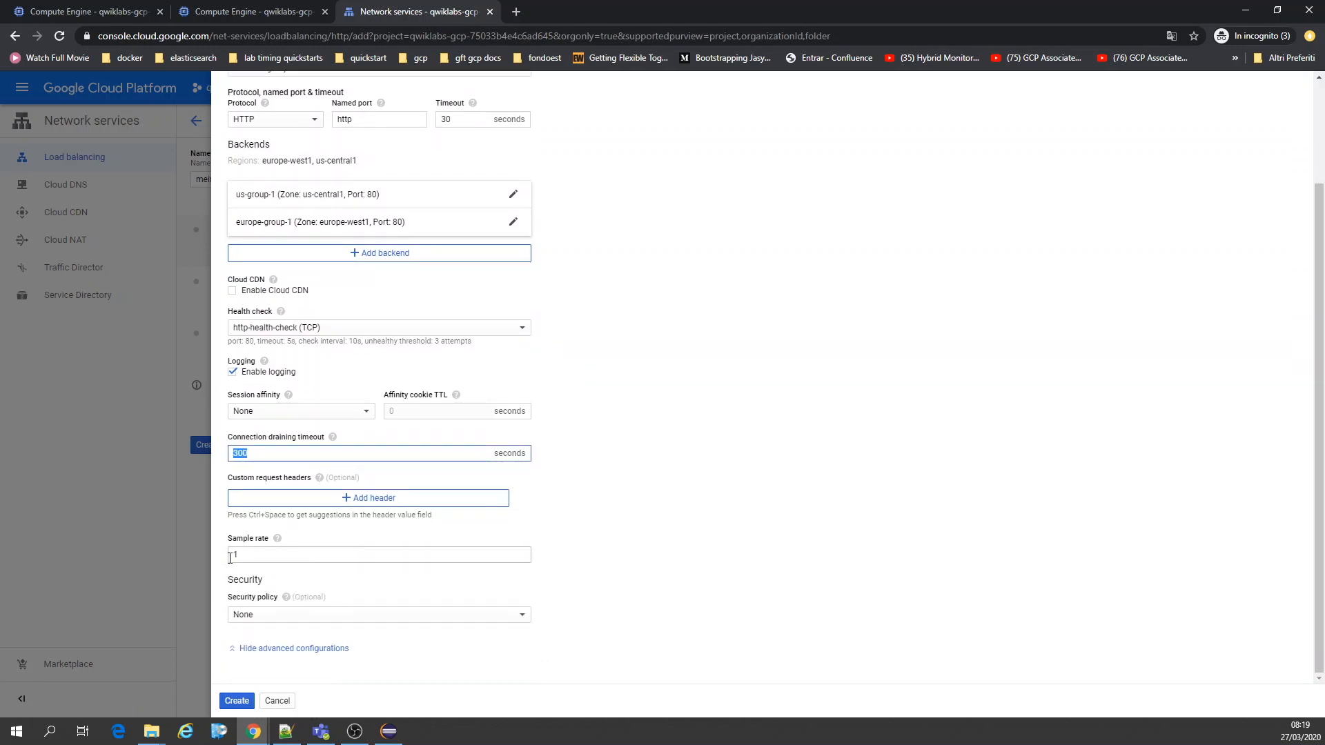
pyautogui.click(242, 701)
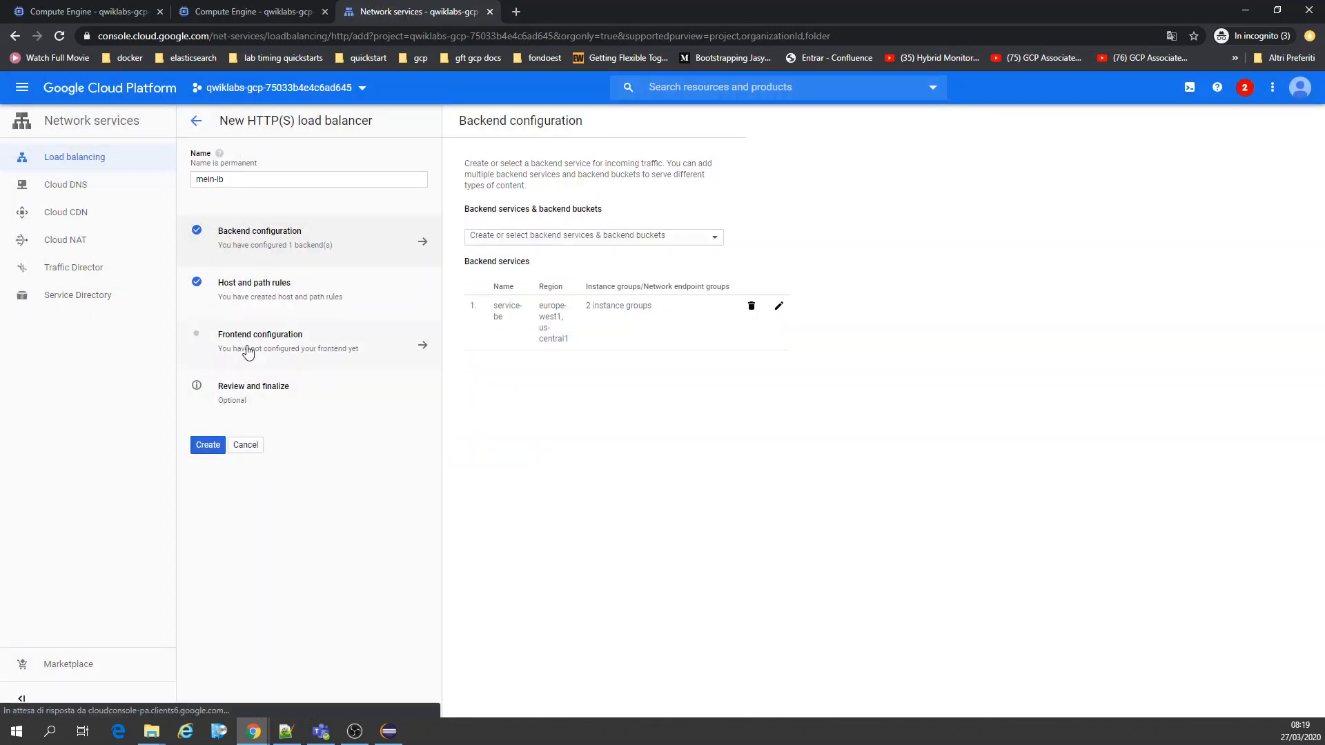
# Configure the load balancer's first frontend with the name fe-config, keeping HTTP, IPv4, an ephemeral address and port 80.
pyautogui.click(249, 346)
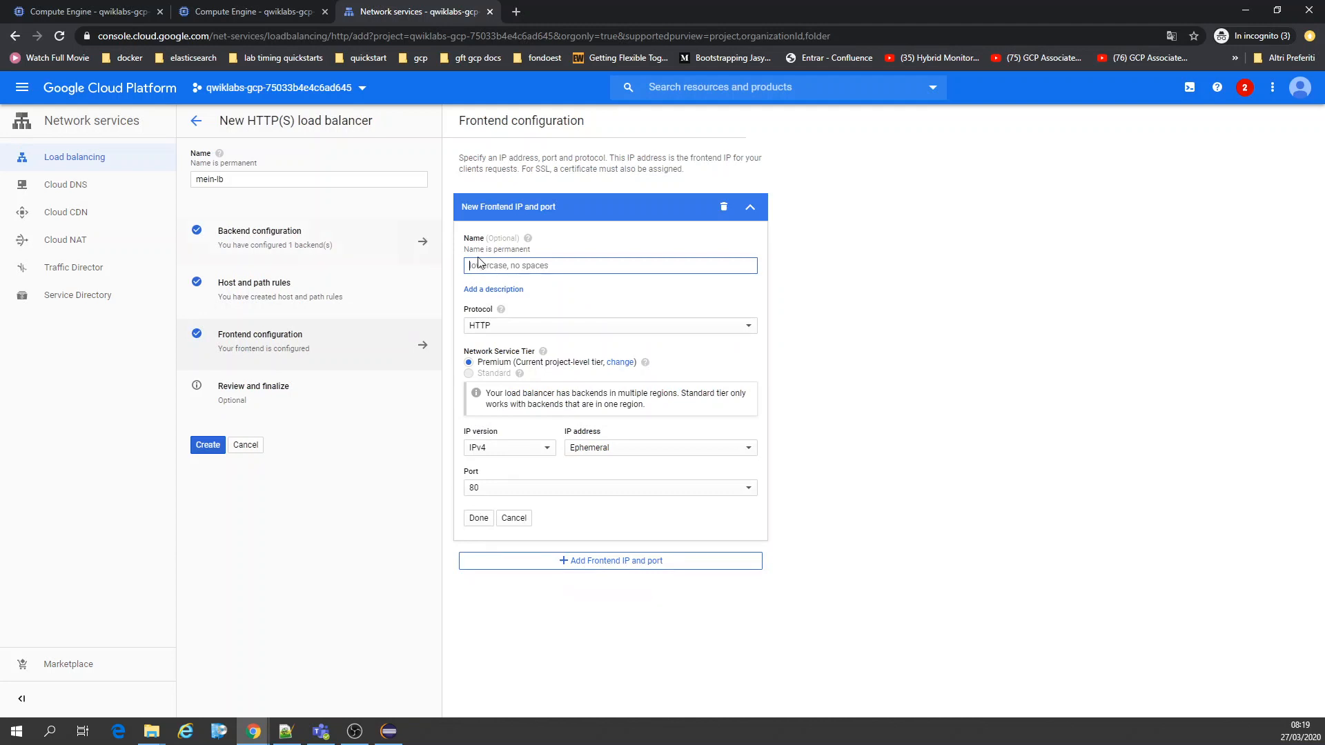
pyautogui.click(563, 264)
pyautogui.write('fe-config')
pyautogui.click(485, 523)
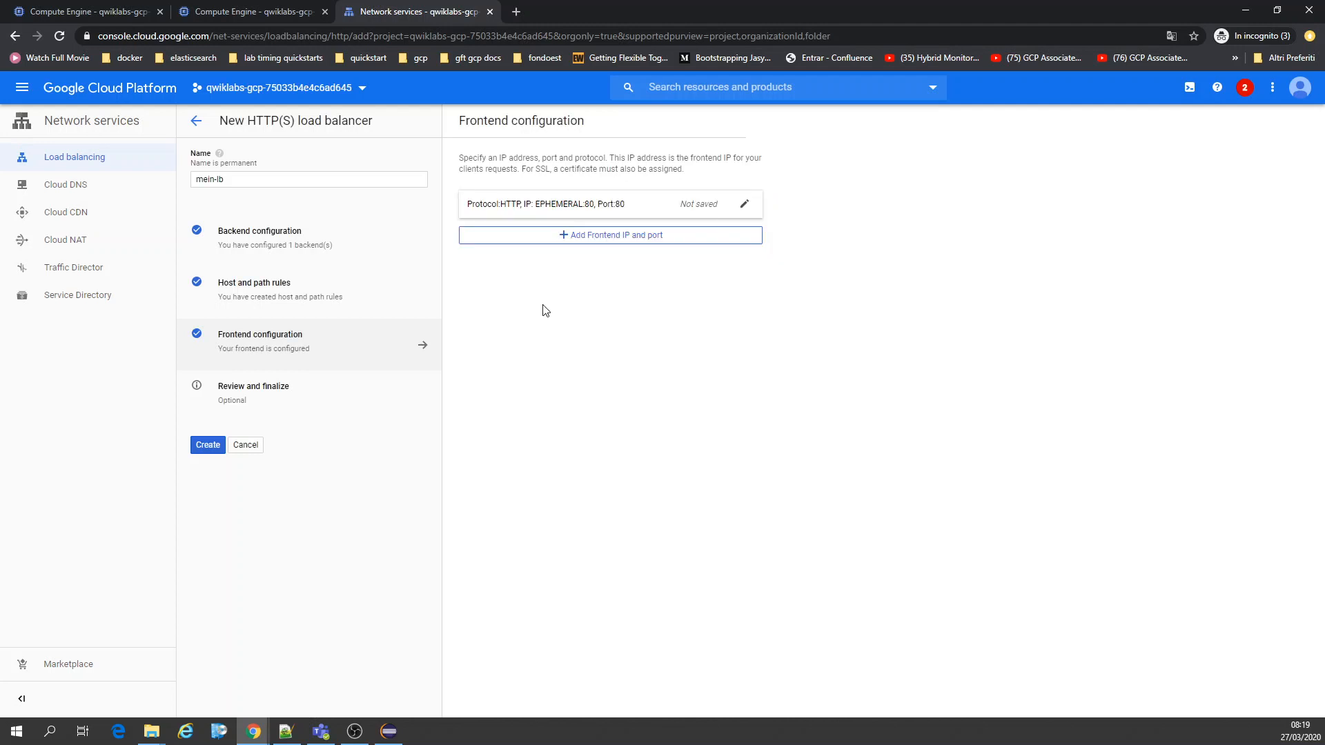
# Add a second HTTP frontend named fe-v6 with IP version IPv6, an ephemeral address and port 80.
pyautogui.click(562, 240)
pyautogui.click(525, 293)
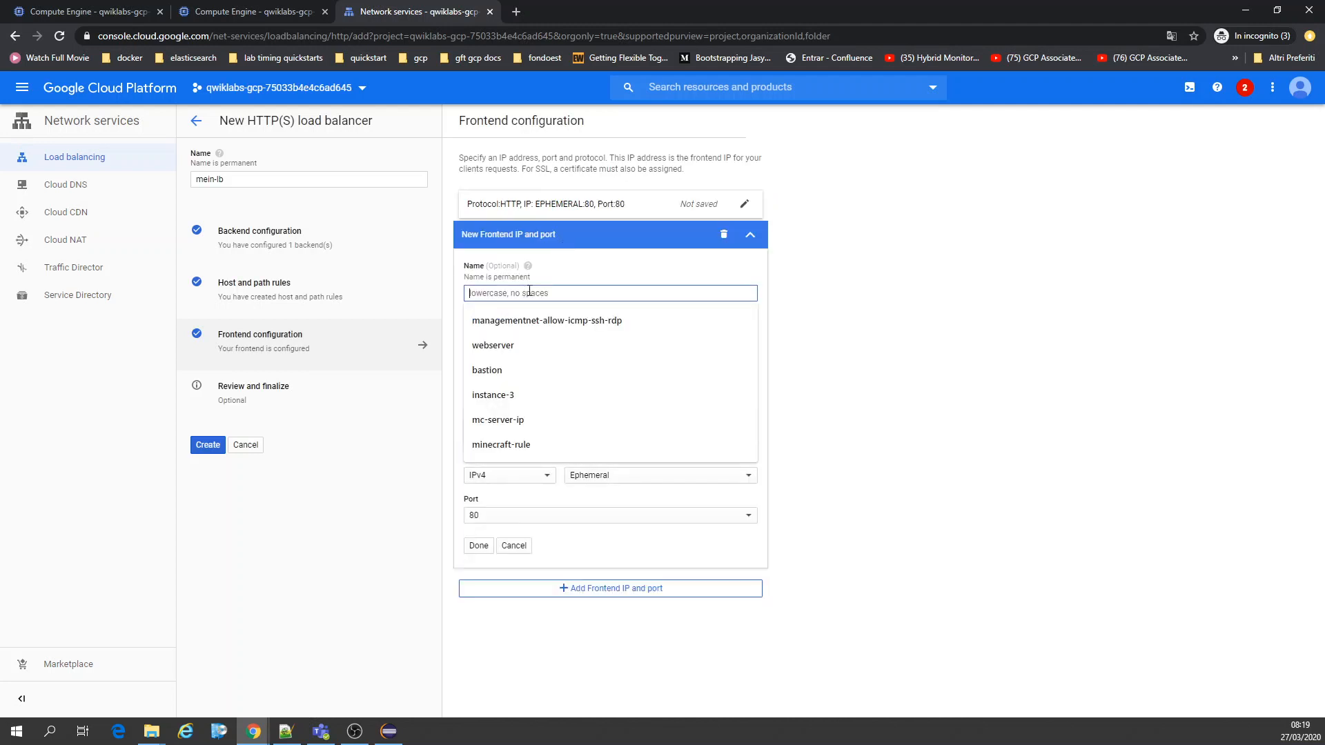
pyautogui.click(795, 289)
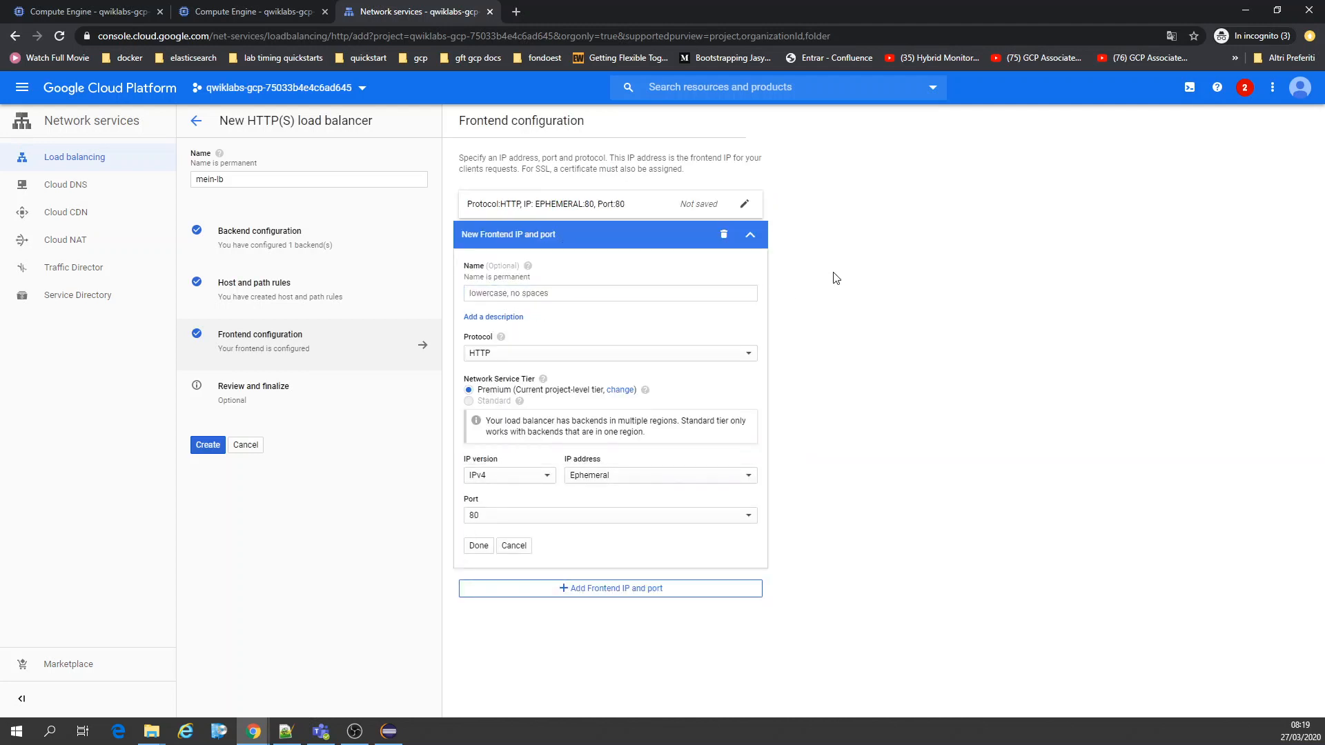
pyautogui.click(567, 294)
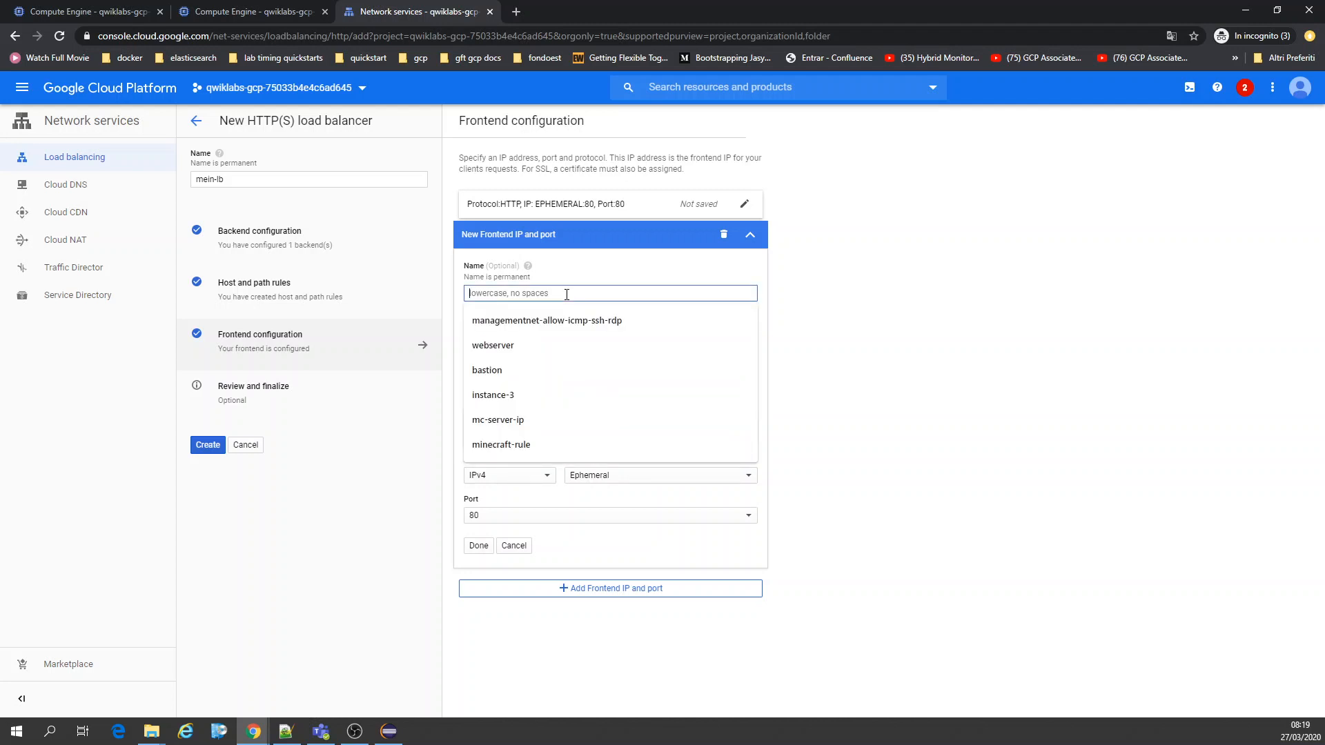
pyautogui.write('fe-v6')
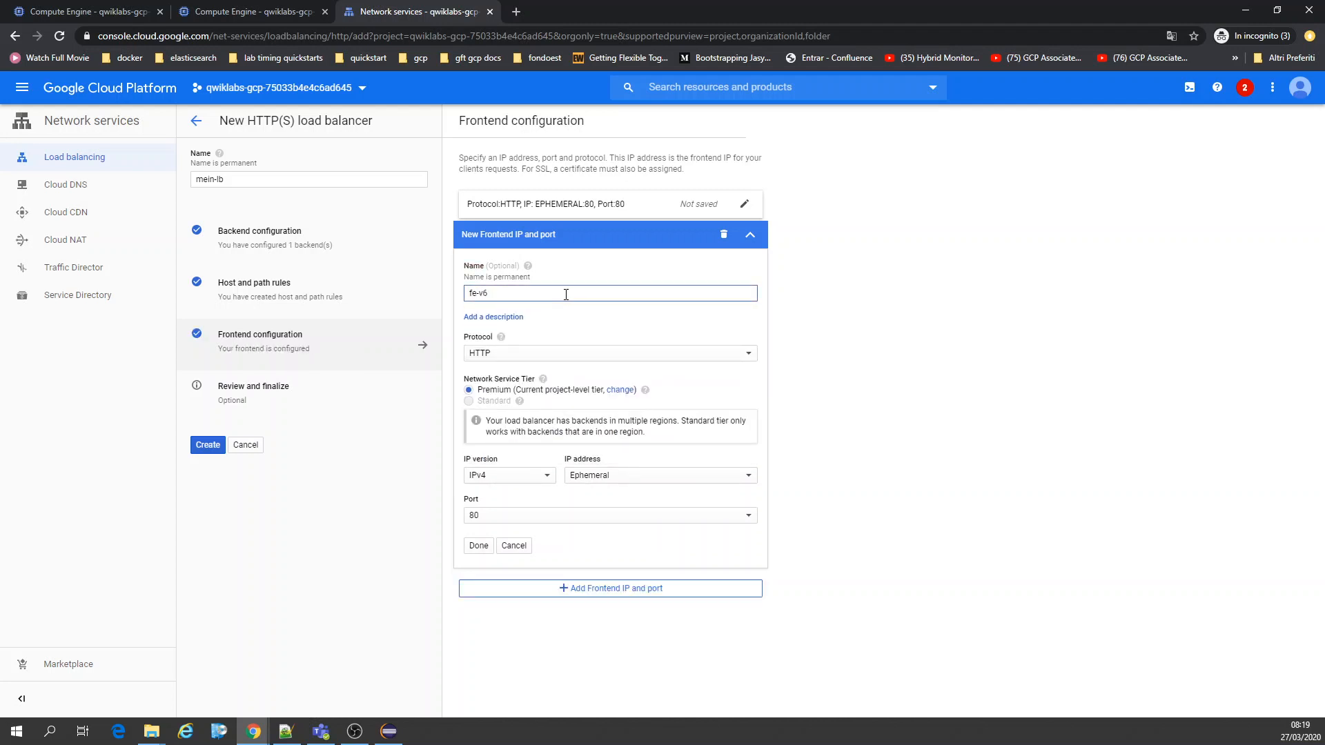
pyautogui.click(510, 476)
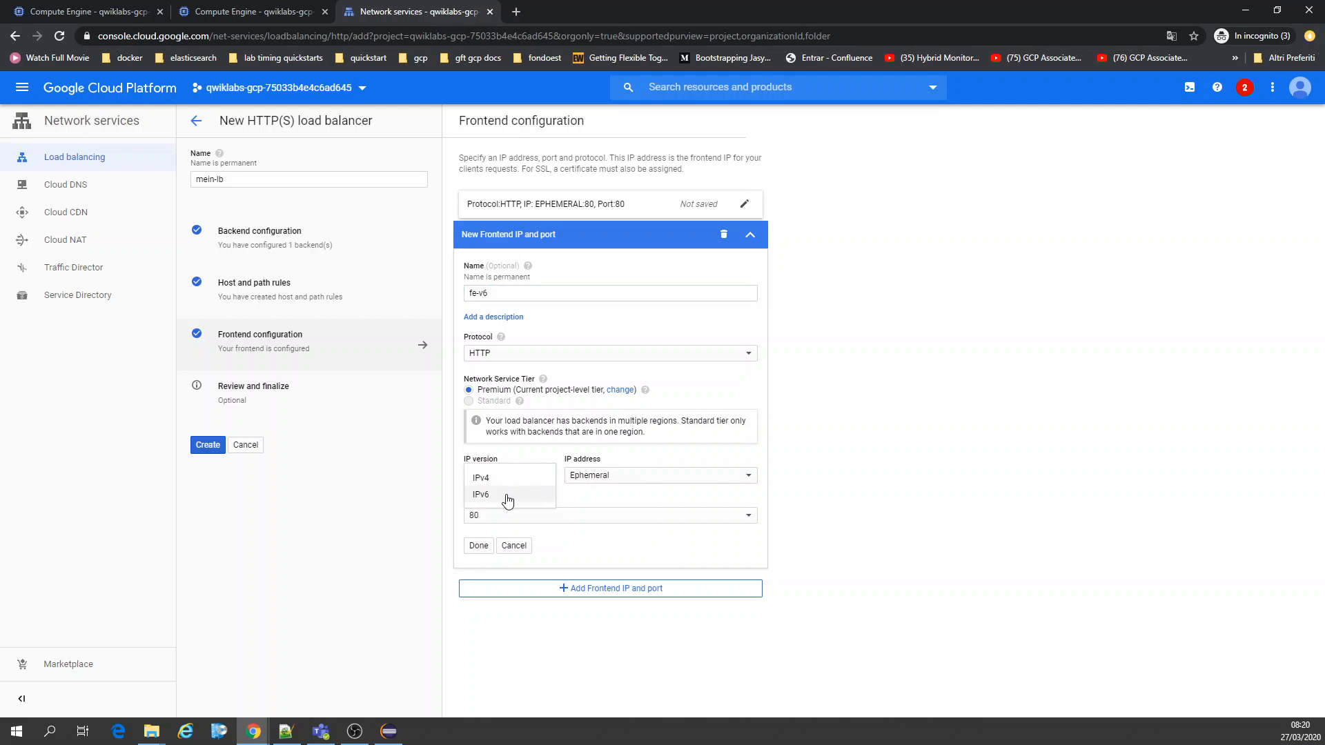
pyautogui.click(509, 497)
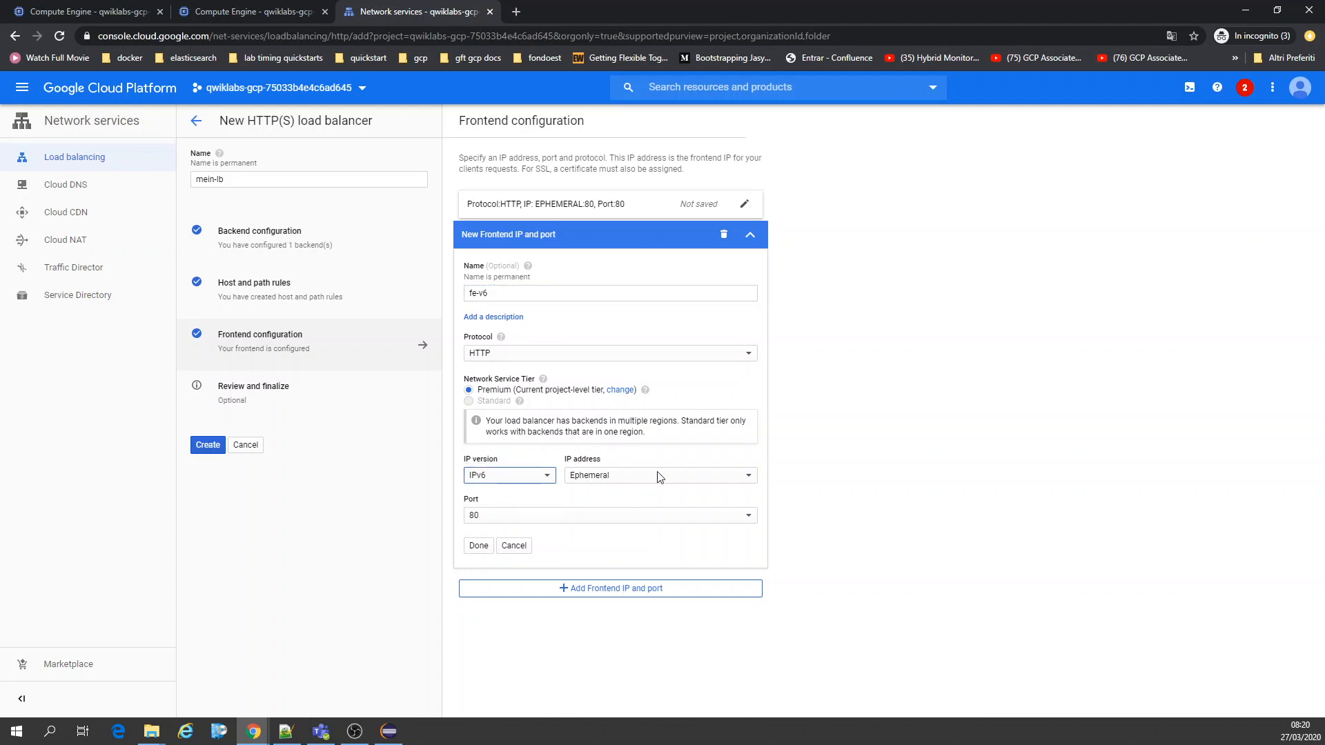
pyautogui.click(479, 546)
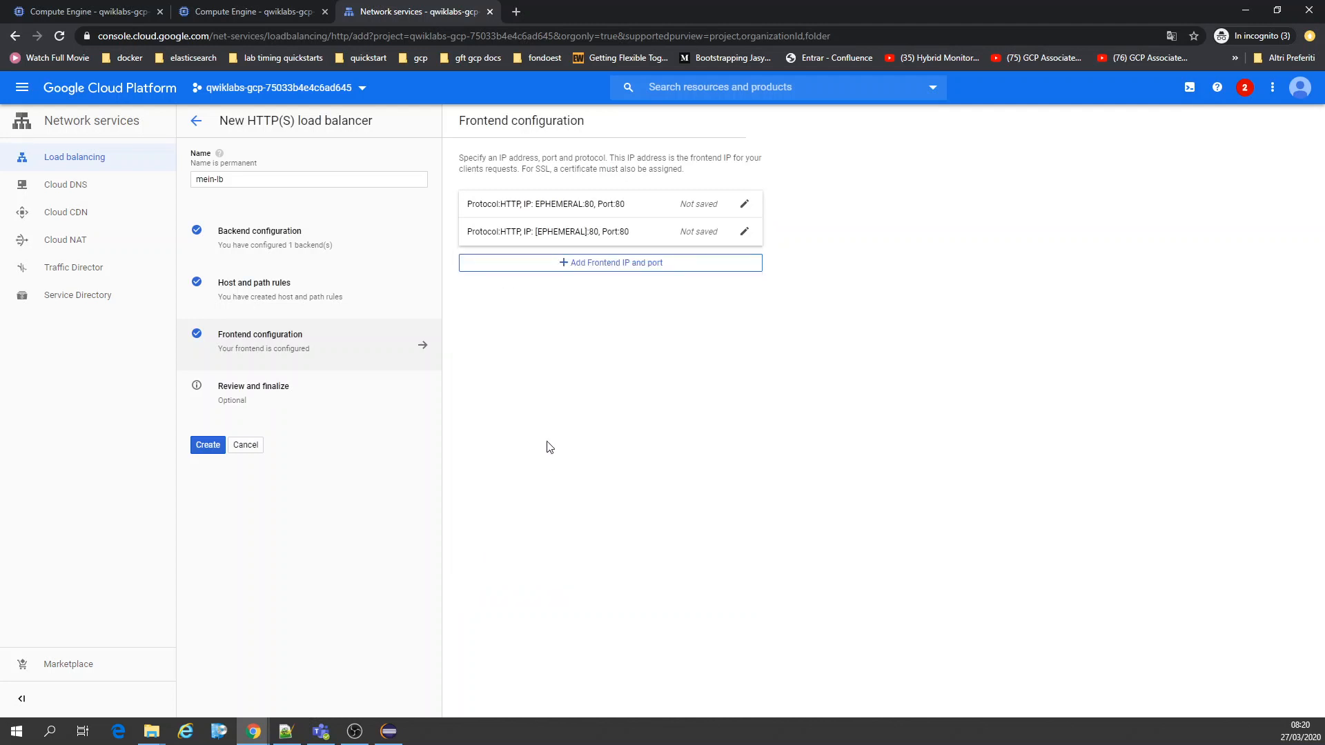
# Review the load balancer's full configuration and create mein-lb.
pyautogui.click(261, 388)
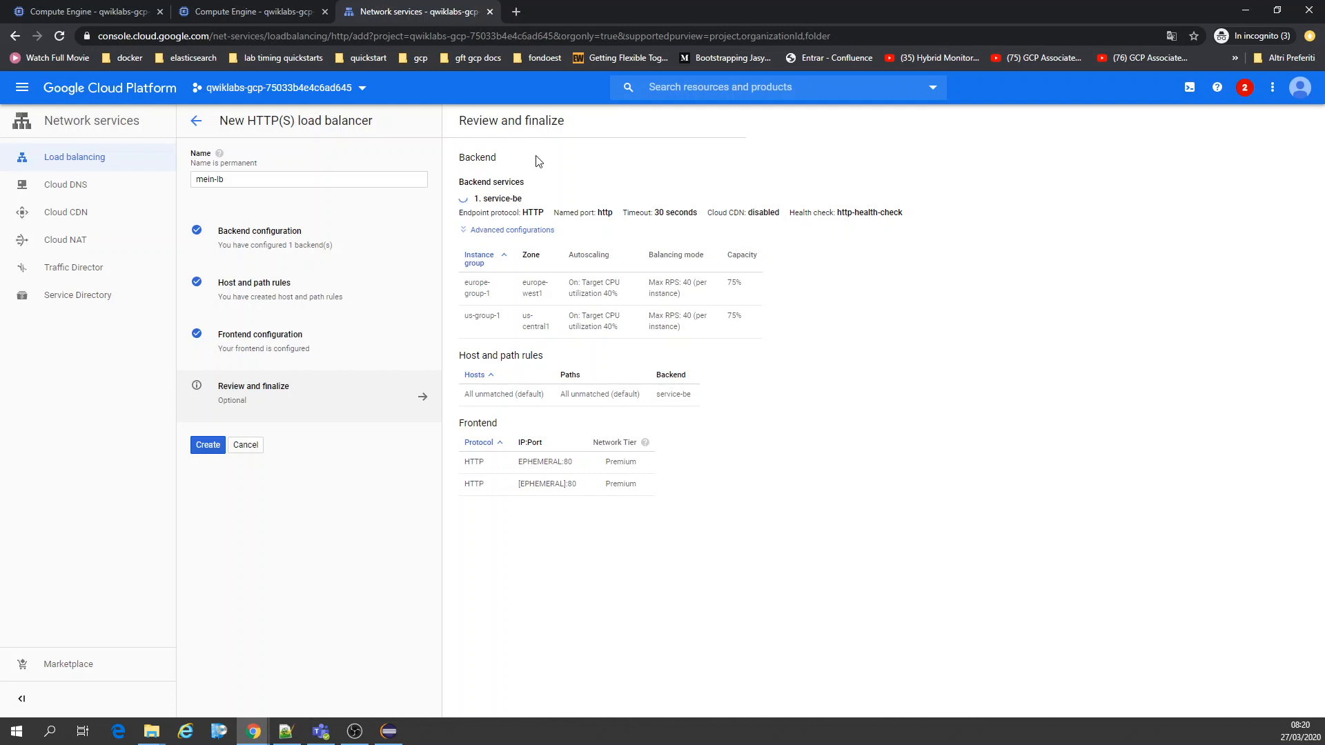
pyautogui.click(215, 447)
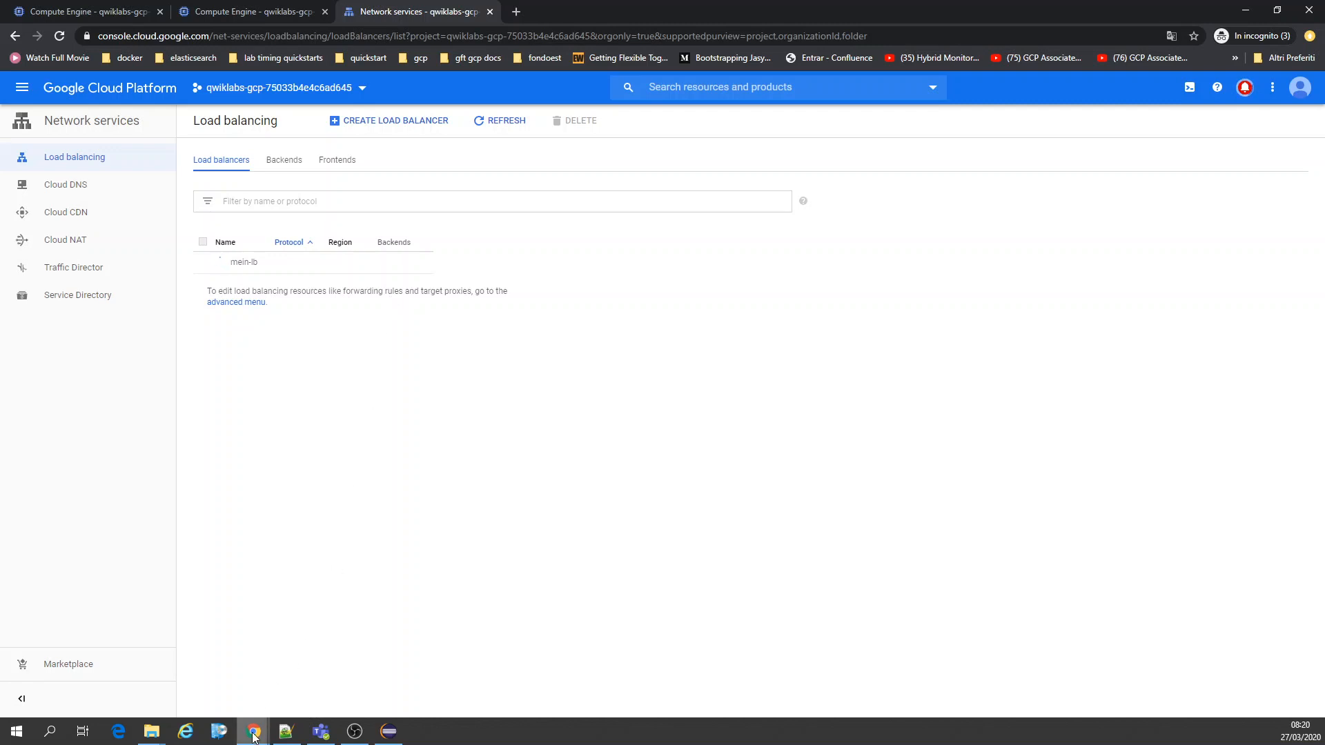
# In the main-stress-test SSH terminal, prepare the command "export LB_IP=" with the IP address left off.
pyautogui.moveTo(253, 733)
pyautogui.click(366, 686)
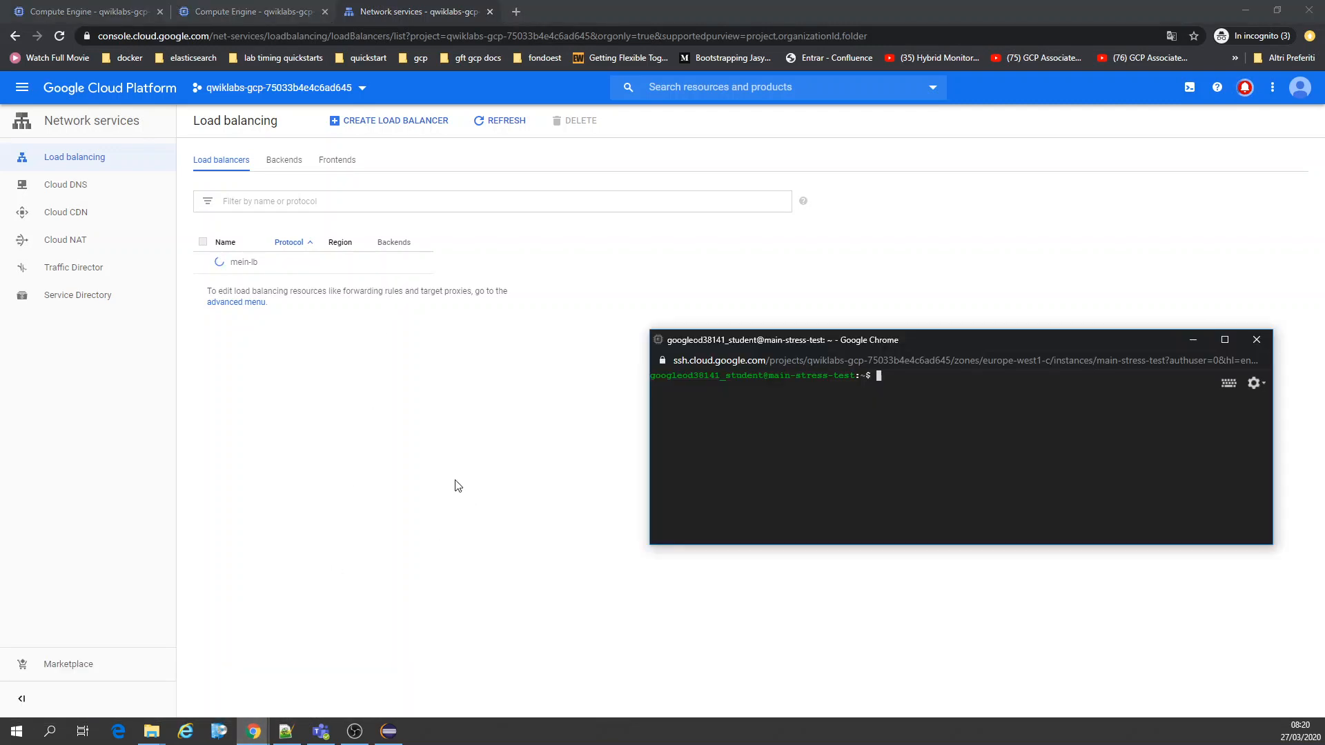
pyautogui.write('export LB_IP=34.102.237.128')
pyautogui.press('BackSpace')
pyautogui.press('BackSpace')
pyautogui.press('BackSpace')
pyautogui.press('BackSpace')
pyautogui.press('BackSpace')
pyautogui.press('BackSpace')
pyautogui.press('BackSpace')
pyautogui.press('BackSpace')
pyautogui.press('BackSpace')
pyautogui.press('BackSpace')
pyautogui.press('BackSpace')
pyautogui.press('BackSpace')
pyautogui.press('BackSpace')
pyautogui.press('BackSpace')
pyautogui.press('BackSpace')
# Place the main-stress-2 SSH terminal beside the other one and prepare the command "export LB_IP=" without an address.
pyautogui.moveTo(254, 731)
pyautogui.click(497, 690)
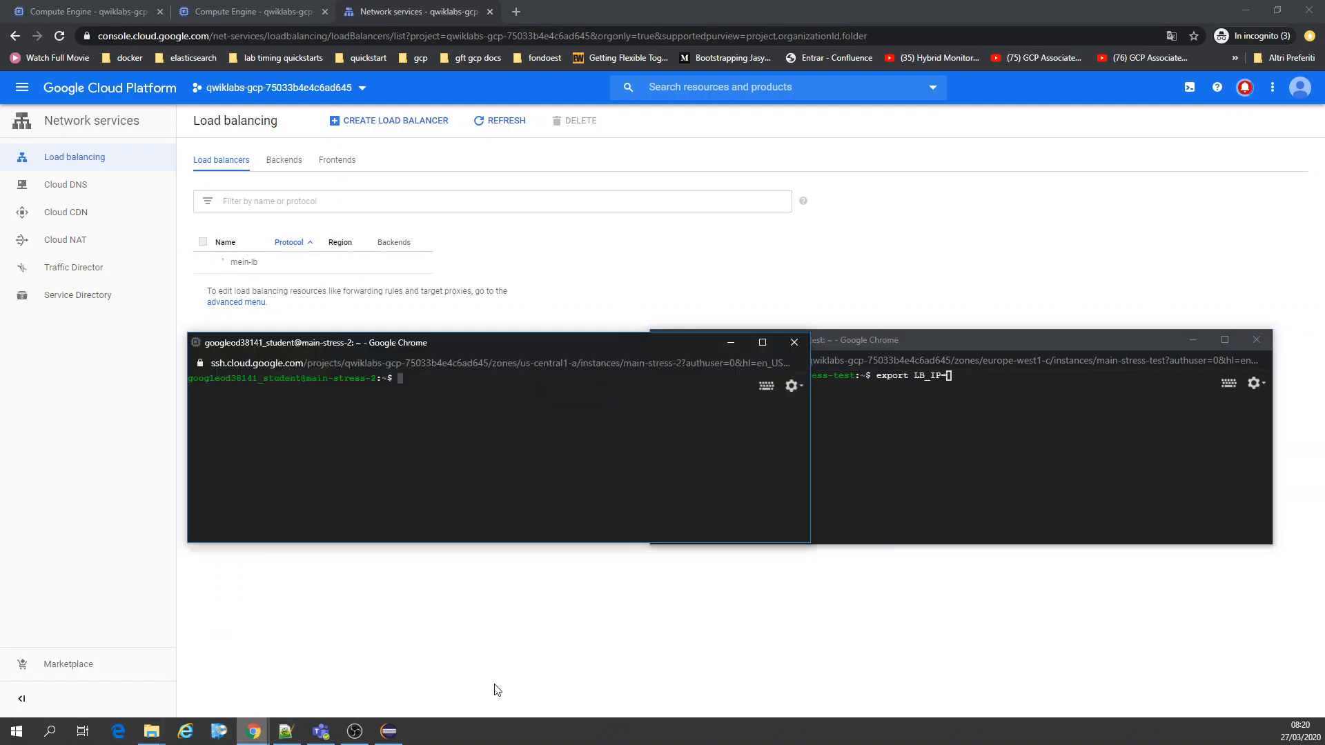
pyautogui.moveTo(576, 349); pyautogui.dragTo(421, 350)
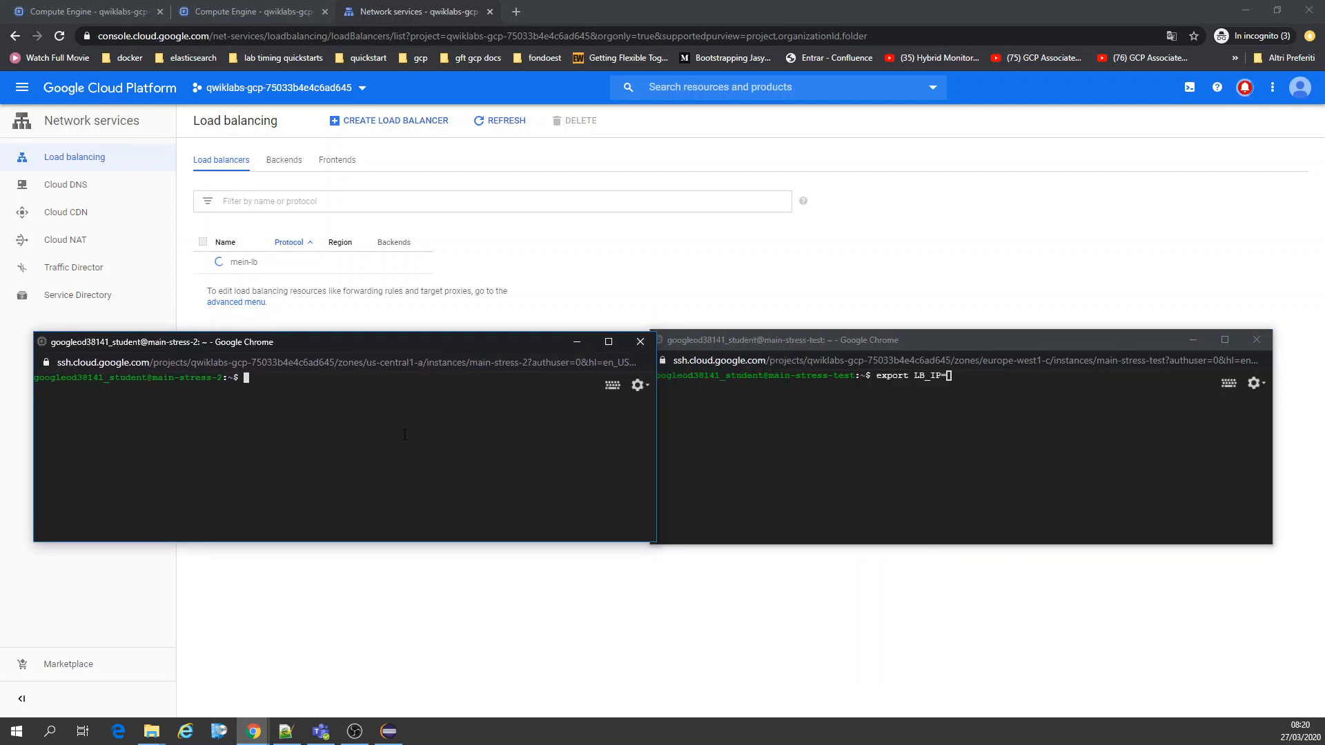
pyautogui.write('ab -n 55500000 -c 1000 http://$LB_IP/')
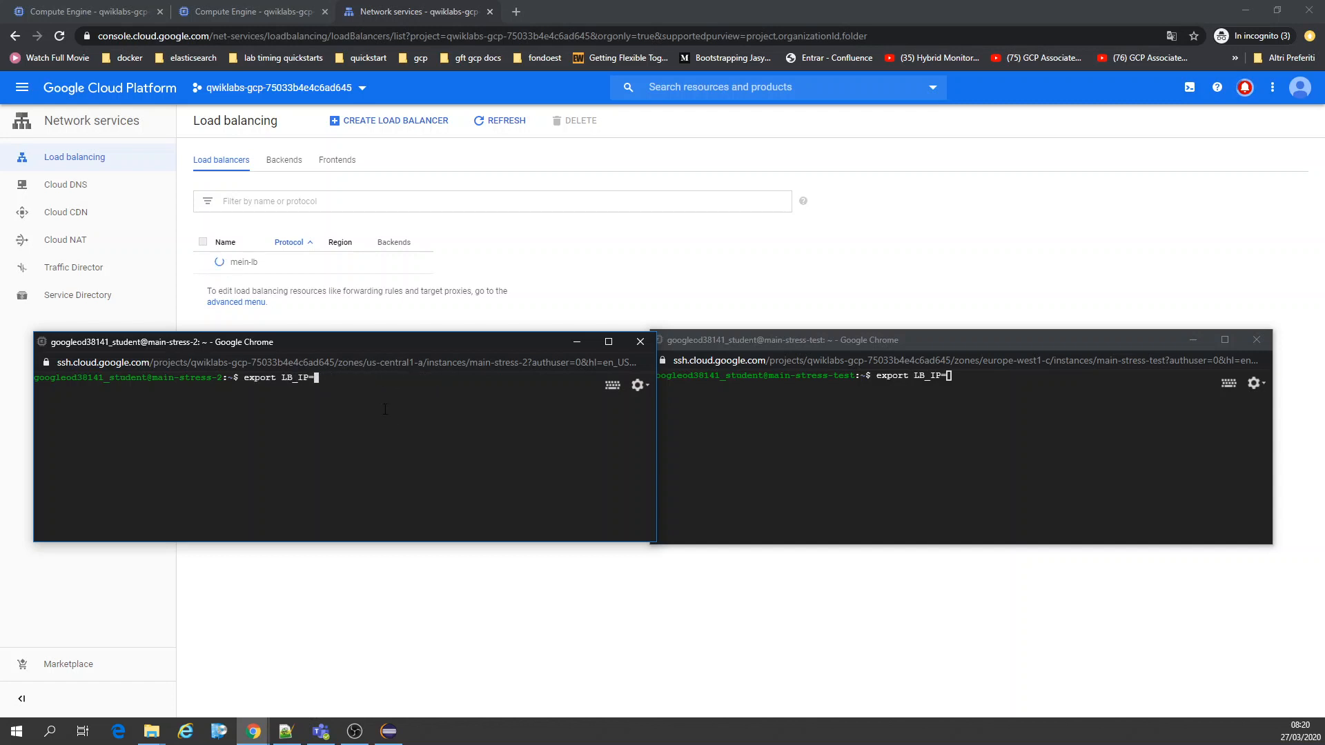
# Refresh the load balancer list in the Cloud console and open the details of mein-lb.
pyautogui.click(564, 309)
pyautogui.click(503, 120)
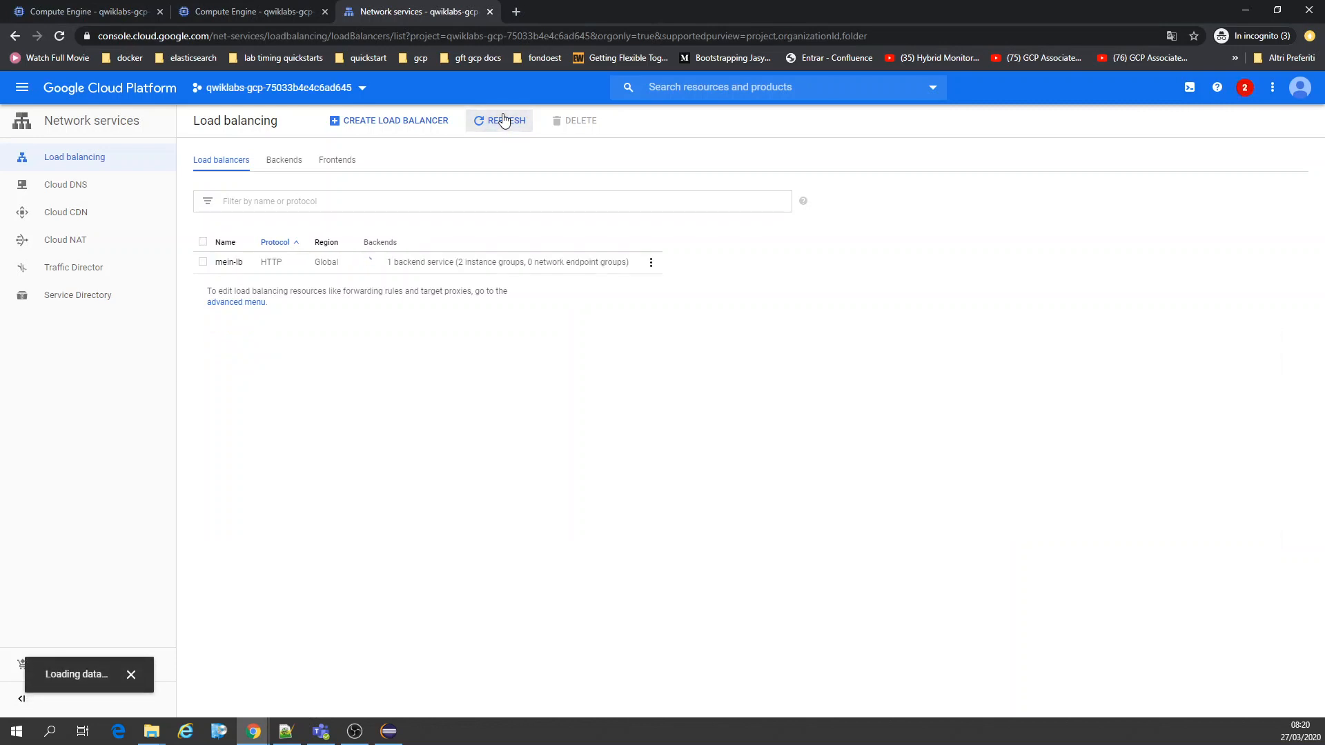
pyautogui.click(230, 262)
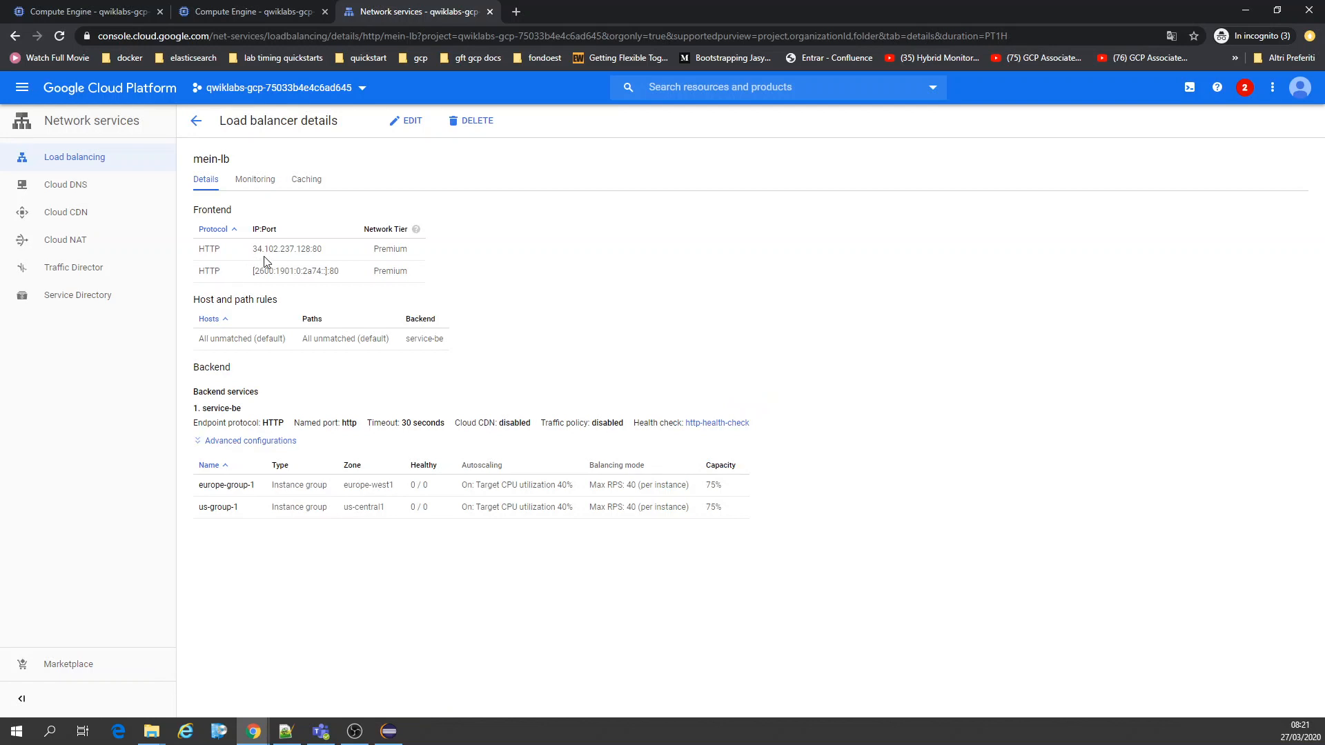
# Test the load balancer's IPv4 frontend address 34.102.237.128:80 in a separate browser page, closing that page when done.
pyautogui.moveTo(329, 249); pyautogui.dragTo(258, 251)
pyautogui.hotkey('ctrl', 't')
pyautogui.write('34.102.237.128:80')
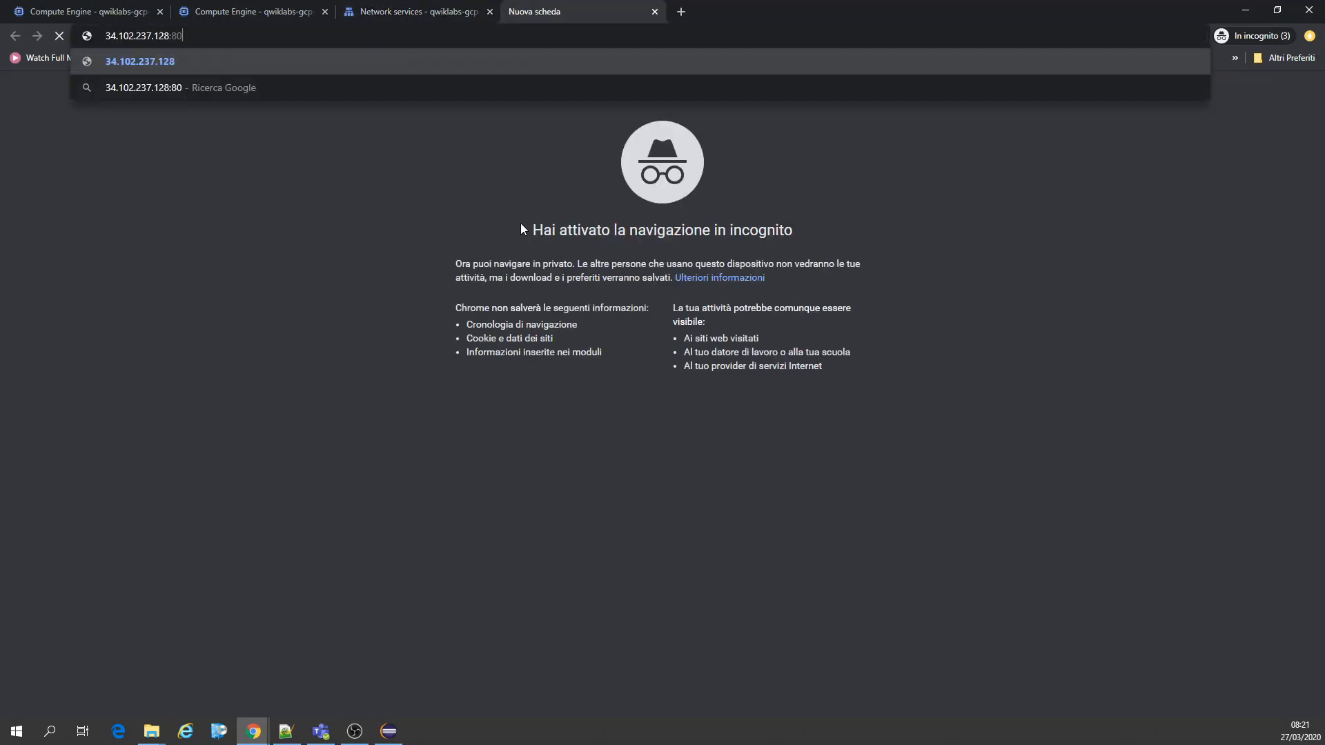
pyautogui.press('Return')
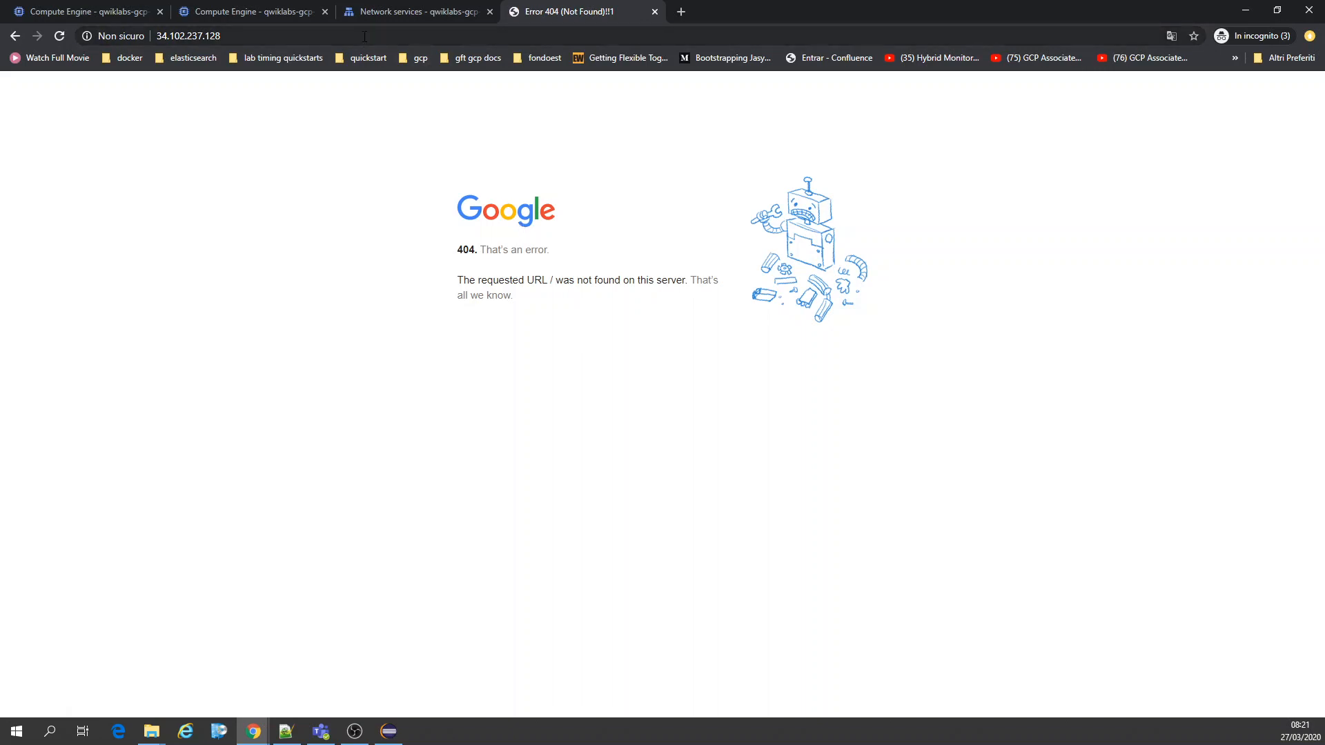
pyautogui.click(379, 34)
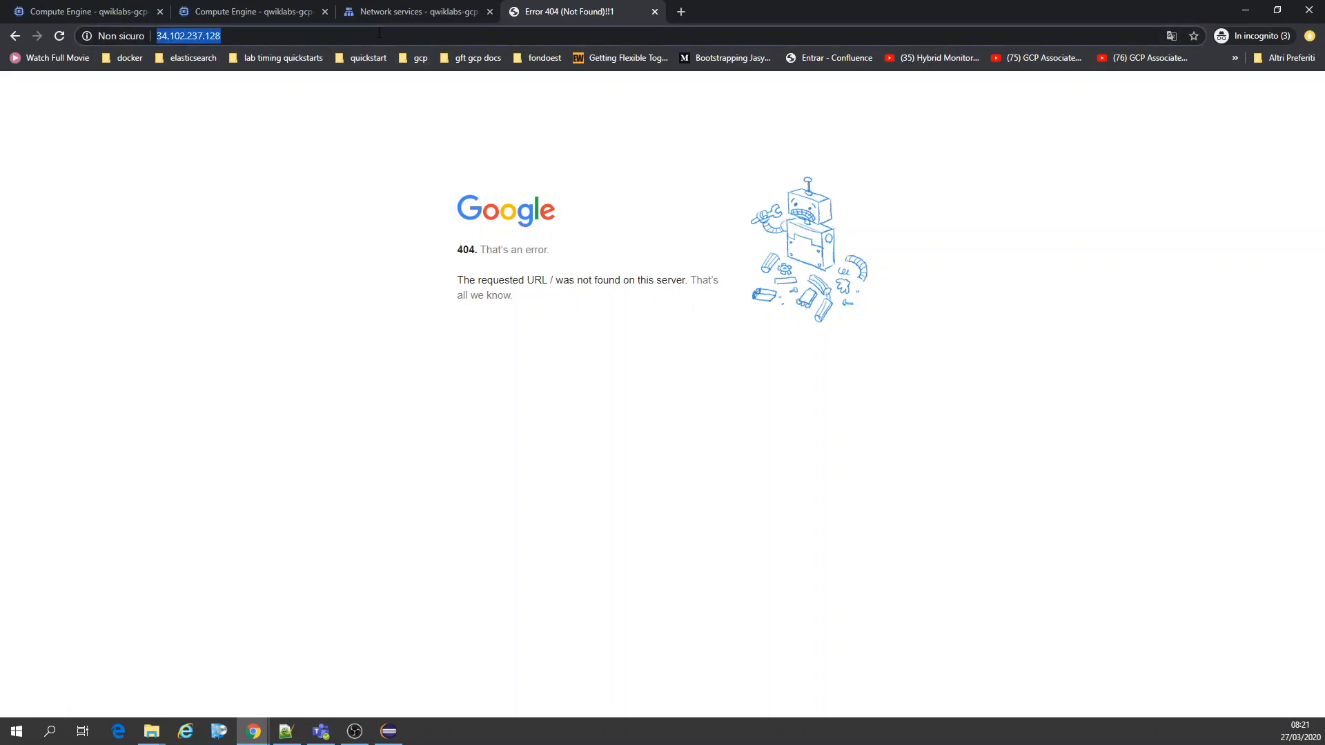
pyautogui.click(282, 36)
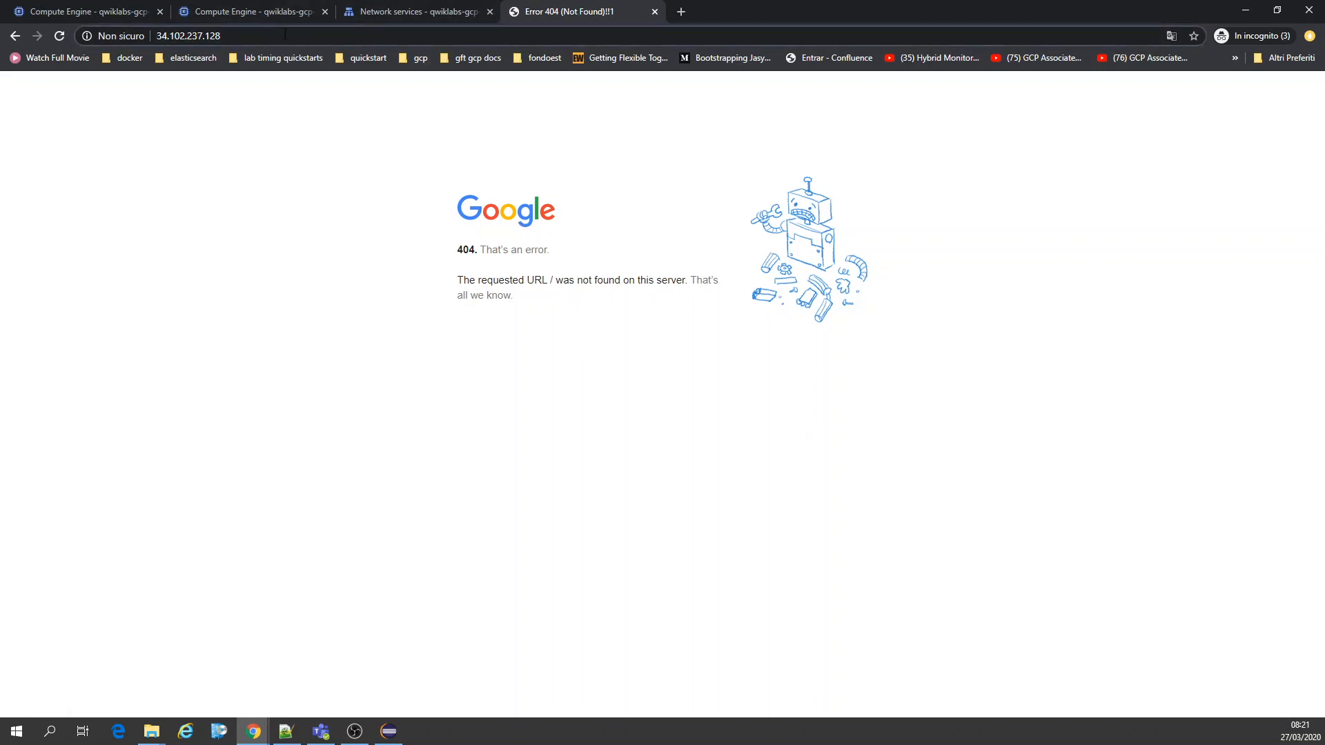
pyautogui.click(655, 12)
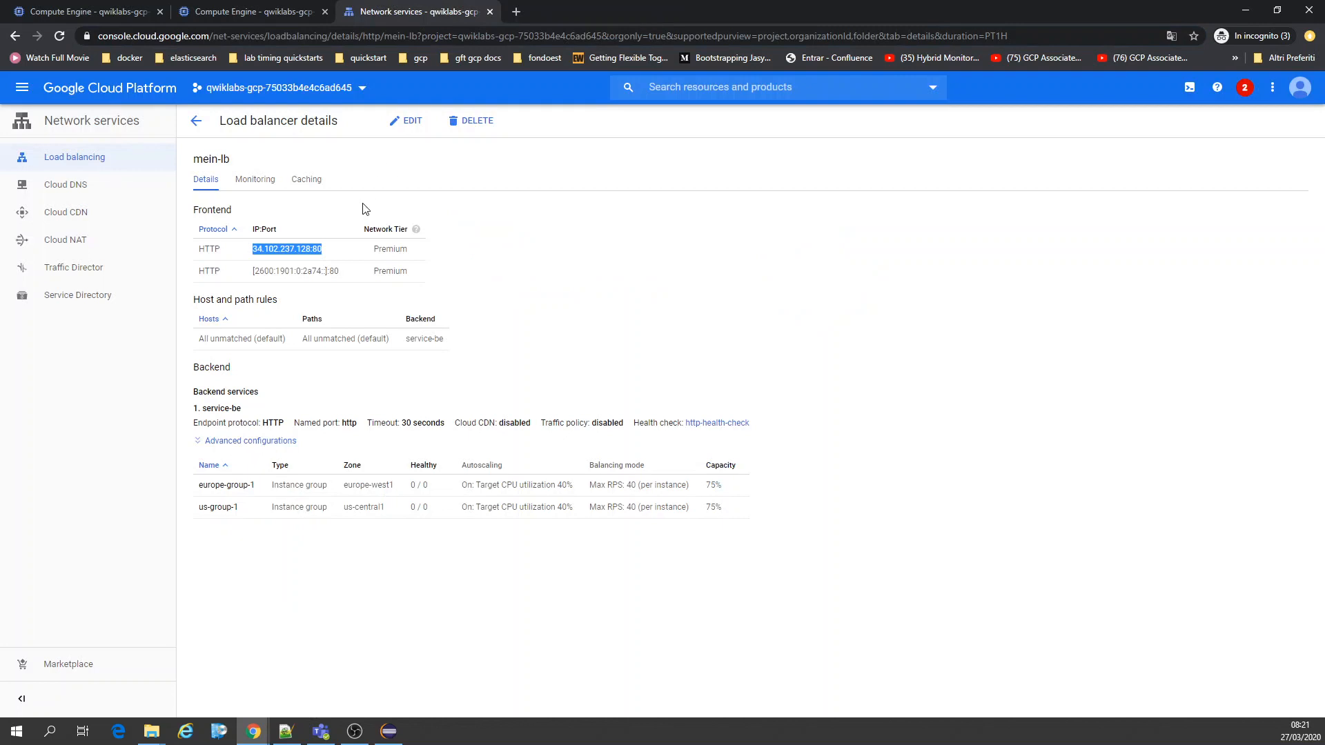
# Check the monitoring and caching information of mein-lb, and return to its details.
pyautogui.click(267, 180)
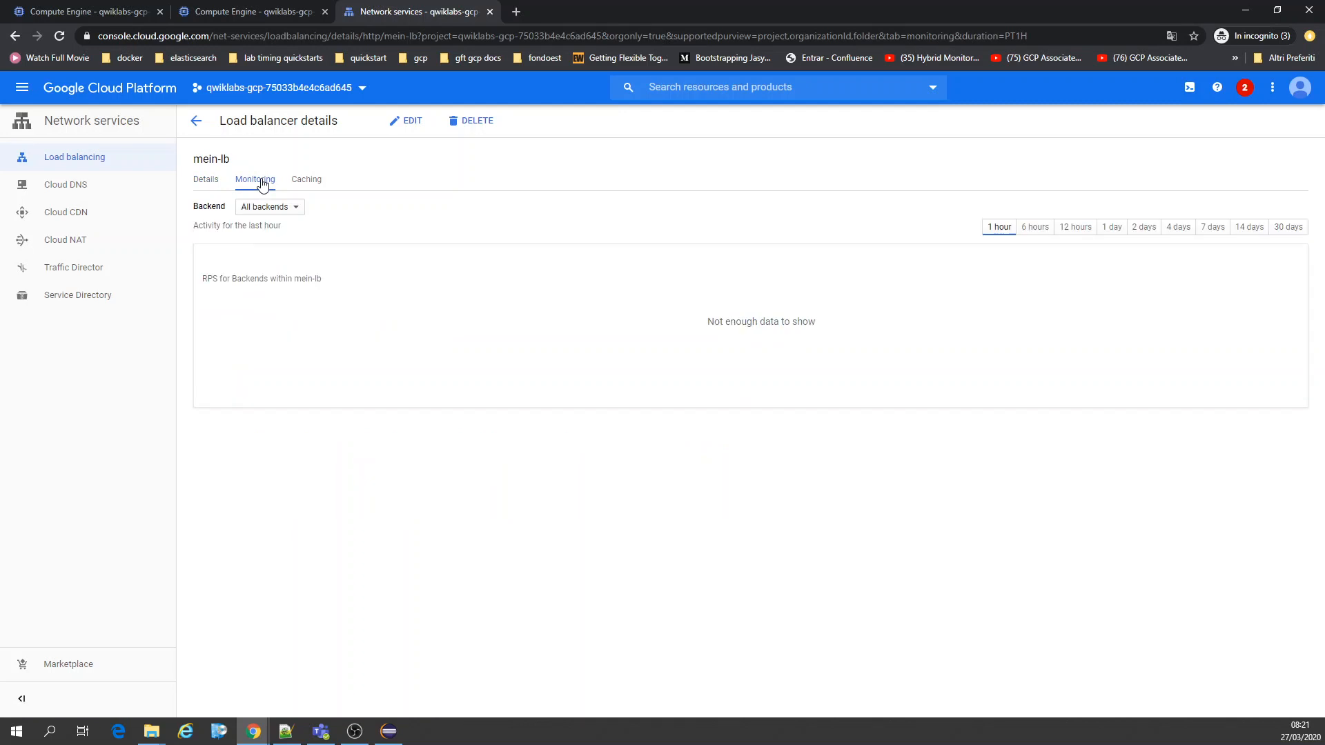
pyautogui.click(306, 180)
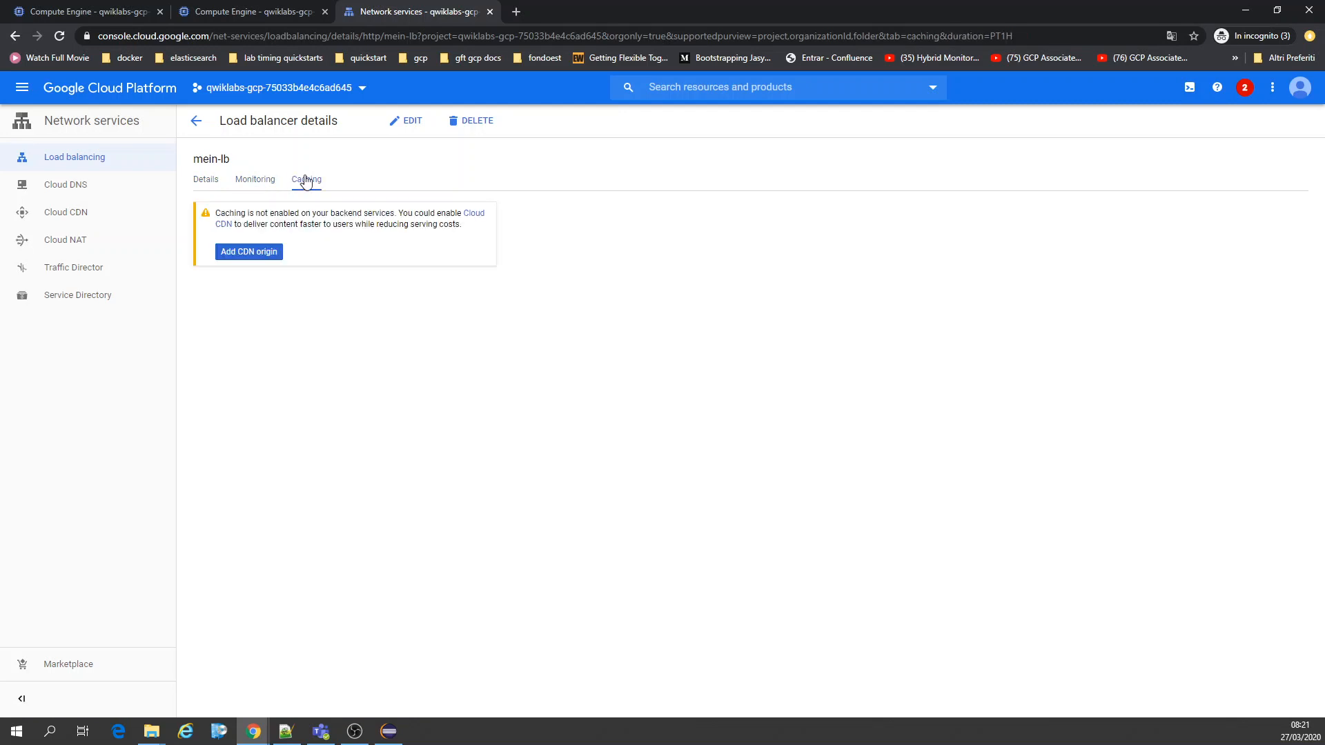
pyautogui.click(202, 185)
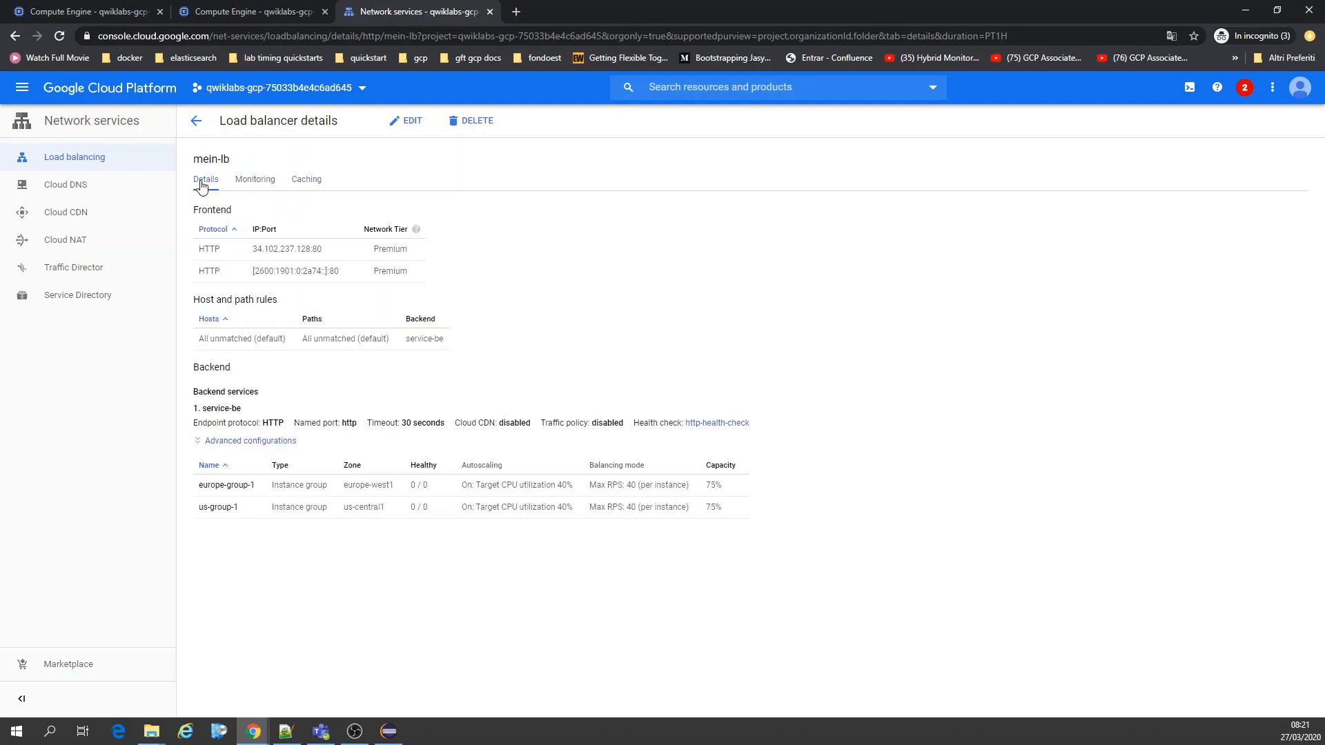
# Go back to the load balancing overview, list the backends and inspect the http-backend service.
pyautogui.click(195, 123)
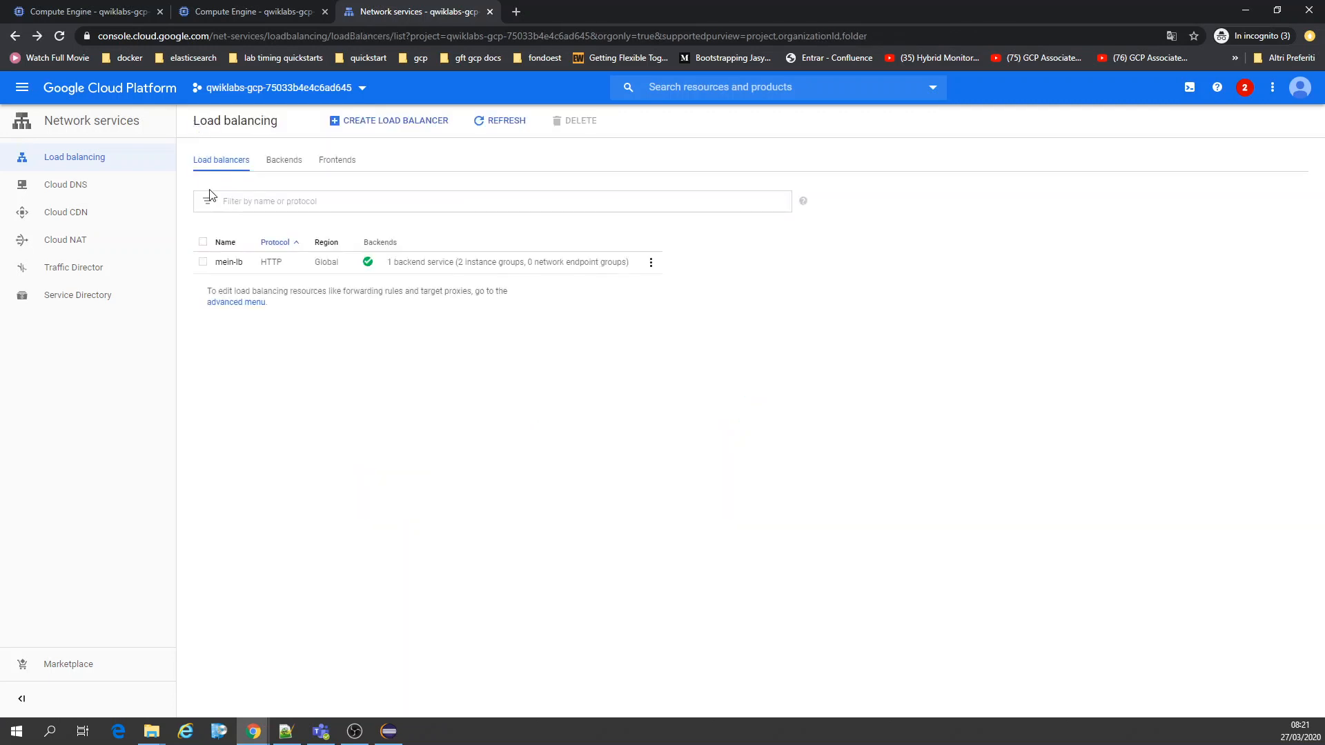
pyautogui.click(281, 161)
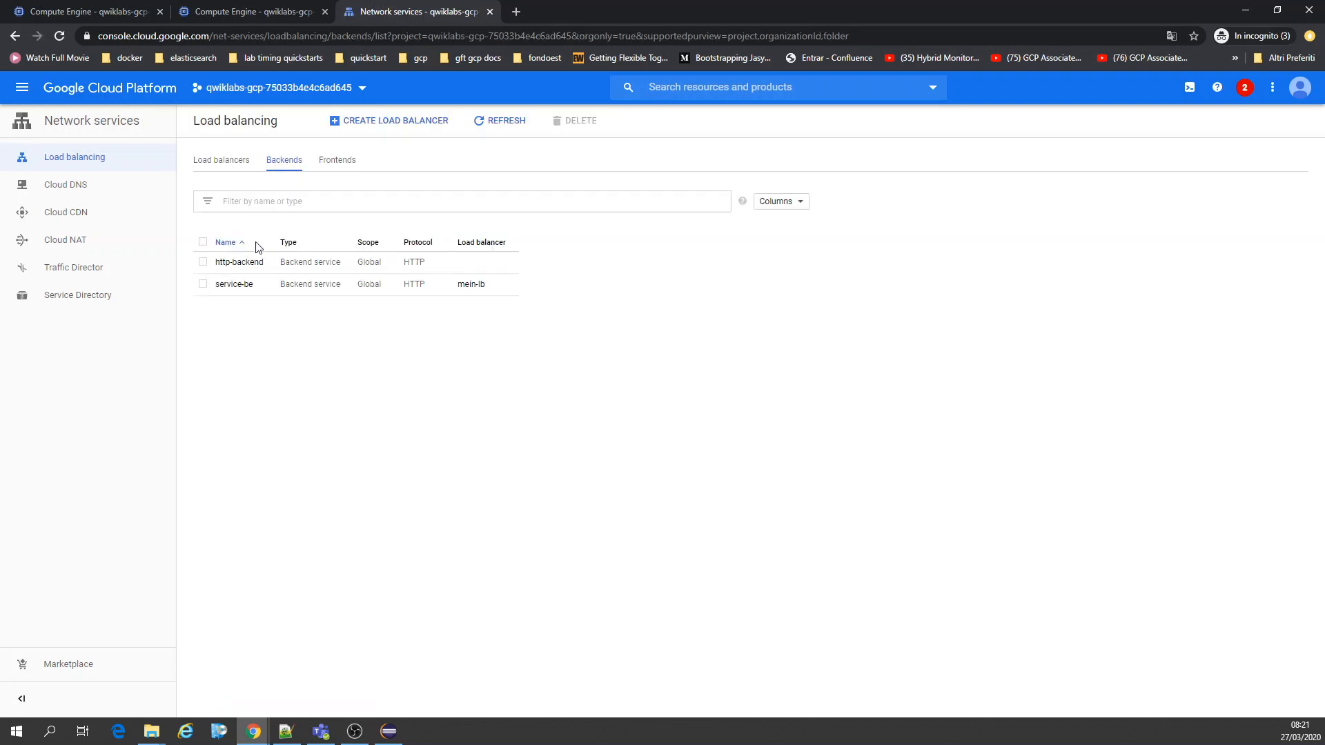
pyautogui.click(242, 263)
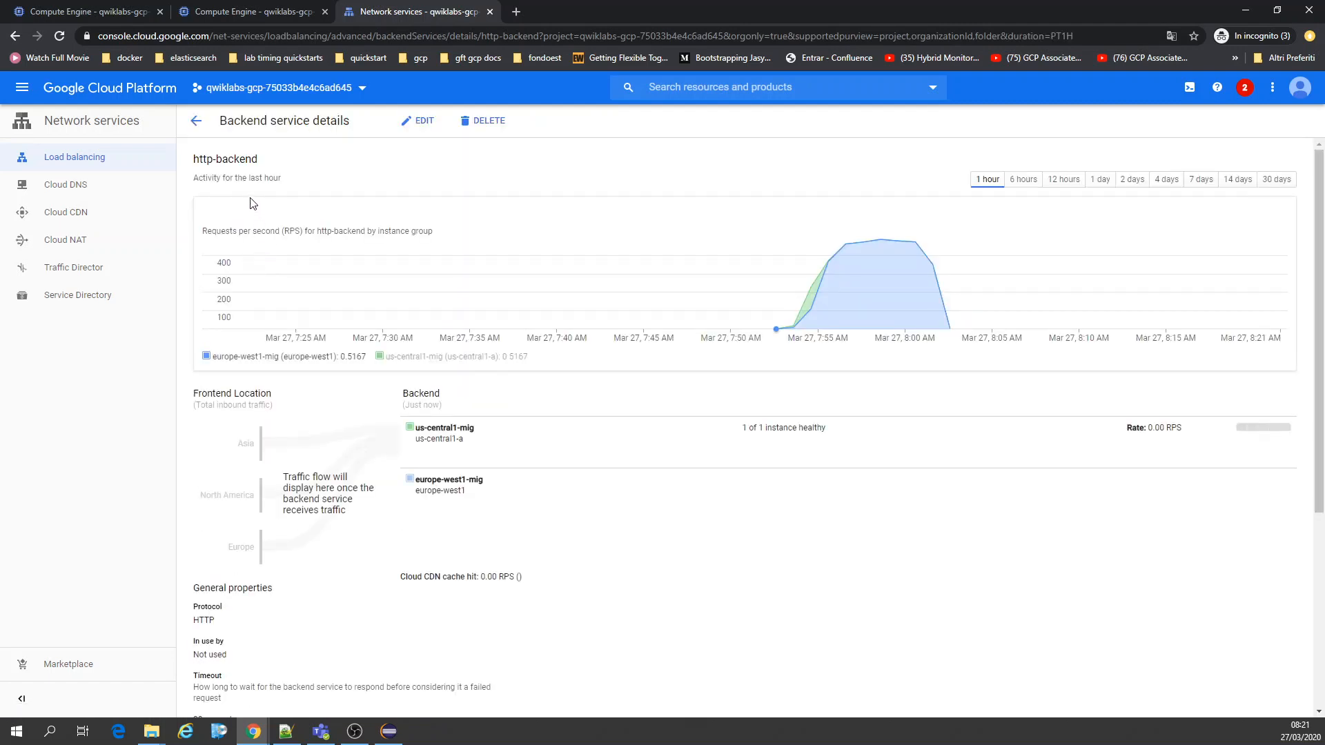
pyautogui.hotkey('alt', 'Left')
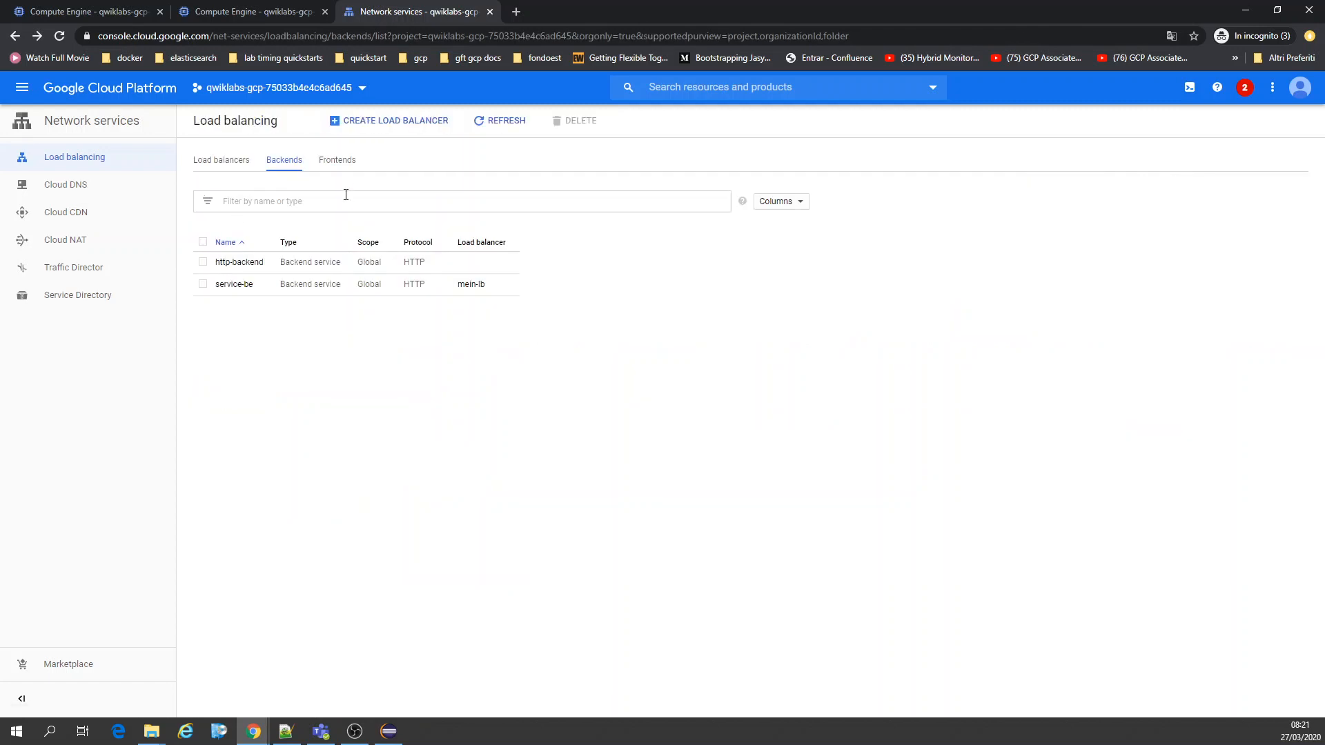
# Copy the IP address of the fe-config forwarding rule and test it in the browser, both without a port and with :80.
pyautogui.click(339, 161)
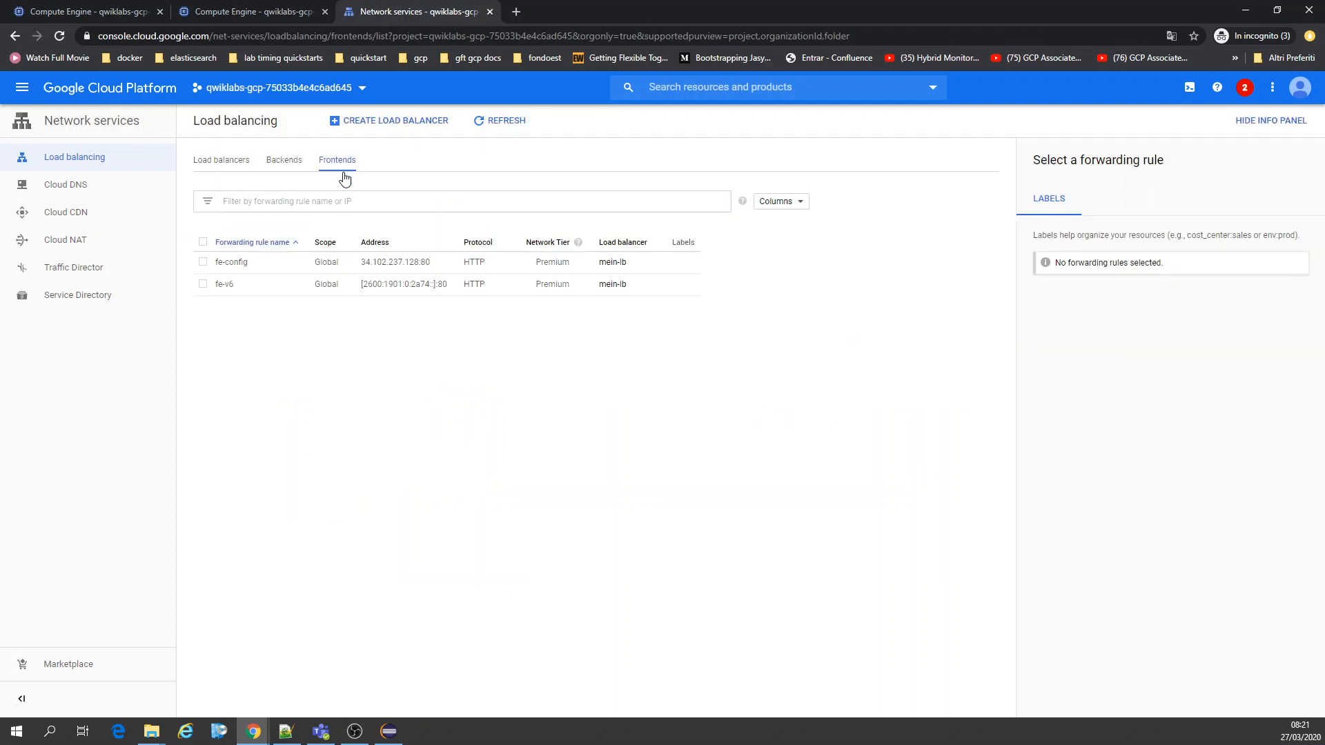
pyautogui.moveTo(360, 264); pyautogui.dragTo(419, 268)
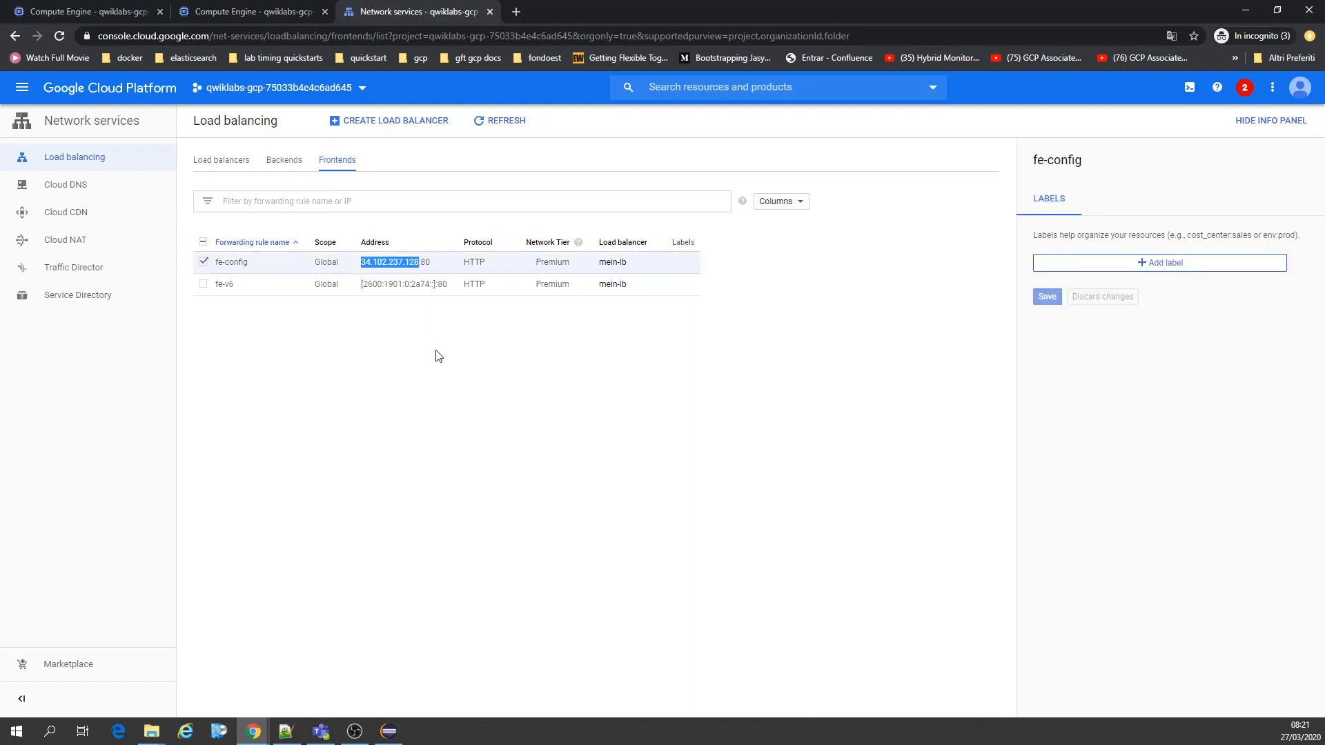
pyautogui.hotkey('ctrl', 'c')
pyautogui.hotkey('ctrl', 't')
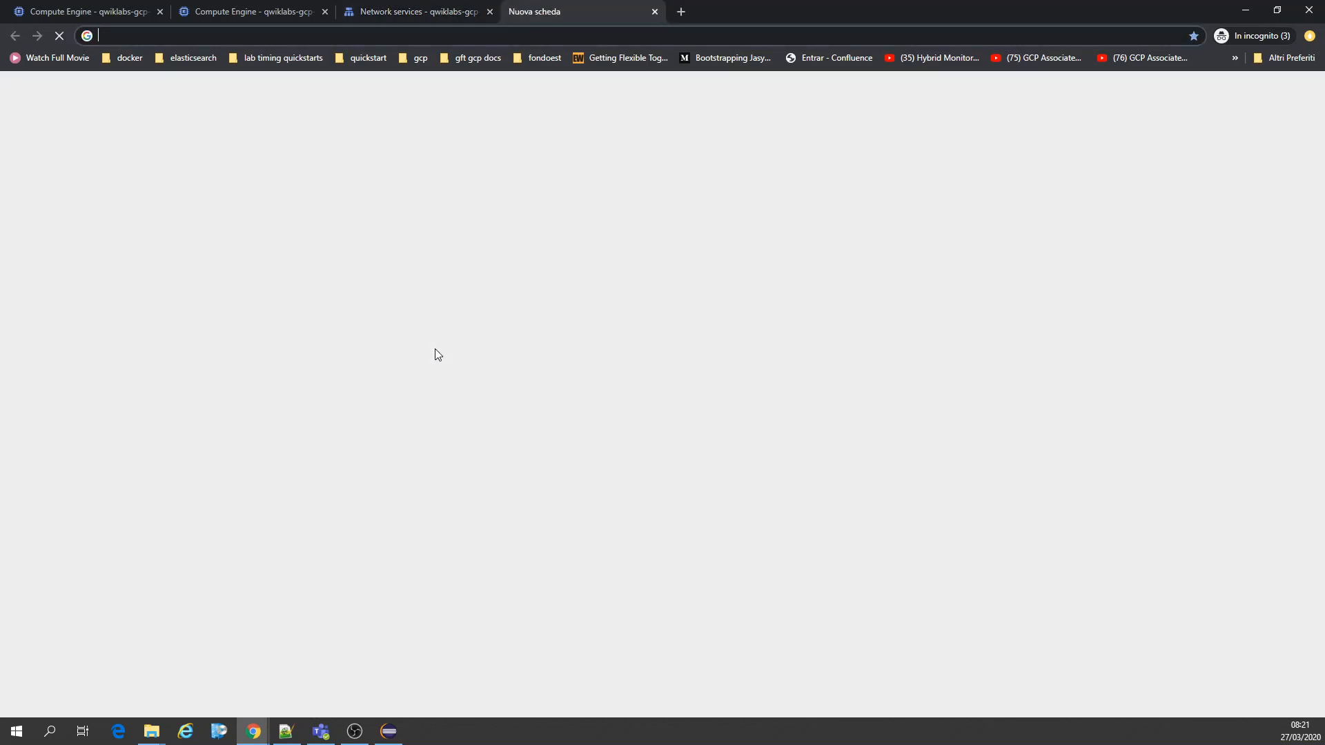
pyautogui.hotkey('ctrl', 'v')
pyautogui.press('Return')
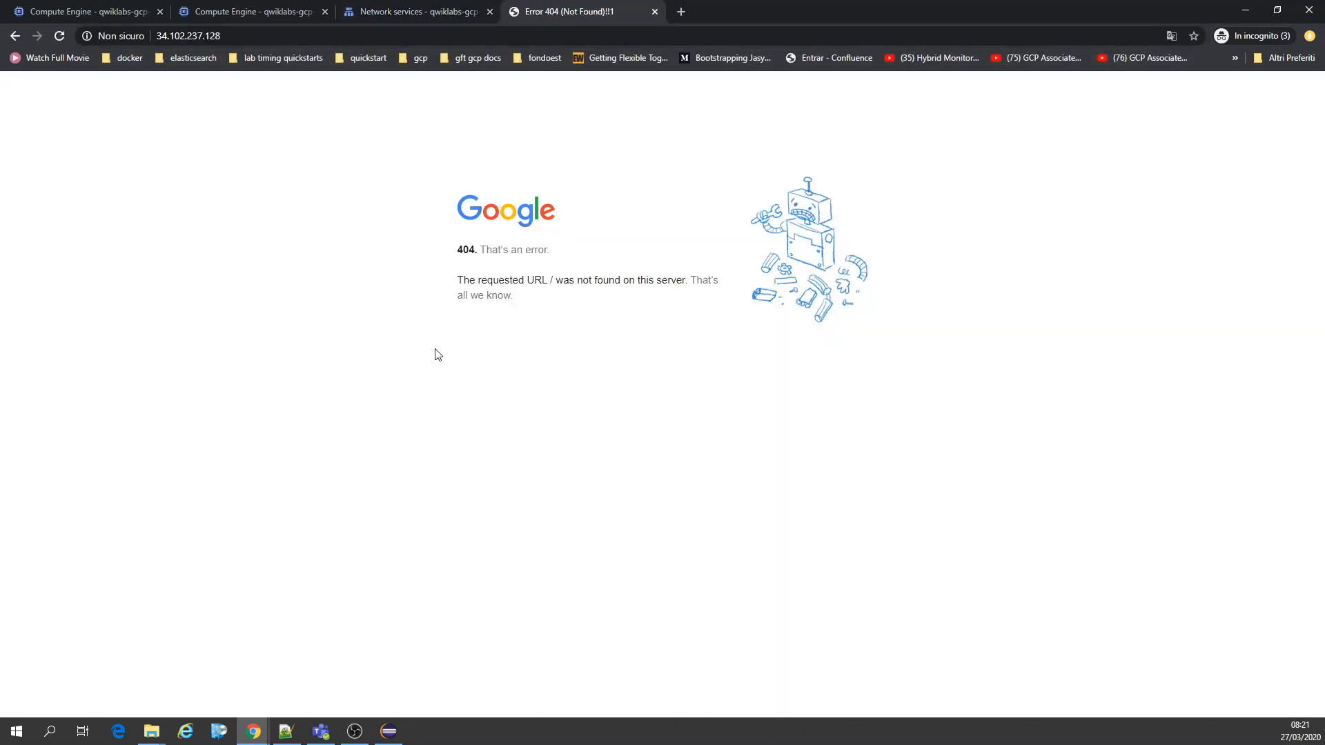
pyautogui.click(271, 38)
pyautogui.write(':80/')
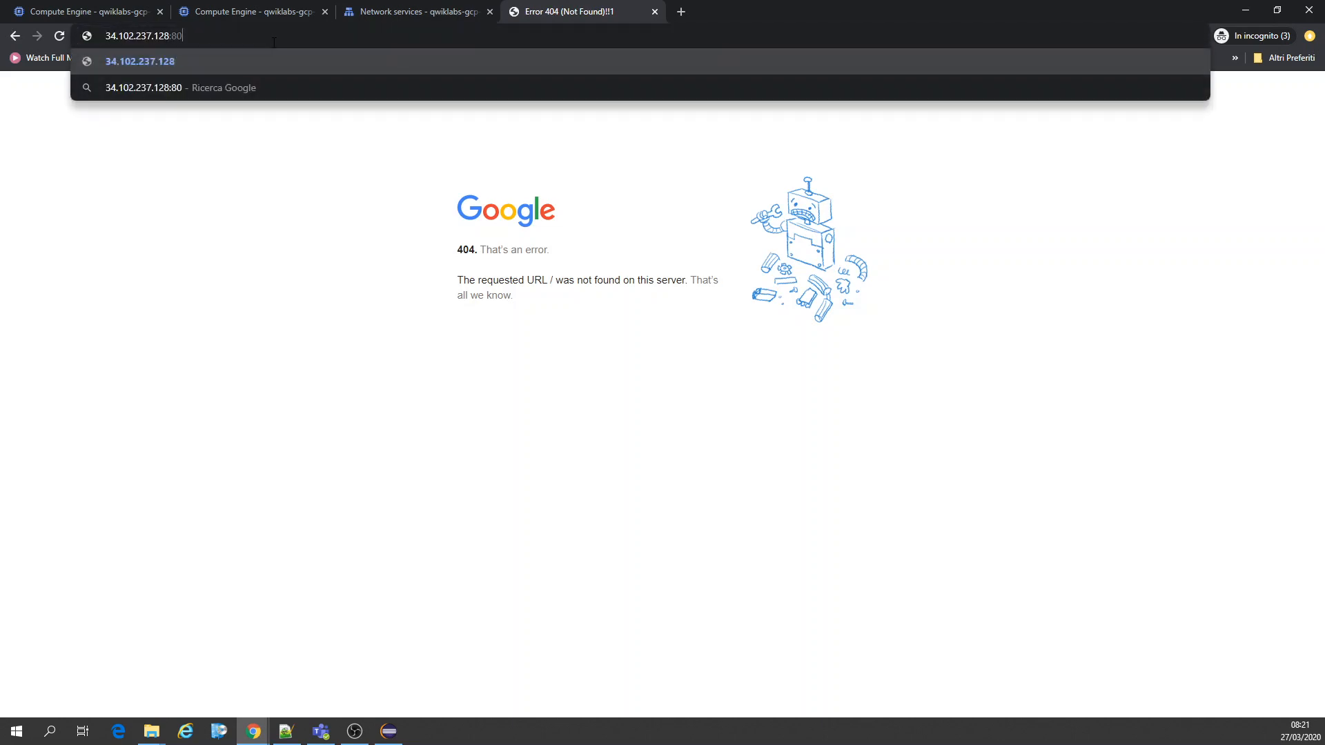
pyautogui.press('Return')
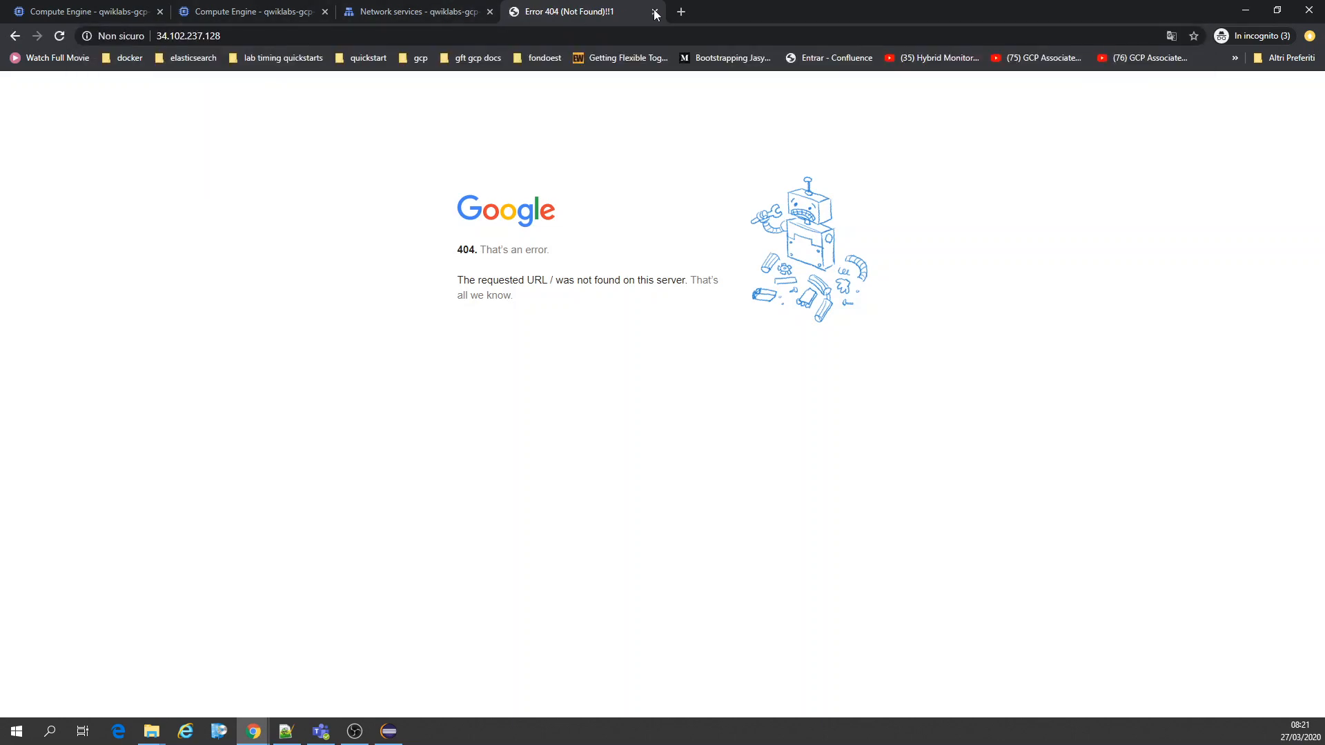
pyautogui.click(655, 13)
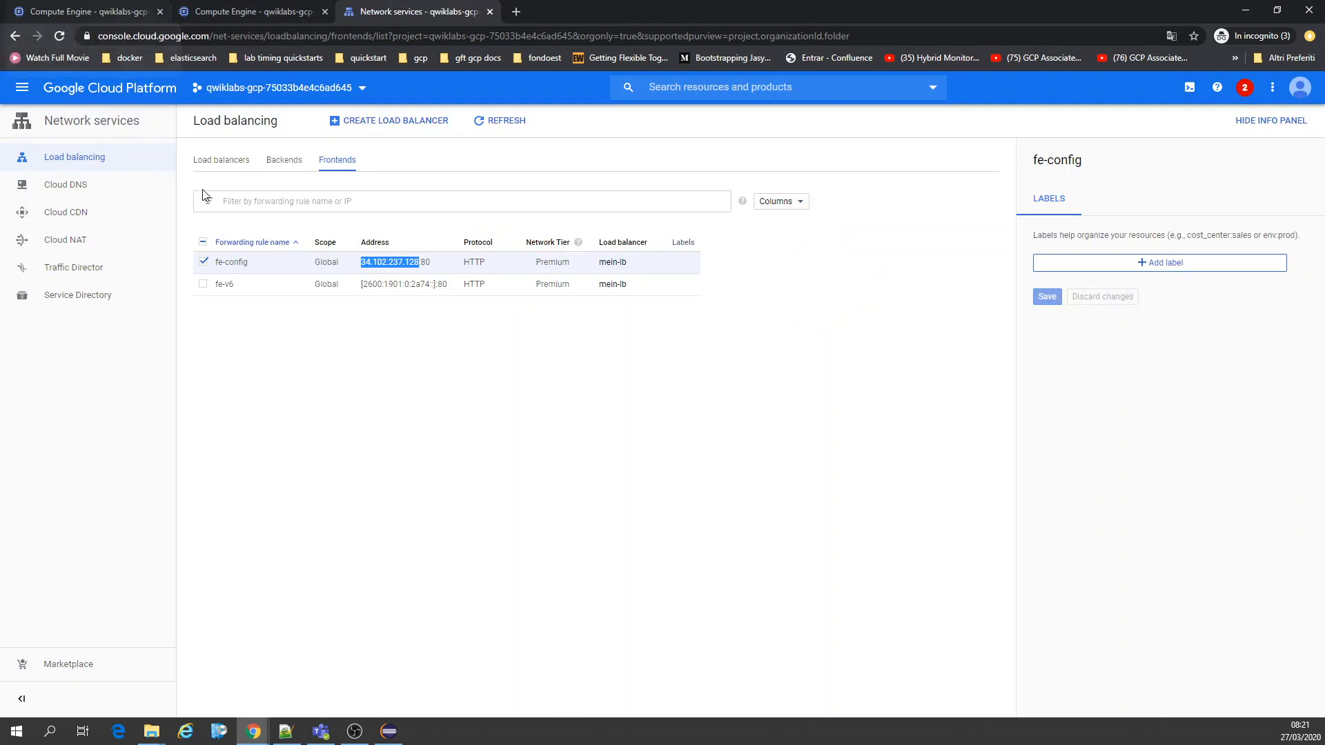
# Refresh the load balancer list and test the copied frontend IP again in a separate page.
pyautogui.click(222, 161)
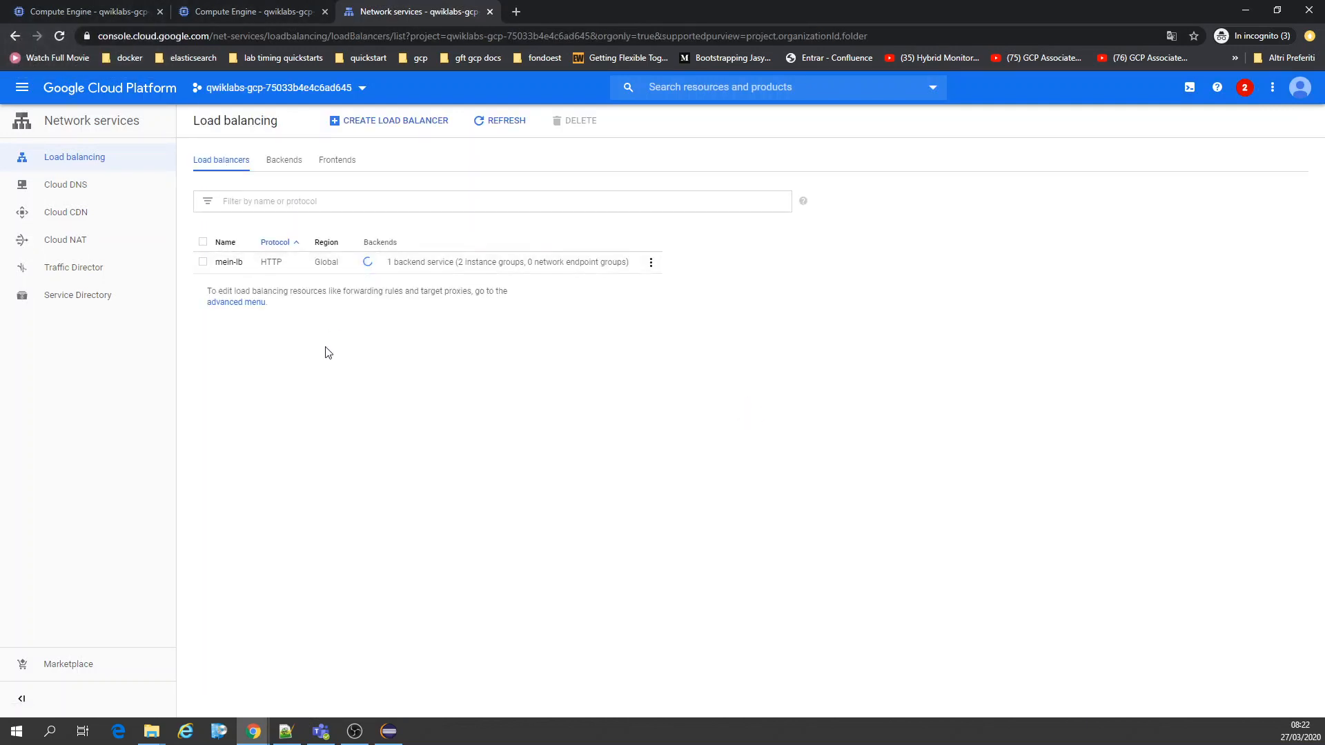
pyautogui.click(503, 121)
pyautogui.click(516, 12)
pyautogui.hotkey('ctrl', 'v')
pyautogui.press('Return')
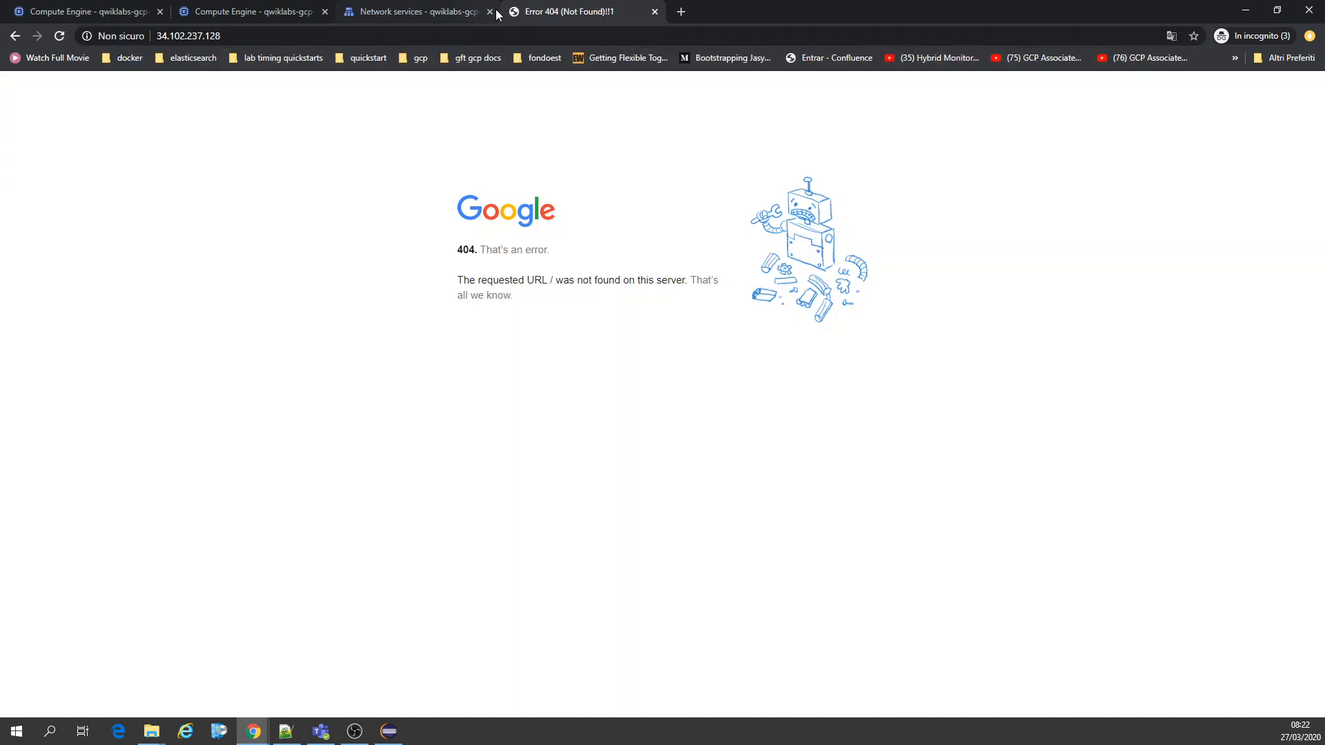
pyautogui.hotkey('ctrl', 'w')
# Check the Compute Engine instance groups and display the list of VM instances.
pyautogui.click(111, 12)
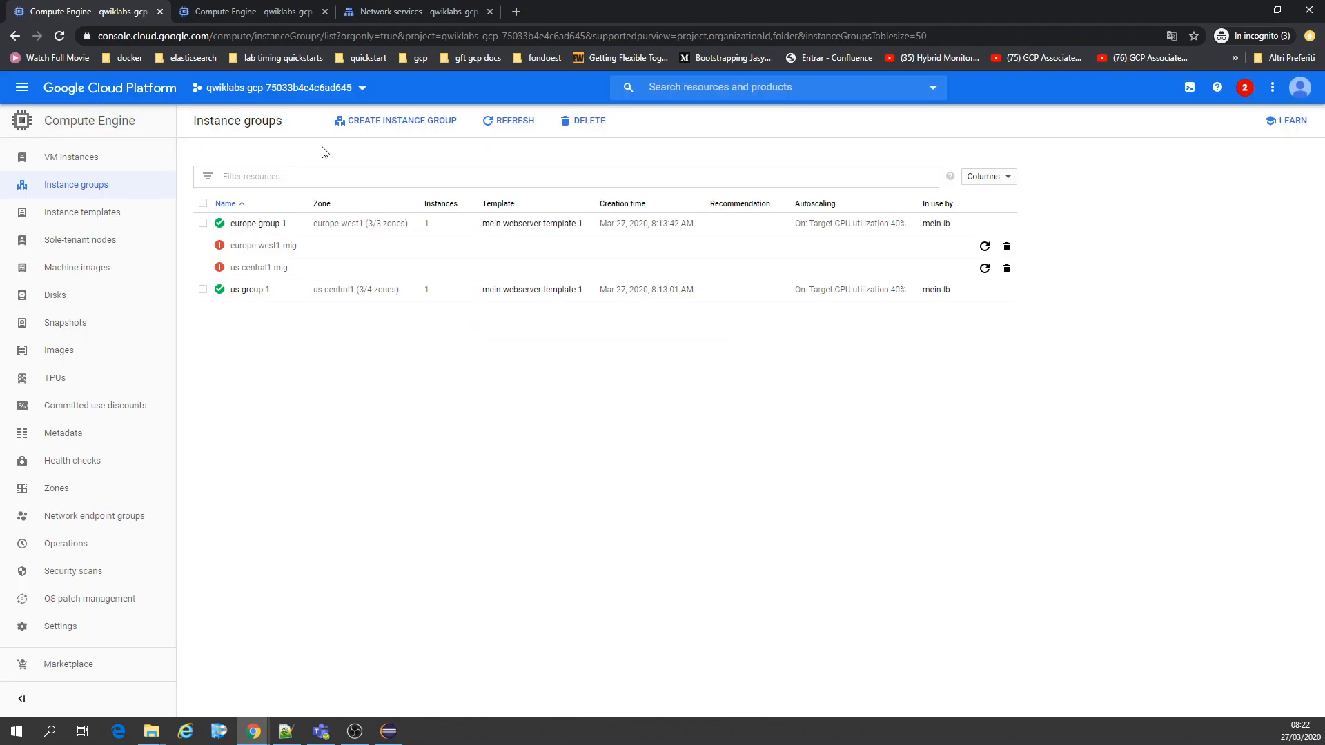
pyautogui.click(198, 19)
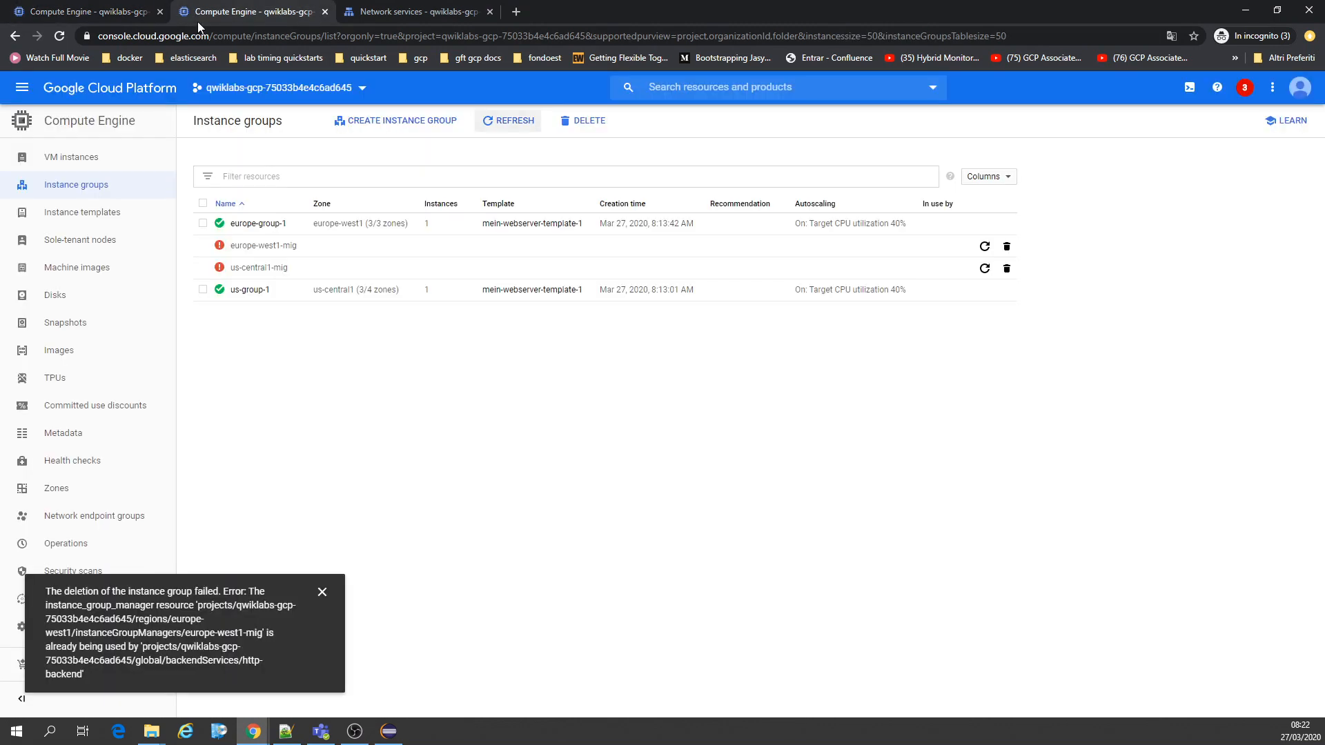
pyautogui.click(131, 13)
pyautogui.click(85, 159)
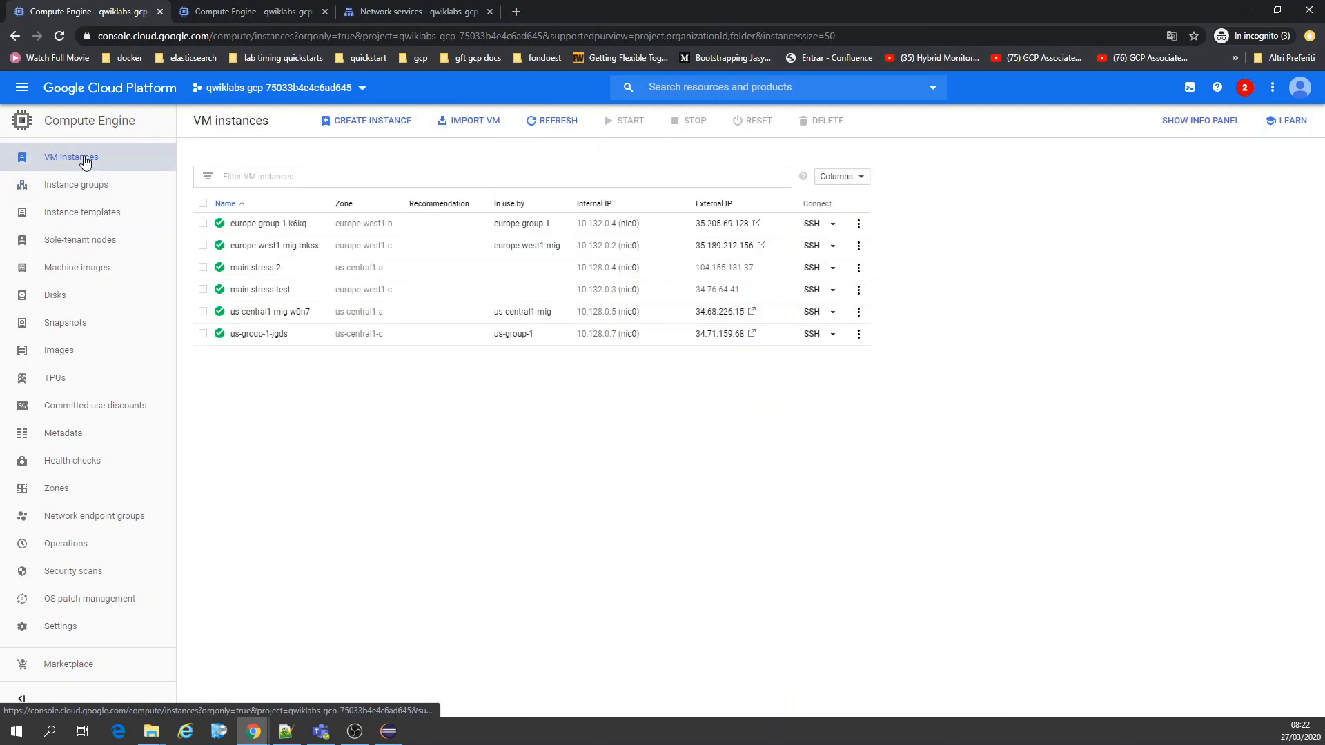
# Copy the IPv4 frontend address of mein-lb, run "curl 34.102.237.128" in Cloud Shell, and minimize the shell.
pyautogui.click(390, 12)
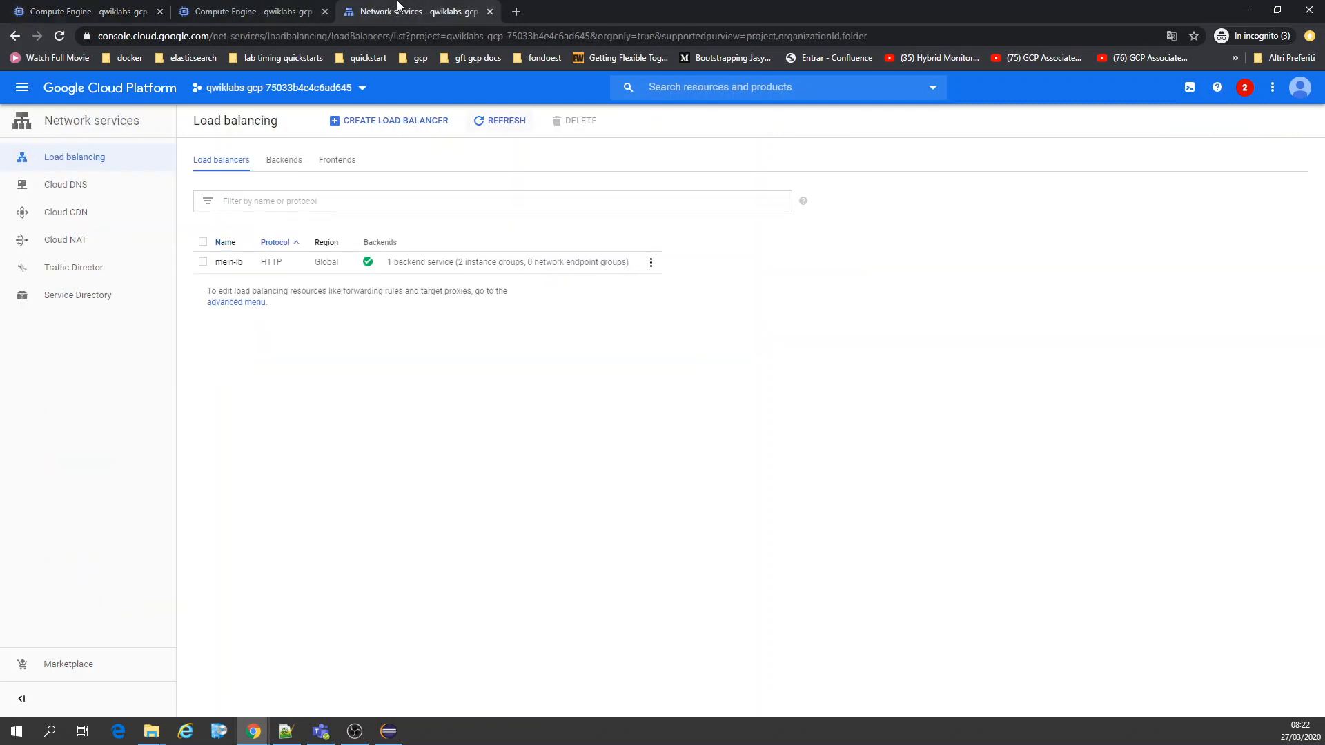
pyautogui.click(237, 263)
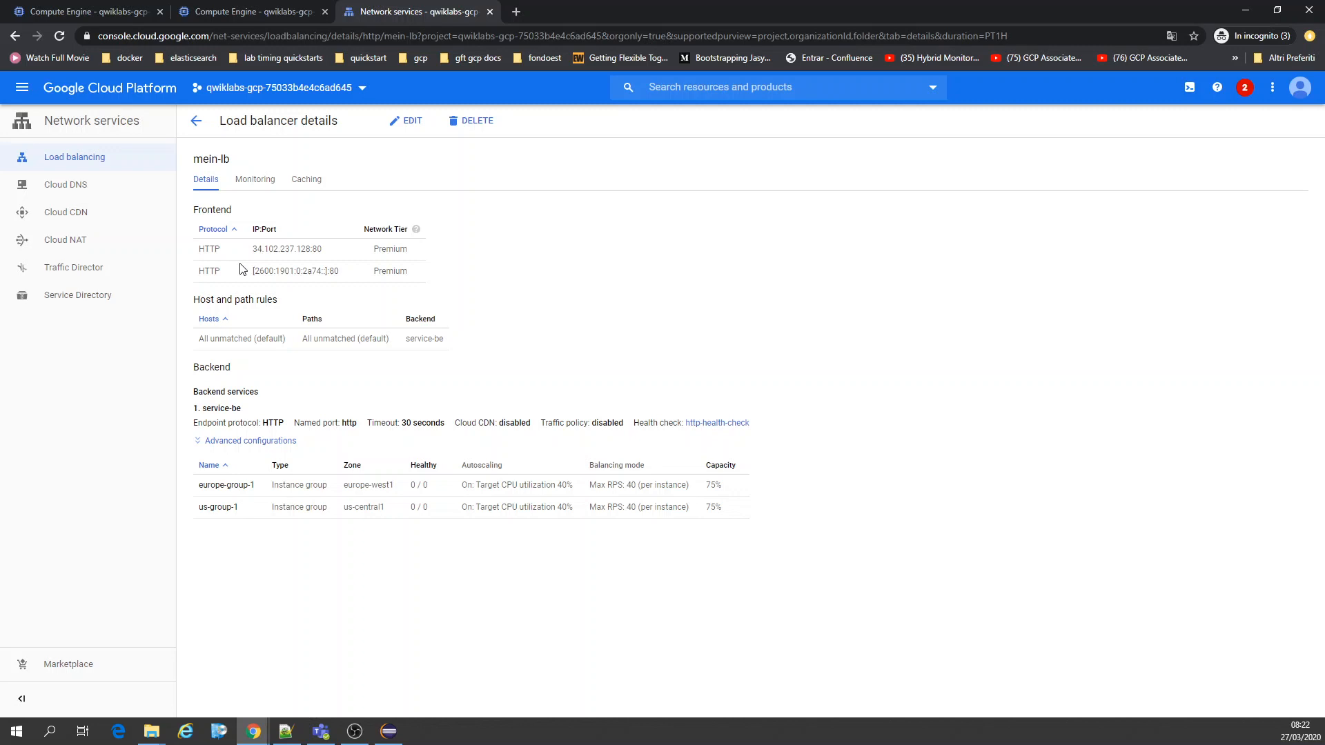
pyautogui.moveTo(252, 249); pyautogui.dragTo(311, 250)
pyautogui.click(1192, 89)
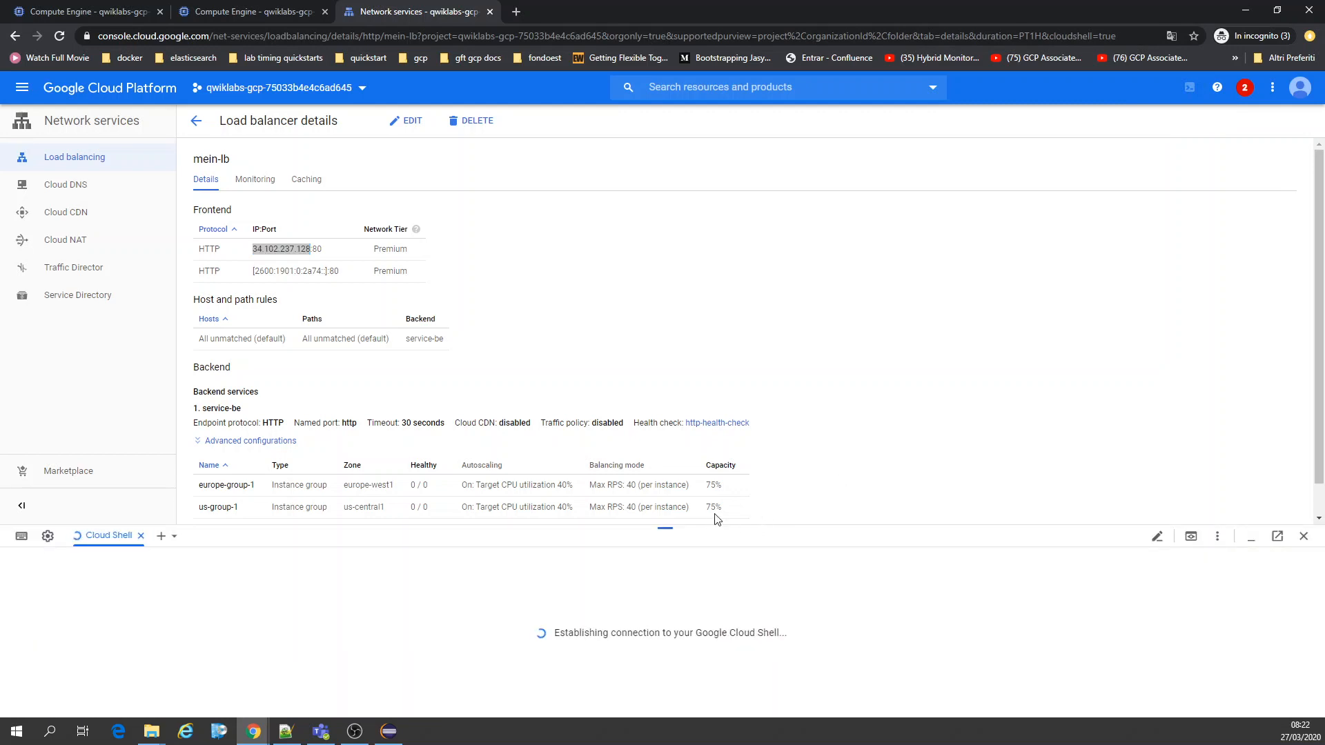
pyautogui.hotkey('ctrl', 'l')
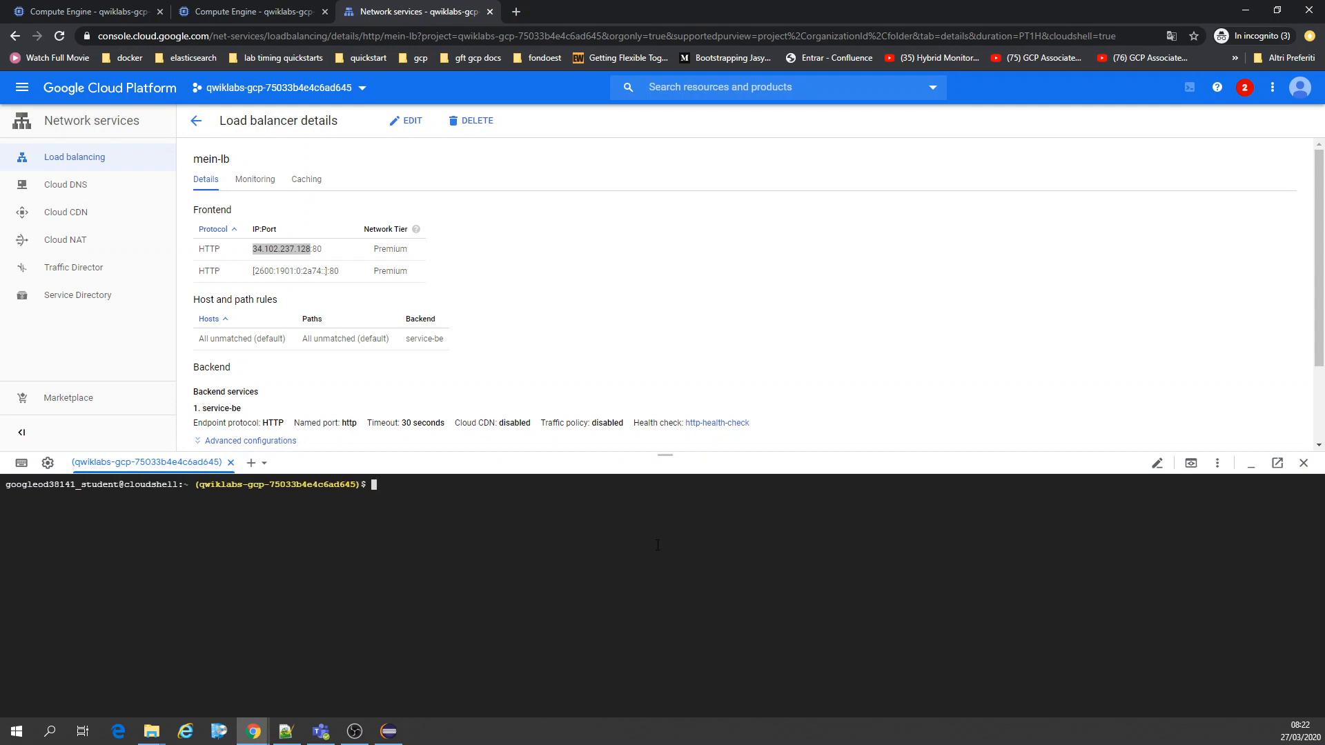
pyautogui.write('curl')
pyautogui.hotkey('ctrl', 'v')
pyautogui.press('Return')
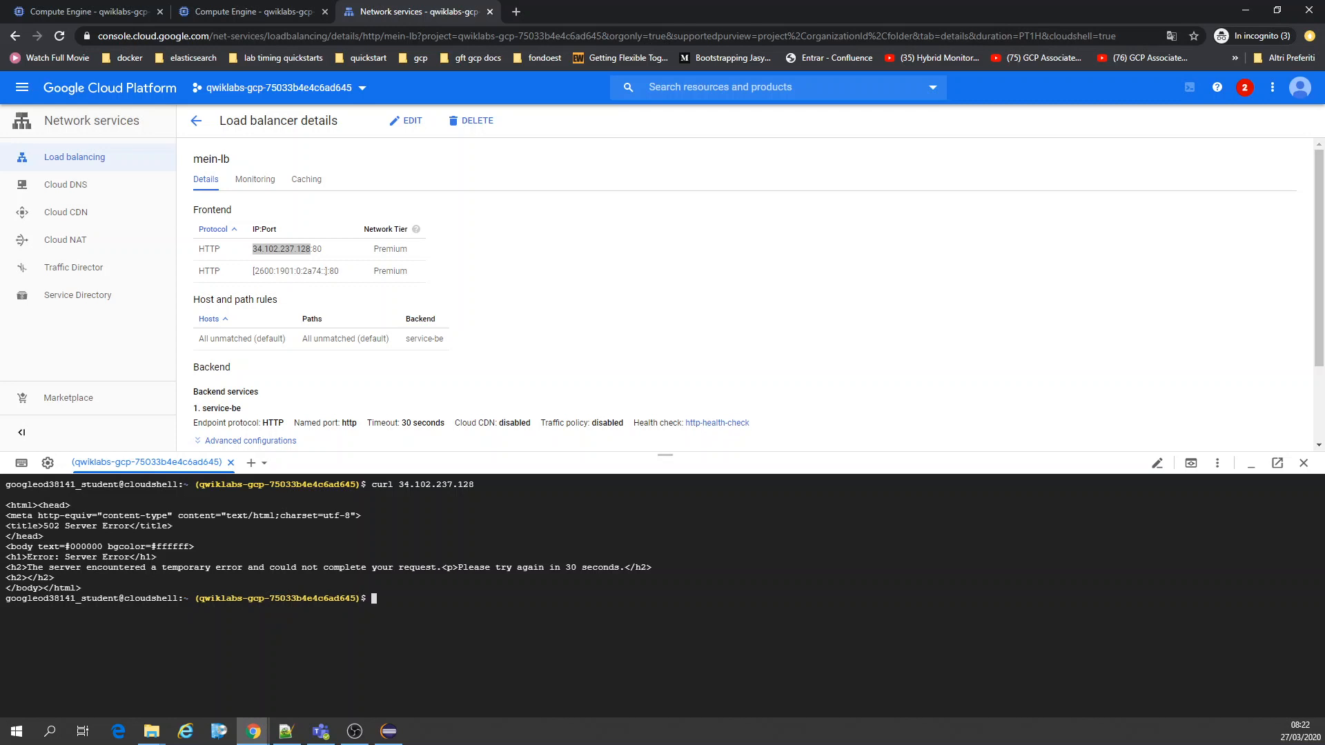
pyautogui.click(1250, 463)
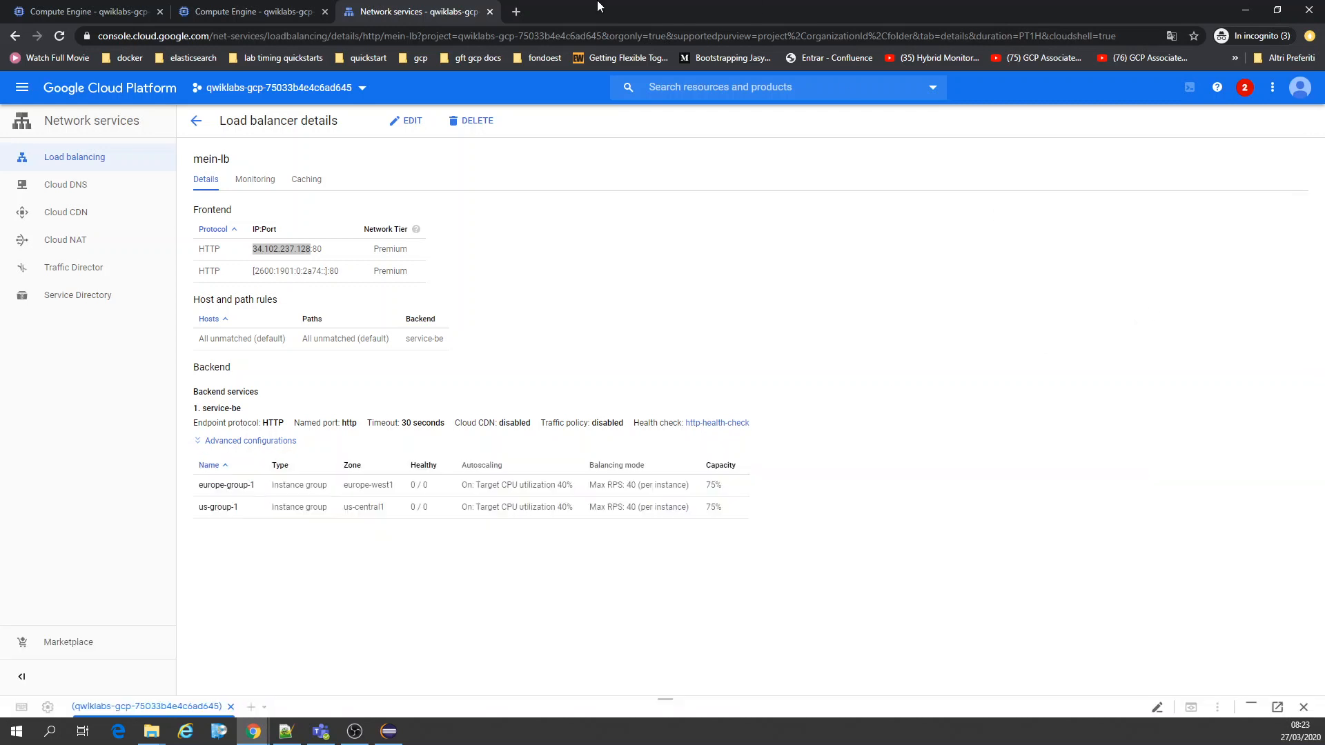
# Open the external IPs of the europe-group-1 and us-group-1 VM instances to check their web servers directly.
pyautogui.click(283, 12)
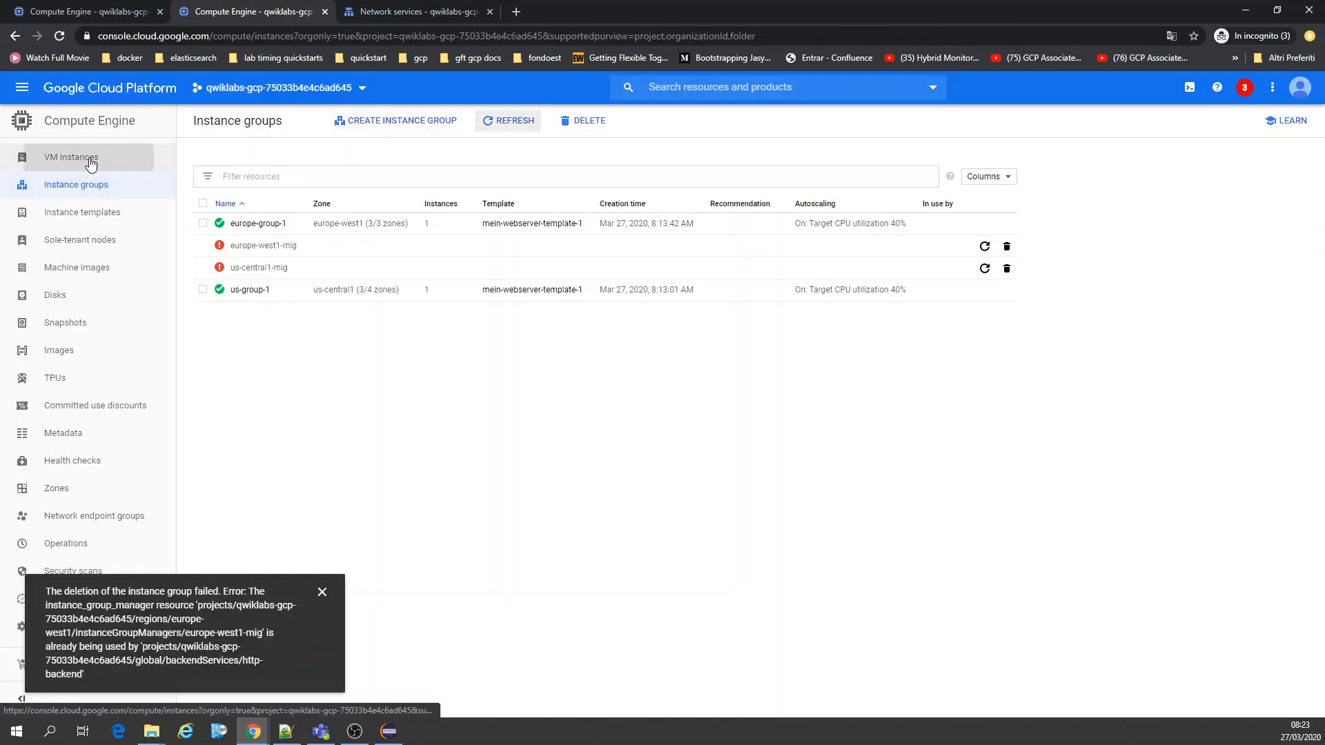
pyautogui.click(90, 160)
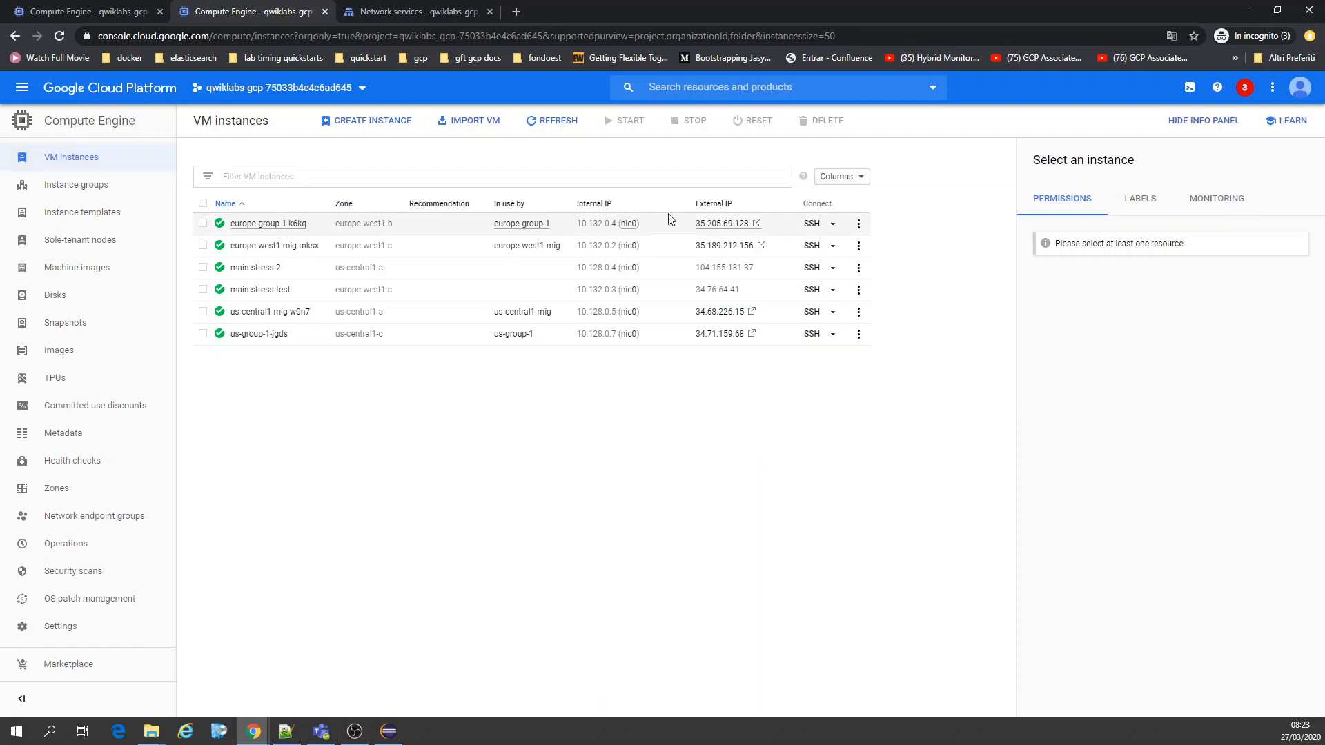
pyautogui.click(720, 224)
pyautogui.click(79, 13)
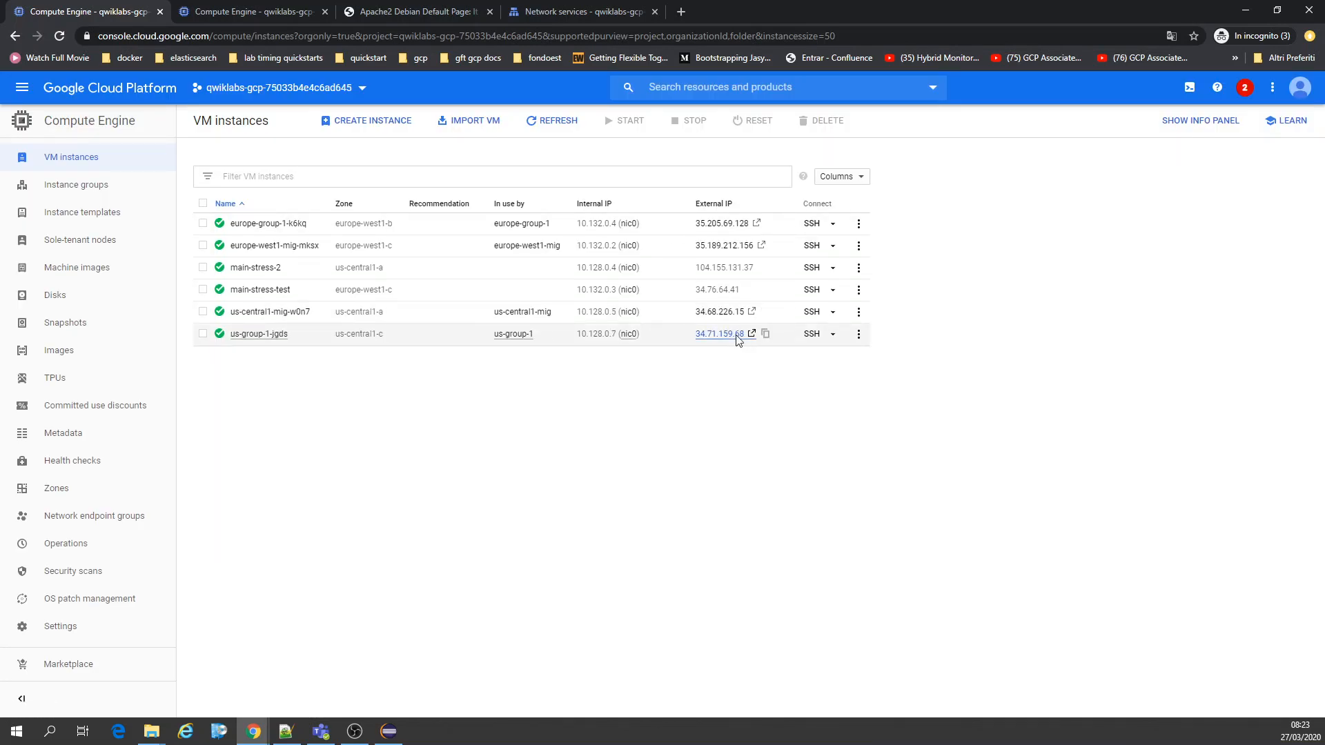
pyautogui.click(735, 335)
pyautogui.click(324, 12)
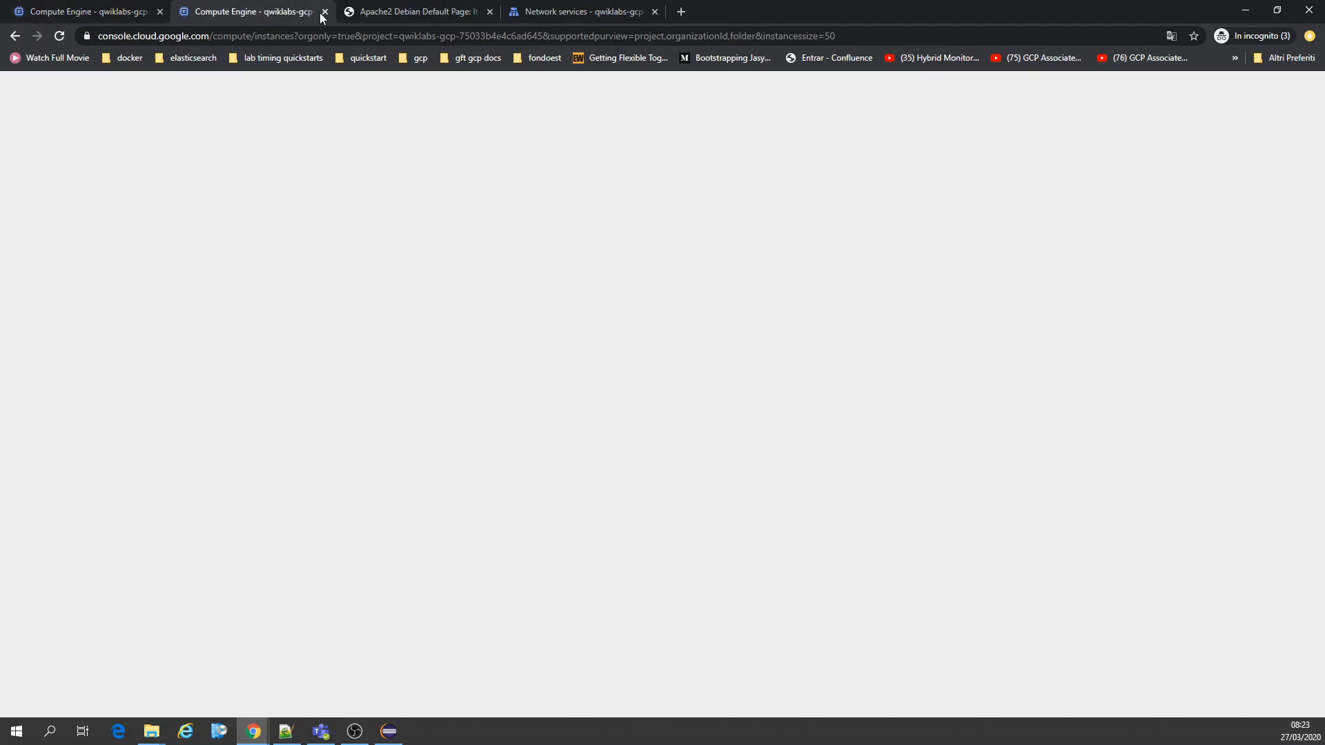
pyautogui.click(414, 12)
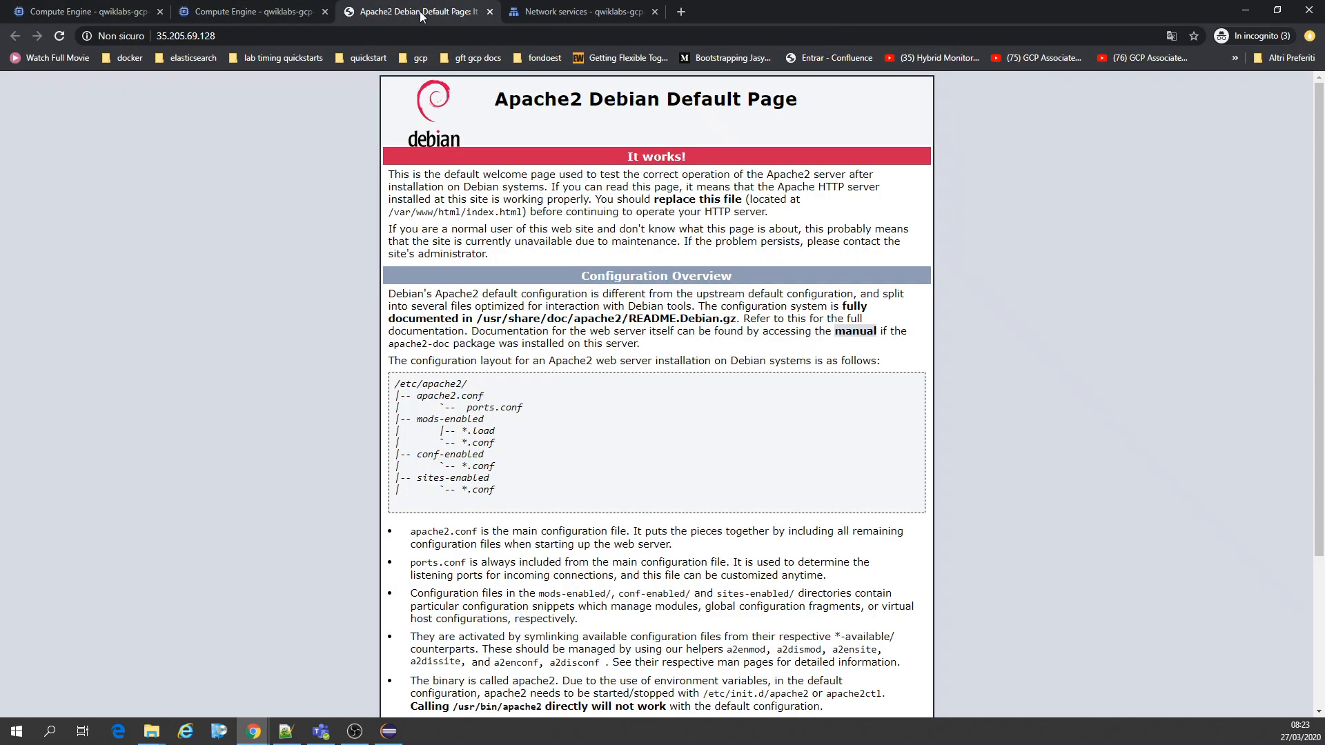
# Close the Apache test page, retest mein-lb's IPv4 frontend address in a separate page, and close that page.
pyautogui.click(490, 12)
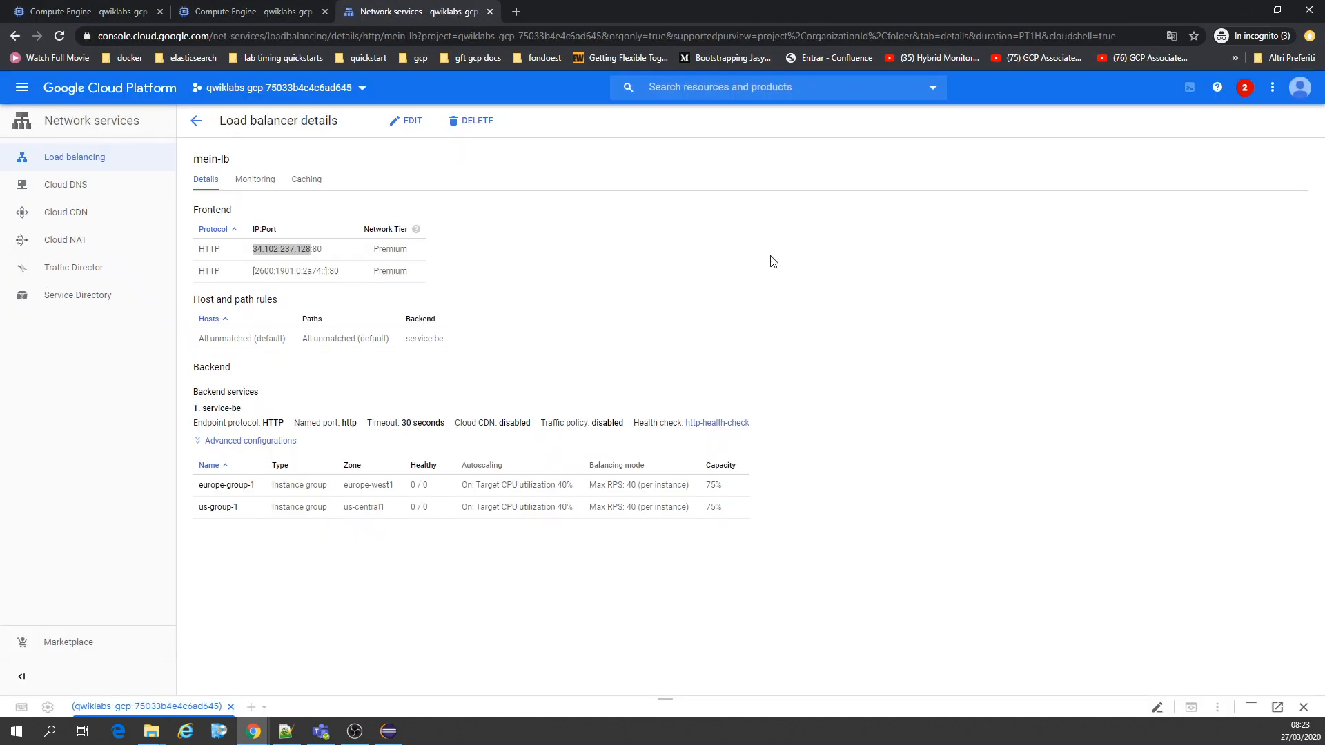
pyautogui.hotkey('ctrl', 'c')
pyautogui.hotkey('ctrl', 't')
pyautogui.hotkey('ctrl', 'v')
pyautogui.press('Return')
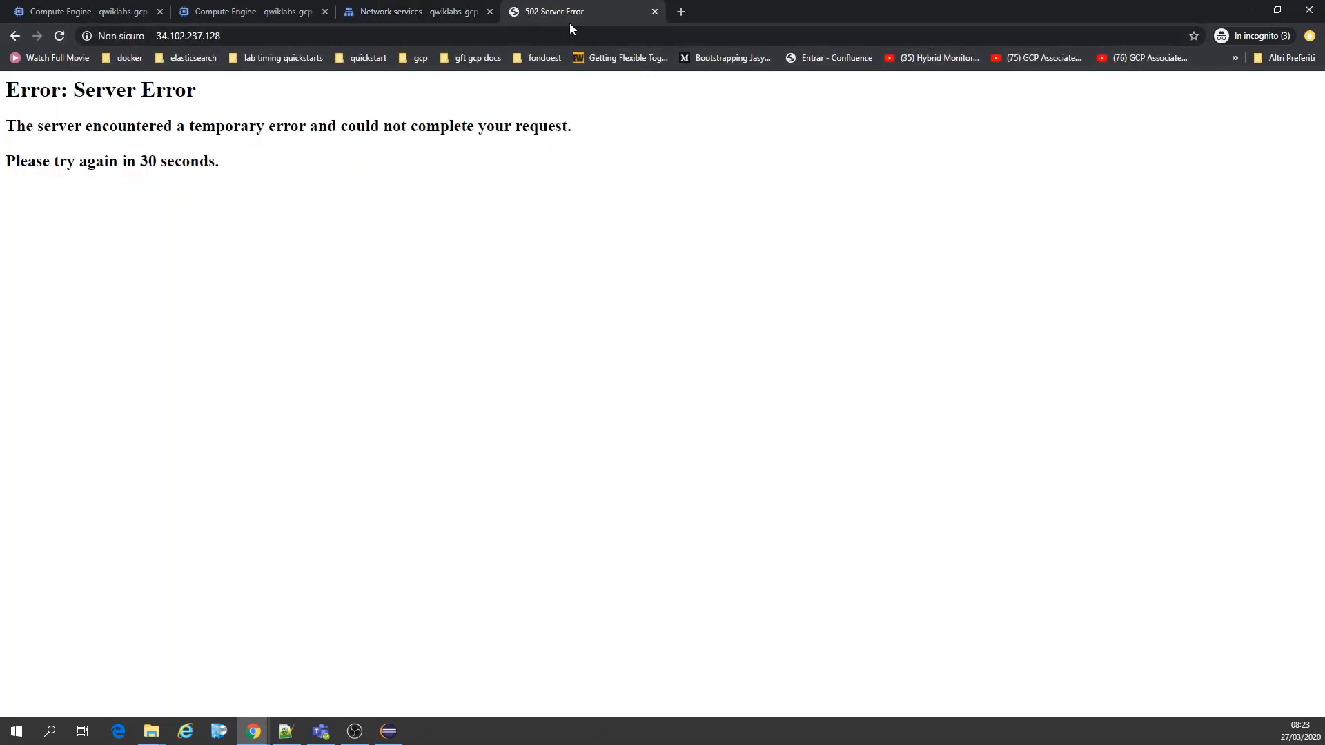
pyautogui.click(654, 12)
# Return to the Compute Engine page and display the list of instance groups.
pyautogui.click(279, 9)
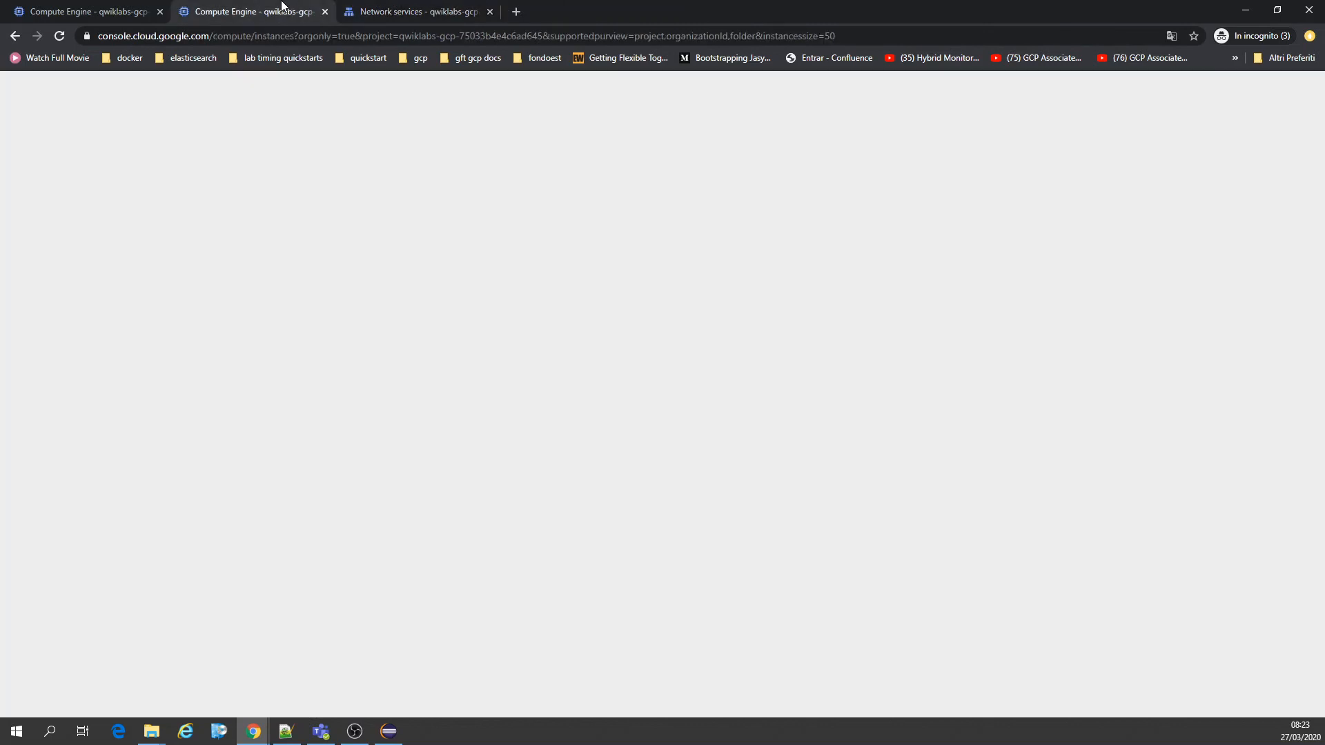
pyautogui.click(85, 7)
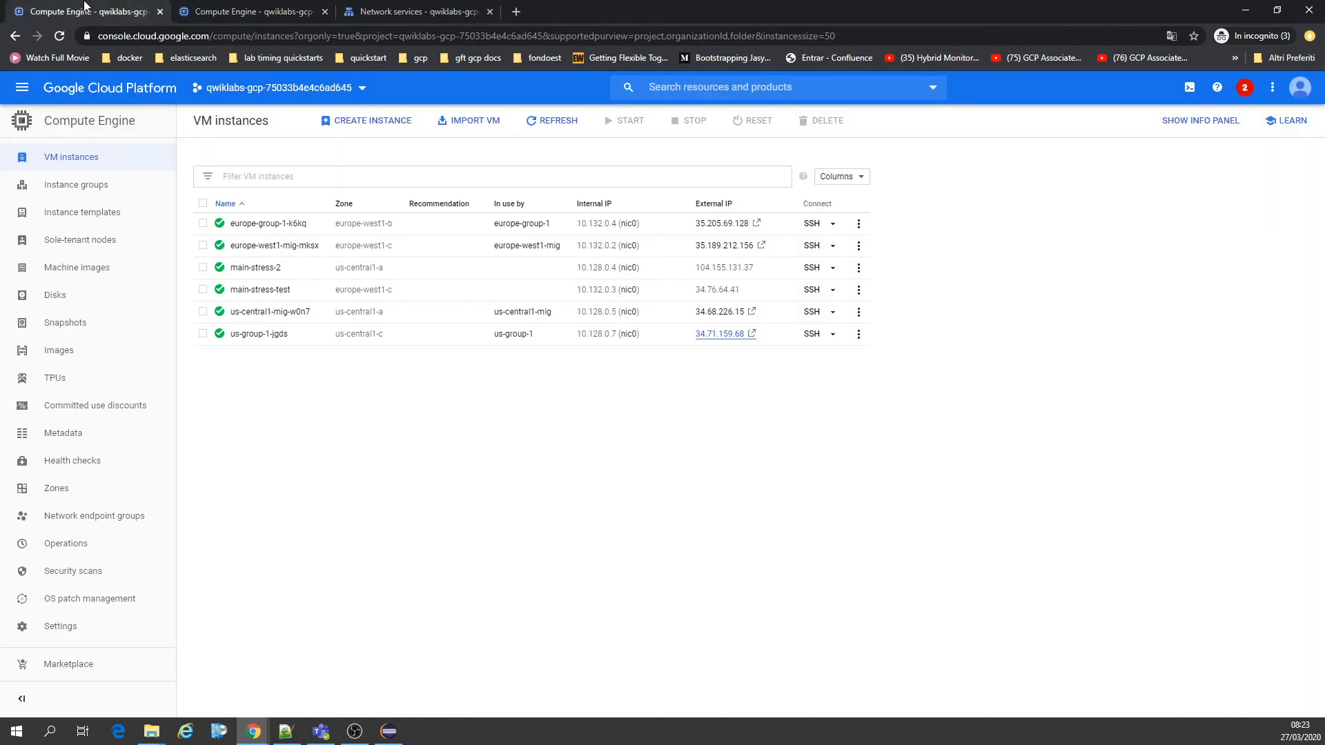
pyautogui.click(236, 8)
pyautogui.click(93, 8)
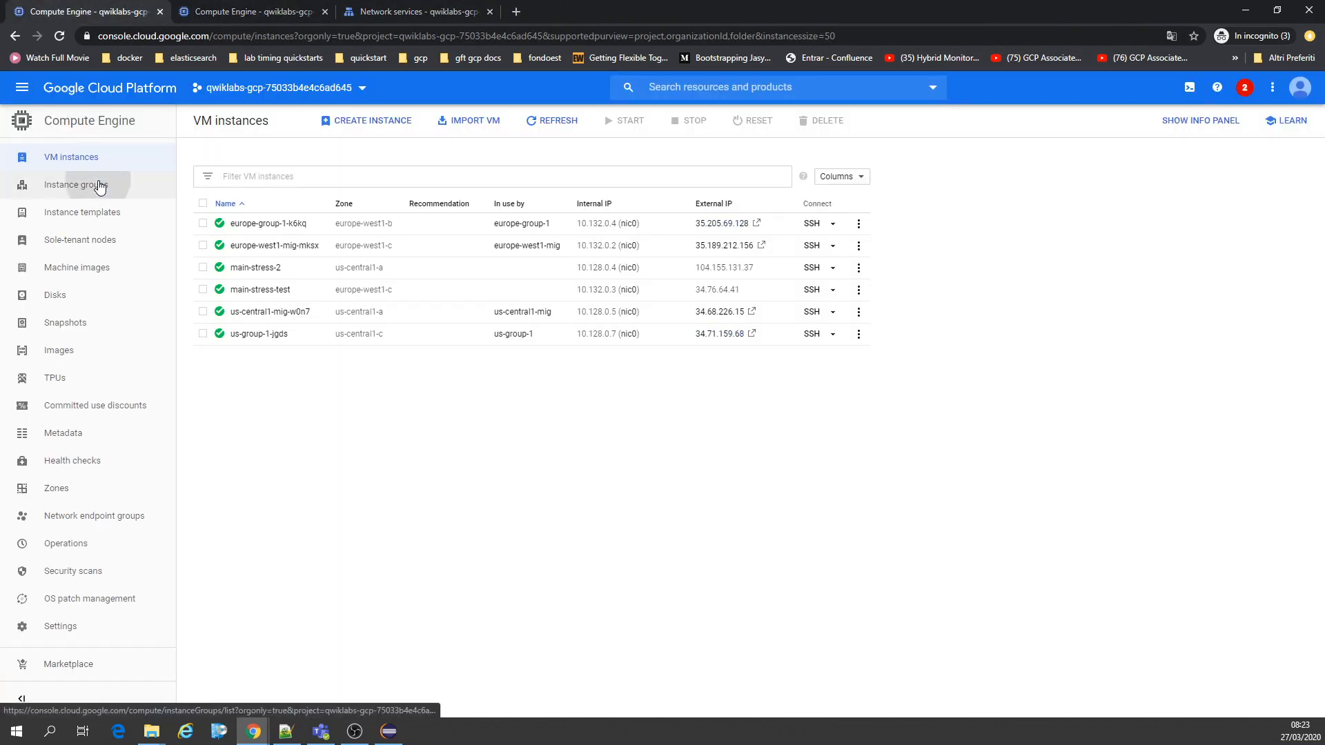
pyautogui.click(98, 184)
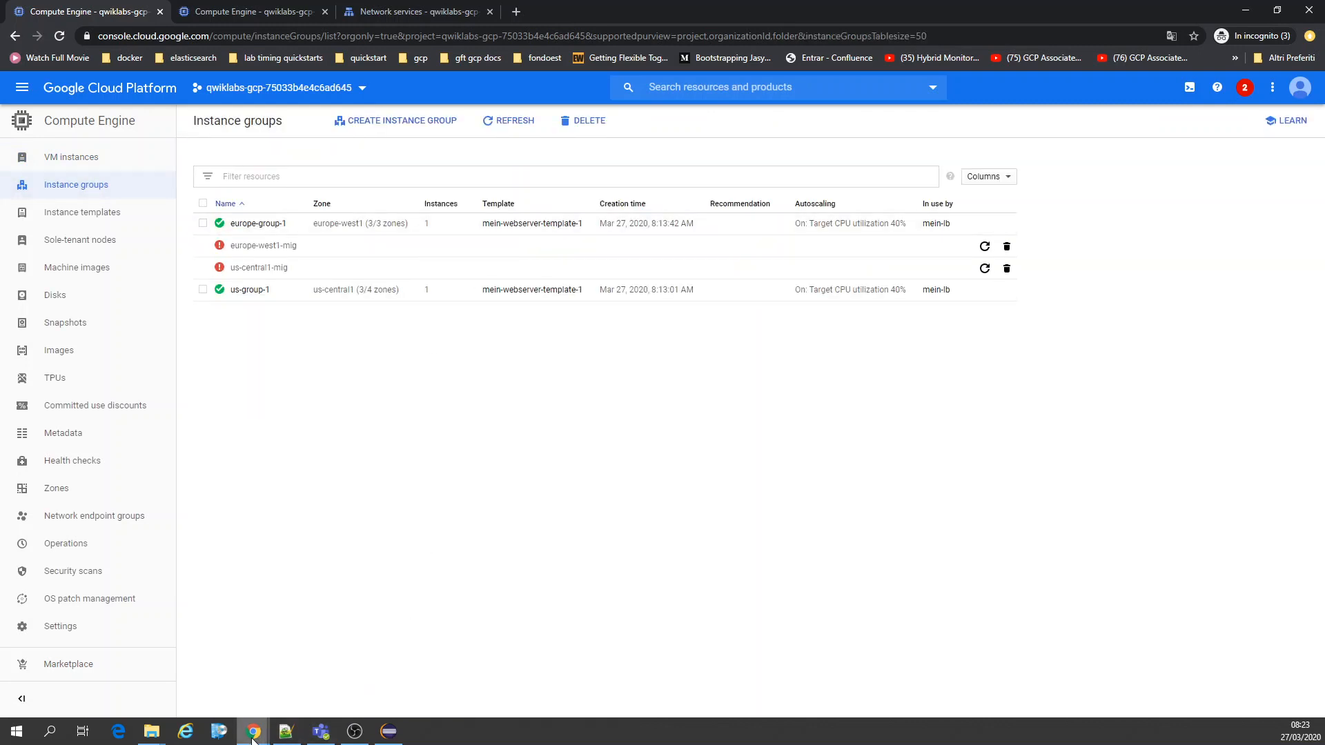
pyautogui.moveTo(253, 732)
pyautogui.click(362, 694)
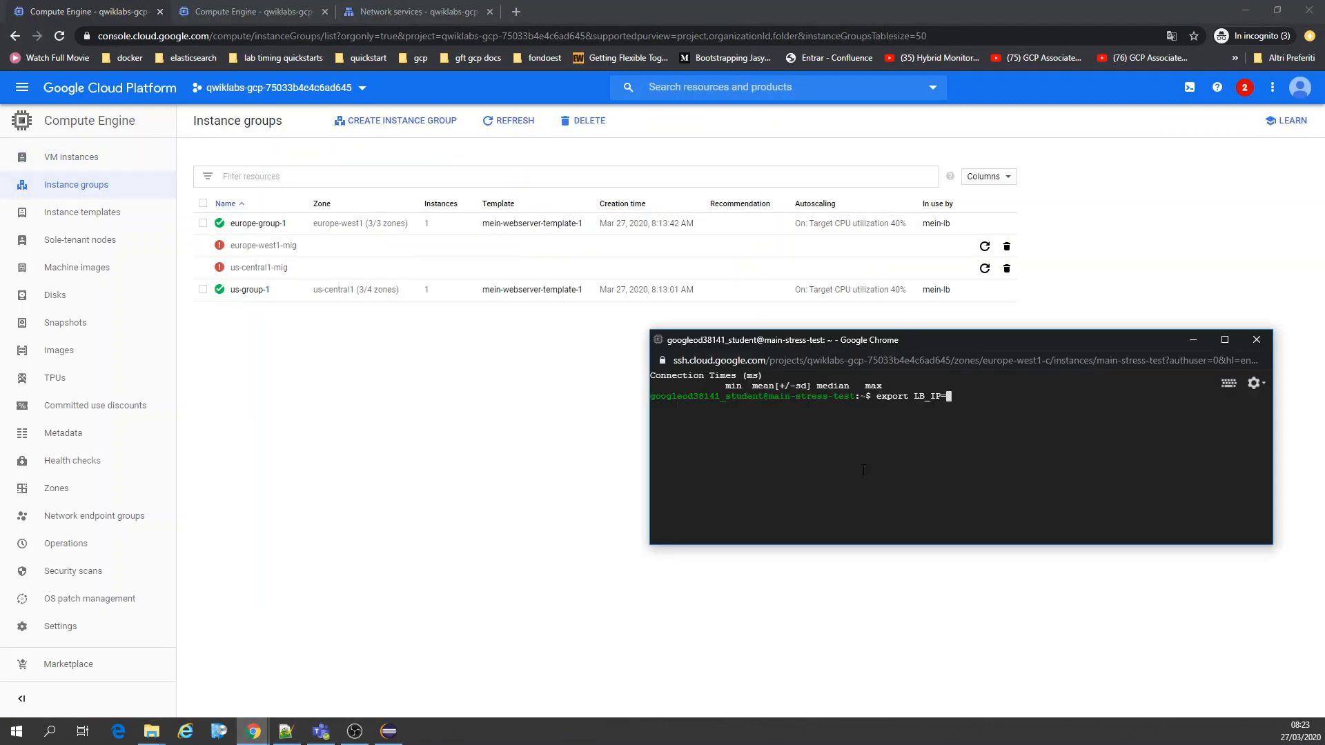
pyautogui.hotkey('ctrl', 'v')
pyautogui.press('Return')
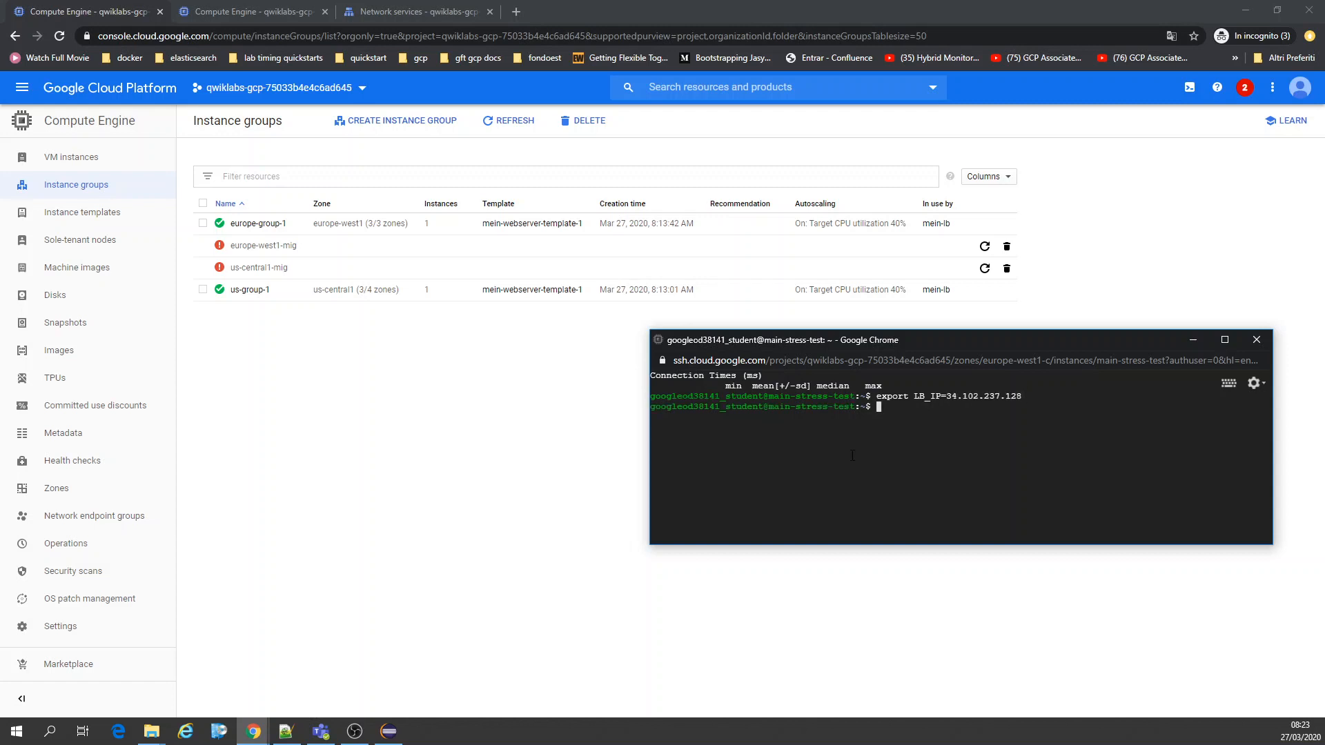
pyautogui.hotkey('ctrl', 'v')
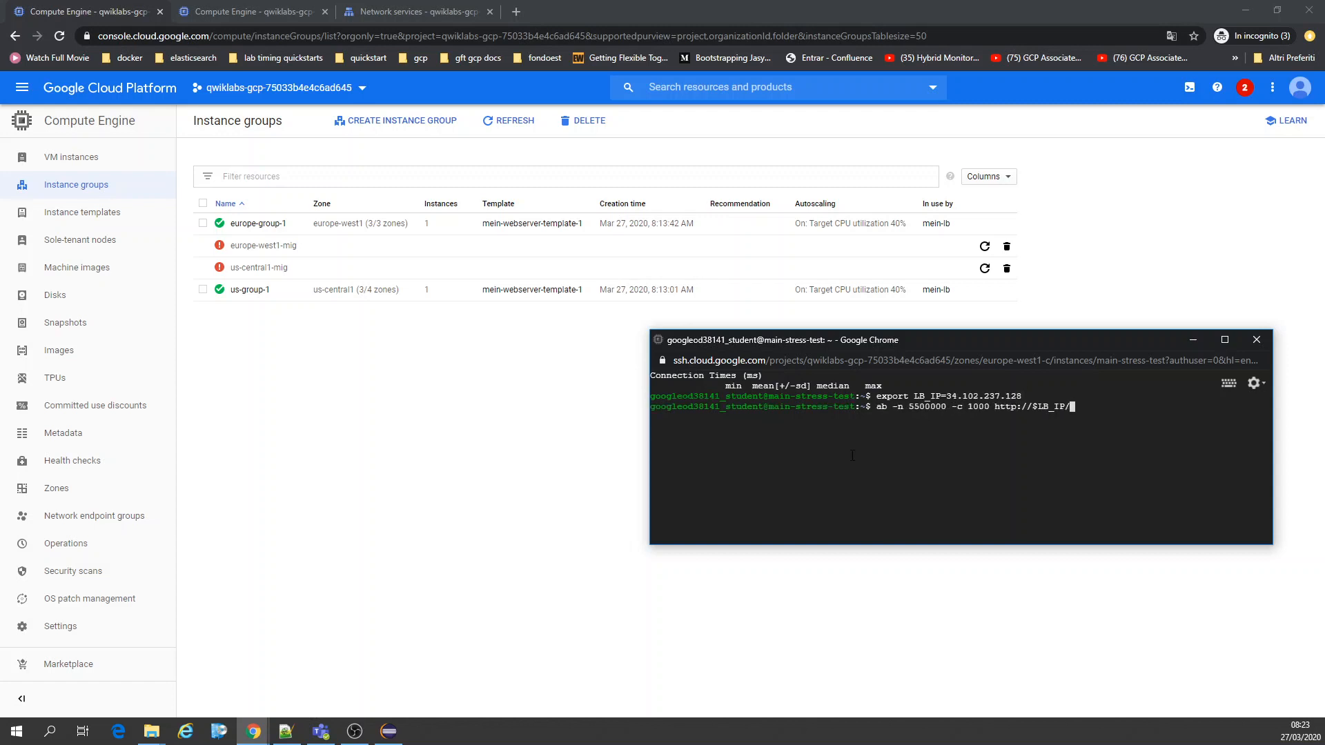
pyautogui.press('Return')
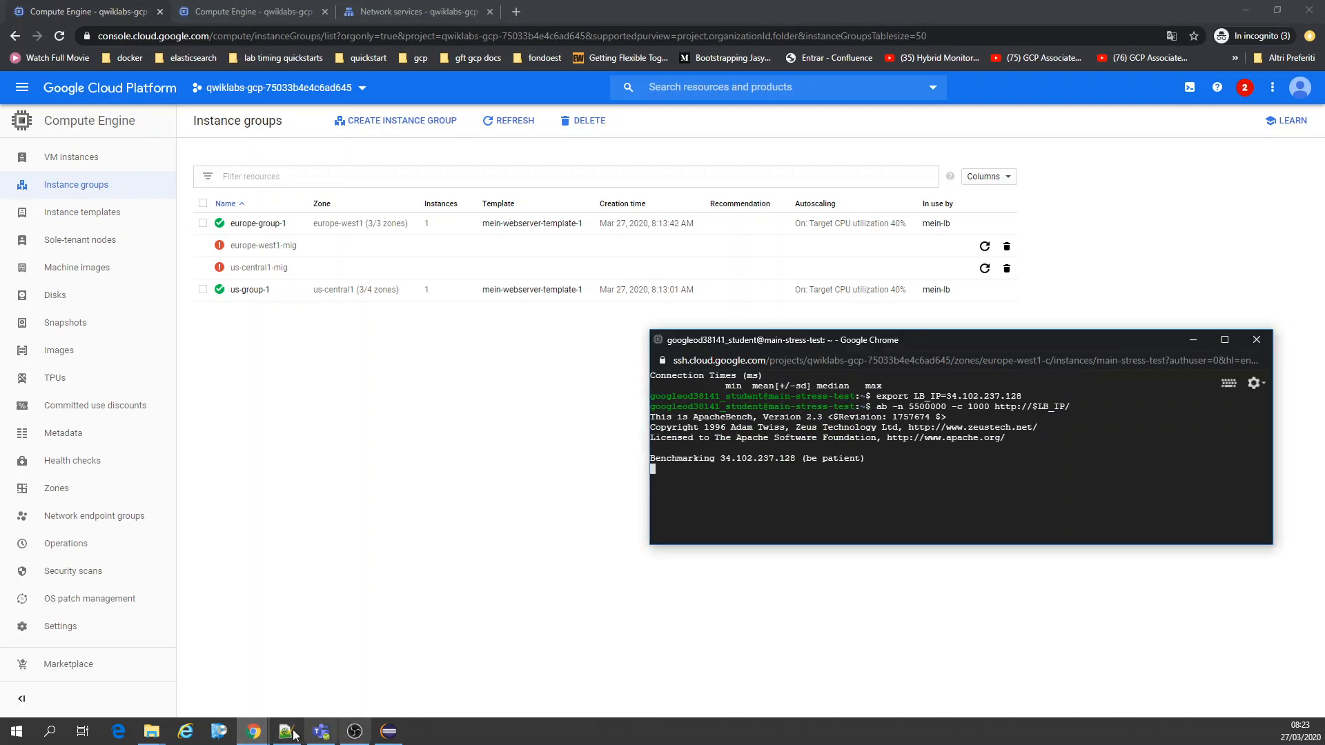
# In the main-stress-2 SSH session, export LB_IP=34.102.237.128 and start the same ab benchmark with 5500000 requests at concurrency 1000.
pyautogui.click(486, 673)
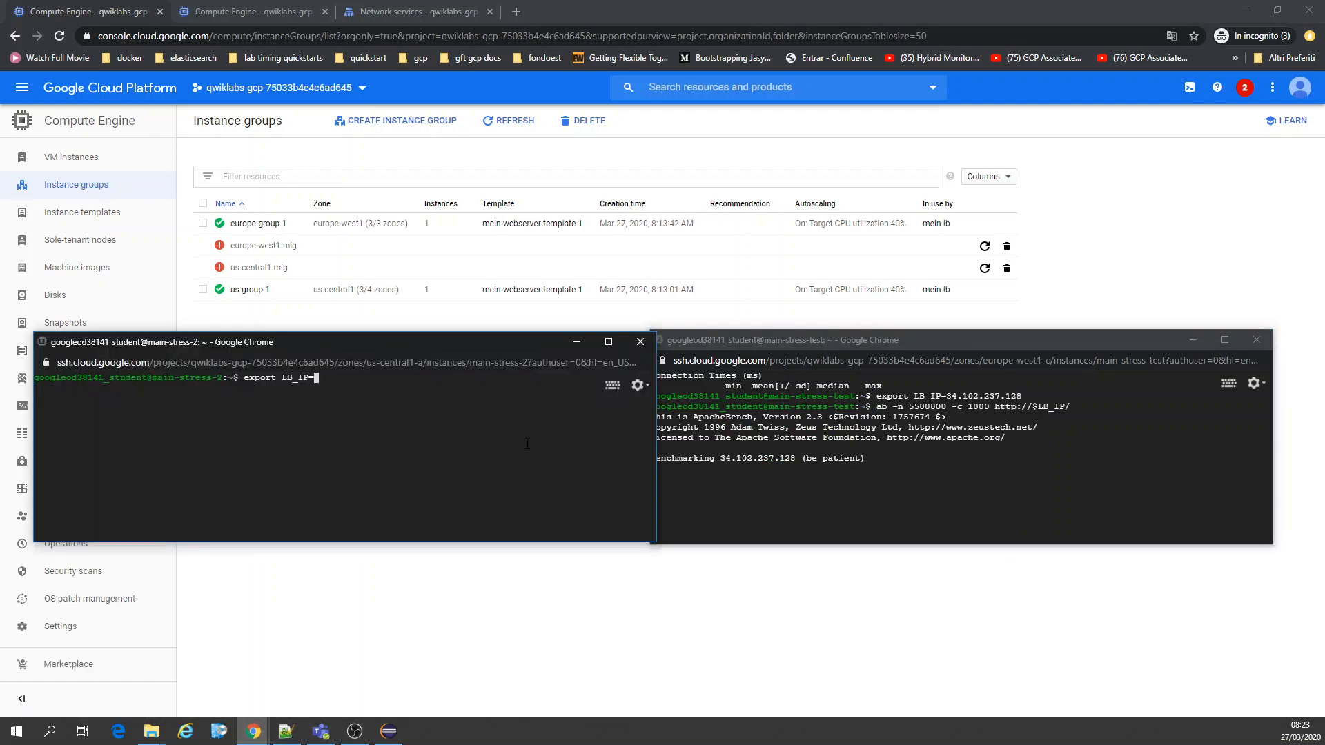
pyautogui.hotkey('ctrl', 'v')
pyautogui.press('Return')
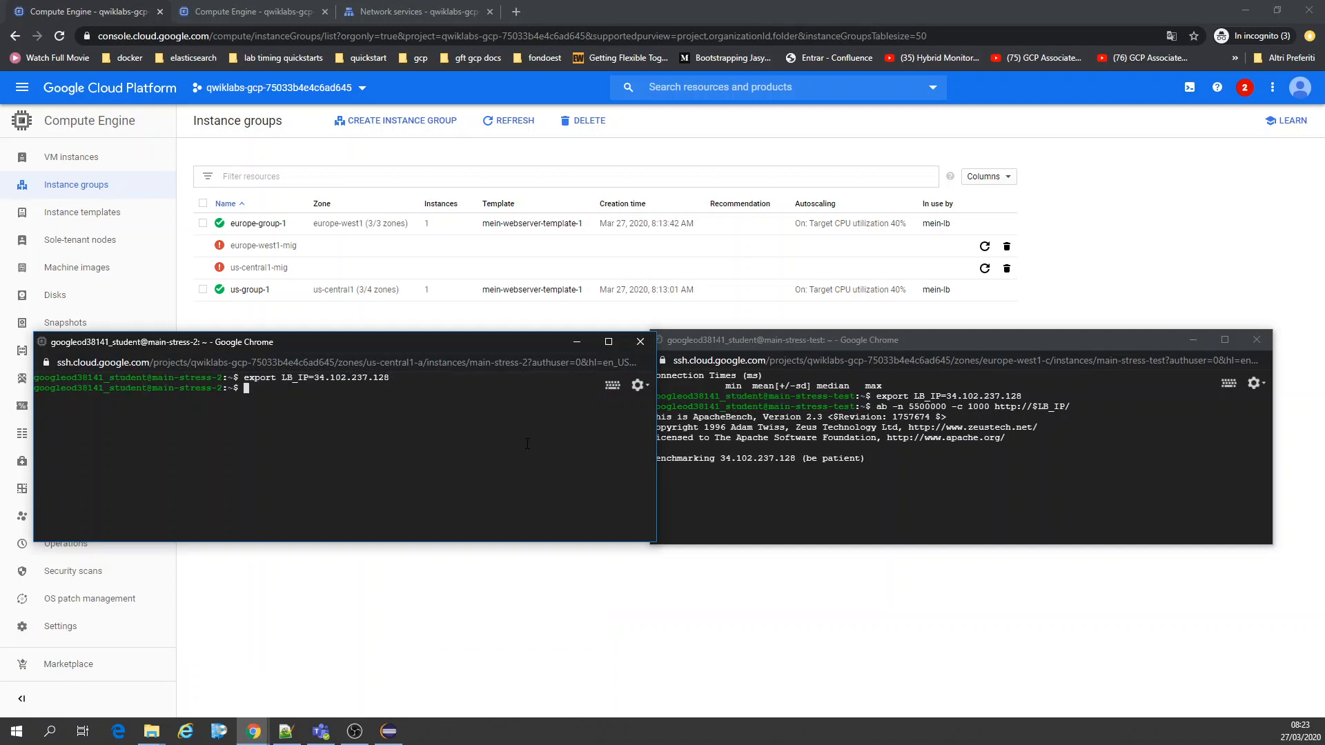
pyautogui.hotkey('ctrl', 'v')
pyautogui.press('Return')
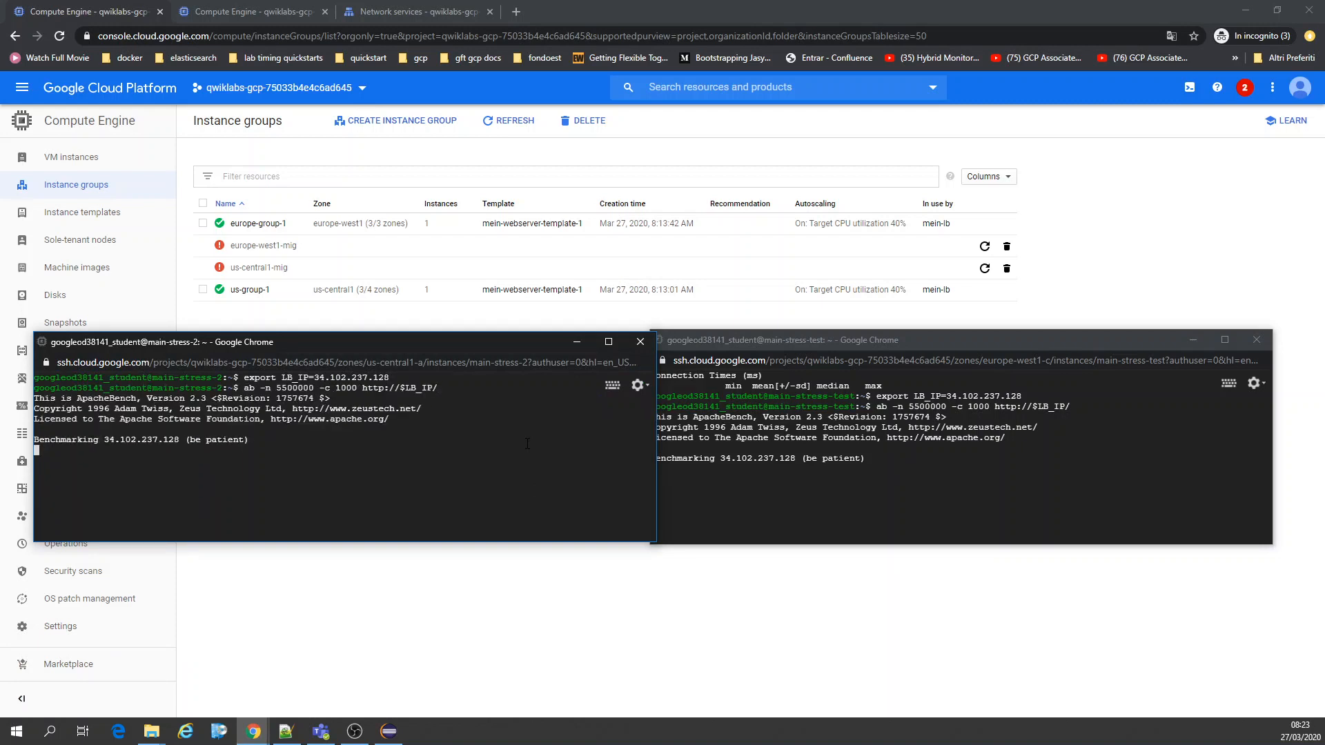
# Copy the IPv4 frontend address from the mein-lb details, load it in a separate page, and close that page.
pyautogui.click(435, 8)
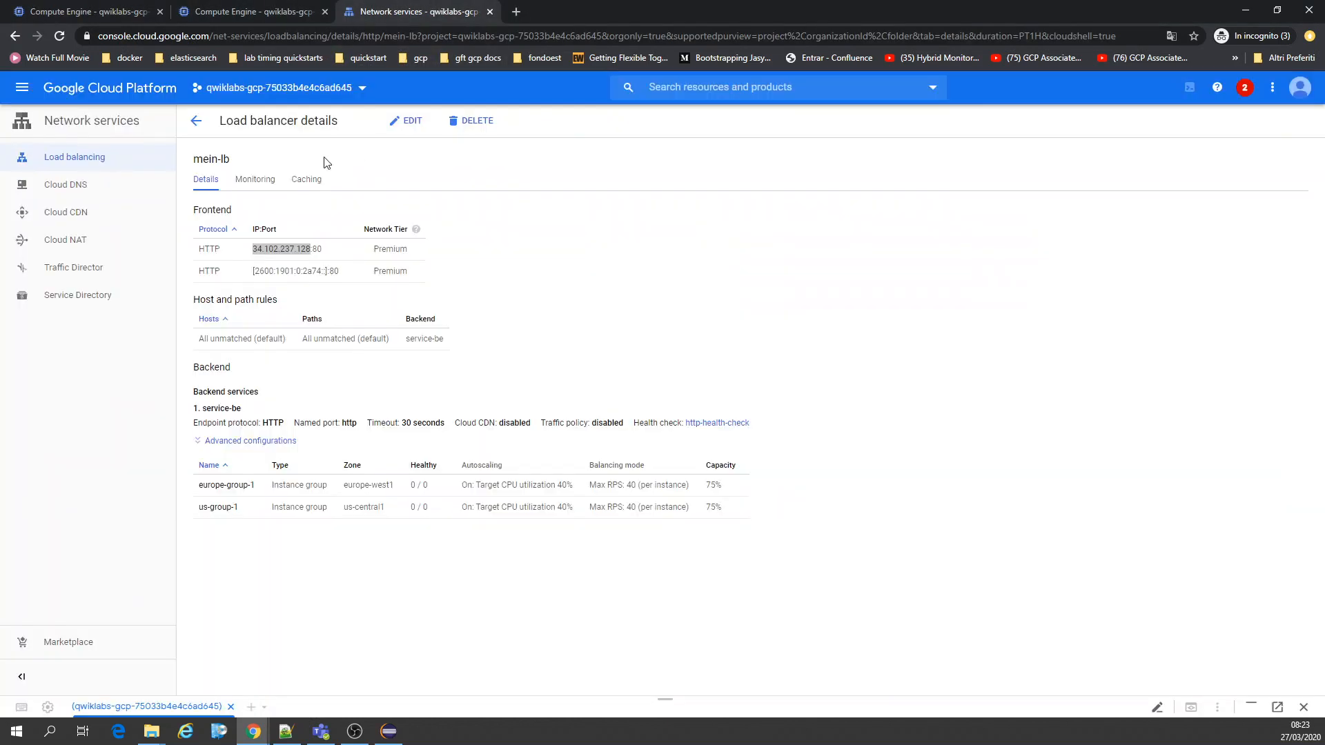
pyautogui.doubleClick(296, 249)
pyautogui.rightClick(296, 254)
pyautogui.click(298, 259)
pyautogui.hotkey('ctrl', 't')
pyautogui.hotkey('ctrl', 'v')
pyautogui.press('Return')
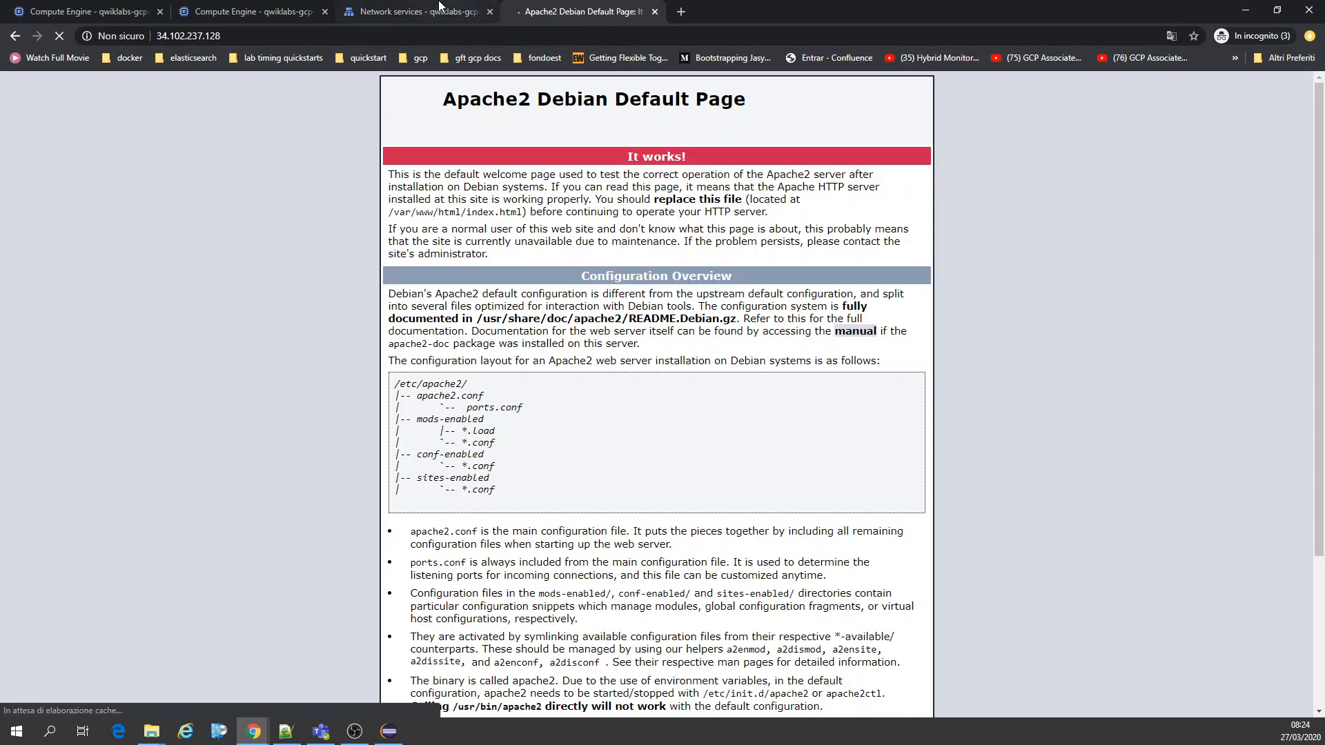
pyautogui.click(439, 5)
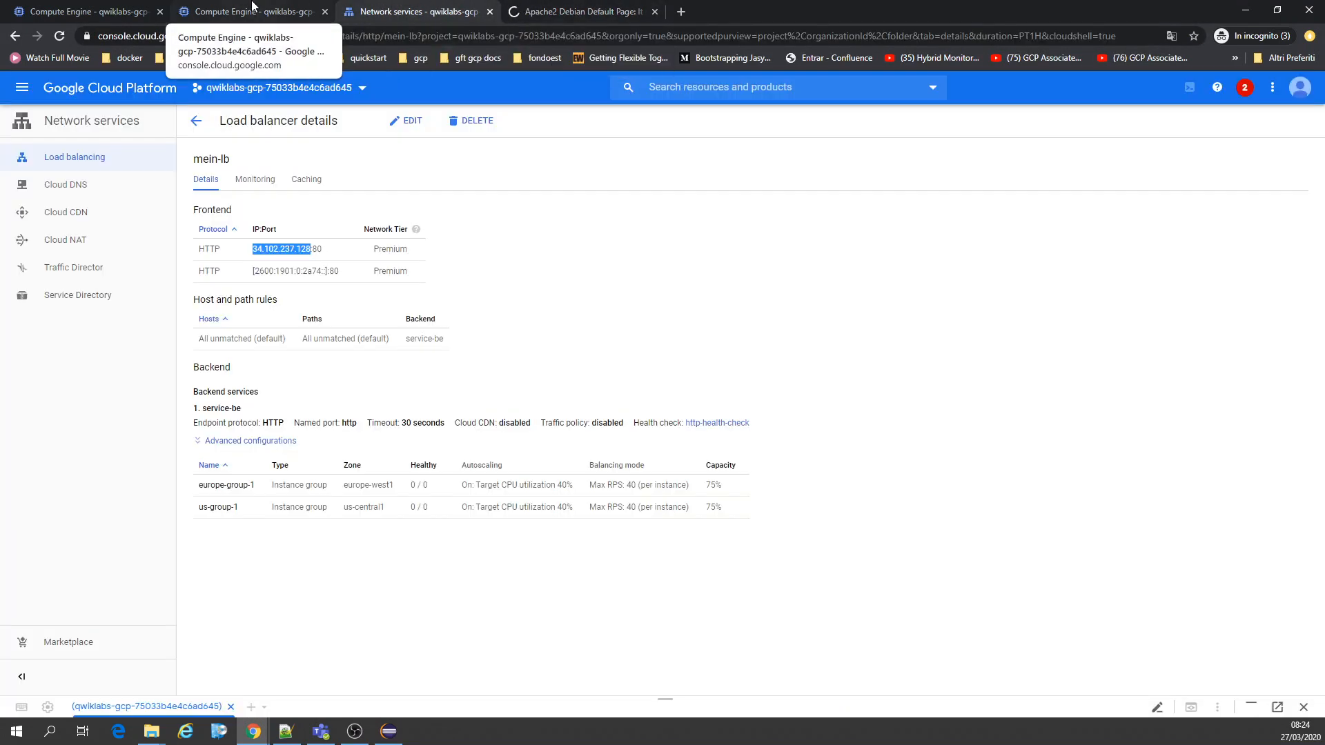
pyautogui.click(583, 11)
pyautogui.click(655, 11)
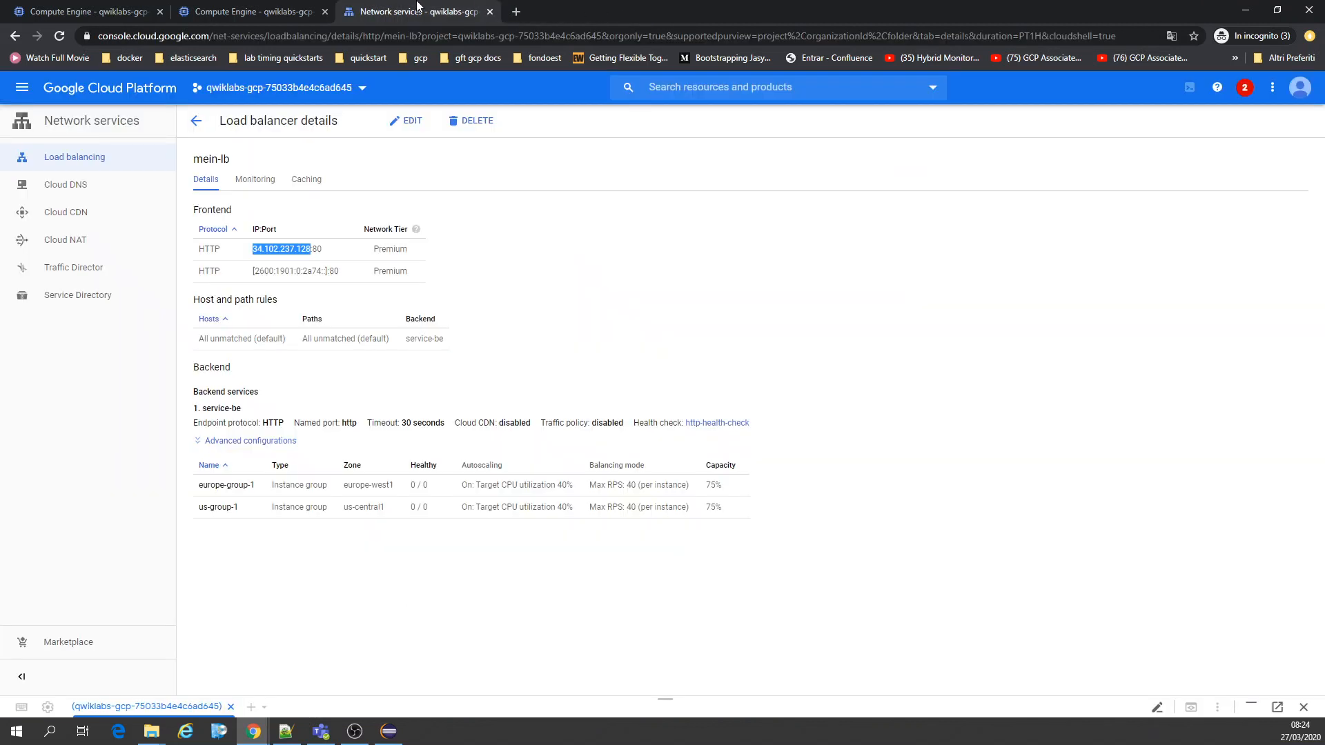
# Restore Cloud Shell and rerun "curl 34.102.237.128".
pyautogui.click(1250, 699)
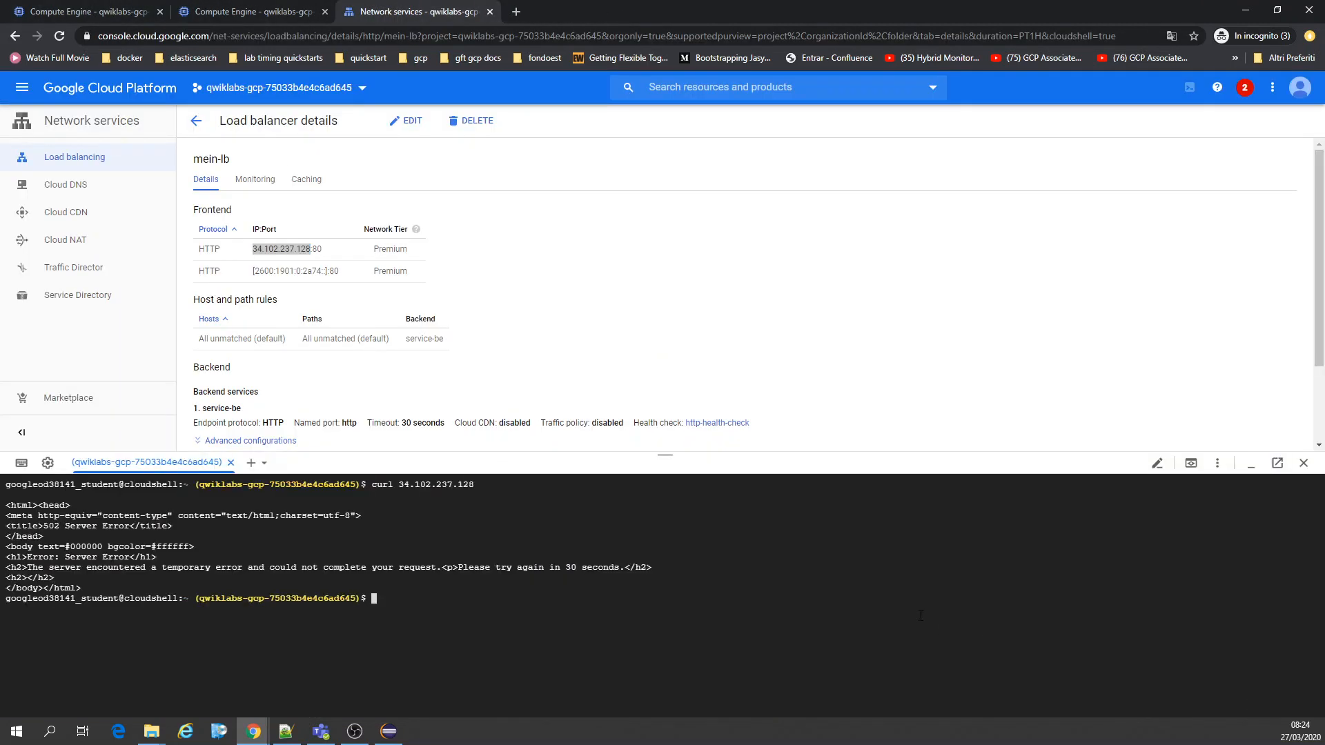
pyautogui.press('Up')
pyautogui.press('Return')
pyautogui.hotkey('alt', 'Tab')
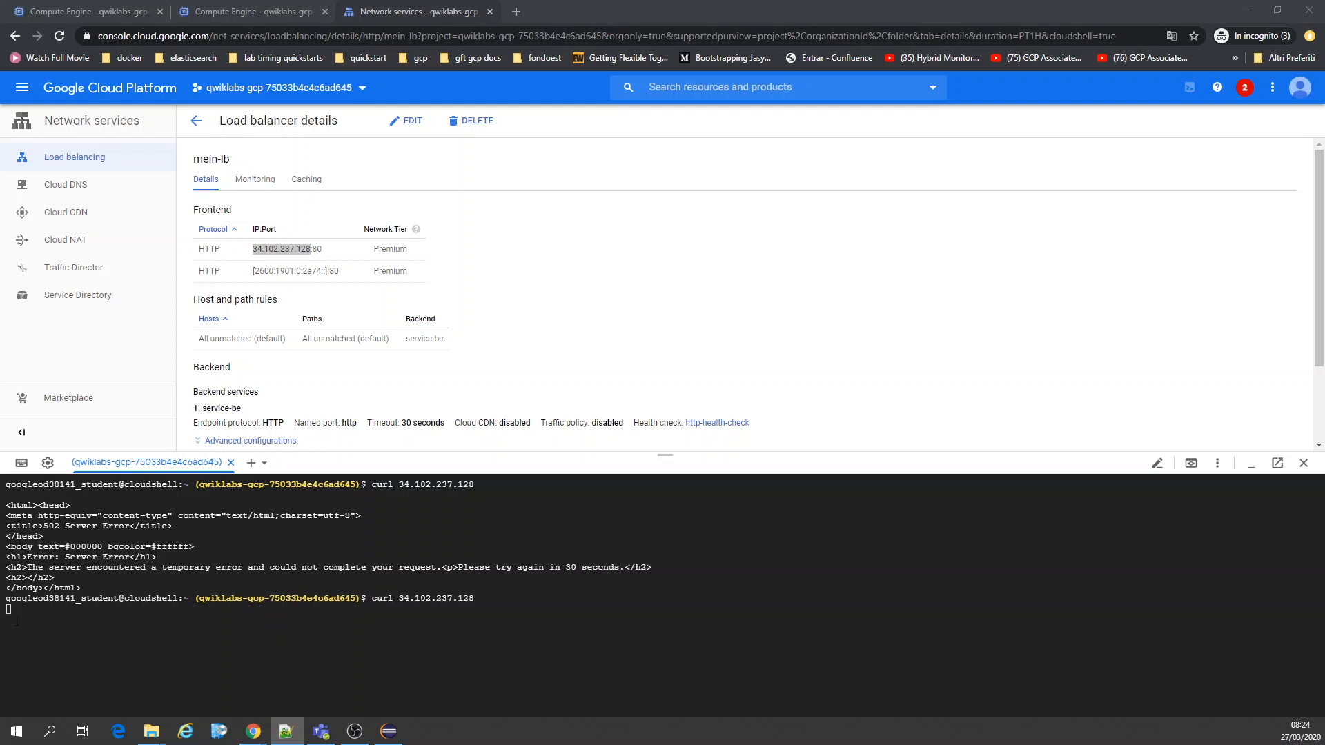
pyautogui.click(567, 618)
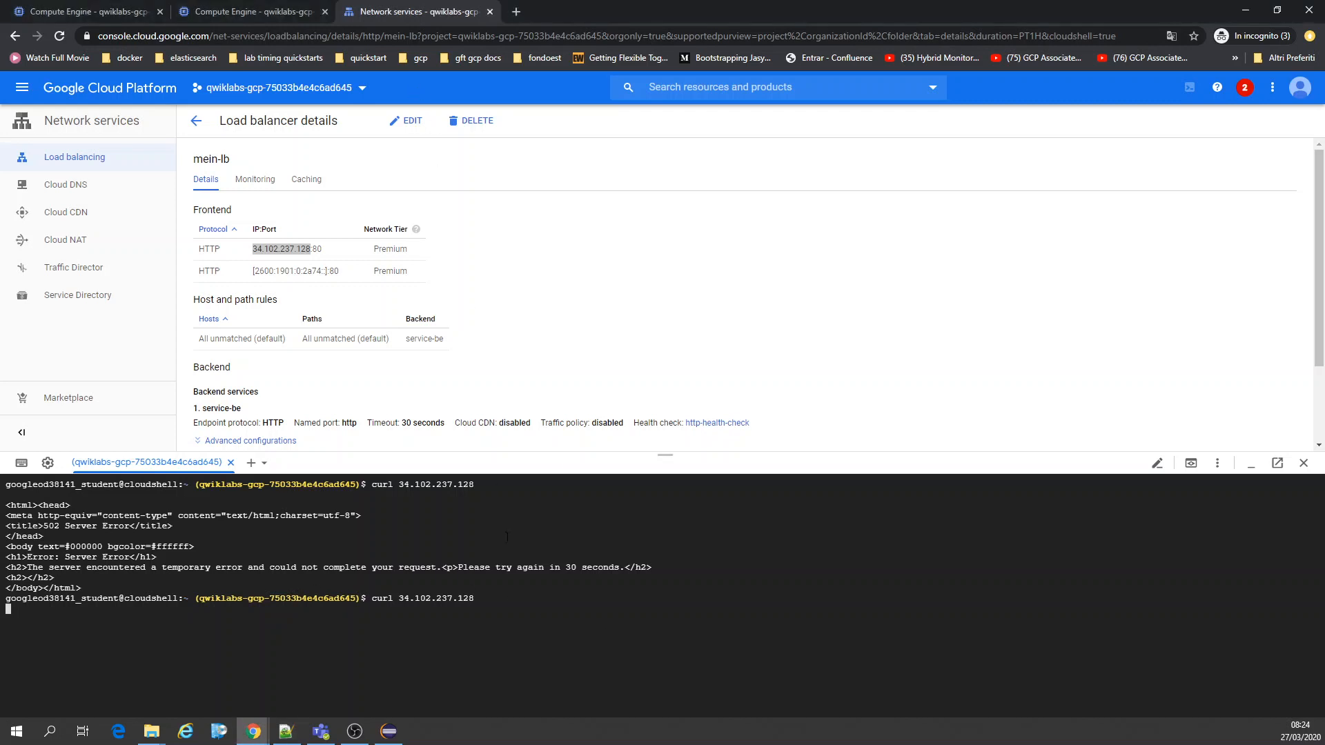
# Copy the 34.102.237.128 frontend address and open it in a new page while curl is running.
pyautogui.click(286, 248)
pyautogui.moveTo(254, 247); pyautogui.dragTo(312, 250)
pyautogui.hotkey('ctrl', 'c')
pyautogui.hotkey('ctrl', 't')
pyautogui.hotkey('ctrl', 'v')
pyautogui.press('Return')
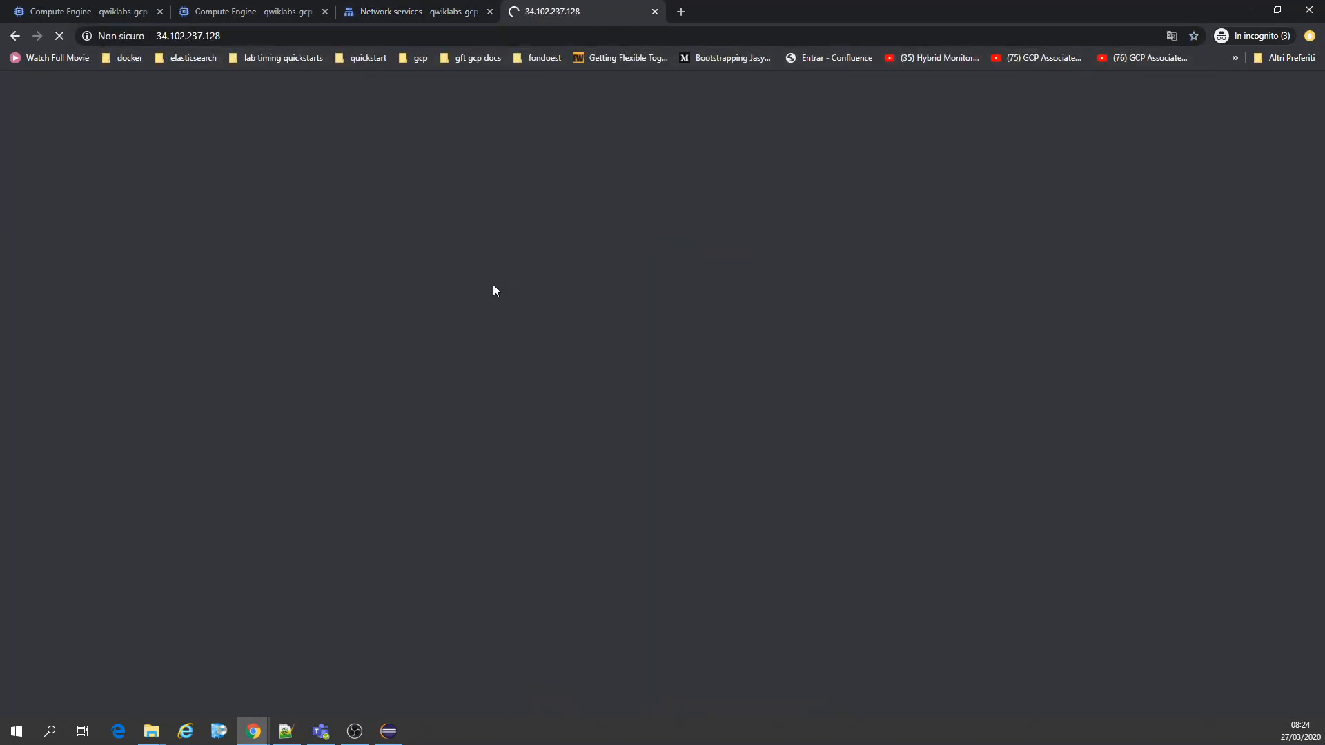
# Return to the load balancer details, interrupt the running curl in Cloud Shell, and clear the terminal.
pyautogui.click(398, 11)
pyautogui.click(480, 616)
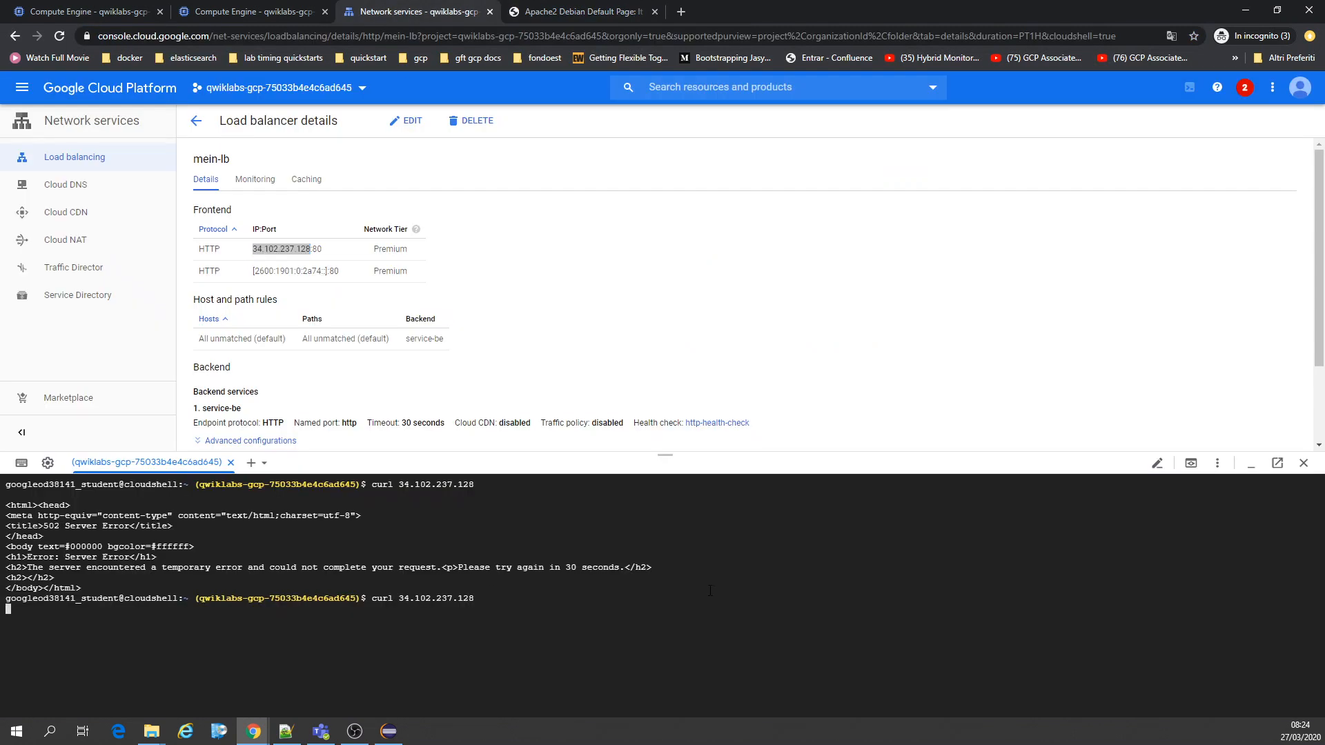
pyautogui.hotkey('ctrl', 'c')
pyautogui.hotkey('ctrl', 'l')
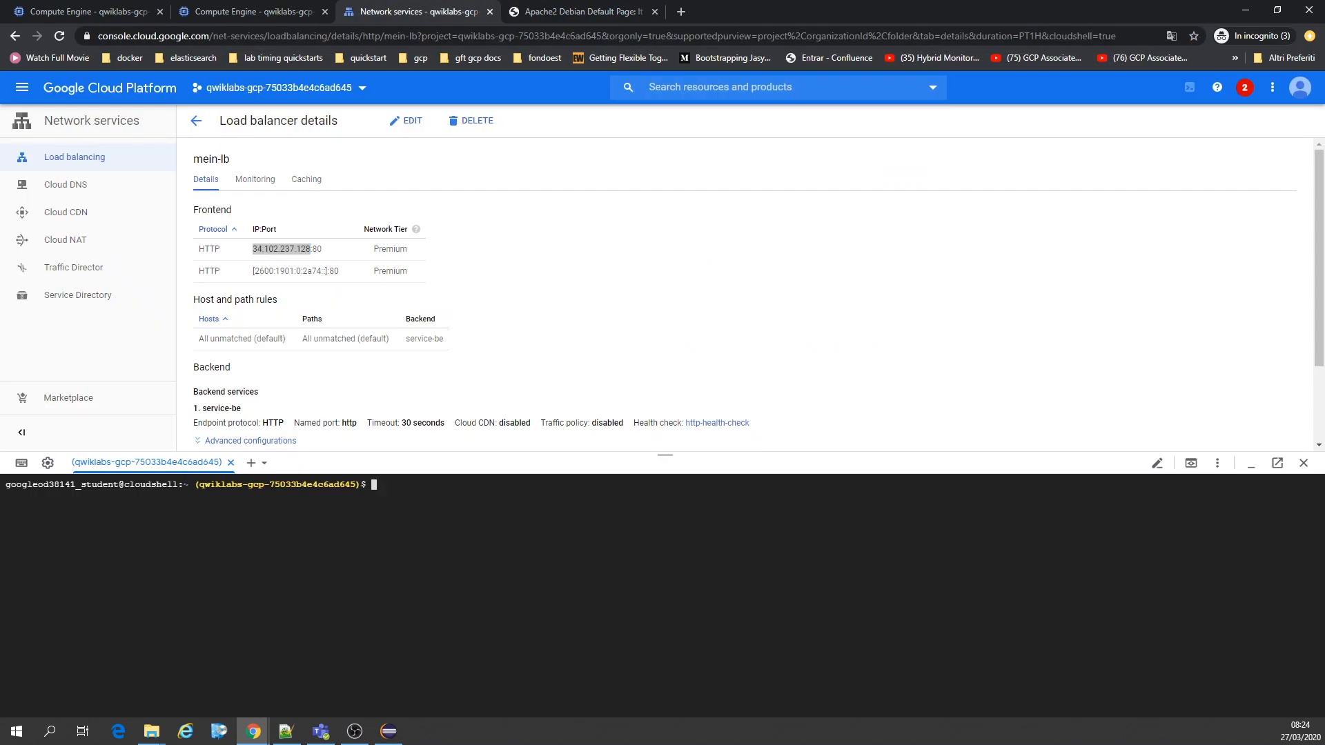
pyautogui.hotkey('alt', 'Tab')
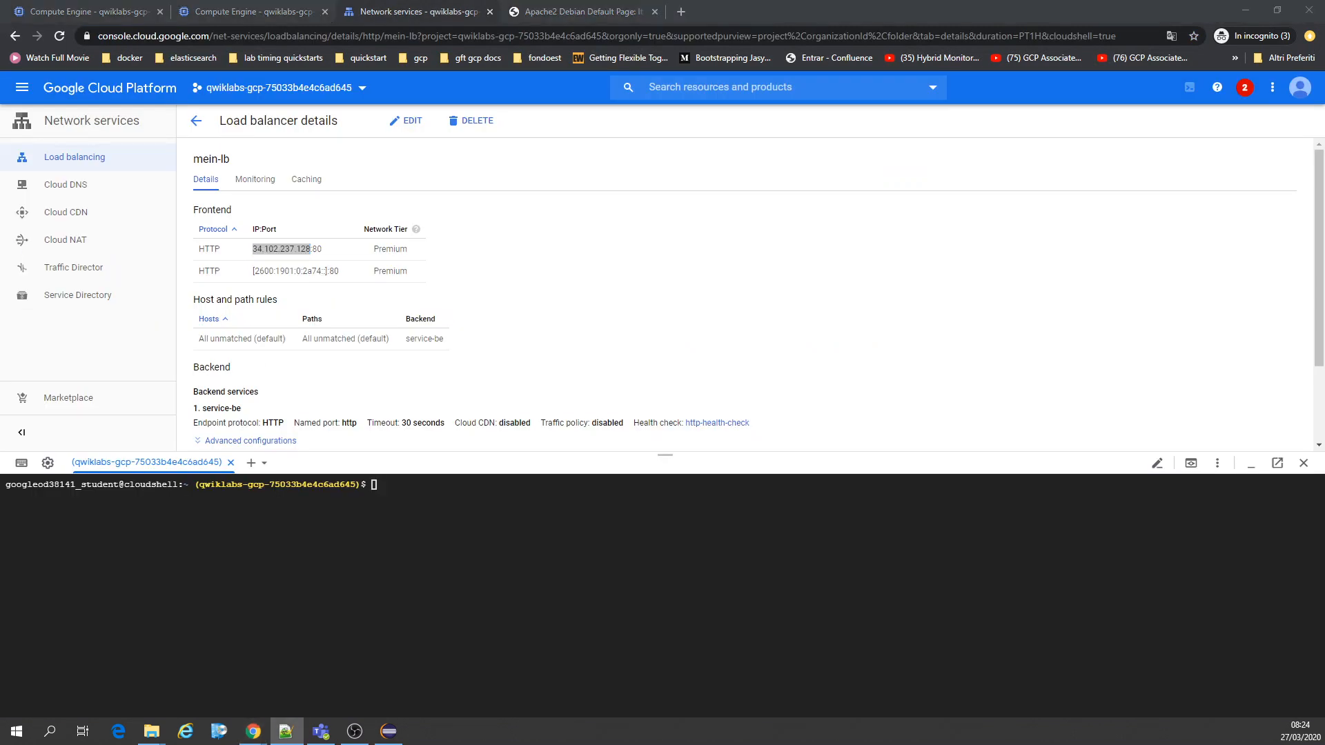
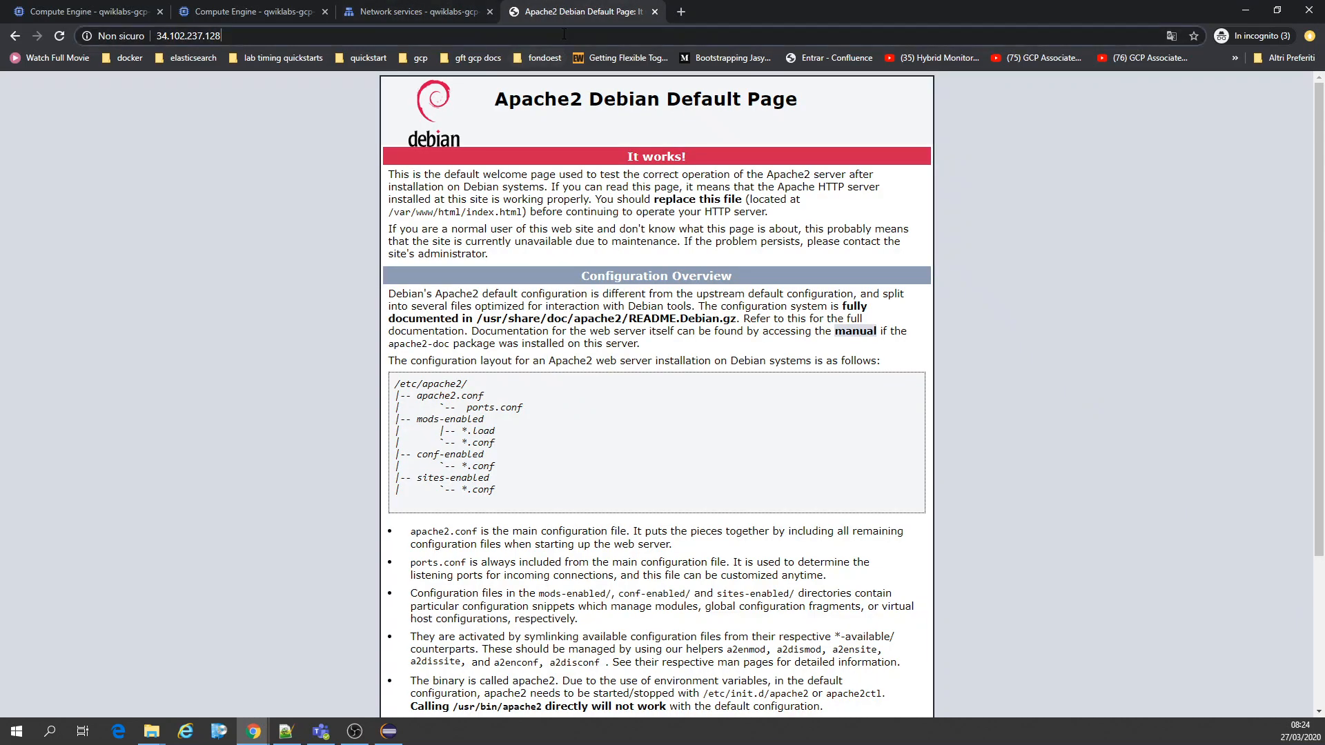
pyautogui.click(410, 8)
pyautogui.write('http://34.102.237.128/')
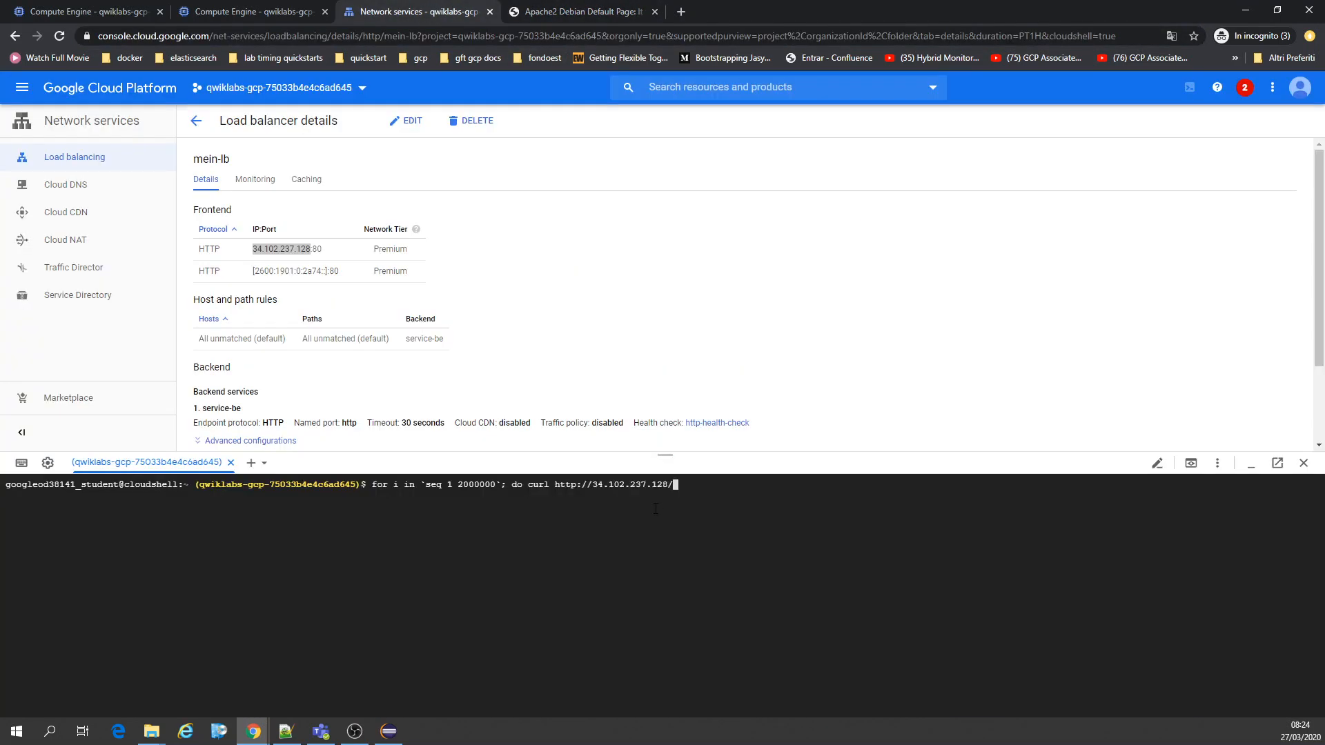
pyautogui.write('; done')
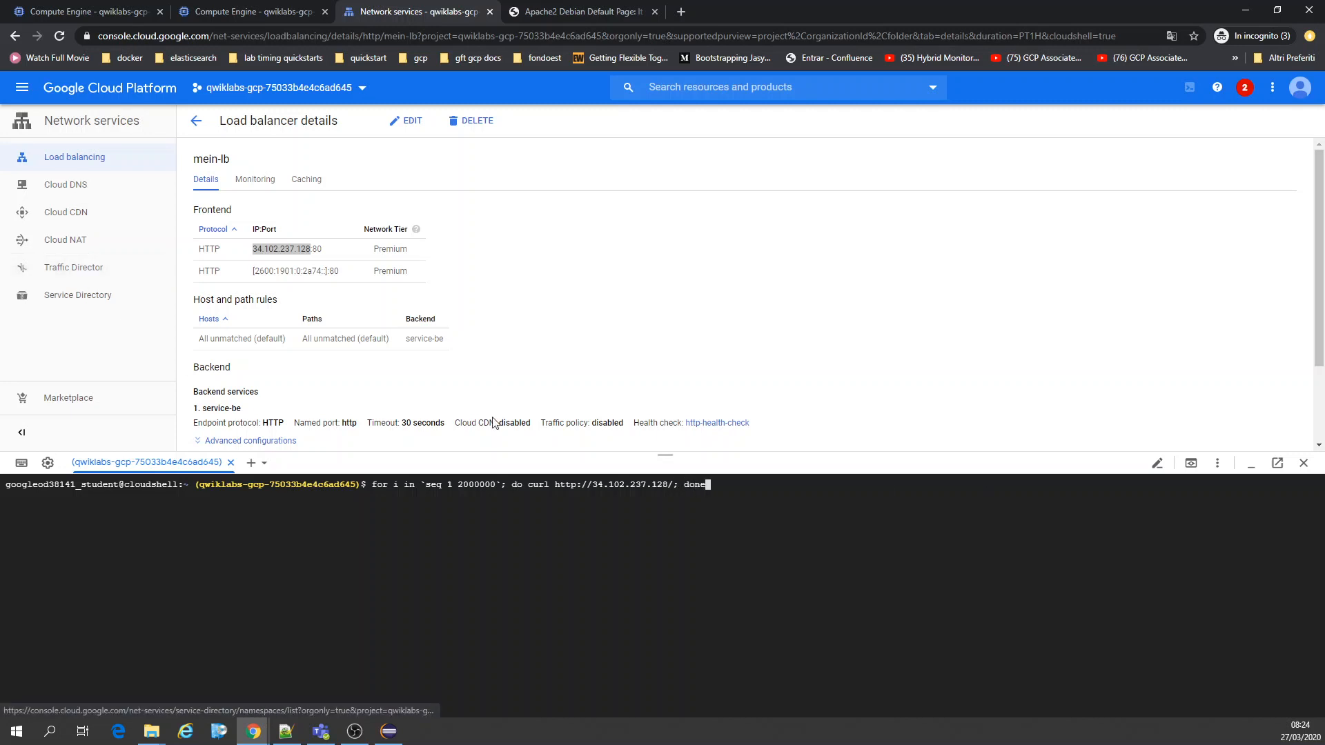
pyautogui.moveTo(710, 485); pyautogui.dragTo(372, 486)
pyautogui.hotkey('ctrl', 'x')
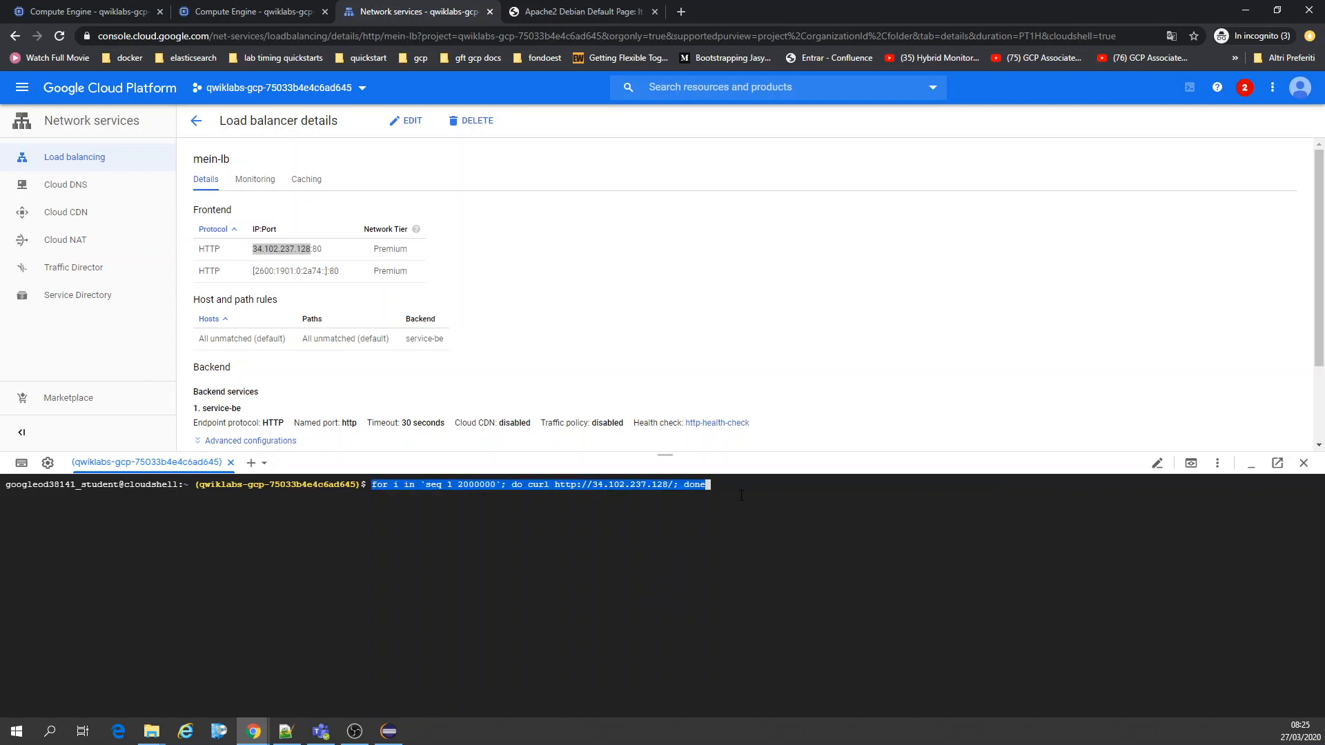
pyautogui.press('Return')
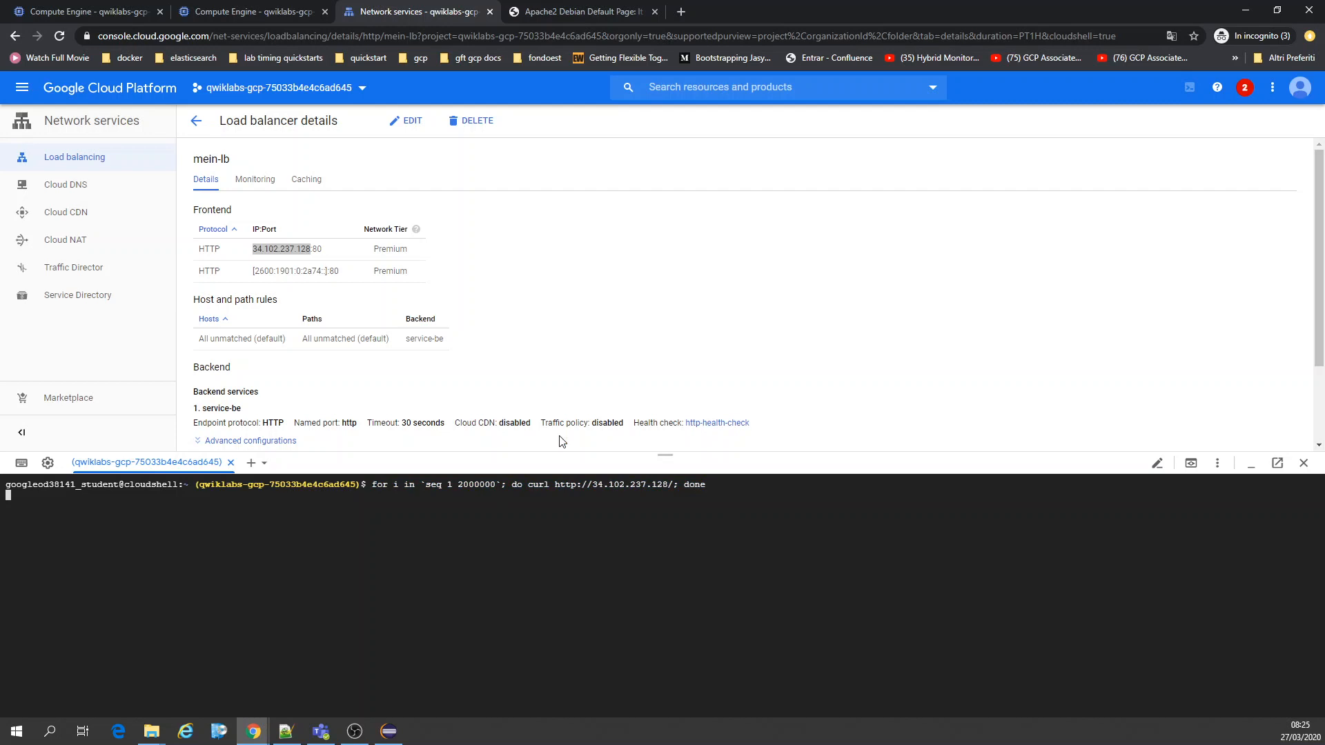
# Start a second Cloud Shell session in a shorter shell pane and check the benchmarks on main-stress-test and main-stress-2.
pyautogui.click(251, 462)
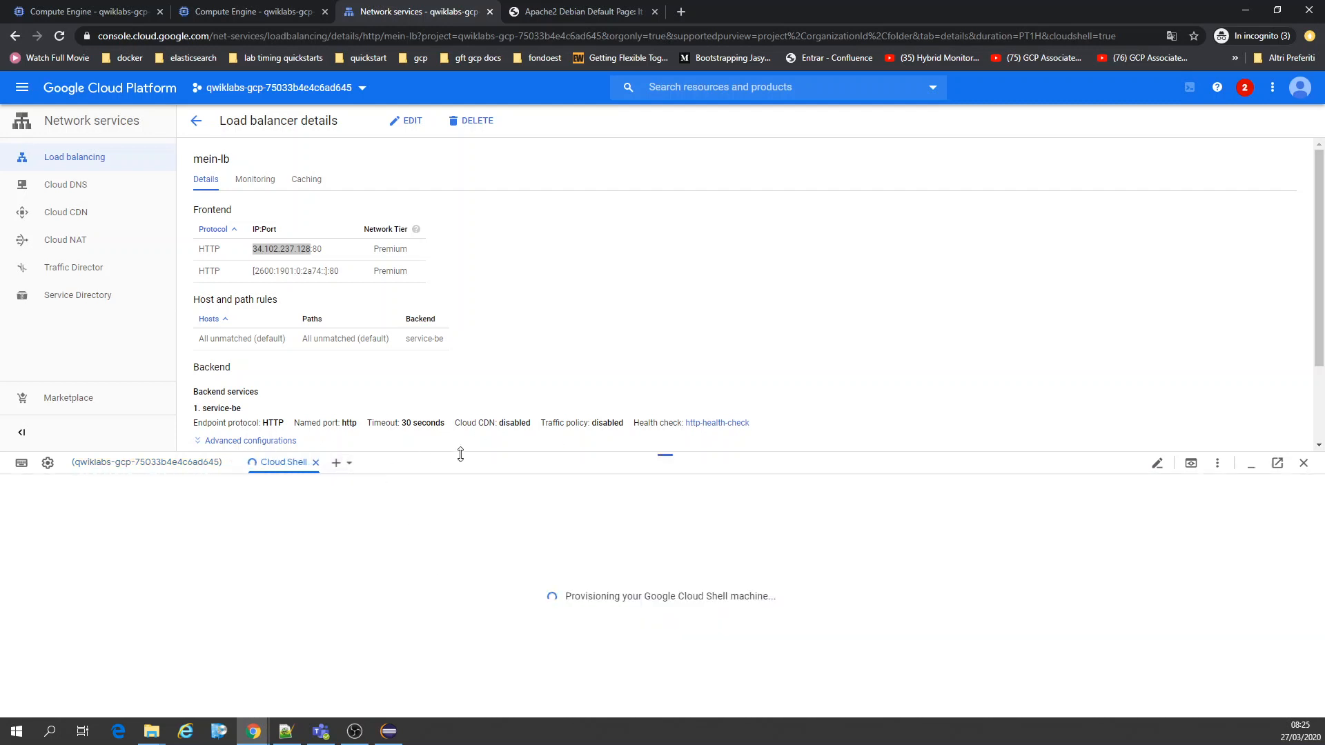
pyautogui.moveTo(458, 452); pyautogui.dragTo(462, 518)
pyautogui.moveTo(262, 738)
pyautogui.click(367, 688)
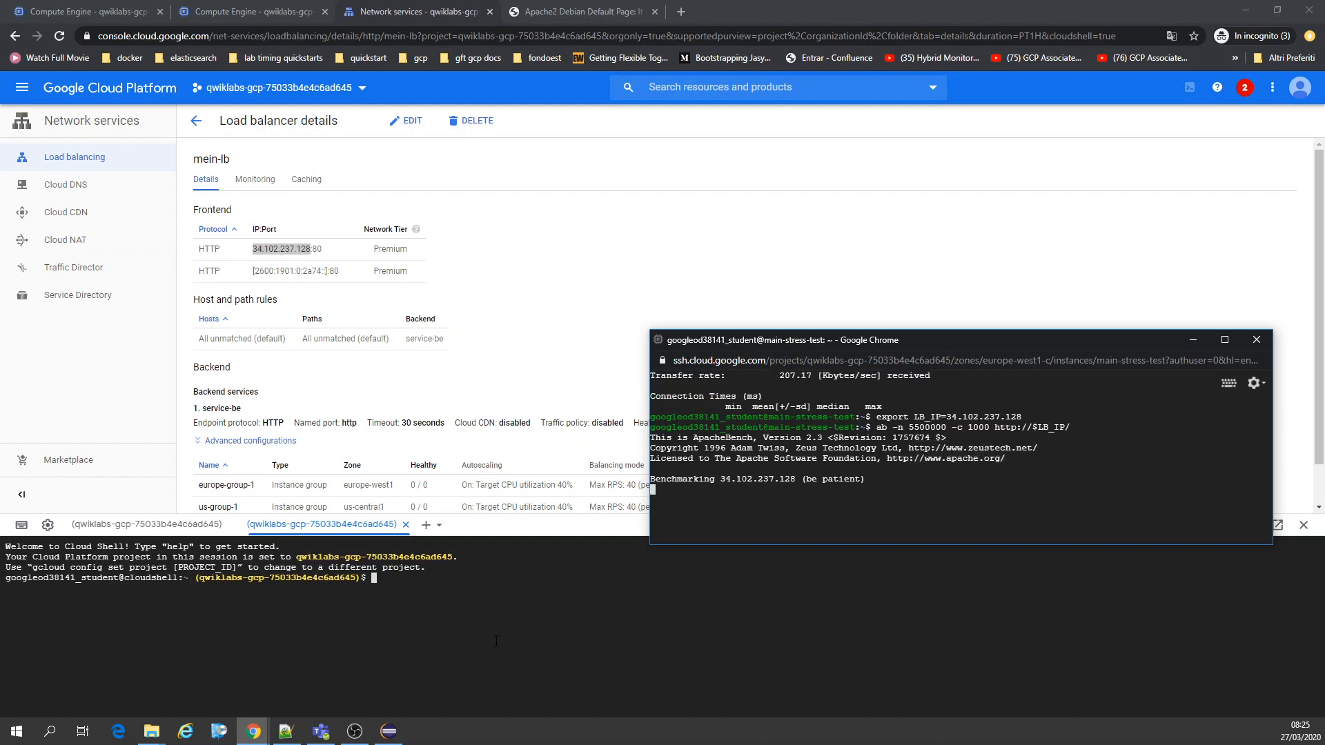
pyautogui.moveTo(253, 732)
pyautogui.click(483, 672)
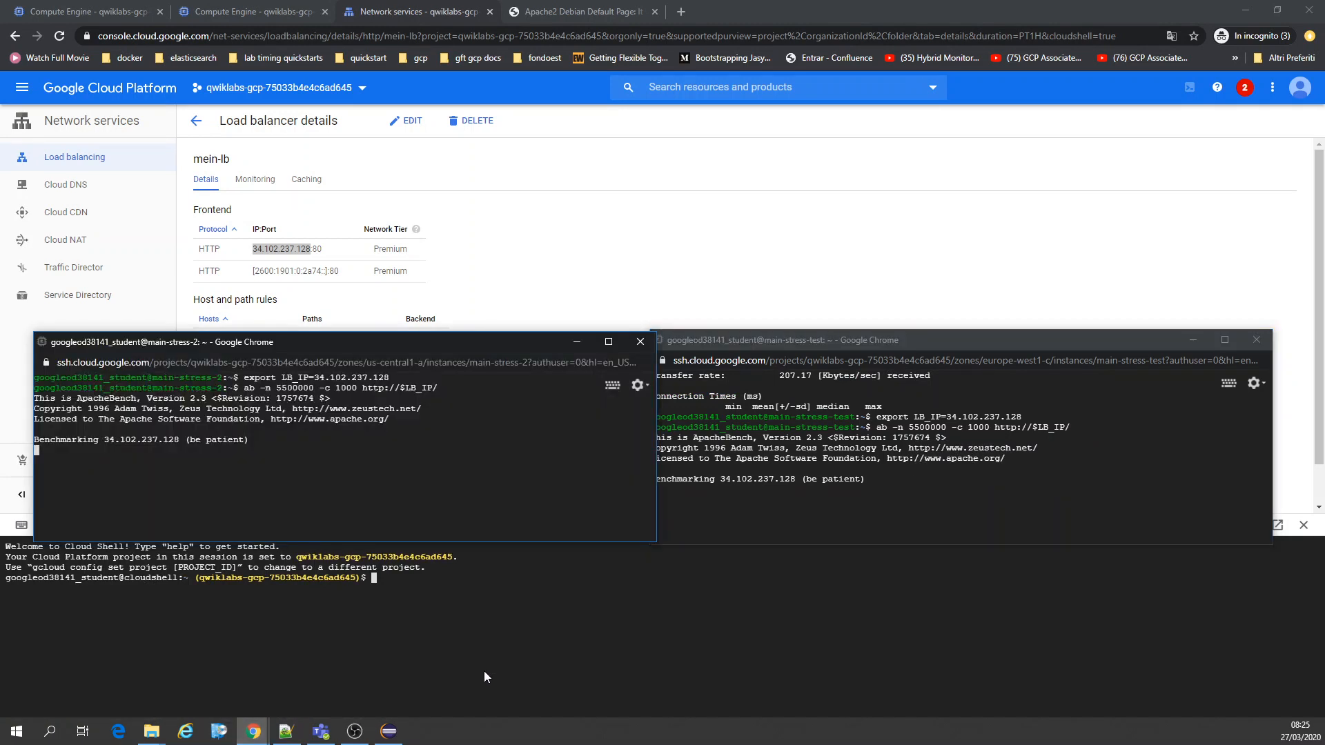
# Run the copied 2000000-iteration curl loop in the second Cloud Shell session and open two more sessions.
pyautogui.click(485, 671)
pyautogui.hotkey('ctrl', 'v')
pyautogui.press('Return')
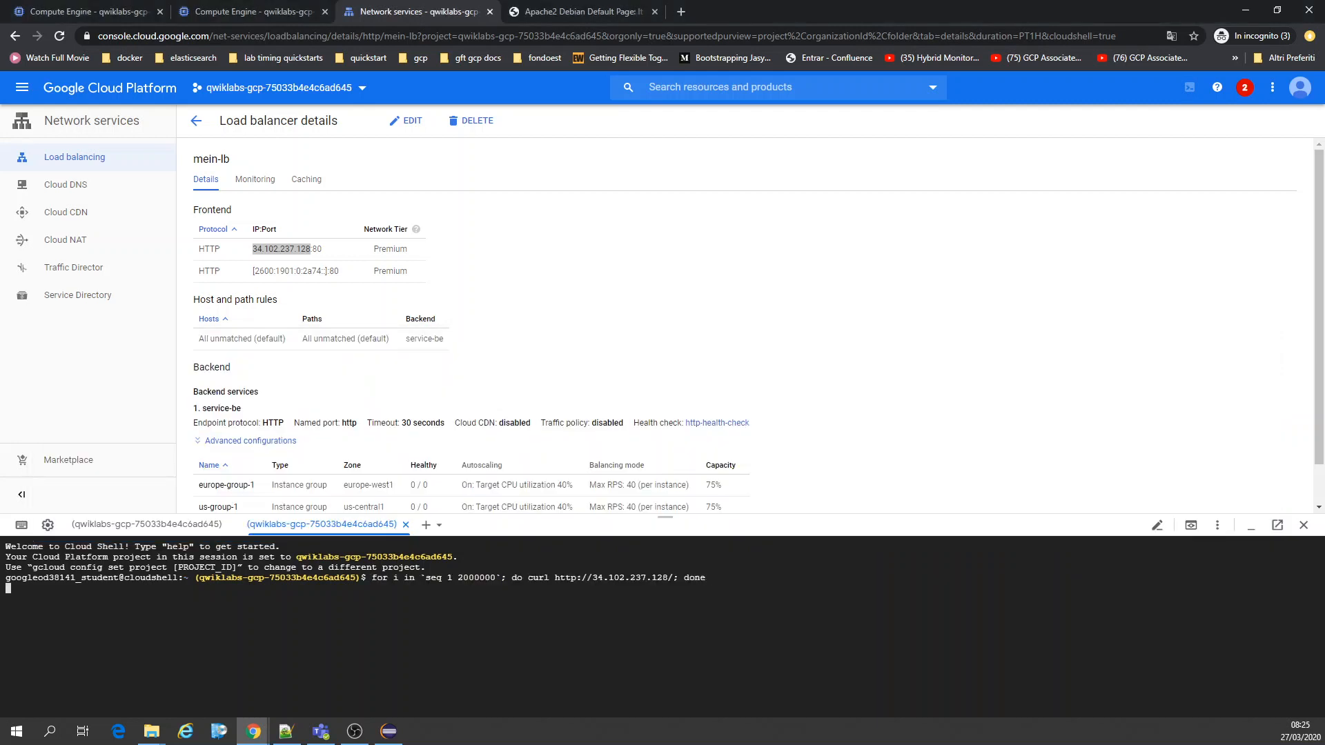
pyautogui.click(426, 525)
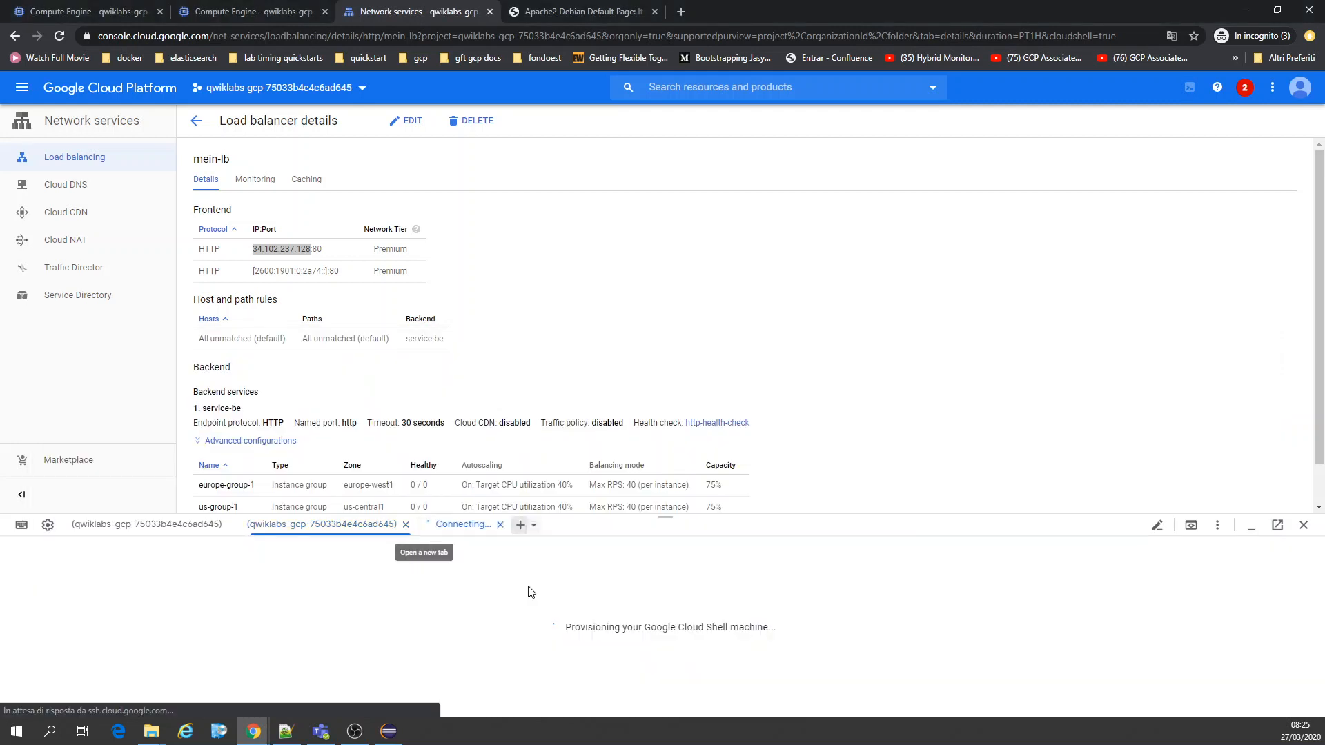
pyautogui.click(520, 525)
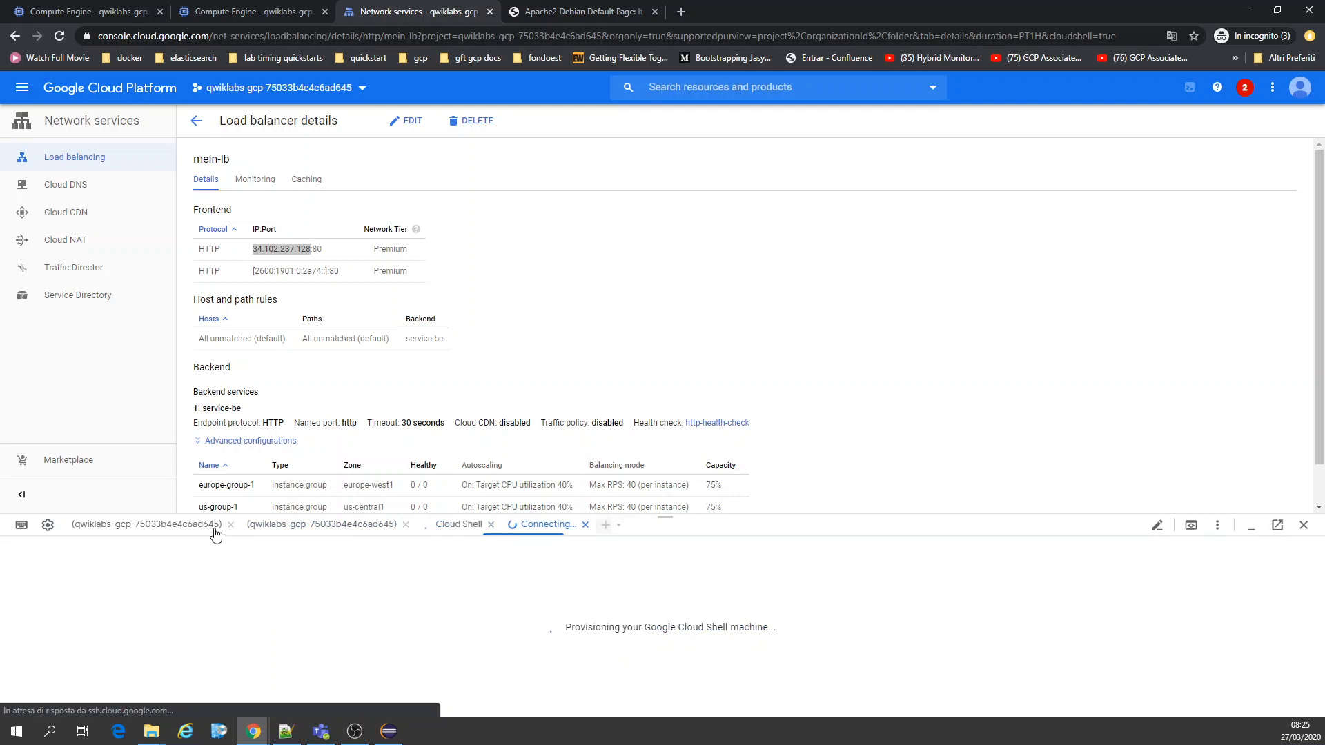
# Check the curl loops in the first two Cloud Shell sessions and refresh the VM instances list.
pyautogui.click(194, 527)
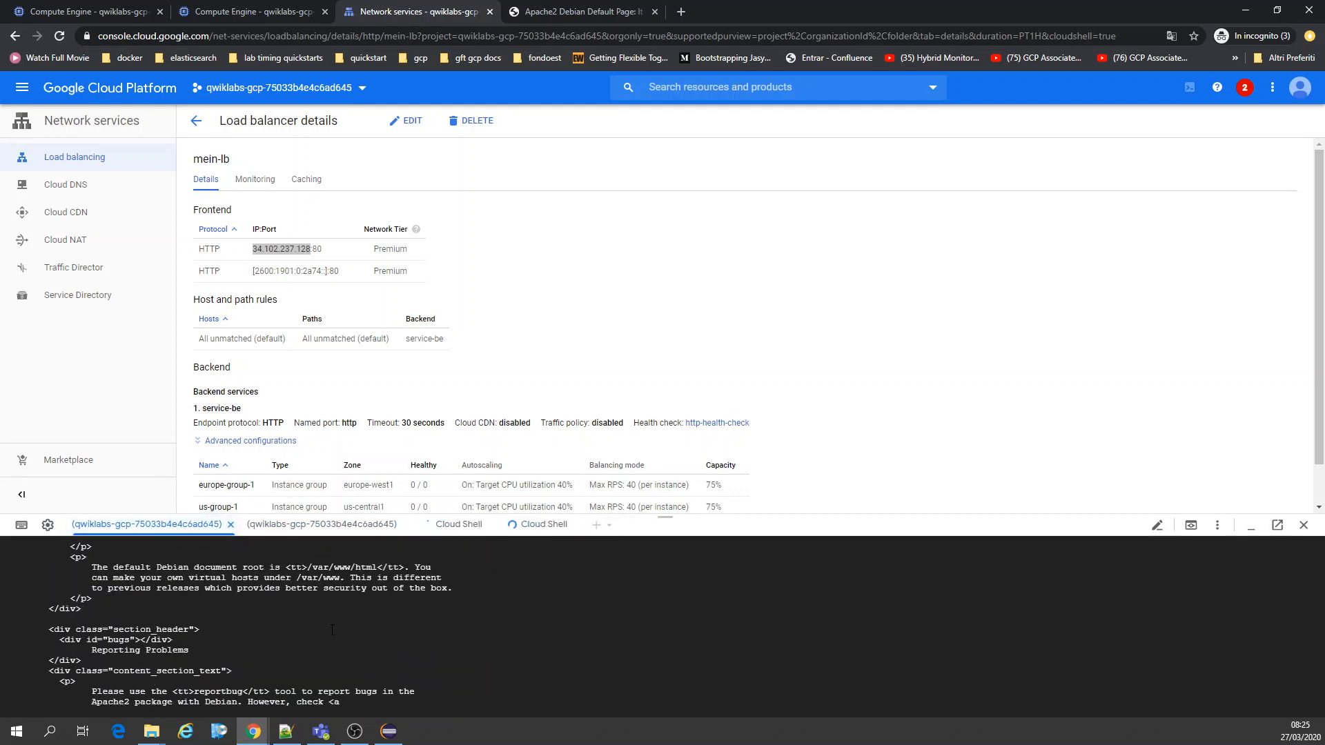
pyautogui.click(303, 526)
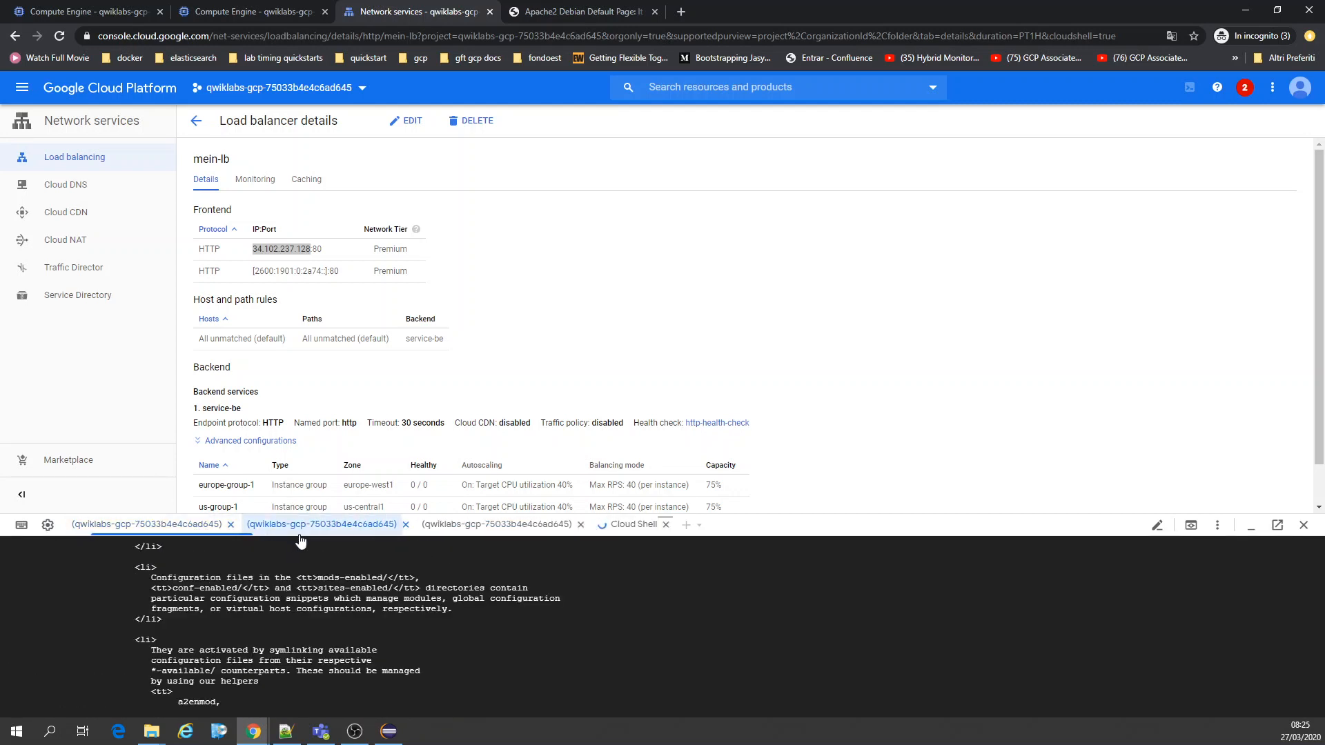
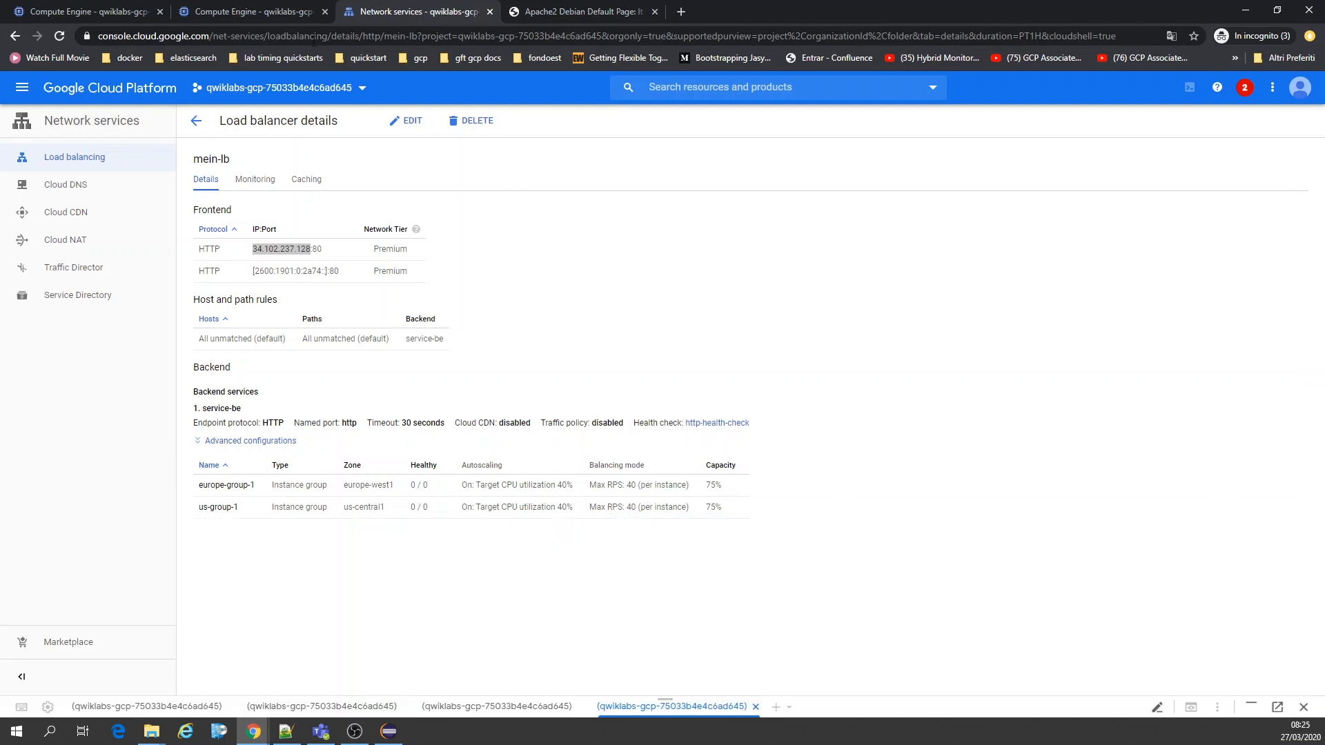
pyautogui.click(261, 7)
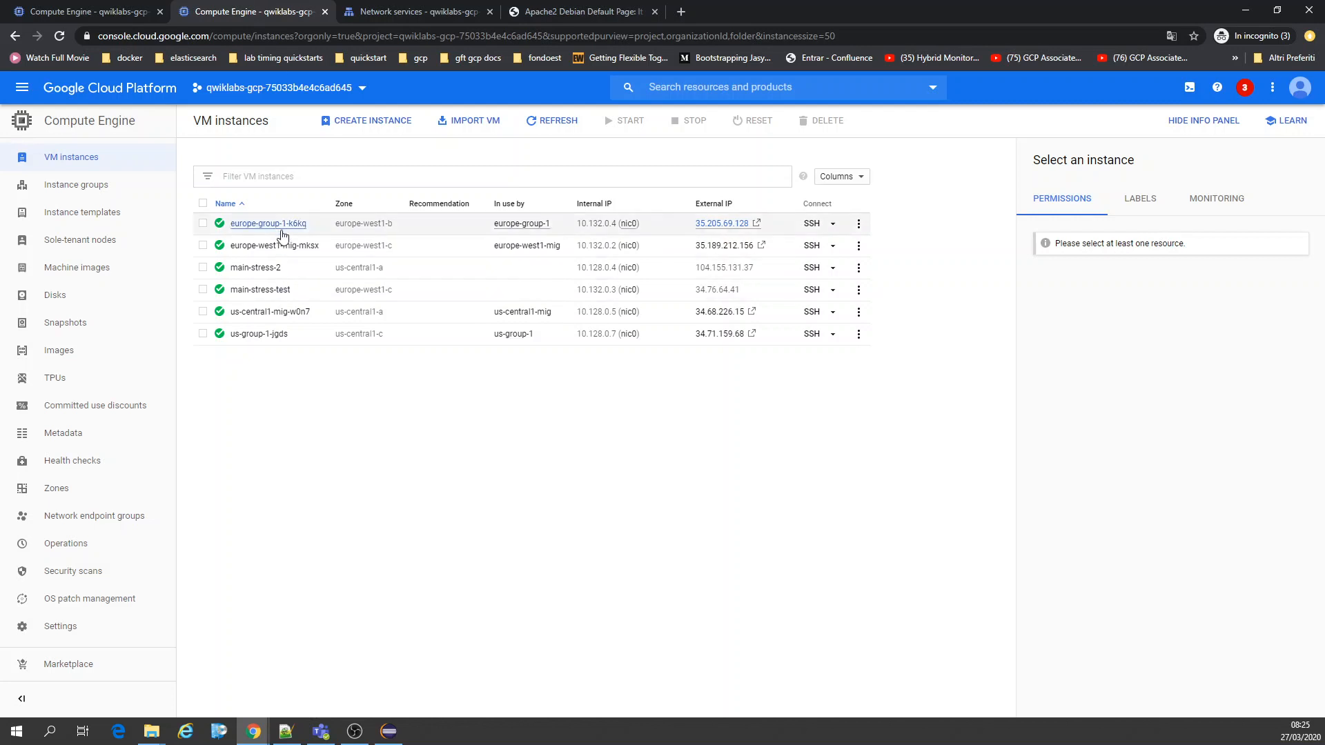
pyautogui.click(555, 121)
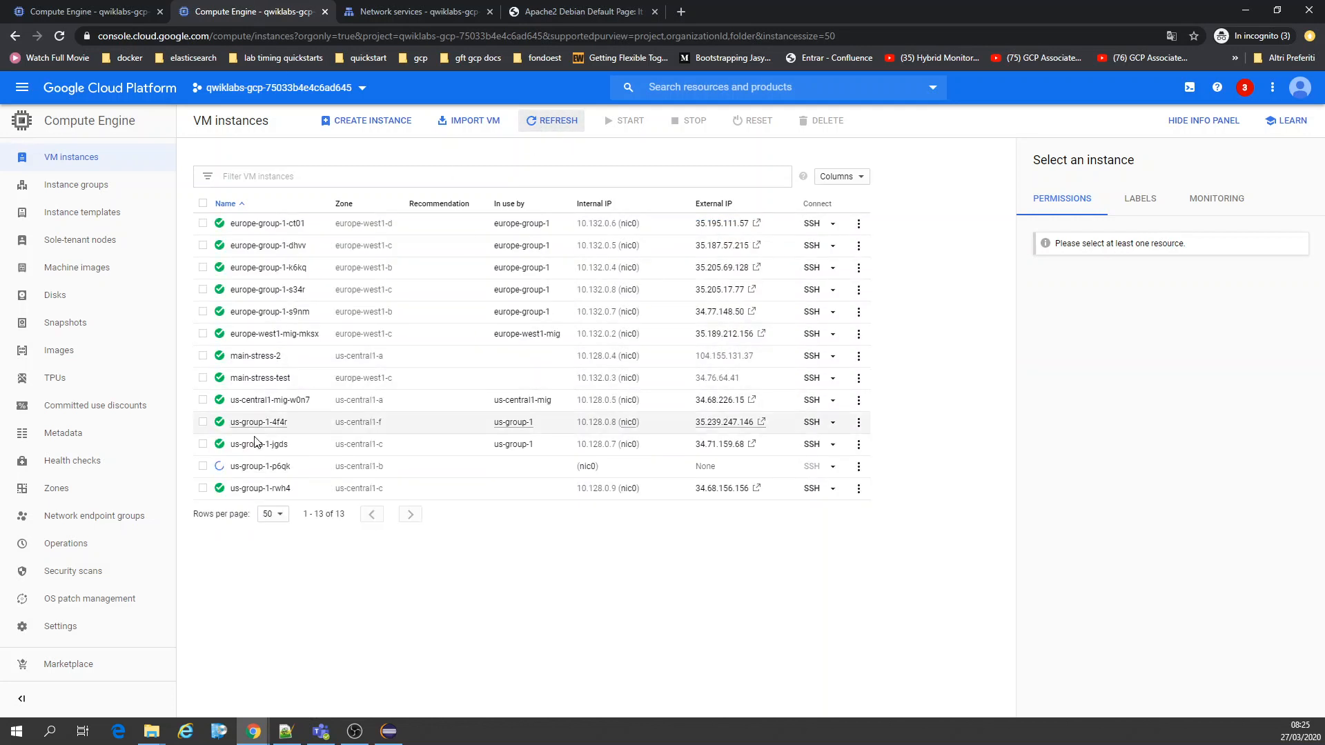
# Examine us-group-1's members and autoscaled size chart, and the backend request rate in mein-lb's monitoring.
pyautogui.click(120, 5)
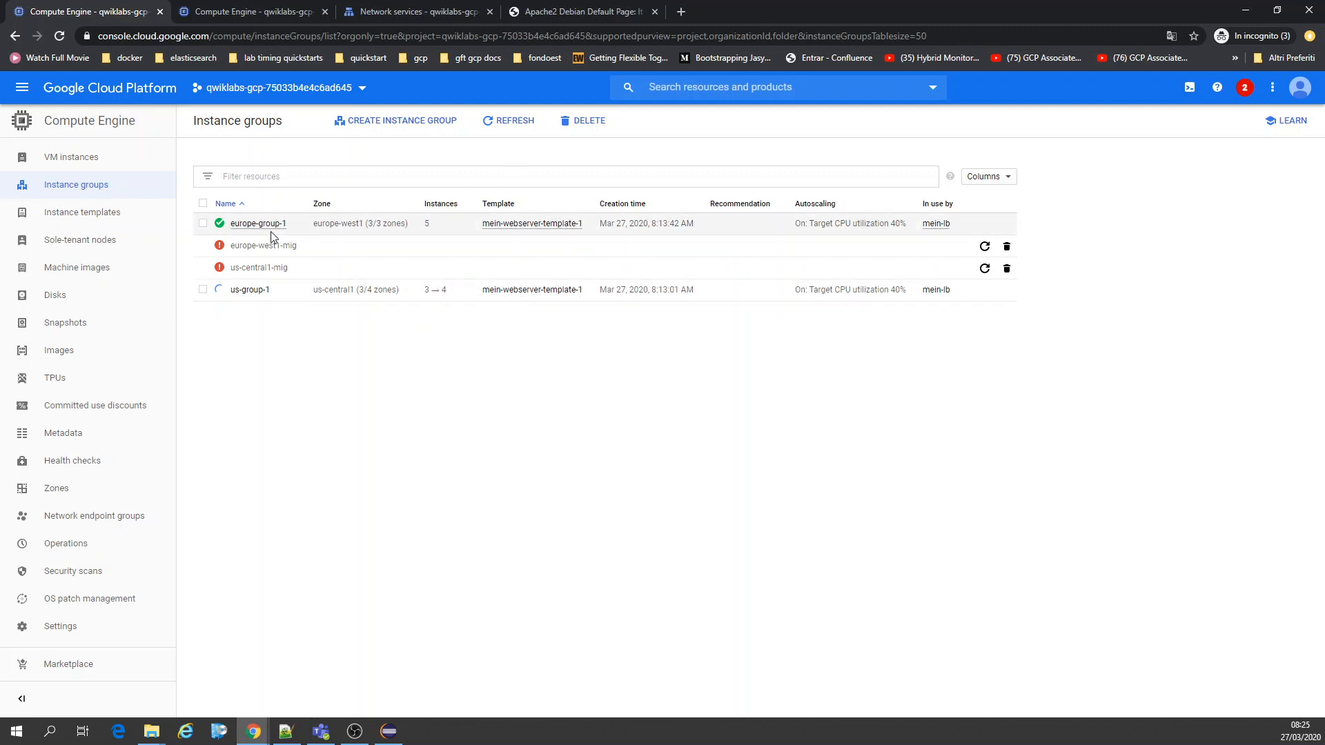
pyautogui.click(250, 289)
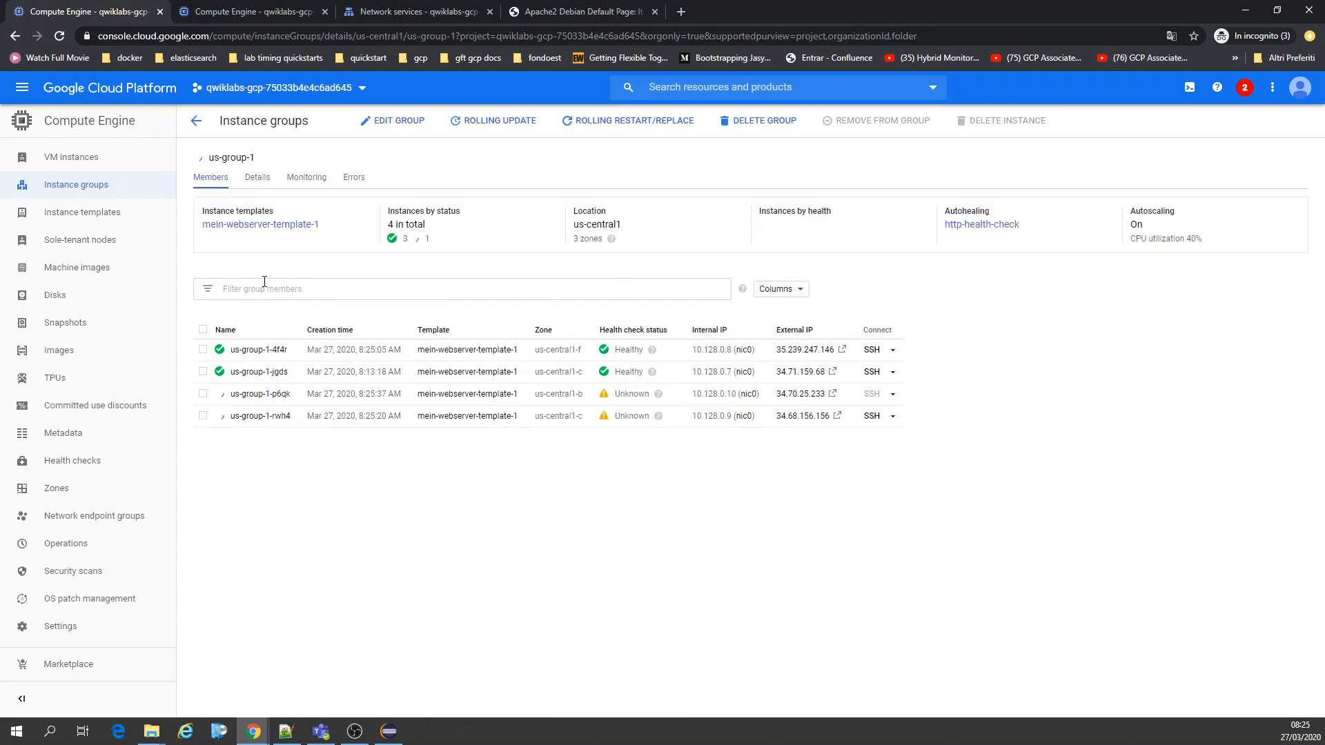
pyautogui.click(308, 182)
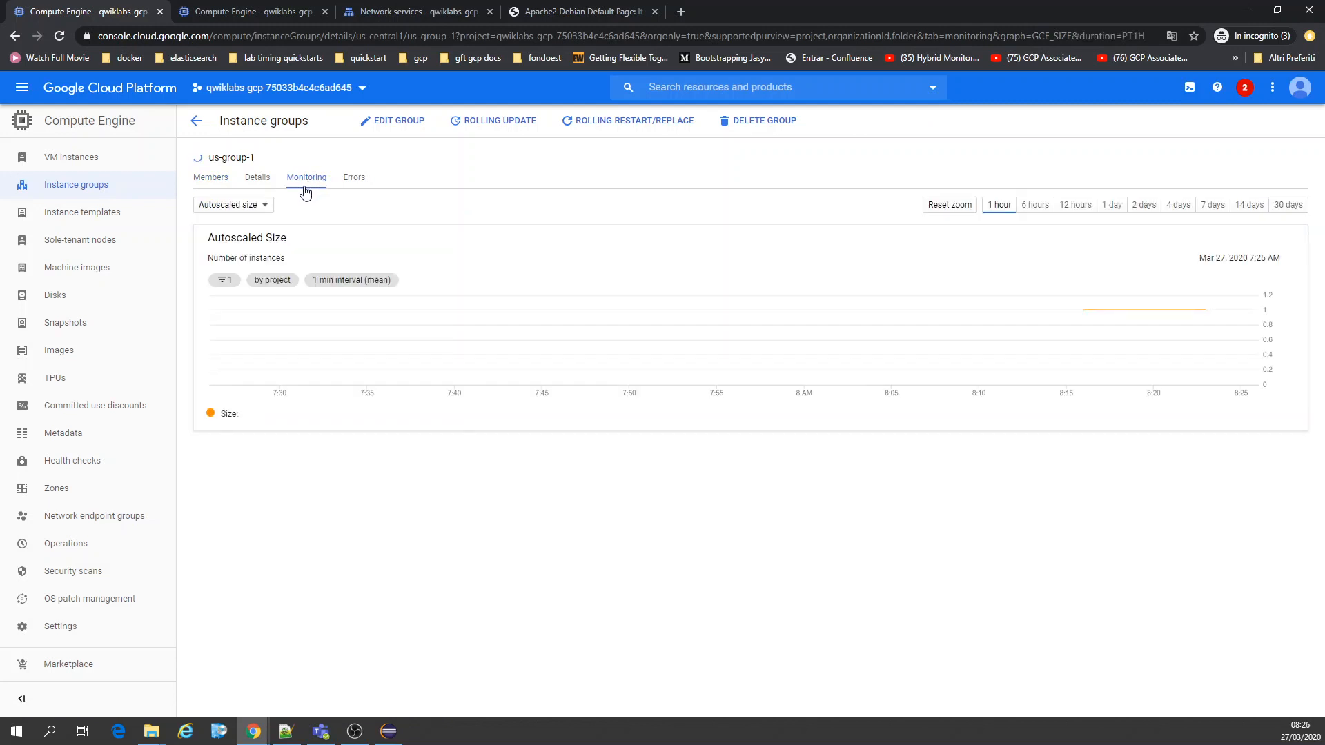
pyautogui.click(400, 12)
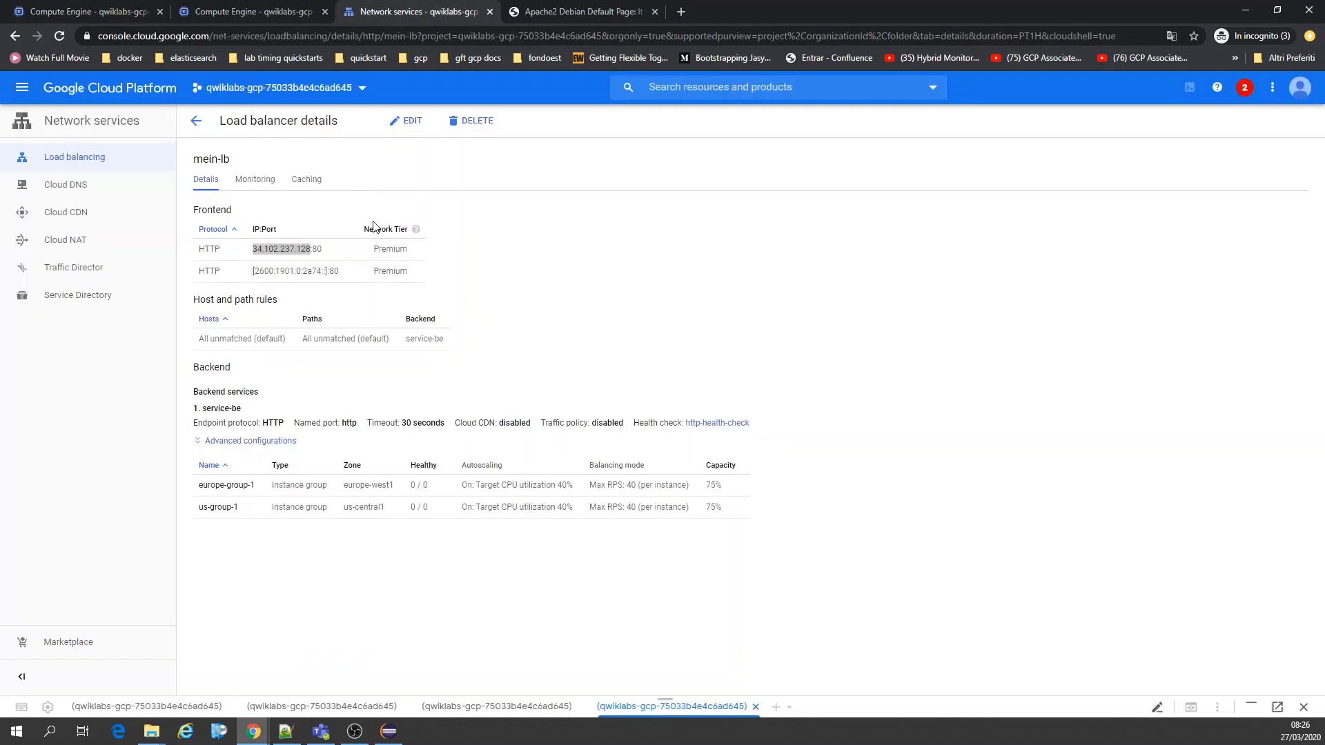
pyautogui.click(266, 179)
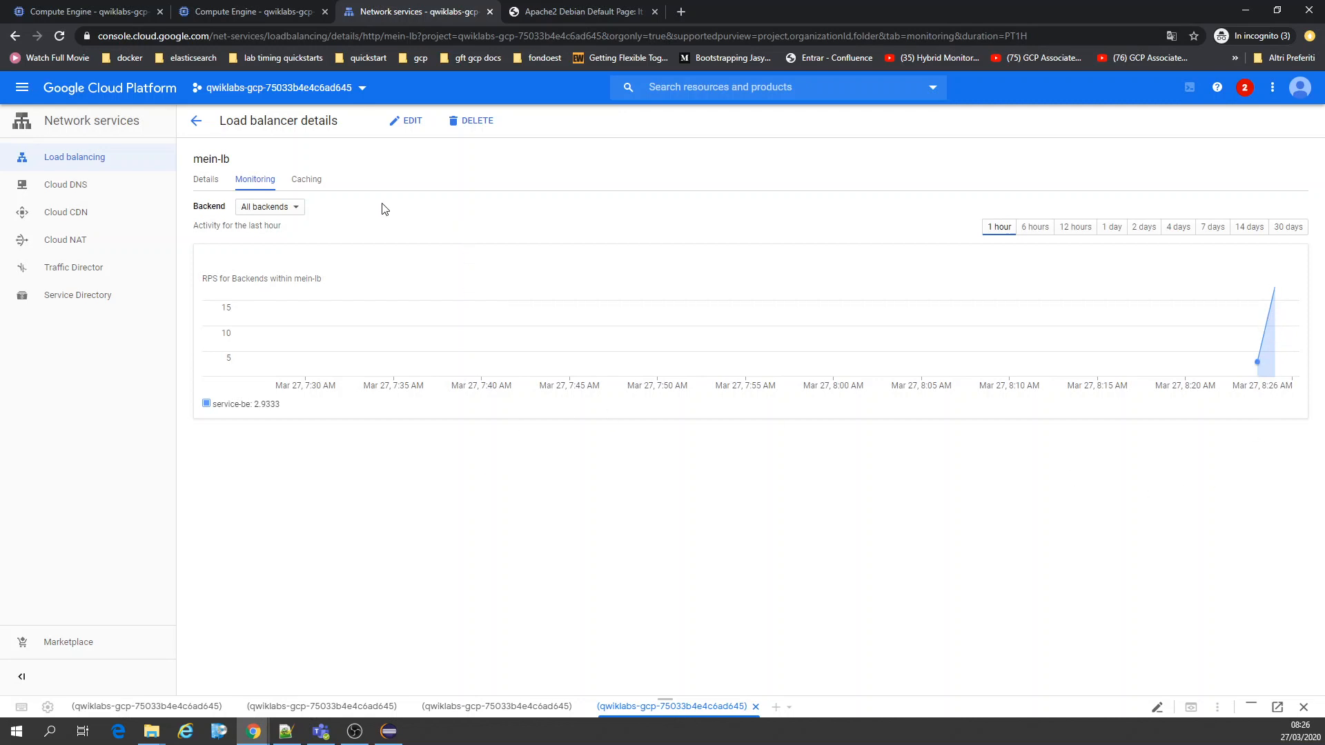
pyautogui.click(245, 7)
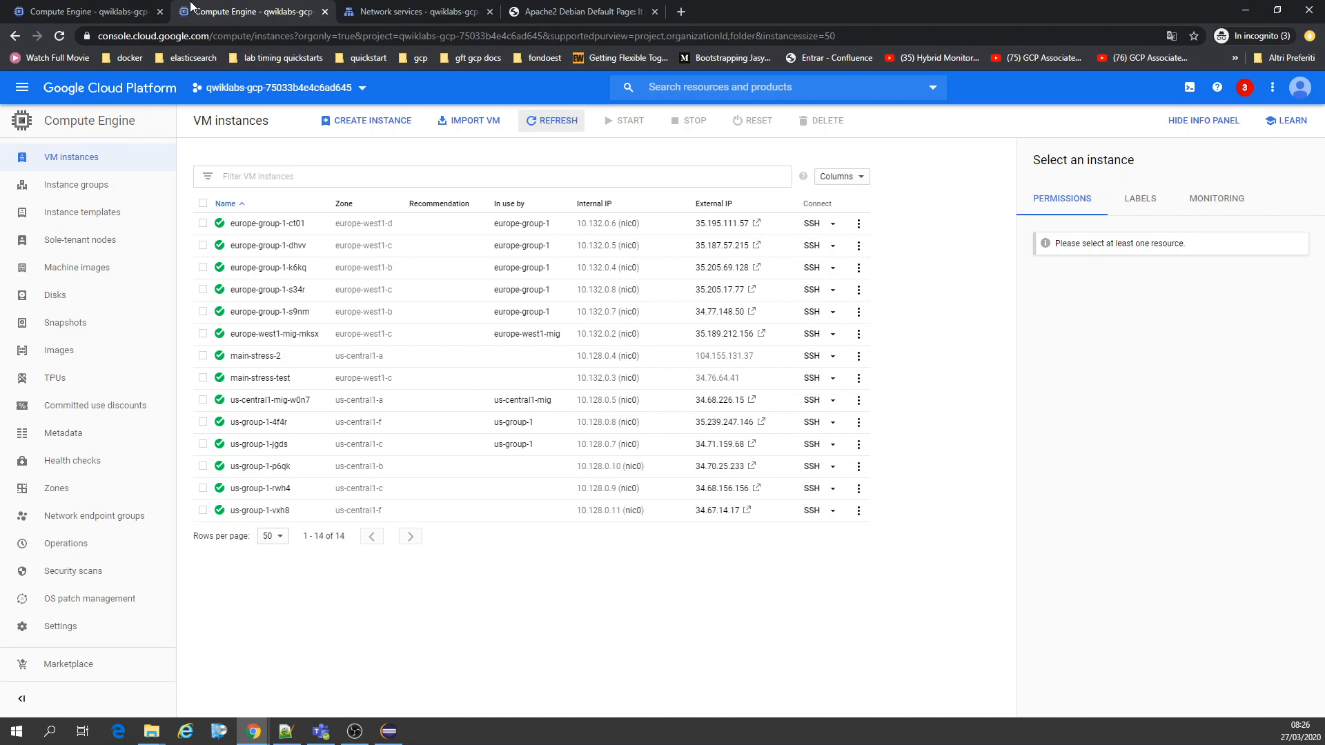
pyautogui.click(99, 8)
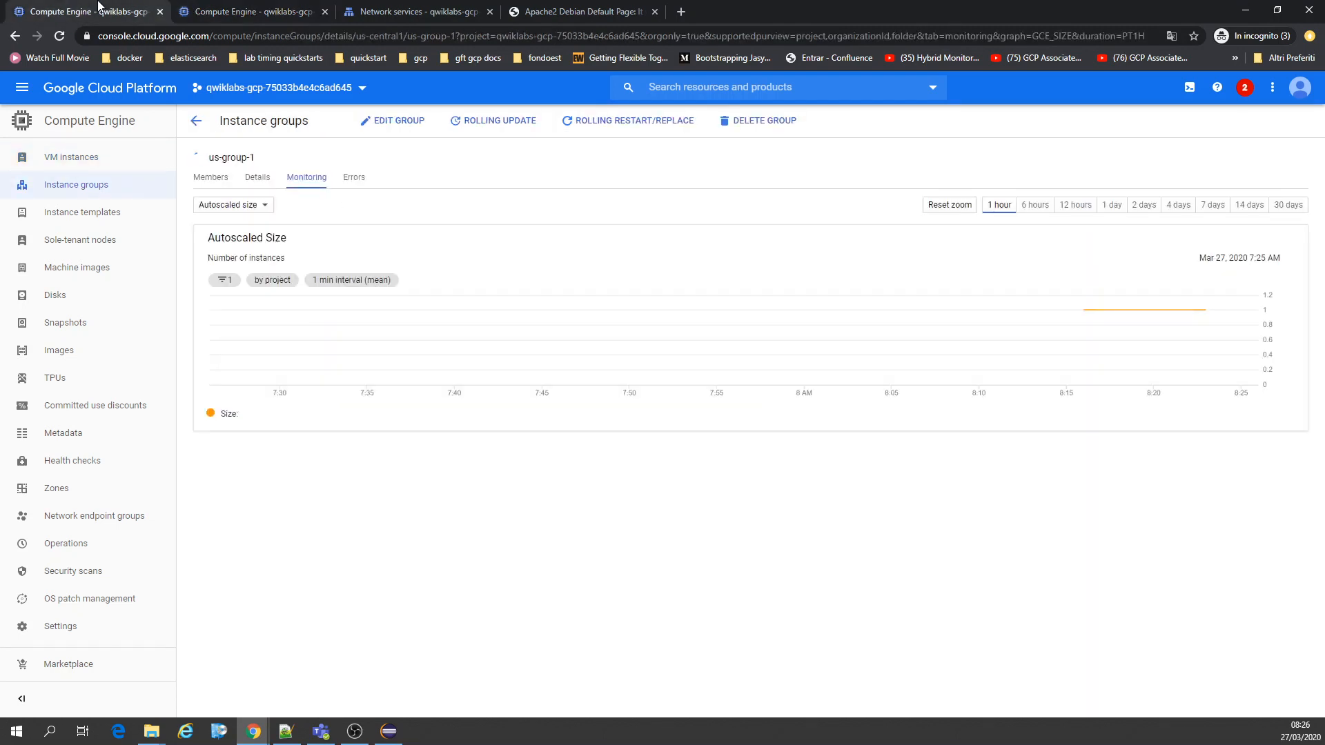
pyautogui.click(257, 10)
pyautogui.click(78, 12)
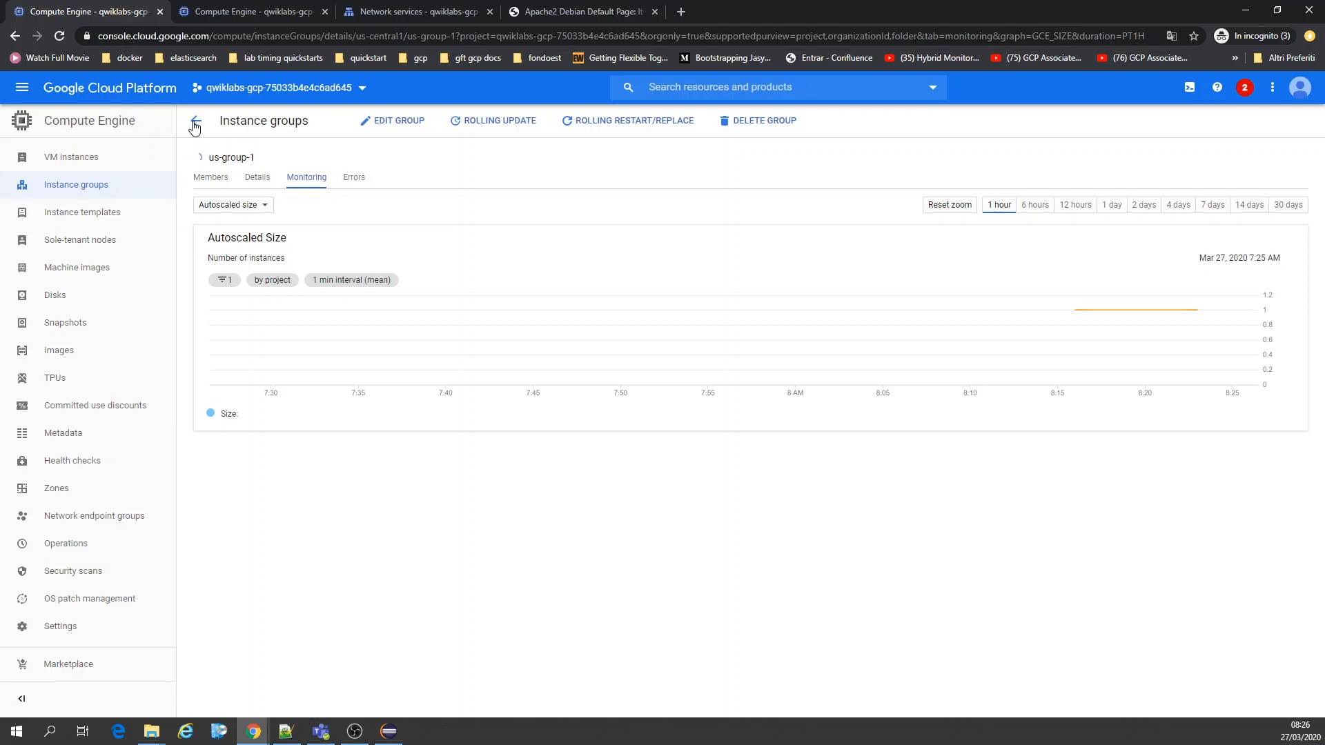
# Set the maximum number of instances for europe-group-1 to 6 and save the group.
pyautogui.click(195, 124)
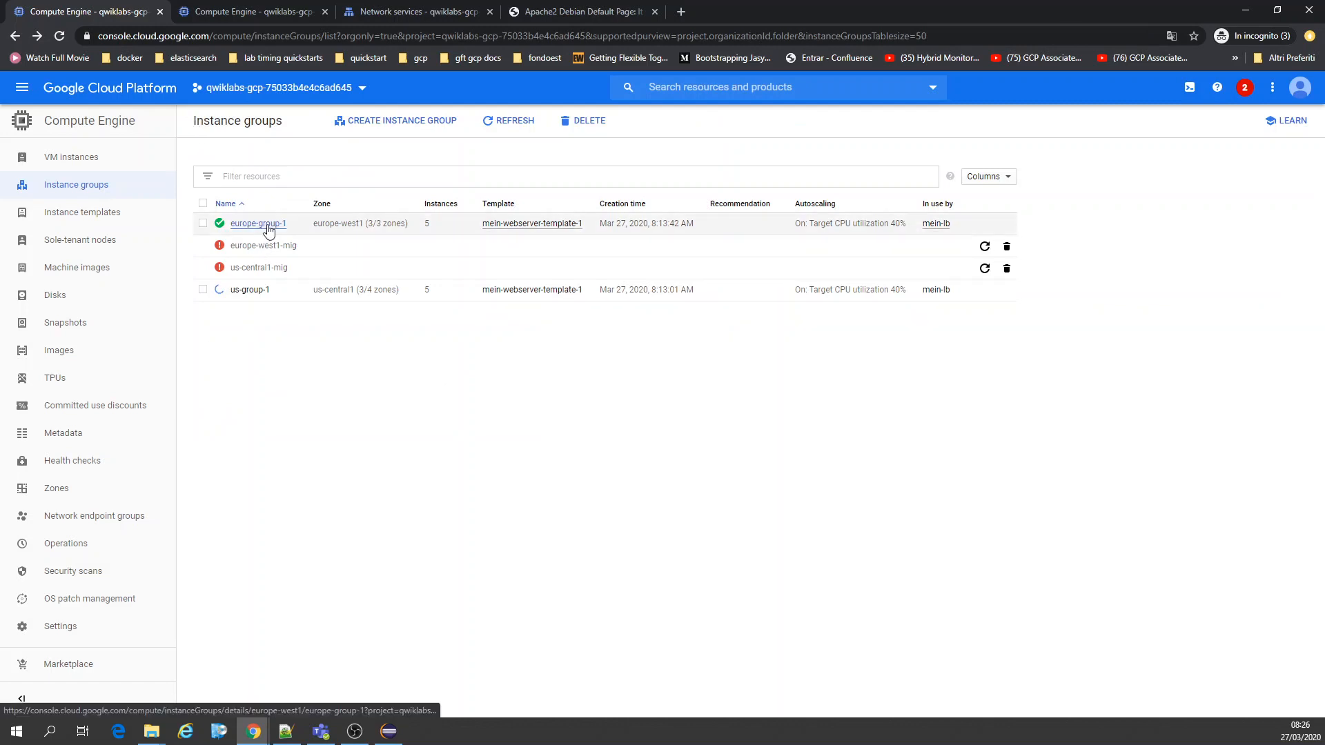
pyautogui.click(268, 227)
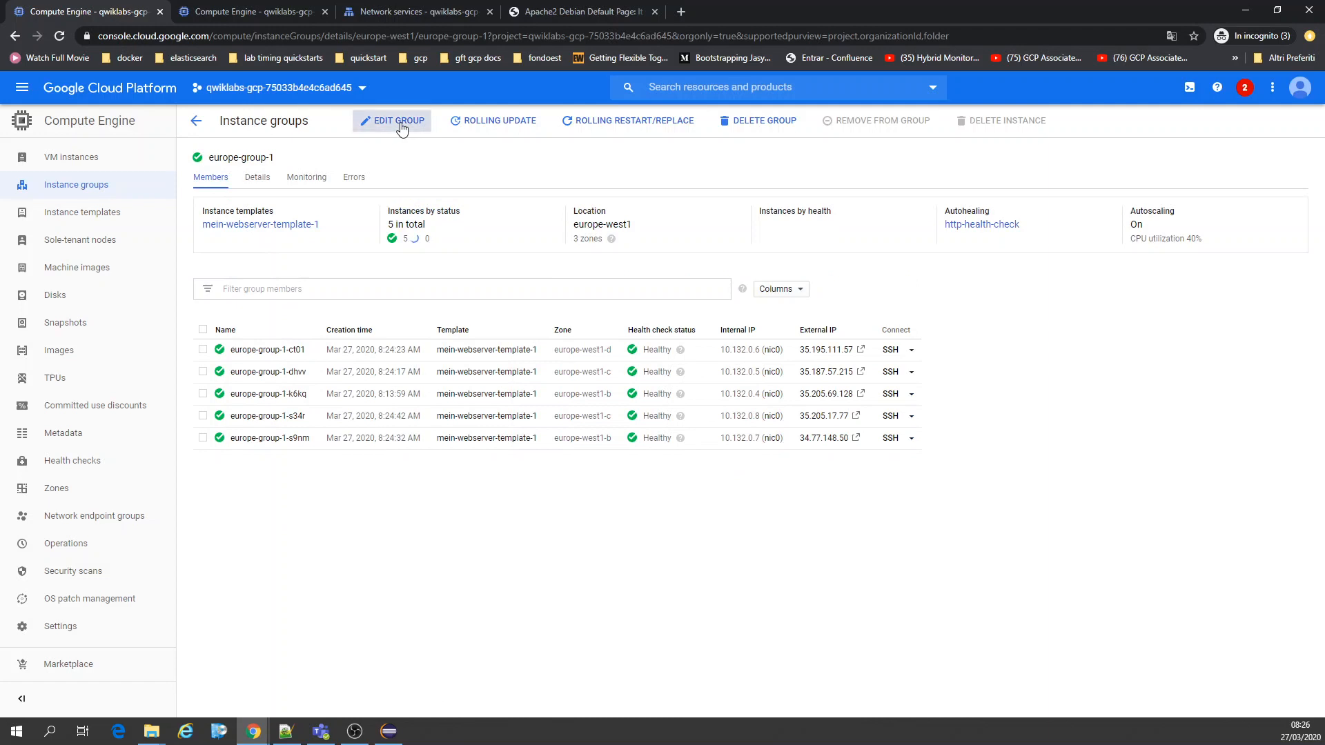
pyautogui.click(401, 126)
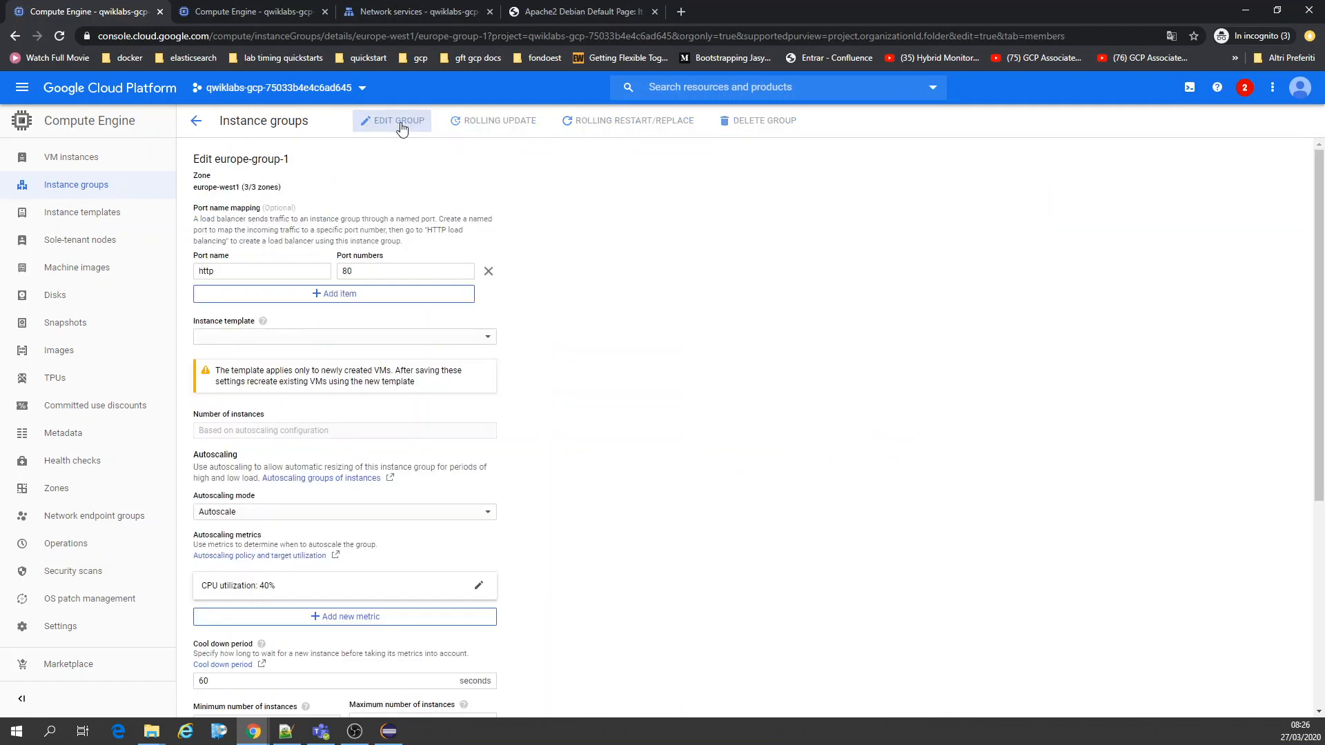
pyautogui.scroll(-3, 269, 355)
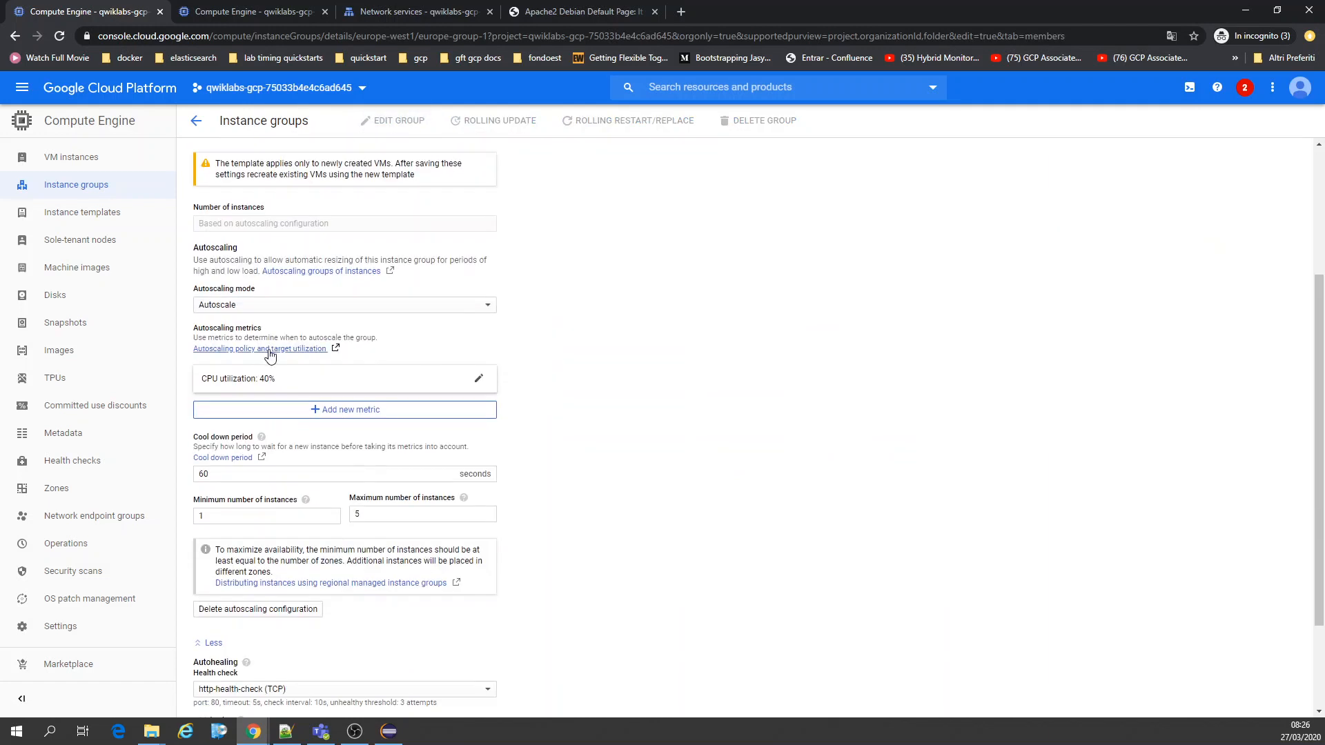
pyautogui.doubleClick(354, 515)
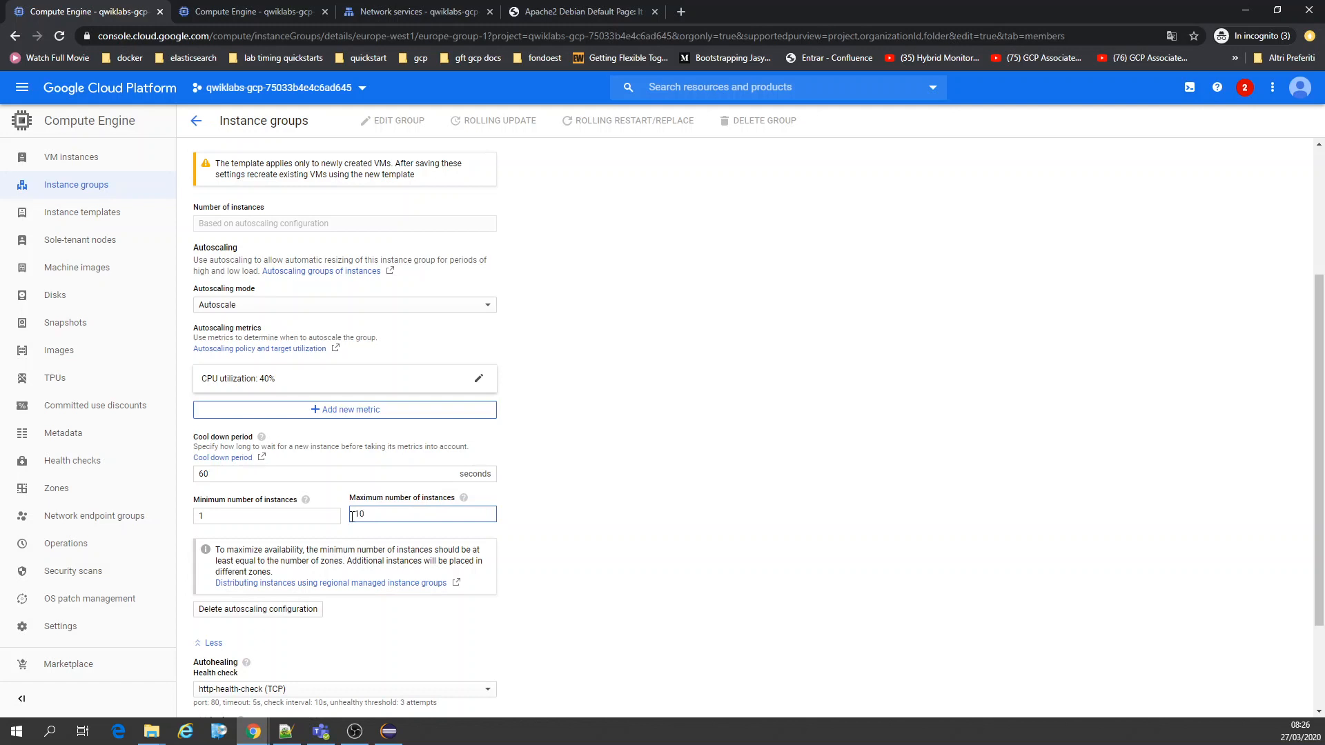
pyautogui.write('6')
pyautogui.scroll(-2, 316, 626)
pyautogui.click(209, 696)
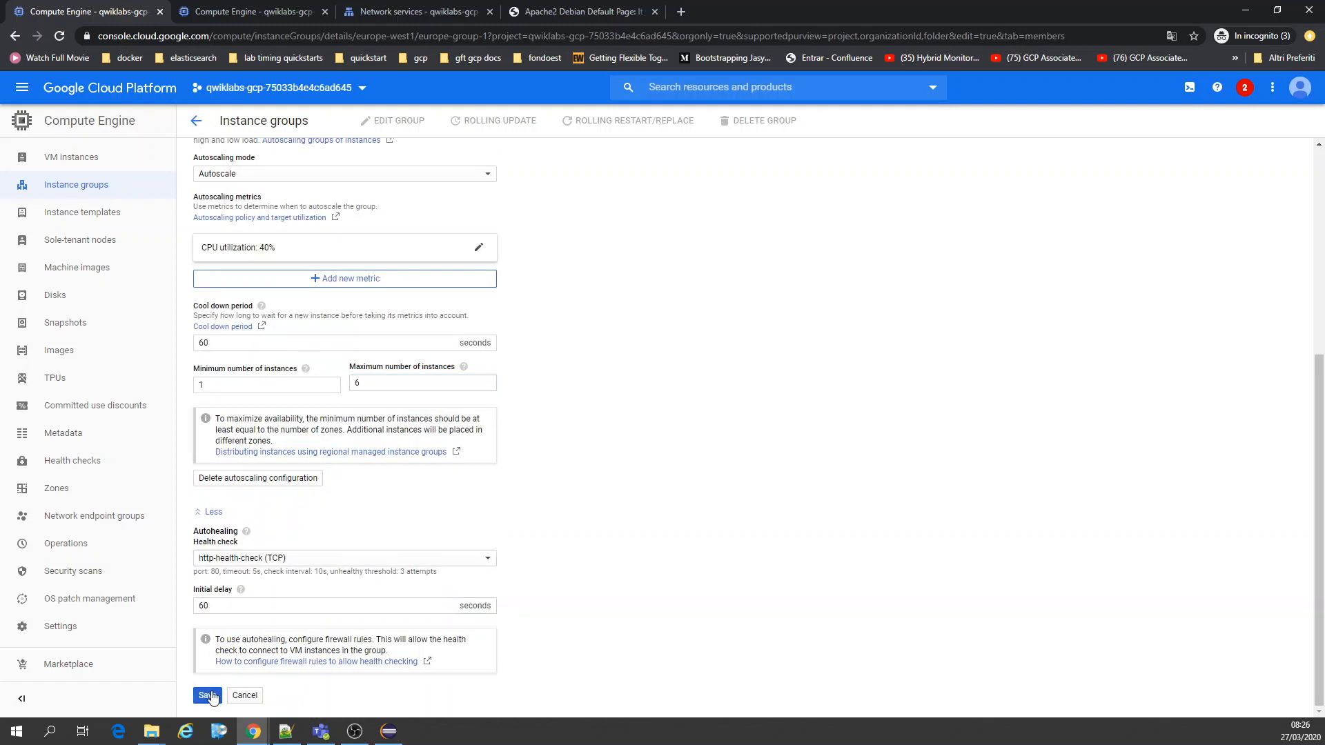
# Check the running ApacheBench tests in the SSH windows of main-stress-test and main-stress-2.
pyautogui.click(280, 8)
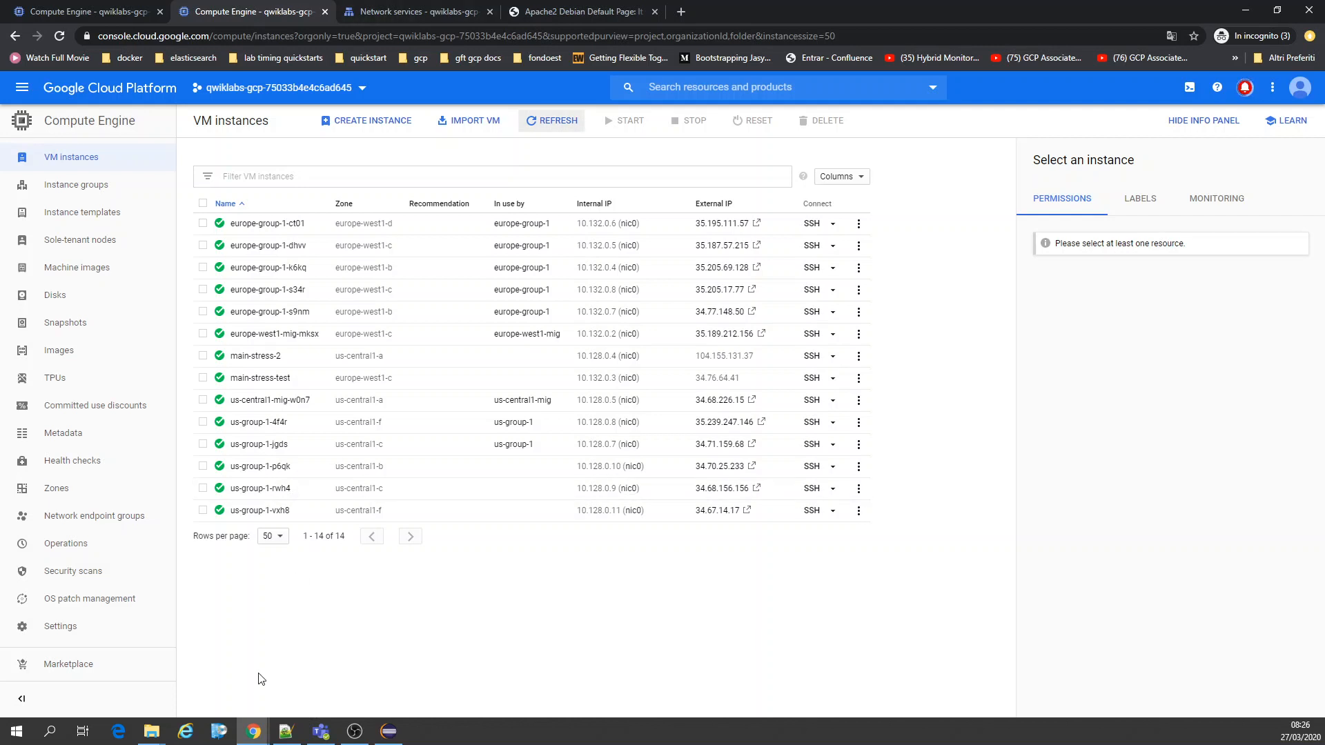
pyautogui.moveTo(256, 739)
pyautogui.click(359, 673)
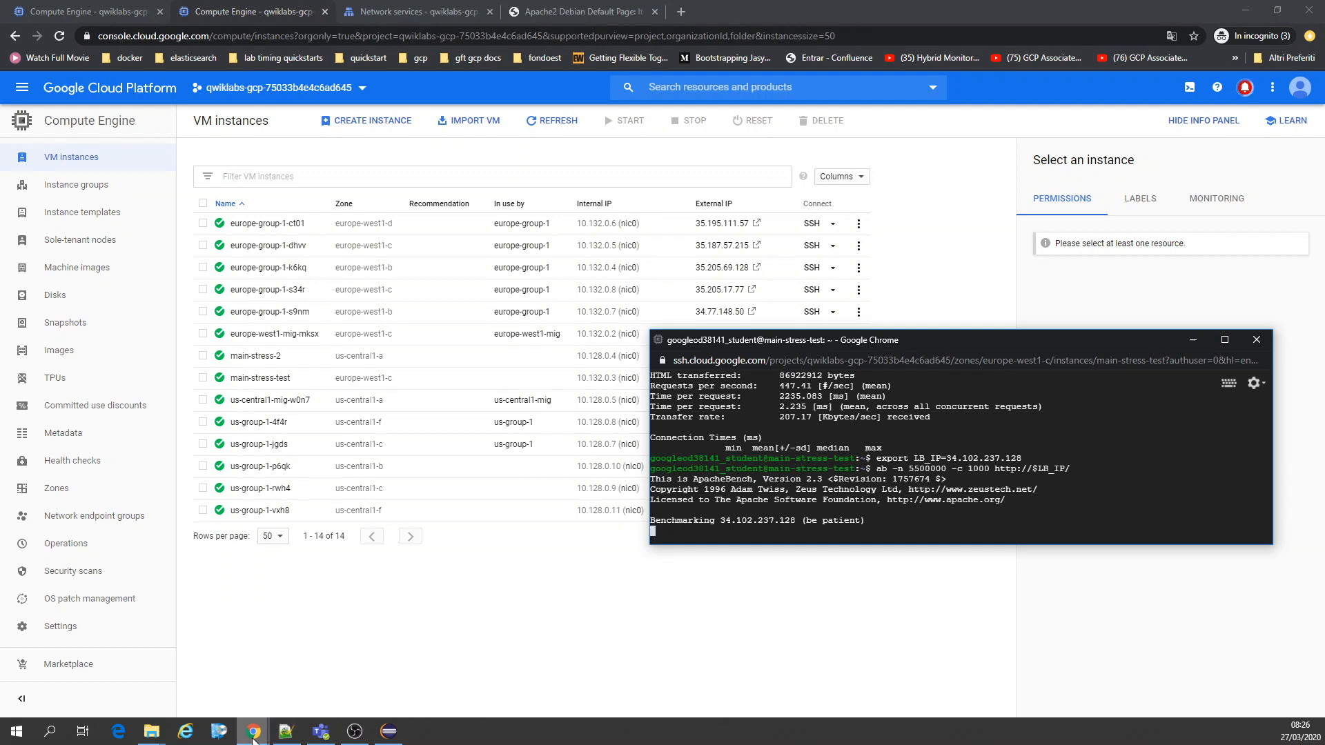
pyautogui.moveTo(254, 733)
pyautogui.click(516, 668)
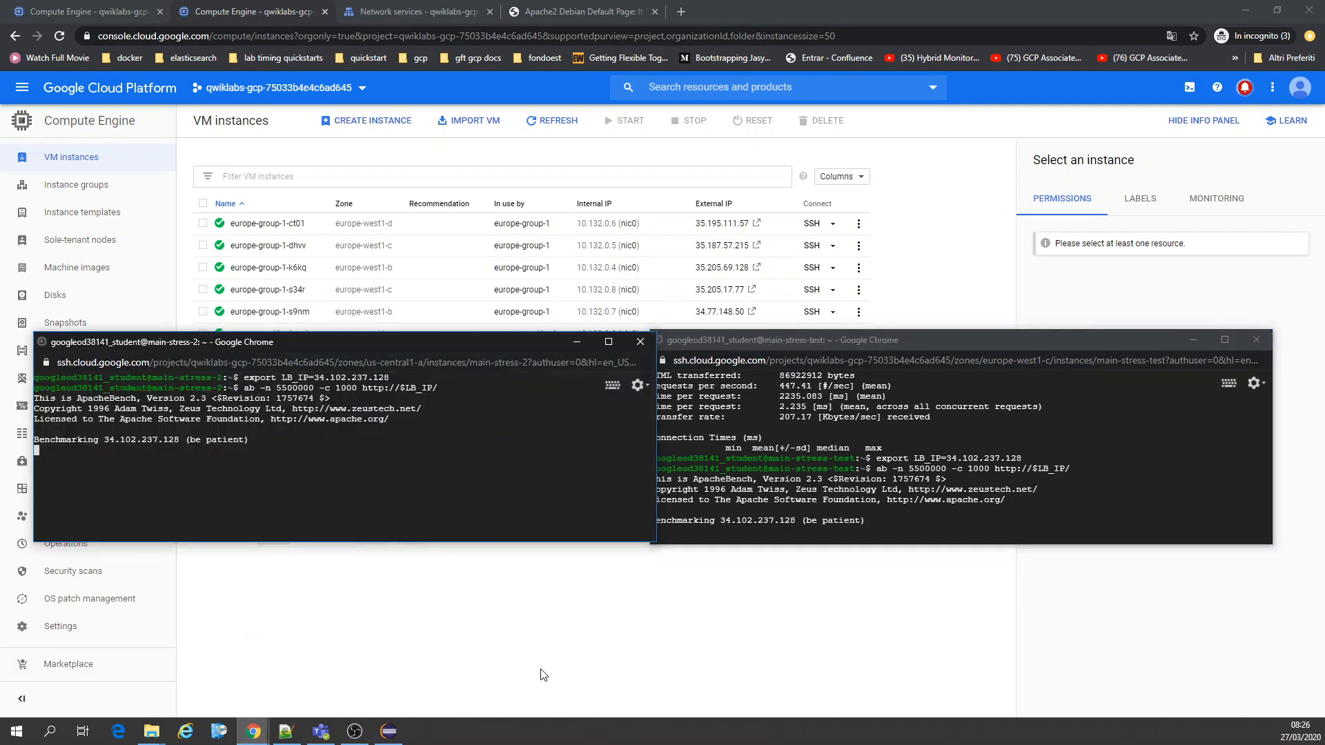
# Check the curl loops across the four Cloud Shell sessions from mein-lb's monitoring page and minimize the shell pane.
pyautogui.click(396, 7)
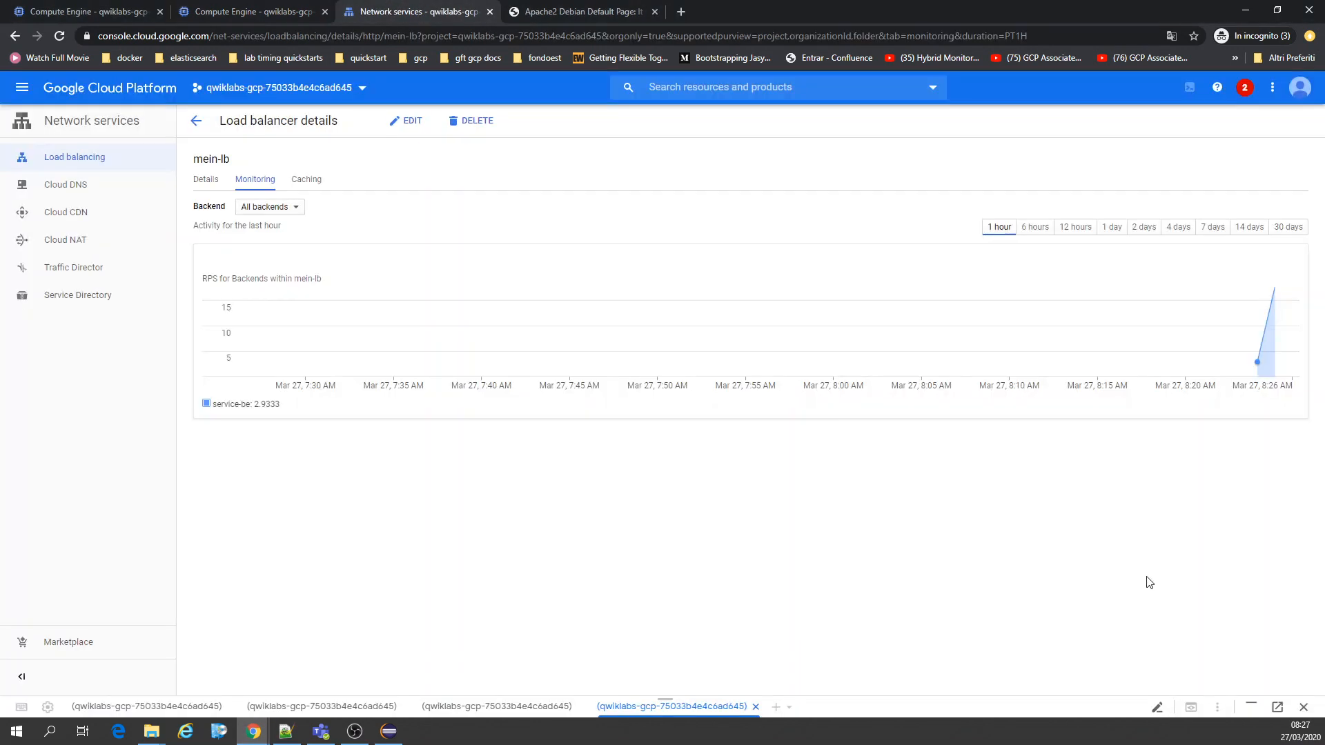
pyautogui.click(1250, 705)
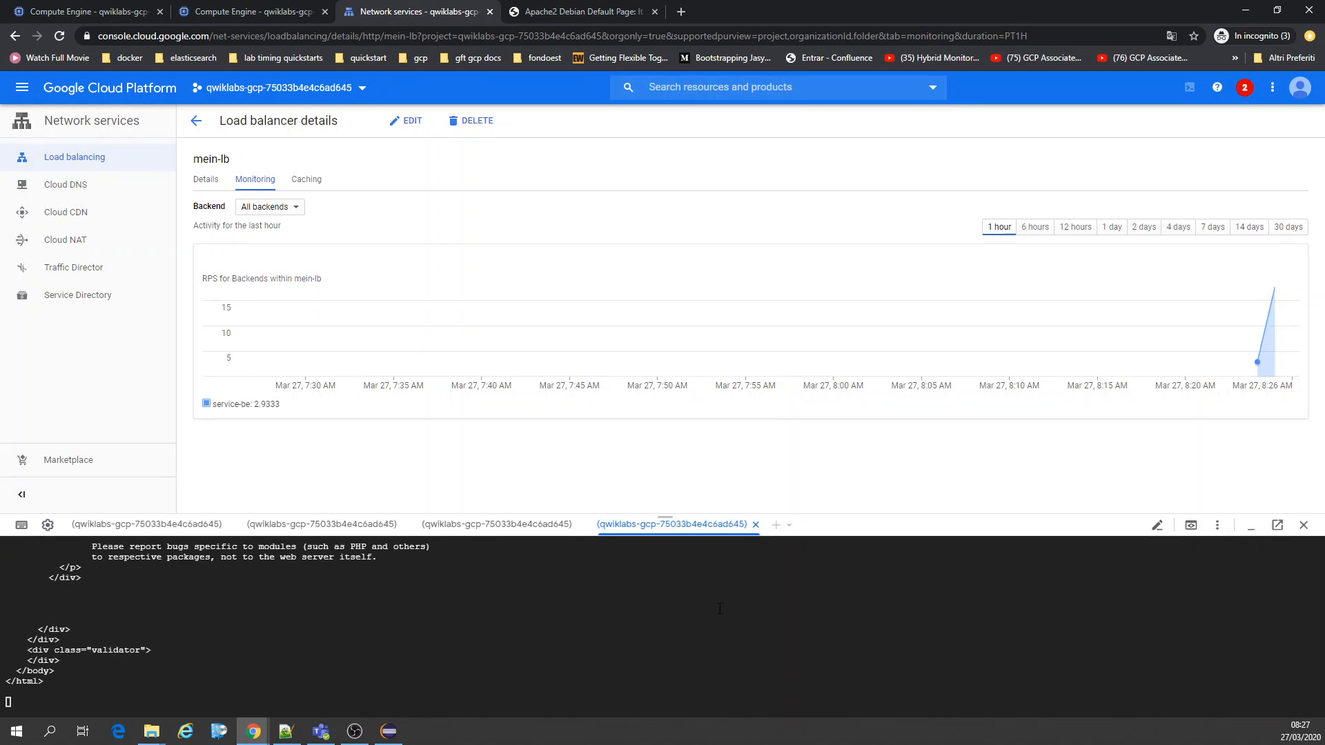
pyautogui.click(522, 531)
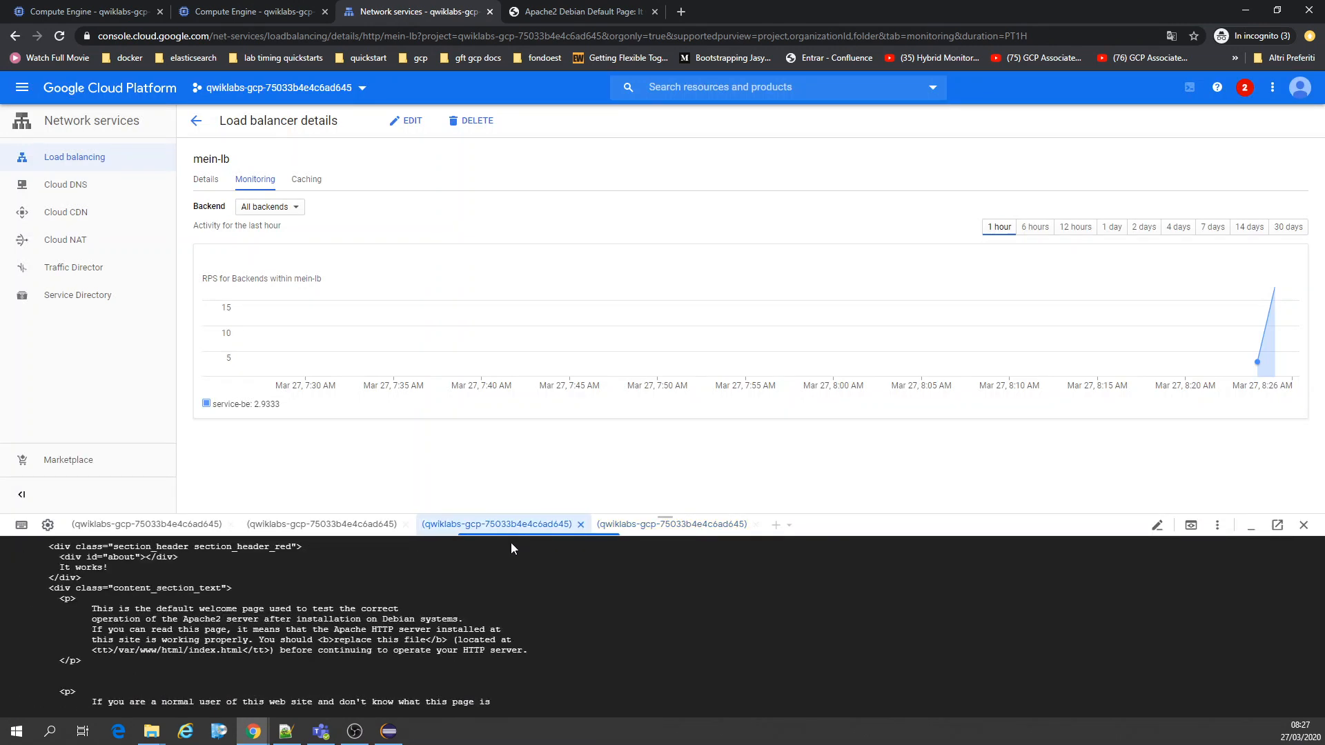
pyautogui.click(340, 526)
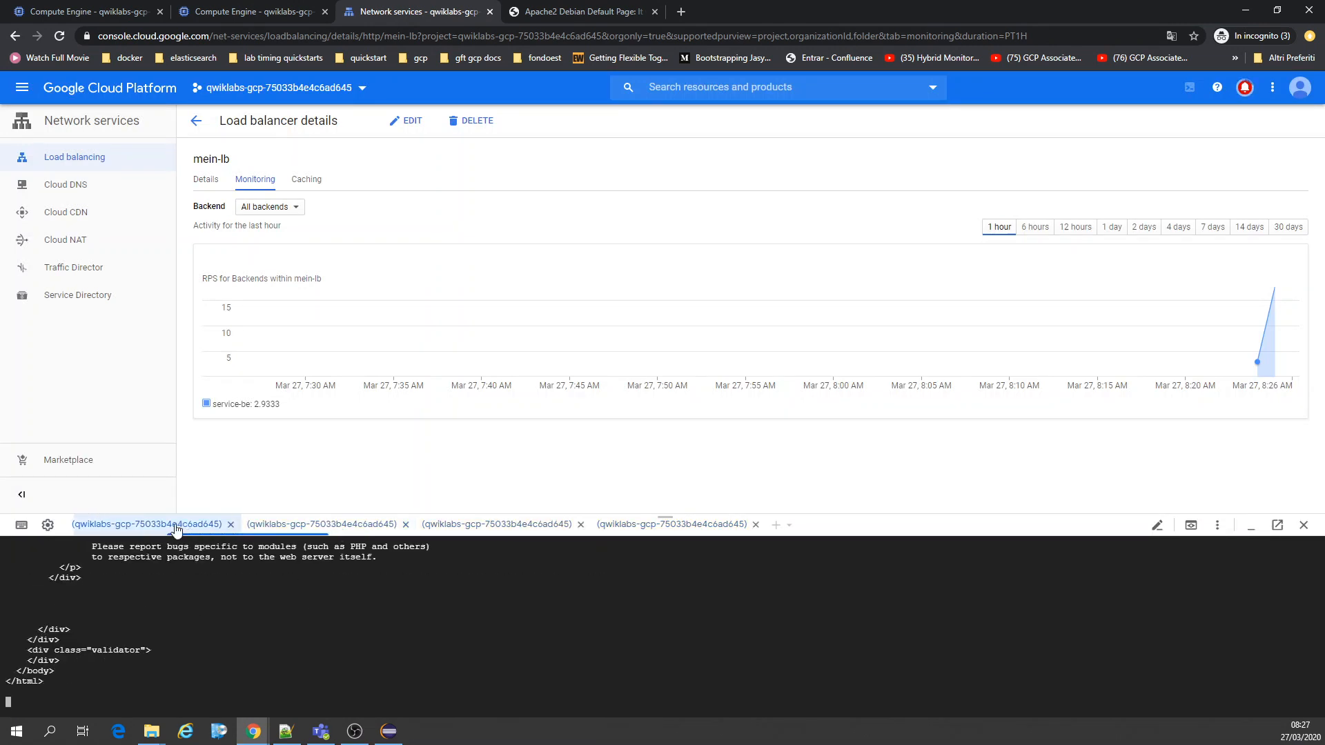
pyautogui.click(142, 526)
pyautogui.click(283, 528)
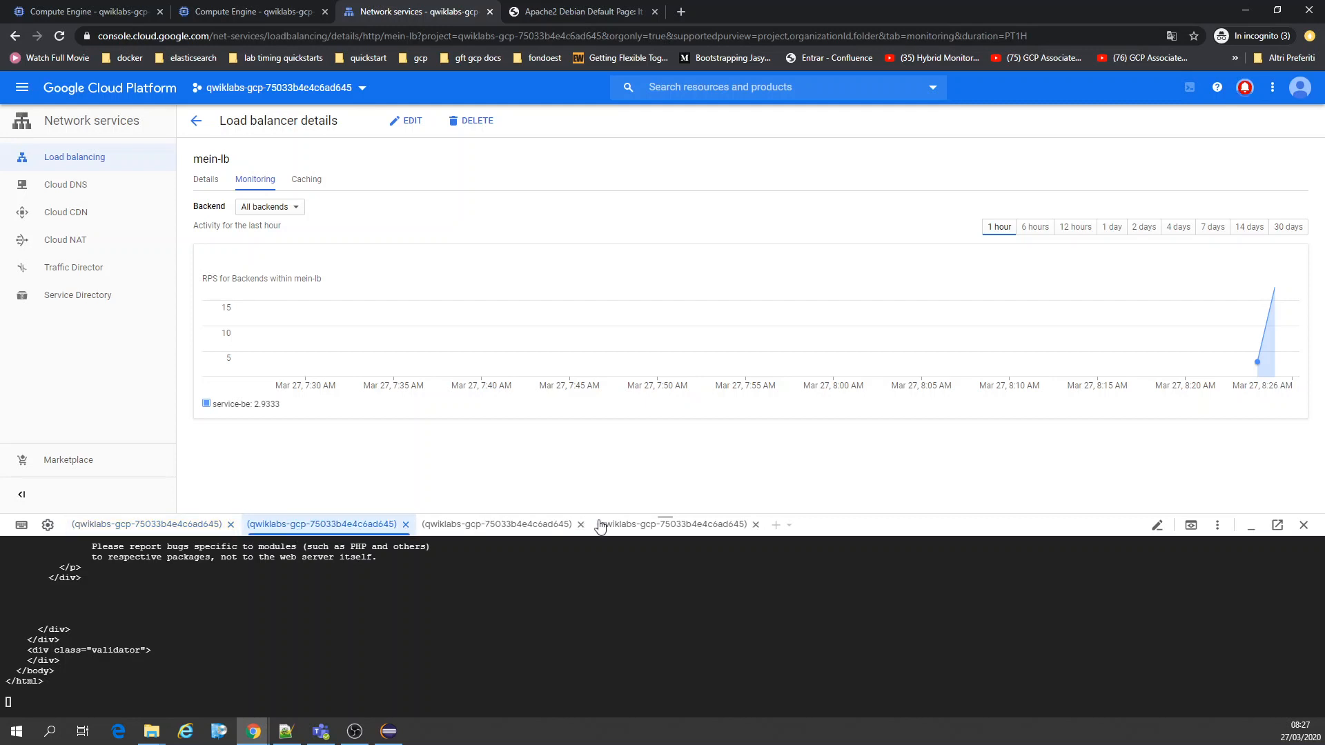
pyautogui.click(660, 531)
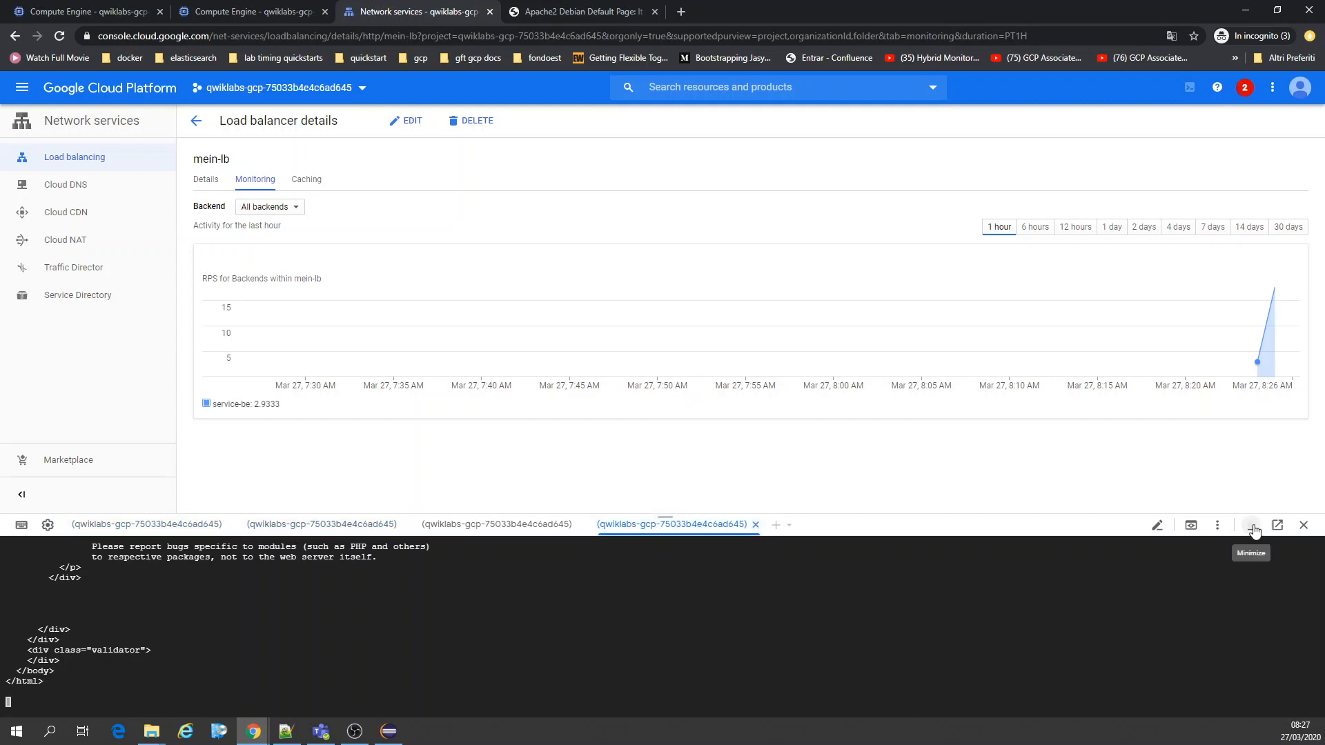
pyautogui.click(1253, 527)
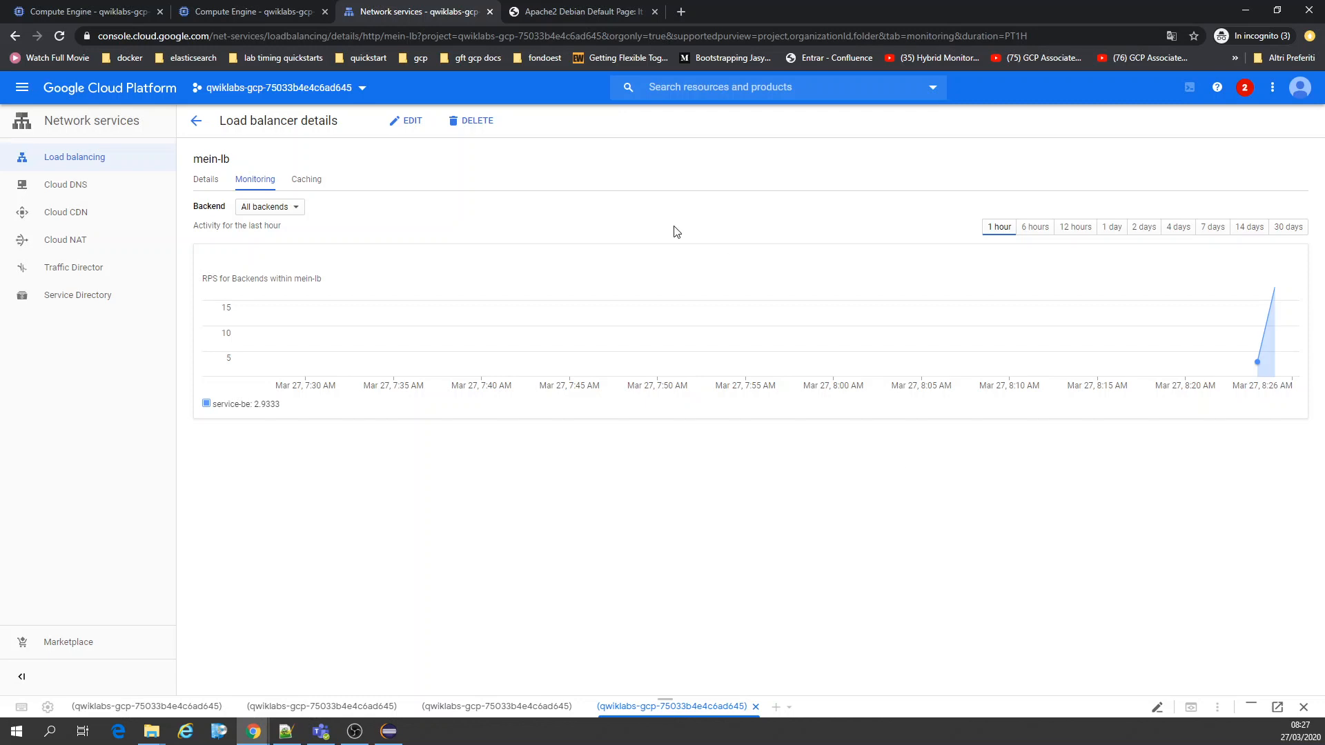
# Refresh the VM instances list and check the members of europe-group-1.
pyautogui.click(301, 7)
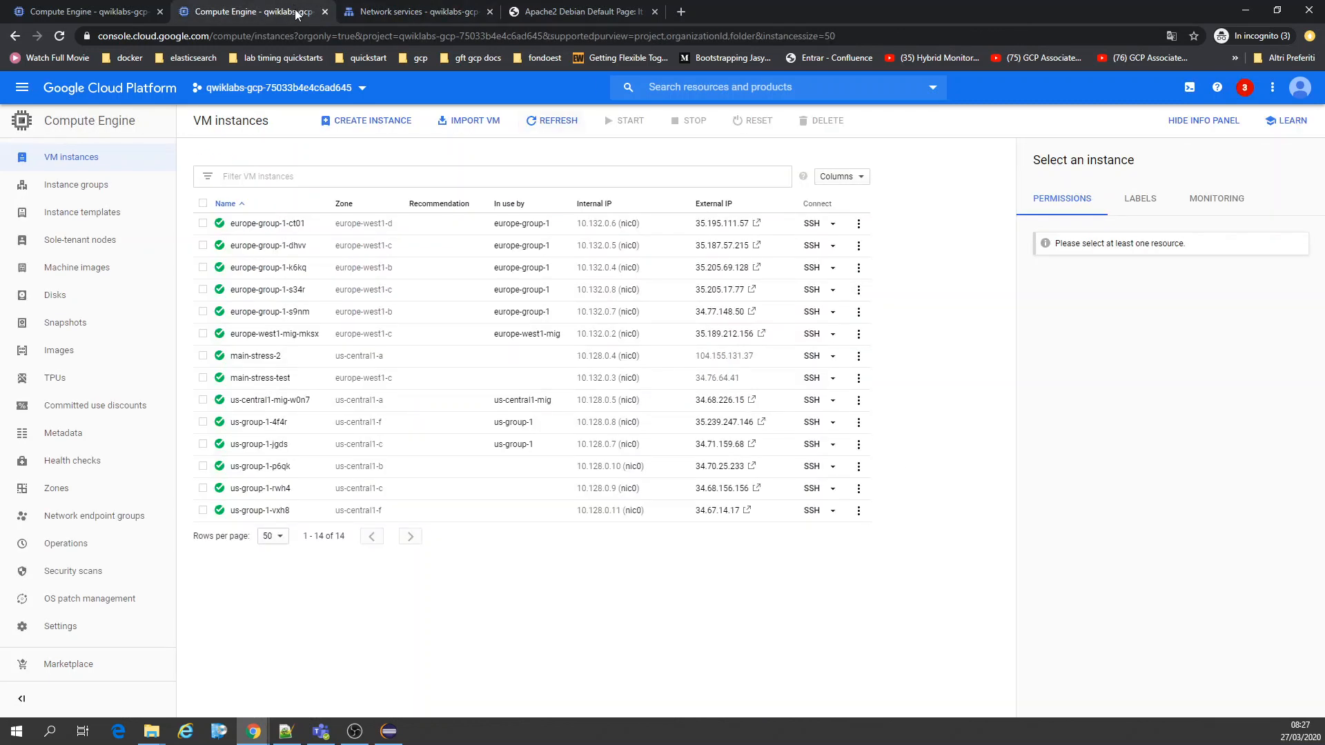
pyautogui.click(548, 126)
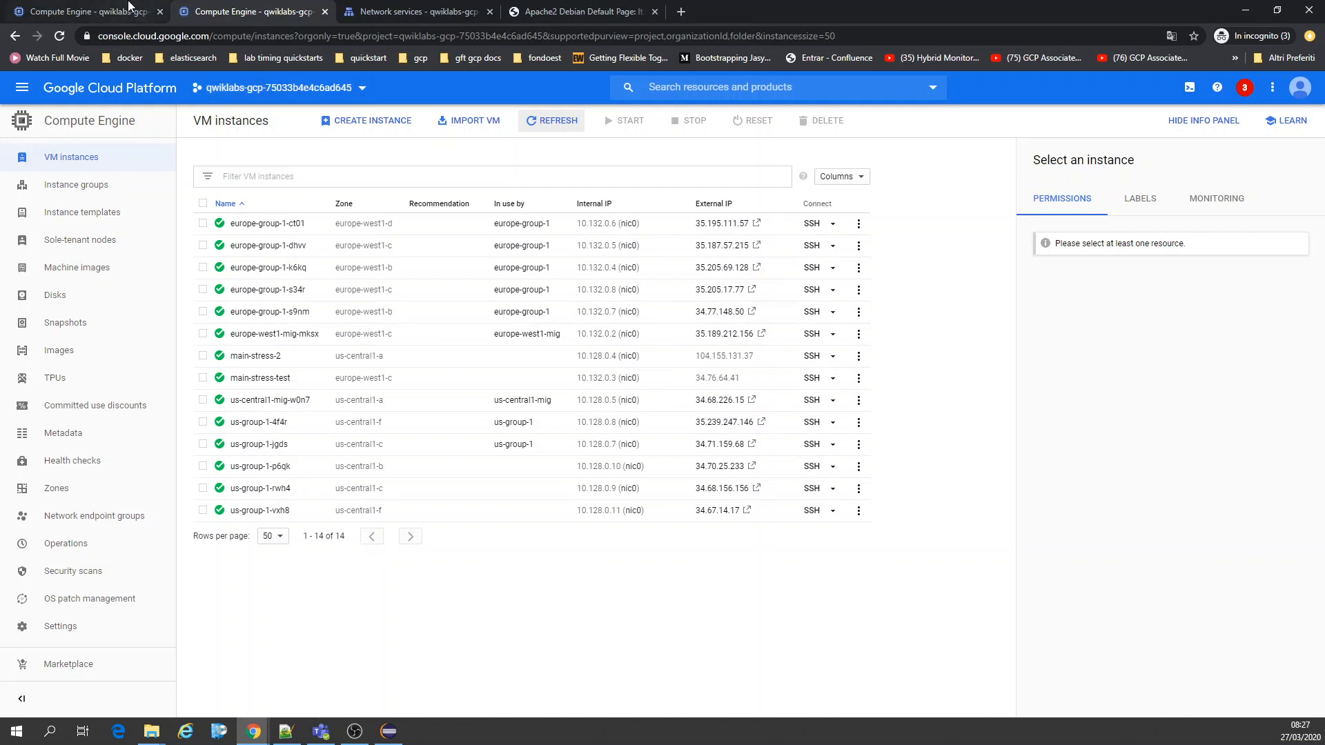
pyautogui.click(127, 10)
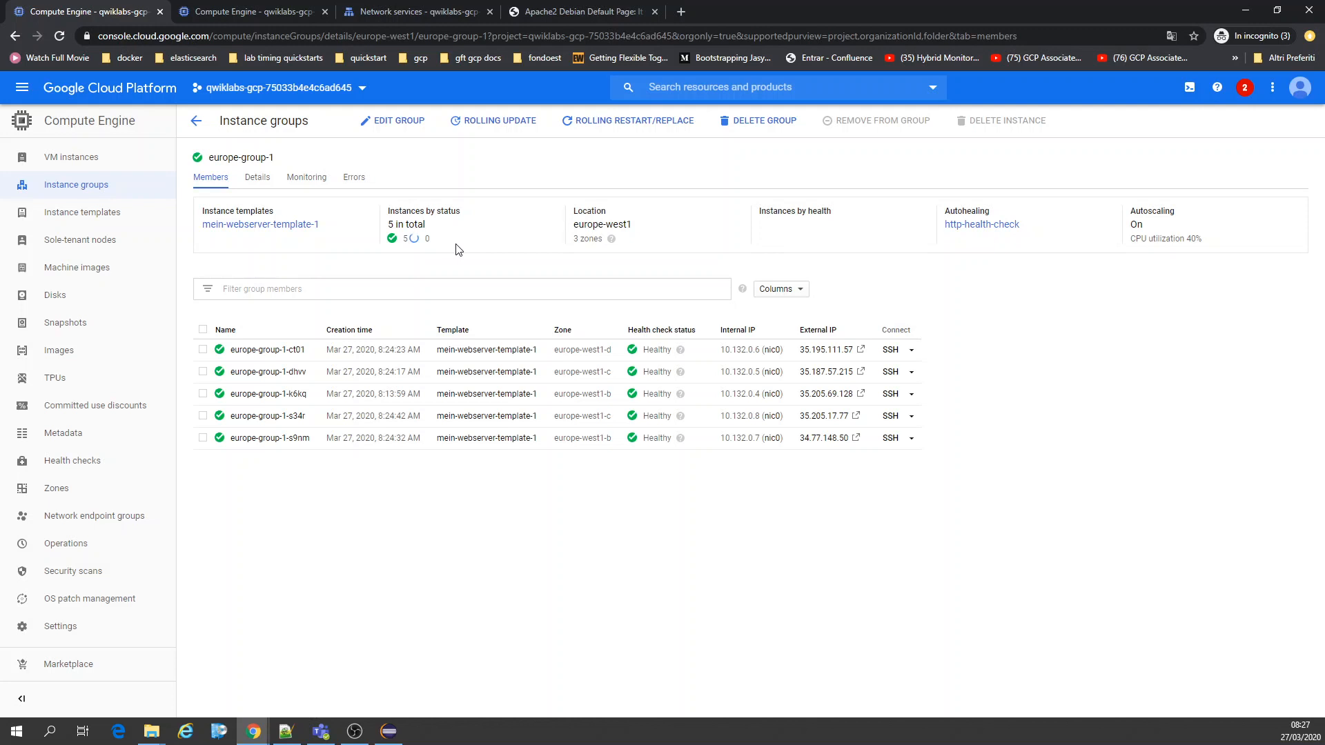
# Edit the maximum number of instances for us-group-1 and save the group.
pyautogui.click(195, 122)
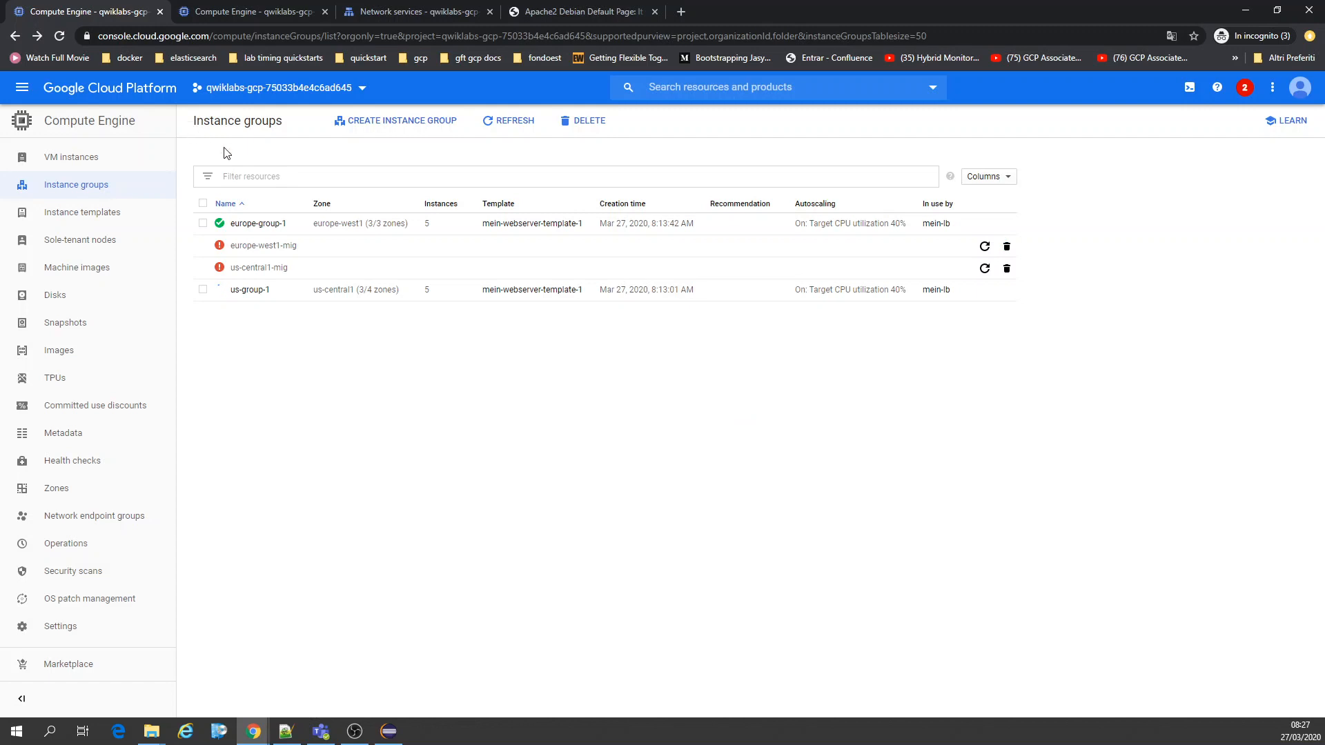
pyautogui.click(264, 292)
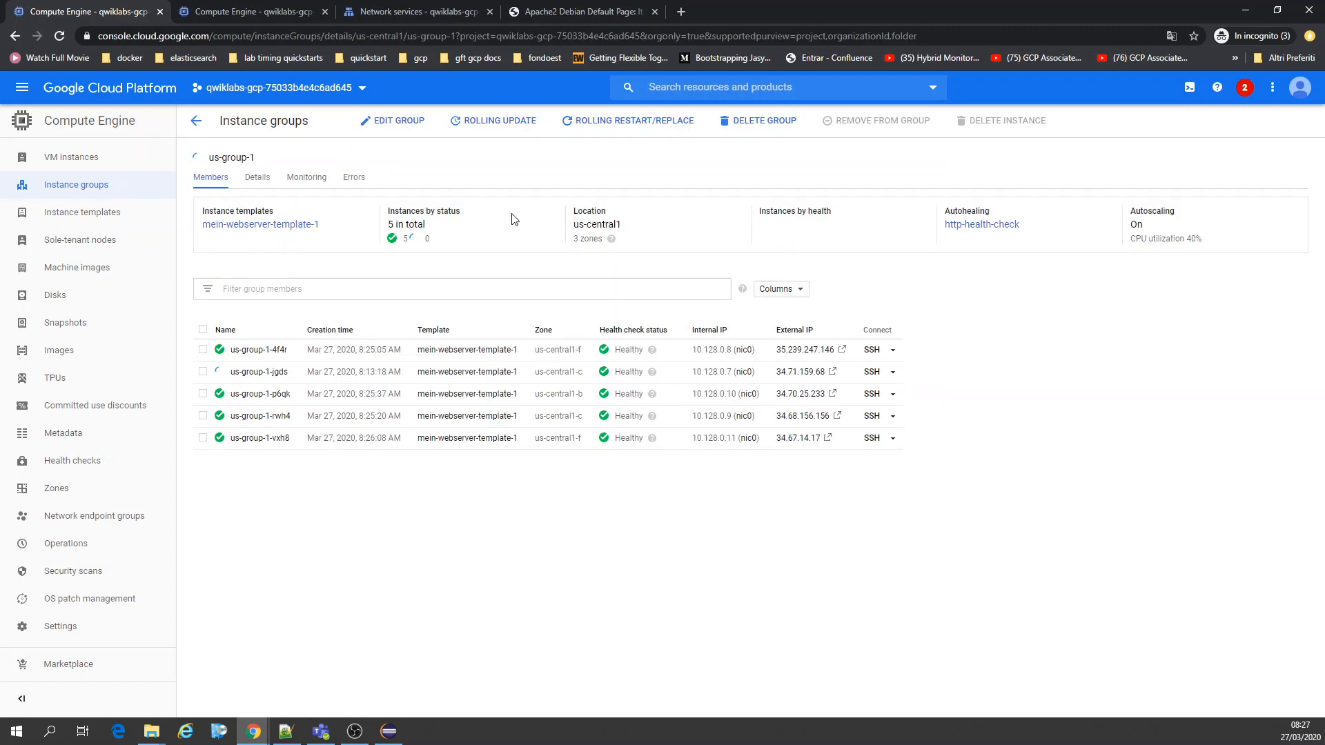
pyautogui.click(379, 123)
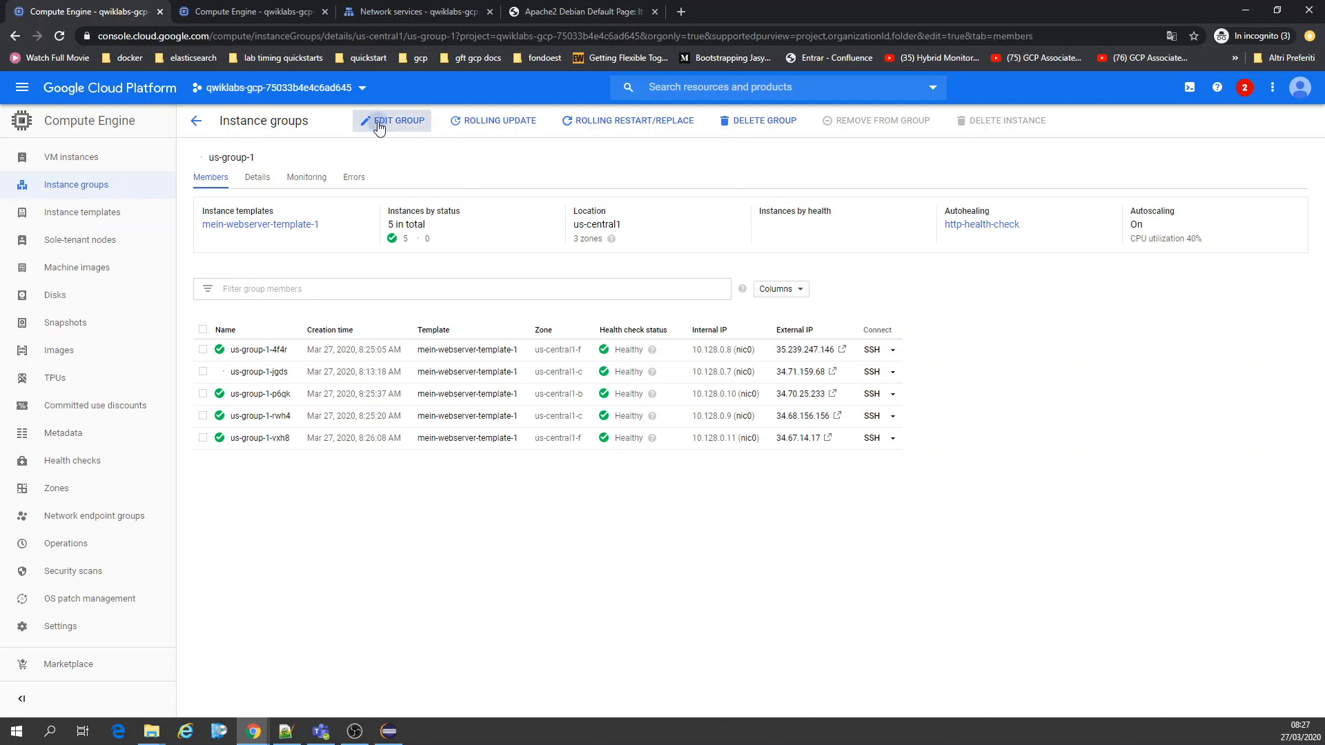
pyautogui.scroll(-5, 465, 499)
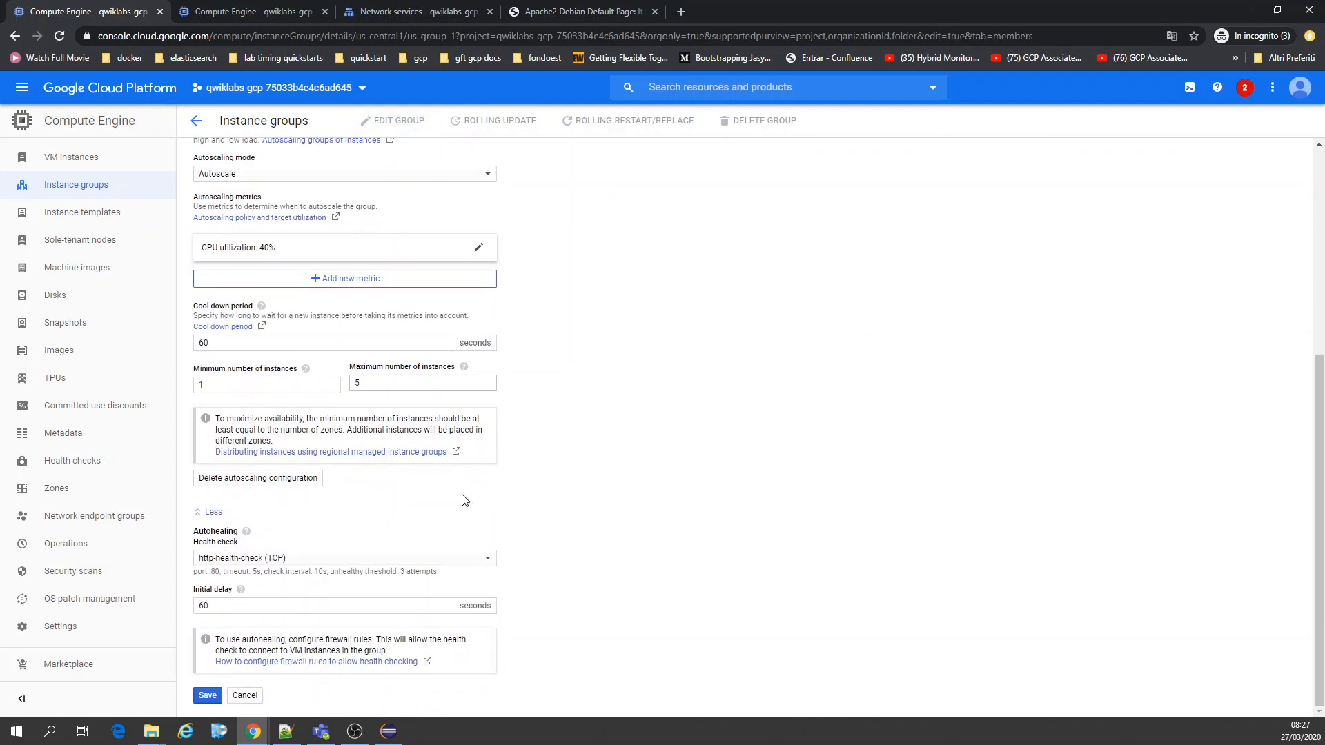
pyautogui.click(358, 385)
pyautogui.click(209, 695)
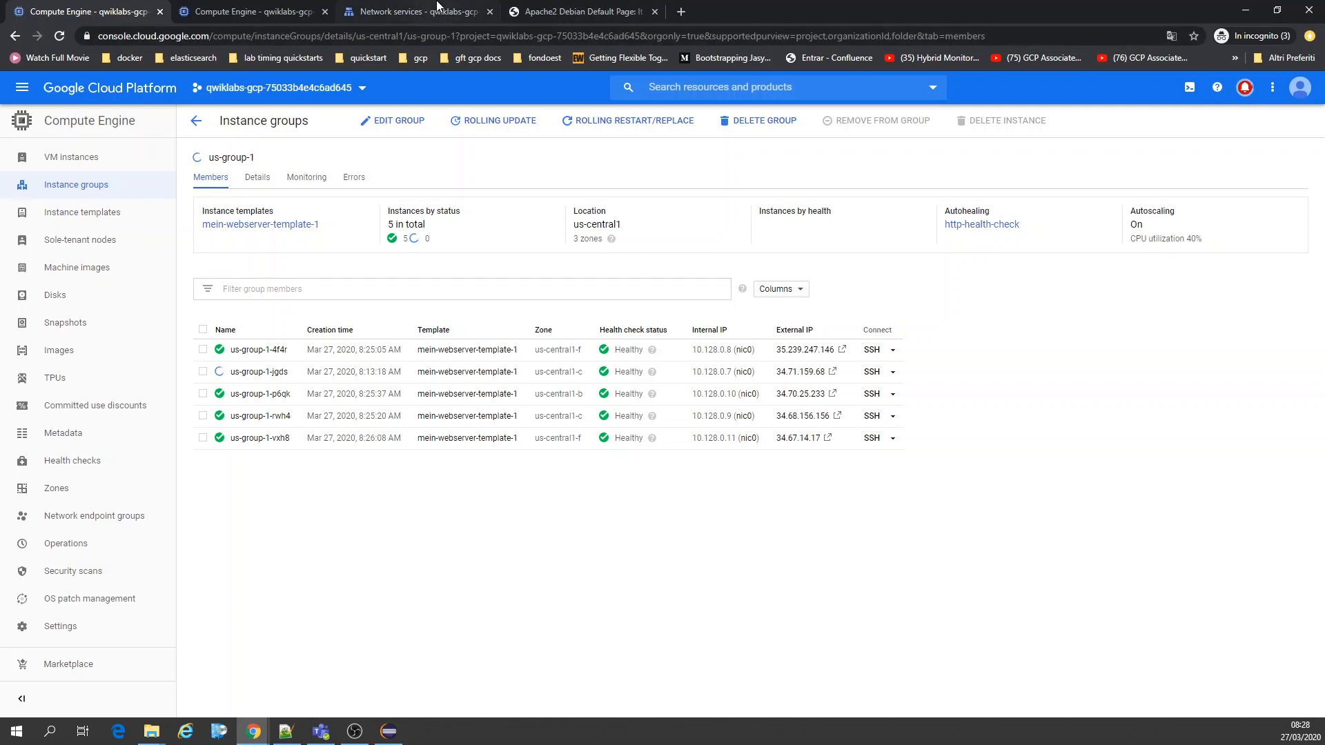
# Check mein-lb's monitoring page and open Traffic Director in a new browser tab.
pyautogui.click(414, 11)
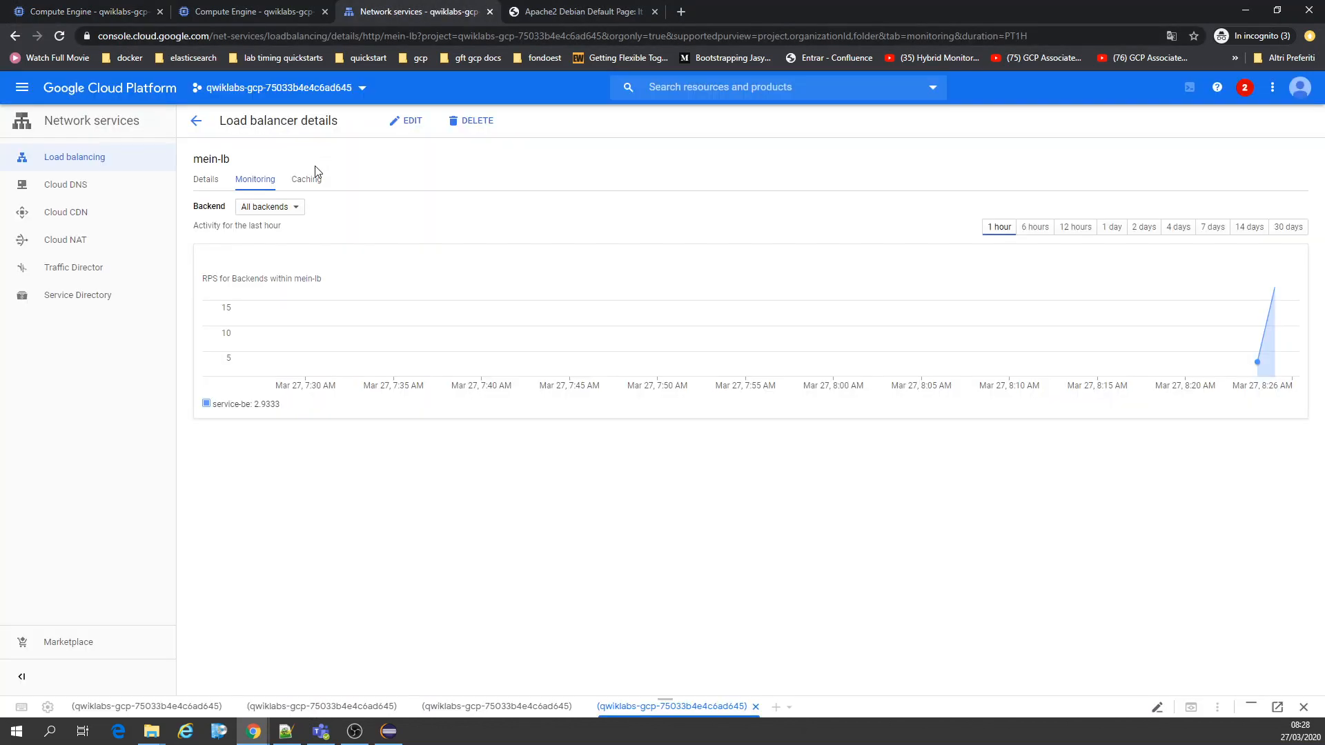
pyautogui.rightClick(88, 269)
pyautogui.click(91, 276)
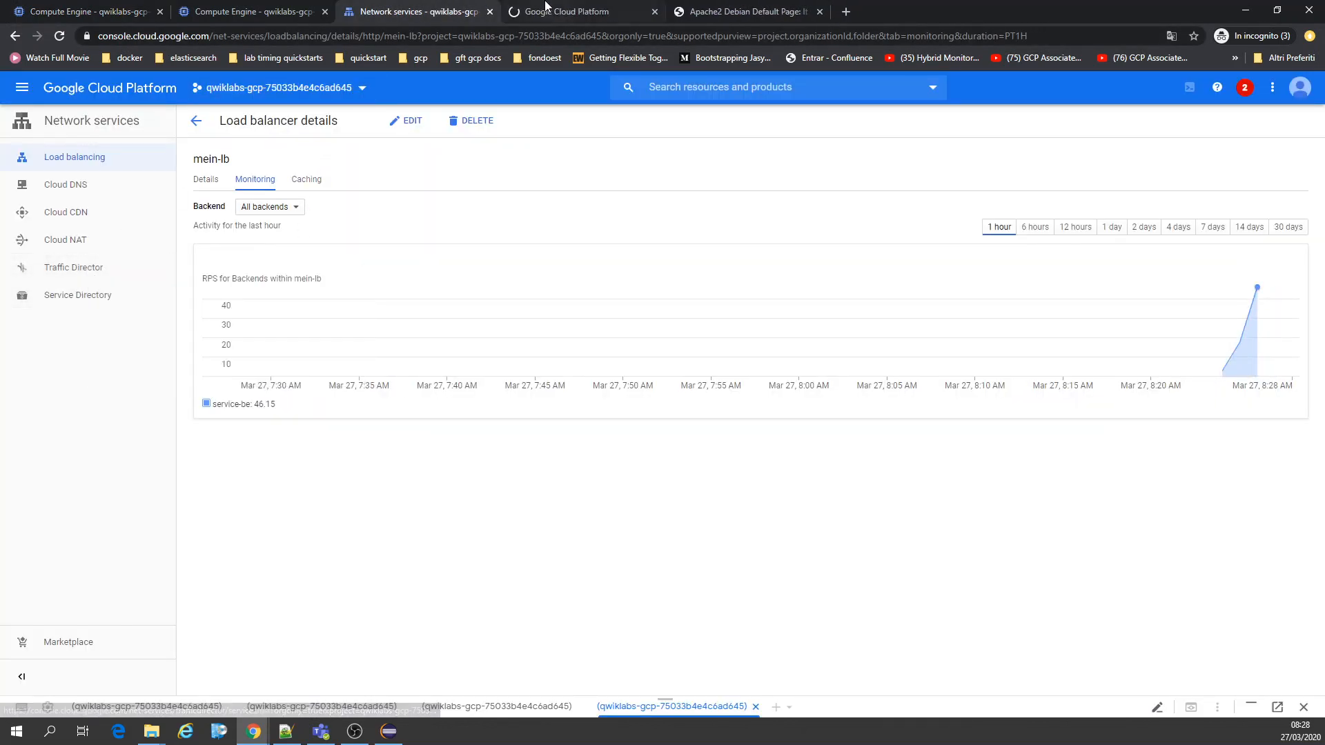
pyautogui.click(594, 10)
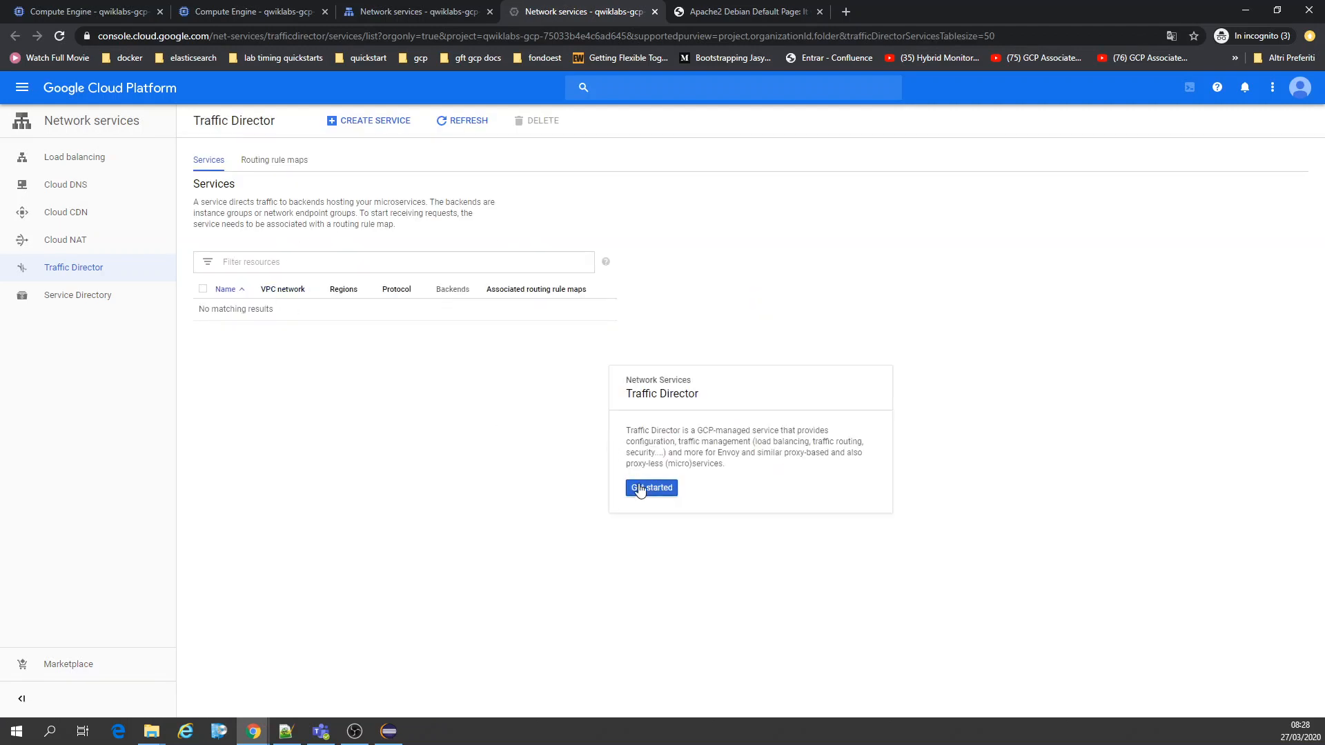
pyautogui.click(375, 121)
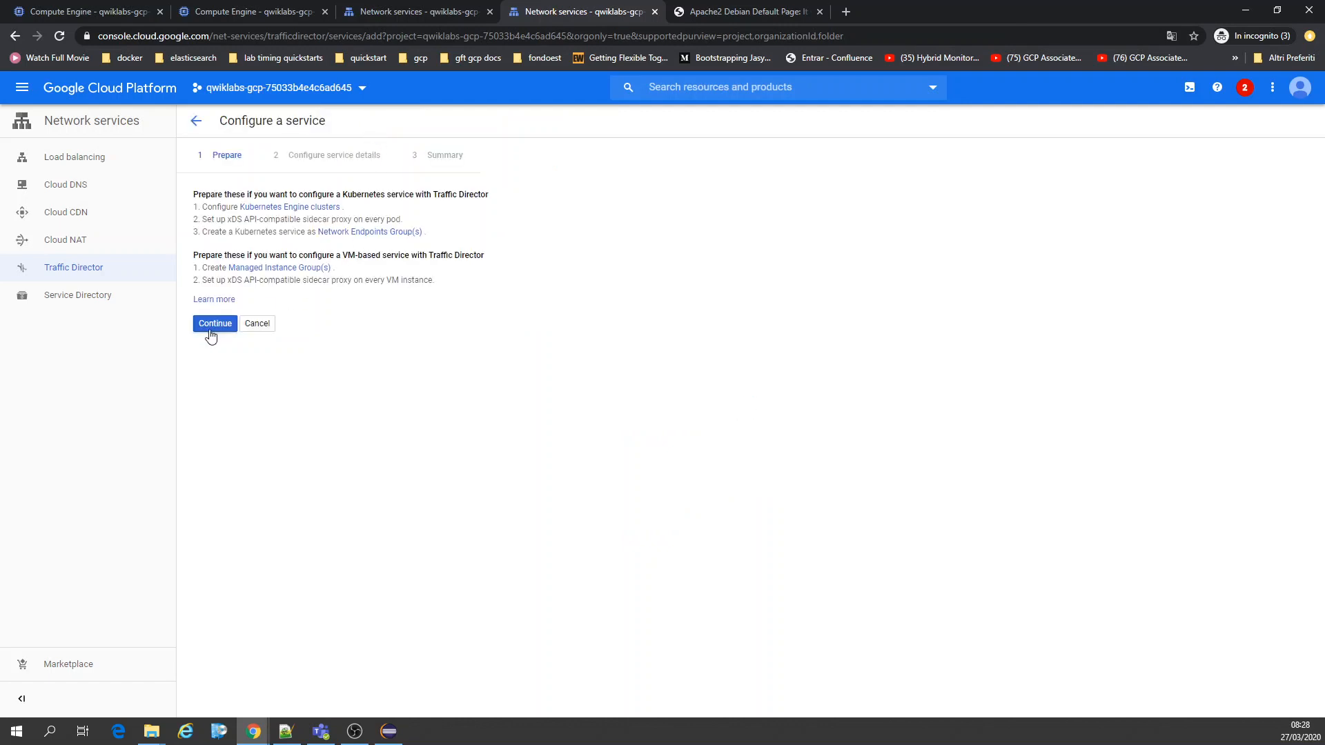
pyautogui.click(214, 323)
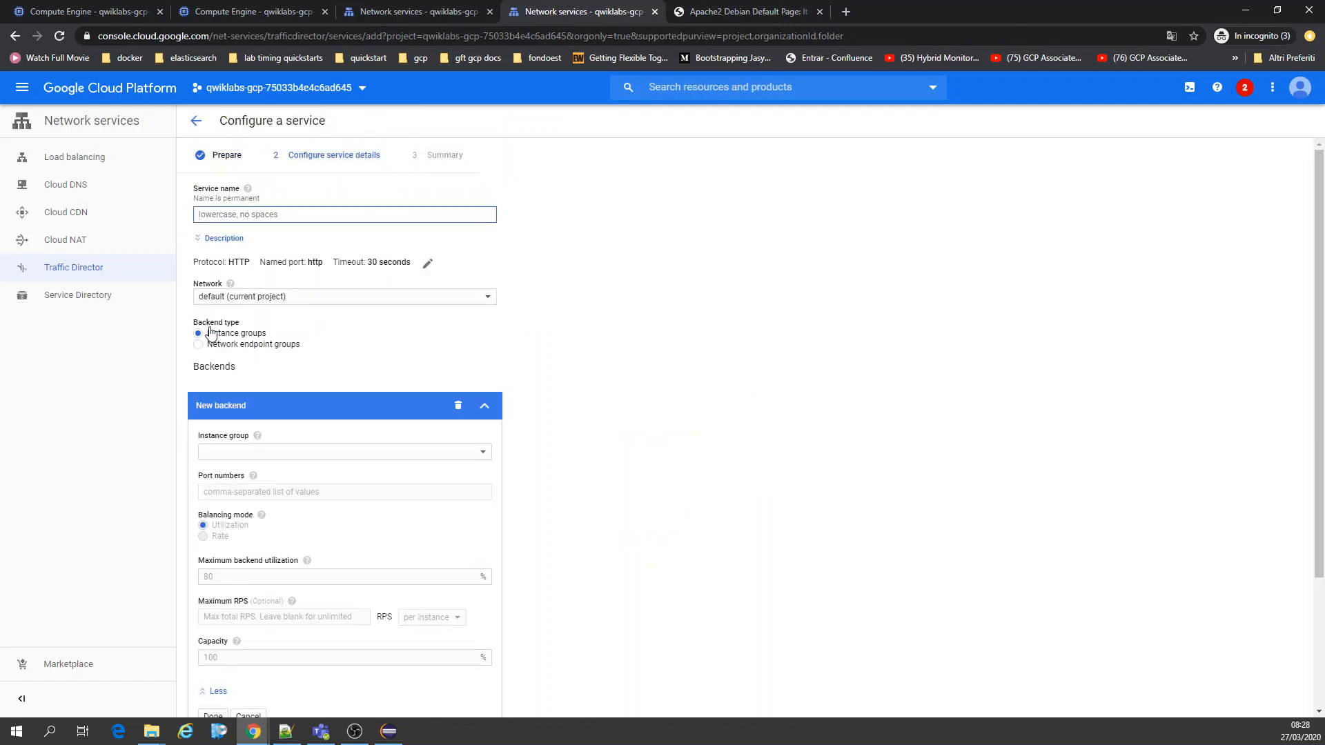
pyautogui.scroll(-3, 534, 332)
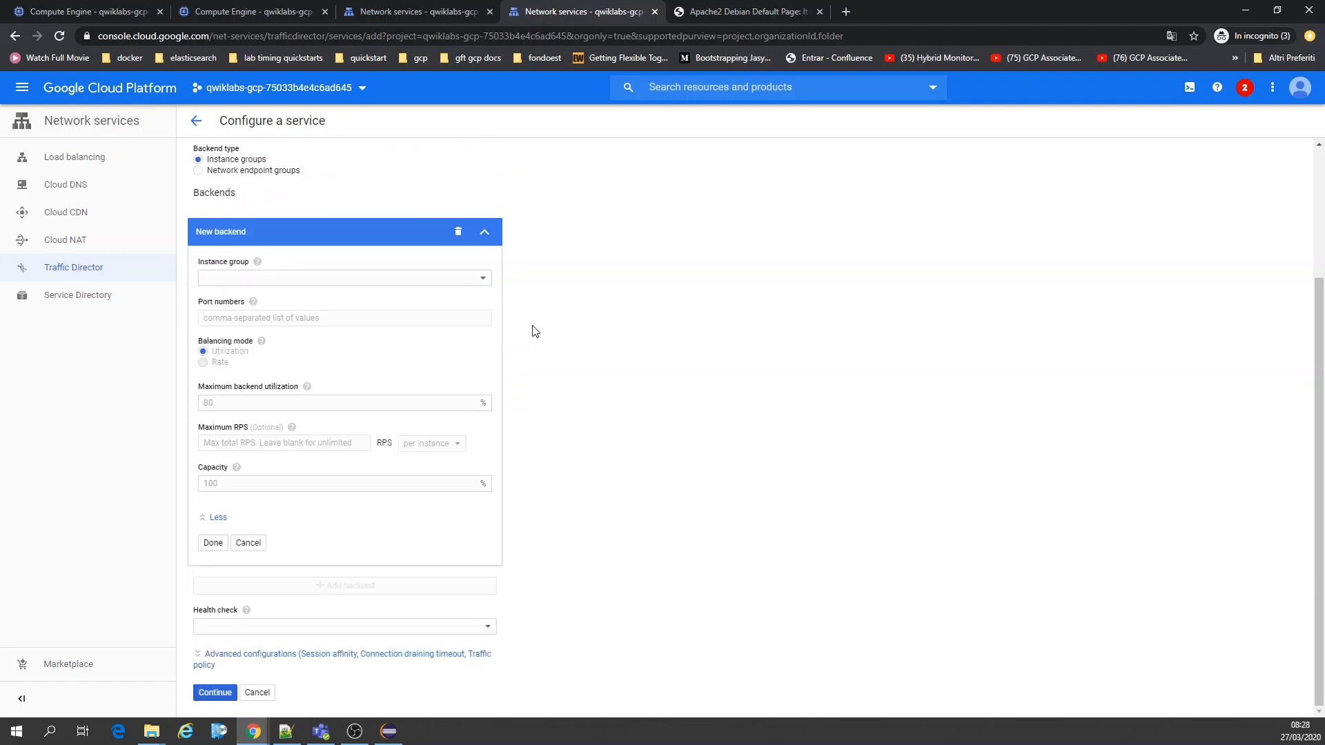
pyautogui.scroll(2, 533, 331)
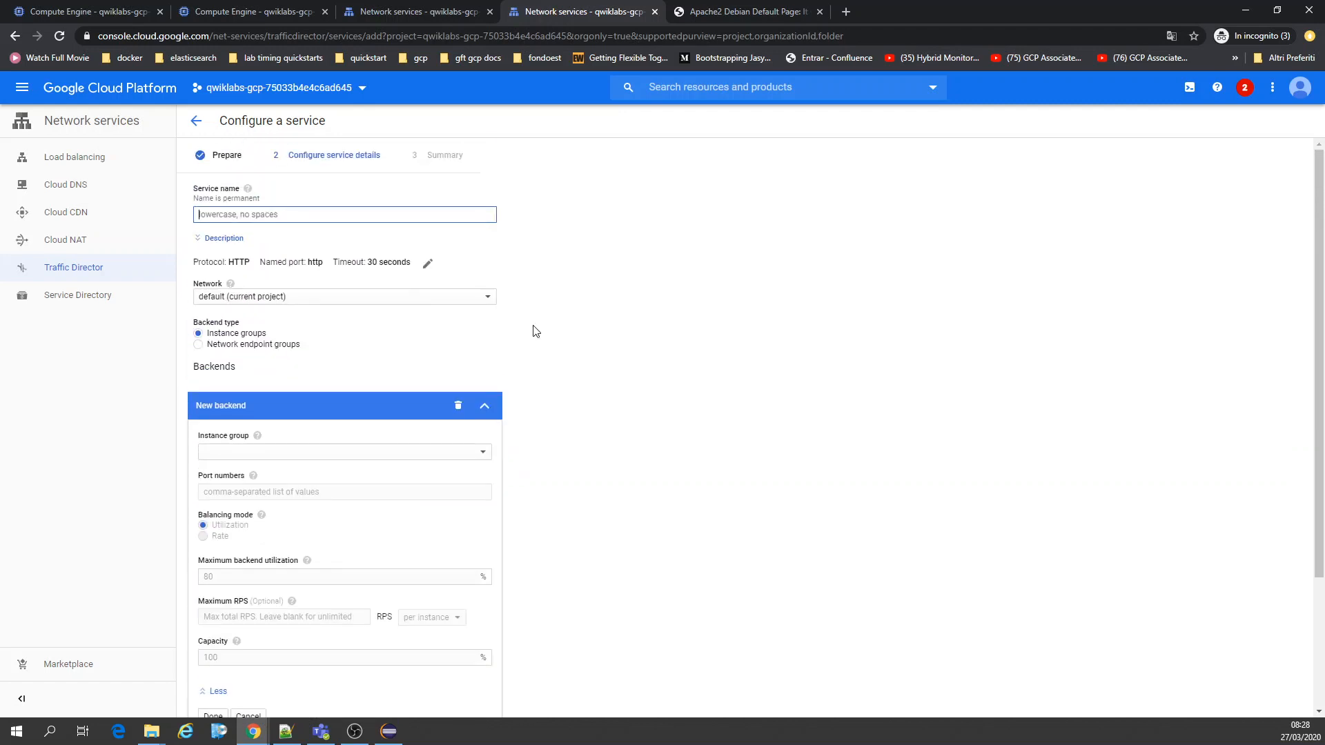
pyautogui.click(104, 269)
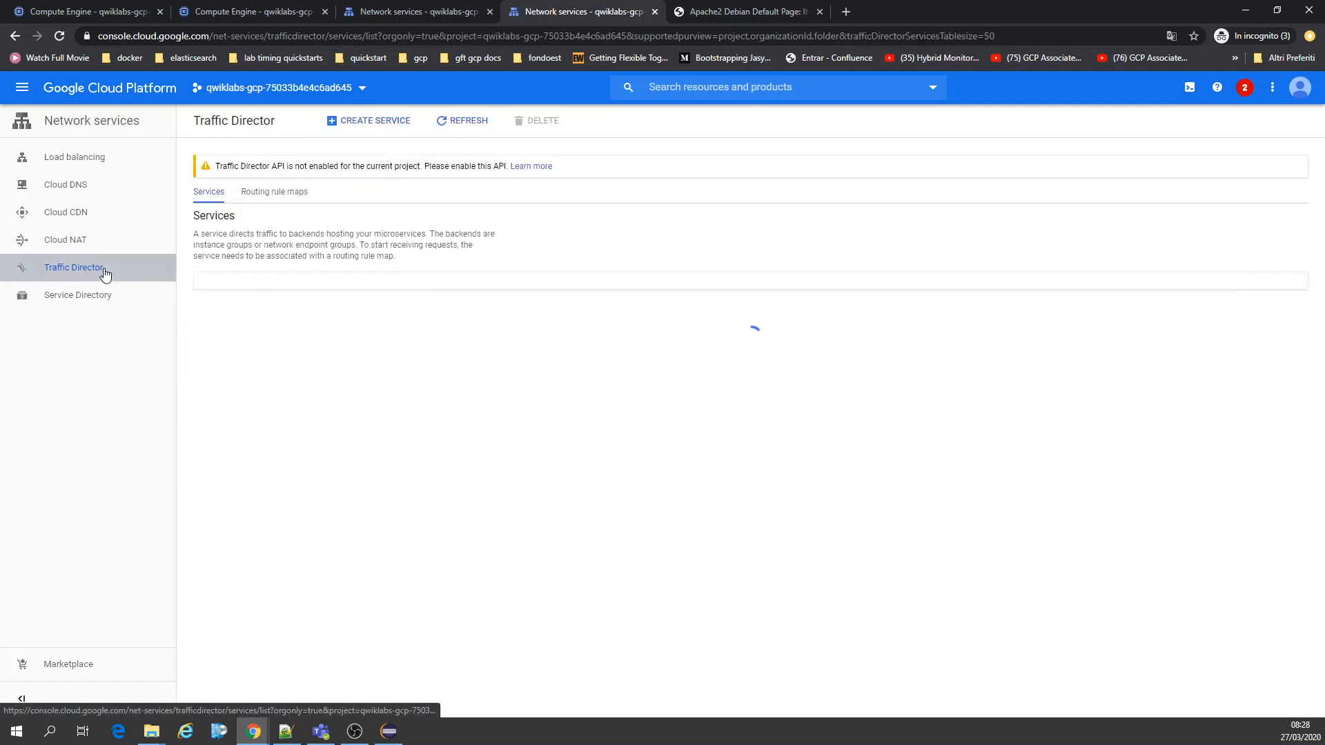
# Start a new Traffic Director service named mein-checker on the default network.
pyautogui.click(633, 520)
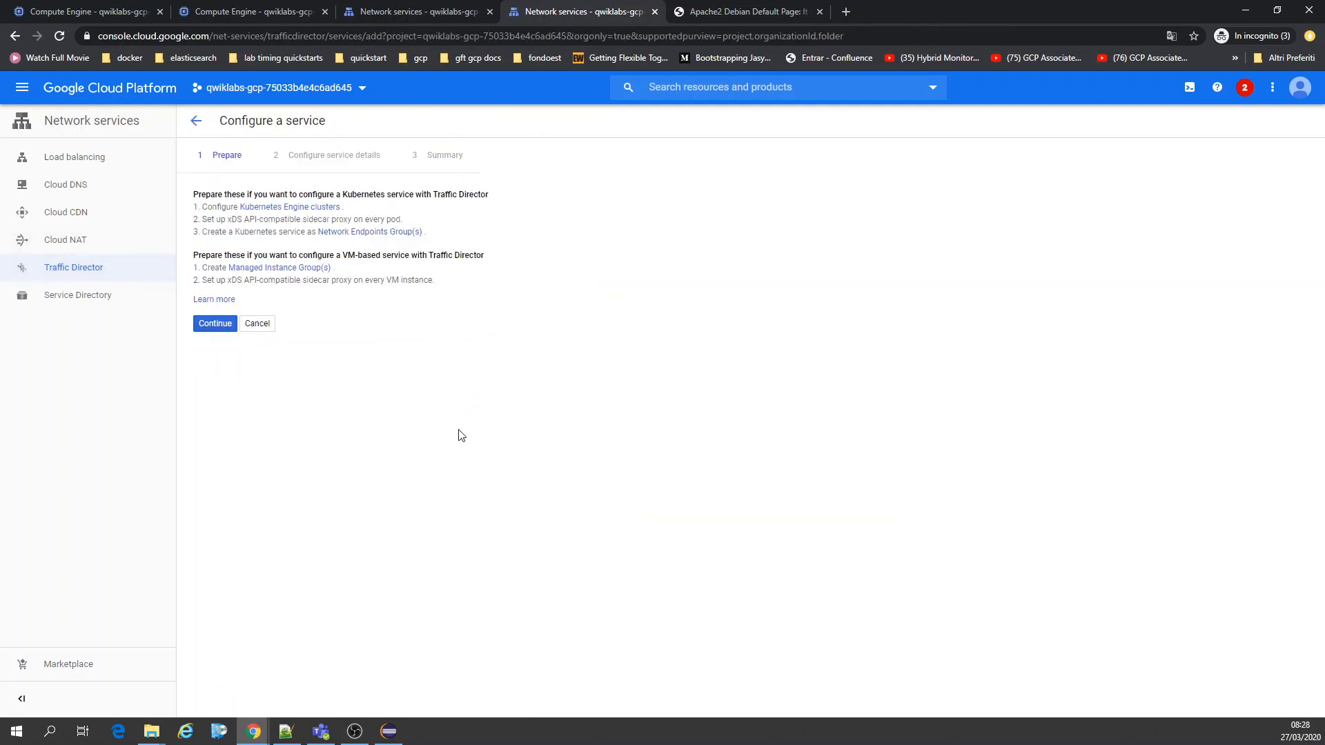
pyautogui.click(222, 325)
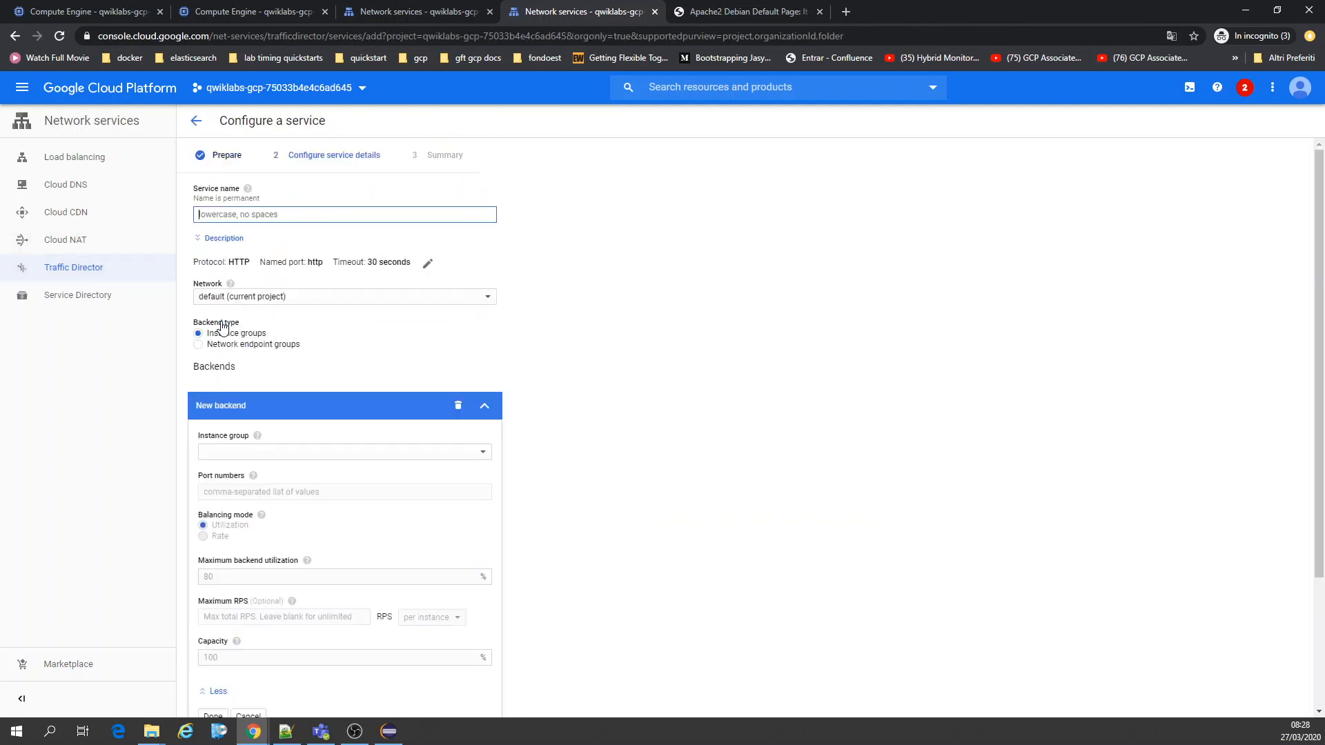
pyautogui.click(238, 216)
pyautogui.write('mein-checker')
pyautogui.click(279, 298)
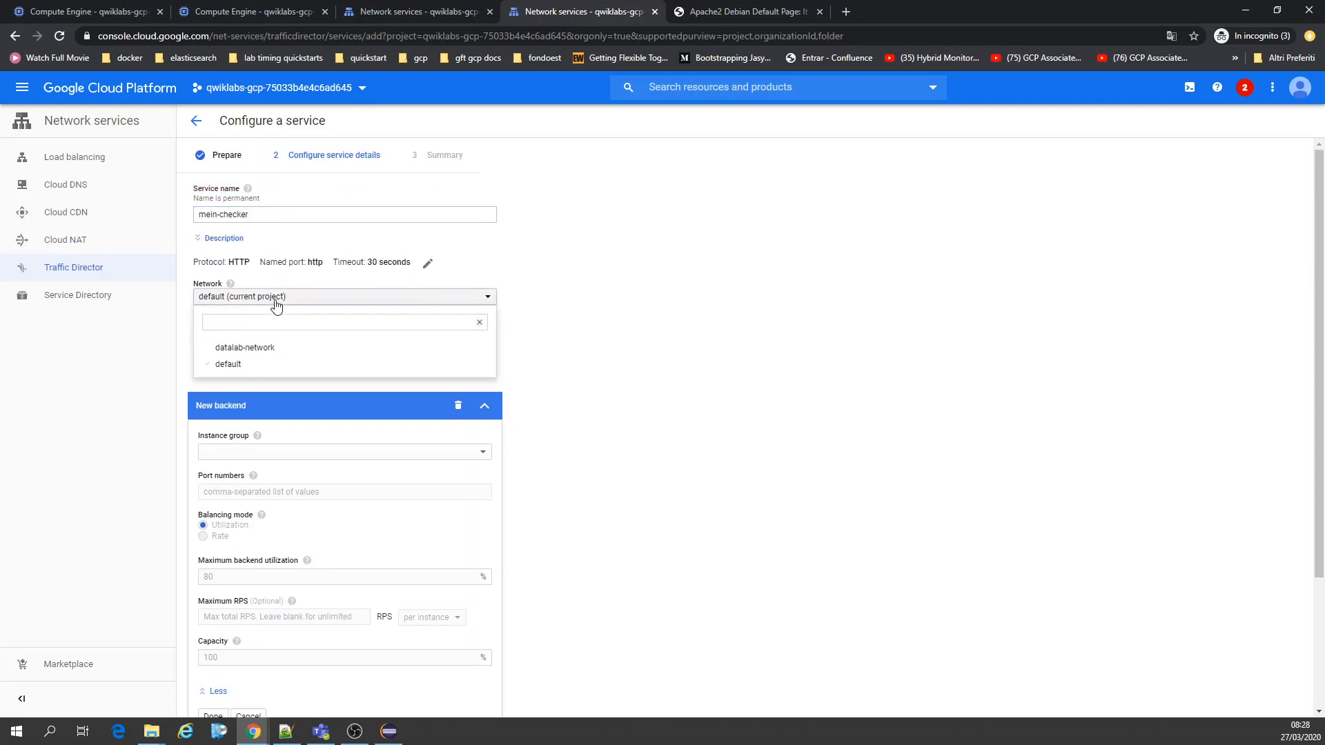
pyautogui.click(585, 284)
# Add us-group-1 as the backend of mein-checker with a maximum of 40 RPS per instance and 60% capacity.
pyautogui.scroll(-1, 587, 282)
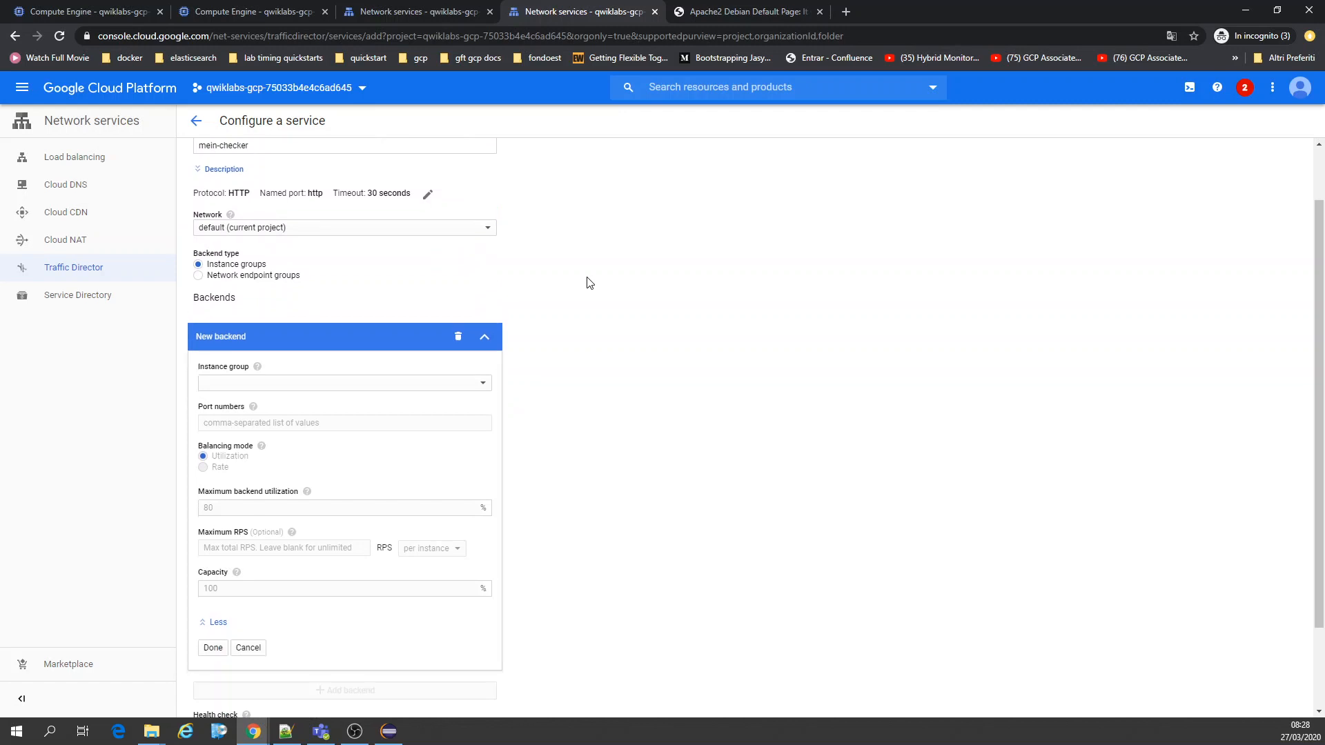
pyautogui.click(282, 389)
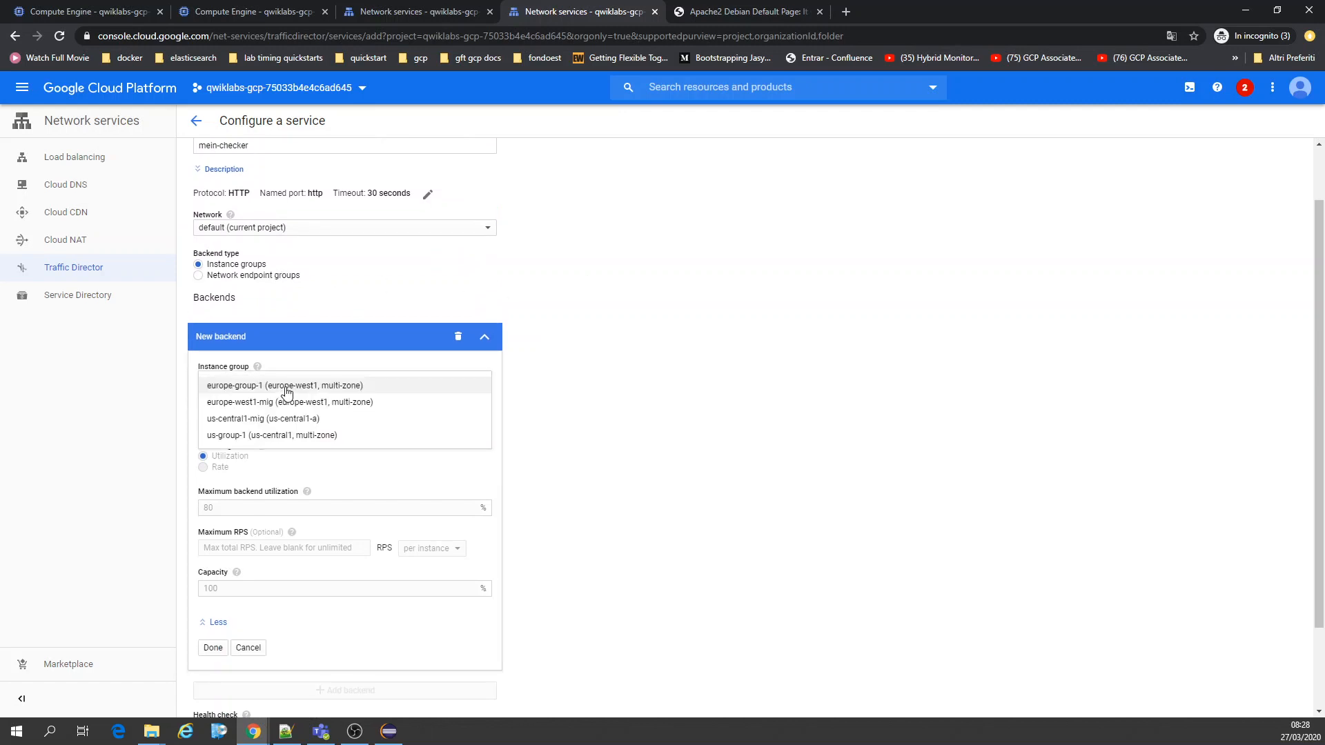
pyautogui.click(269, 436)
pyautogui.scroll(-1, 276, 438)
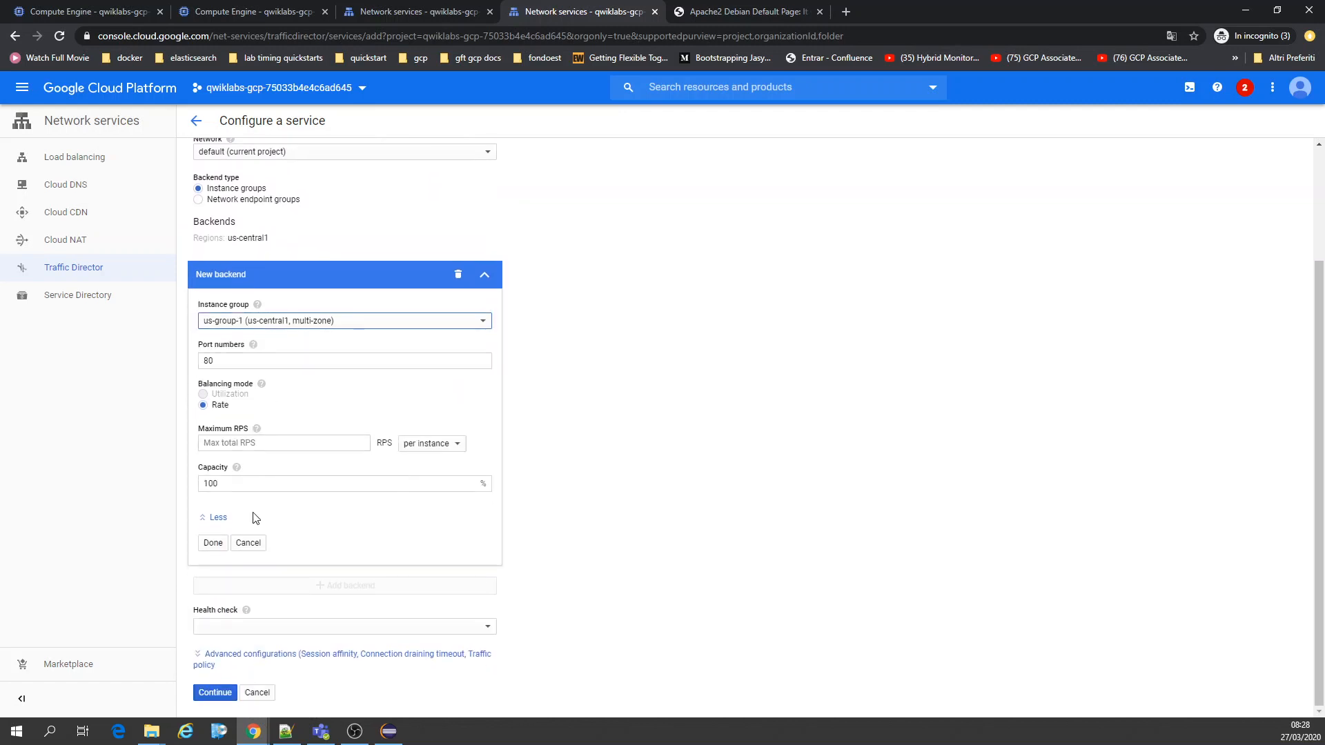
pyautogui.click(228, 445)
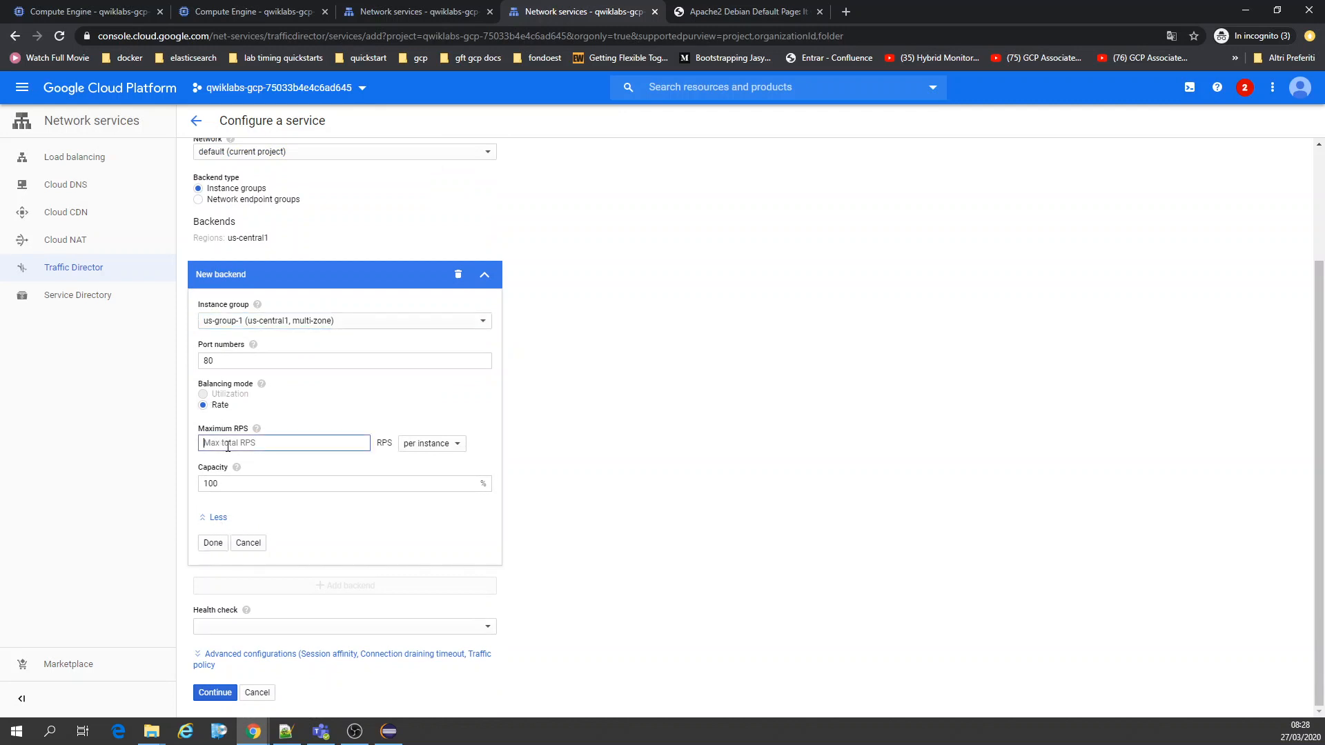
pyautogui.write('40')
pyautogui.moveTo(254, 483); pyautogui.dragTo(202, 487)
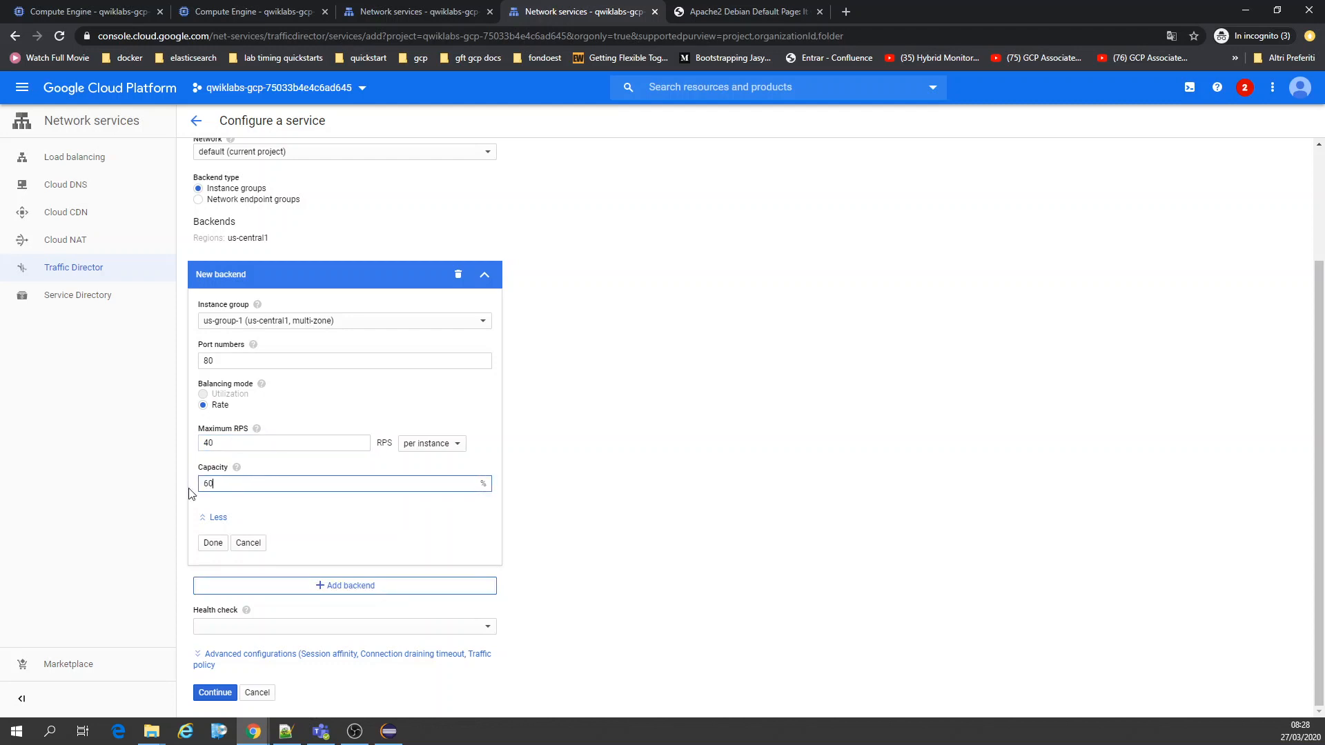
pyautogui.click(212, 542)
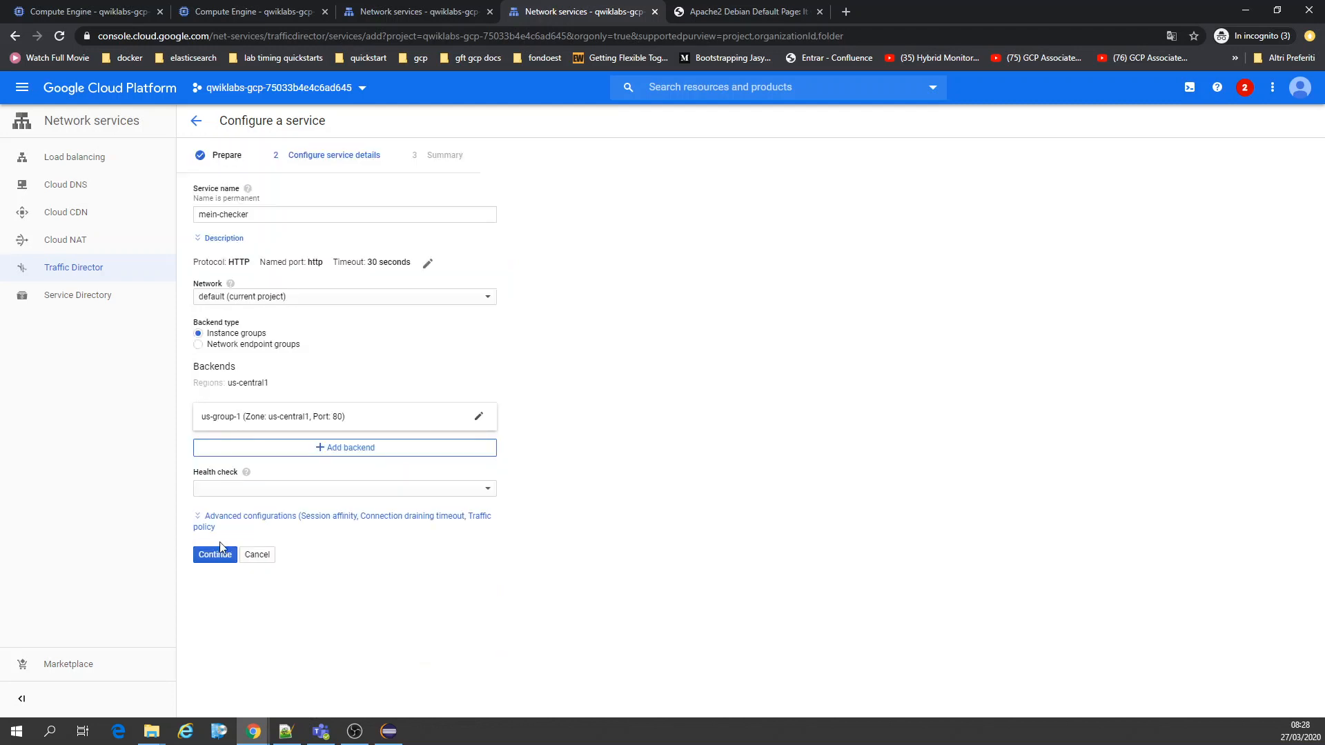
# Assign http-health-check to mein-checker and create the service.
pyautogui.click(230, 491)
pyautogui.click(229, 509)
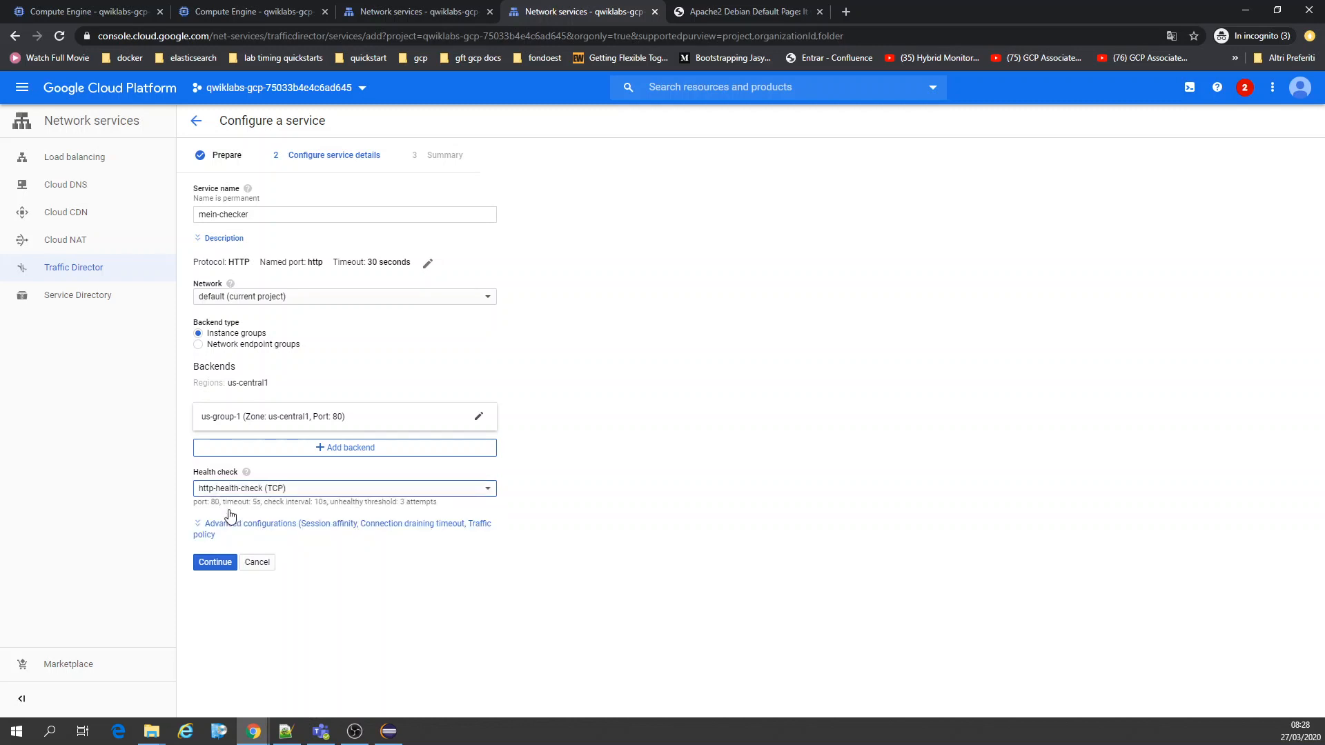
pyautogui.click(217, 560)
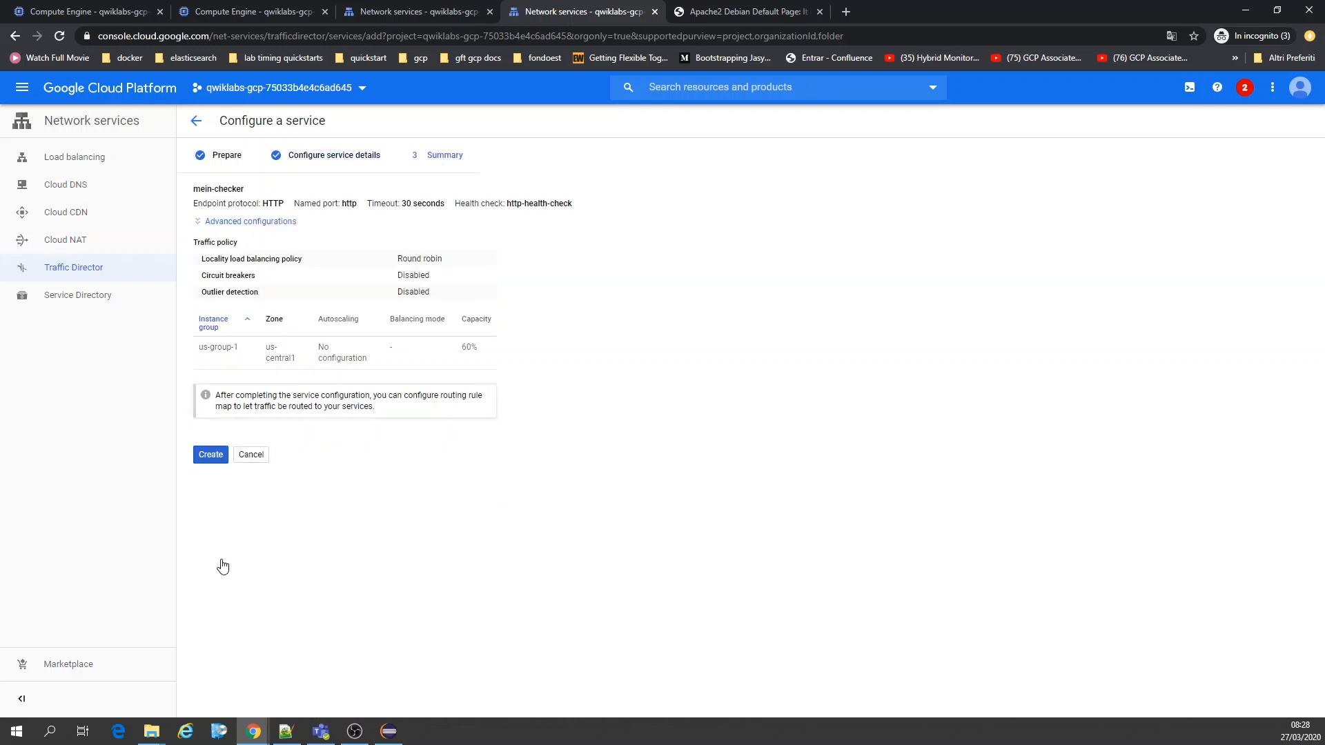
pyautogui.click(213, 456)
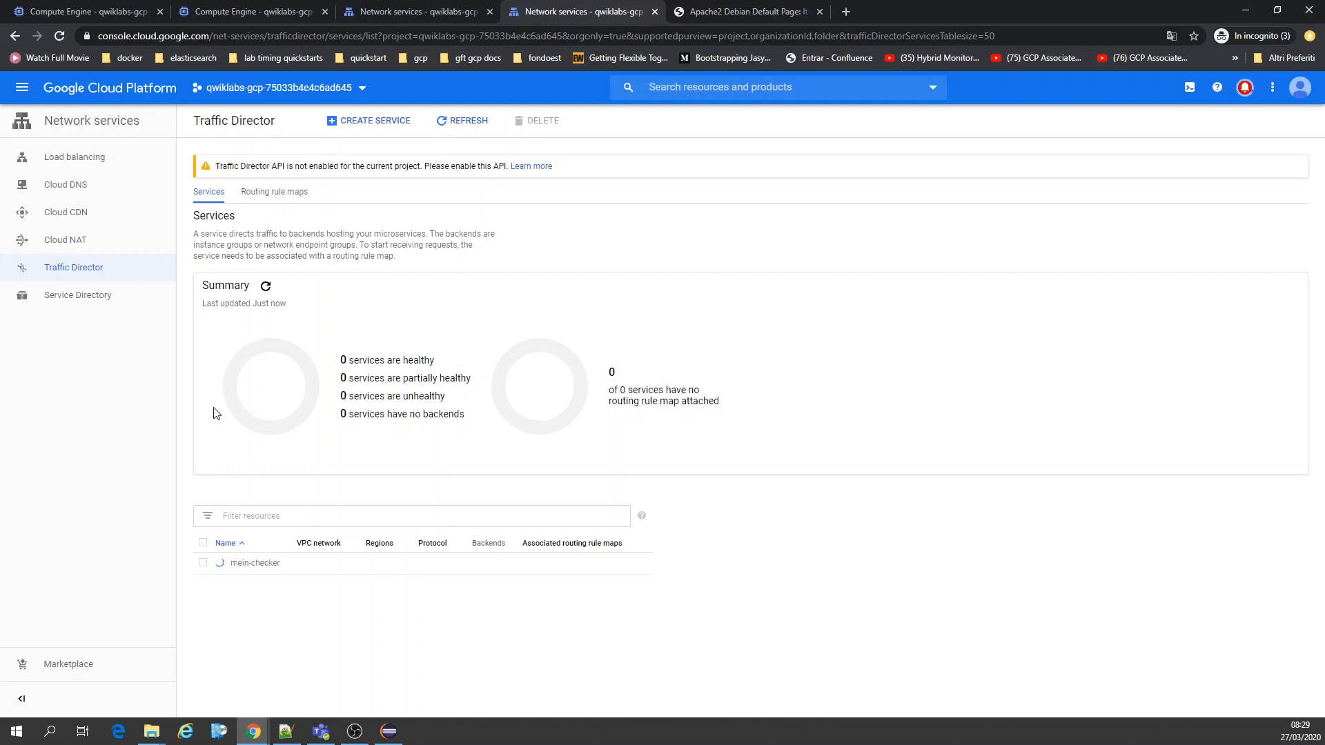
# Start a second Traffic Director service named mein-eu-checker.
pyautogui.click(372, 122)
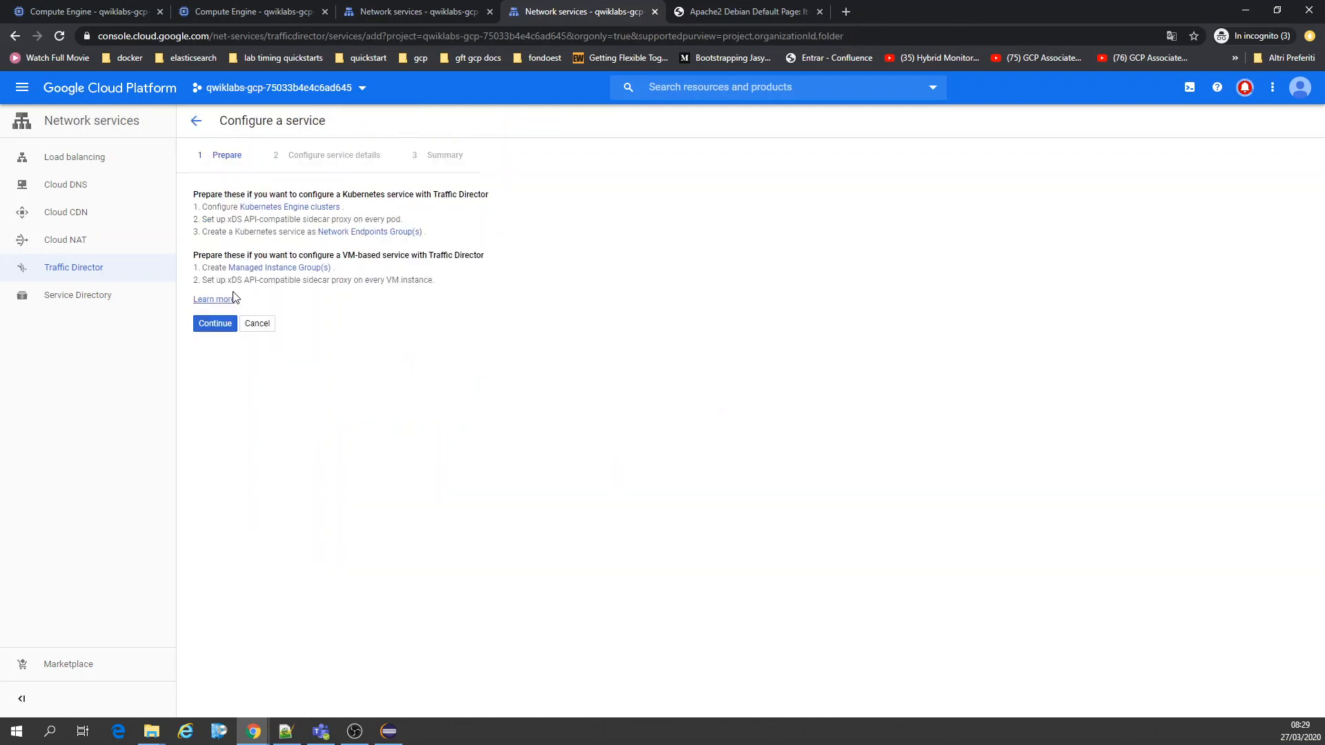
pyautogui.click(216, 324)
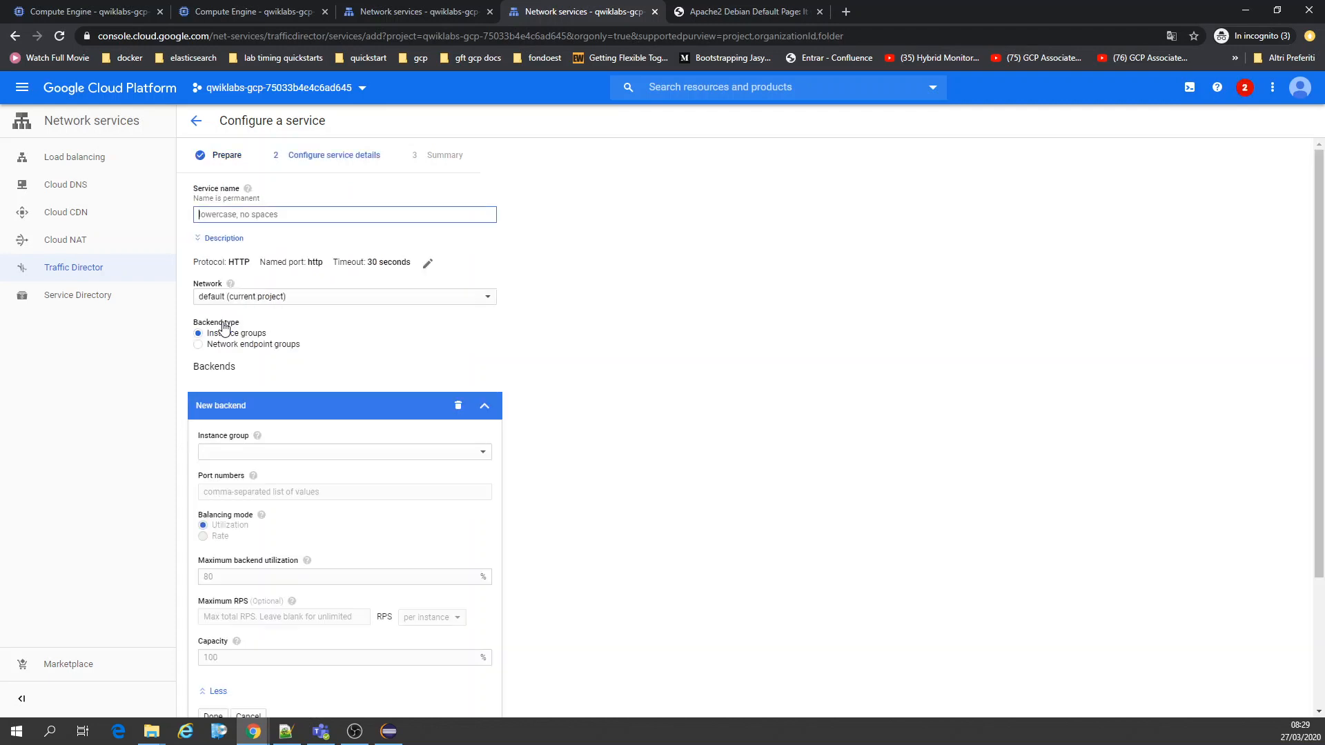
pyautogui.click(256, 215)
pyautogui.write('mein-eu-checker')
# Add europe-group-1 as the backend of mein-eu-checker with a maximum of 40 RPS per instance and 60% capacity.
pyautogui.scroll(-2, 411, 360)
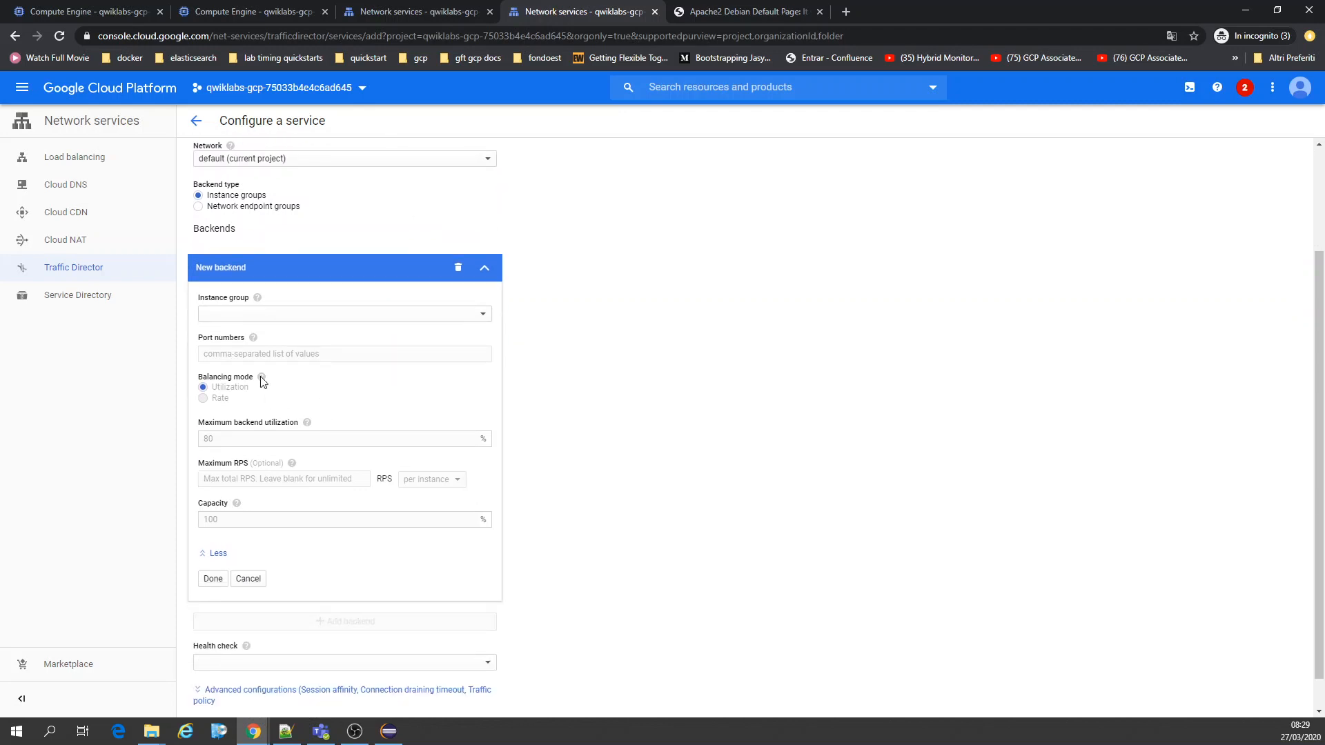
pyautogui.click(246, 318)
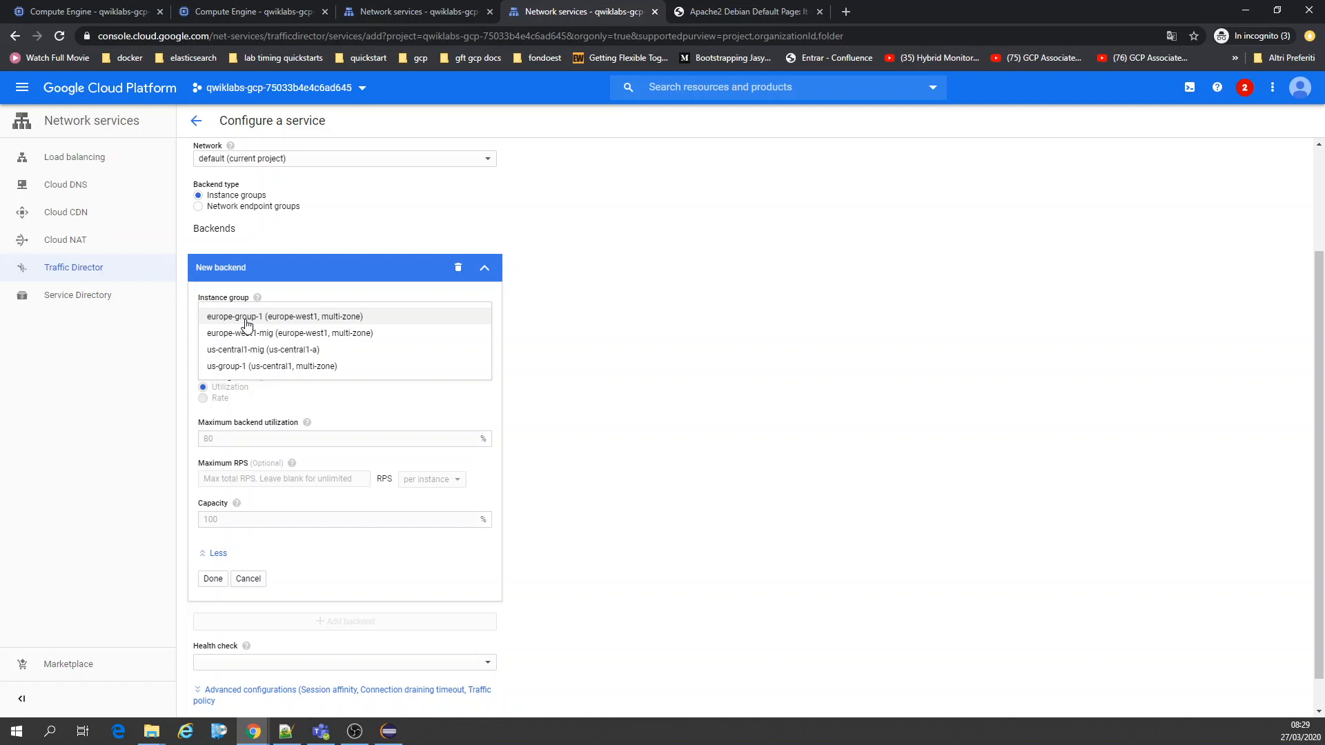
pyautogui.click(246, 319)
pyautogui.click(233, 449)
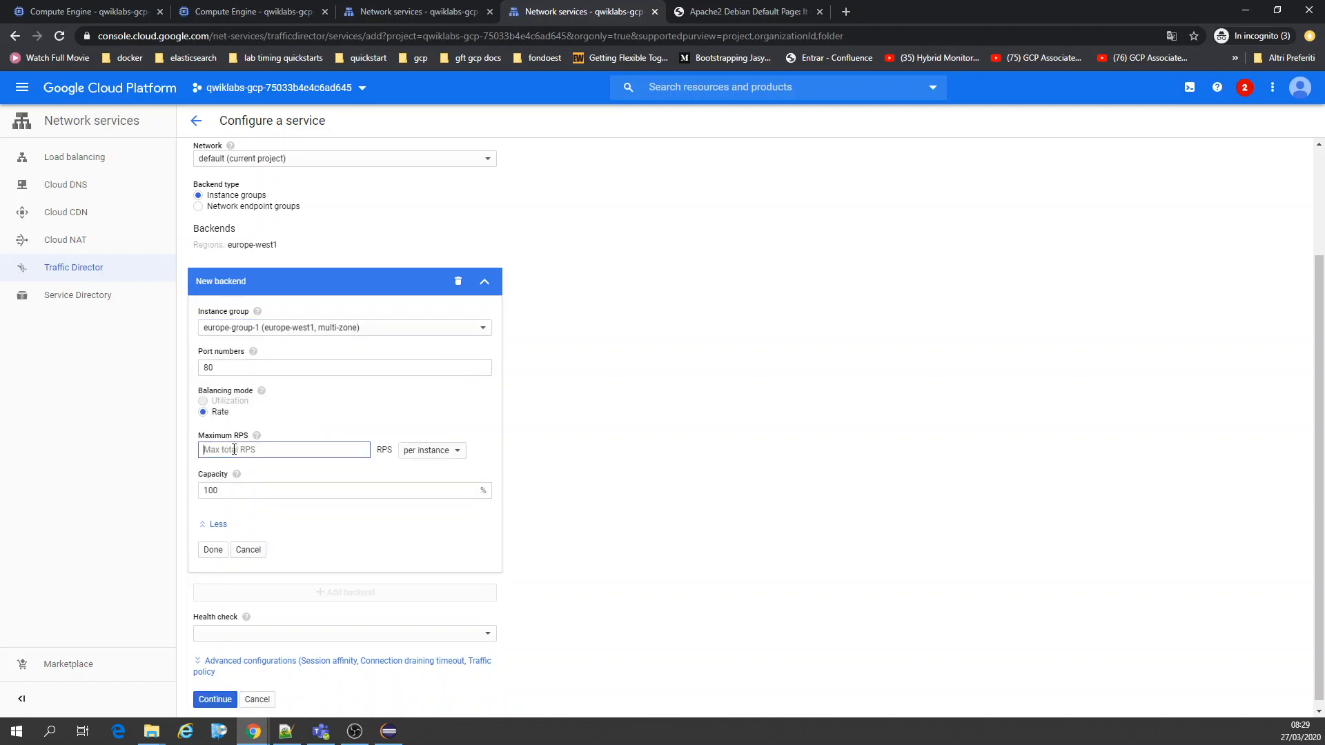
pyautogui.write('40')
pyautogui.moveTo(232, 491); pyautogui.dragTo(191, 496)
pyautogui.write('60')
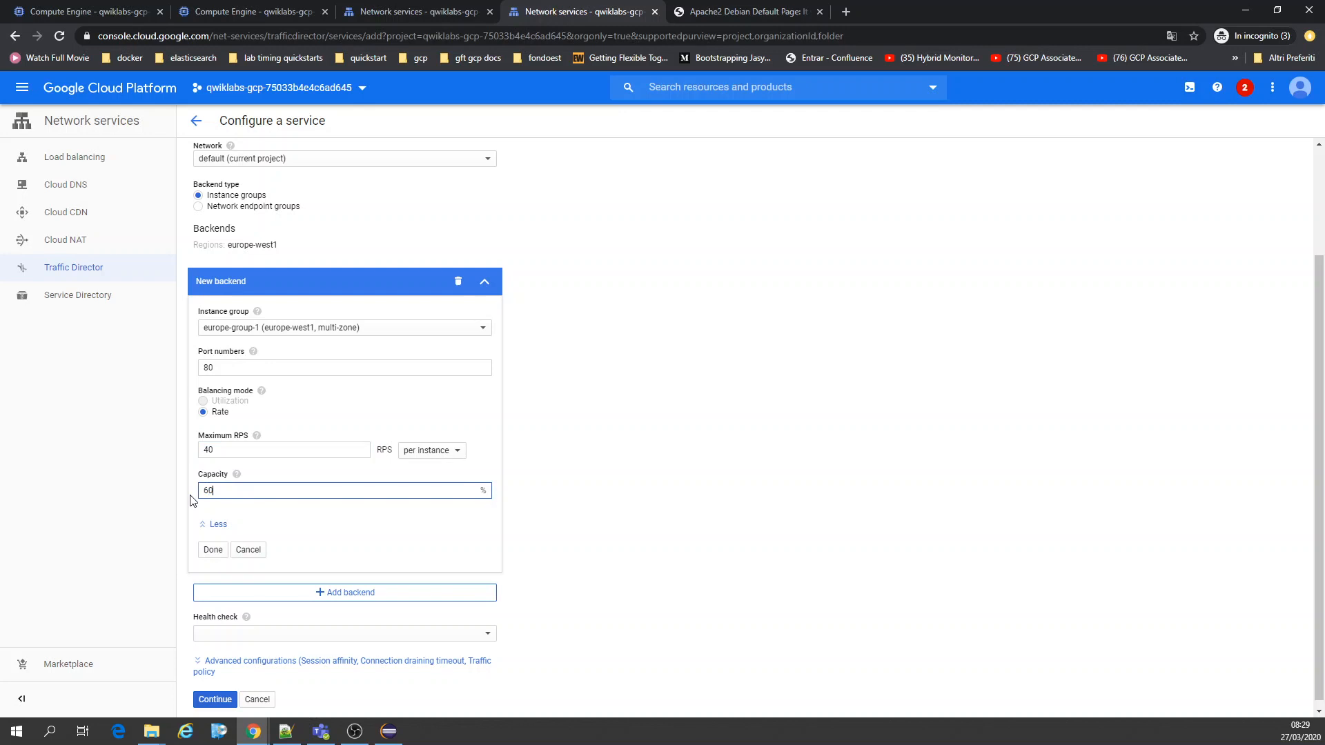
pyautogui.click(213, 549)
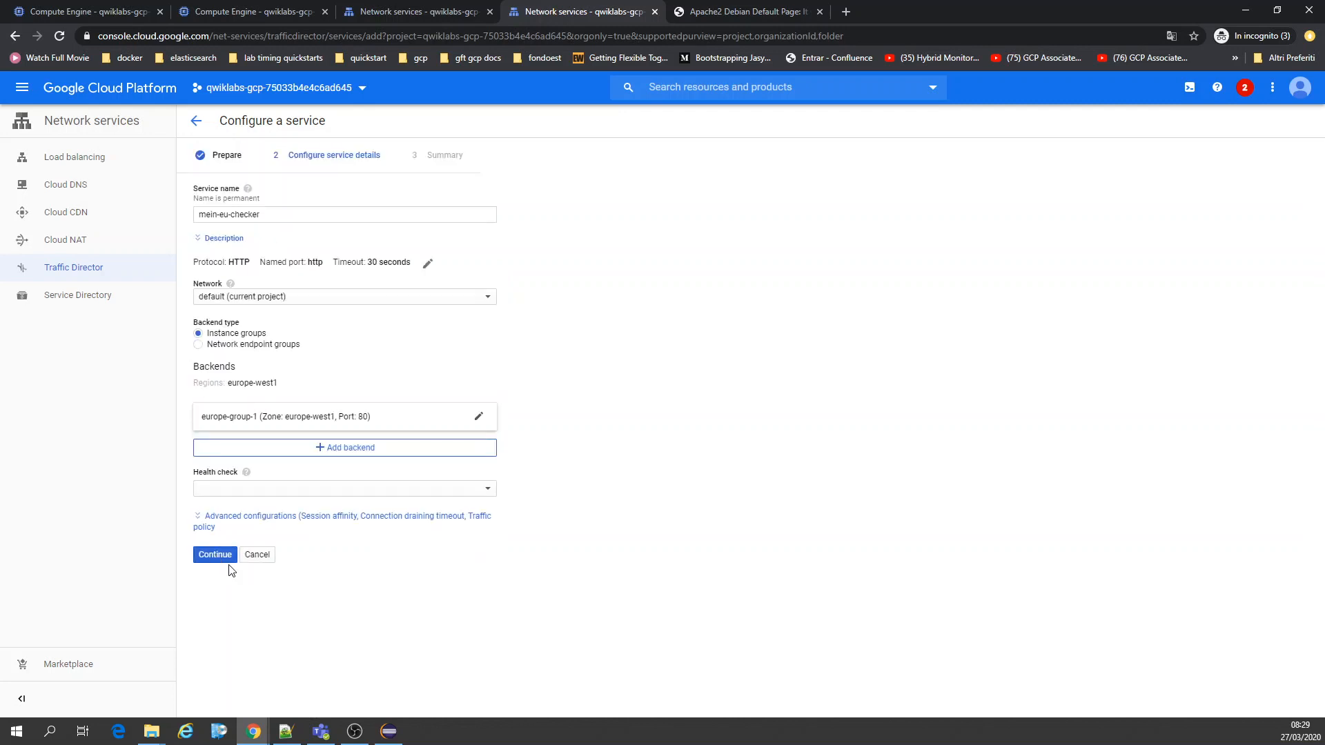
pyautogui.click(302, 487)
pyautogui.click(285, 505)
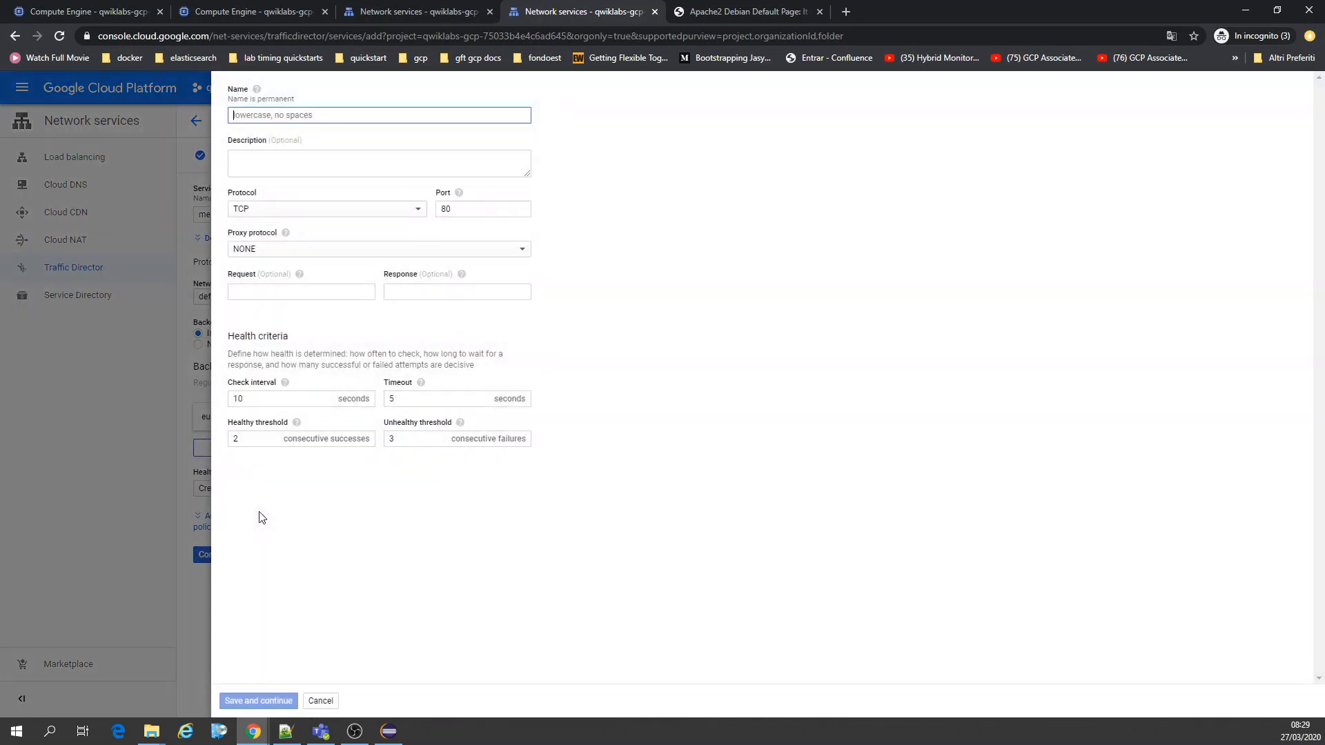
pyautogui.click(196, 606)
pyautogui.click(318, 701)
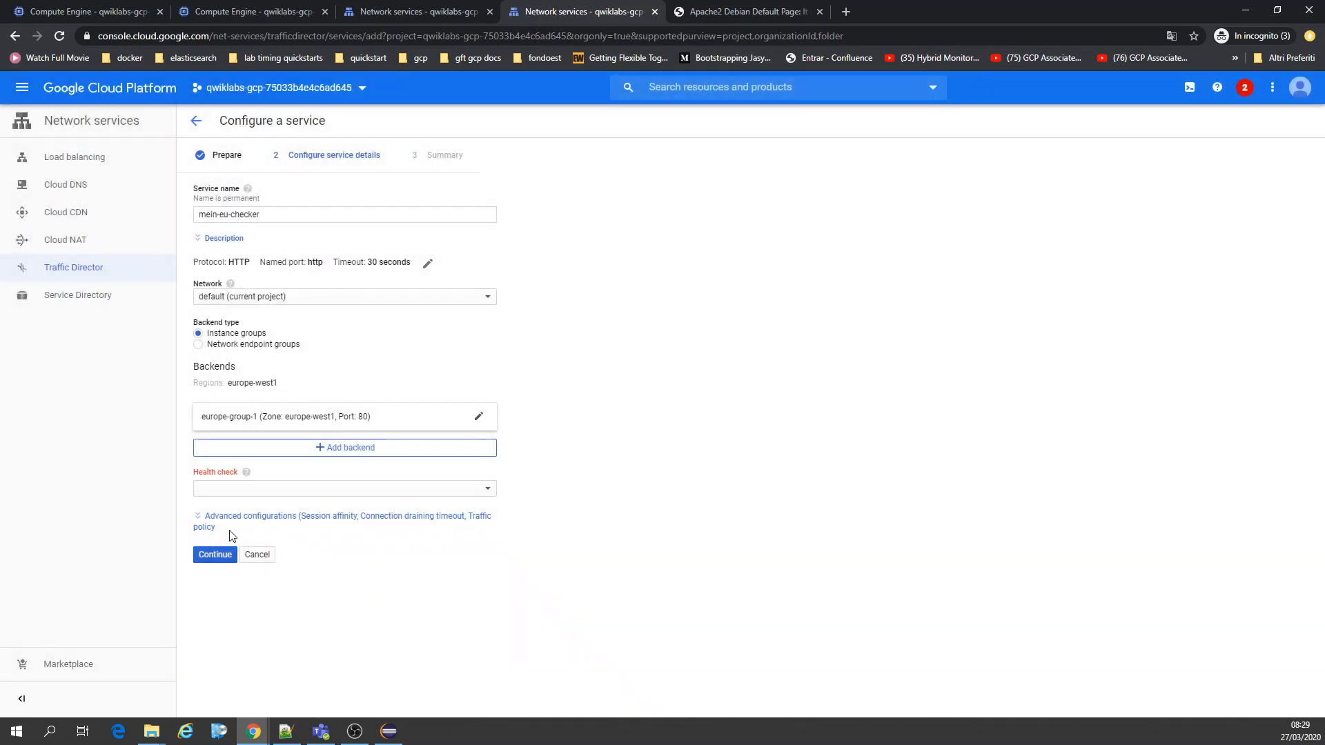
# Assign http-health-check to mein-eu-checker and proceed to the service summary.
pyautogui.click(227, 488)
pyautogui.click(225, 507)
pyautogui.click(230, 566)
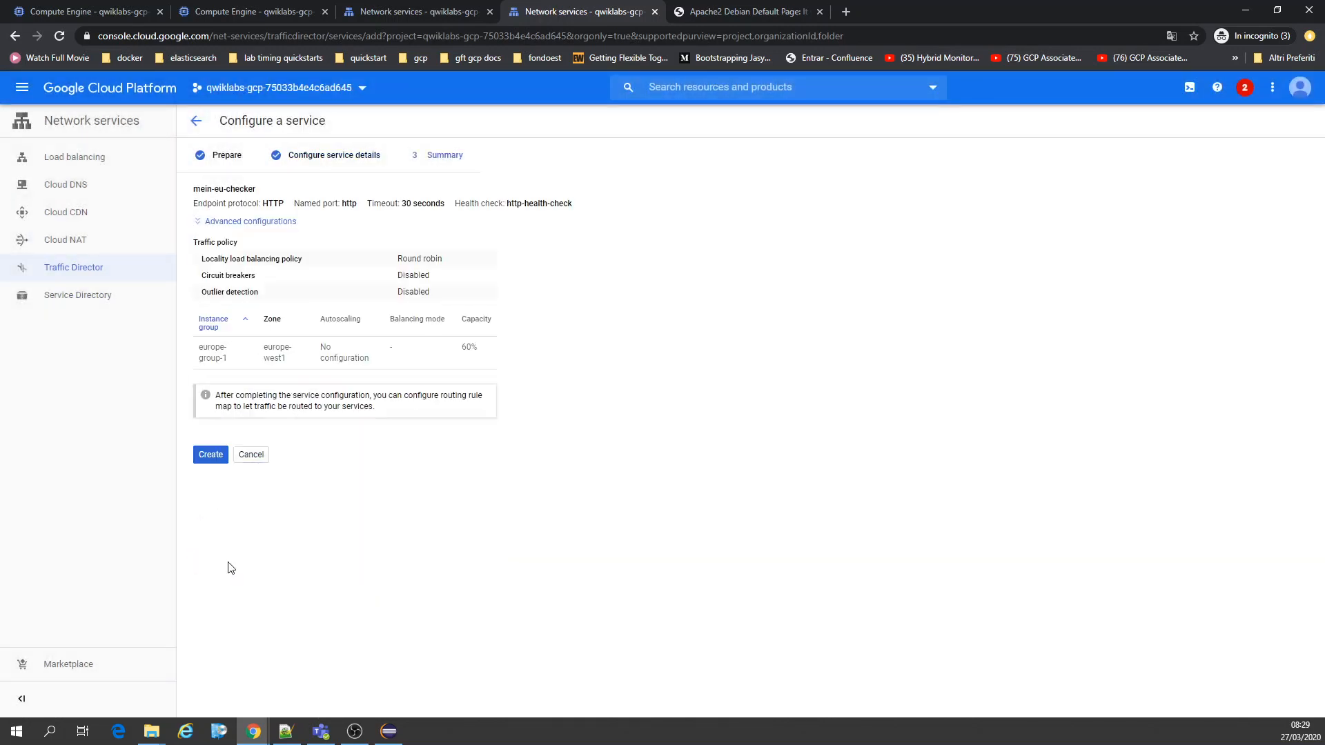
# Create the mein-eu-checker service and refresh the Traffic Director services list.
pyautogui.click(211, 456)
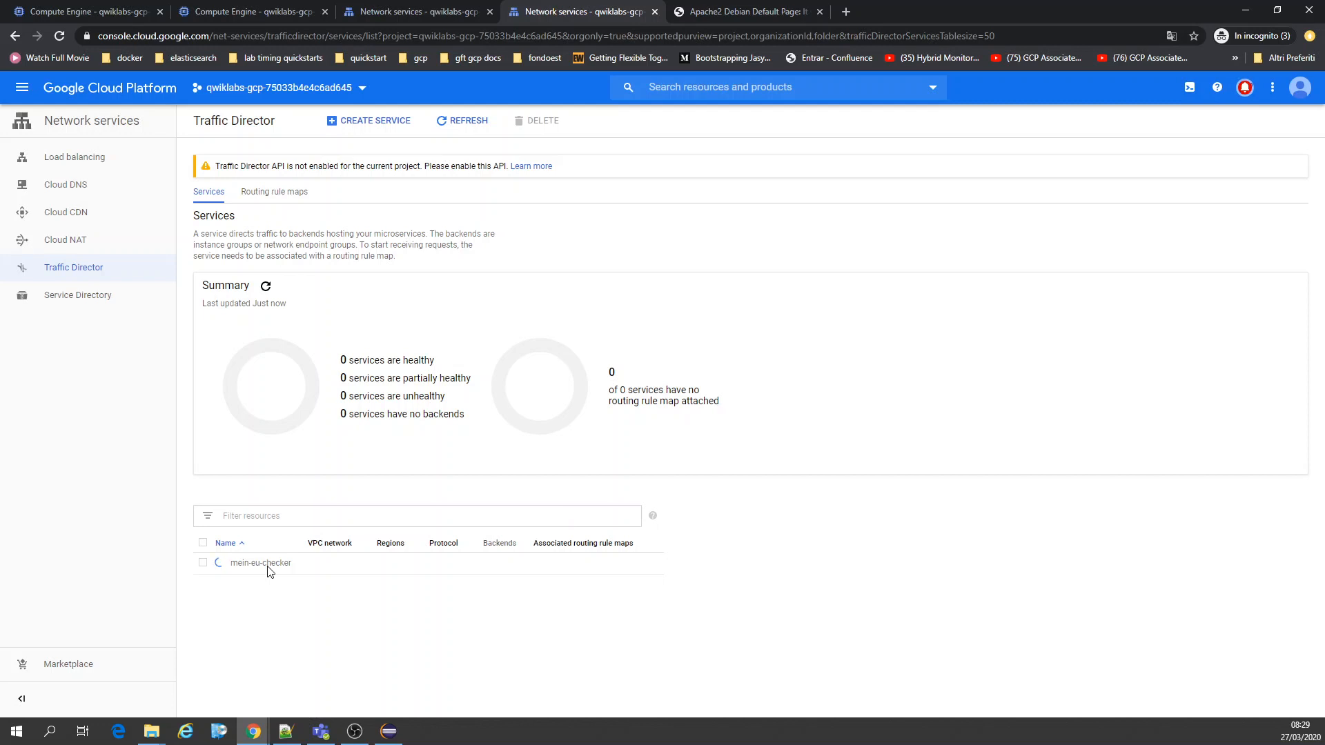
pyautogui.click(445, 121)
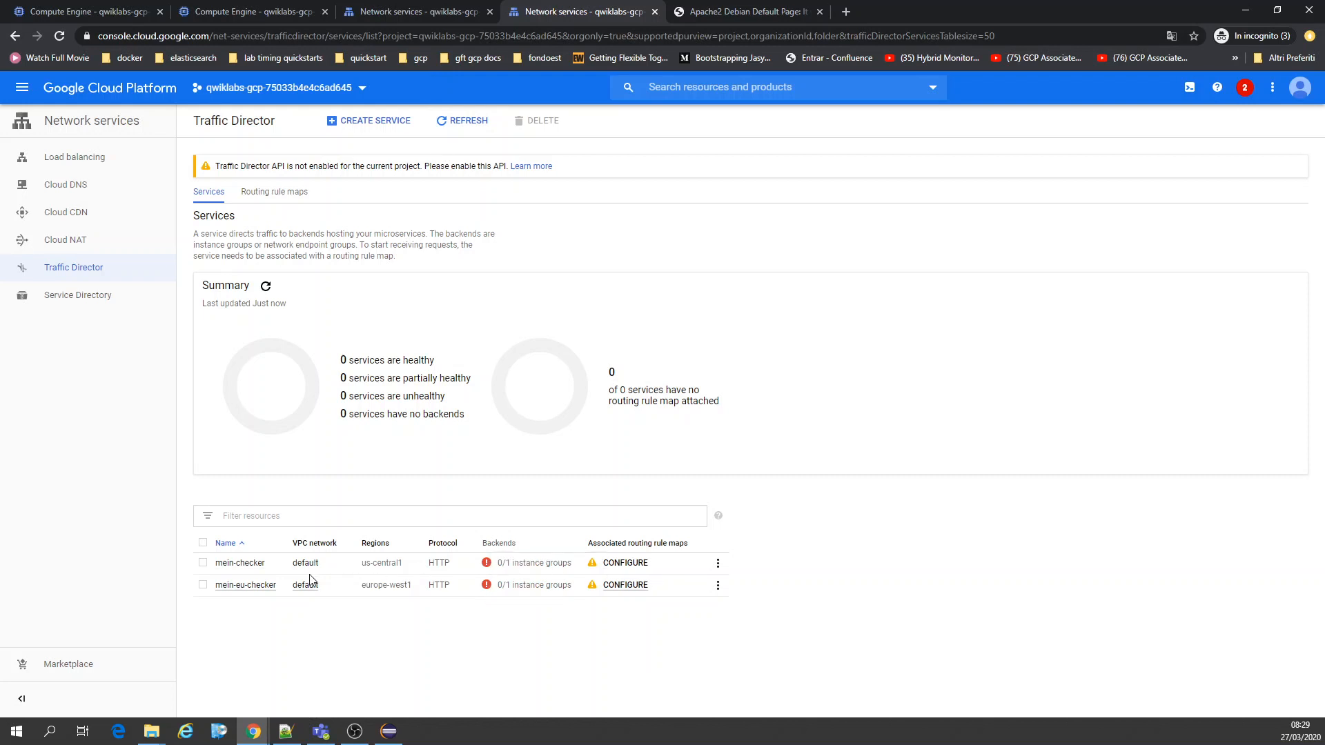
# Edit mein-checker's us-group-1 backend to a maximum of 50 RPS per instance and 100% capacity, and save the service.
pyautogui.click(239, 564)
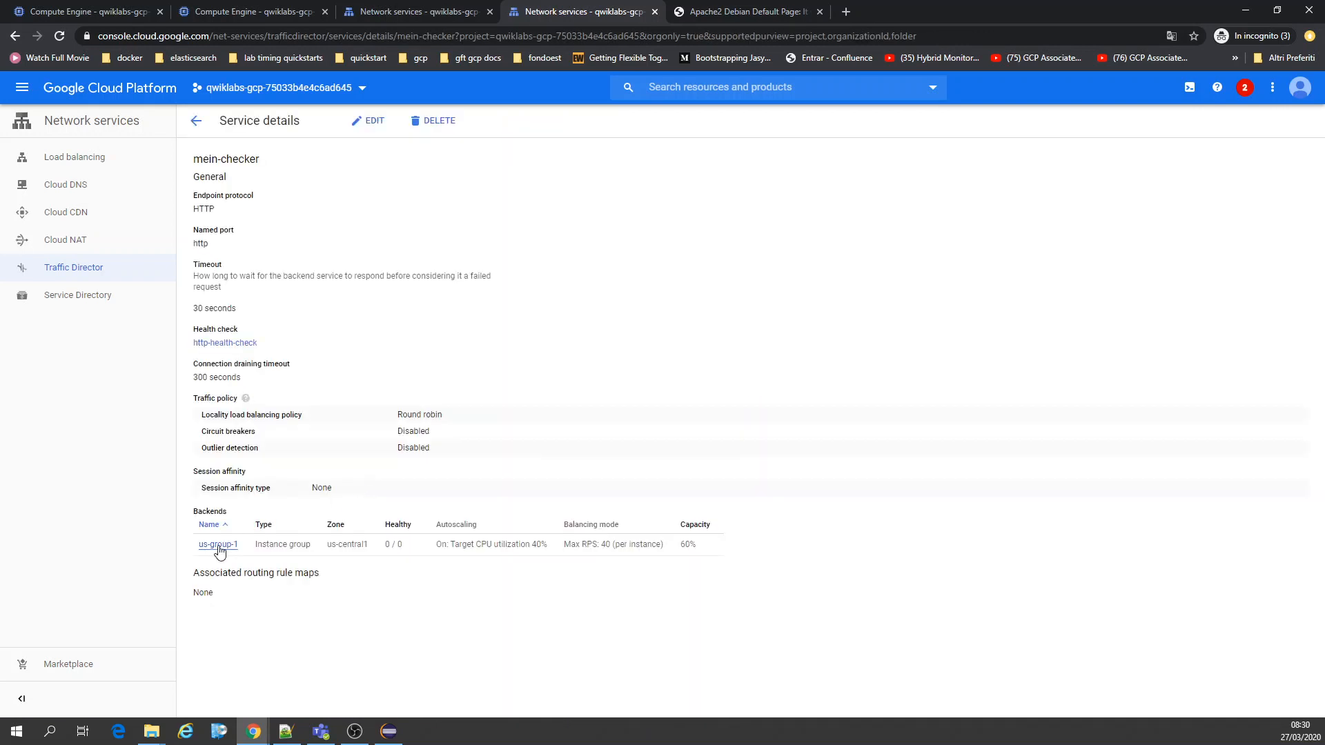
pyautogui.click(368, 121)
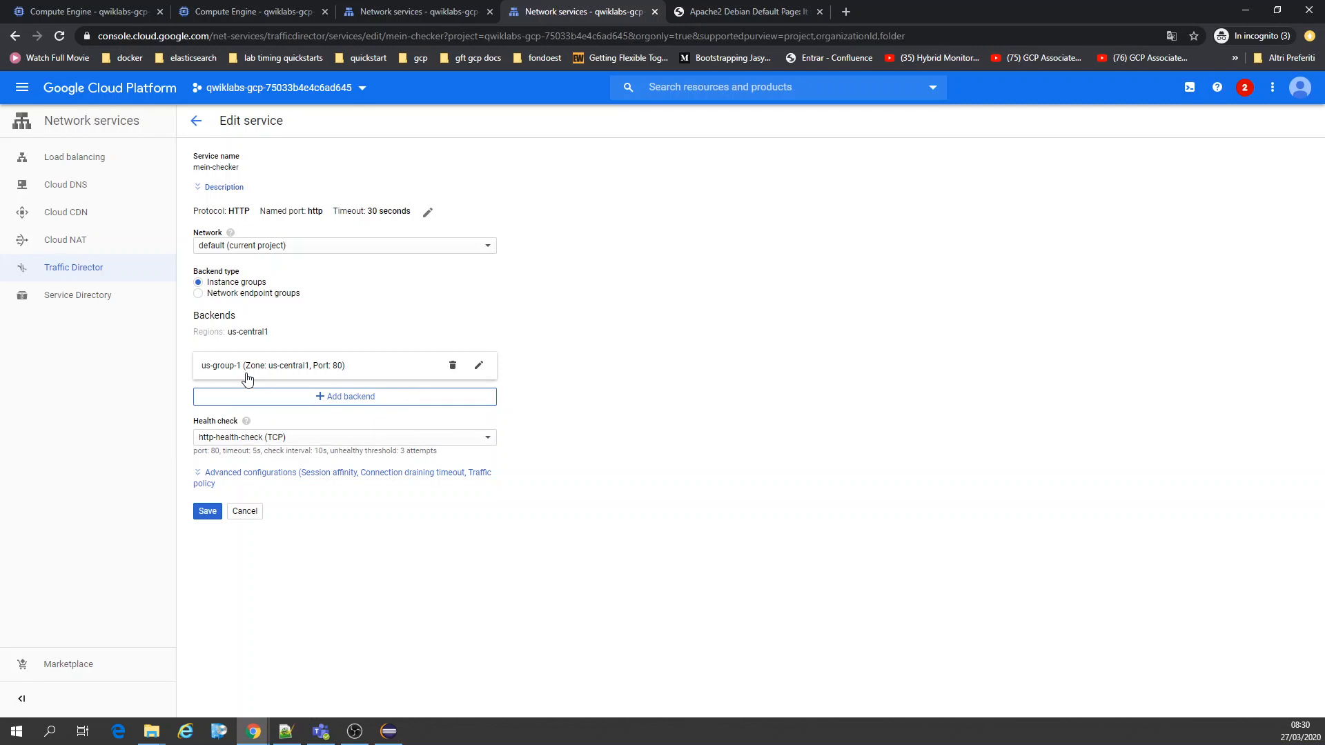
pyautogui.click(248, 379)
pyautogui.moveTo(221, 537); pyautogui.dragTo(191, 581)
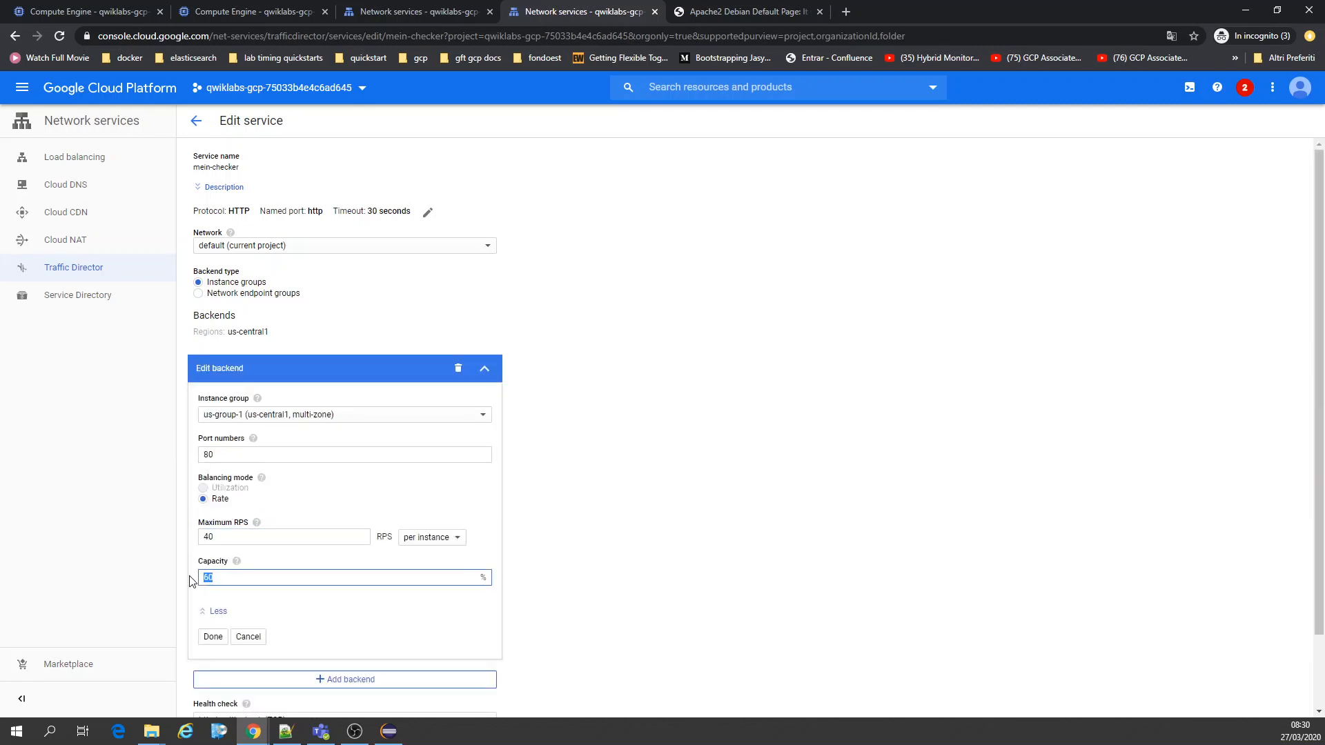
pyautogui.click(232, 532)
pyautogui.moveTo(231, 575); pyautogui.dragTo(201, 539)
pyautogui.write('100')
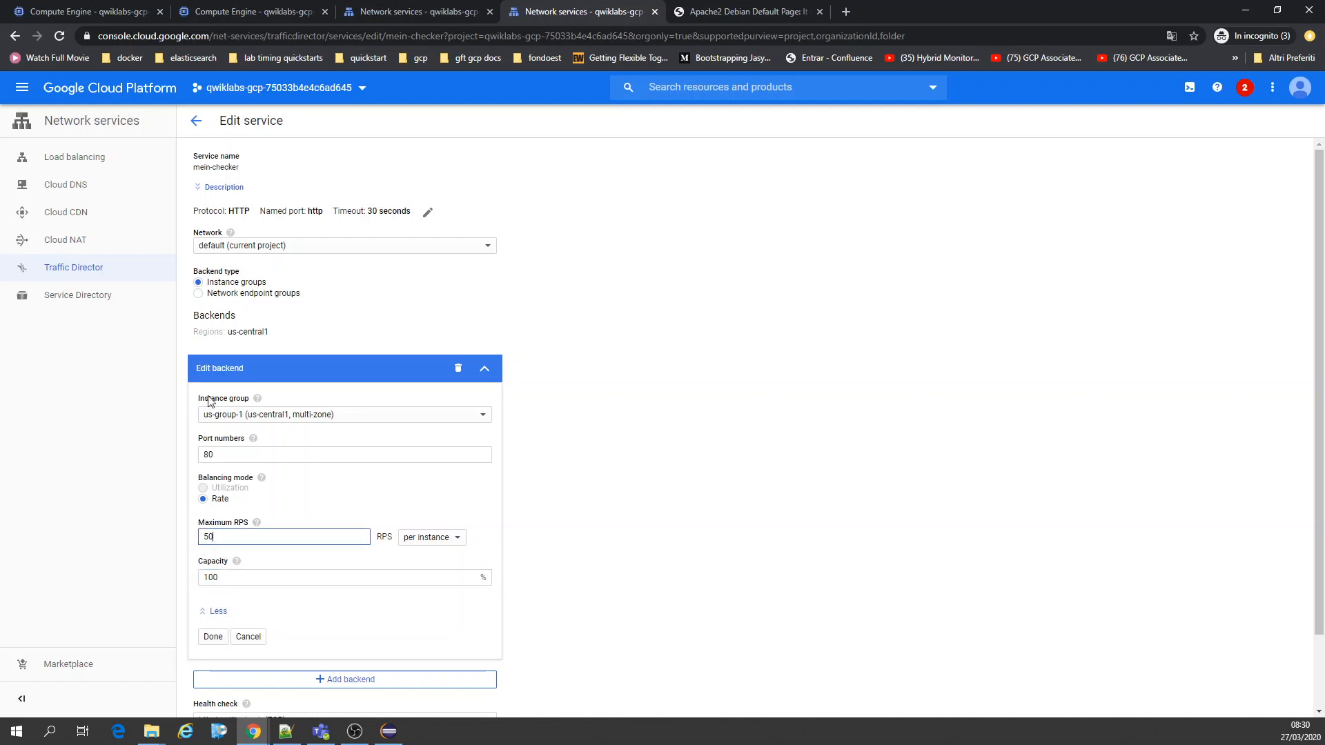
pyautogui.scroll(-1, 266, 566)
pyautogui.click(213, 554)
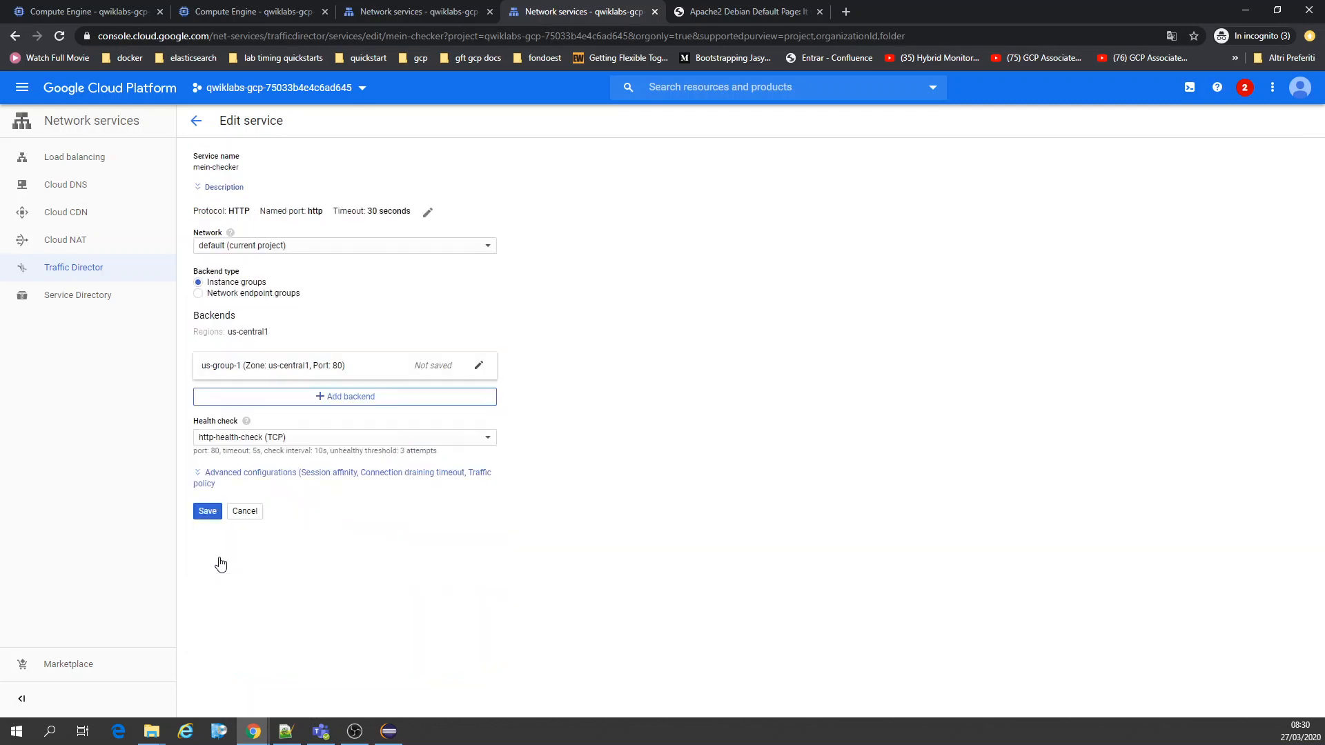
pyautogui.click(209, 513)
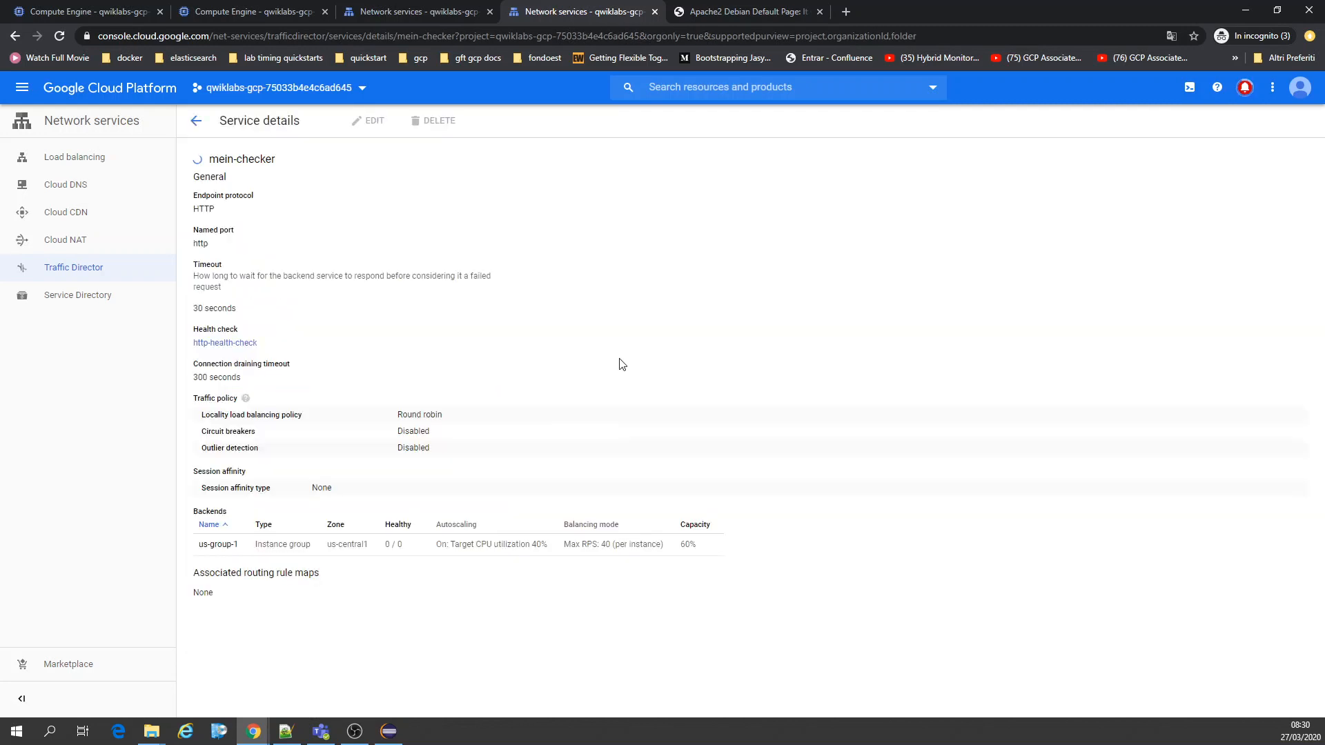
# Return to the Traffic Director services list and open mein-eu-checker for editing.
pyautogui.click(196, 124)
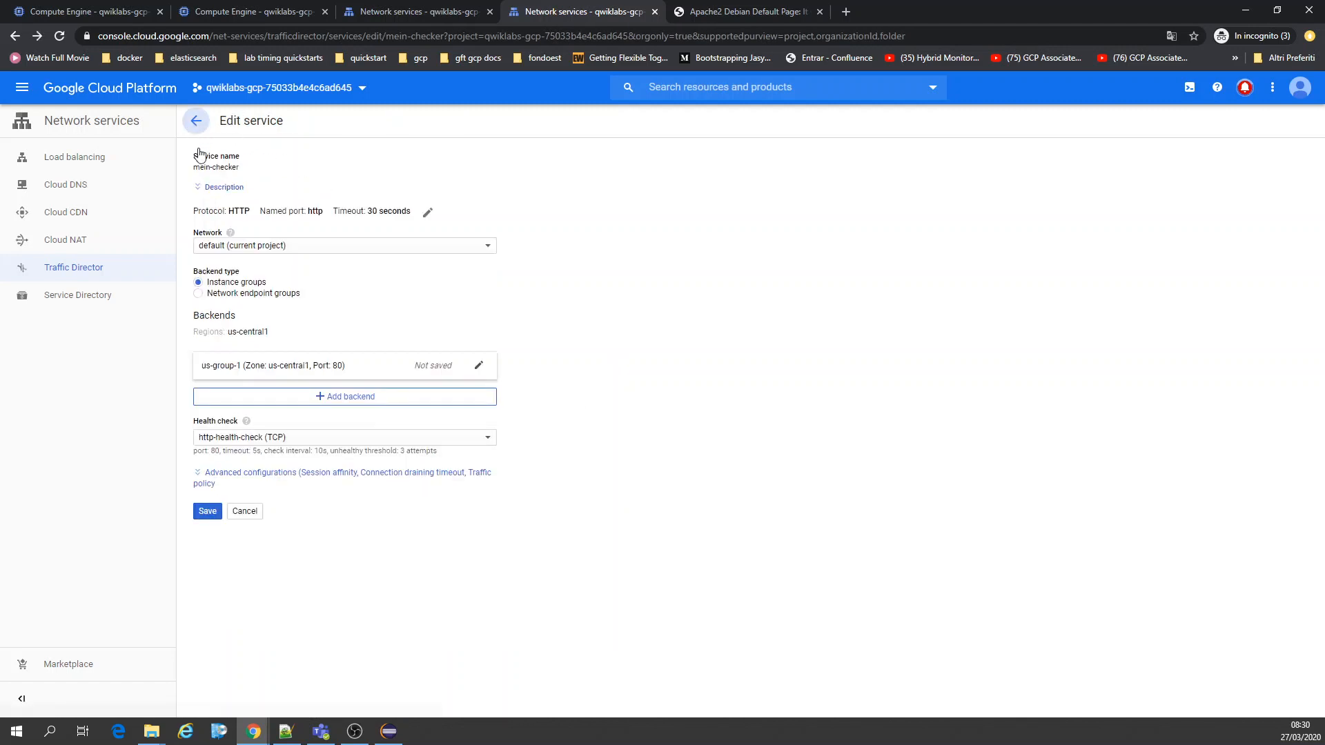
pyautogui.click(196, 122)
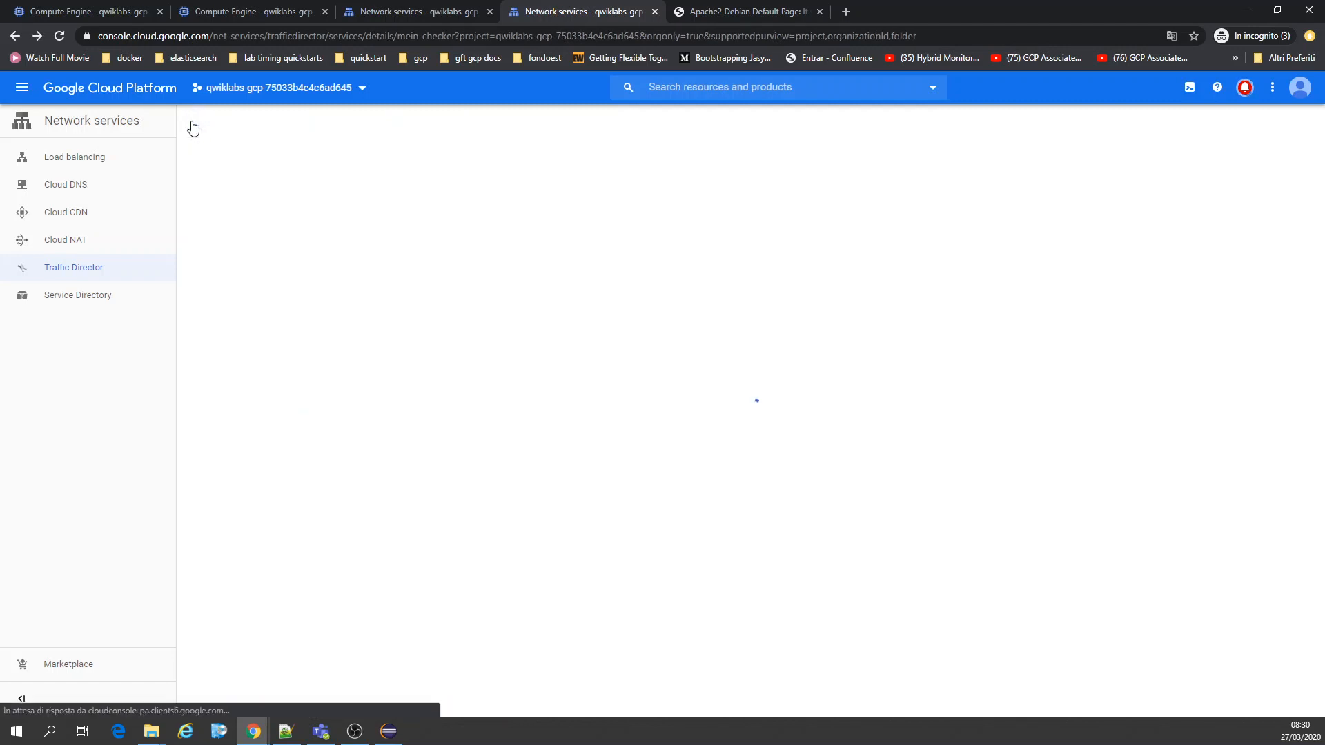
pyautogui.click(99, 275)
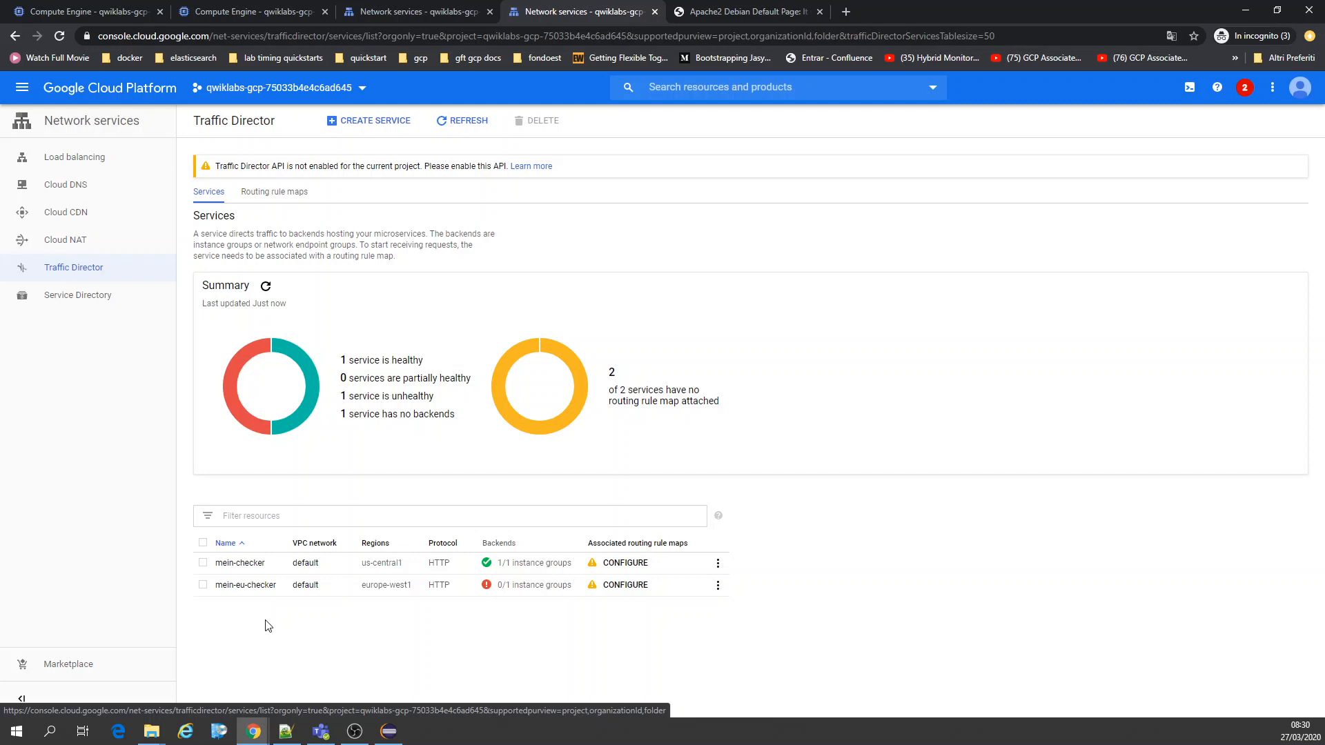
pyautogui.click(246, 586)
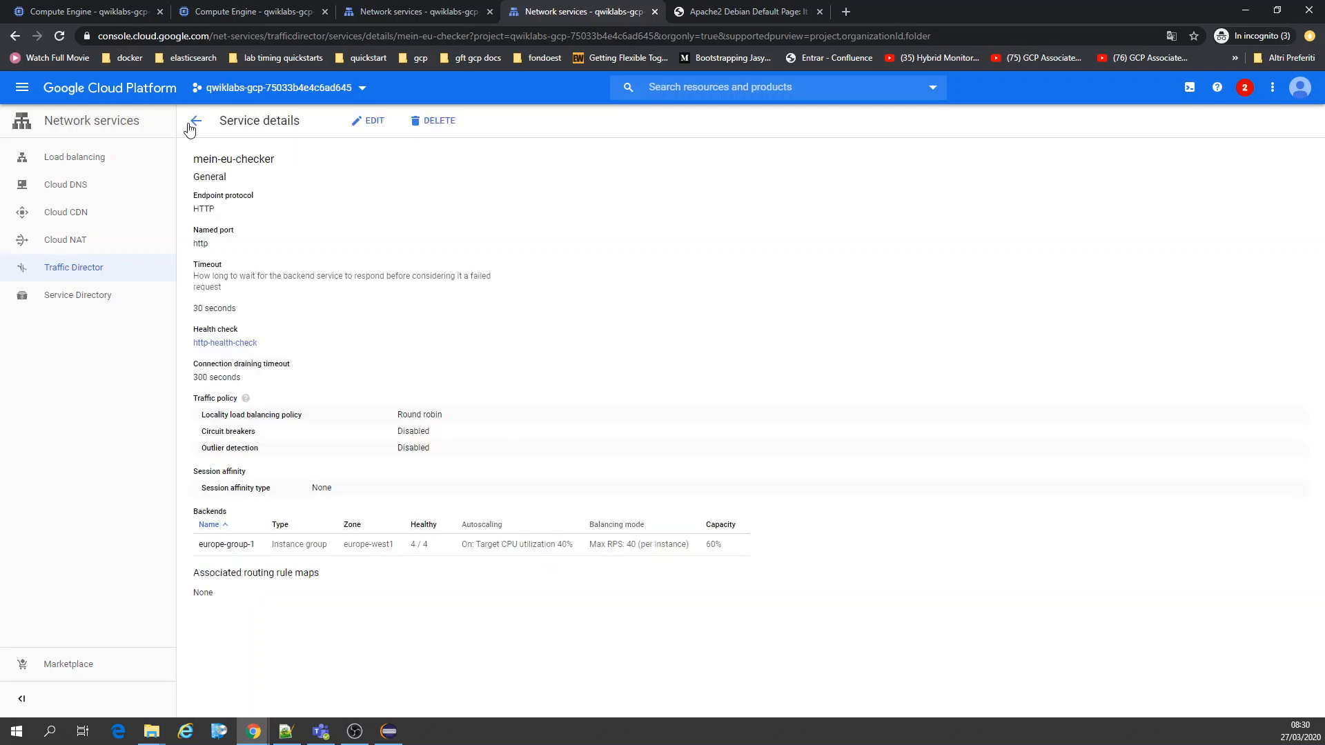
pyautogui.click(353, 122)
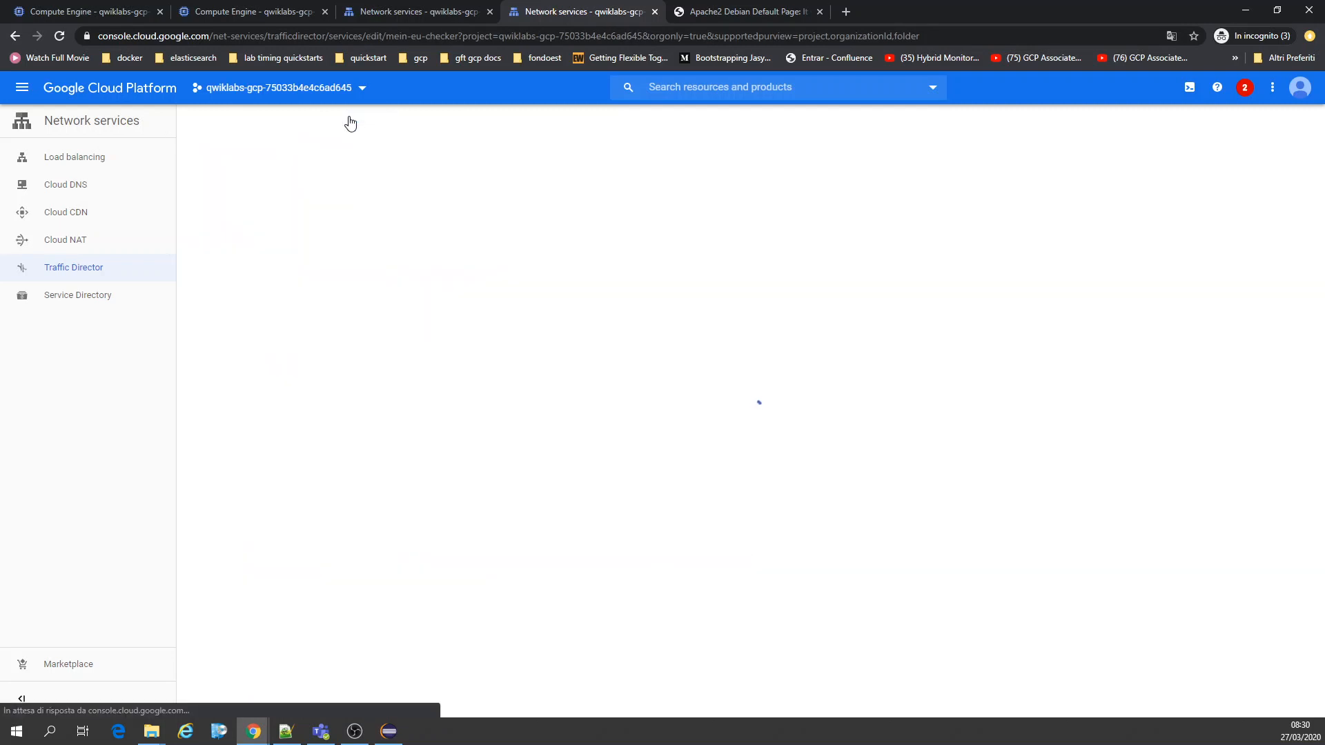
# Check the VM instances, the us-group-1 members and the progress of the stress test in the main-stress-test terminal.
pyautogui.click(385, 9)
pyautogui.click(280, 8)
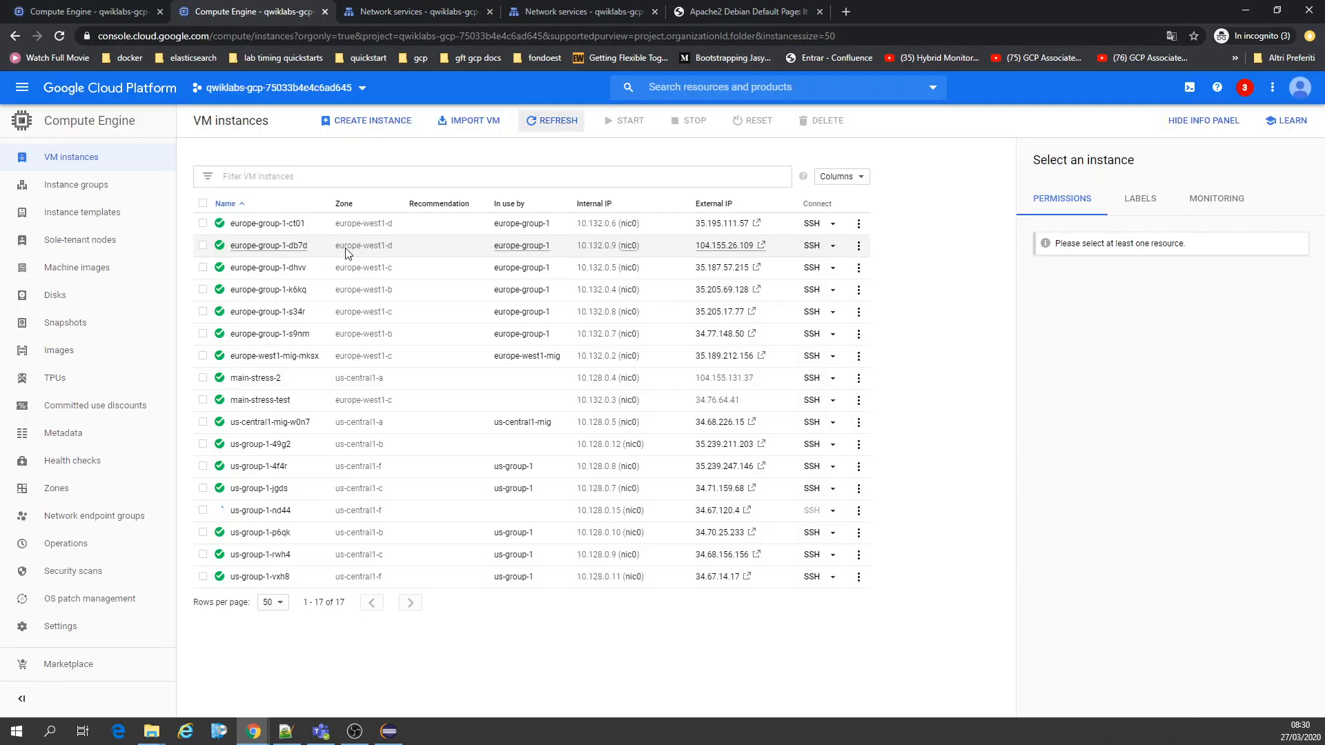
pyautogui.click(513, 532)
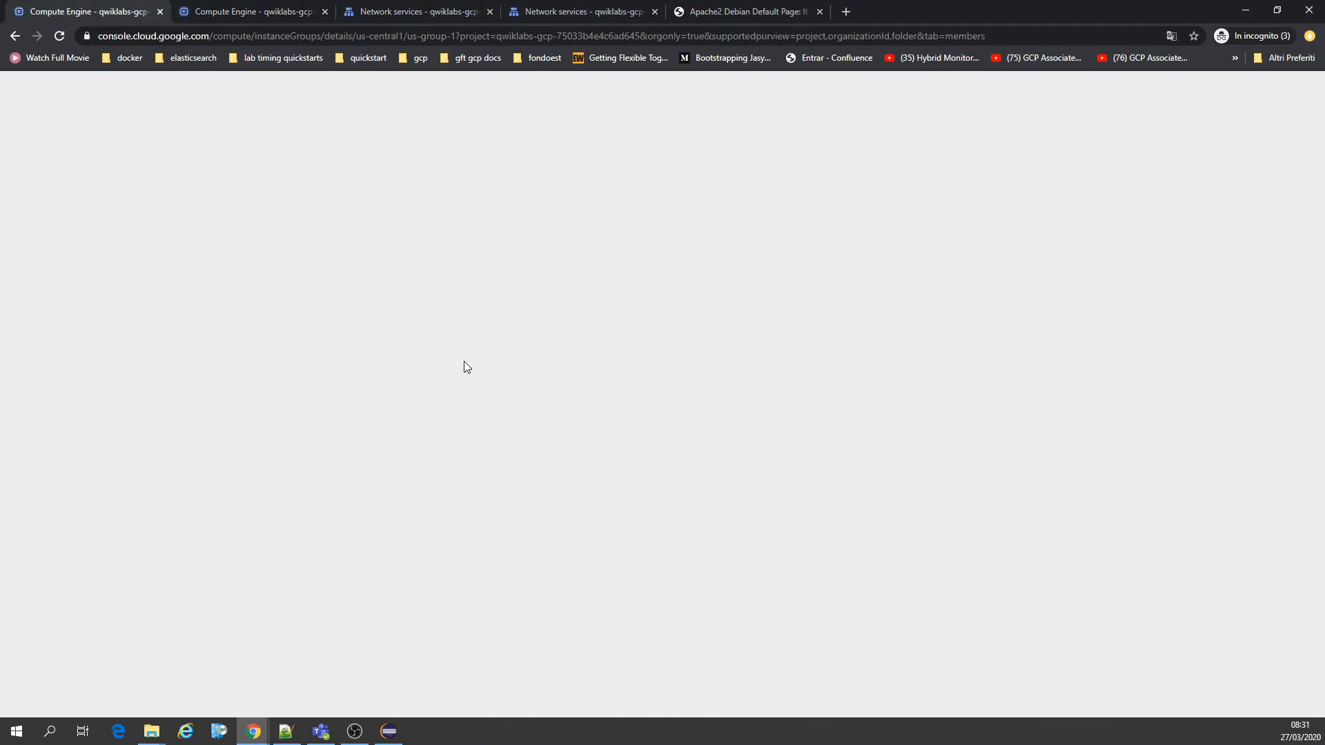
pyautogui.moveTo(266, 721)
pyautogui.click(321, 668)
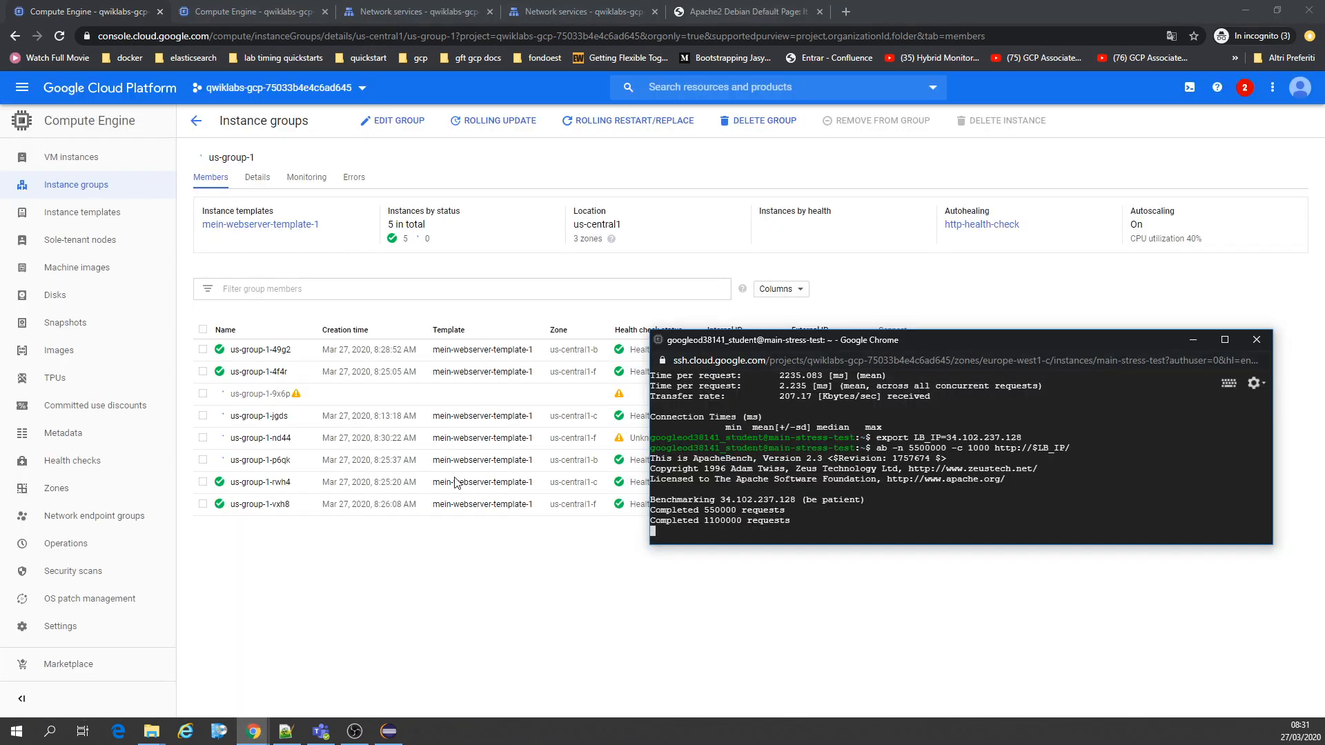
pyautogui.click(467, 668)
# Set the capacity of mein-eu-checker's europe-group-1 backend to 100%, save the service and return to the services list.
pyautogui.click(539, 8)
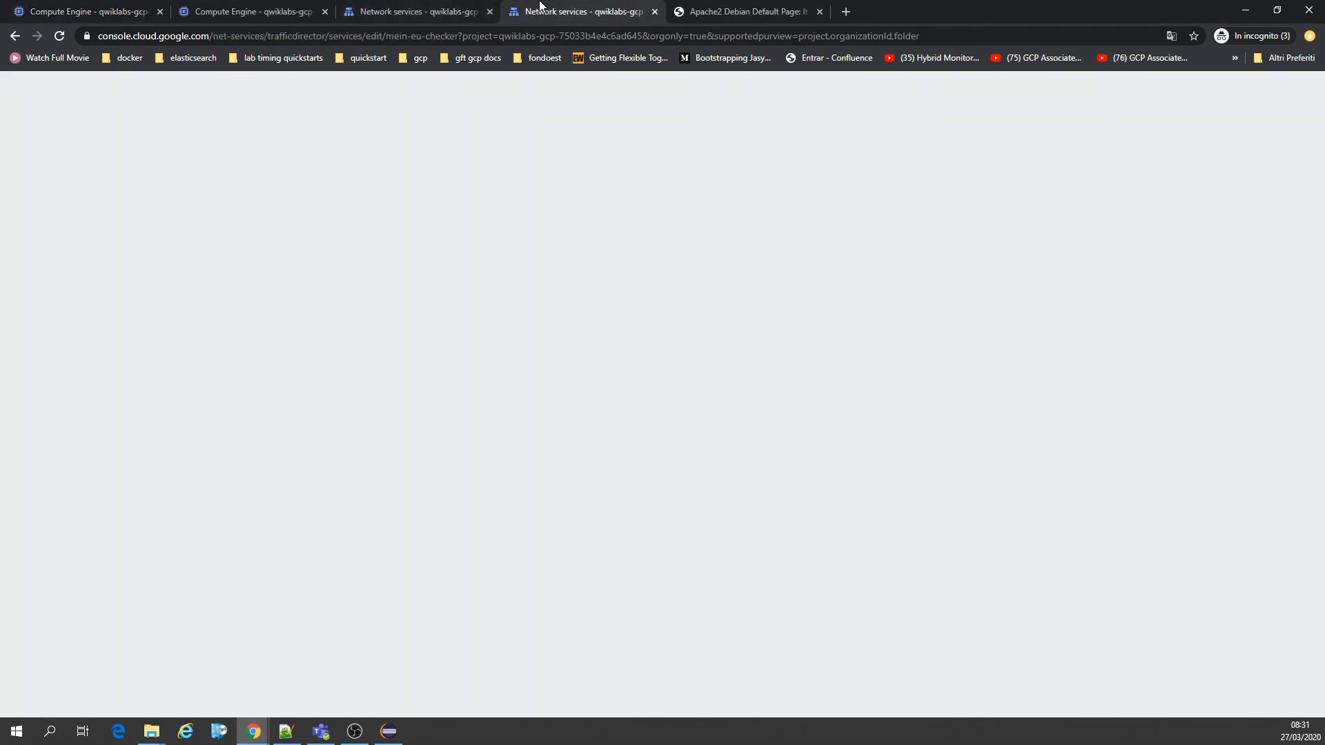
pyautogui.click(266, 378)
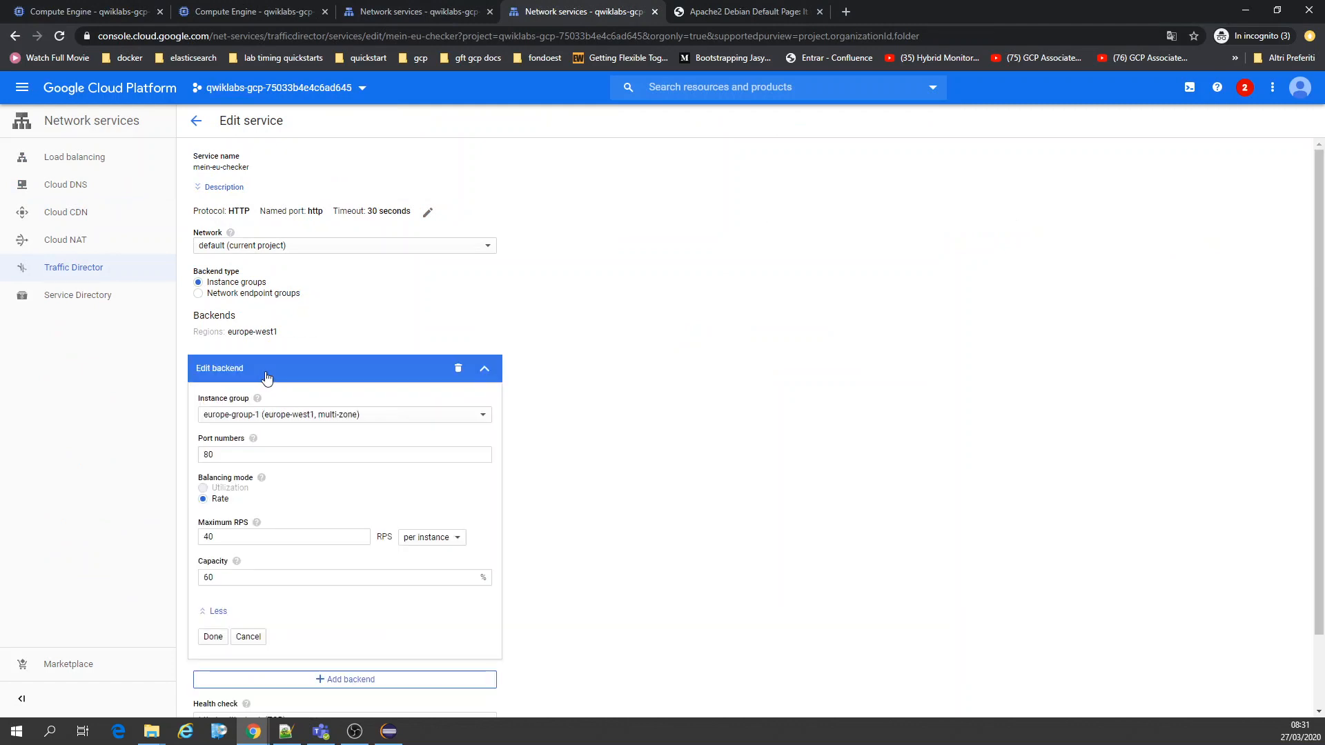
pyautogui.moveTo(222, 540); pyautogui.dragTo(181, 545)
pyautogui.press('Tab')
pyautogui.press('Tab')
pyautogui.press('Tab')
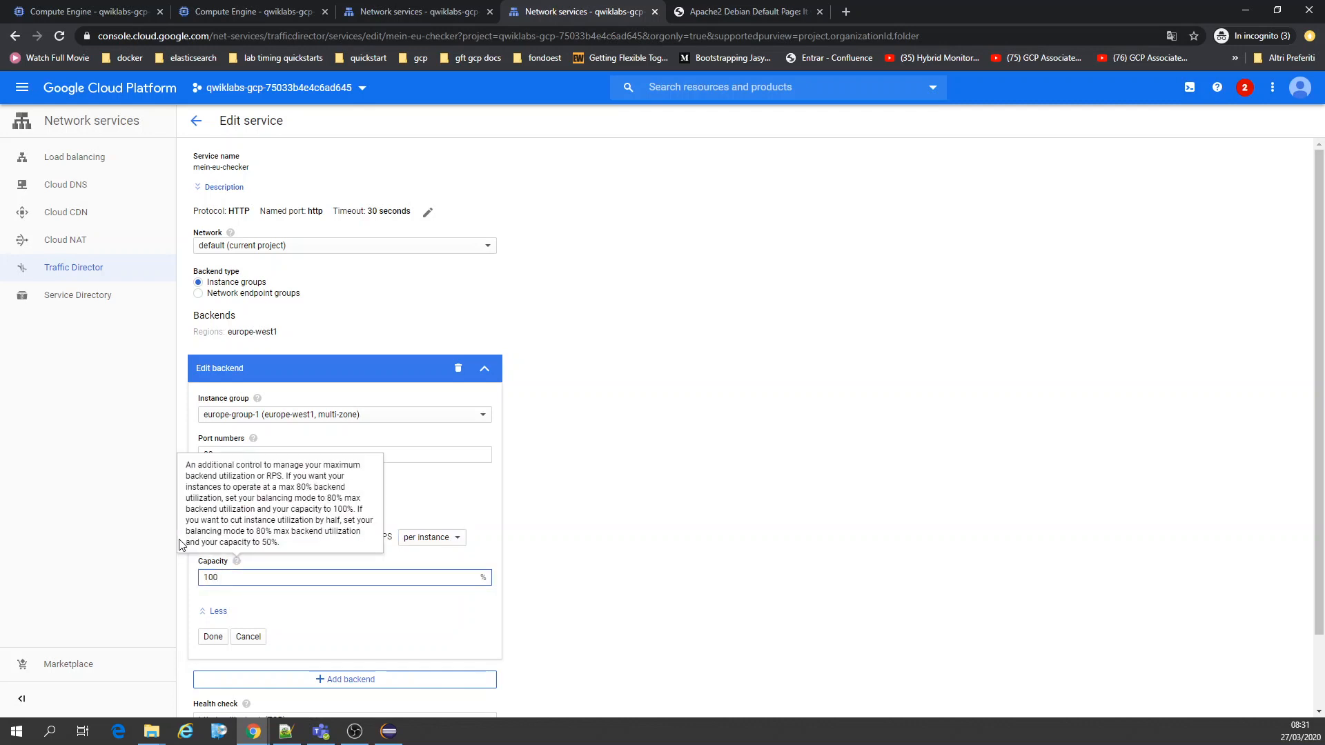
pyautogui.click(213, 636)
pyautogui.click(223, 518)
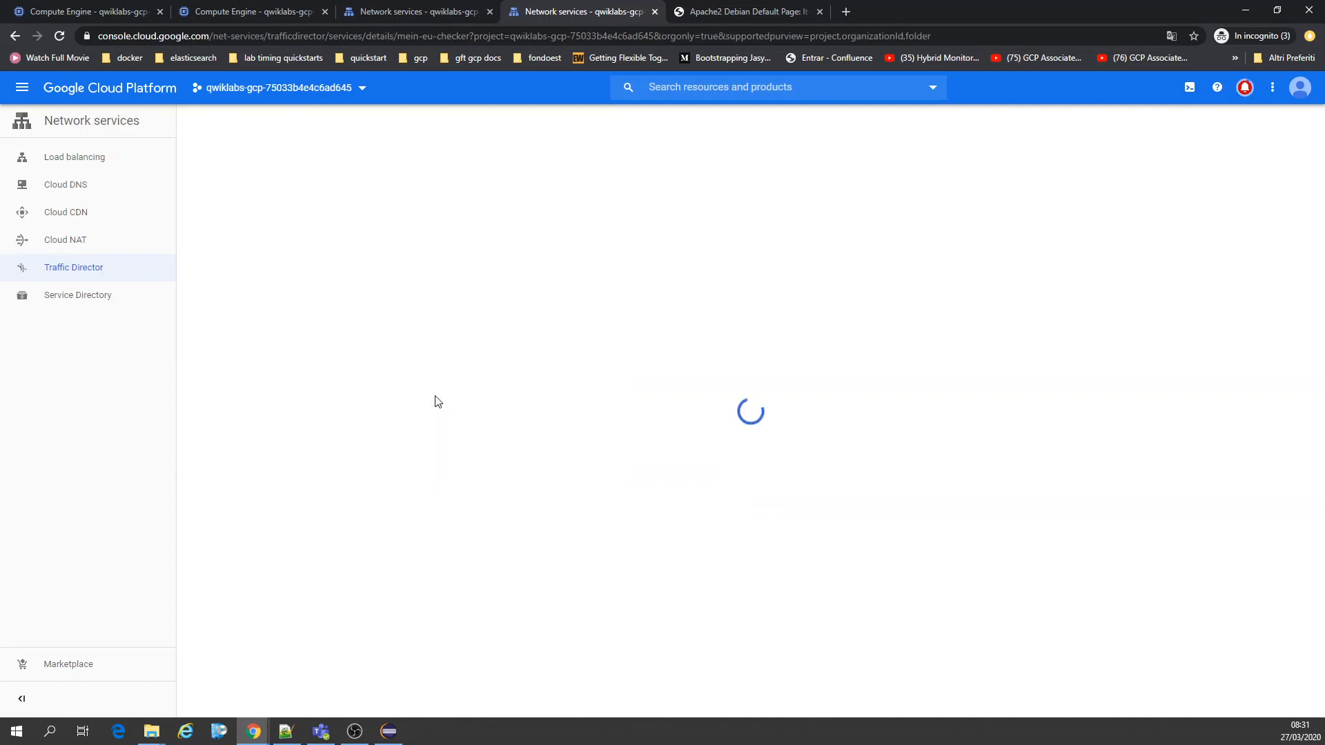
pyautogui.click(63, 273)
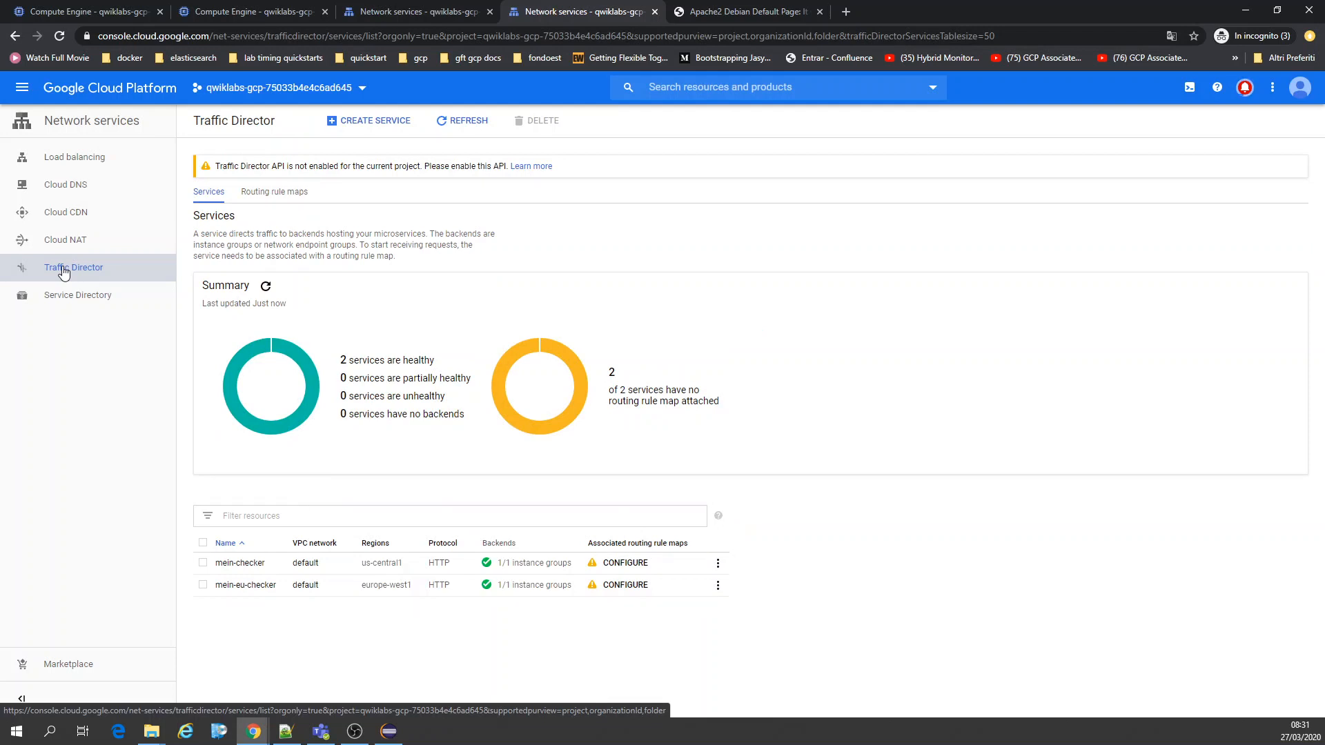
# Close the Apache2 Debian Default Page opened at the load balancer's address.
pyautogui.click(399, 11)
pyautogui.click(737, 12)
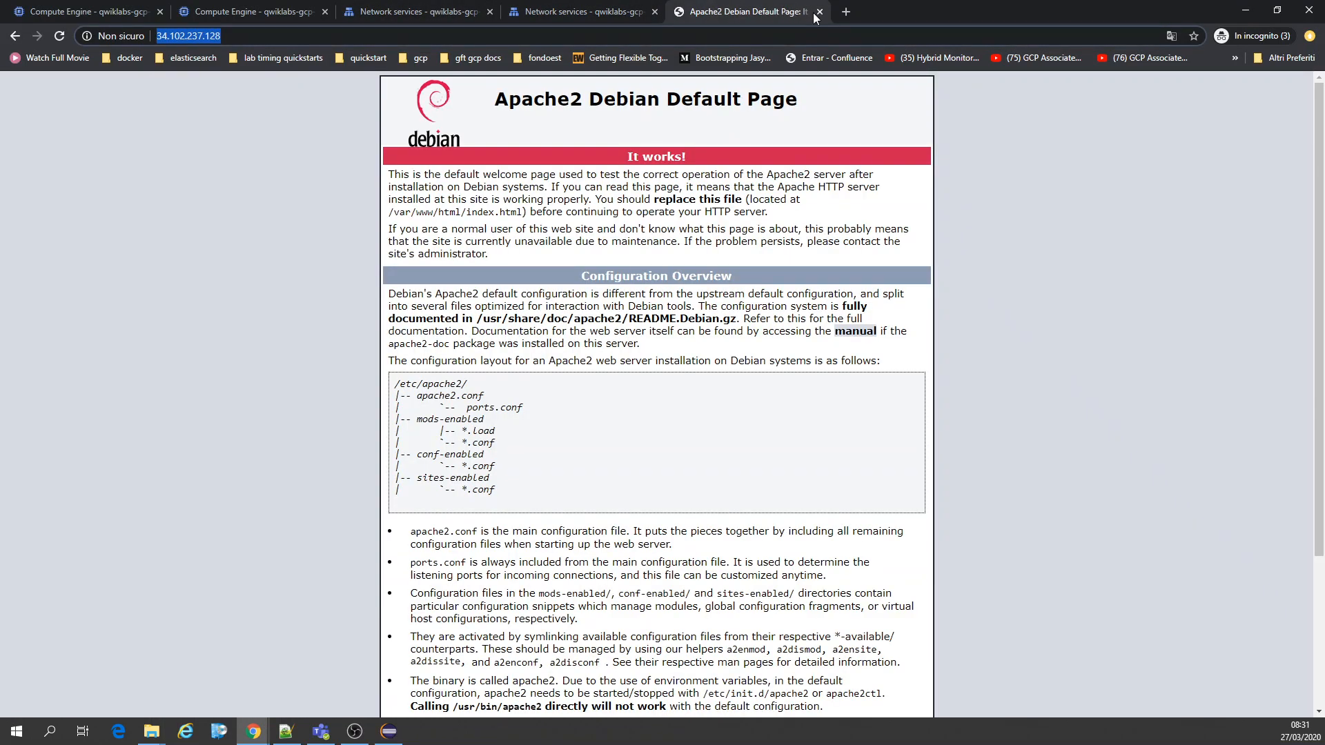
pyautogui.click(818, 12)
# Examine the mein-lb backend RPS graph alongside the VM instances list and the us-group-1 members.
pyautogui.click(427, 9)
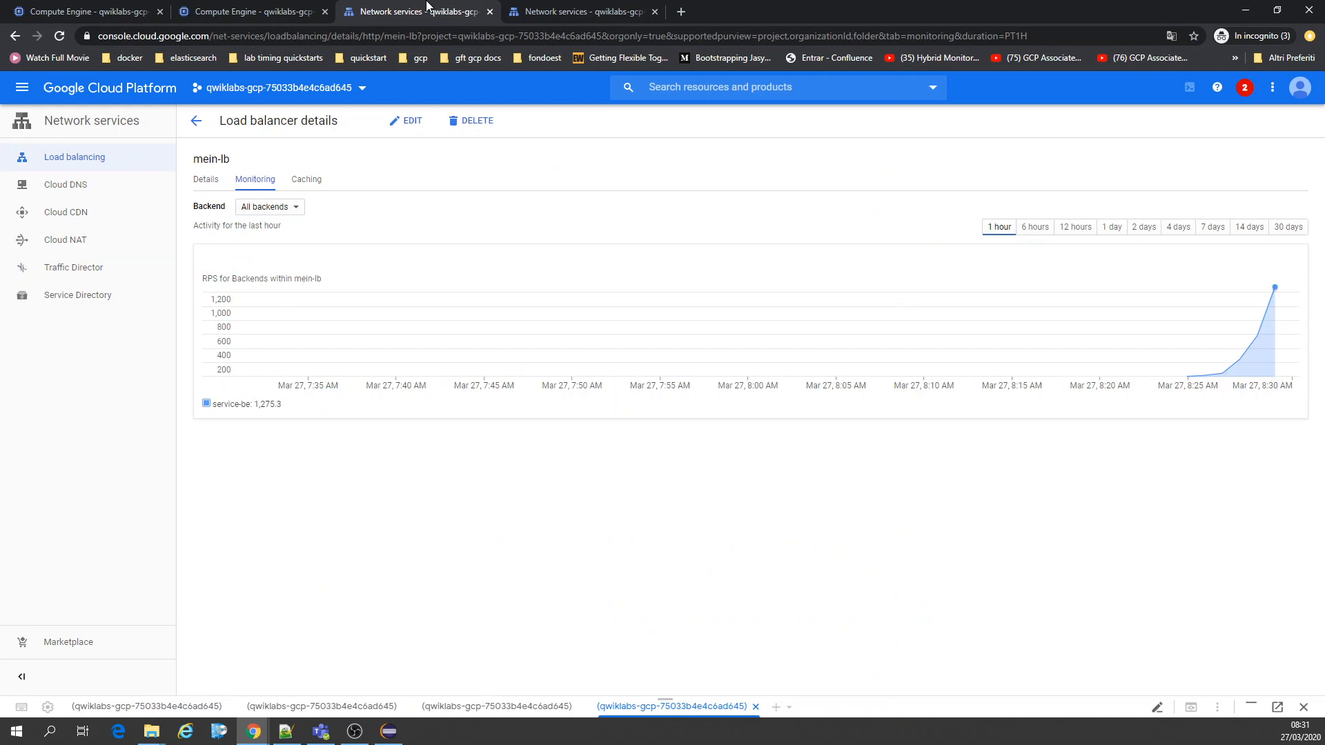
pyautogui.moveTo(1274, 296)
pyautogui.click(182, 8)
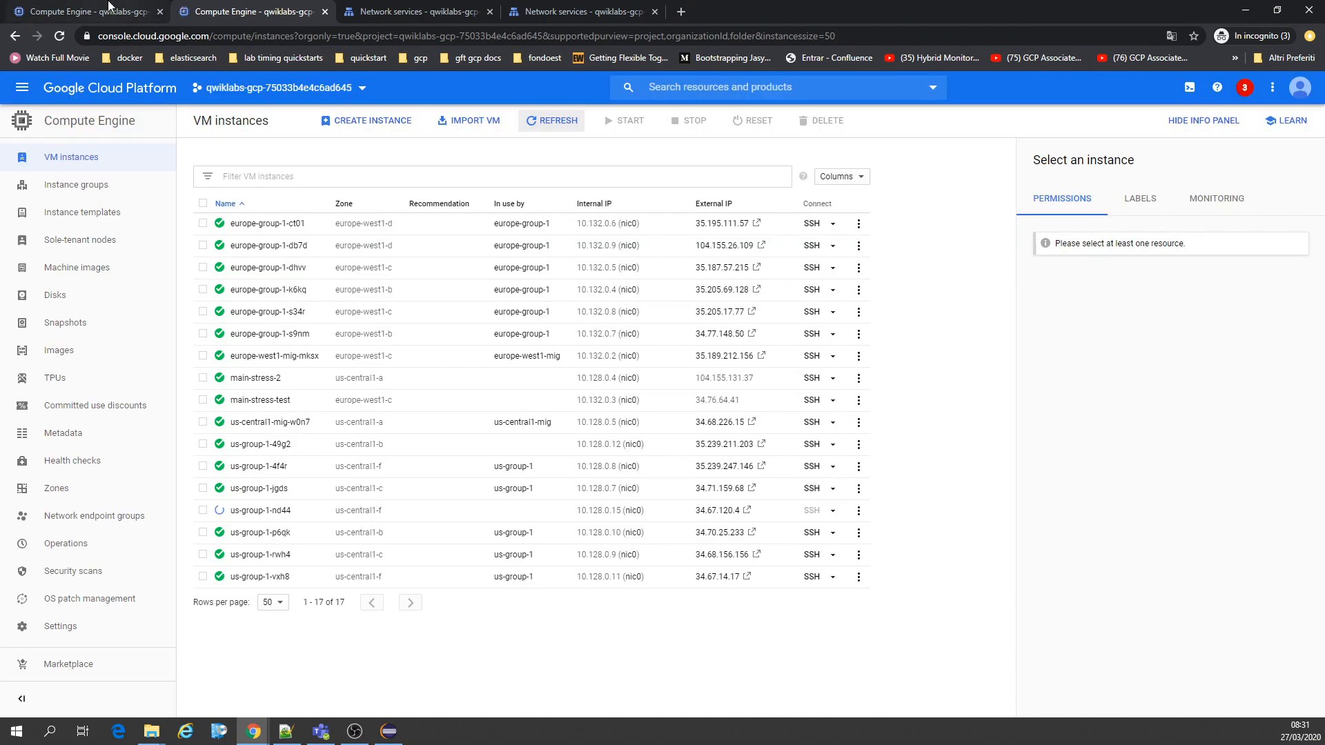
pyautogui.click(110, 9)
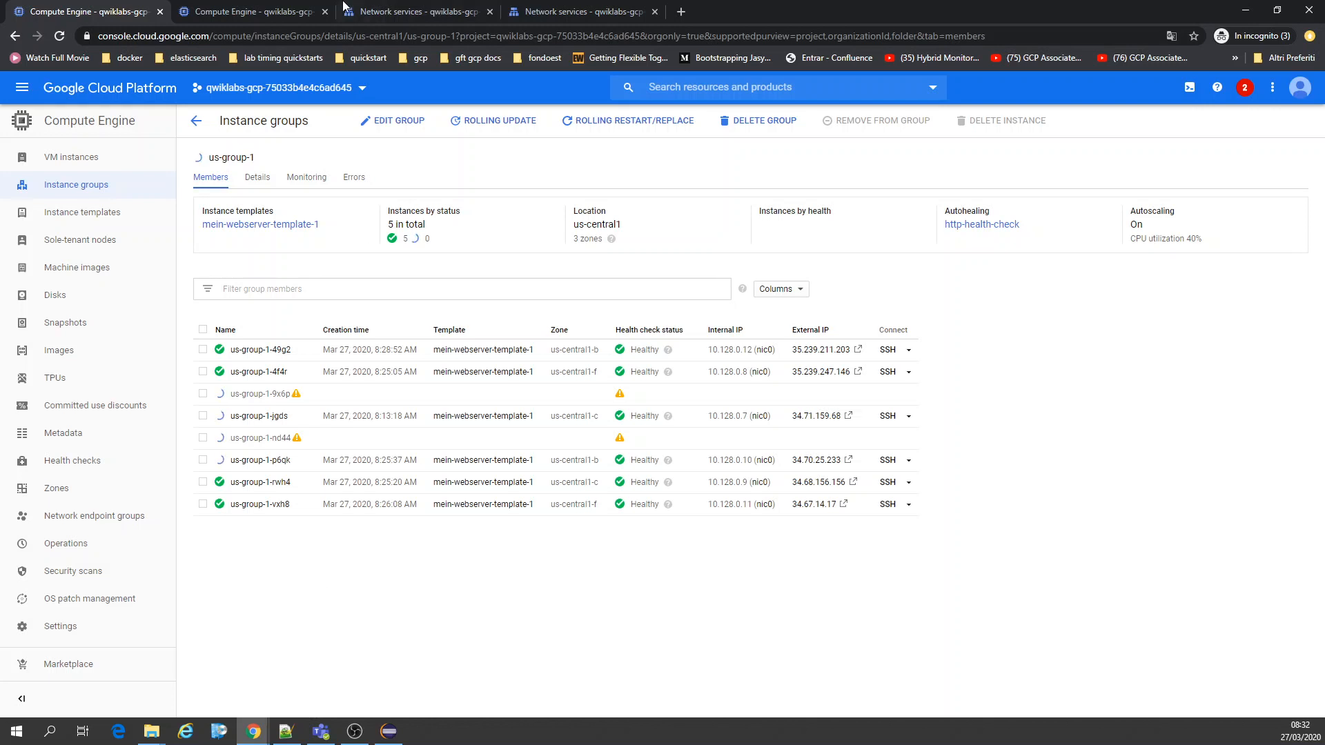
pyautogui.click(368, 8)
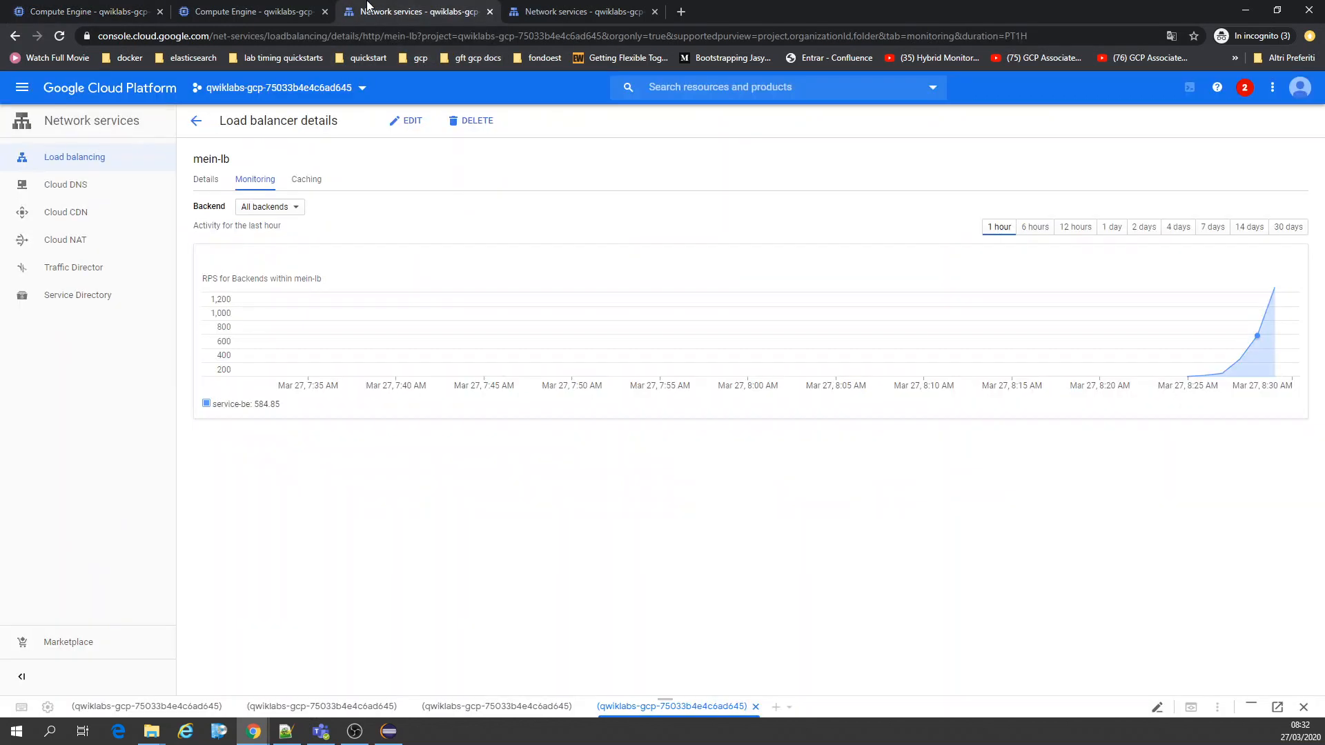
pyautogui.click(281, 11)
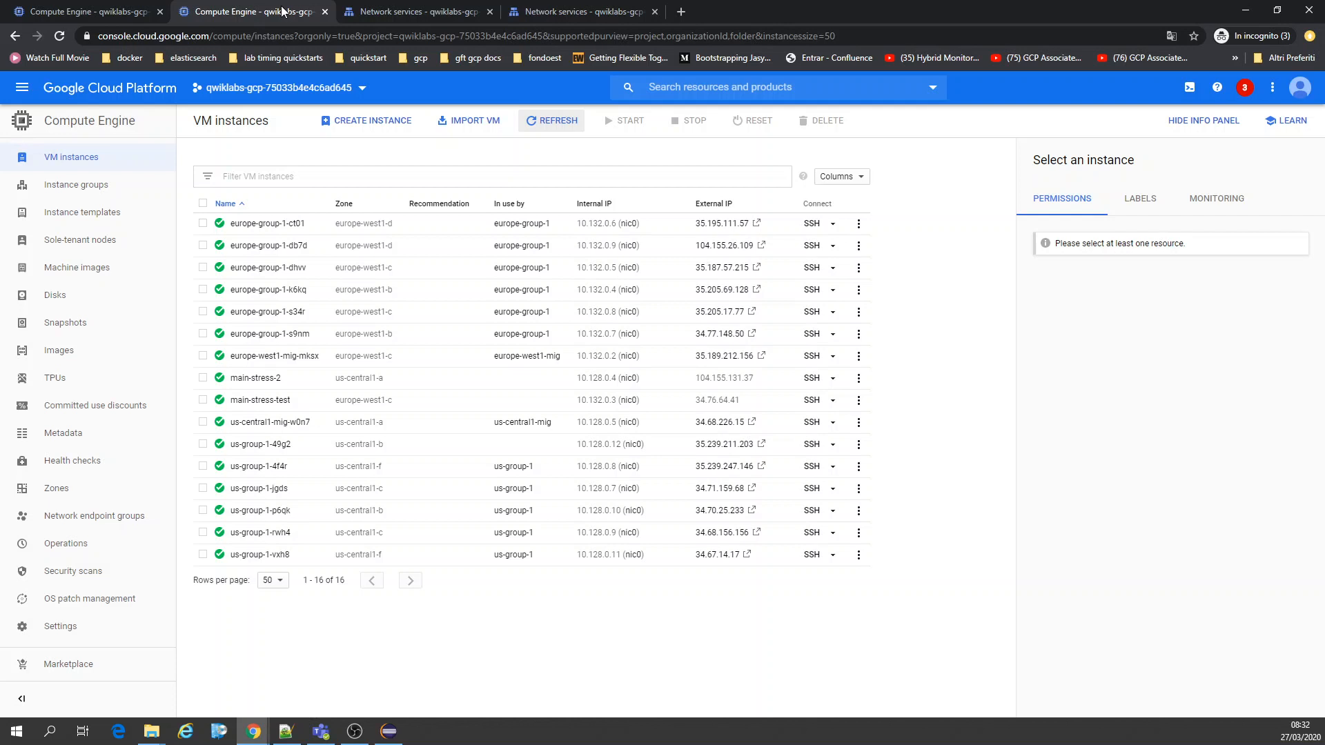
pyautogui.click(388, 7)
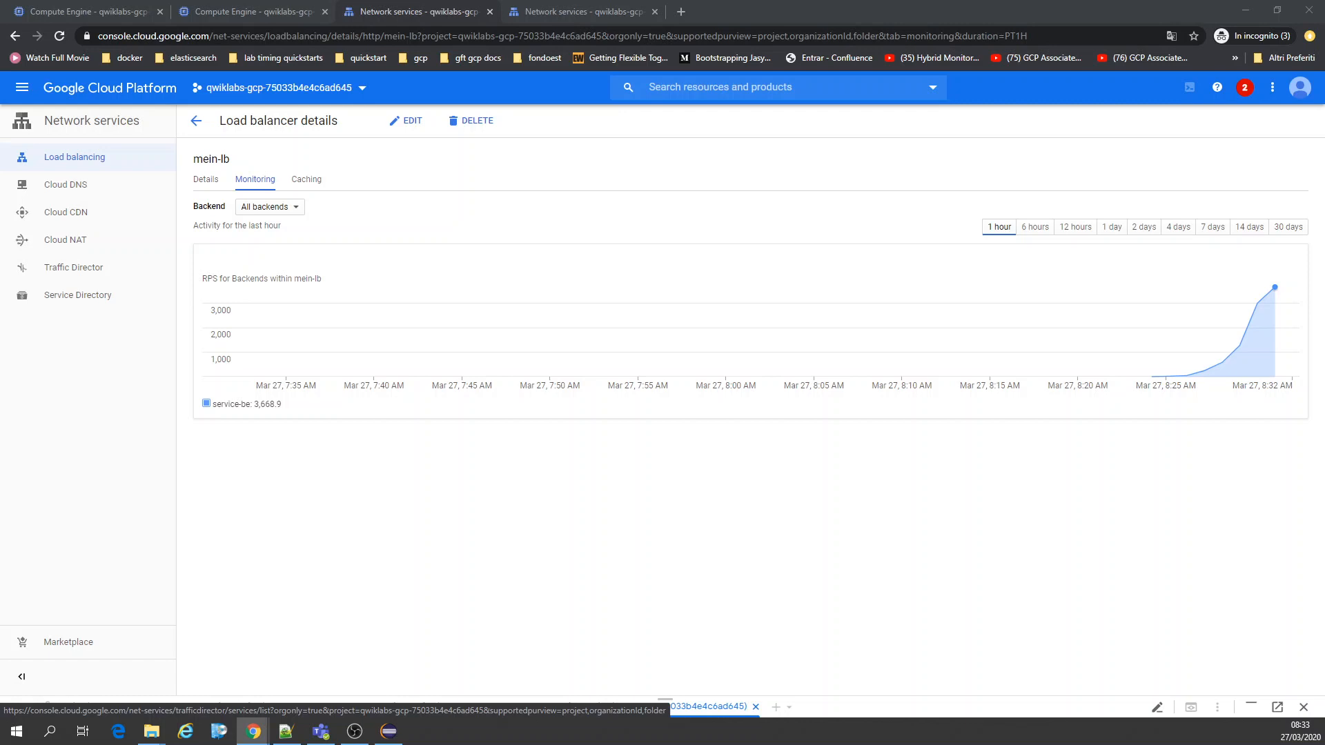
pyautogui.hotkey('alt', 'Tab')
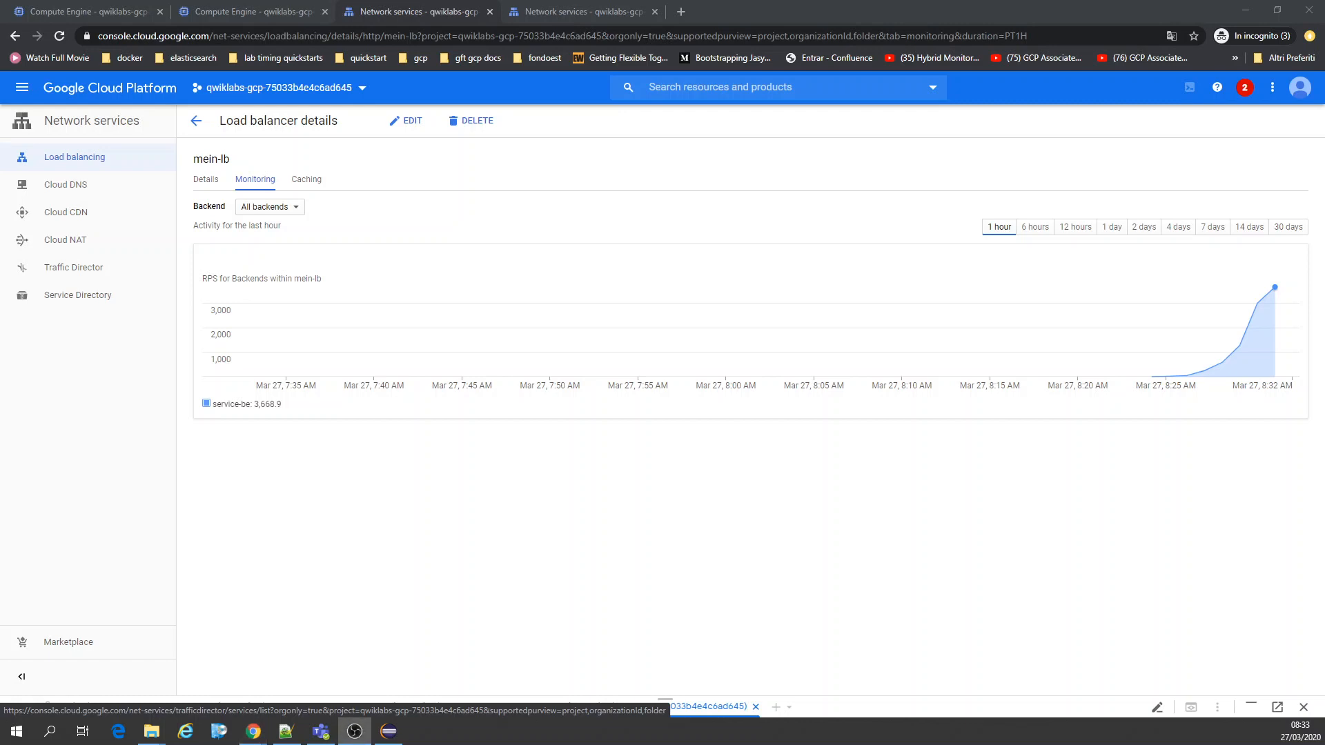